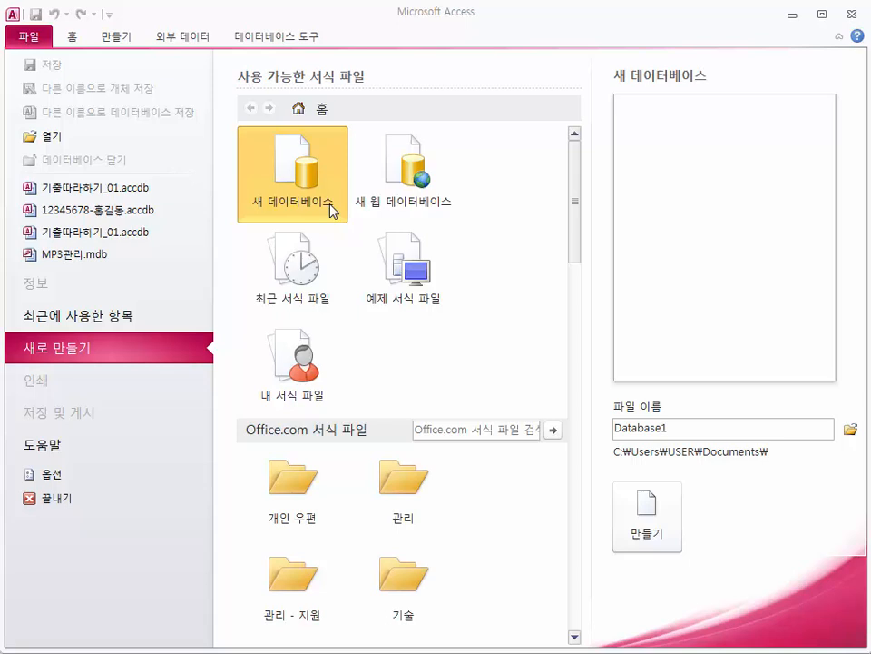
Create a blank database in the Documents ITQ folder, named with the ID number and full name joined by a hyphen, and close its empty starter table
{"action": "left_click", "coordinate": [858, 430]}
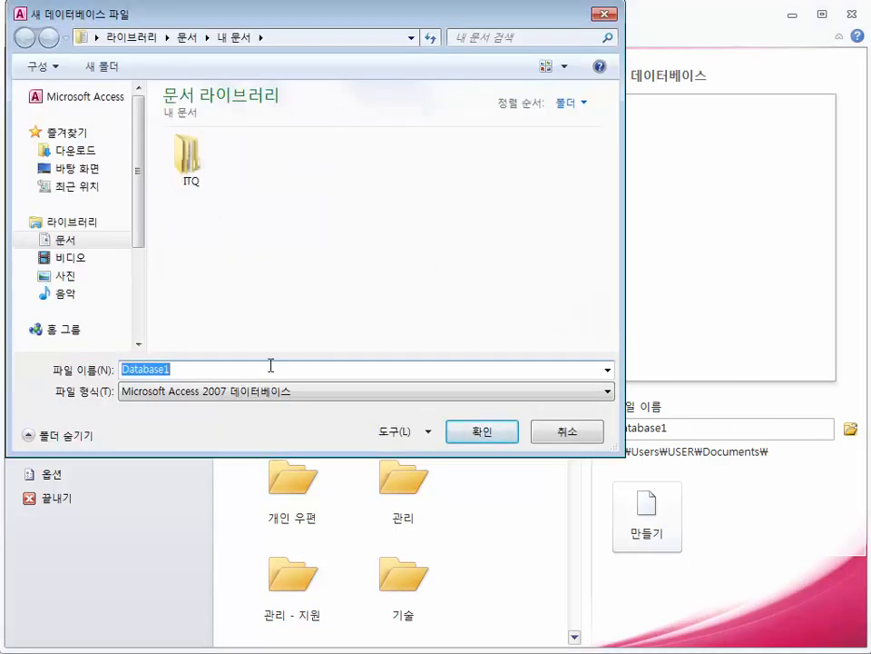
{"action": "double_click", "coordinate": [188, 172]}
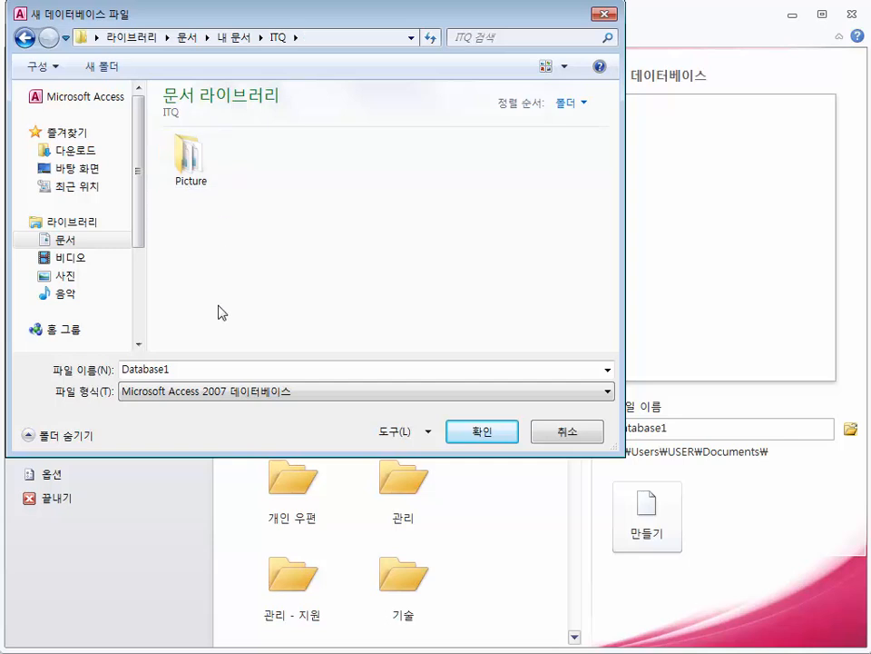
{"action": "double_click", "coordinate": [194, 371]}
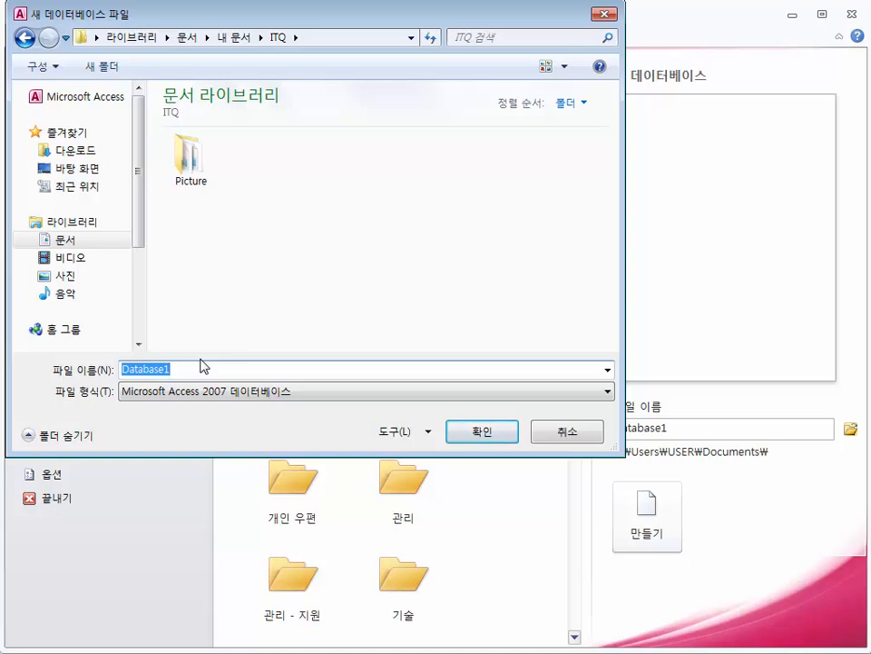
{"action": "type", "text": "12345678"}
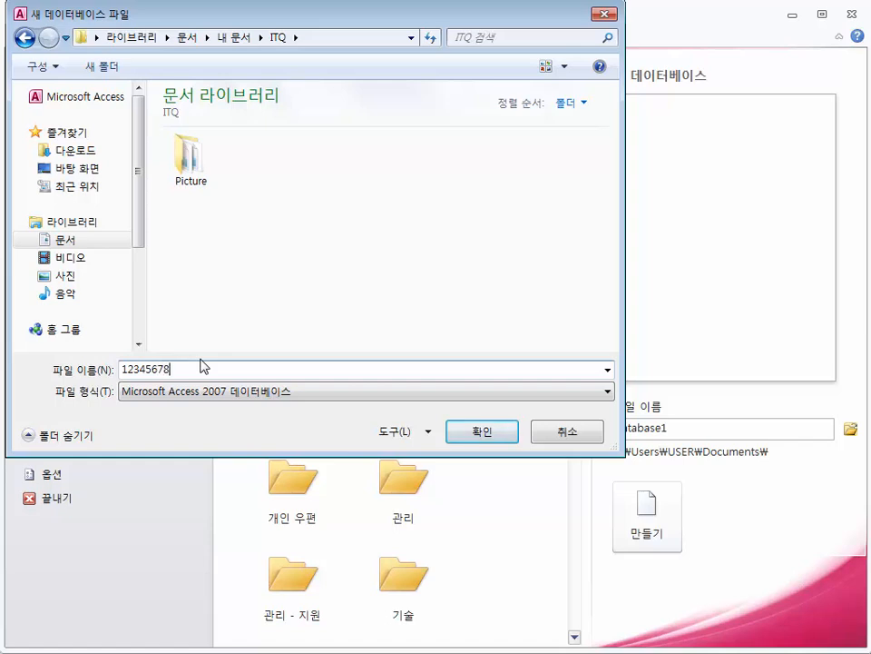
{"action": "type", "text": "-홍길동"}
{"action": "left_click", "coordinate": [509, 438]}
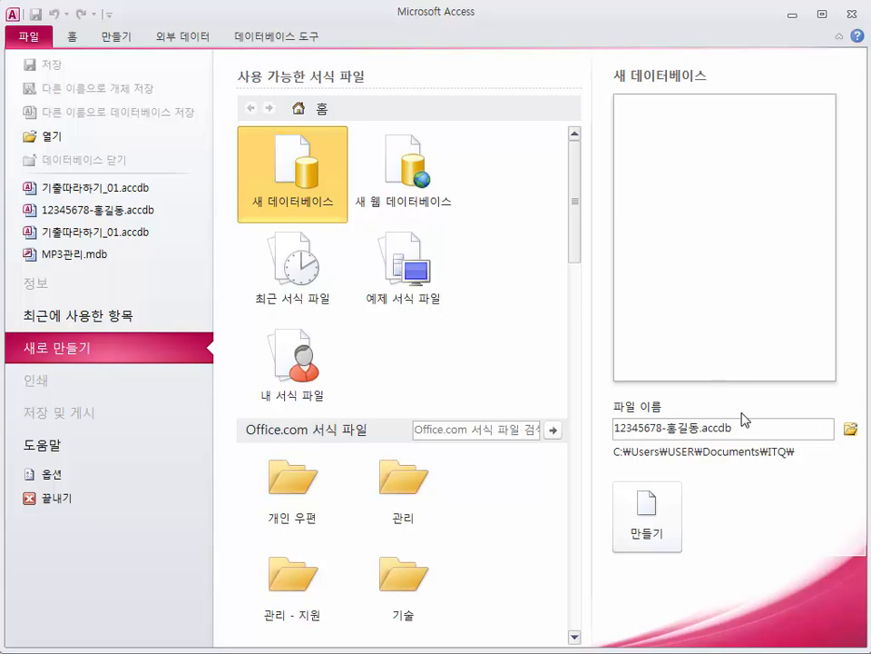
{"action": "left_click", "coordinate": [669, 517]}
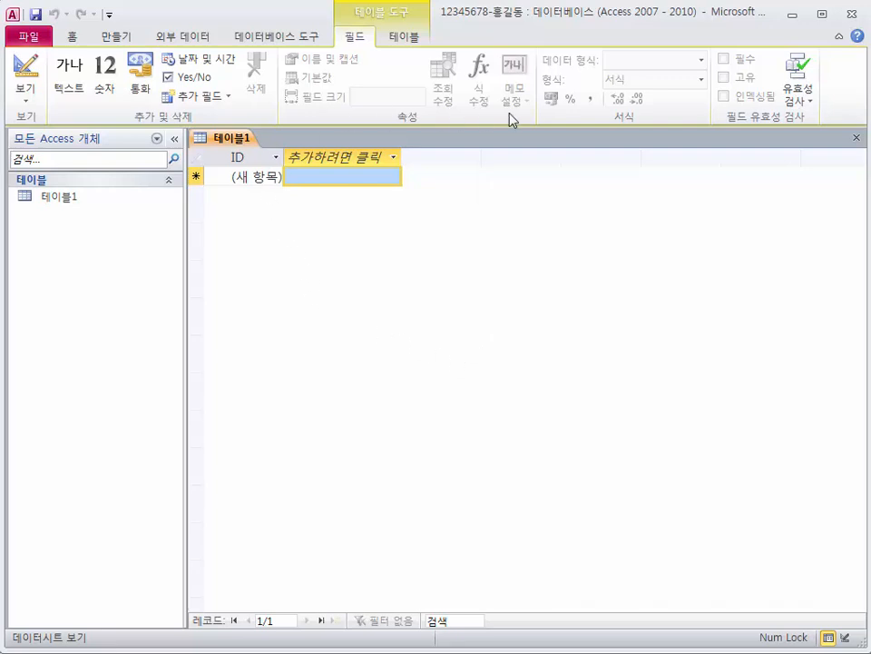
{"action": "left_click", "coordinate": [856, 139]}
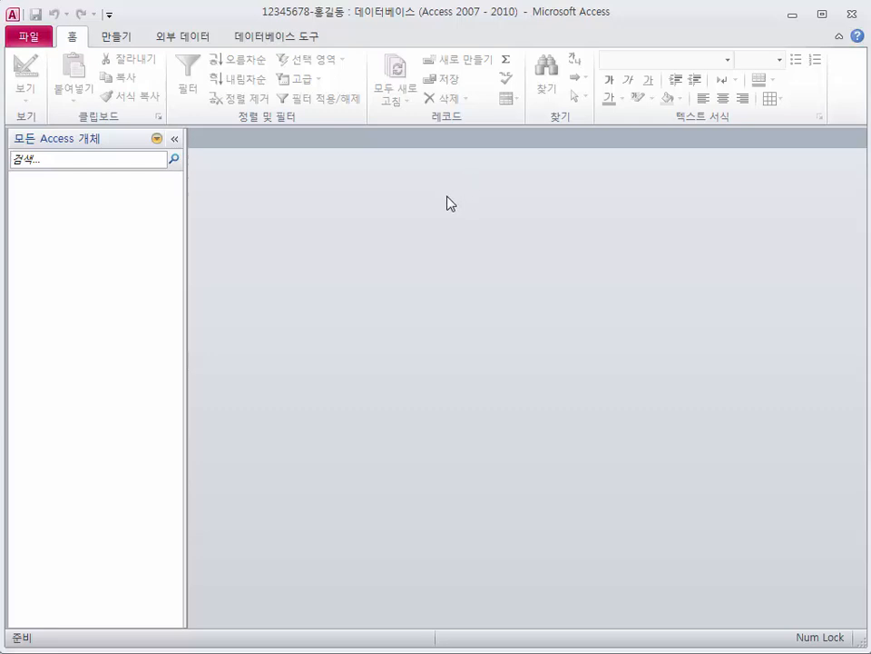
Start an Excel import into a new table, using 기출따라하기_01.xlsx from the ITQ\Picture folder as the source
{"action": "left_click", "coordinate": [176, 40]}
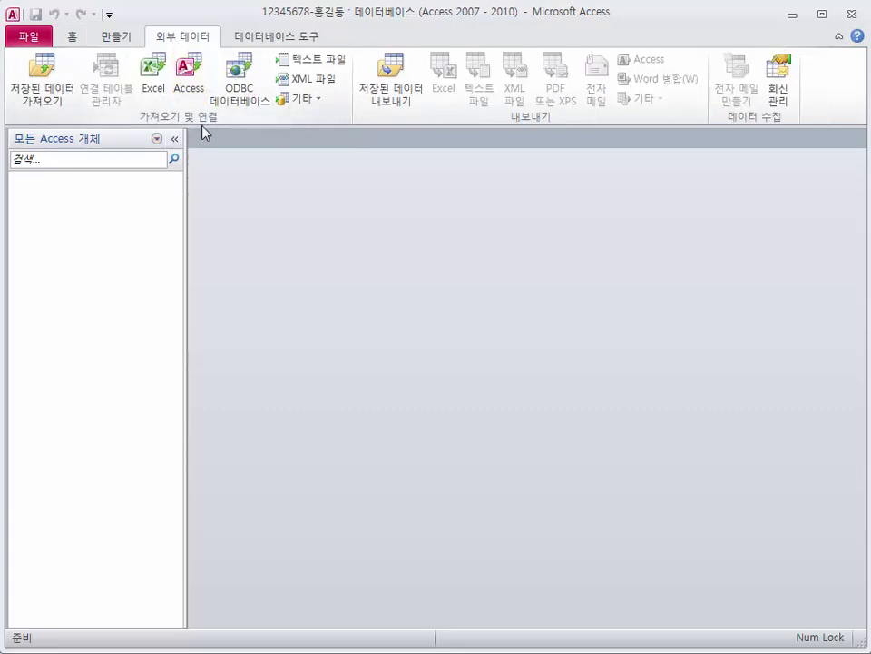
{"action": "left_click", "coordinate": [154, 82]}
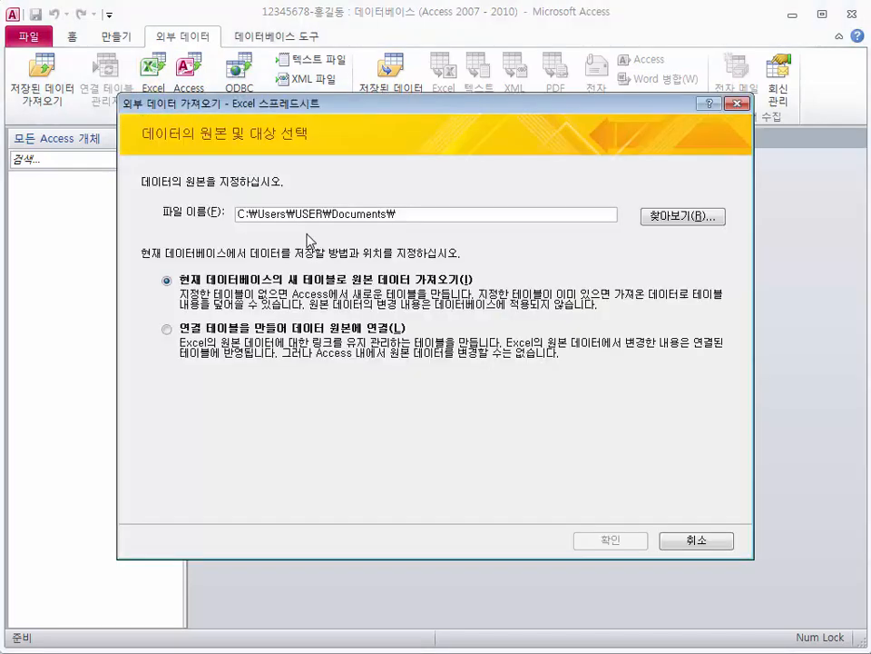
{"action": "left_click", "coordinate": [673, 218]}
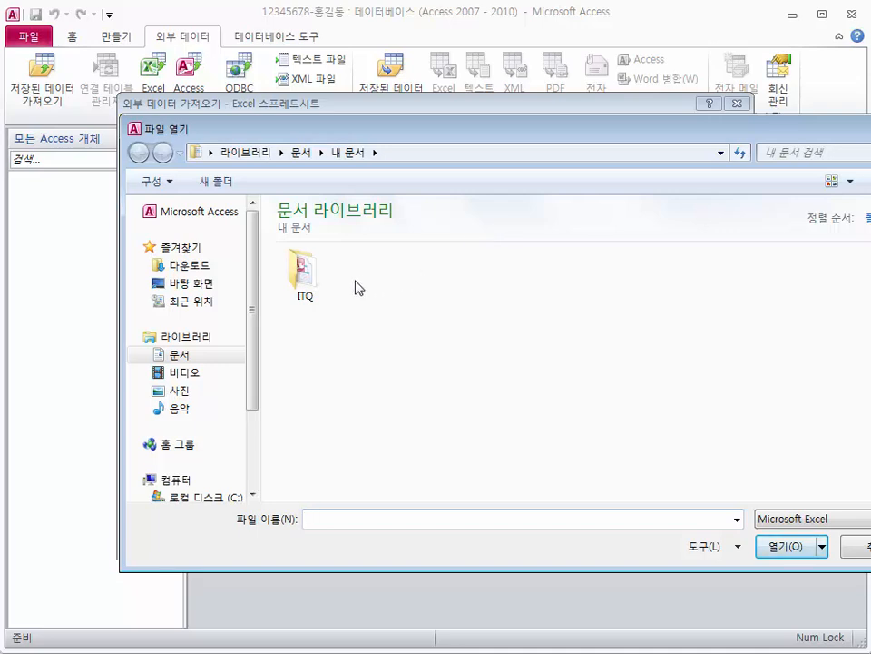
{"action": "double_click", "coordinate": [309, 277]}
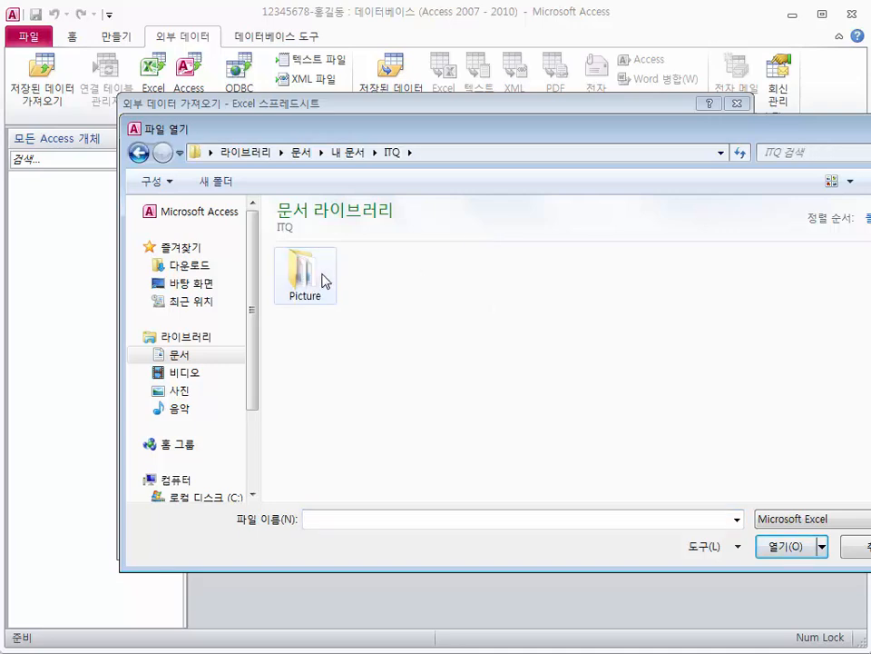
{"action": "double_click", "coordinate": [325, 282]}
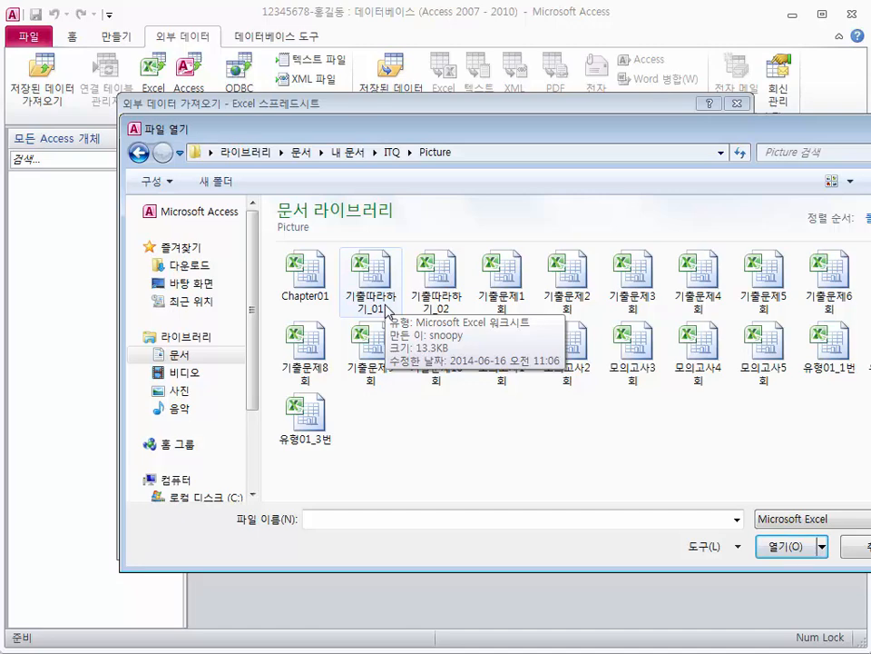
{"action": "double_click", "coordinate": [386, 308]}
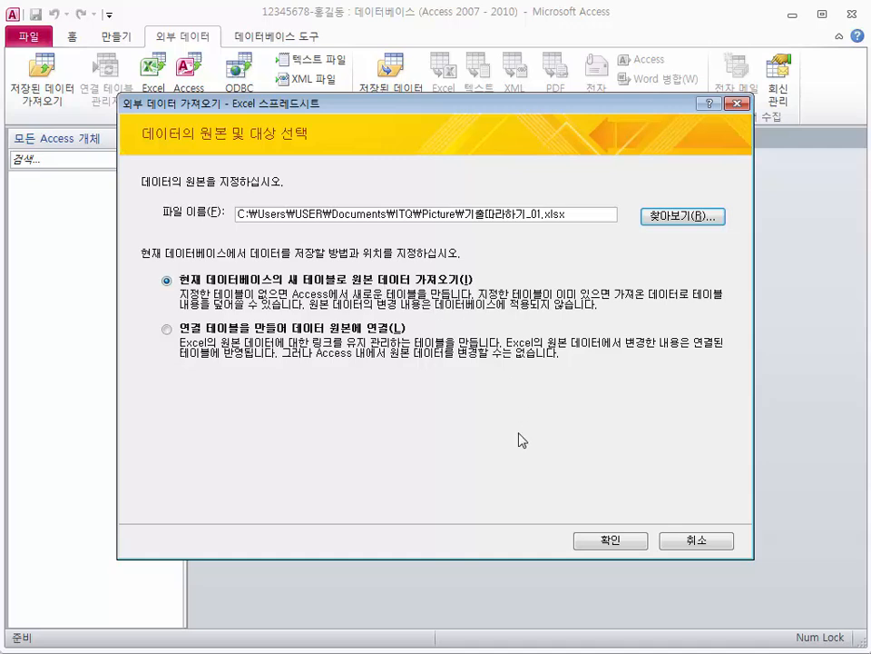
{"action": "left_click", "coordinate": [624, 543]}
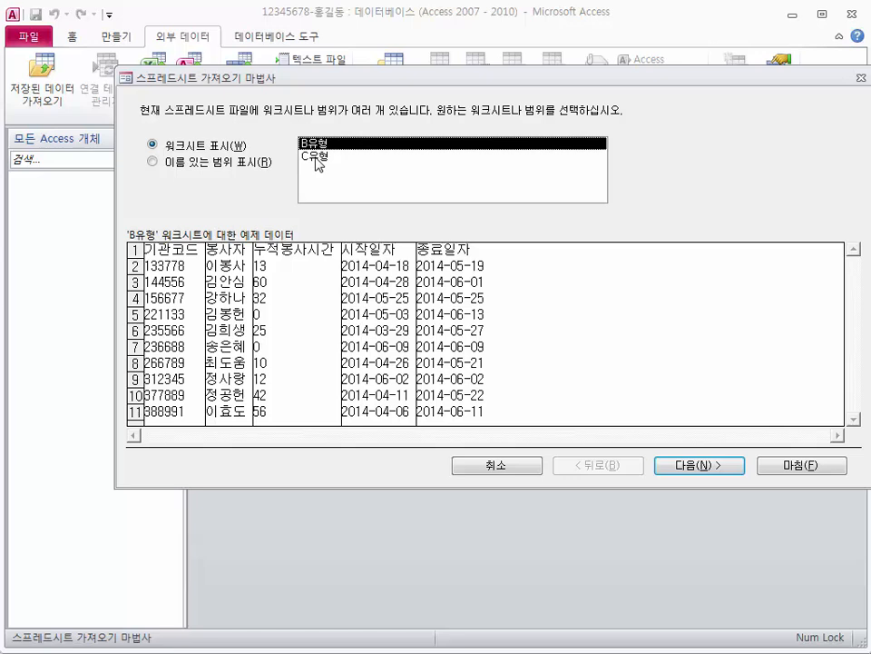
Import the B유형 worksheet with first-row column headings and choose 기관코드 as the primary key
{"action": "left_click", "coordinate": [693, 465]}
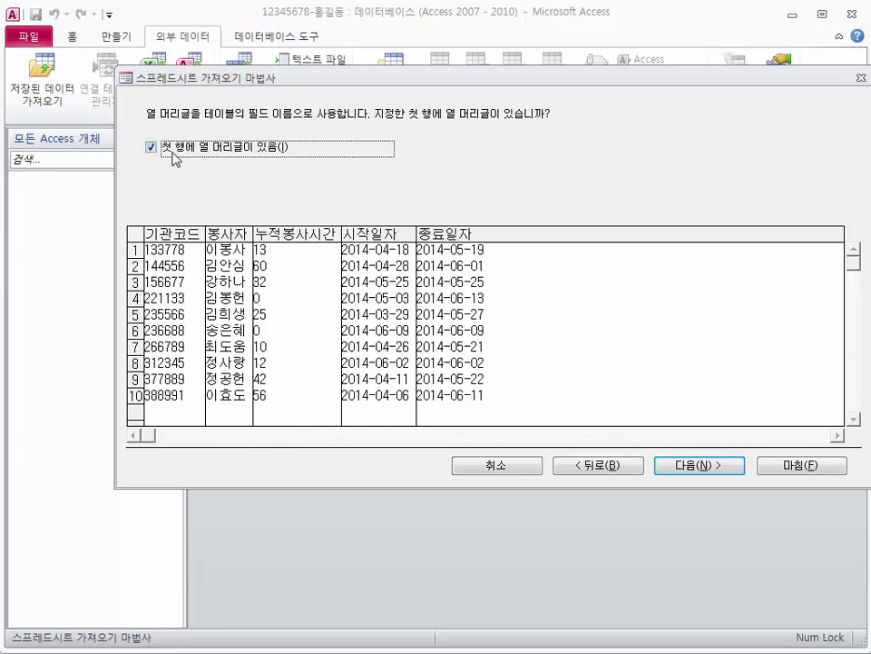
{"action": "left_click", "coordinate": [701, 466]}
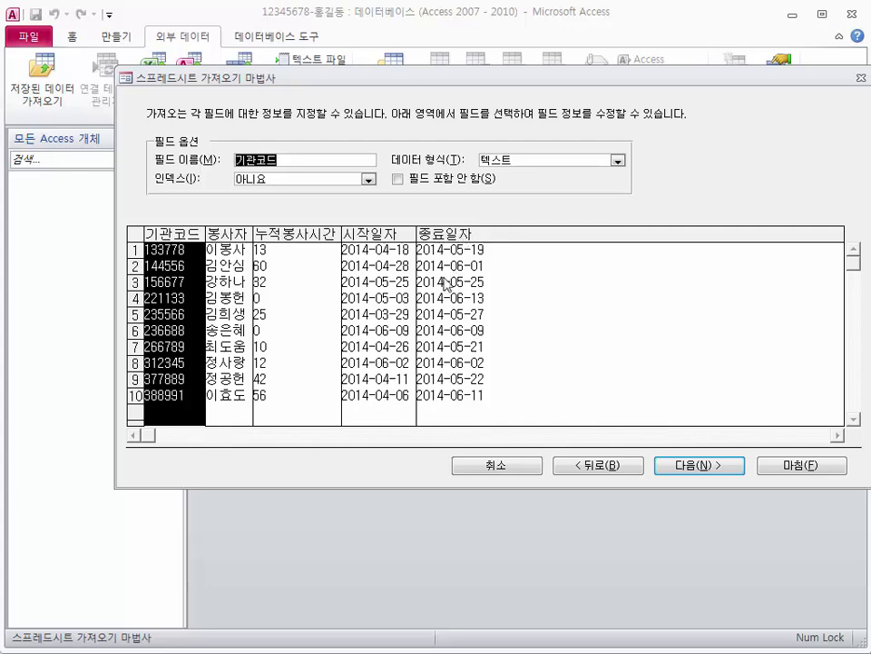
{"action": "left_click", "coordinate": [694, 466]}
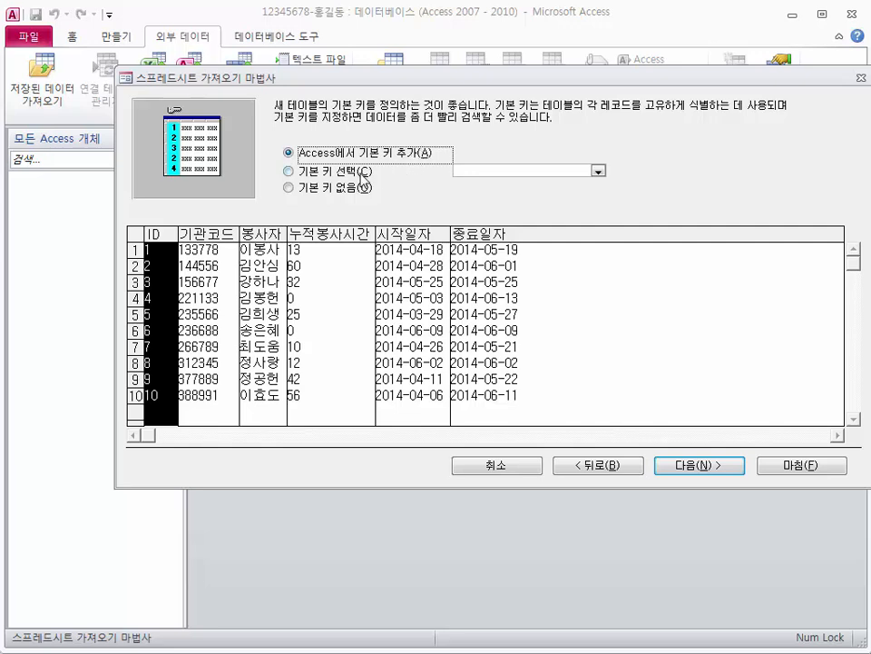
{"action": "left_click", "coordinate": [343, 173]}
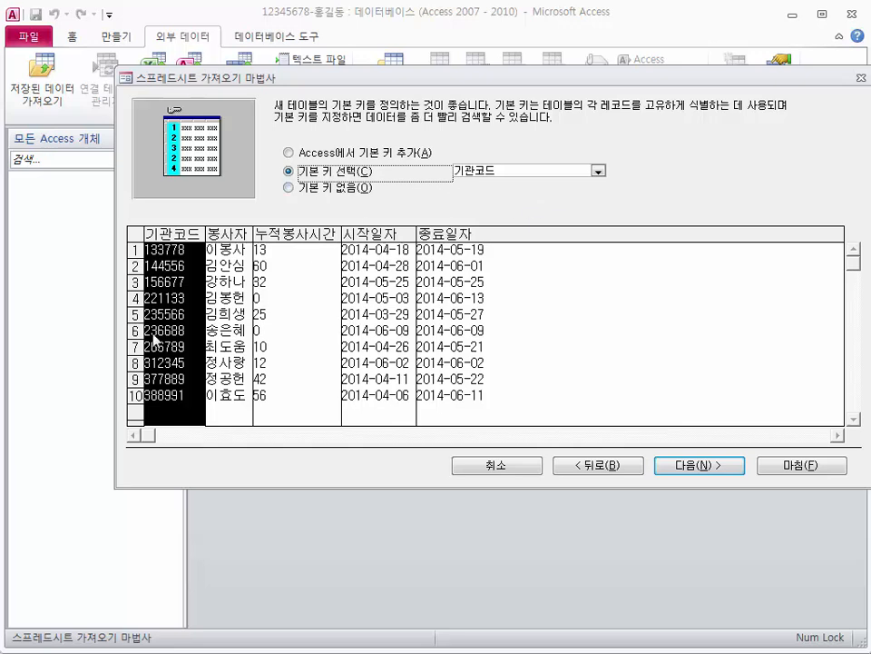
{"action": "left_click", "coordinate": [675, 472]}
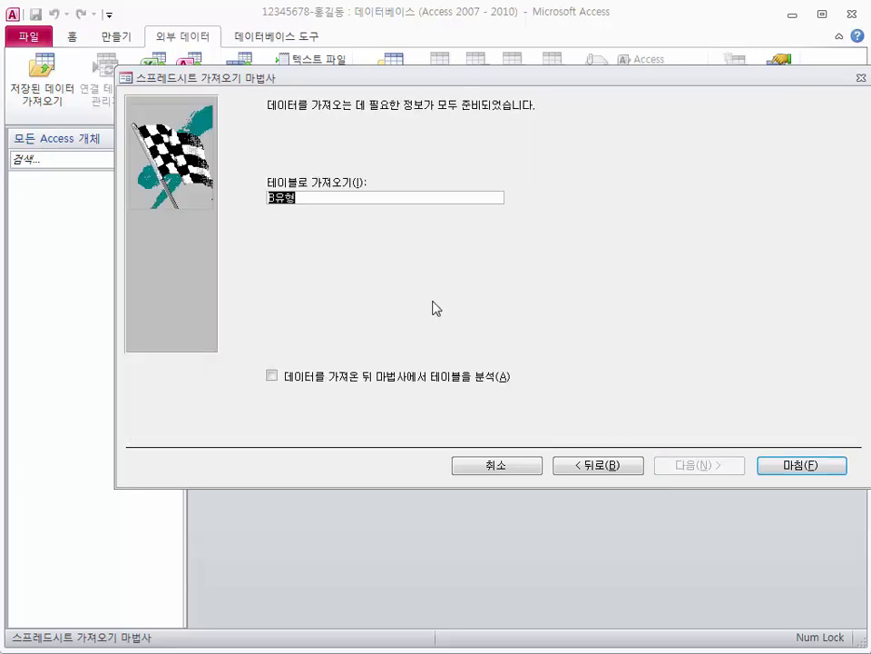
Name the imported table 봉사활동관리 and finish the import without saving the import steps
{"action": "type", "text": "B"}
{"action": "type", "text": "봉"}
{"action": "type", "text": "사활동관리"}
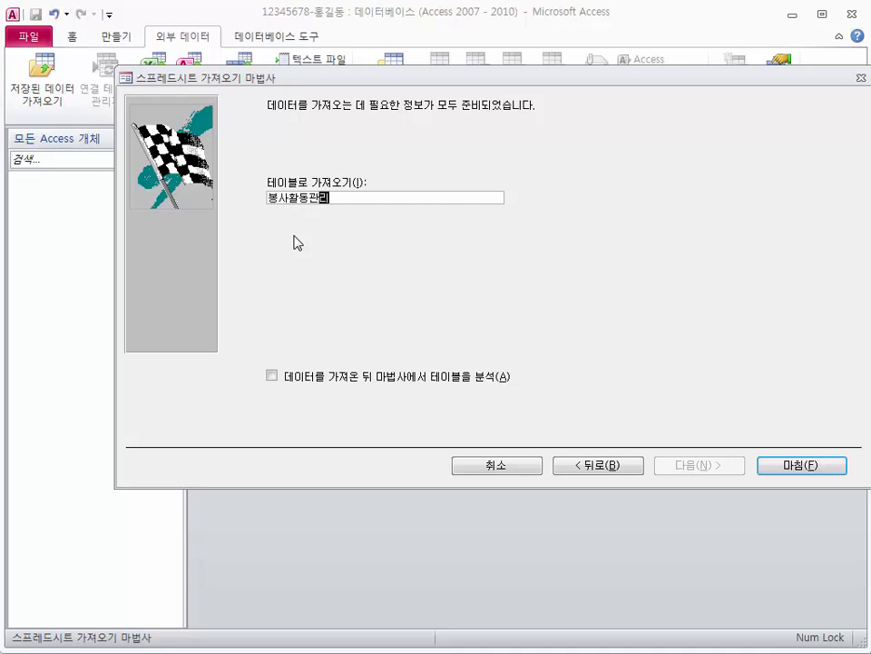
{"action": "left_click", "coordinate": [788, 465]}
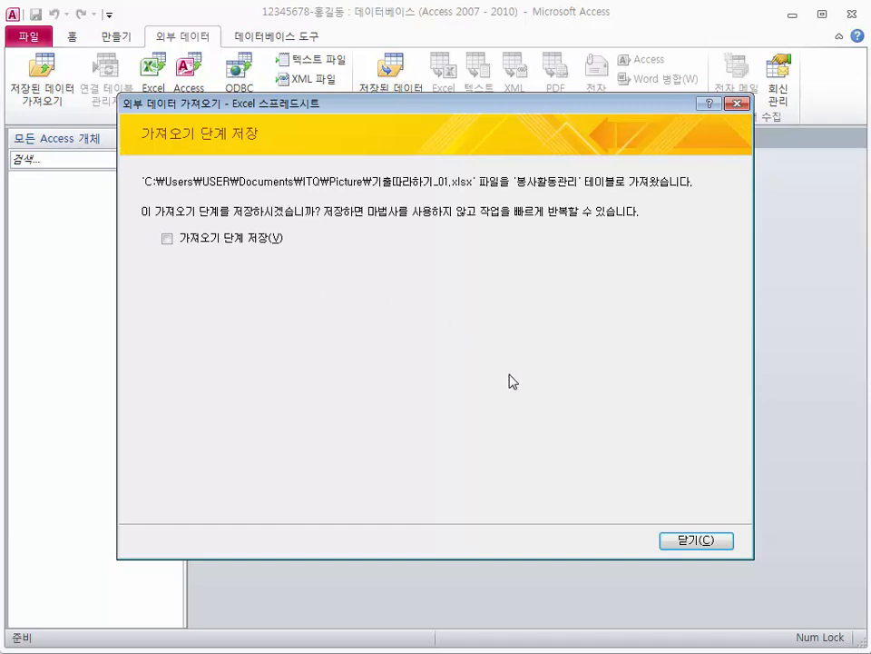
{"action": "left_click", "coordinate": [688, 541]}
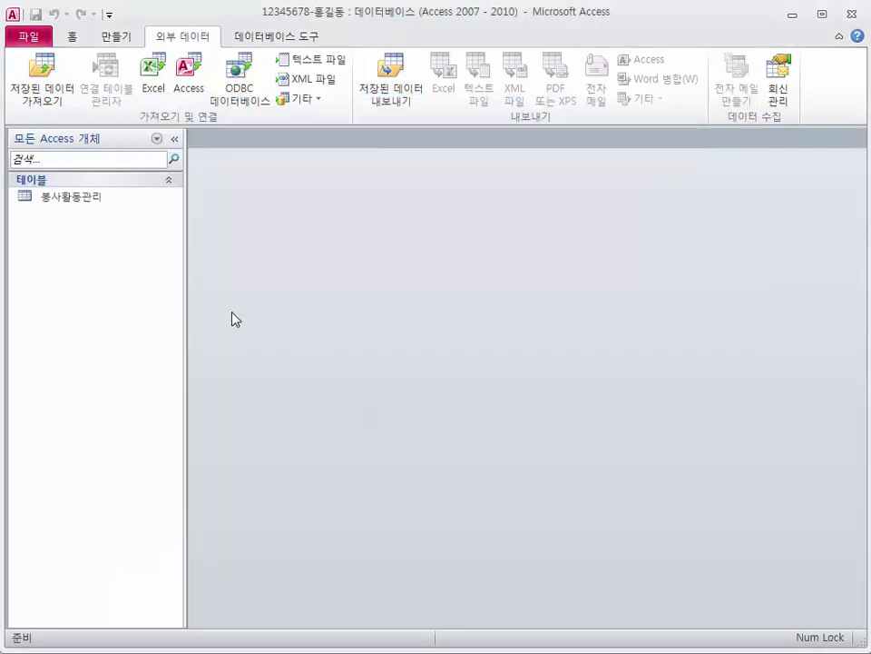
{"action": "left_click", "coordinate": [87, 199]}
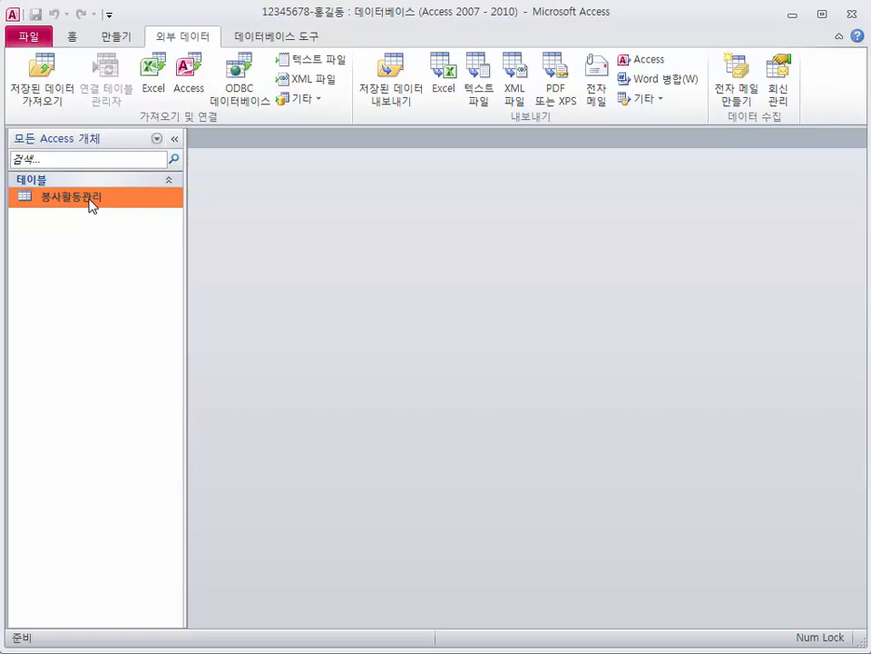
{"action": "right_click", "coordinate": [89, 200]}
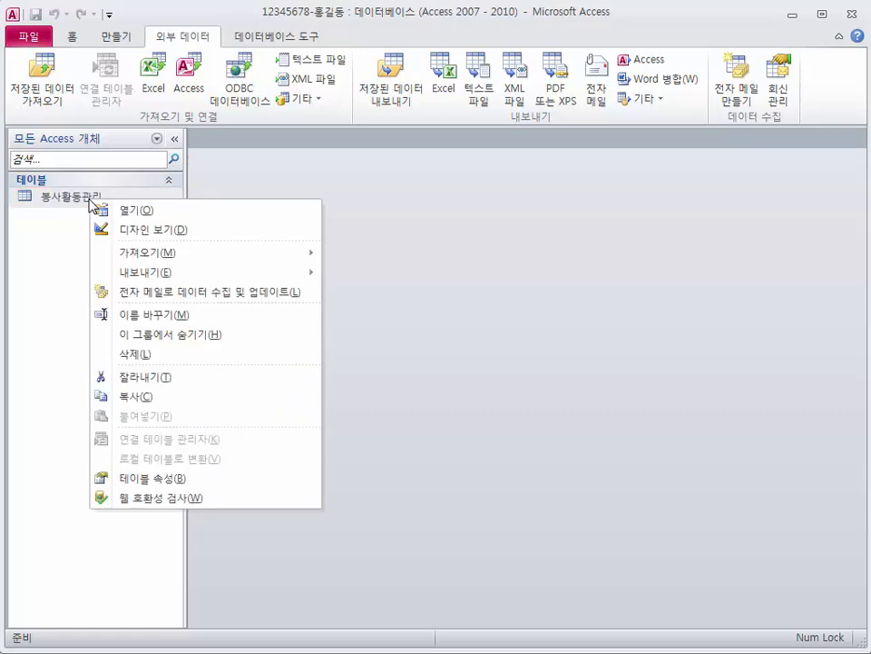
{"action": "left_click", "coordinate": [130, 315]}
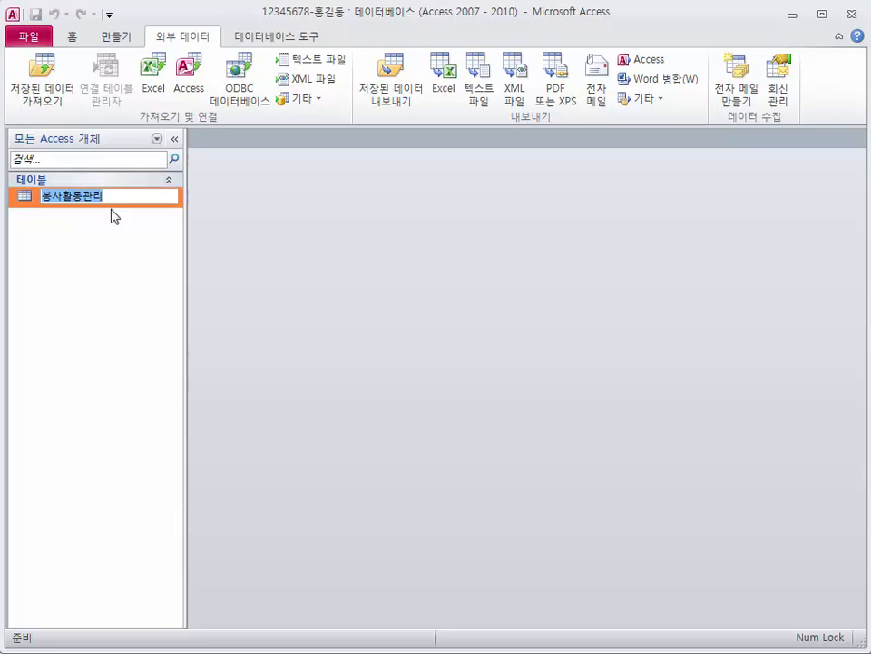
{"action": "key", "text": "Return"}
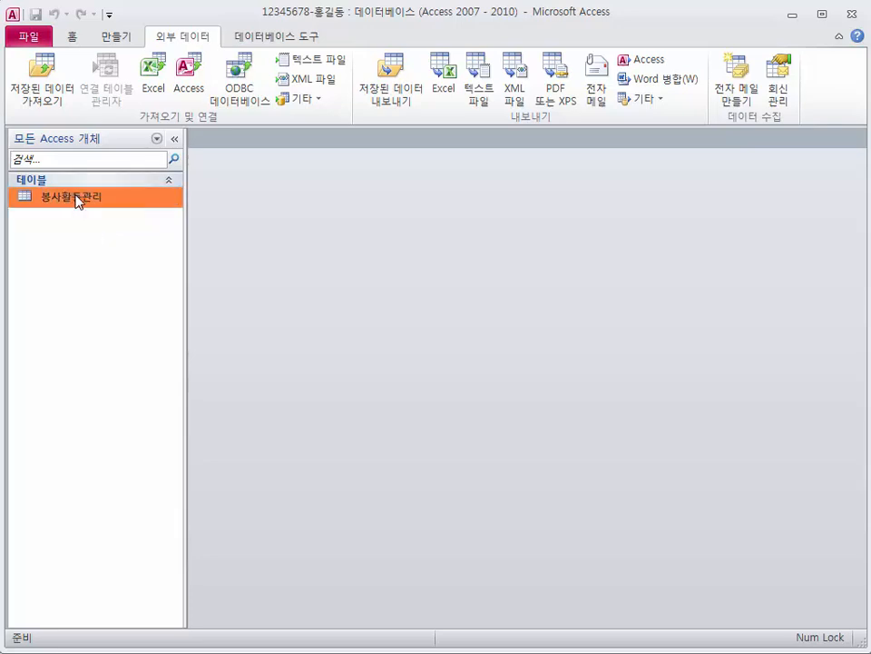
Open the 봉사활동관리 table in Design view and set the 기관코드 field size to 6
{"action": "right_click", "coordinate": [76, 199]}
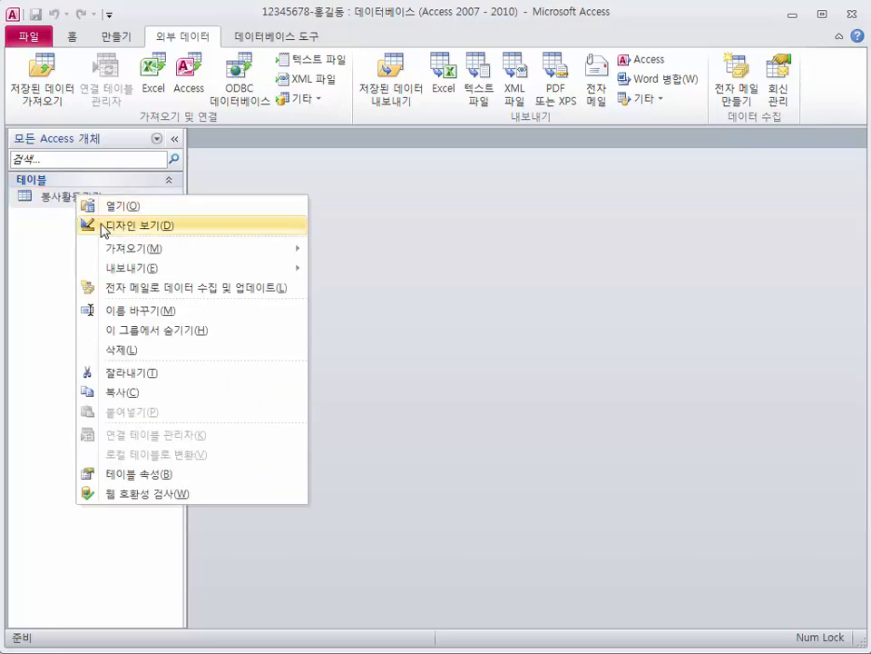
{"action": "left_click", "coordinate": [103, 229]}
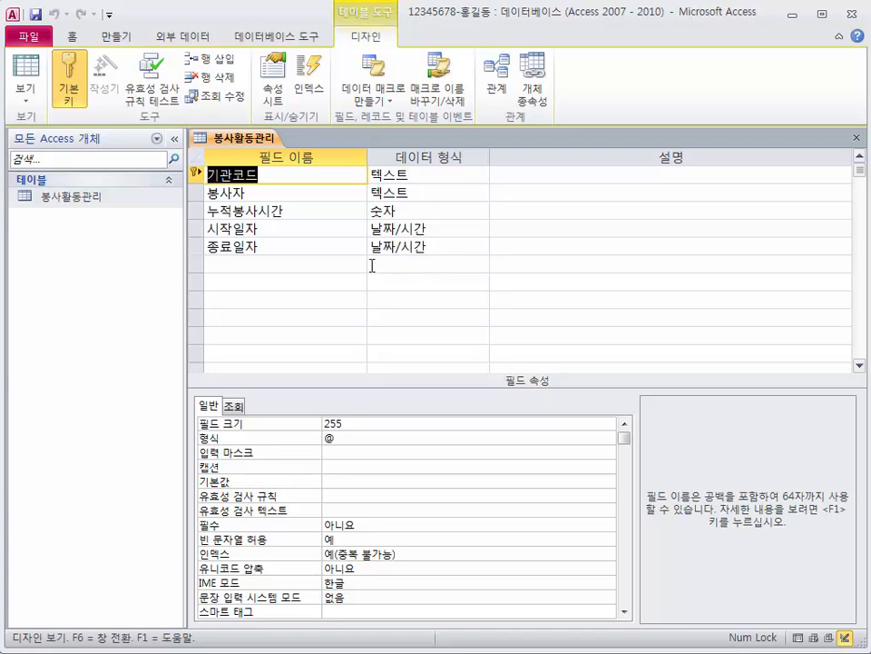
{"action": "left_click", "coordinate": [265, 176]}
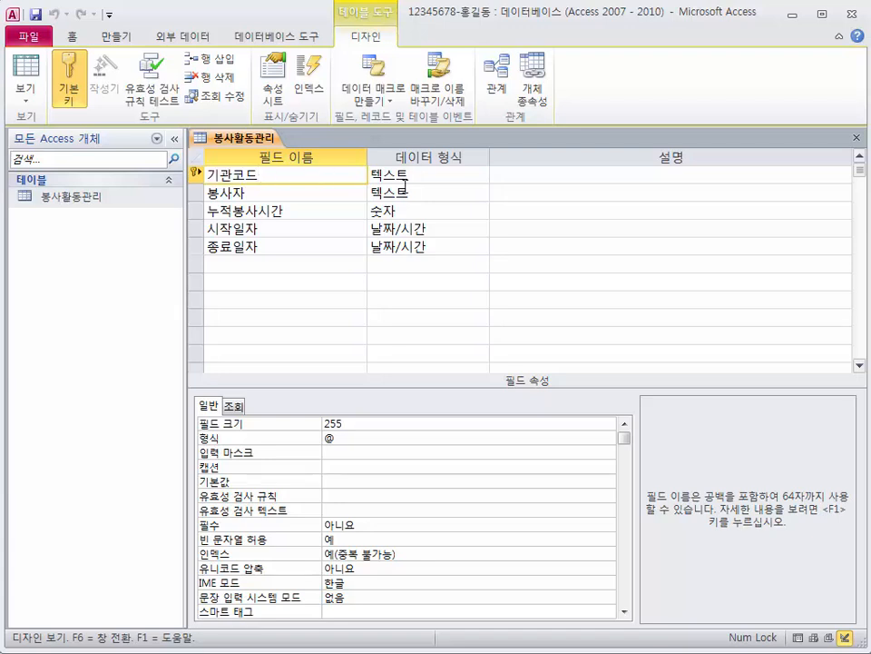
{"action": "left_click", "coordinate": [347, 423]}
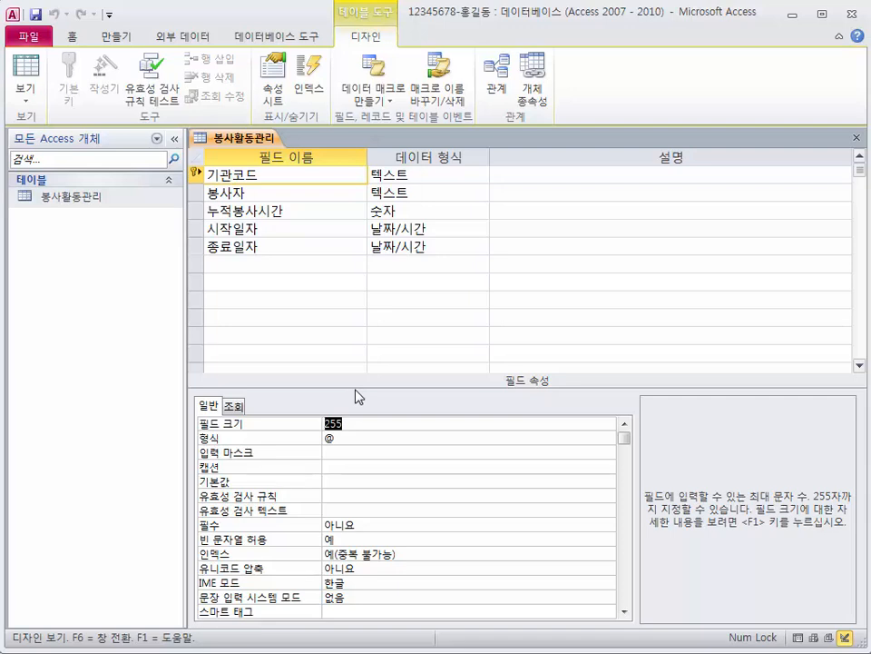
{"action": "type", "text": "6"}
Set the field size of the 봉사자 field to 6
{"action": "left_click", "coordinate": [287, 191]}
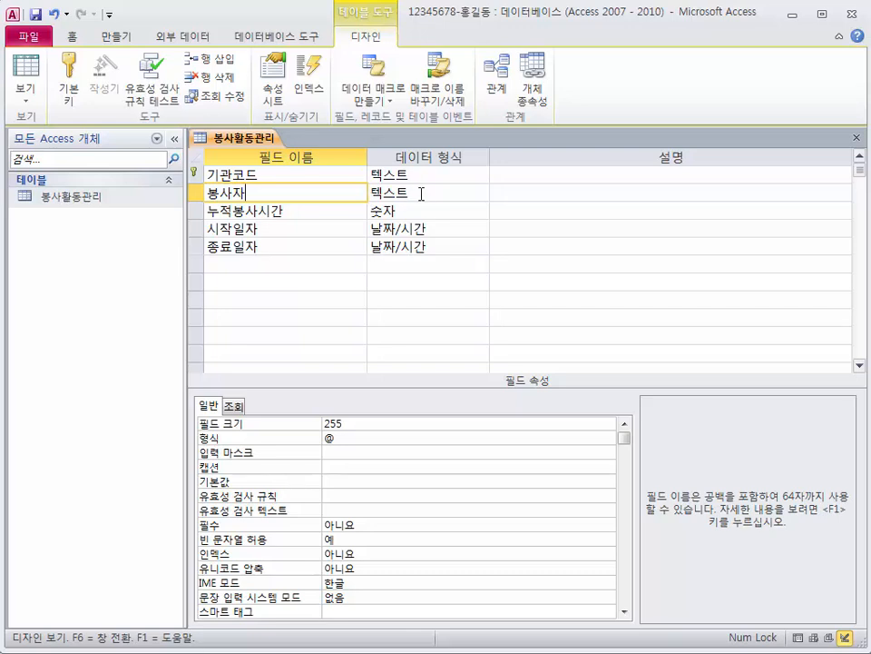
{"action": "left_click", "coordinate": [360, 422]}
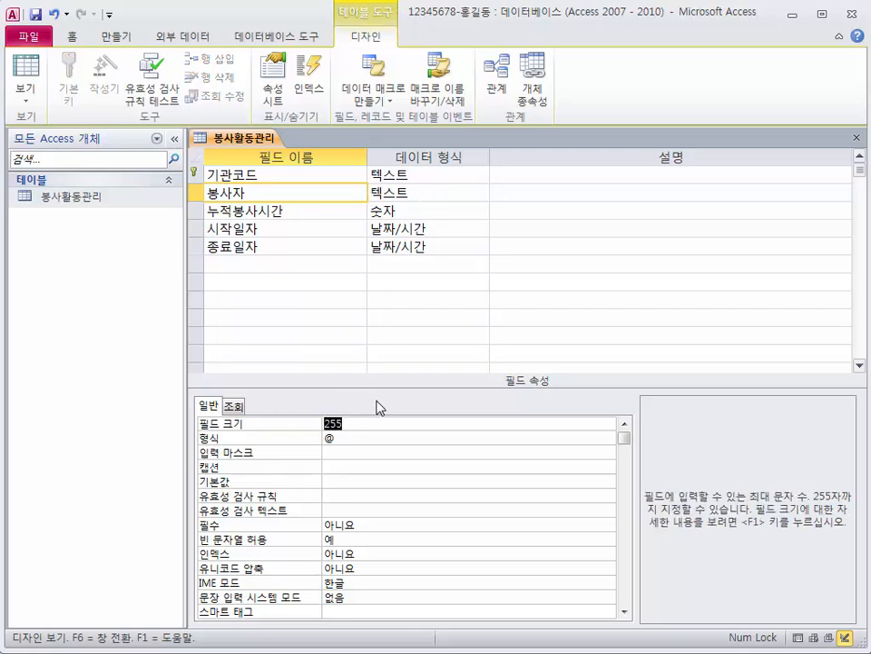
{"action": "type", "text": "6"}
Set the field size of the 누적봉사시간 number field to 정수 (Integer)
{"action": "left_click", "coordinate": [300, 211]}
{"action": "left_click", "coordinate": [385, 423]}
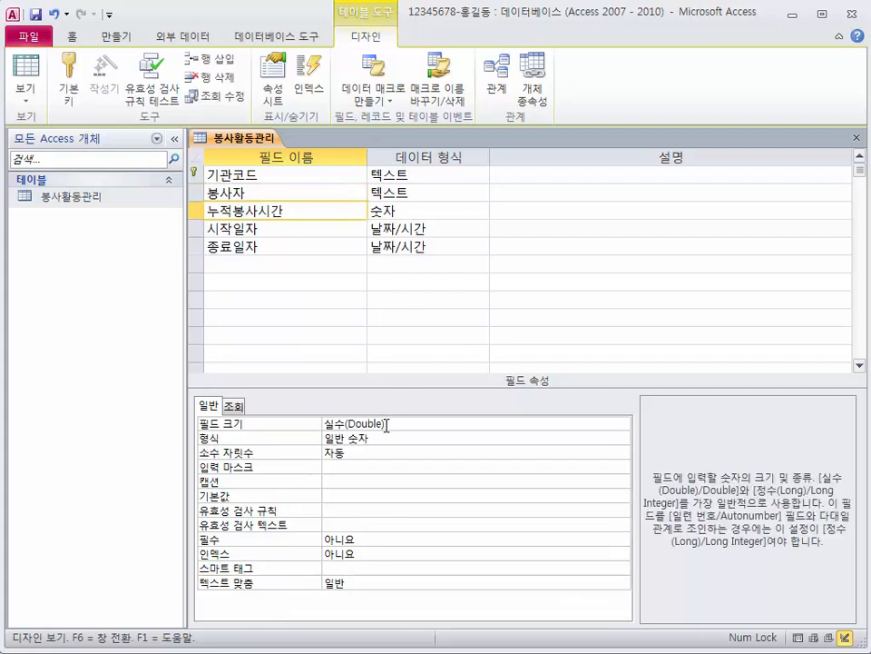
{"action": "left_click", "coordinate": [622, 424]}
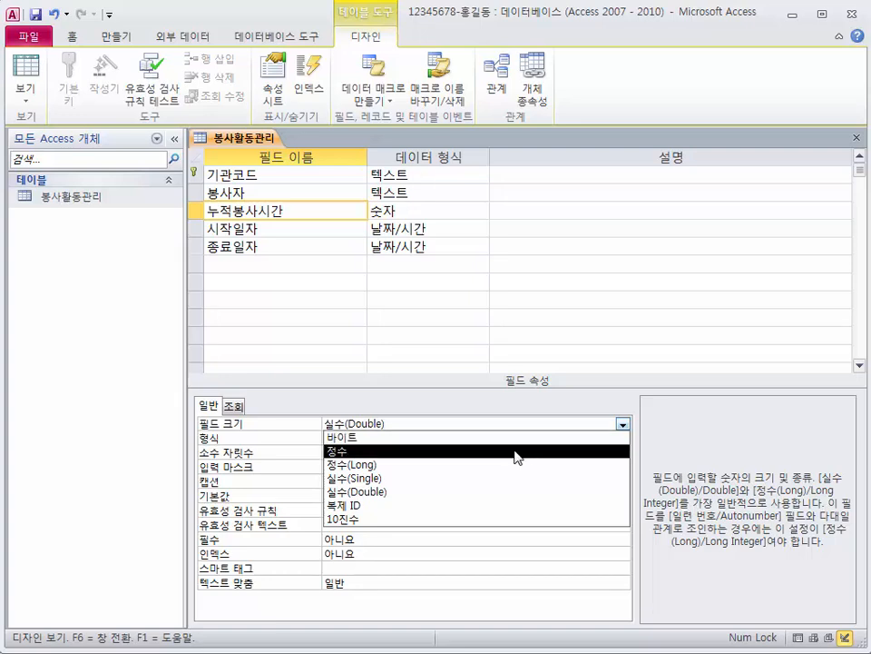
{"action": "left_click", "coordinate": [516, 451]}
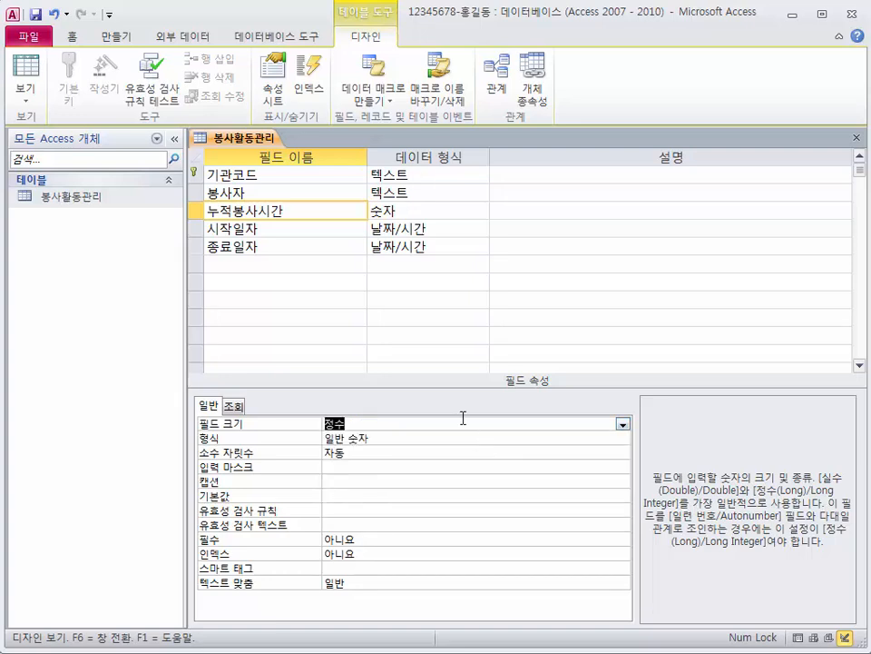
Set the format of the 시작일자 field to 간단한 날짜 (Short Date)
{"action": "left_click", "coordinate": [305, 227]}
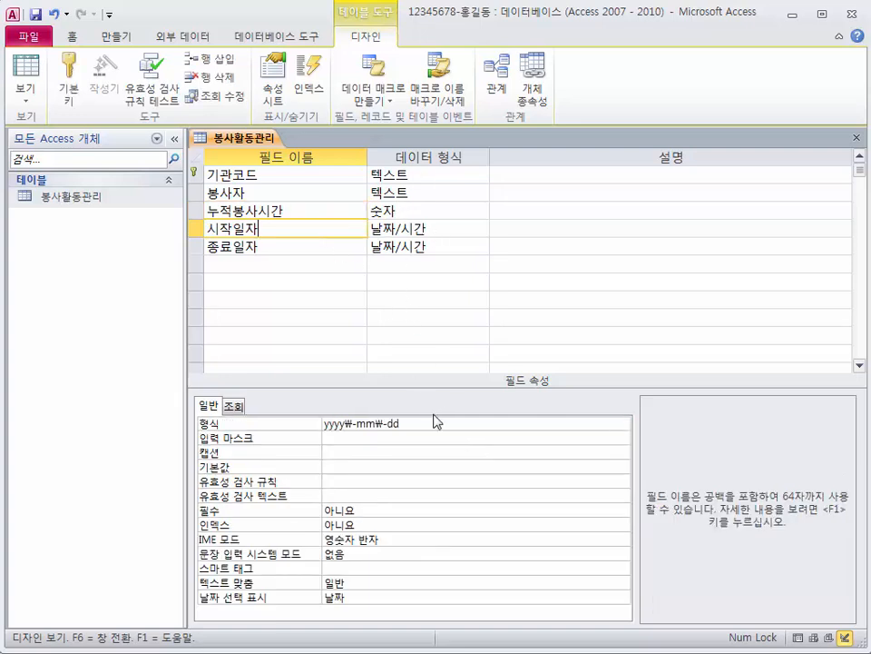
{"action": "left_click", "coordinate": [556, 424]}
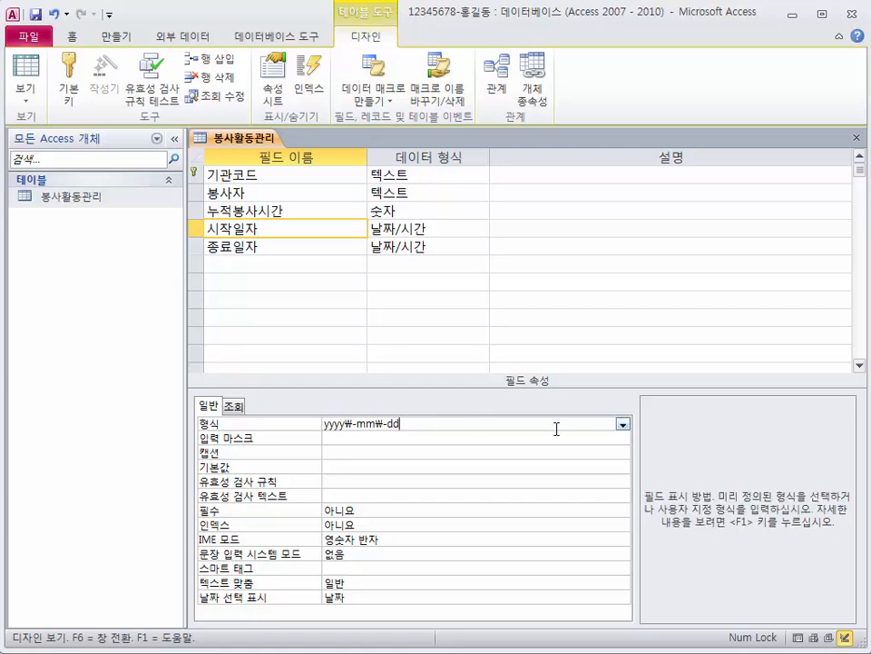
{"action": "left_click", "coordinate": [622, 424]}
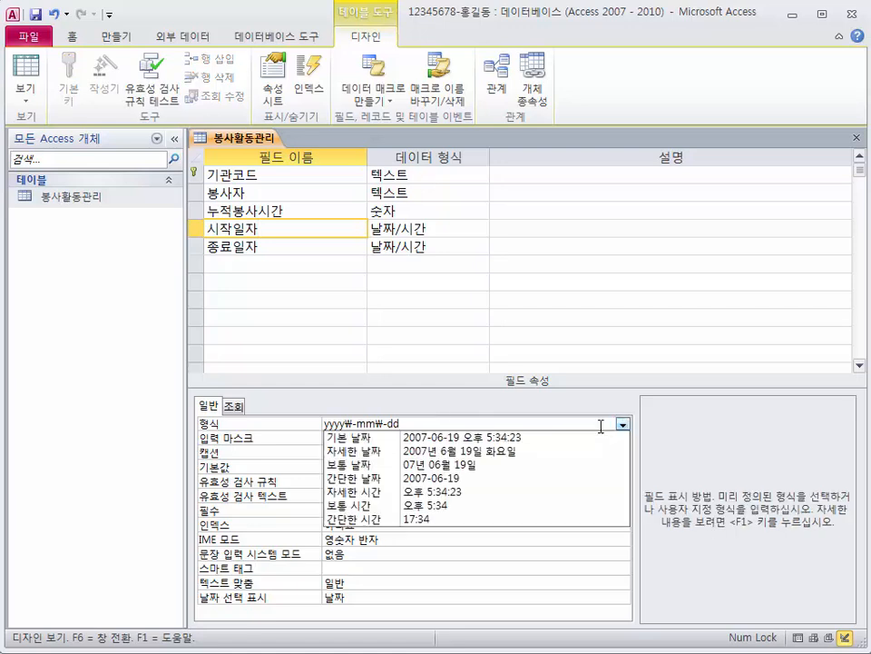
{"action": "left_click", "coordinate": [549, 478]}
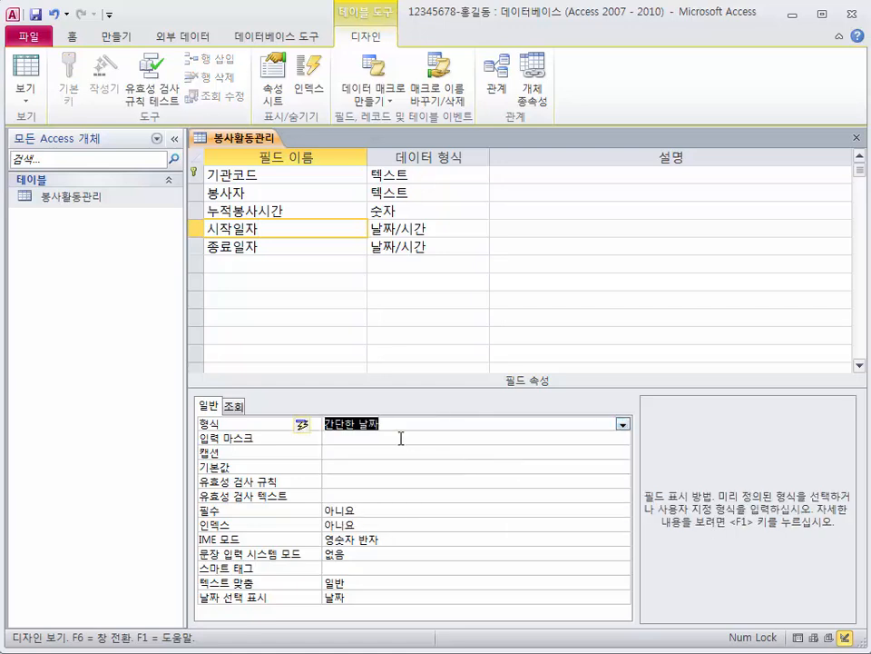
Set the format of the 종료일자 field to 간단한 날짜 (Short Date)
{"action": "left_click", "coordinate": [270, 246]}
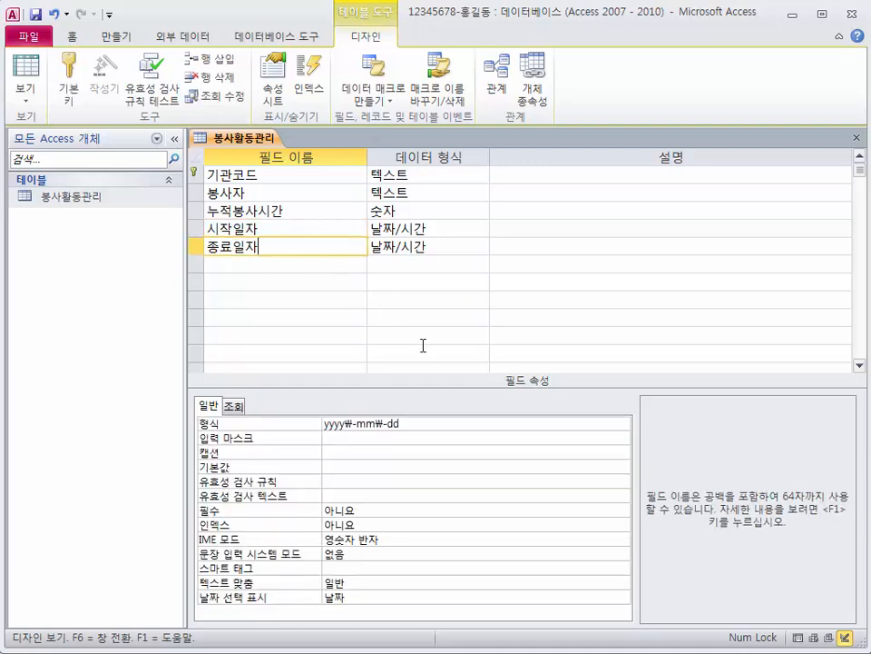
{"action": "left_click", "coordinate": [493, 422]}
{"action": "left_click", "coordinate": [622, 424]}
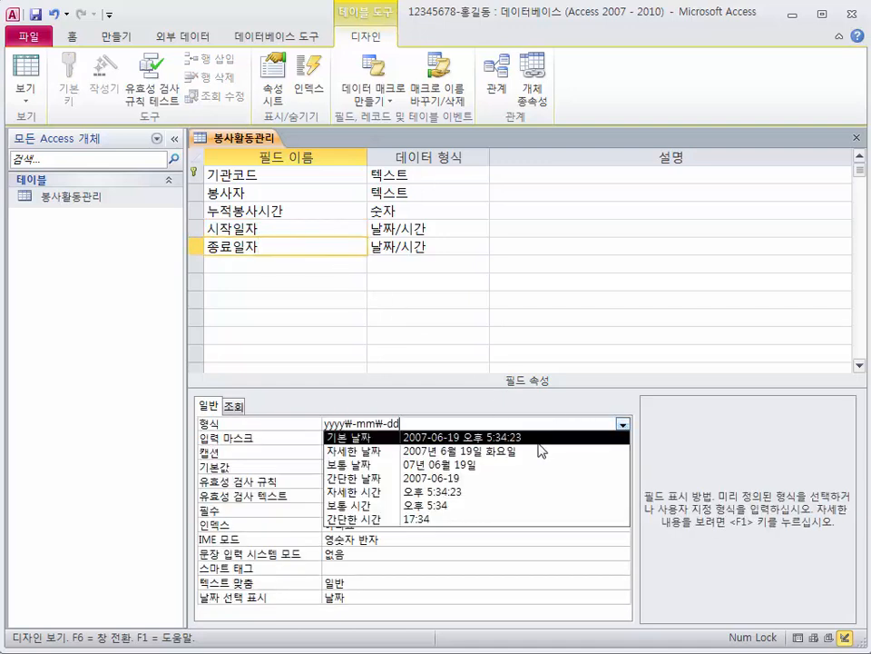
{"action": "left_click", "coordinate": [522, 478]}
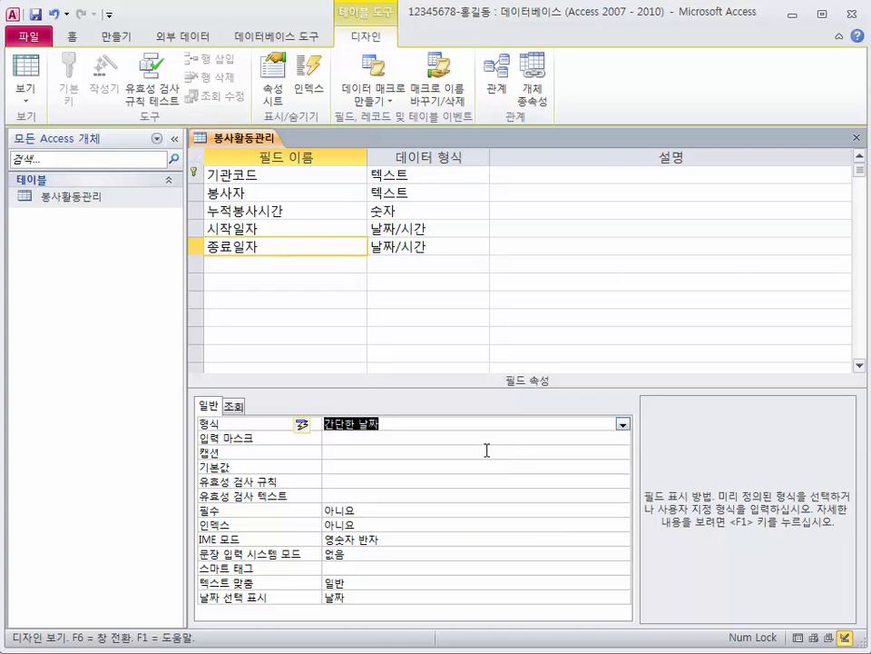
Add a text field named 소속구분 below 종료일자 with a field size of 6
{"action": "left_click", "coordinate": [279, 260]}
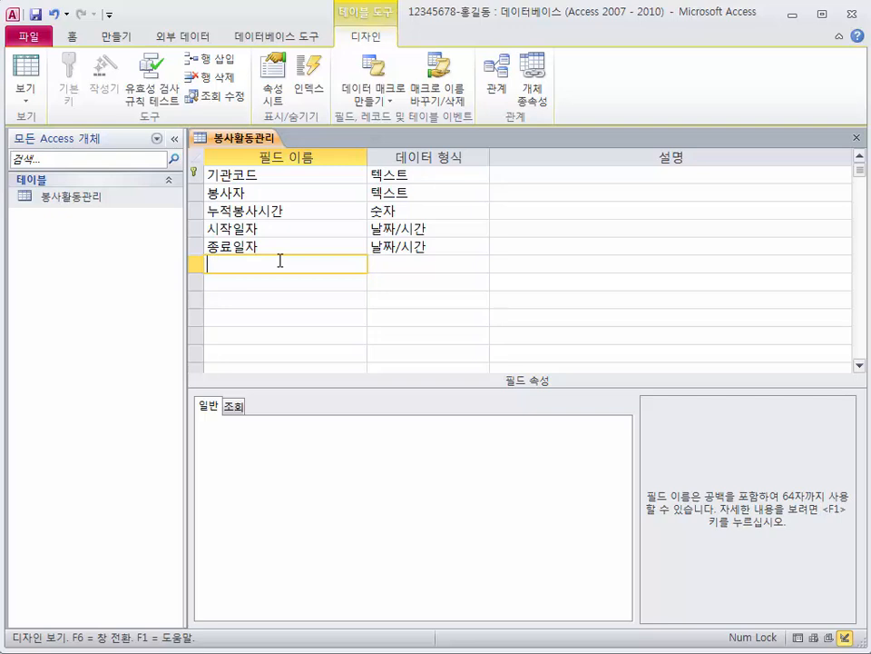
{"action": "type", "text": "소속ㄱ"}
{"action": "type", "text": "구분"}
{"action": "key", "text": "Tab"}
{"action": "key", "text": "F6"}
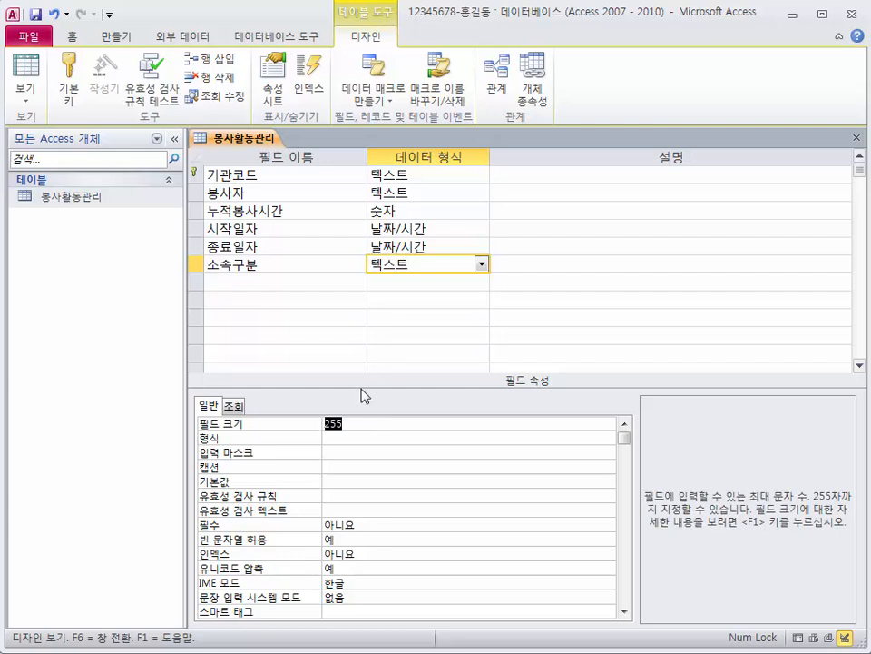
{"action": "type", "text": "6"}
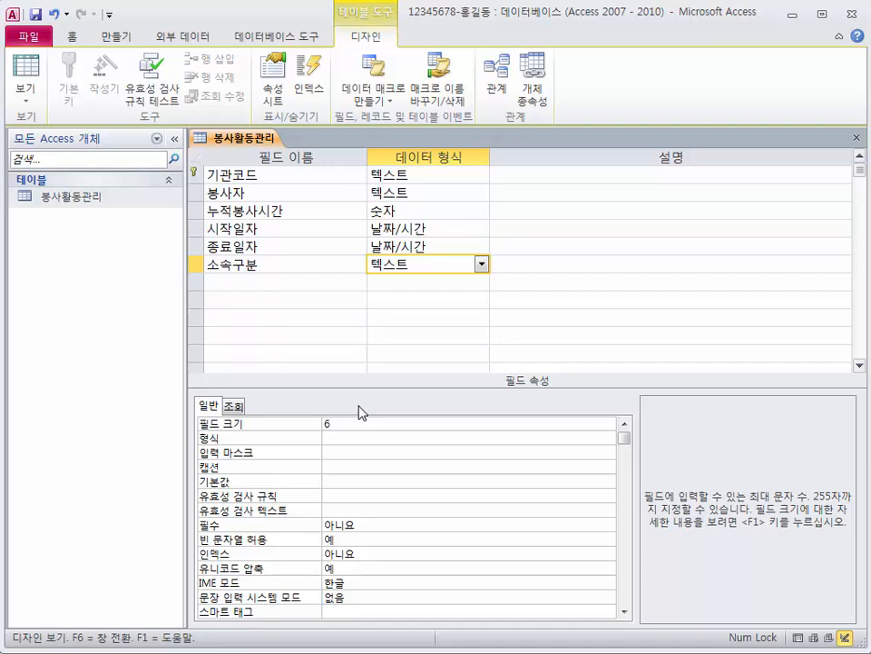
Set the 소속구분 lookup to display as a 콤보 상자 (combo box) with row source type 값 목록 (value list)
{"action": "left_click", "coordinate": [238, 407]}
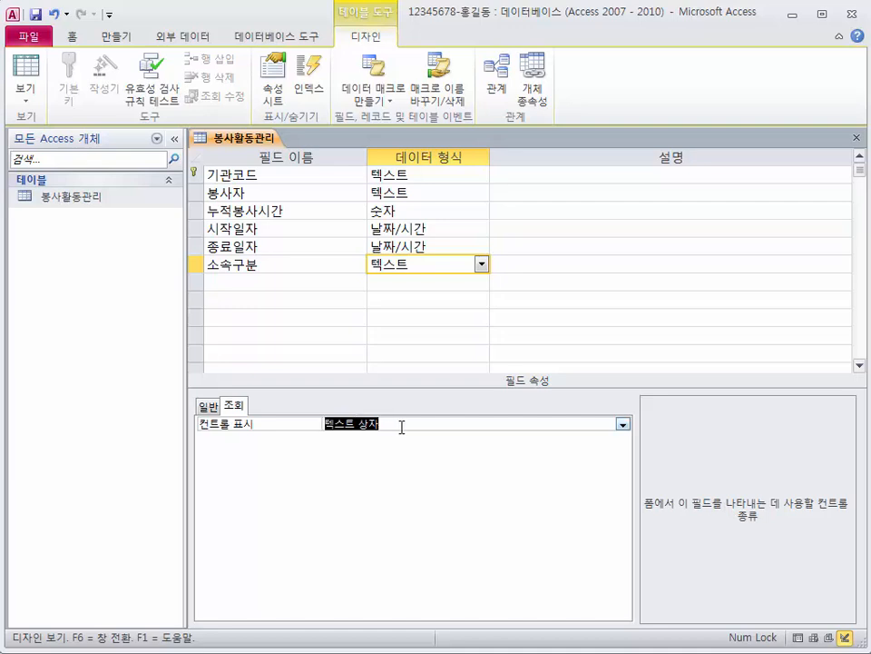
{"action": "left_click", "coordinate": [525, 424]}
{"action": "left_click", "coordinate": [623, 424]}
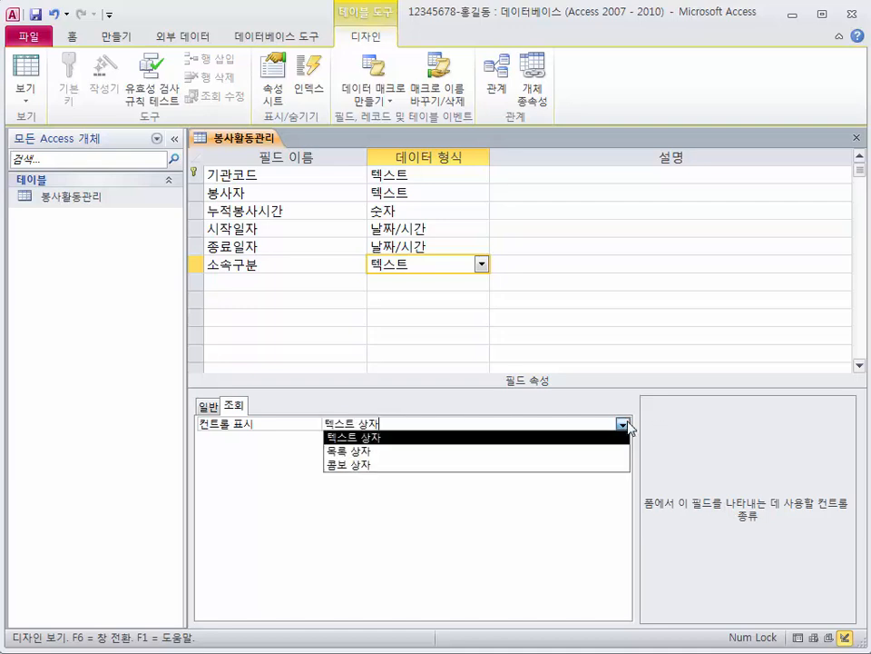
{"action": "left_click", "coordinate": [527, 465]}
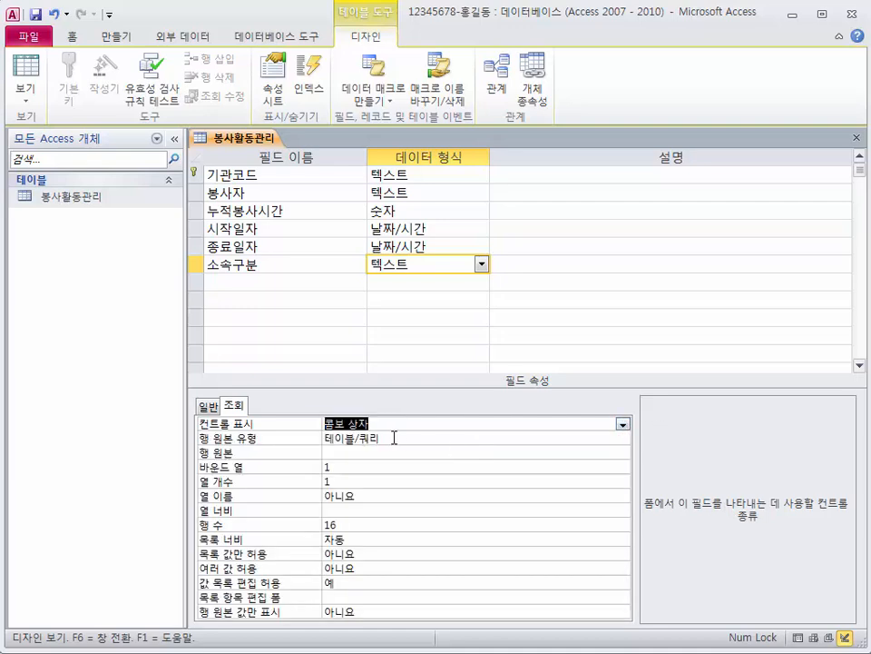
{"action": "left_click", "coordinate": [367, 438]}
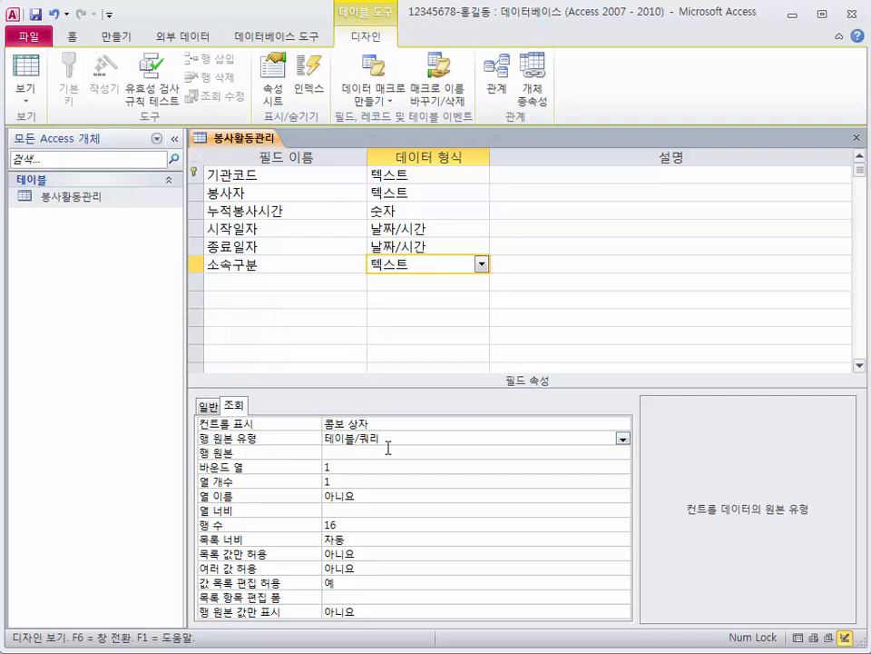
{"action": "left_click", "coordinate": [623, 438]}
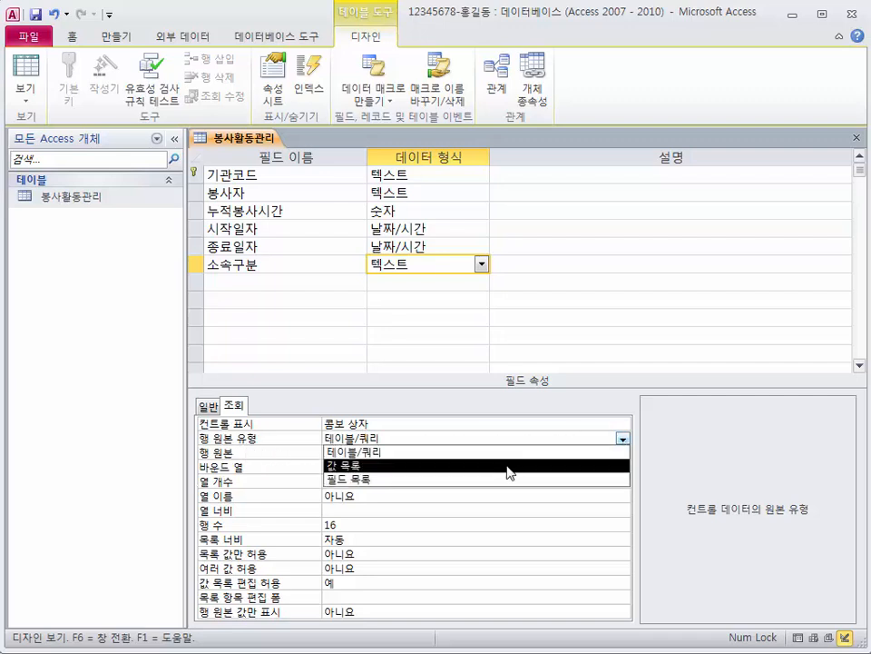
{"action": "left_click", "coordinate": [509, 471]}
Enter 학생;주부;직장인;기타 as the row source of the 소속구분 combo box
{"action": "left_click", "coordinate": [428, 453]}
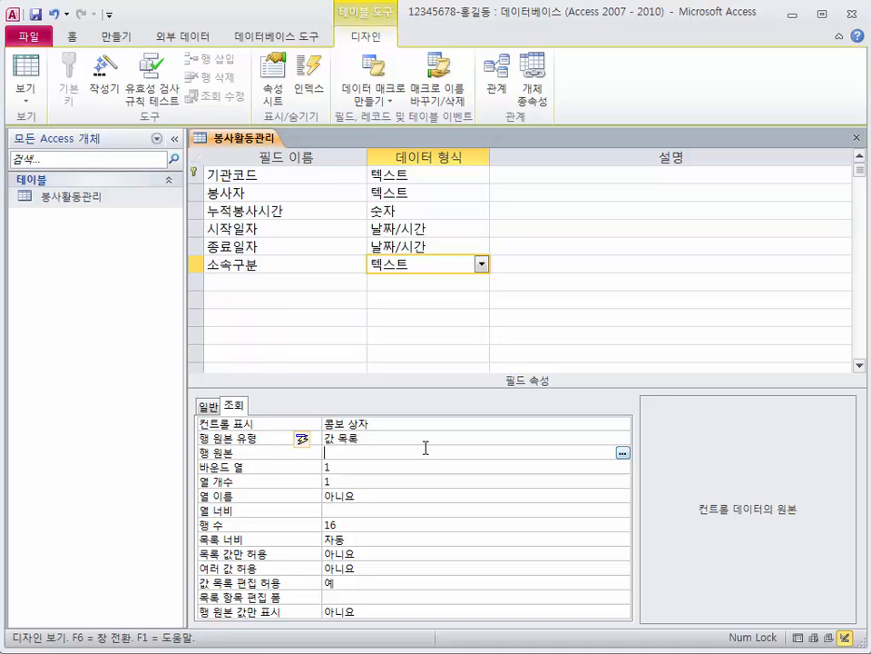
{"action": "type", "text": "학생;주부"}
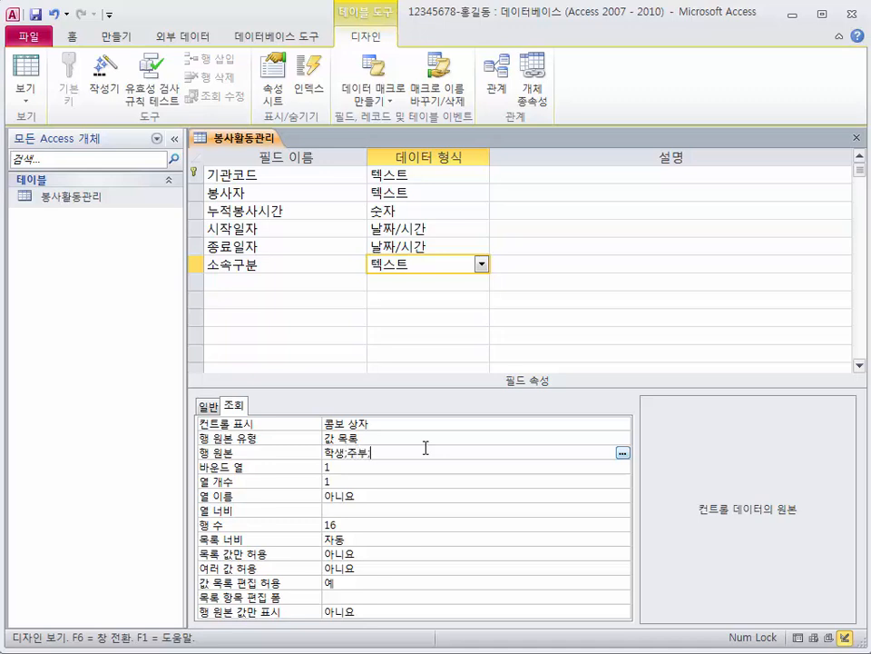
{"action": "type", "text": ";직장인"}
{"action": "type", "text": "'기타"}
{"action": "key", "text": "BackSpace"}
{"action": "key", "text": "BackSpace"}
{"action": "key", "text": "BackSpace"}
{"action": "key", "text": "BackSpace"}
{"action": "type", "text": ";기타"}
{"action": "key", "text": "Return"}
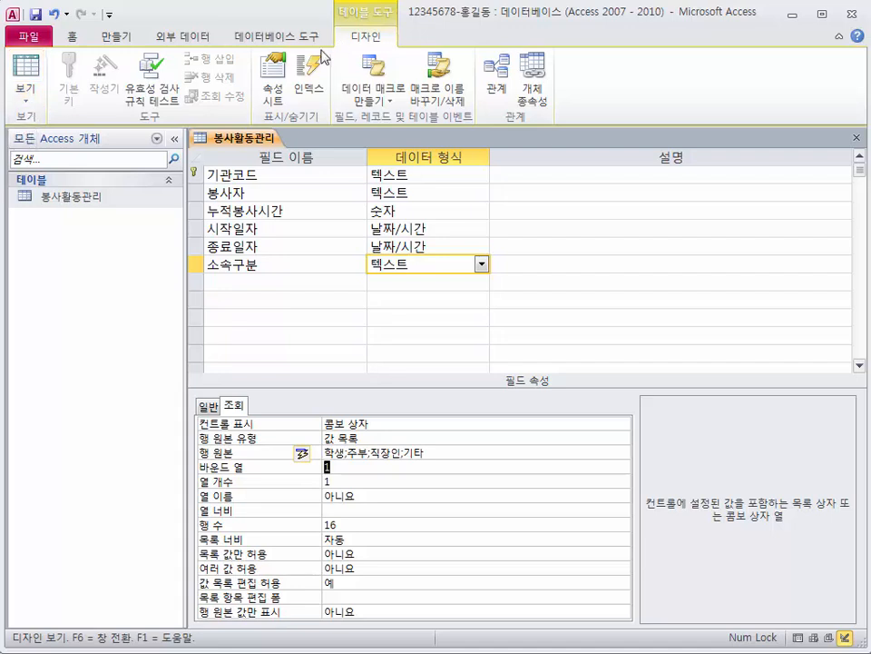
Switch the 봉사활동관리 table to Datasheet view, saving the design and accepting the shortened field sizes
{"action": "left_click", "coordinate": [26, 96]}
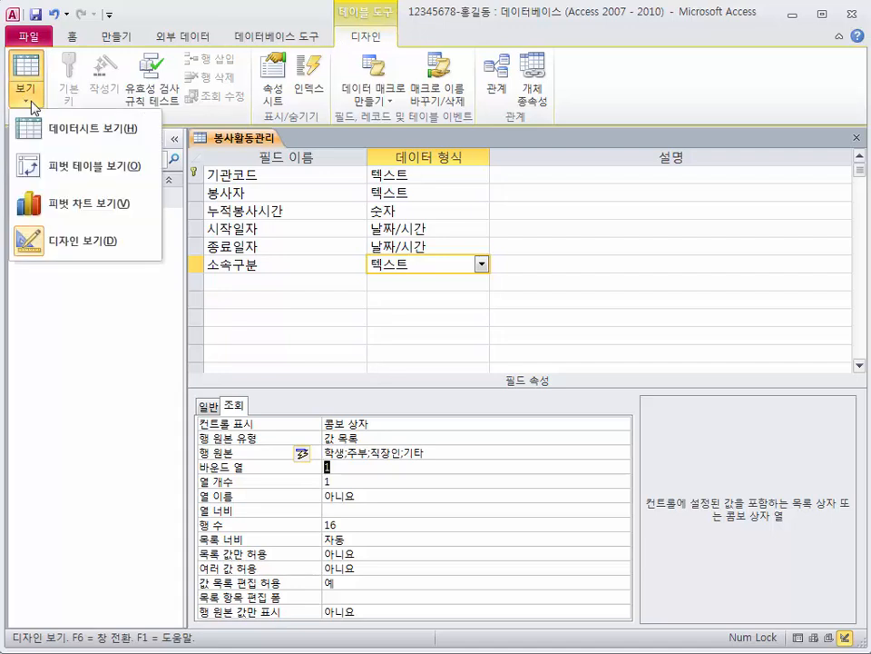
{"action": "left_click", "coordinate": [46, 137]}
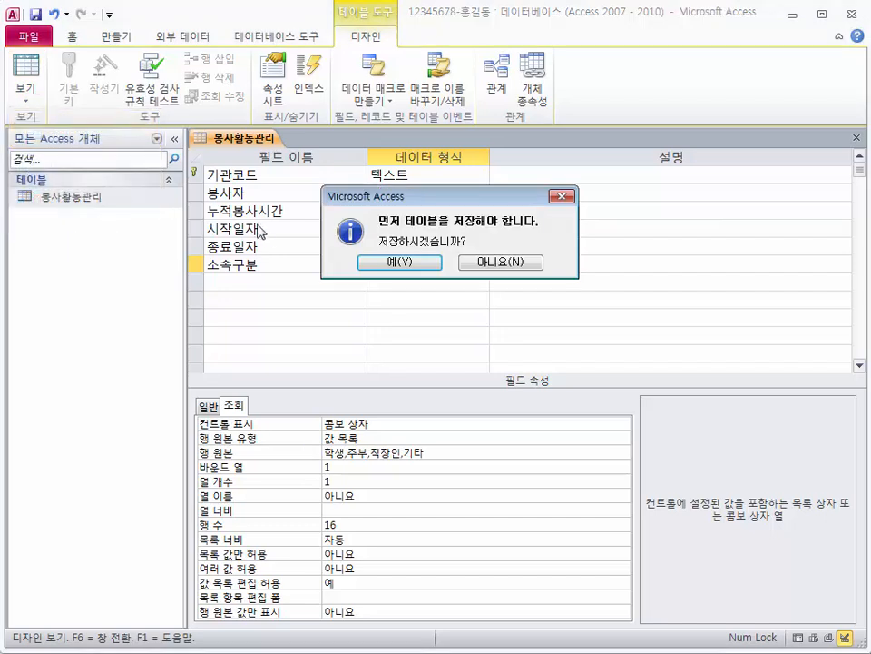
{"action": "left_click", "coordinate": [405, 261]}
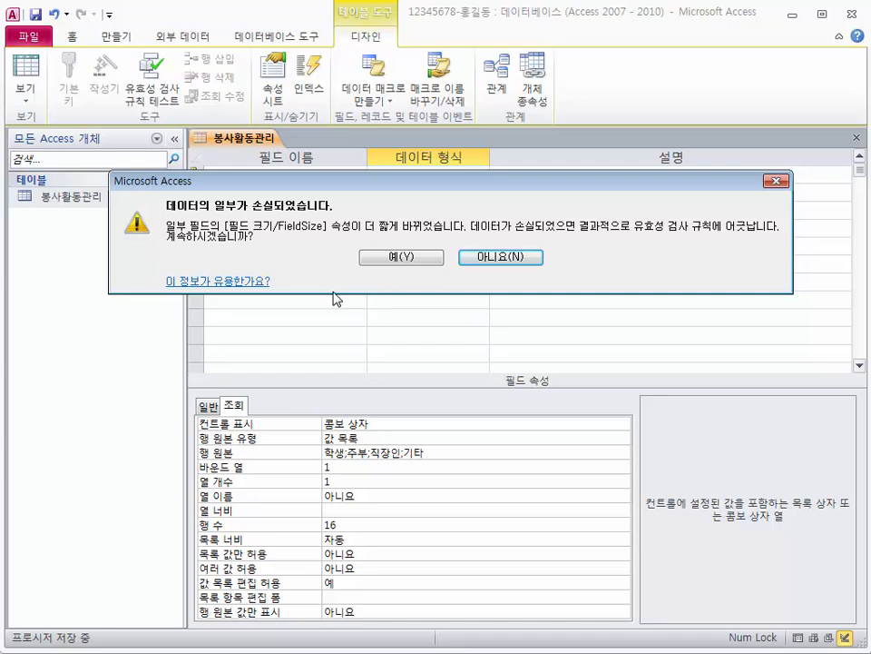
{"action": "left_click", "coordinate": [406, 259]}
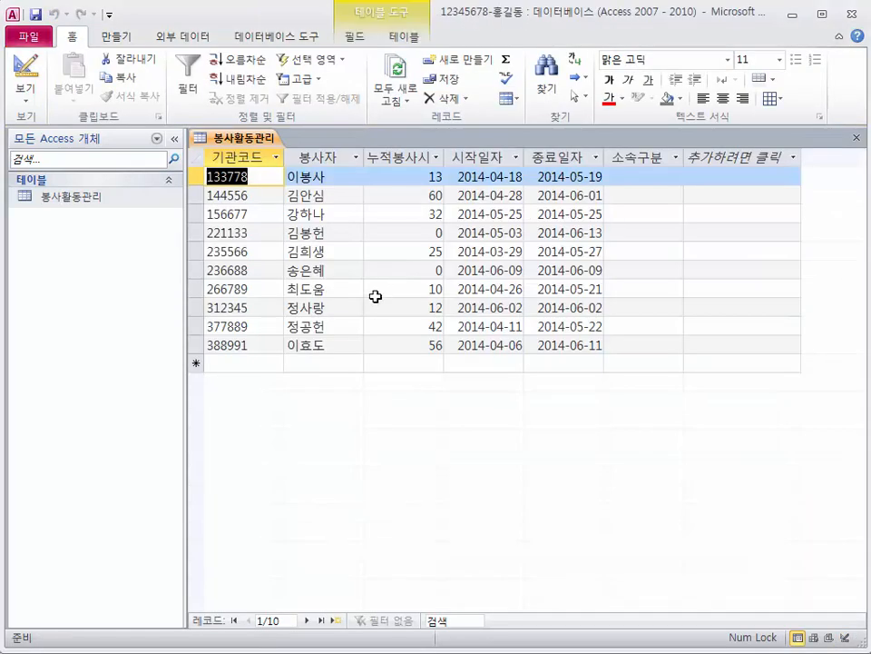
Choose 학생, 직장인 and 기타 as 소속구분 for the first three records, and close the table
{"action": "left_click", "coordinate": [621, 178]}
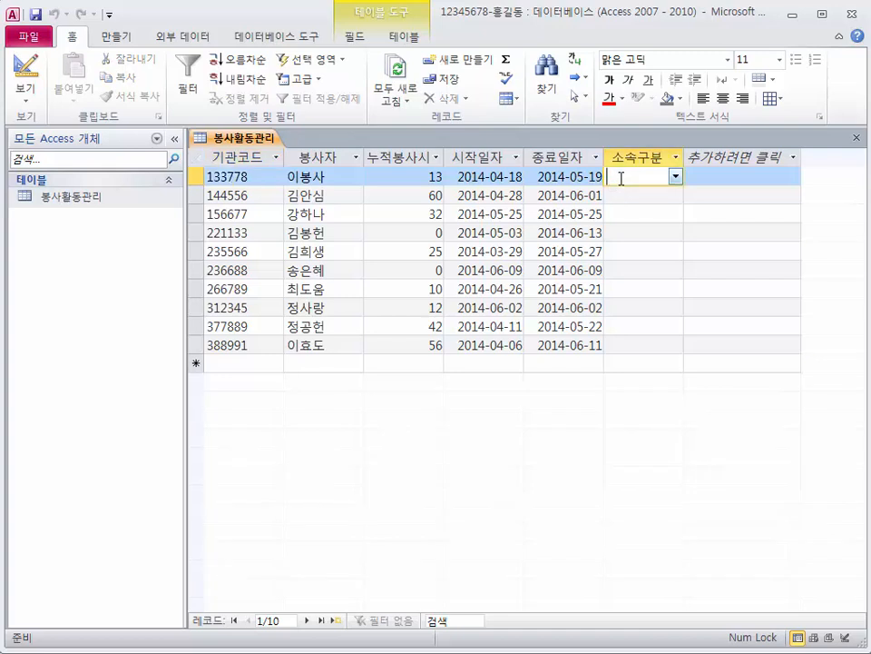
{"action": "left_click", "coordinate": [675, 177]}
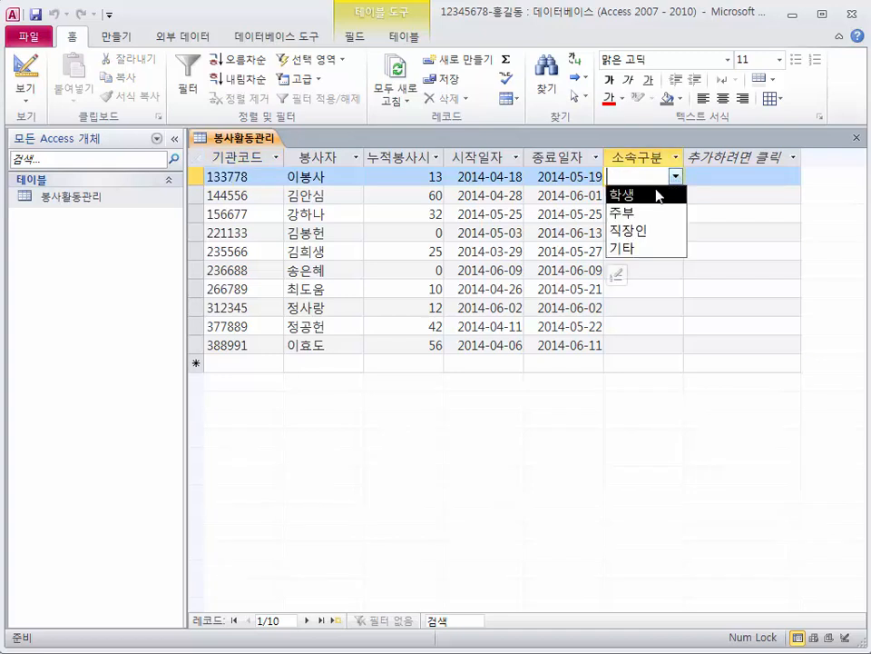
{"action": "left_click", "coordinate": [659, 195]}
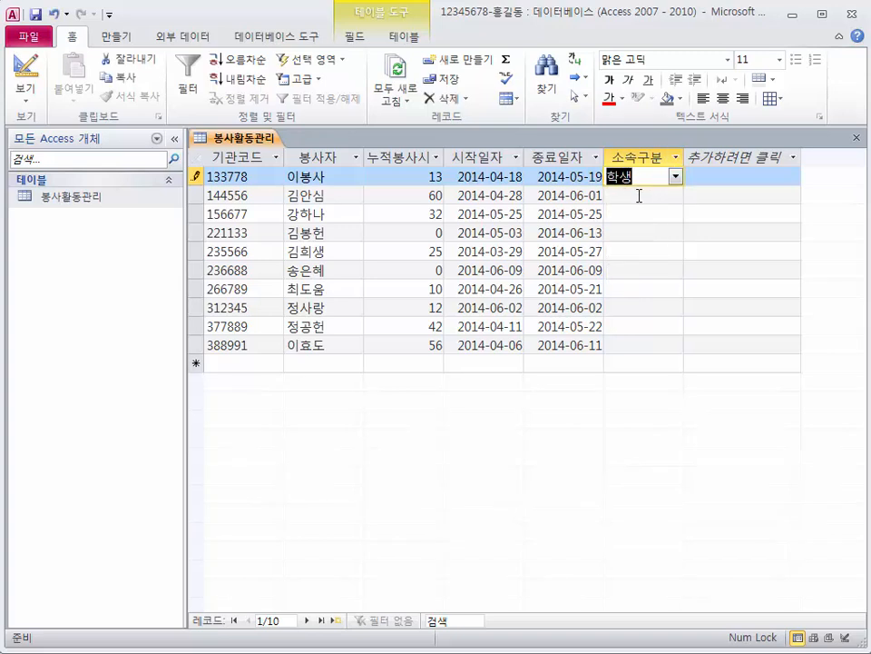
{"action": "left_click", "coordinate": [641, 194]}
{"action": "left_click", "coordinate": [676, 195]}
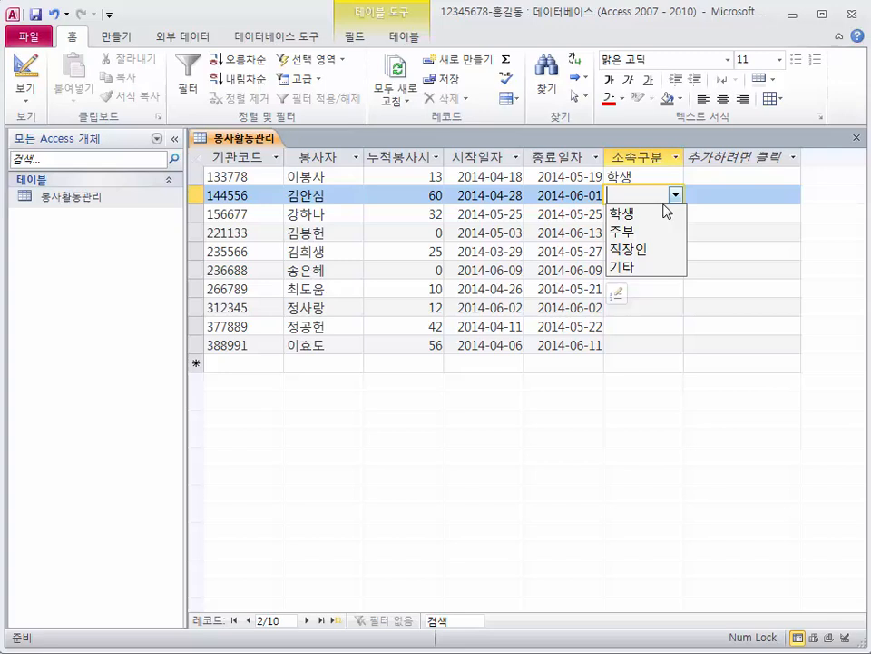
{"action": "left_click", "coordinate": [669, 249]}
{"action": "left_click", "coordinate": [647, 216]}
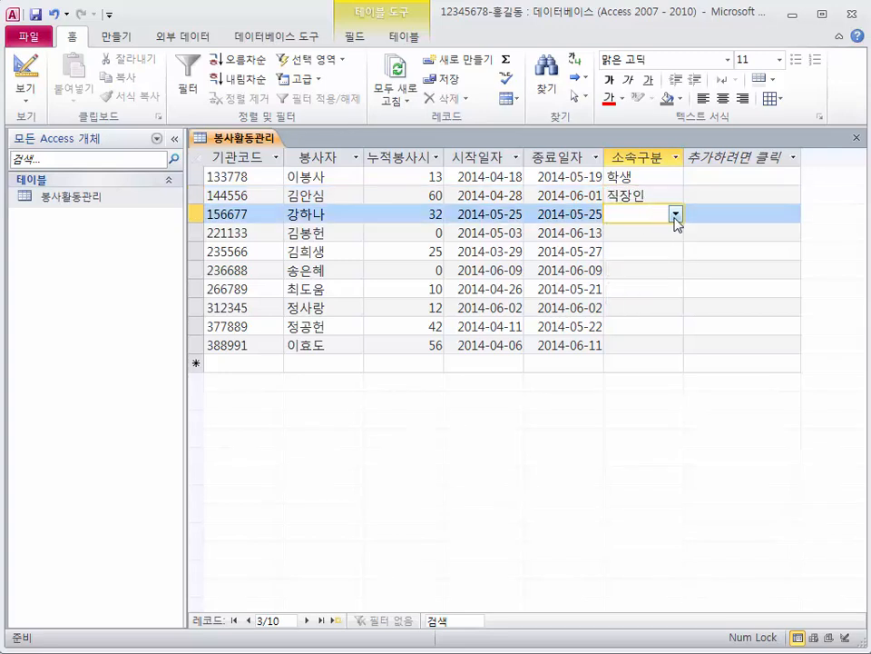
{"action": "left_click", "coordinate": [676, 214]}
{"action": "left_click", "coordinate": [636, 285]}
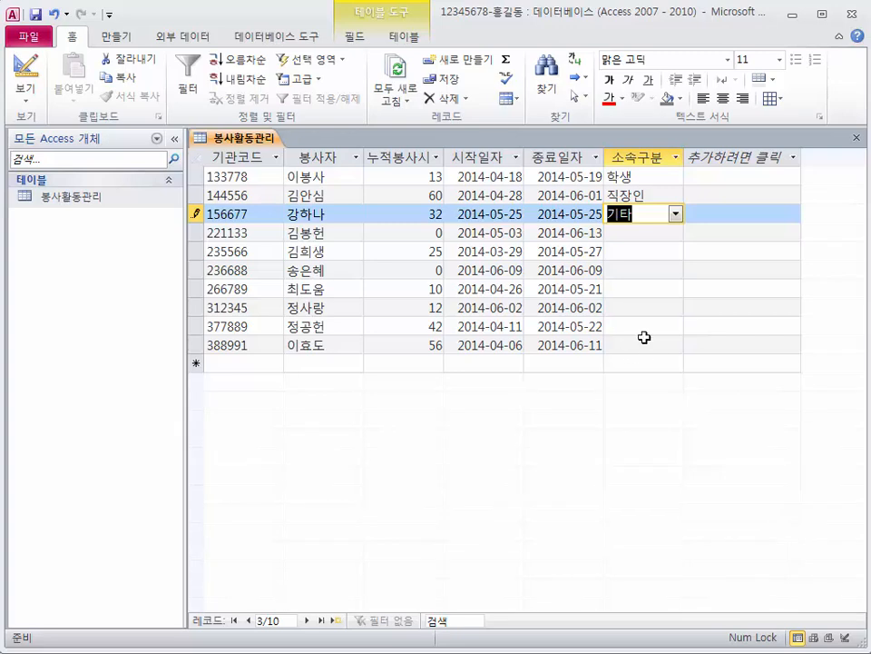
{"action": "left_click", "coordinate": [645, 342]}
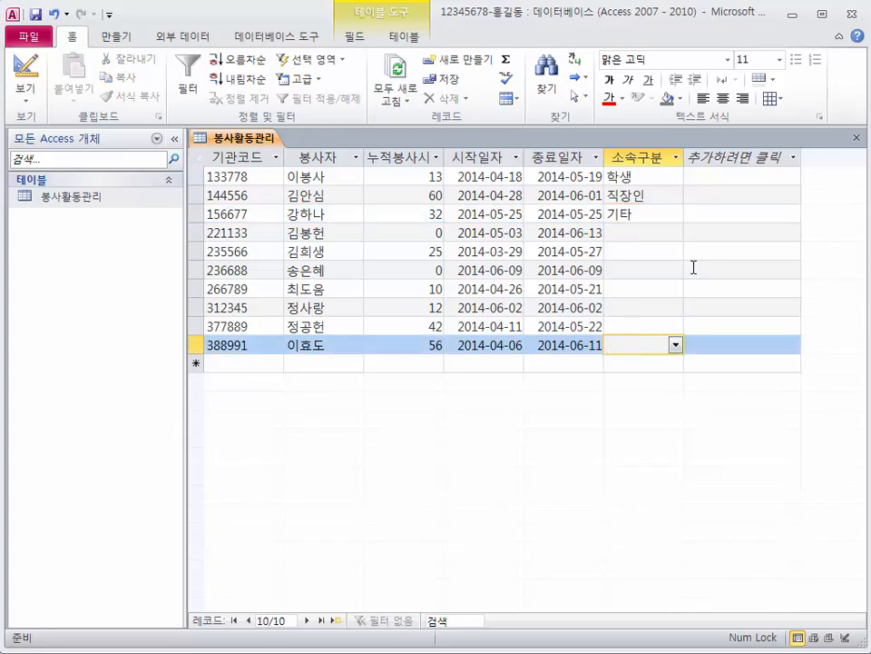
{"action": "left_click", "coordinate": [857, 139]}
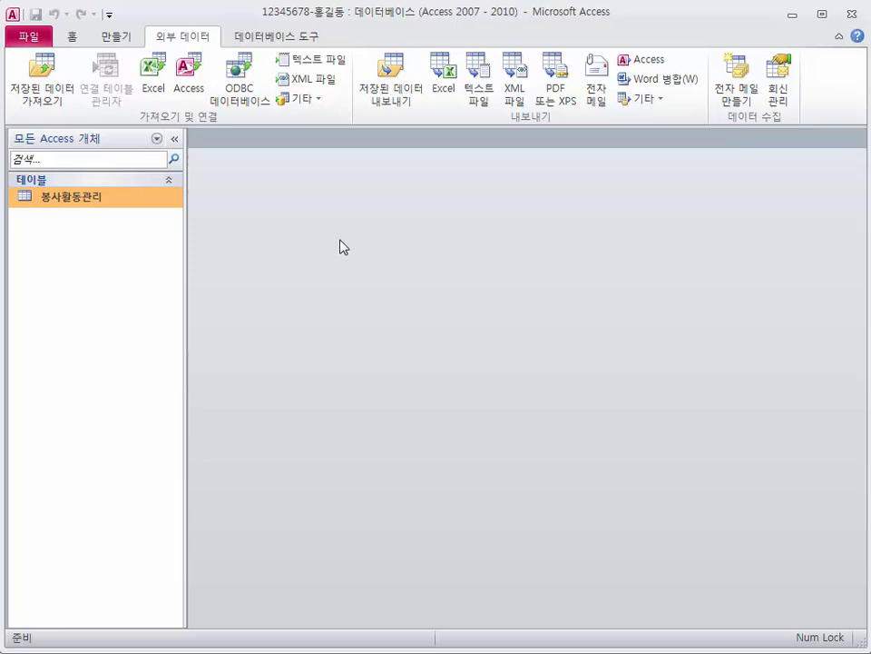
Create a new table in Design view with a text field 기관코드 of field size 6
{"action": "left_click", "coordinate": [129, 45]}
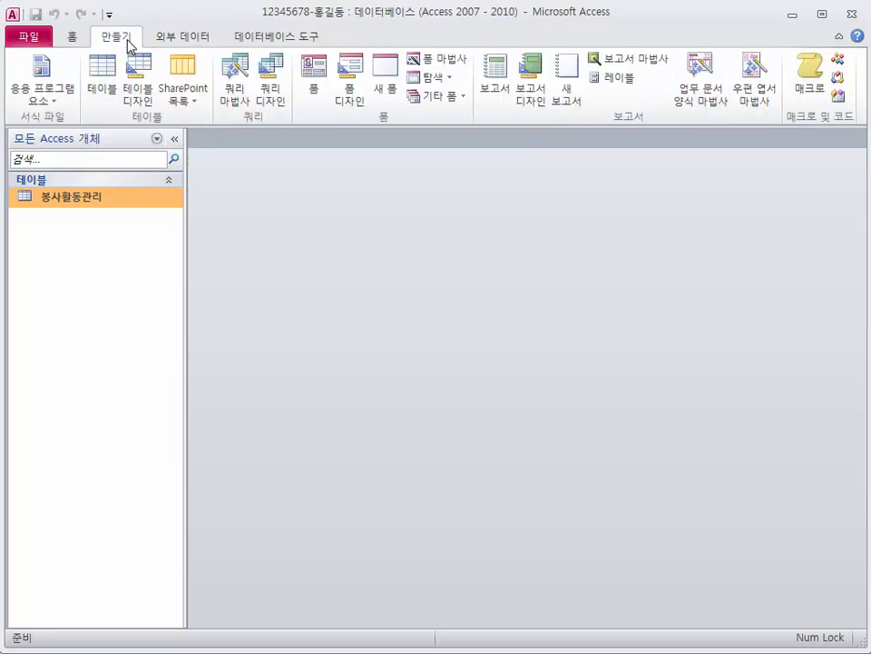
{"action": "left_click", "coordinate": [142, 102]}
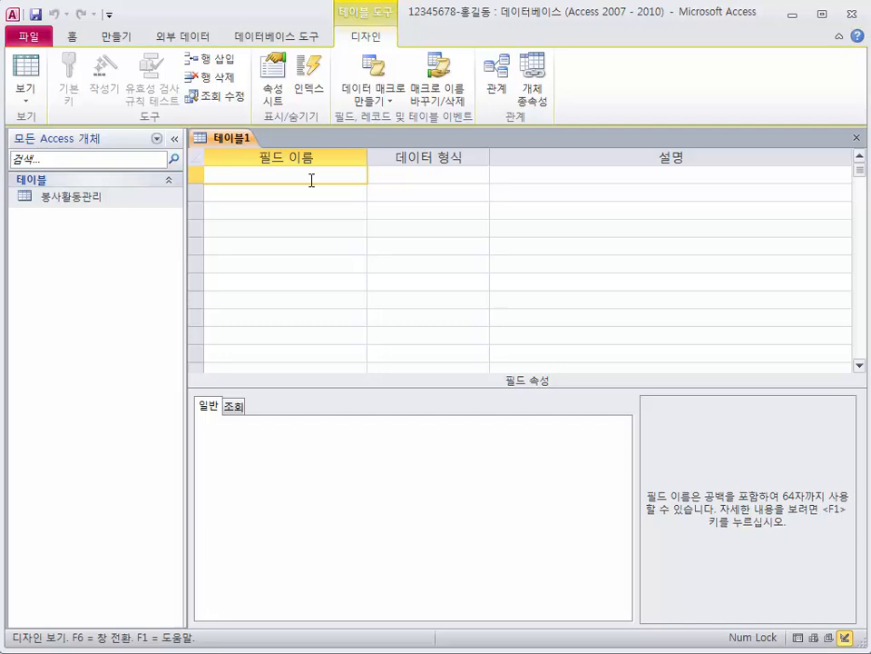
{"action": "type", "text": "기관코드"}
{"action": "key", "text": "Tab"}
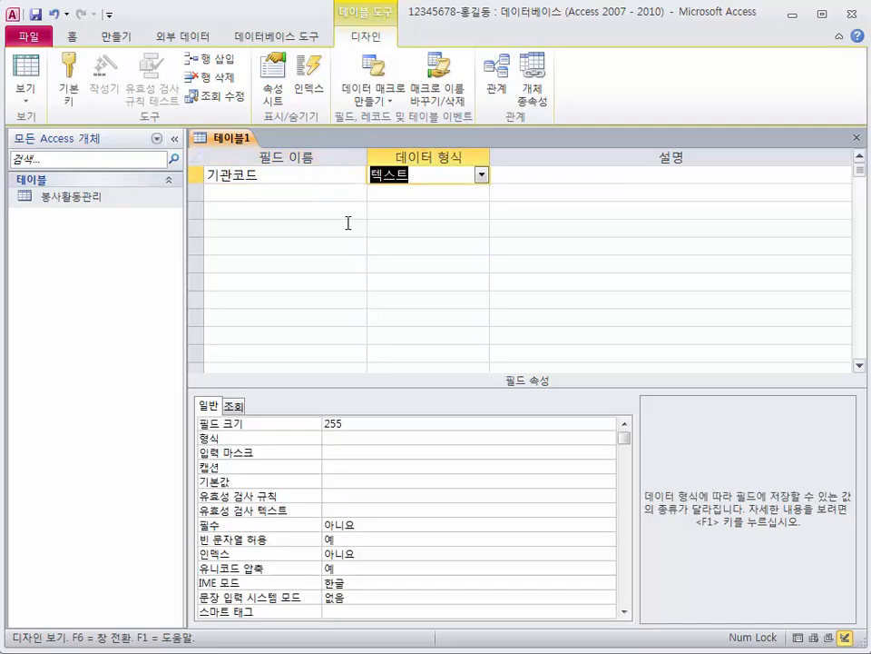
{"action": "left_click", "coordinate": [373, 422]}
{"action": "type", "text": "6"}
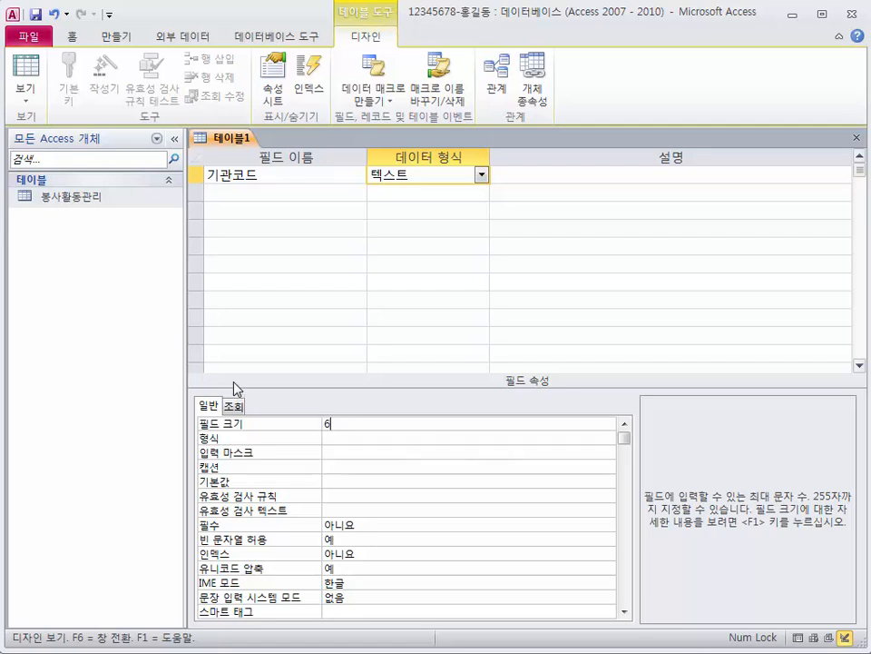
{"action": "left_click", "coordinate": [238, 192]}
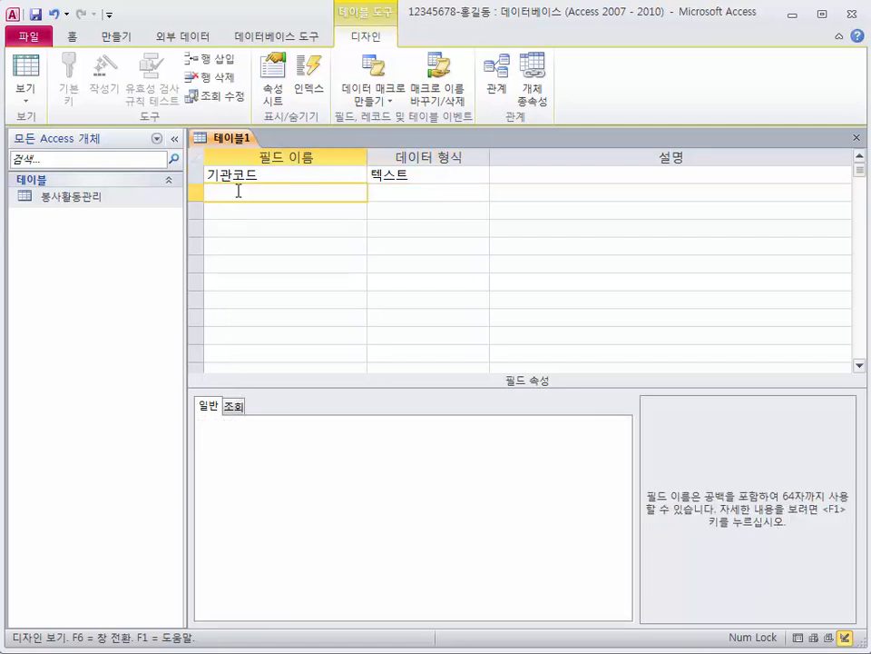
Add the text fields 기관명 with field size 10 and 주소 with field size 20 to the new table
{"action": "type", "text": "기관명"}
{"action": "key", "text": "Tab"}
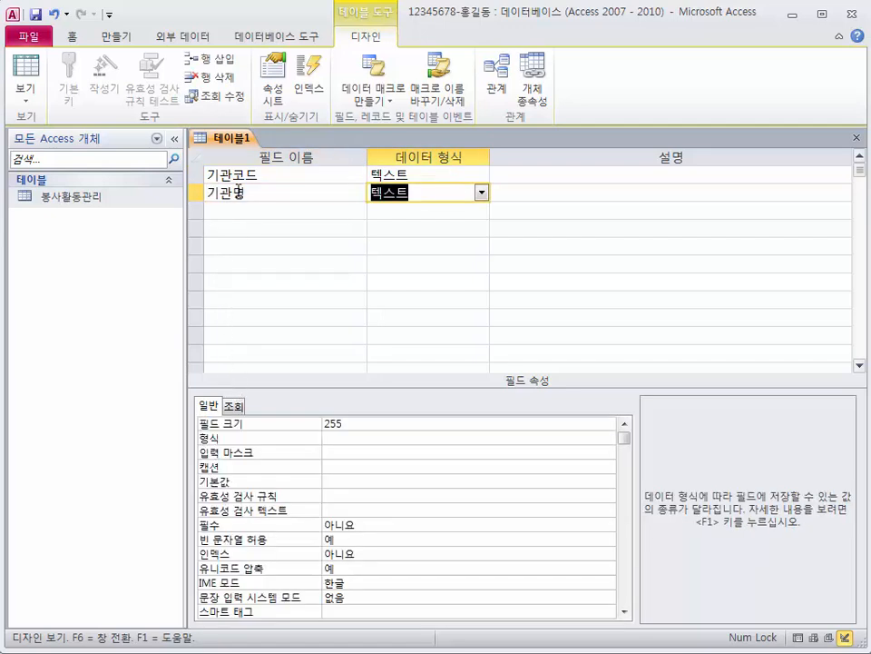
{"action": "left_click", "coordinate": [370, 425]}
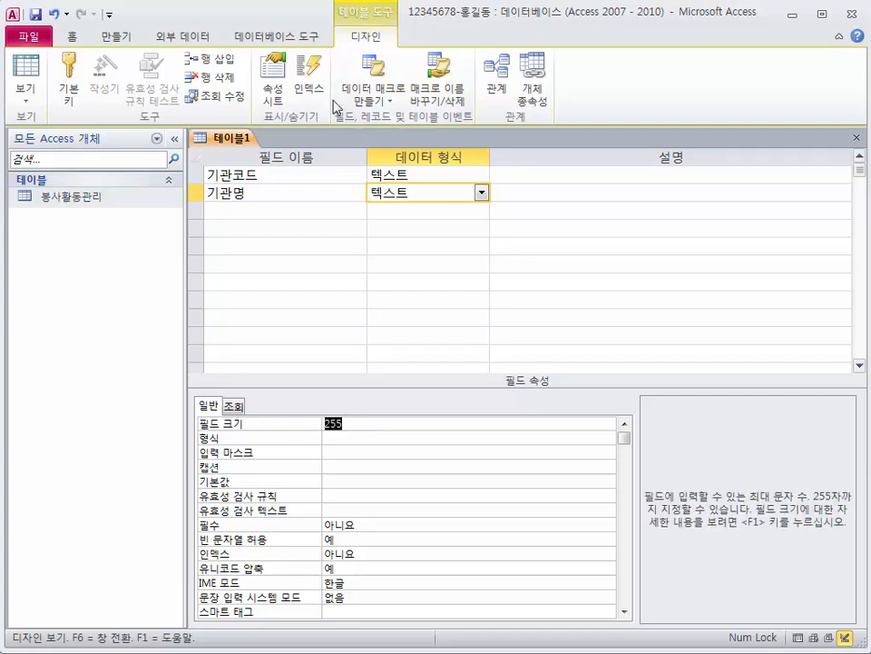
{"action": "type", "text": "10"}
{"action": "left_click", "coordinate": [237, 209]}
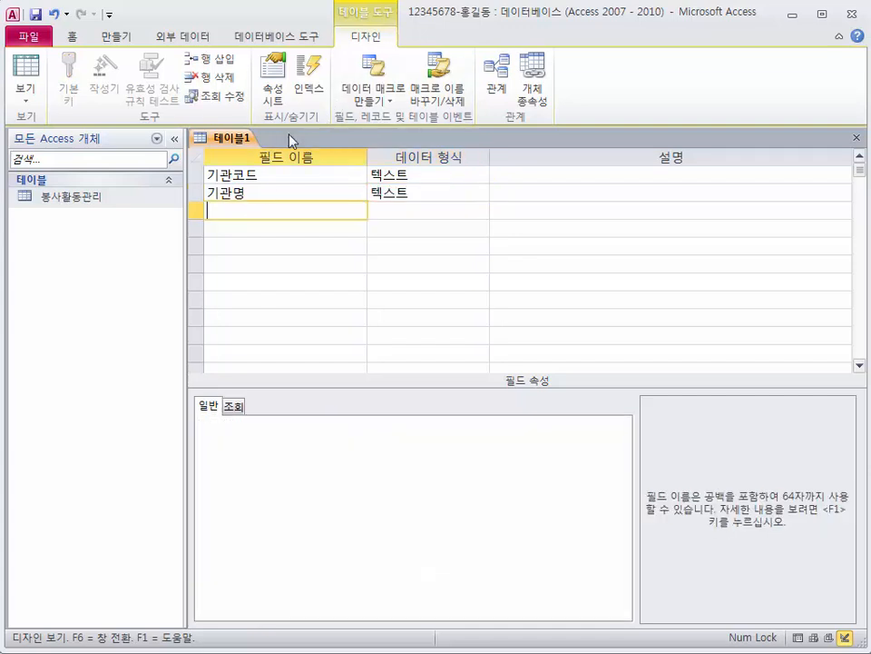
{"action": "type", "text": "주소"}
{"action": "key", "text": "Tab"}
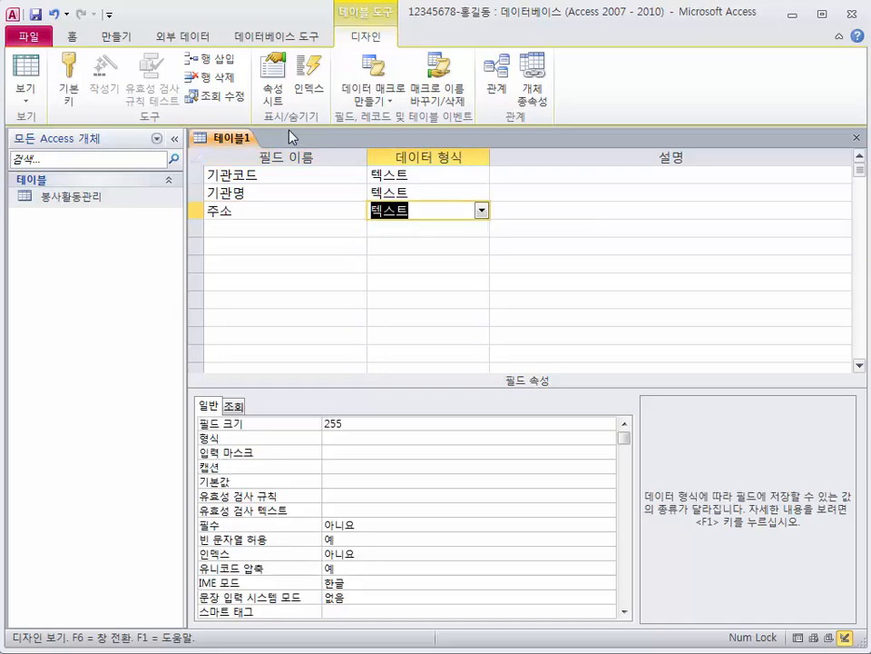
{"action": "key", "text": "F6"}
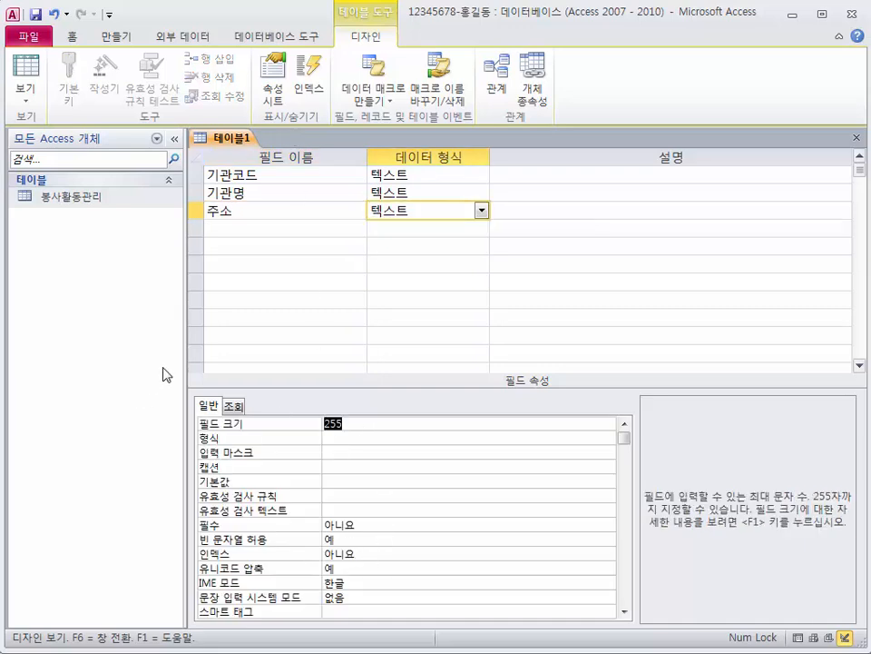
{"action": "type", "text": "20"}
Add the text fields 연락처 with field size 13 and 분야 with field size 10 below the 주소 field
{"action": "left_click", "coordinate": [237, 229]}
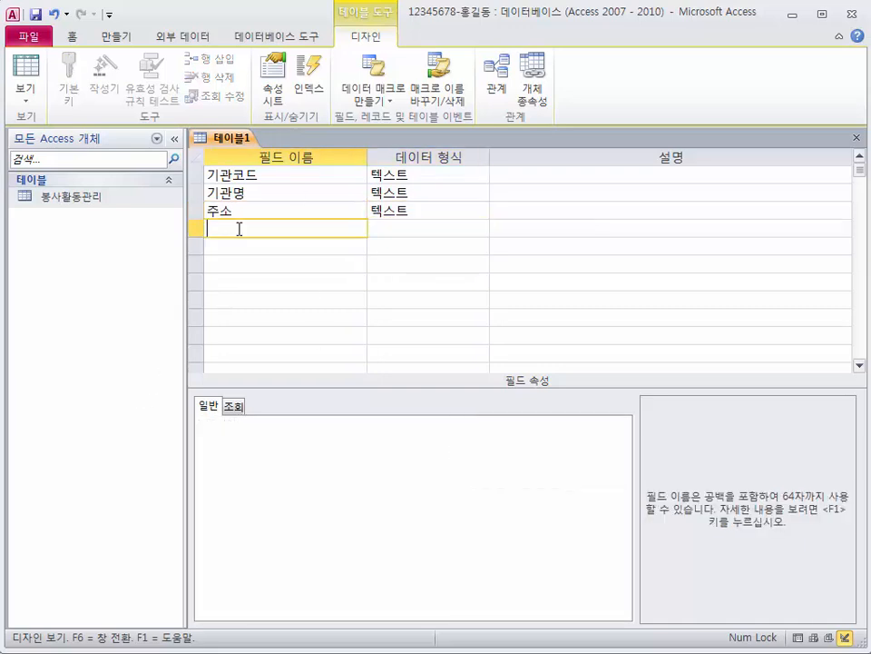
{"action": "type", "text": "연락처"}
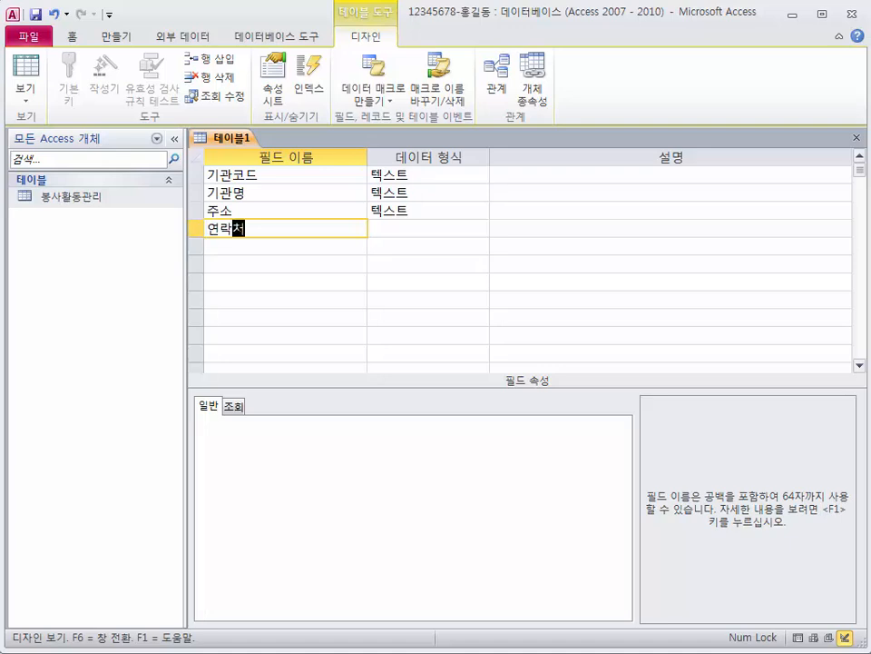
{"action": "key", "text": "Tab"}
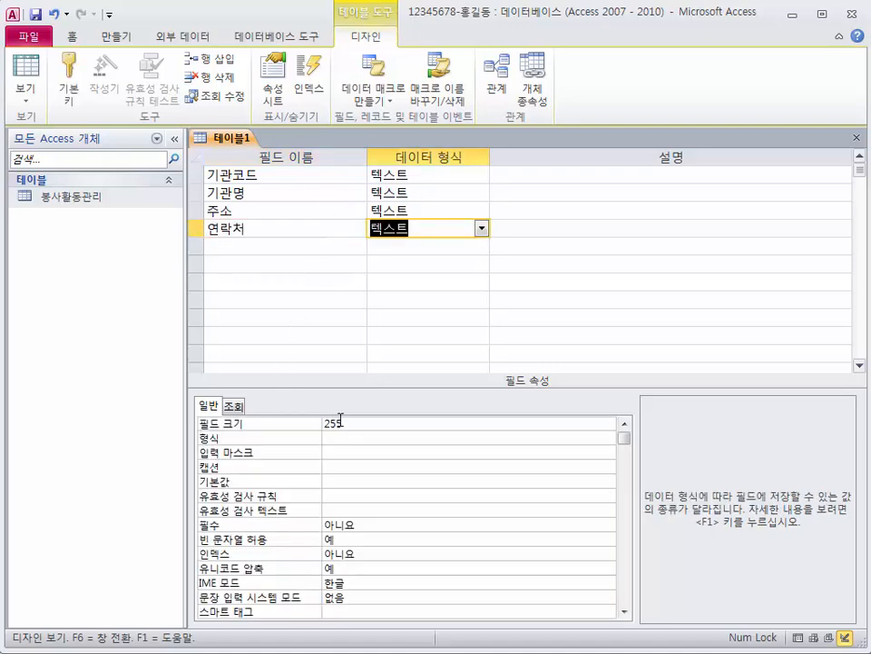
{"action": "key", "text": "F6"}
{"action": "type", "text": "13"}
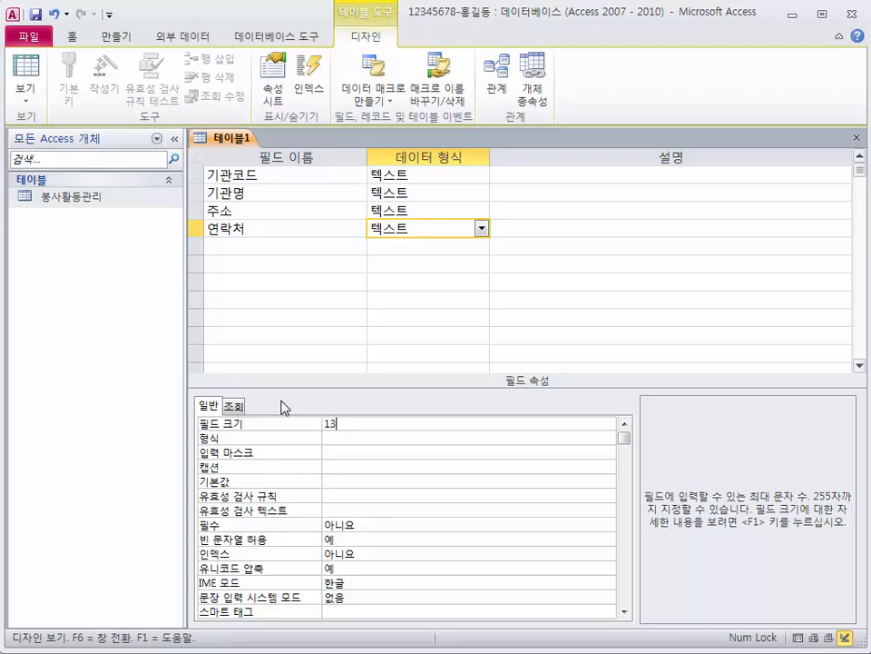
{"action": "left_click", "coordinate": [245, 247]}
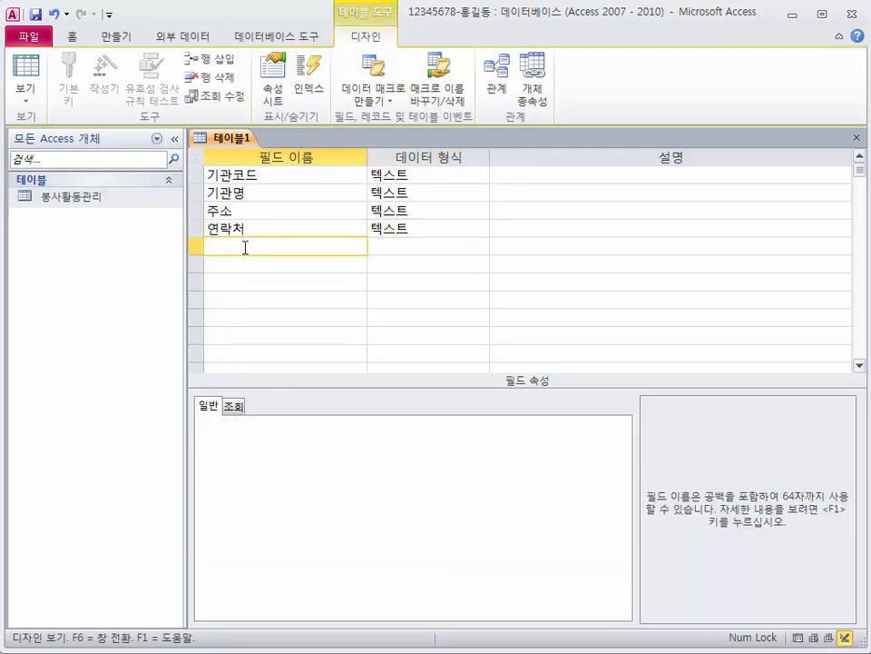
{"action": "type", "text": "분야"}
{"action": "key", "text": "Tab"}
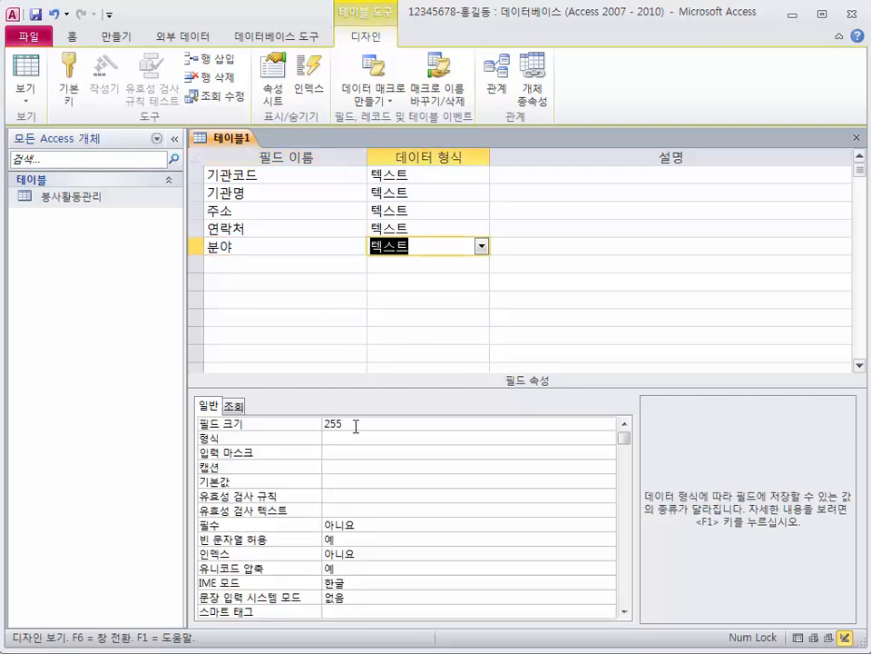
{"action": "left_click", "coordinate": [356, 424]}
{"action": "type", "text": "10"}
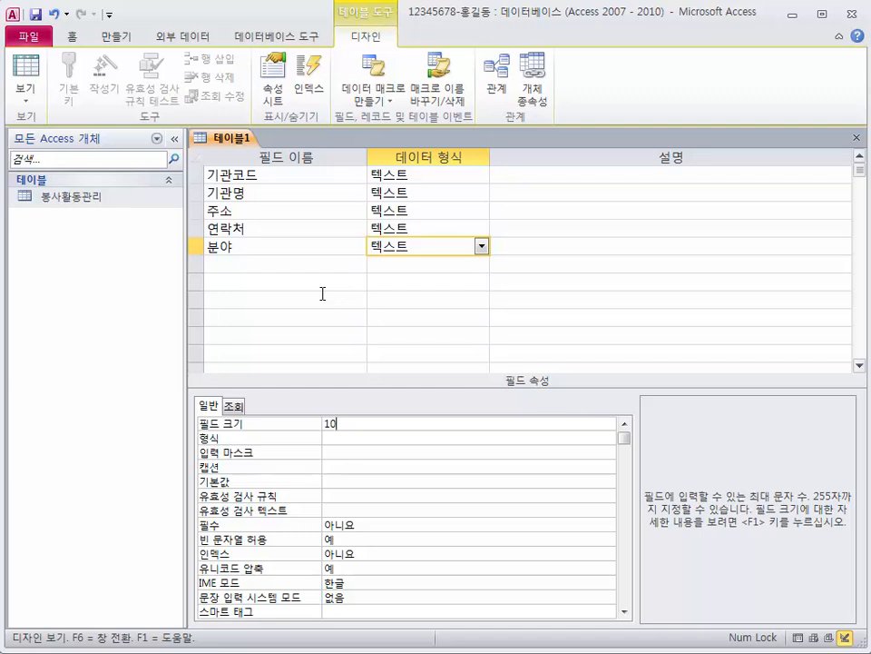
Set the validation rule of the 분야 field to Like "*시설" Or Like "*단체"
{"action": "left_click", "coordinate": [337, 496]}
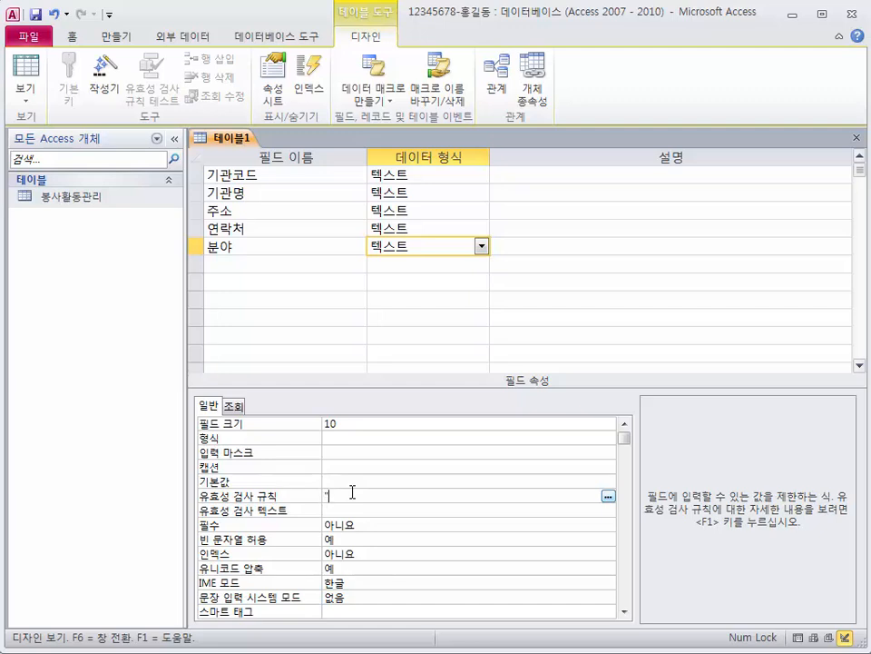
{"action": "type", "text": "\"*시설\""}
{"action": "type", "text": "or \"*단체"}
{"action": "key", "text": "Return"}
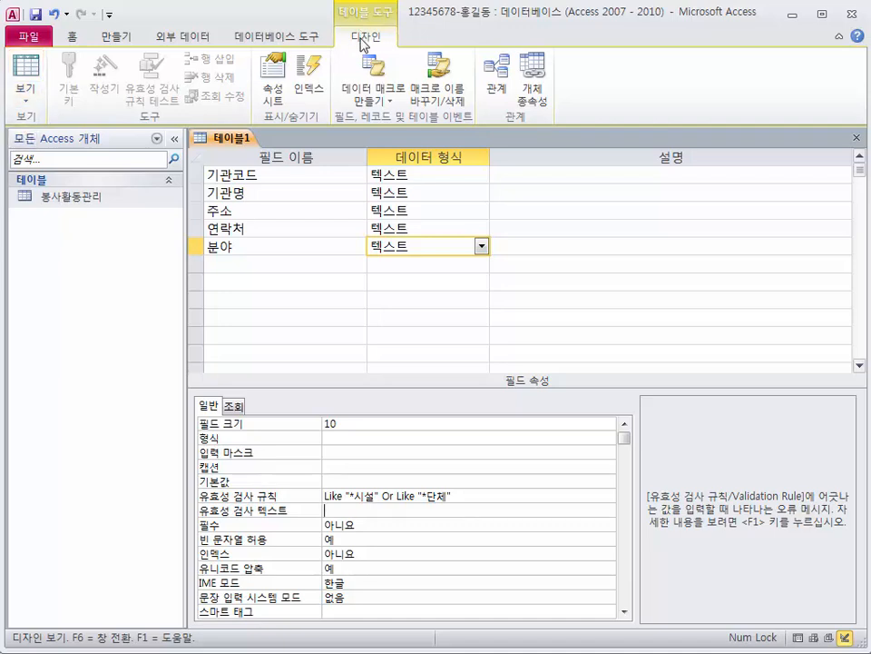
Switch the new table to Datasheet view, saving it as 봉사기관정보 and accepting an automatically created primary key
{"action": "left_click", "coordinate": [33, 95]}
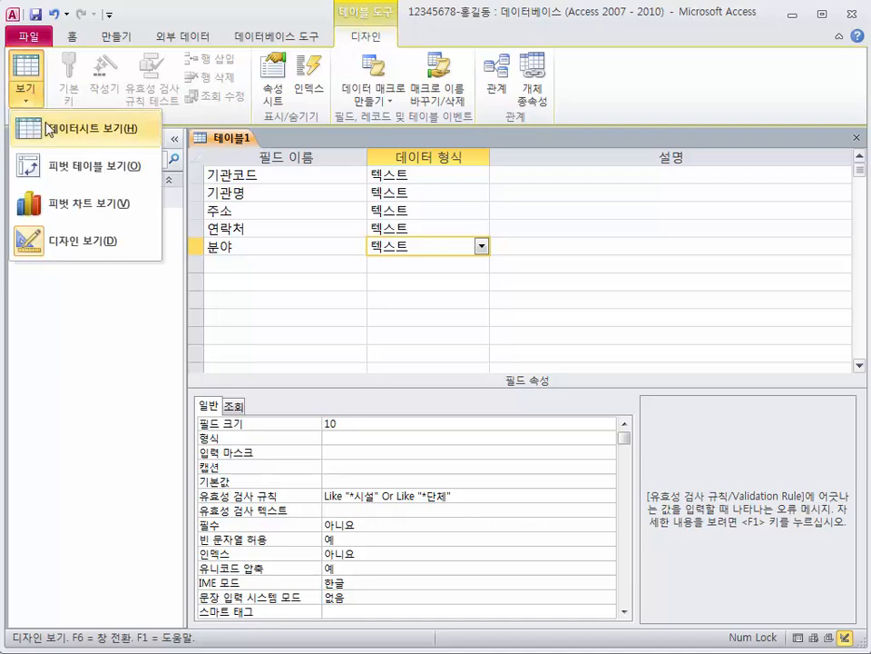
{"action": "left_click", "coordinate": [38, 128]}
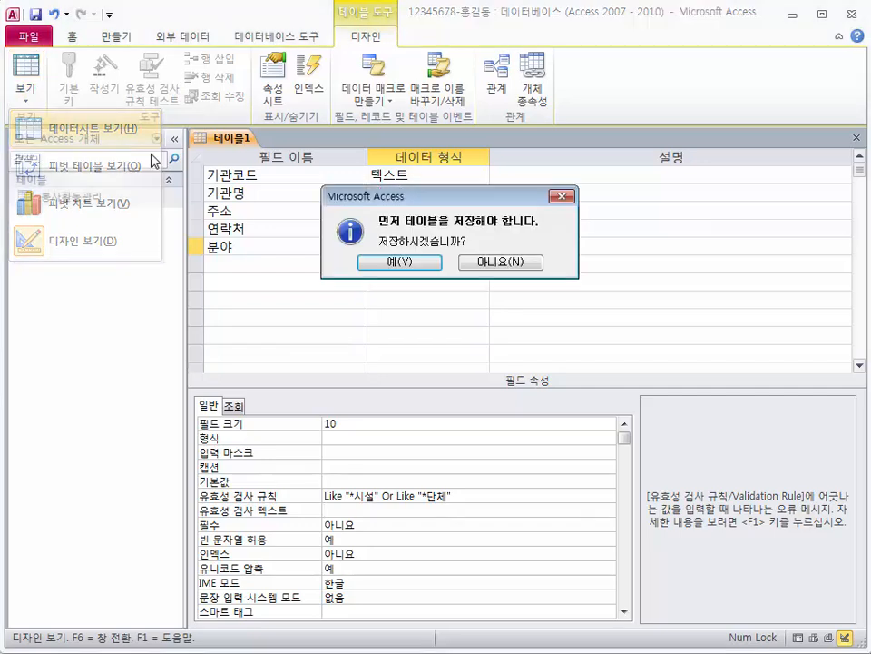
{"action": "left_click", "coordinate": [399, 263]}
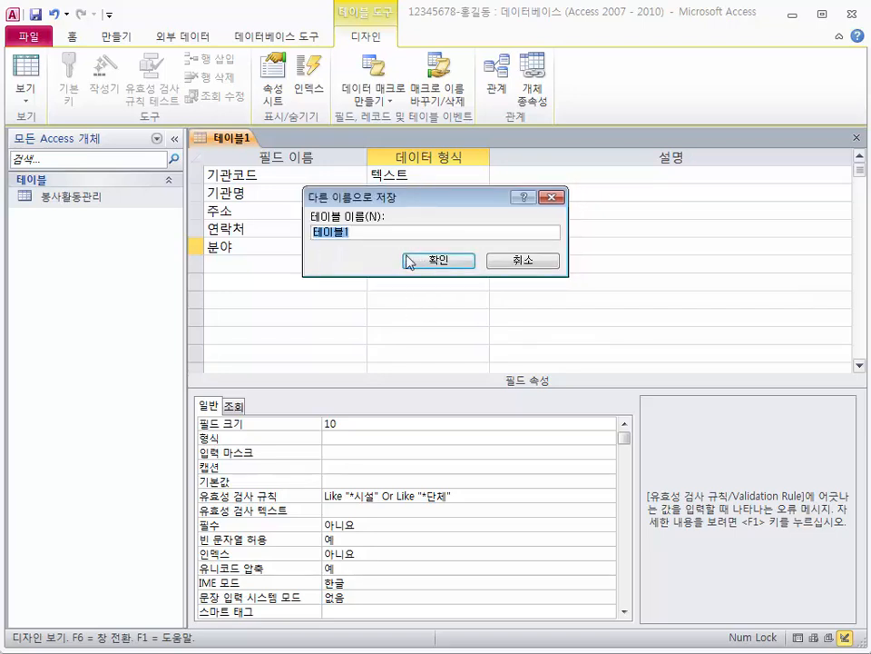
{"action": "type", "text": "봉사기관"}
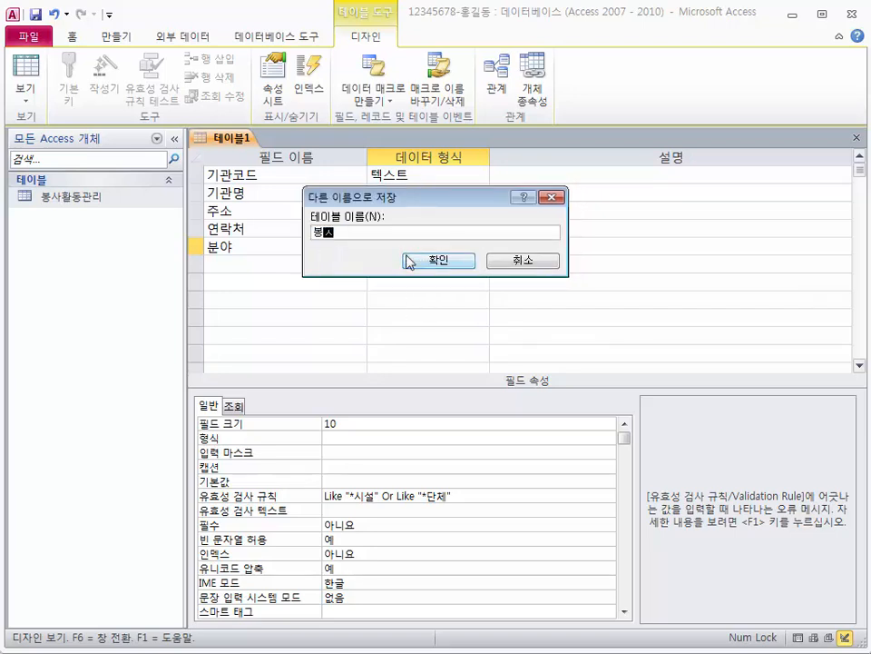
{"action": "type", "text": "정ㅂ"}
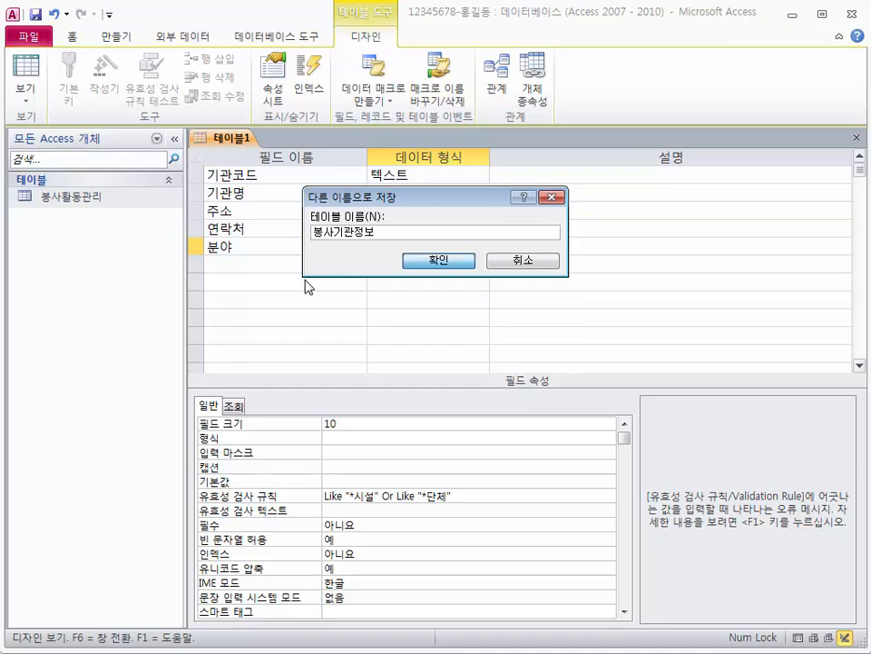
{"action": "left_click", "coordinate": [434, 261]}
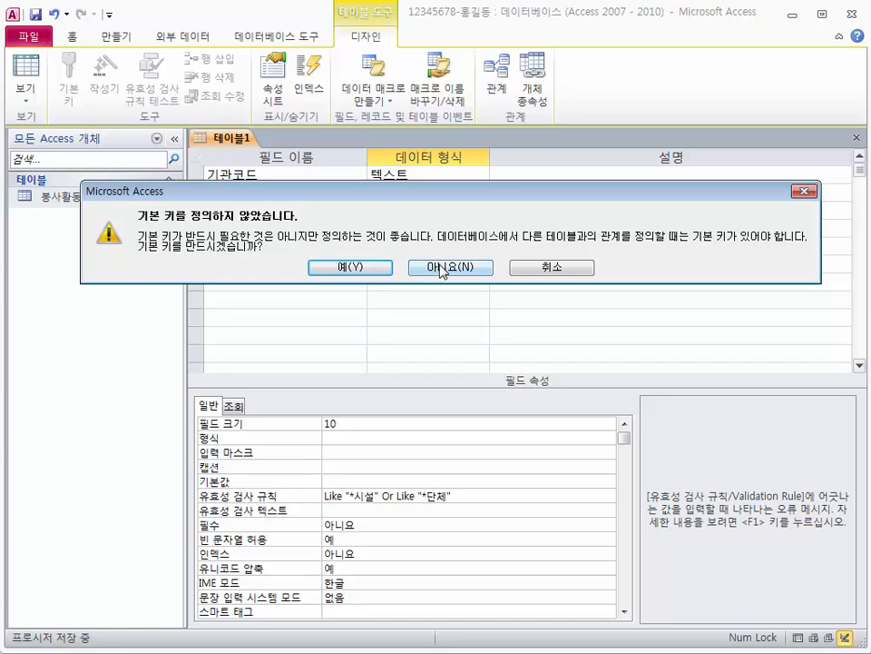
{"action": "left_click", "coordinate": [382, 271]}
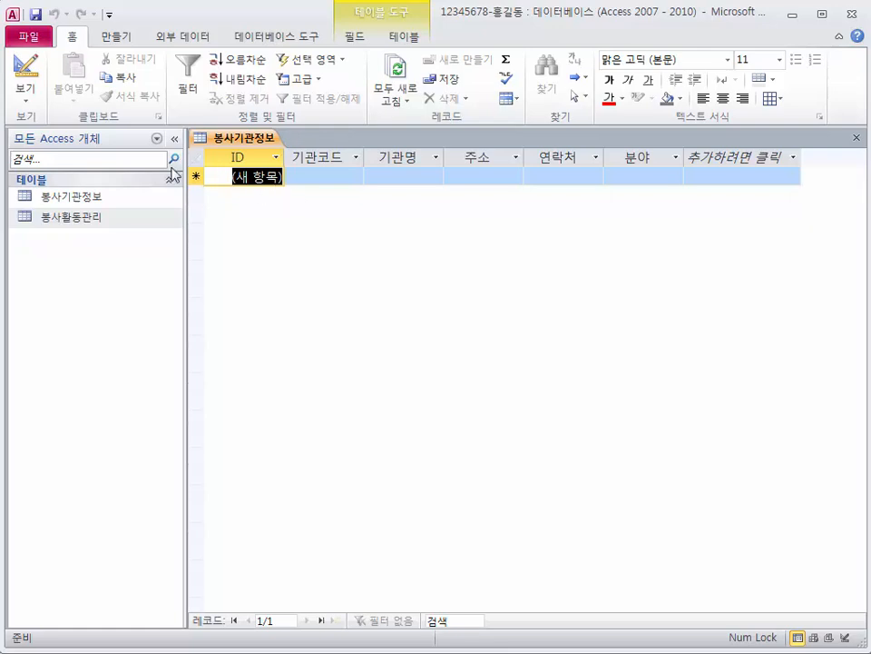
Return the 봉사기관정보 table to Design view and delete the ID field together with its primary key
{"action": "left_click", "coordinate": [29, 100]}
{"action": "left_click", "coordinate": [150, 241]}
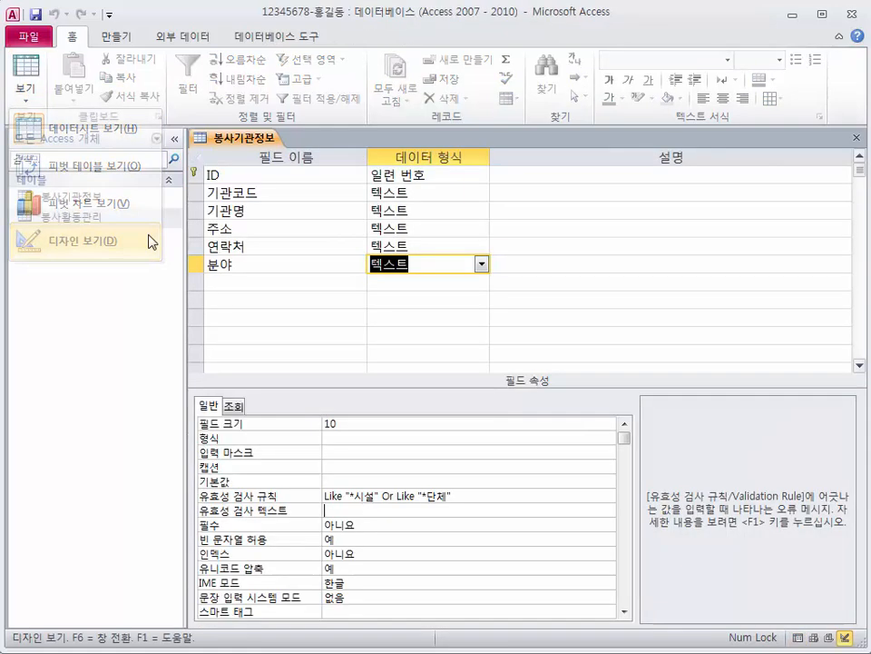
{"action": "left_click", "coordinate": [240, 173]}
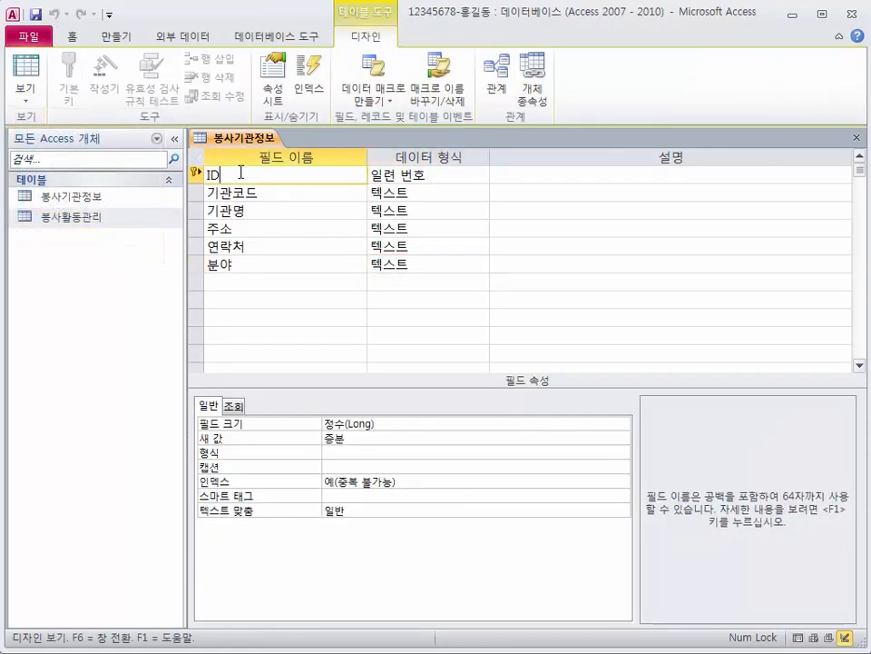
{"action": "right_click", "coordinate": [241, 172]}
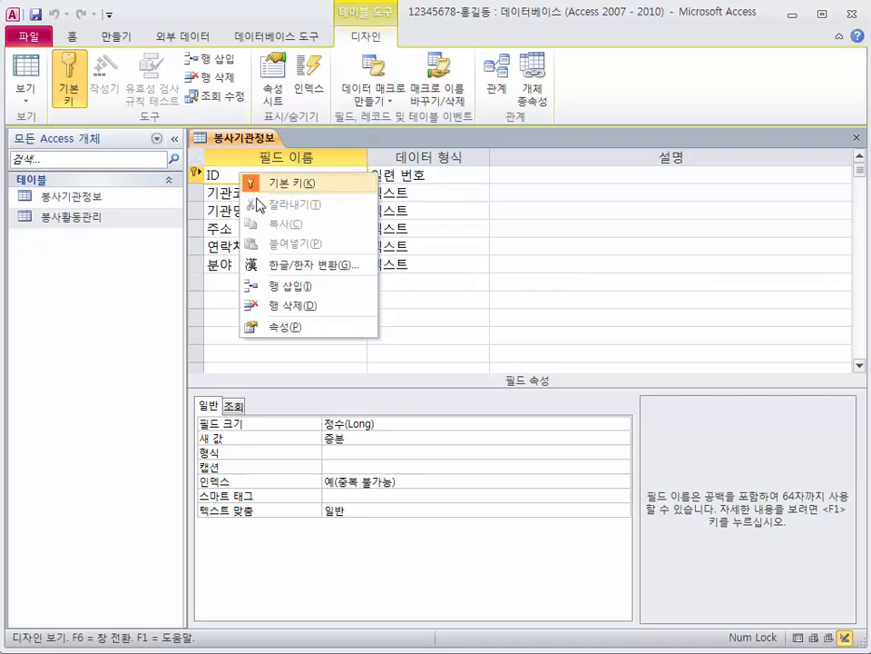
{"action": "left_click", "coordinate": [313, 306]}
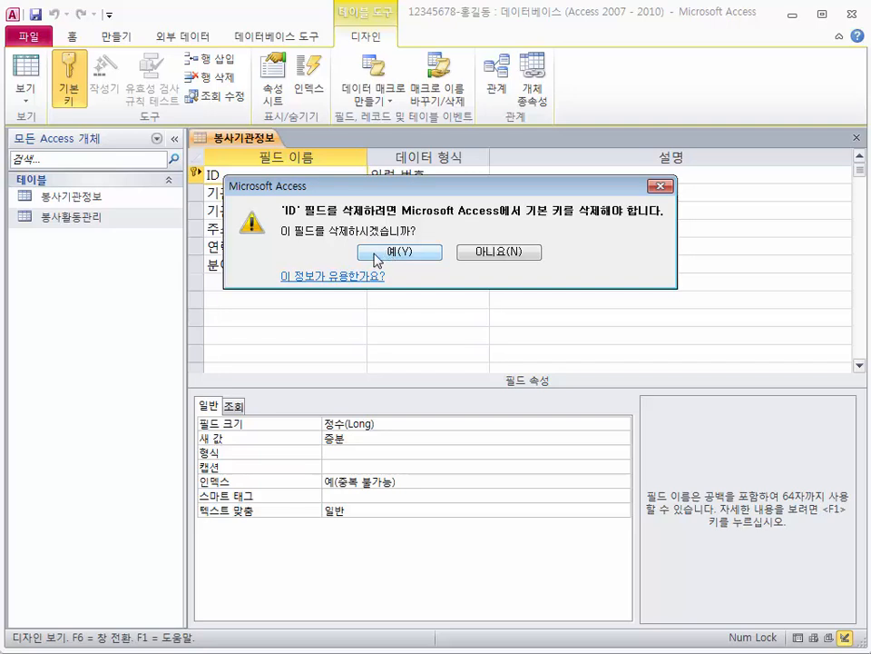
{"action": "left_click", "coordinate": [377, 255]}
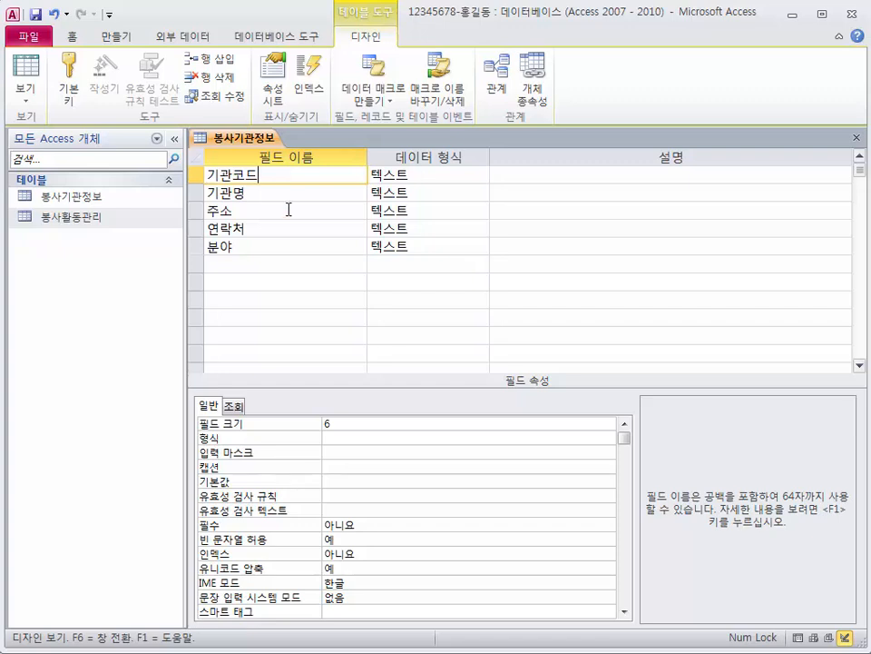
Save the changed 봉사기관정보 design and display the table in Datasheet view
{"action": "left_click", "coordinate": [24, 98]}
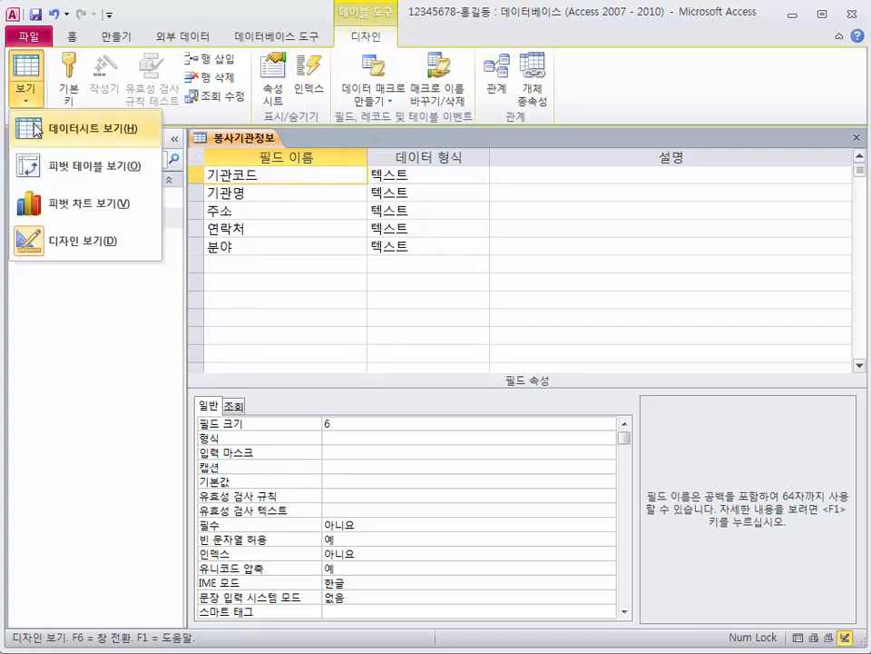
{"action": "left_click", "coordinate": [34, 129]}
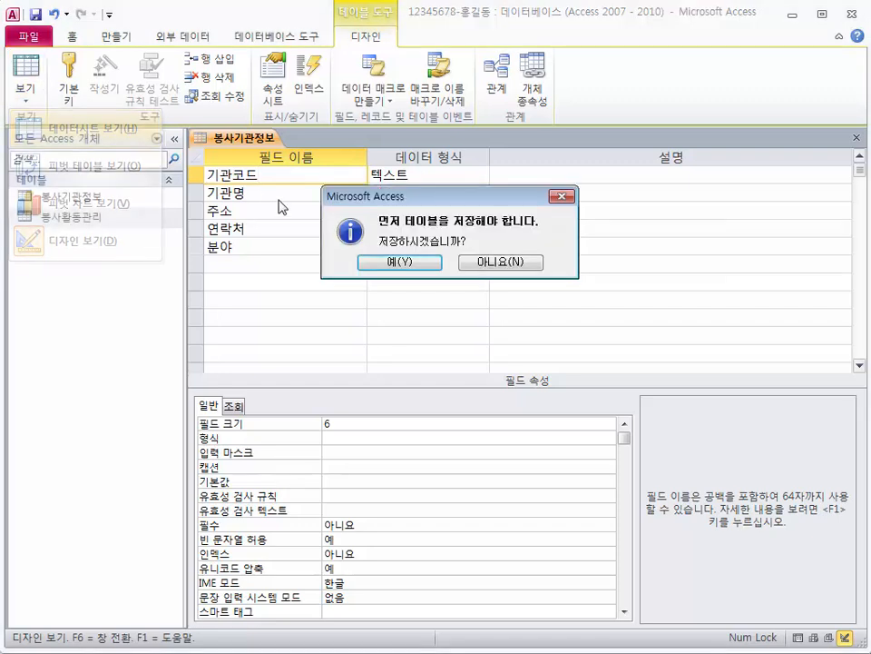
{"action": "left_click", "coordinate": [400, 260]}
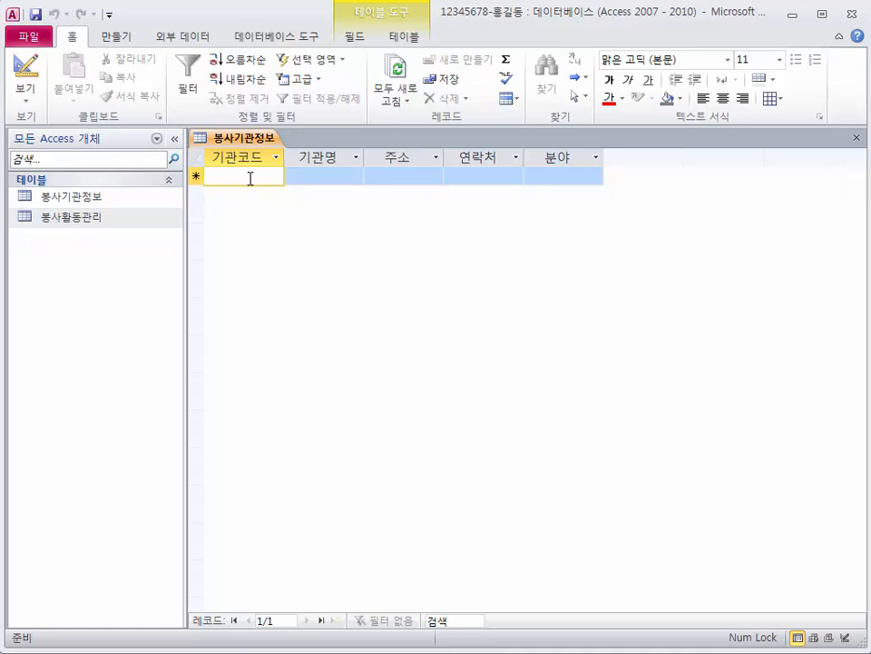
Enter 377889 as 기관코드, 요셉의원 as 기관명 and the institution's address as 주소 in the first record
{"action": "type", "text": "377"}
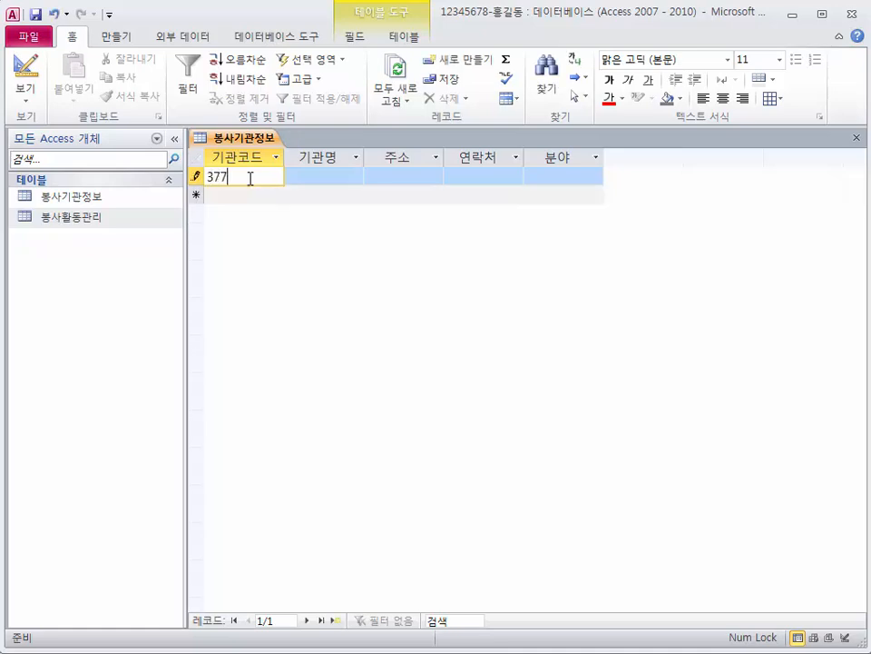
{"action": "type", "text": "889"}
{"action": "key", "text": "Tab"}
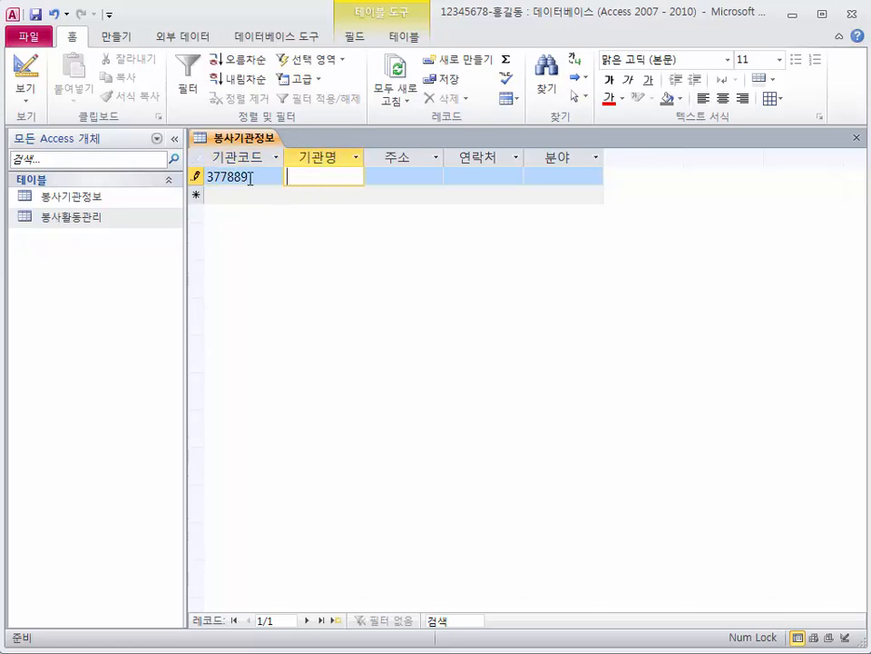
{"action": "type", "text": "요셉의원"}
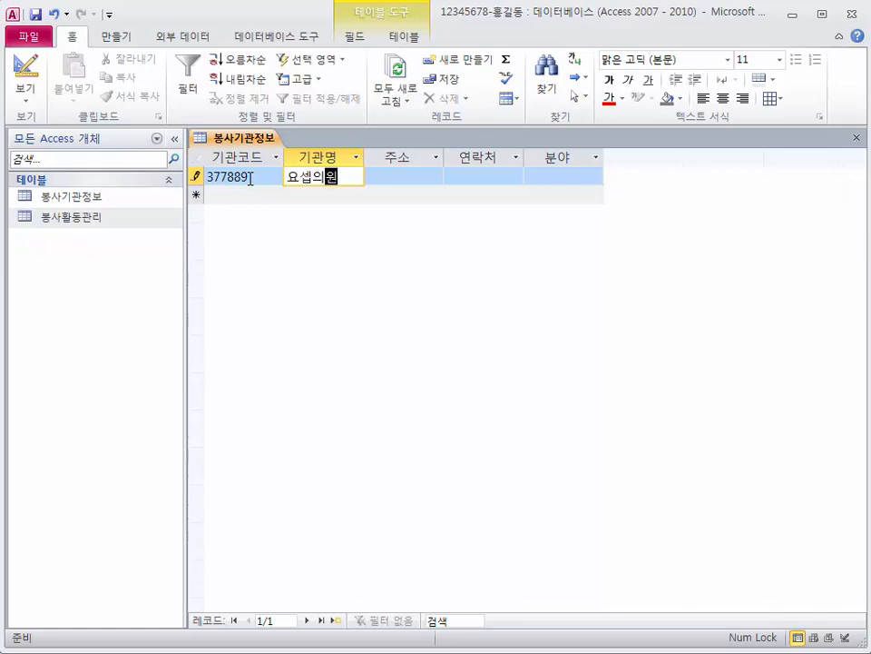
{"action": "key", "text": "Tab"}
{"action": "type", "text": "서울 영"}
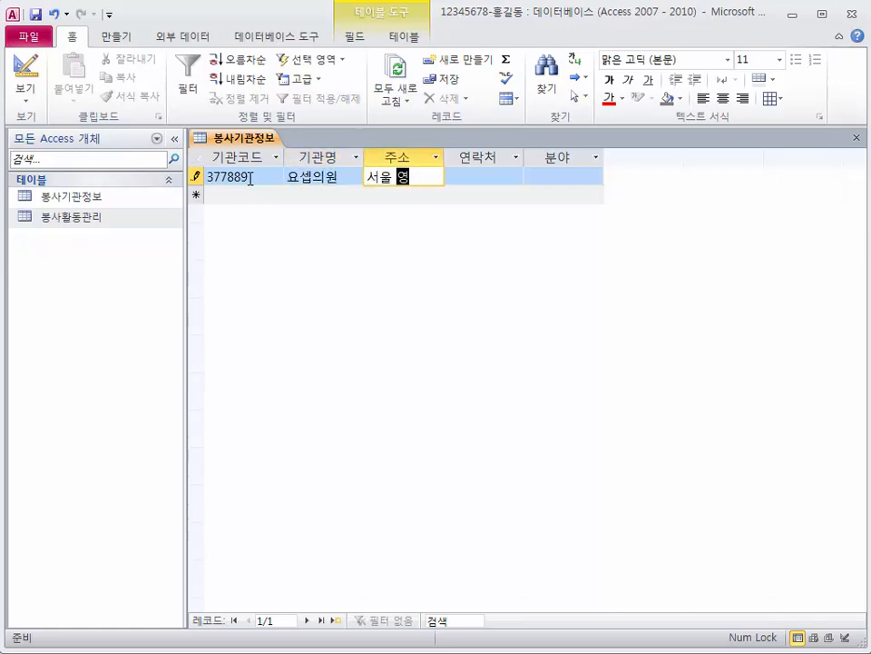
{"action": "type", "text": "등폭구 여의대로"}
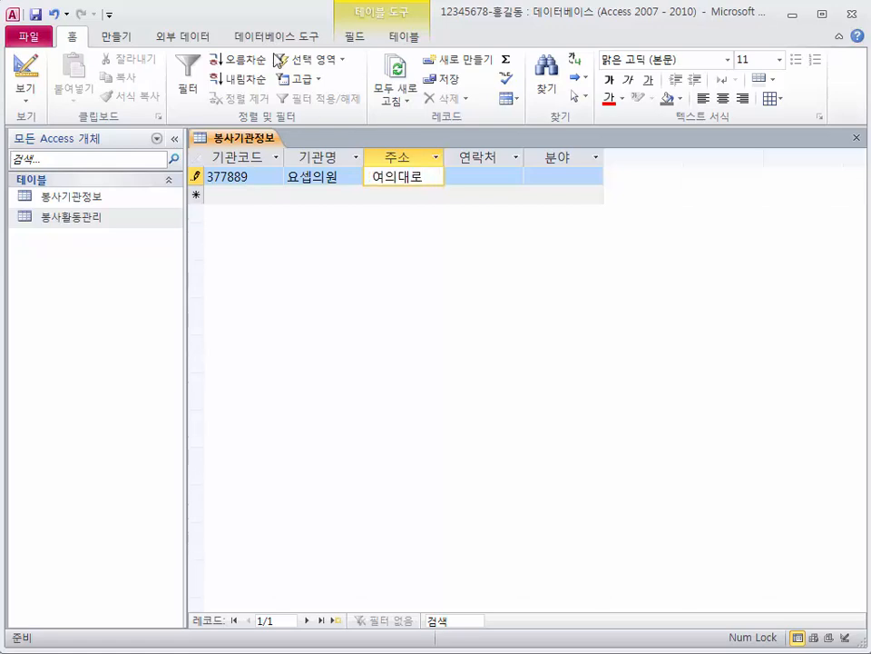
{"action": "left_click", "coordinate": [395, 193]}
{"action": "left_click", "coordinate": [397, 177]}
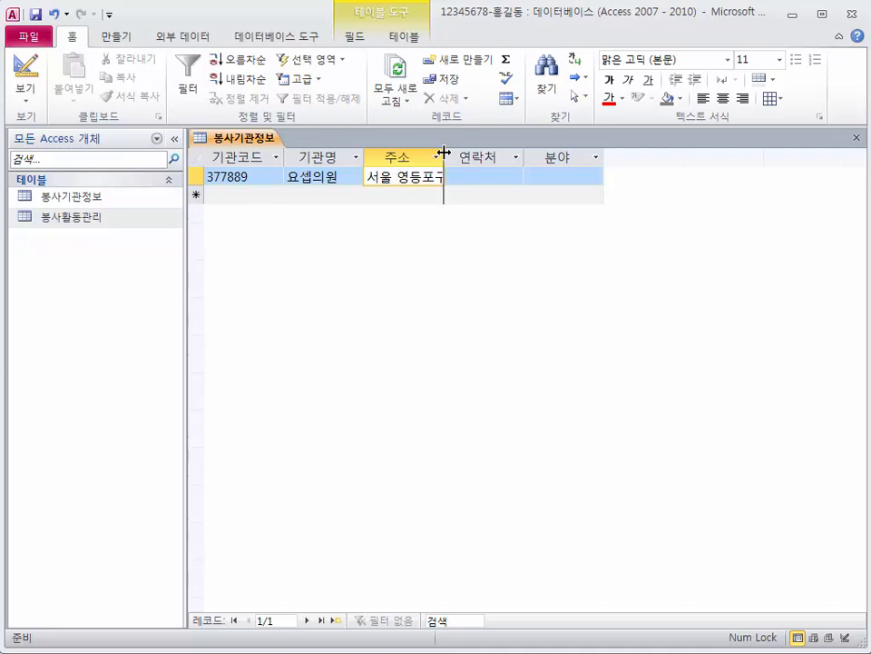
Enter the institution's phone number as 연락처 in the first record and fit the 주소 and 연락처 columns to their contents
{"action": "double_click", "coordinate": [443, 151]}
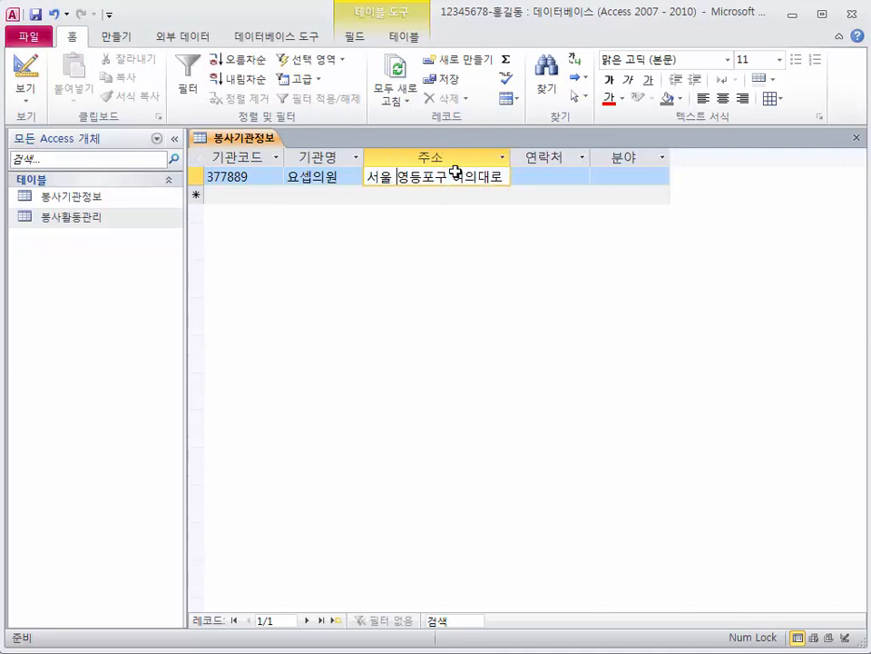
{"action": "left_click", "coordinate": [534, 176]}
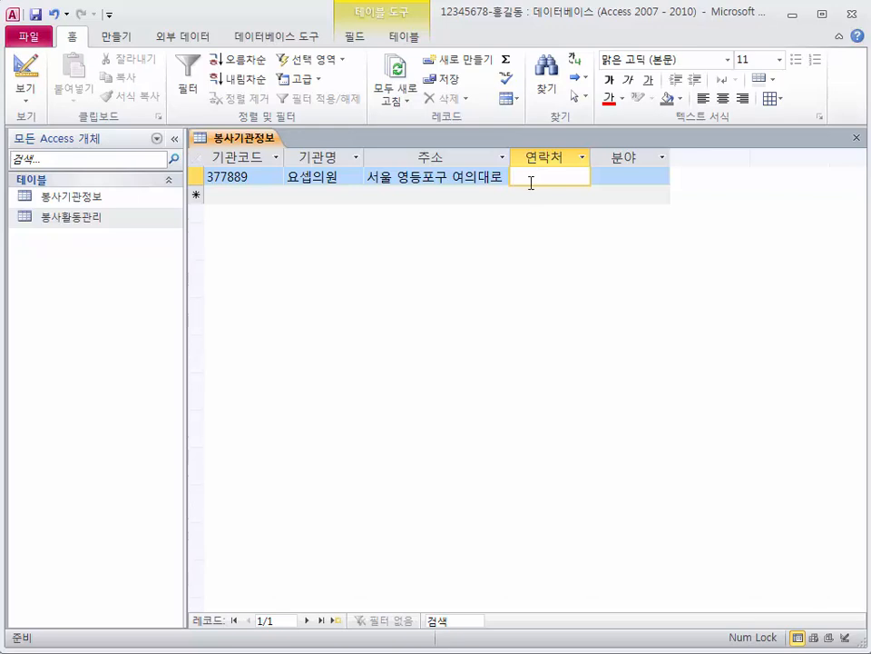
{"action": "type", "text": "02-111"}
{"action": "type", "text": "1-1212"}
{"action": "double_click", "coordinate": [590, 156]}
Enter 보건의료 as 분야 in the first record, extend it to 보건의료시설 and commit the record
{"action": "left_click", "coordinate": [623, 175]}
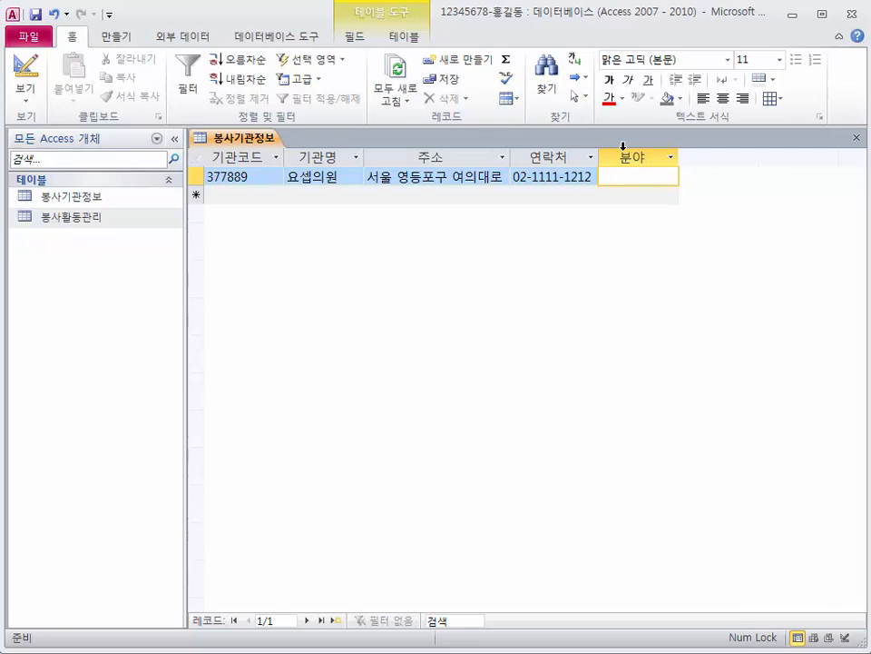
{"action": "type", "text": "보건의료"}
{"action": "key", "text": "Return"}
{"action": "key", "text": "Return"}
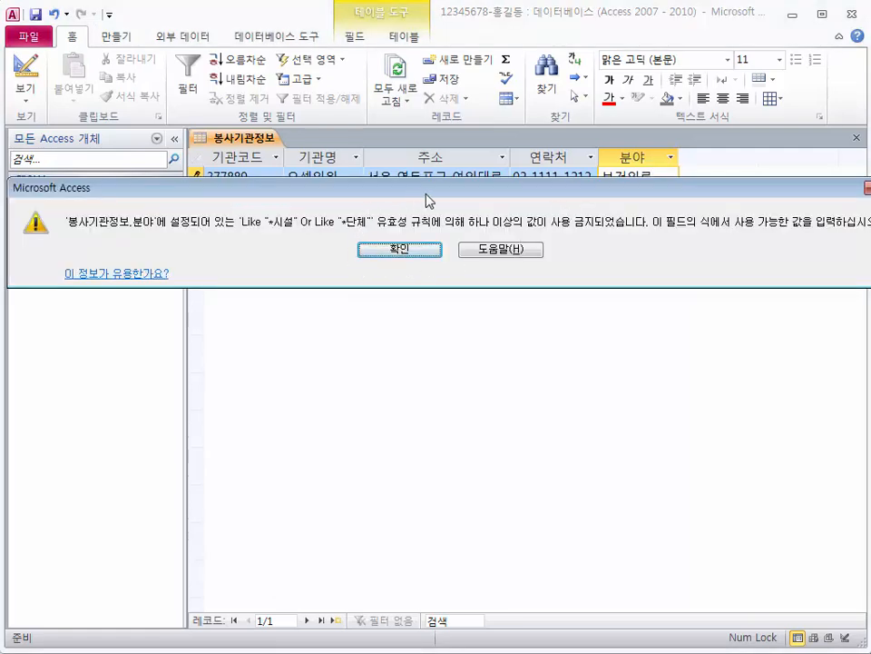
{"action": "left_click", "coordinate": [425, 253]}
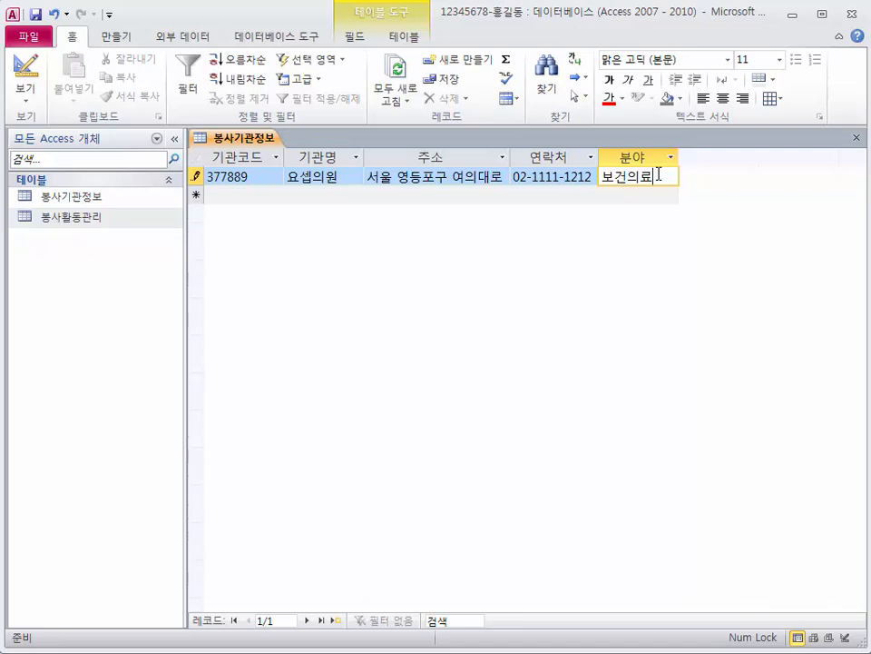
{"action": "type", "text": "시설"}
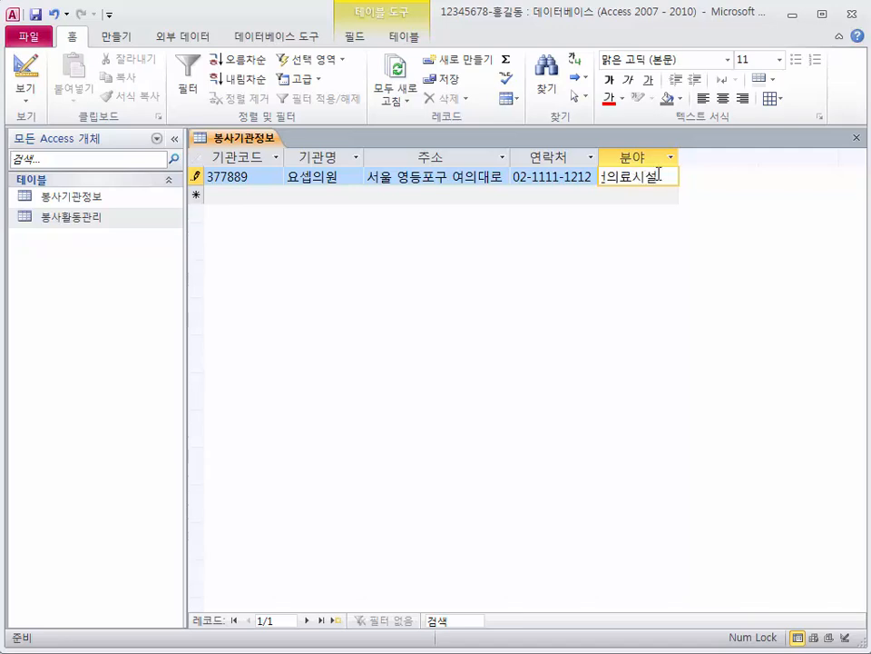
{"action": "key", "text": "Return"}
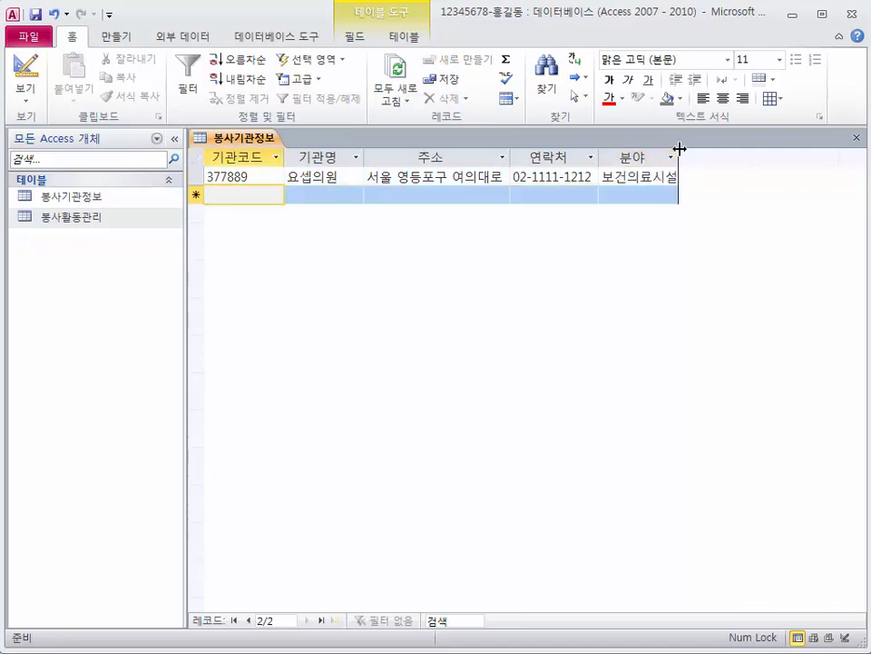
Fit the 분야 column to its contents and close the 봉사기관정보 table, saving the layout changes
{"action": "double_click", "coordinate": [679, 156]}
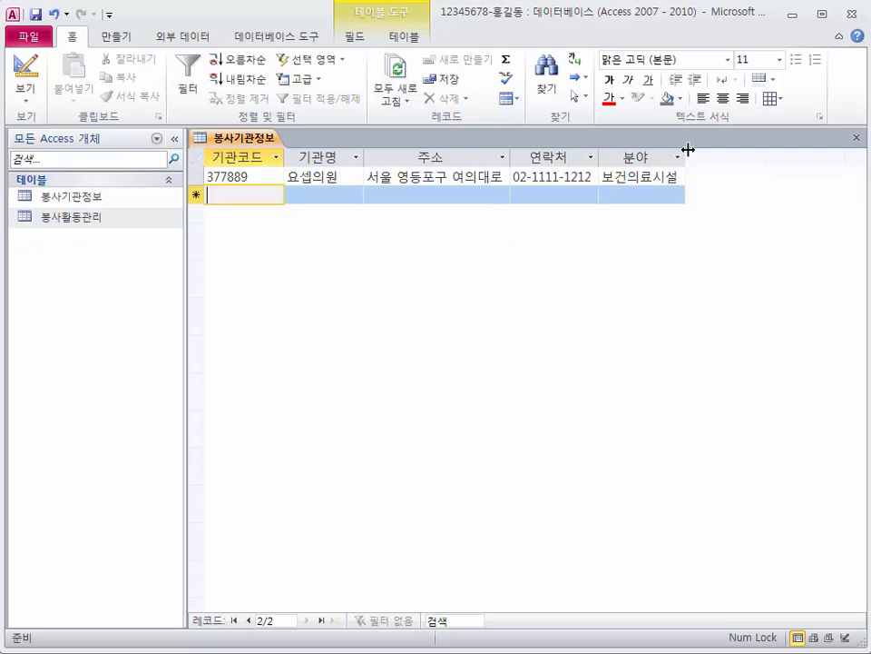
{"action": "left_click", "coordinate": [855, 139]}
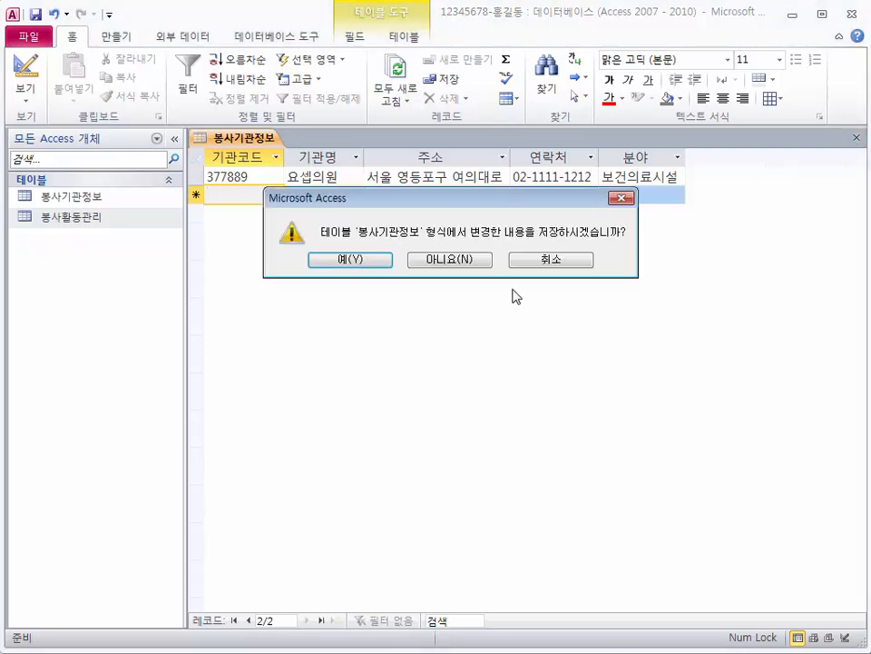
{"action": "left_click", "coordinate": [360, 262]}
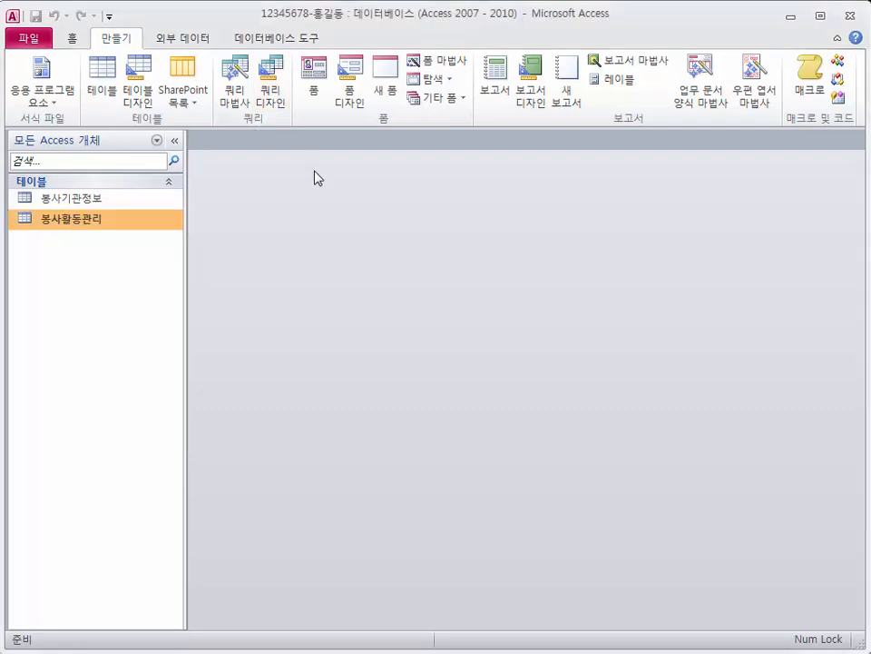
Create a new query in Design view and add the 봉사활동관리 table as its source
{"action": "left_click", "coordinate": [273, 91]}
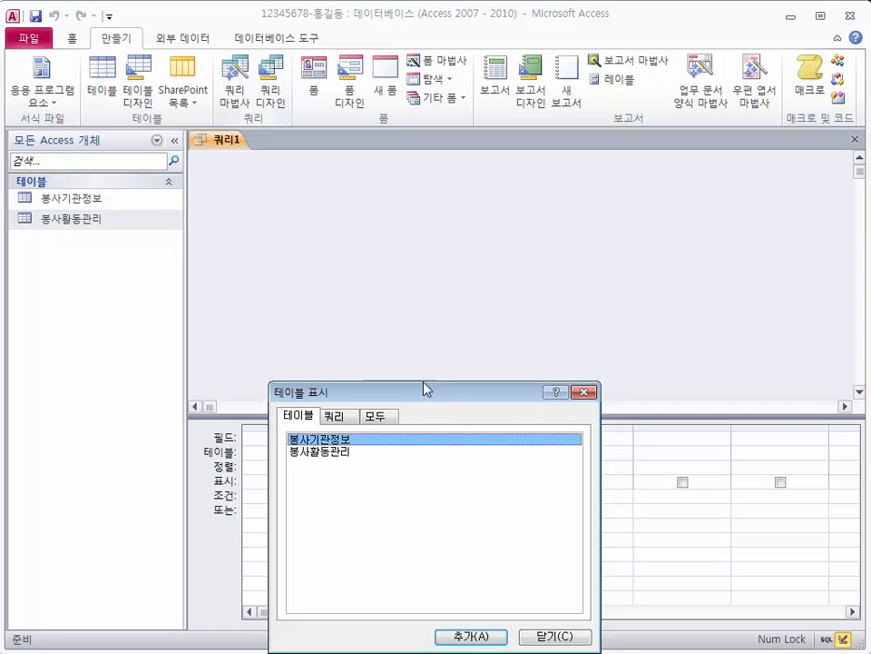
{"action": "left_click_drag", "start_coordinate": [424, 385], "coordinate": [415, 228]}
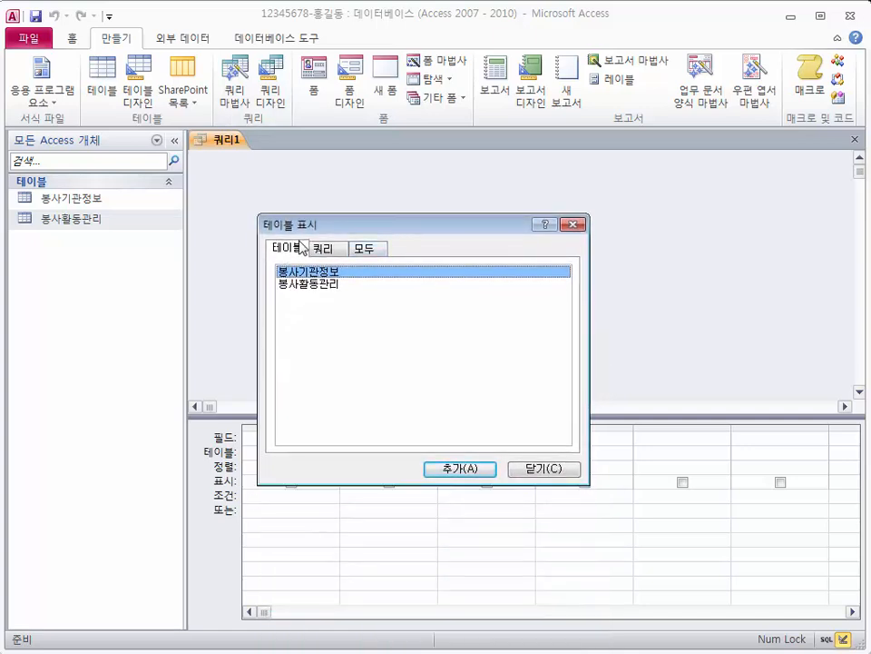
{"action": "left_click", "coordinate": [314, 285]}
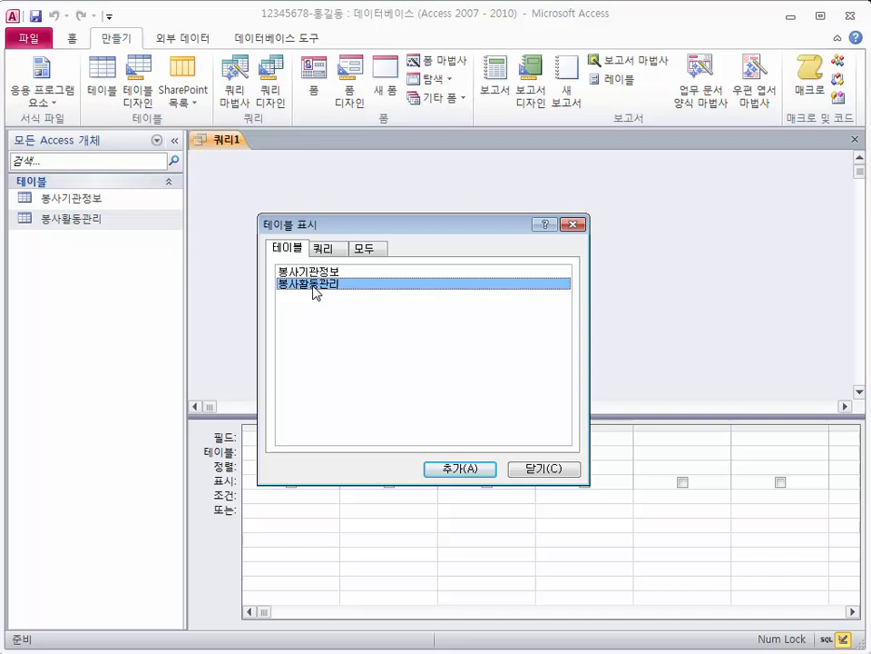
{"action": "left_click", "coordinate": [454, 469]}
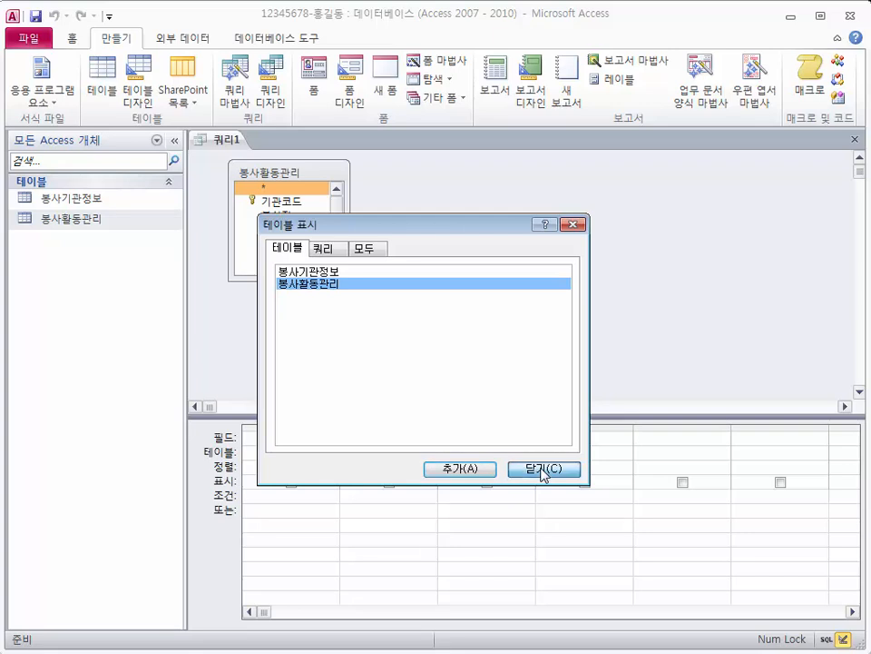
{"action": "left_click", "coordinate": [542, 470]}
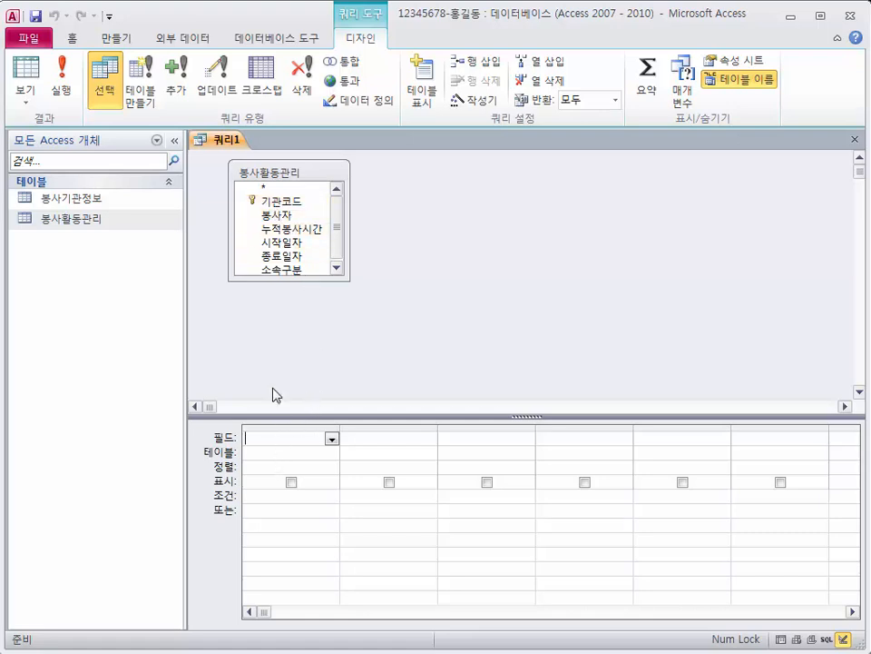
Add the 기관코드, 봉사자, 누적봉사시간, 시작일자 and 종료일자 fields to the query grid
{"action": "double_click", "coordinate": [281, 202]}
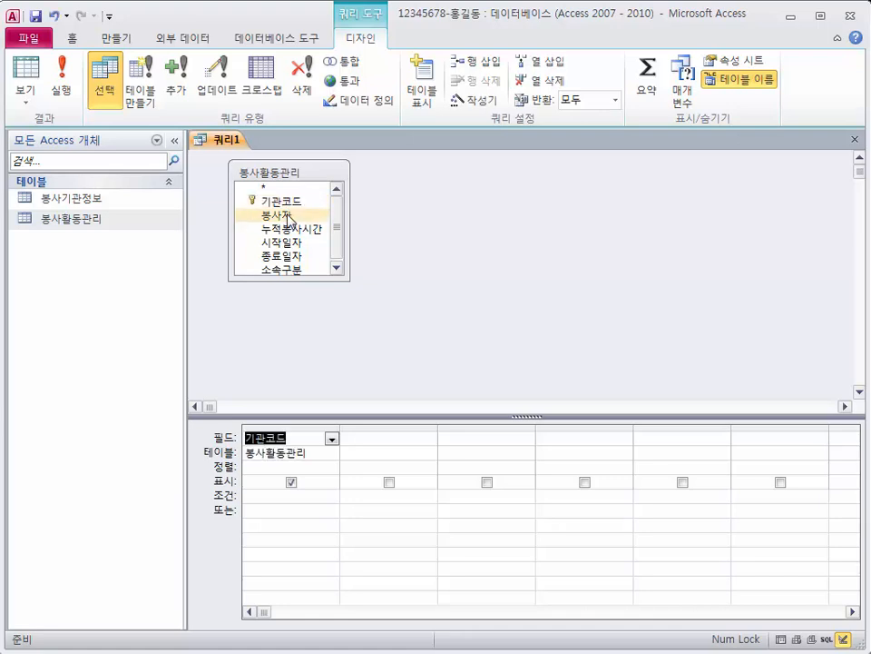
{"action": "double_click", "coordinate": [287, 216]}
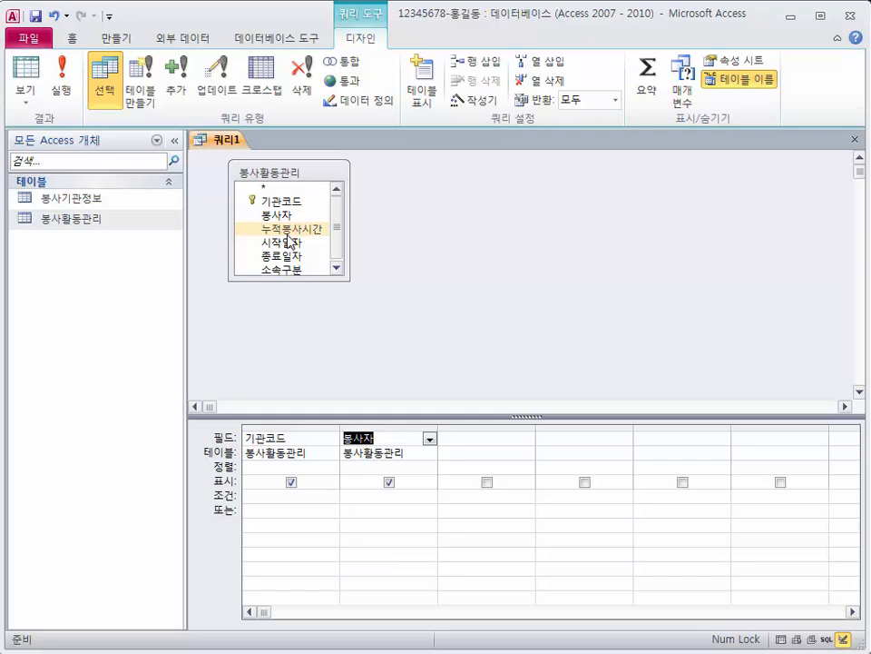
{"action": "double_click", "coordinate": [288, 229]}
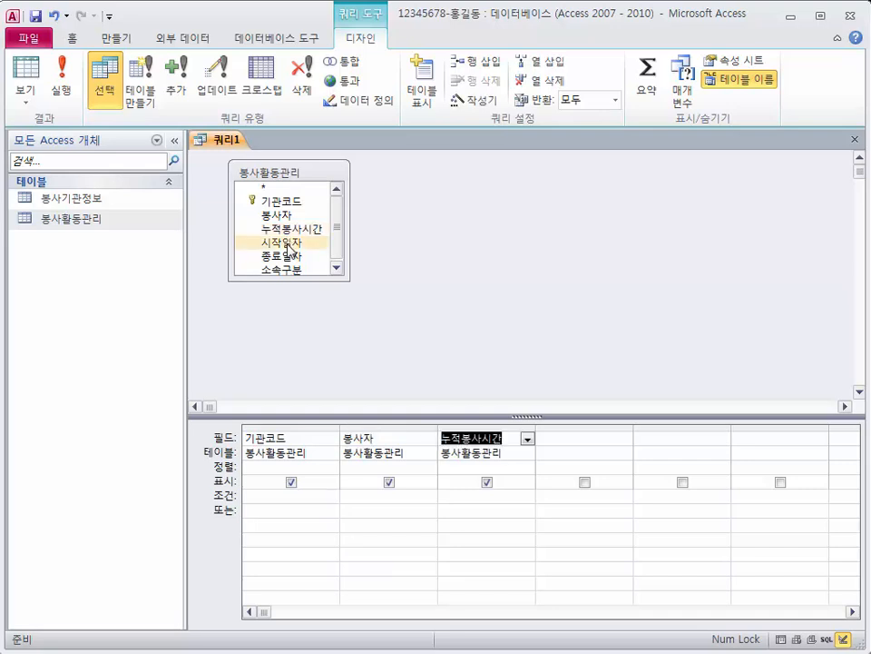
{"action": "double_click", "coordinate": [288, 244]}
{"action": "double_click", "coordinate": [288, 257]}
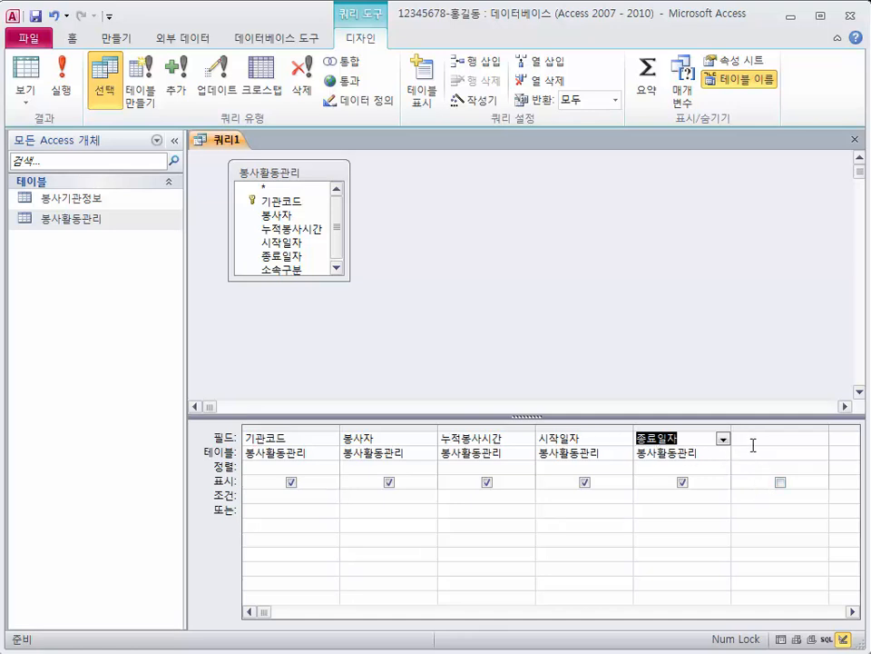
Open the Zoom box for the empty field after 종료일자 and set its font size to 11
{"action": "left_click", "coordinate": [854, 612]}
{"action": "left_click", "coordinate": [853, 612]}
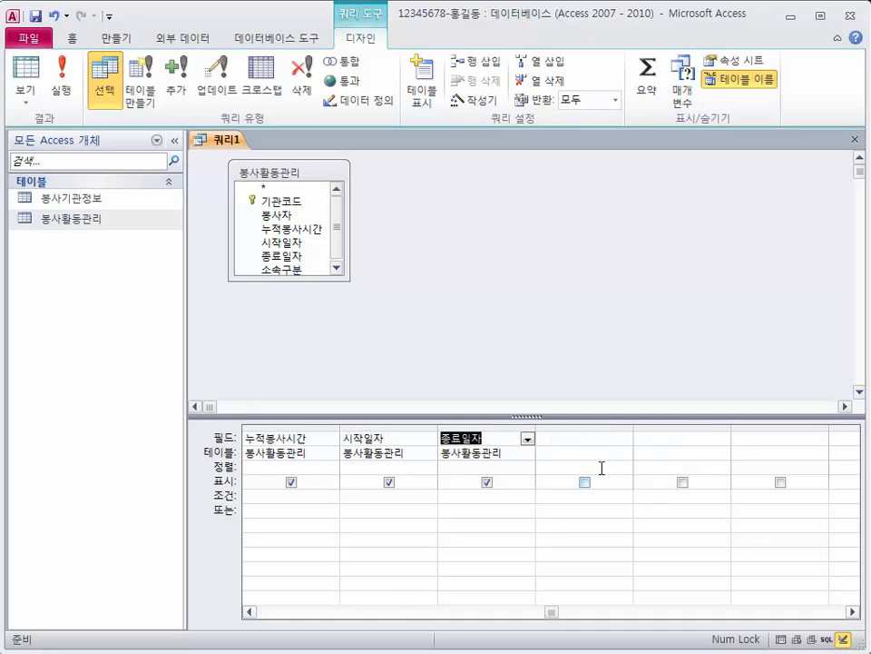
{"action": "left_click", "coordinate": [576, 438]}
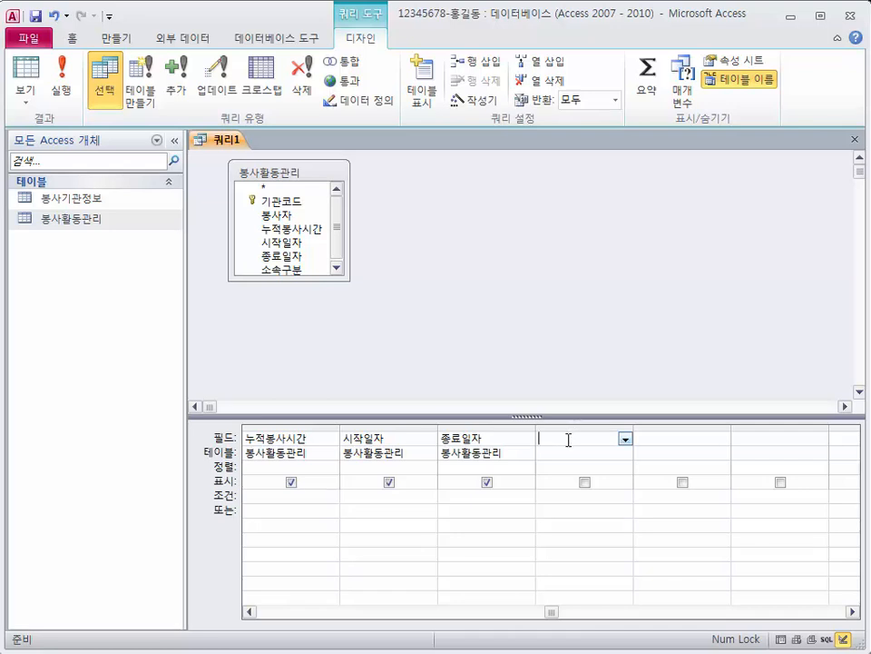
{"action": "key", "text": "shift+F2"}
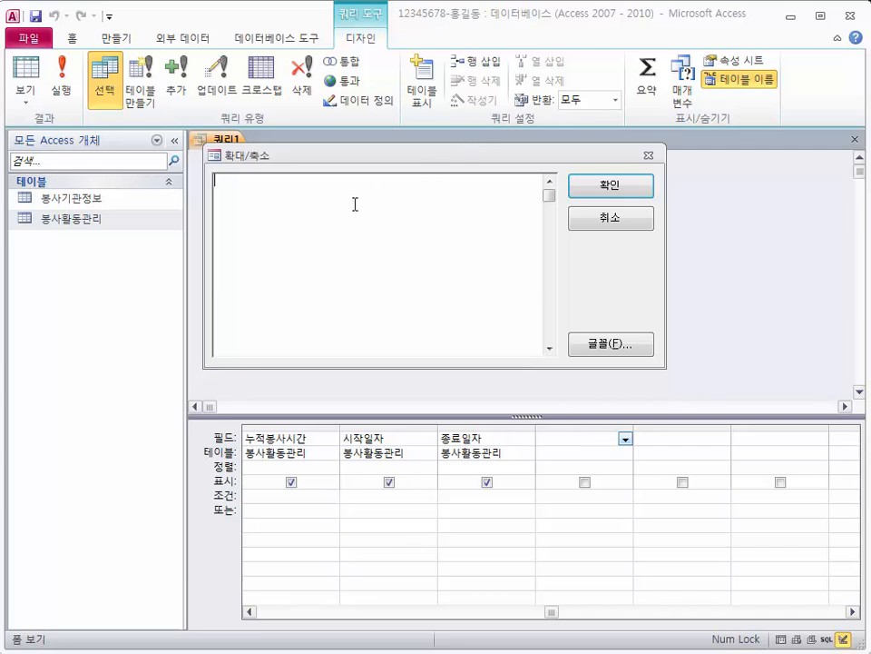
{"action": "left_click", "coordinate": [582, 346]}
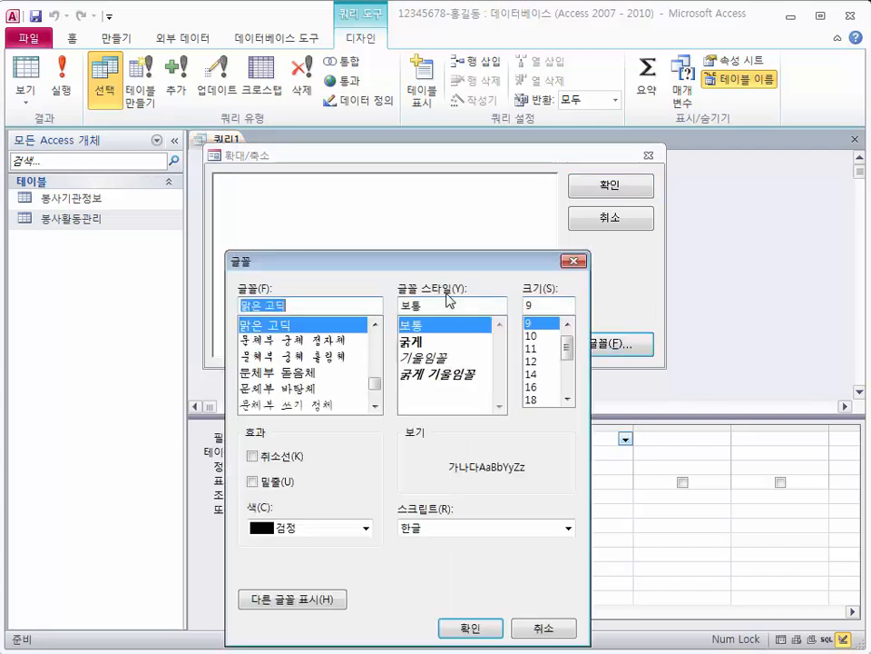
{"action": "left_click", "coordinate": [535, 349]}
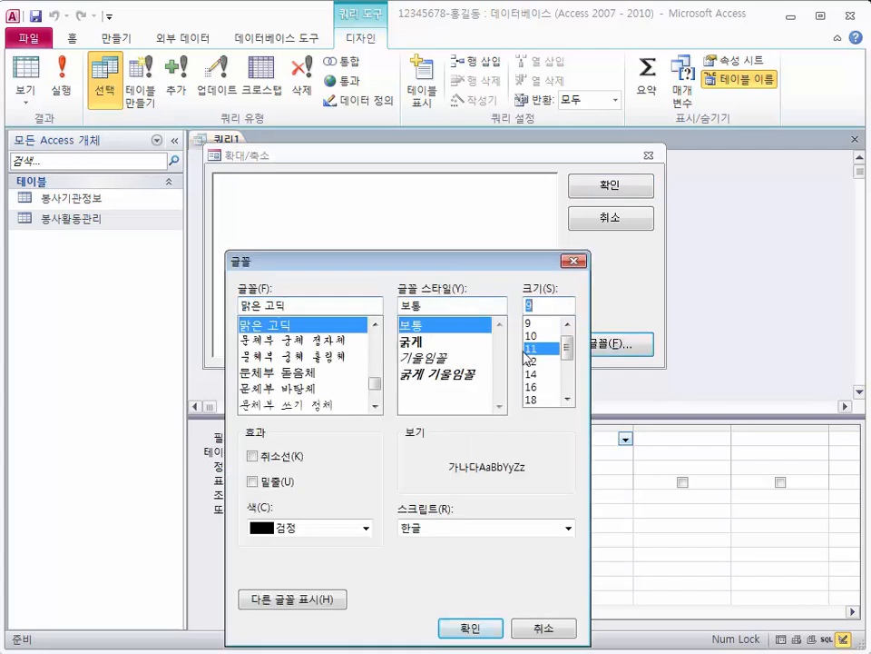
{"action": "left_click", "coordinate": [469, 627]}
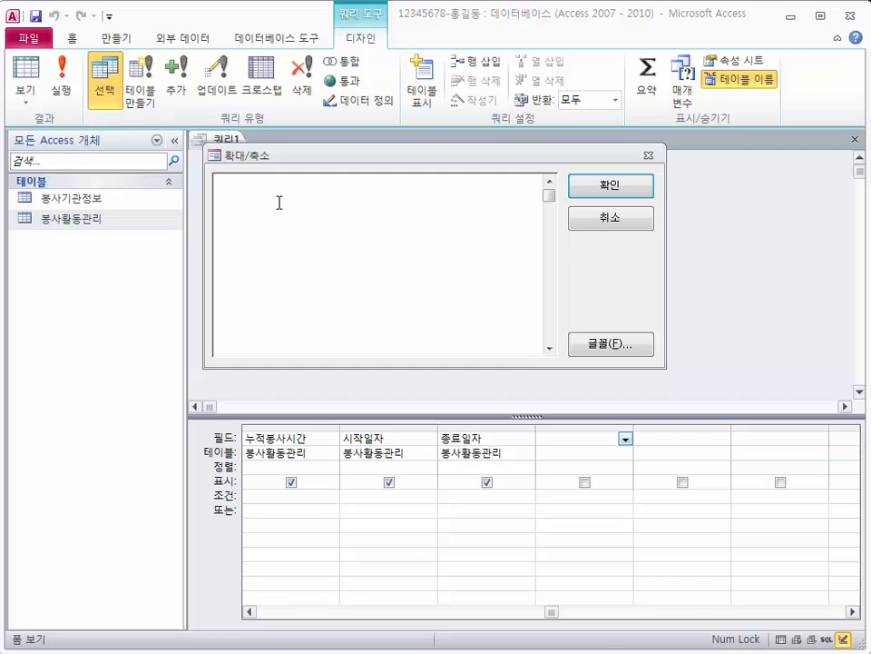
Begin the calculated field expression as 총봉사시간:[누적봉사시간]
{"action": "type", "text": "총봉사시간:"}
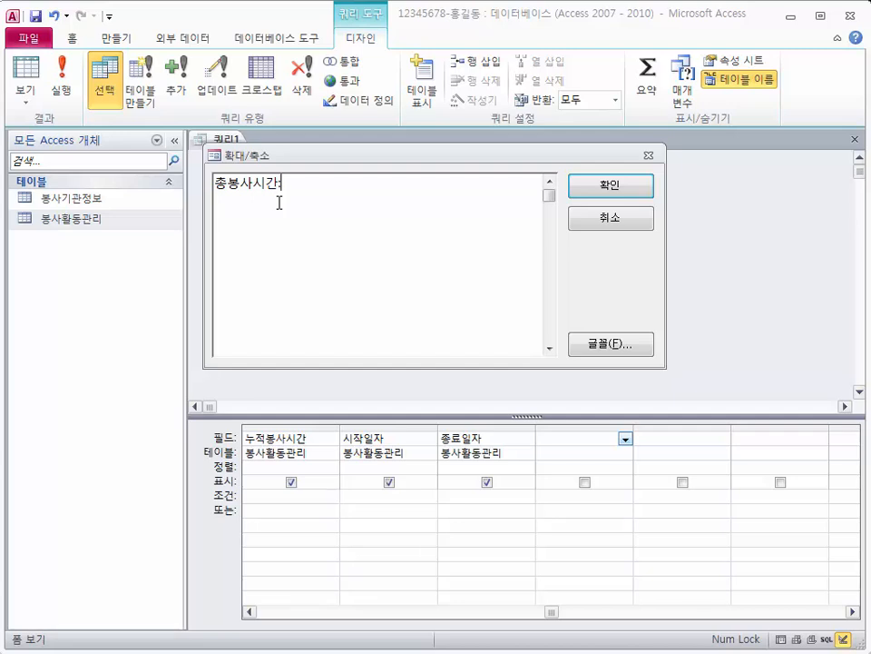
{"action": "type", "text": "["}
{"action": "type", "text": "누적ㅂ"}
{"action": "type", "text": "봉사시간]"}
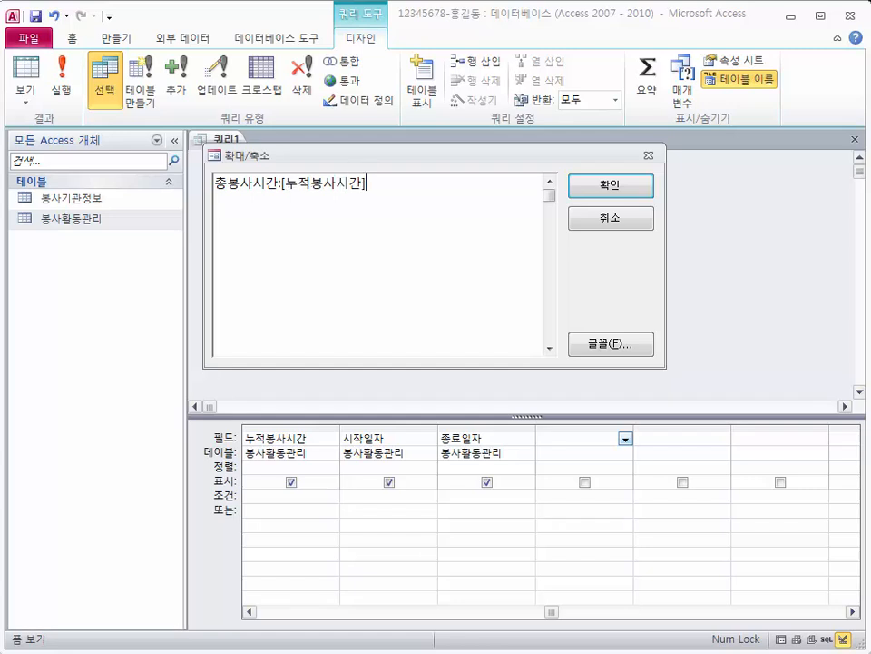
Extend the 총봉사시간 expression with +iif([시작일자]=[종료일자],4, as the condition and its true value
{"action": "type", "text": "+"}
{"action": "type", "text": "iif"}
{"action": "type", "text": "("}
{"action": "type", "text": "["}
{"action": "type", "text": "ㅅ"}
{"action": "type", "text": "시작일자"}
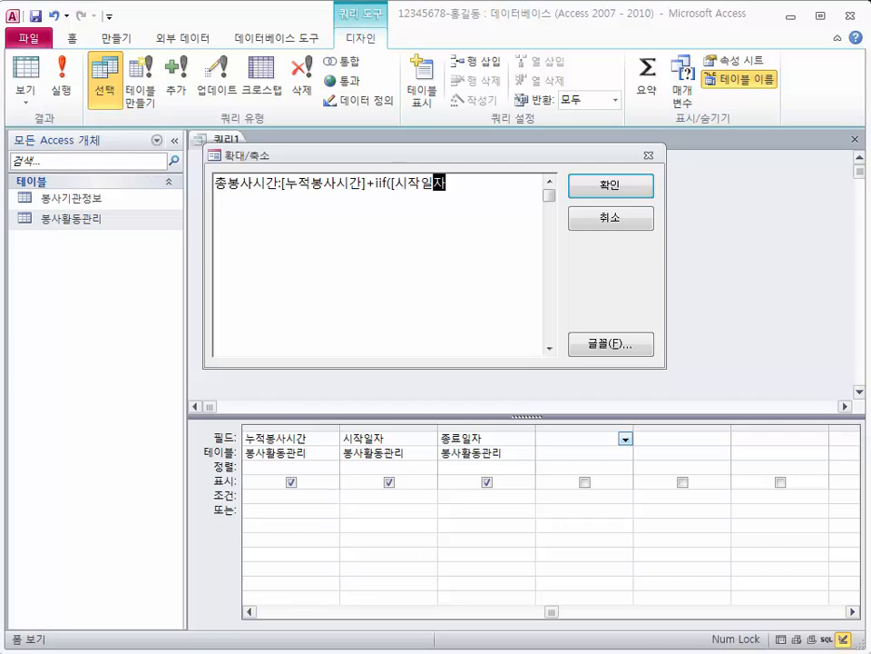
{"action": "type", "text": "]=[종룡"}
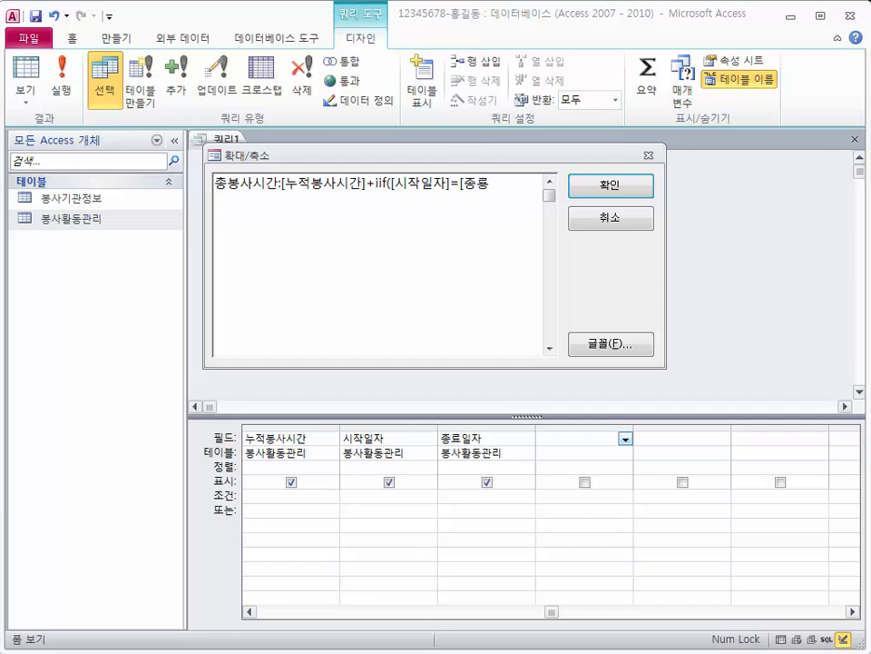
{"action": "key", "text": "BackSpace"}
{"action": "type", "text": "료일자],4,"}
Complete the 총봉사시간 expression with datediff("d",[시작일자],[종료일자])*4) and commit it to the query grid
{"action": "type", "text": "date"}
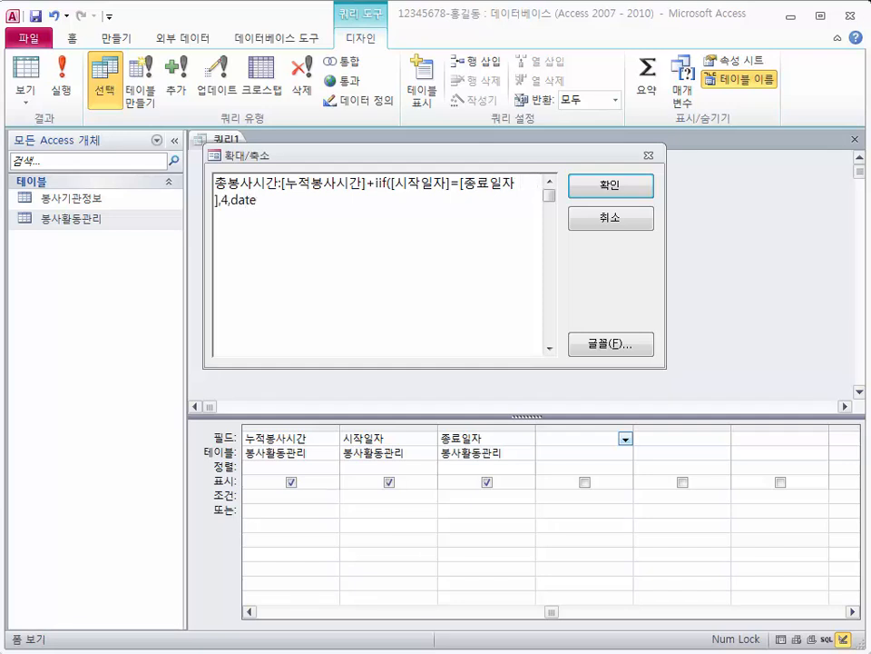
{"action": "type", "text": "dif"}
{"action": "type", "text": "f"}
{"action": "type", "text": "("}
{"action": "type", "text": "\"d\""}
{"action": "type", "text": ",["}
{"action": "type", "text": "시작일자"}
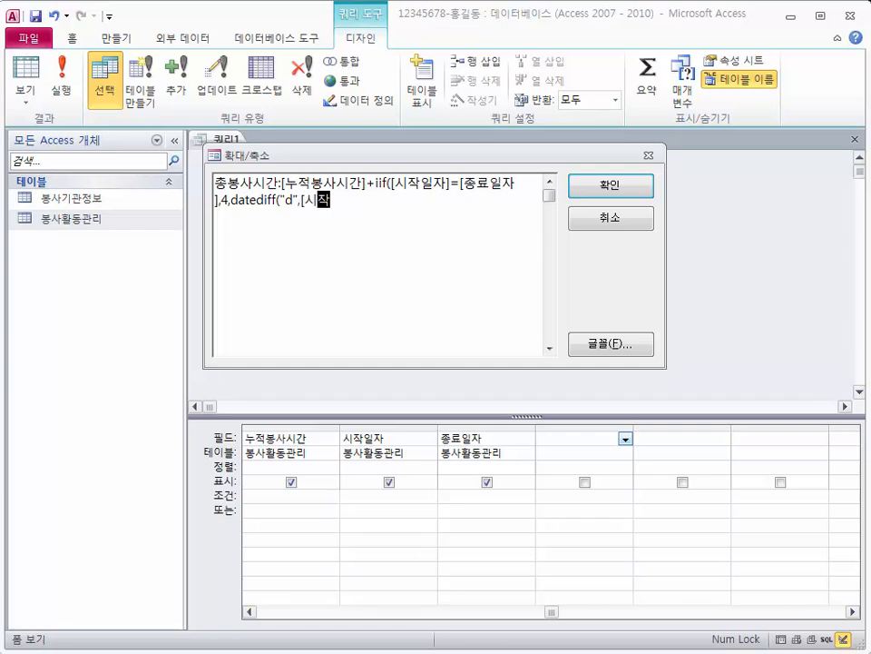
{"action": "type", "text": "],[종ㅇ"}
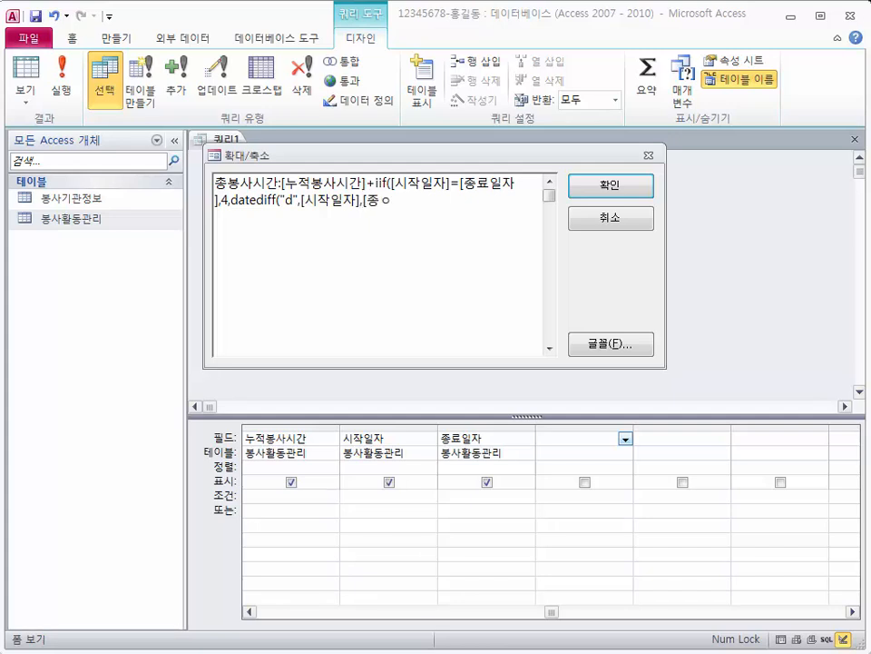
{"action": "key", "text": "BackSpace"}
{"action": "type", "text": "ㄹ"}
{"action": "type", "text": "료일자"}
{"action": "type", "text": "]"}
{"action": "type", "text": ")"}
{"action": "type", "text": "*4"}
{"action": "type", "text": ")"}
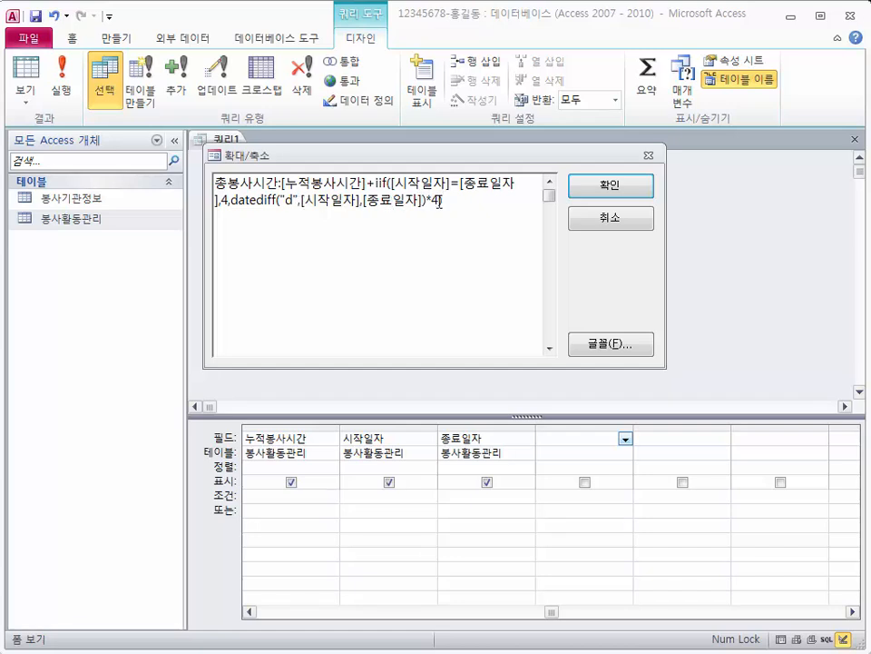
{"action": "left_click", "coordinate": [592, 195]}
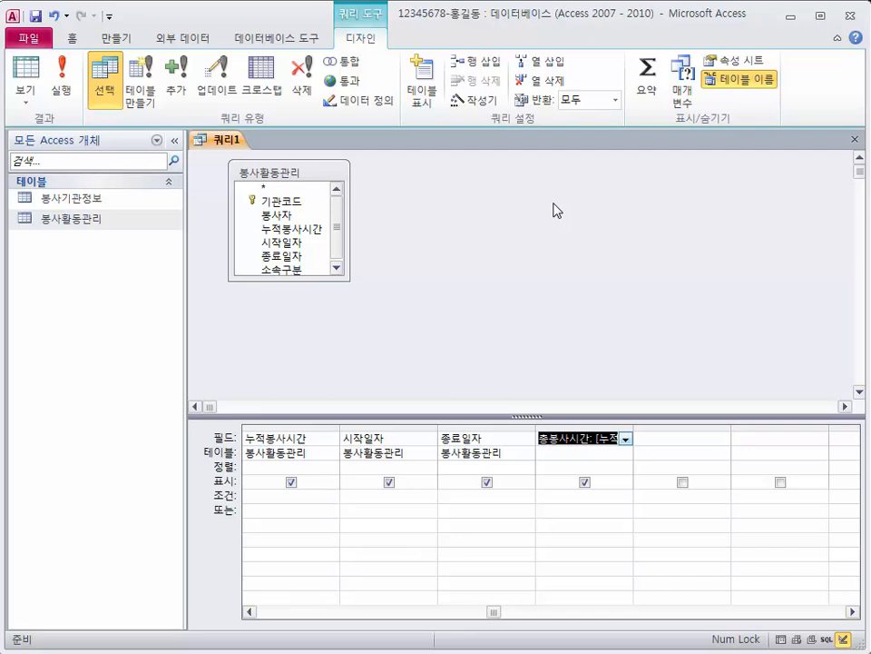
{"action": "key", "text": "End"}
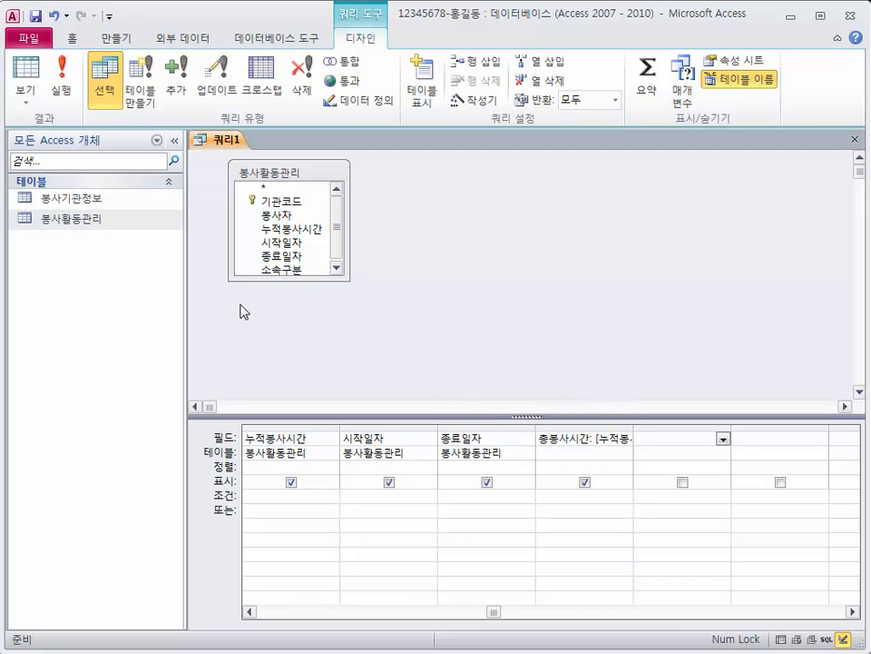
Run the query to check the 총봉사시간 results, then return to Design View
{"action": "left_click", "coordinate": [69, 94]}
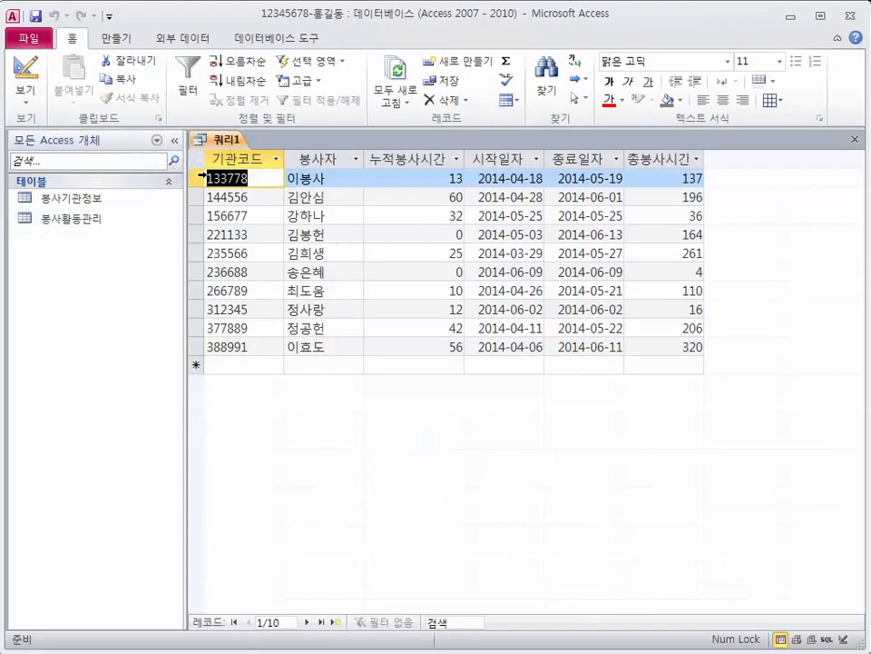
{"action": "left_click", "coordinate": [35, 102]}
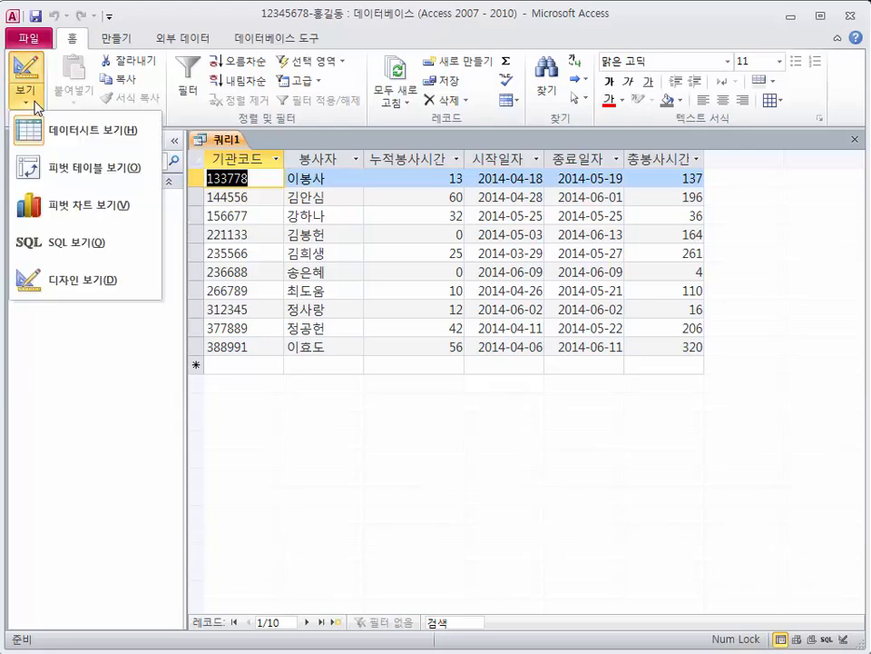
{"action": "left_click", "coordinate": [71, 282]}
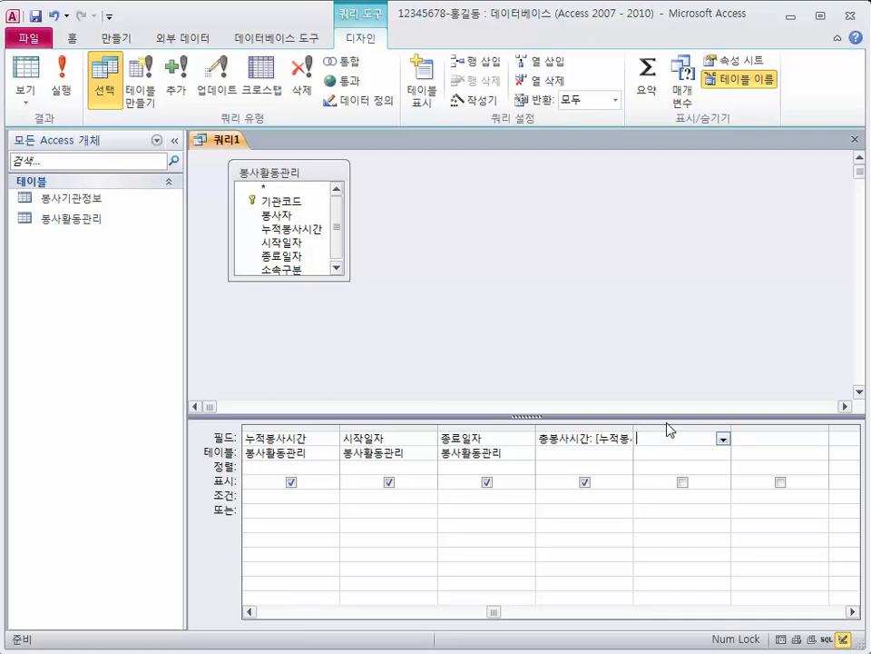
Add the 소속구분 field to the query grid and open the Zoom box for the empty field after it
{"action": "double_click", "coordinate": [307, 268]}
{"action": "left_click", "coordinate": [755, 440]}
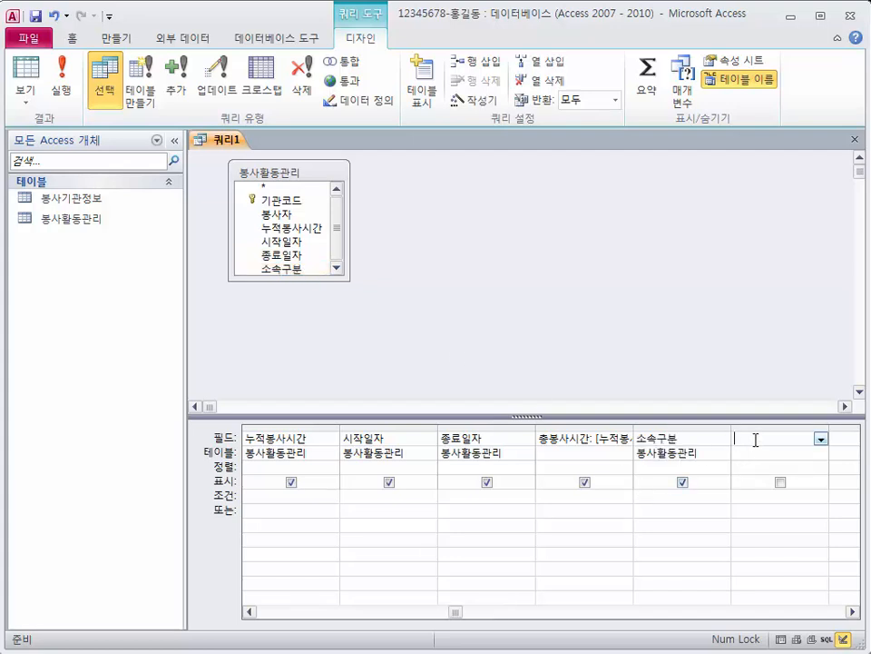
{"action": "left_click", "coordinate": [851, 612]}
{"action": "left_click", "coordinate": [851, 612]}
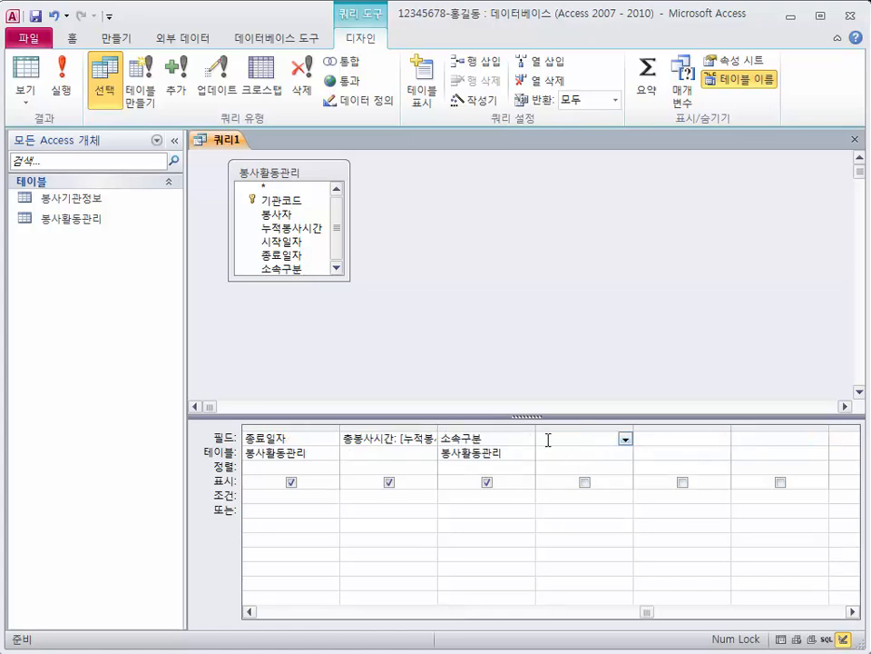
{"action": "key", "text": "shift+F2"}
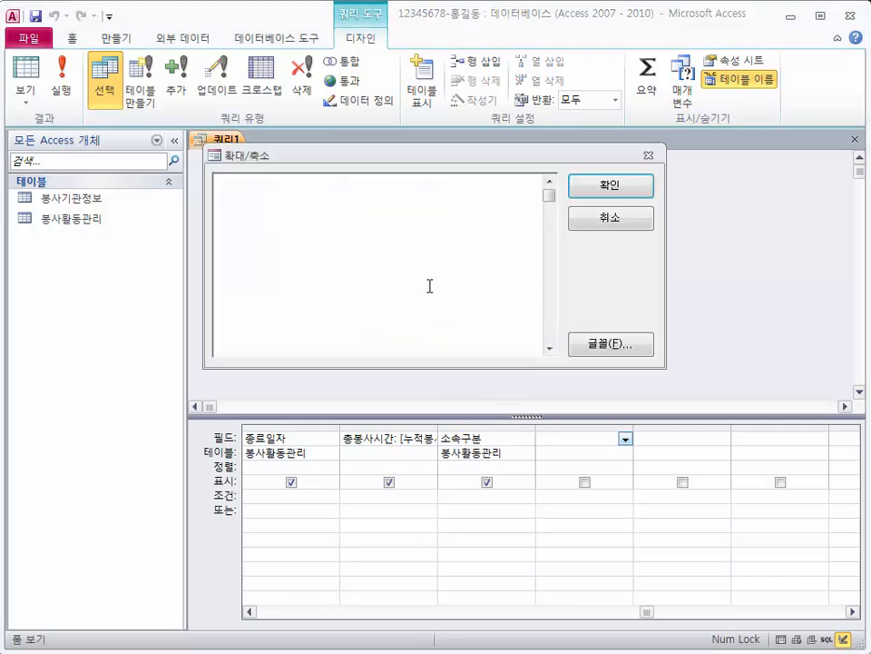
Begin the calculated field expression as 확인서발급:choose(
{"action": "type", "text": "화"}
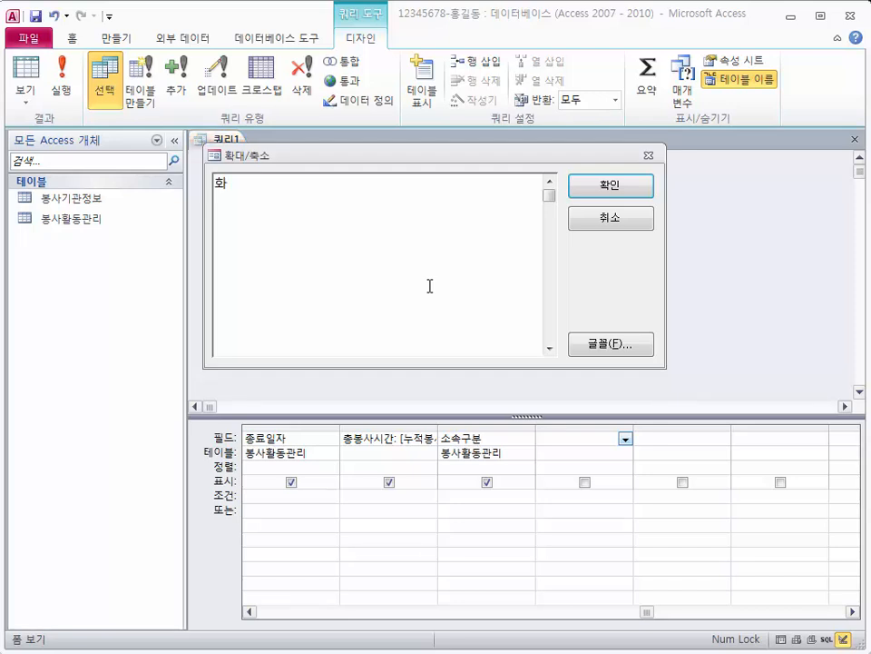
{"action": "type", "text": "ㄱ인서밝"}
{"action": "type", "text": "ㅡㅂ:"}
{"action": "type", "text": "ch"}
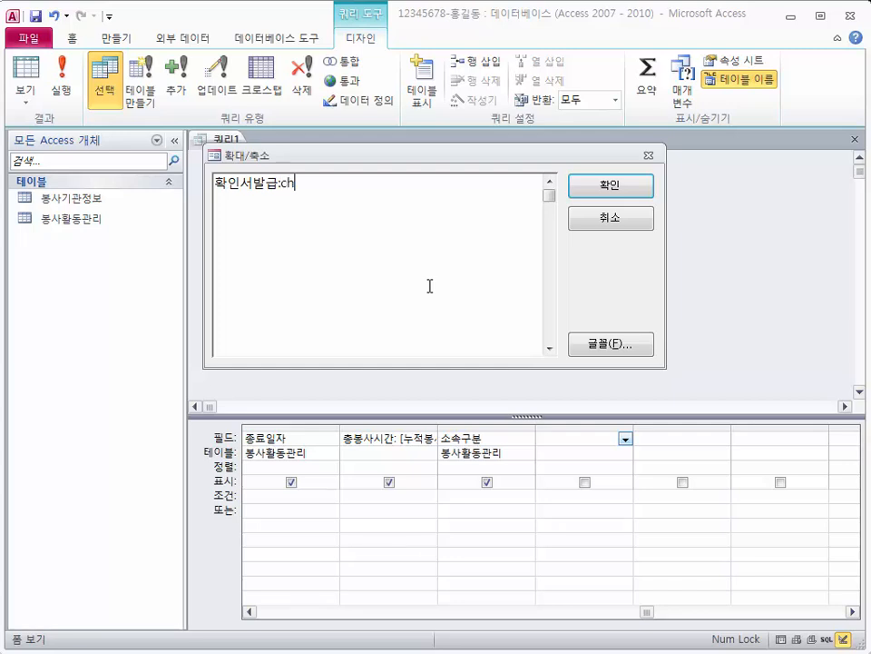
{"action": "type", "text": "oose"}
{"action": "type", "text": "("}
Extend the 확인서발급 expression with left([기관코드],1) as the index of the choose function
{"action": "type", "text": "left"}
{"action": "type", "text": "(["}
{"action": "type", "text": "기과"}
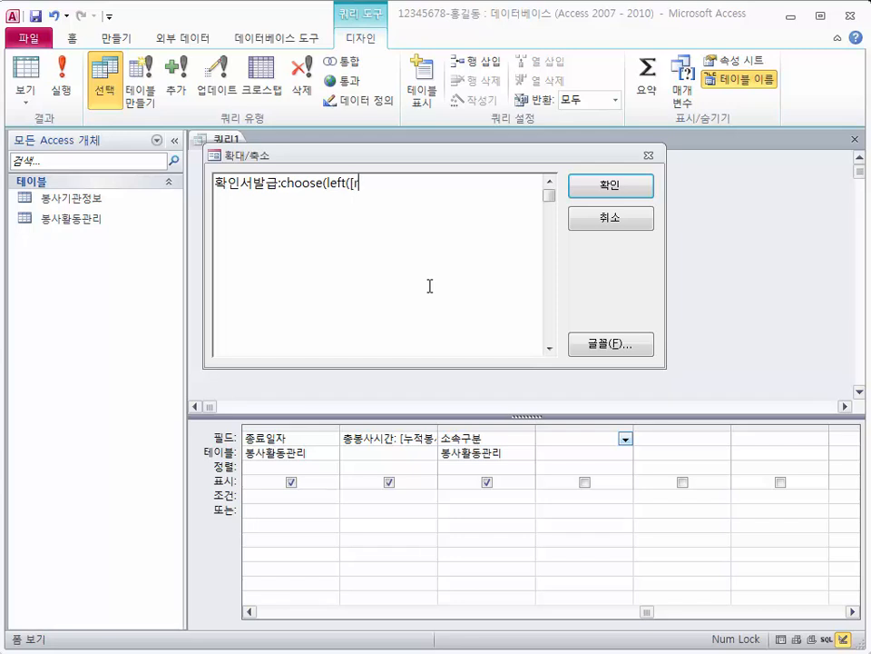
{"action": "type", "text": "ㄴ코드]"}
{"action": "type", "text": ",1)"}
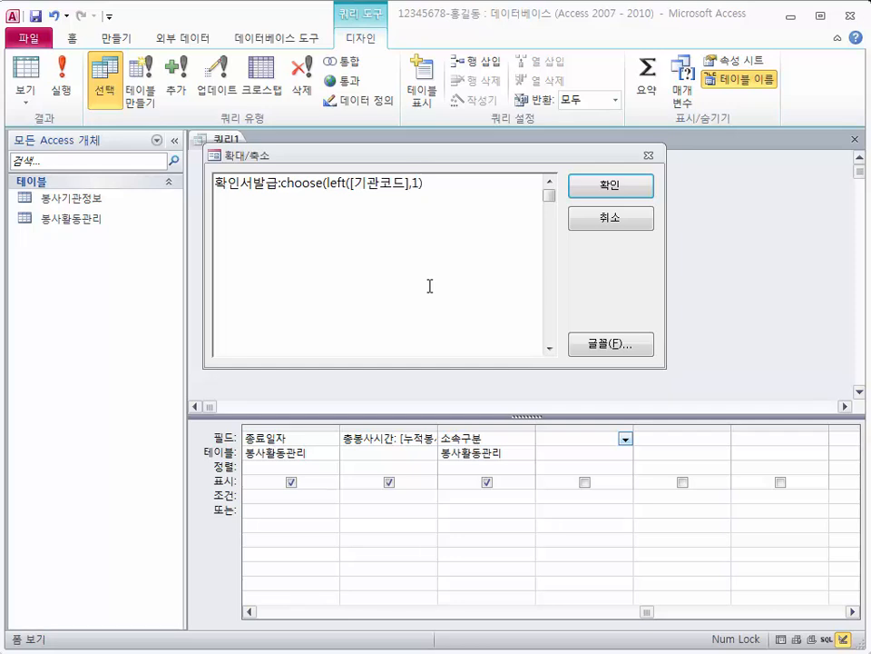
Complete the 확인서발급 expression with ,"개인","단체","전자문서")&"발급" and commit it to the query grid
{"action": "type", "text": ",\"개인\",\"단체\",\"전자문서"}
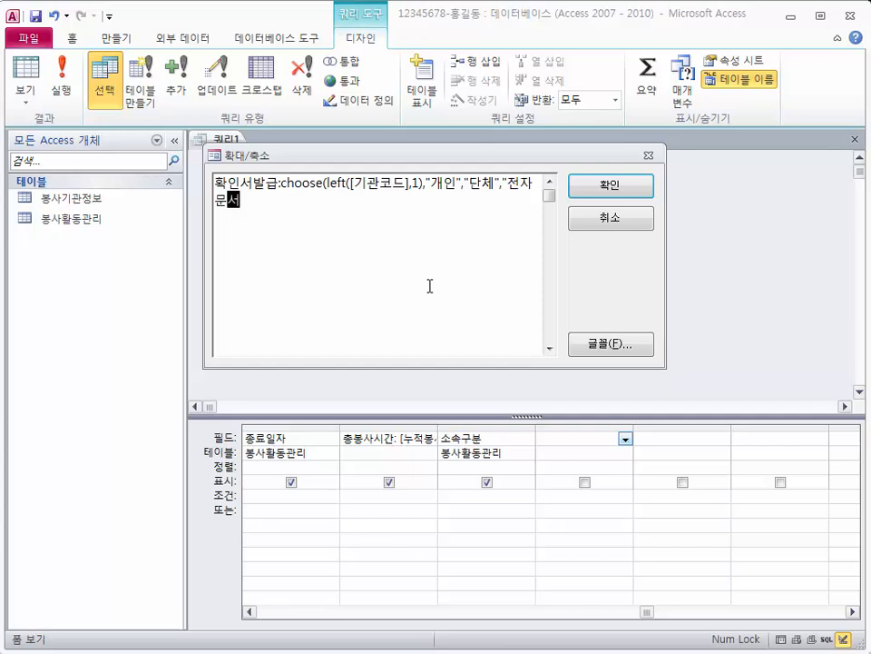
{"action": "type", "text": "\")&\"발급"}
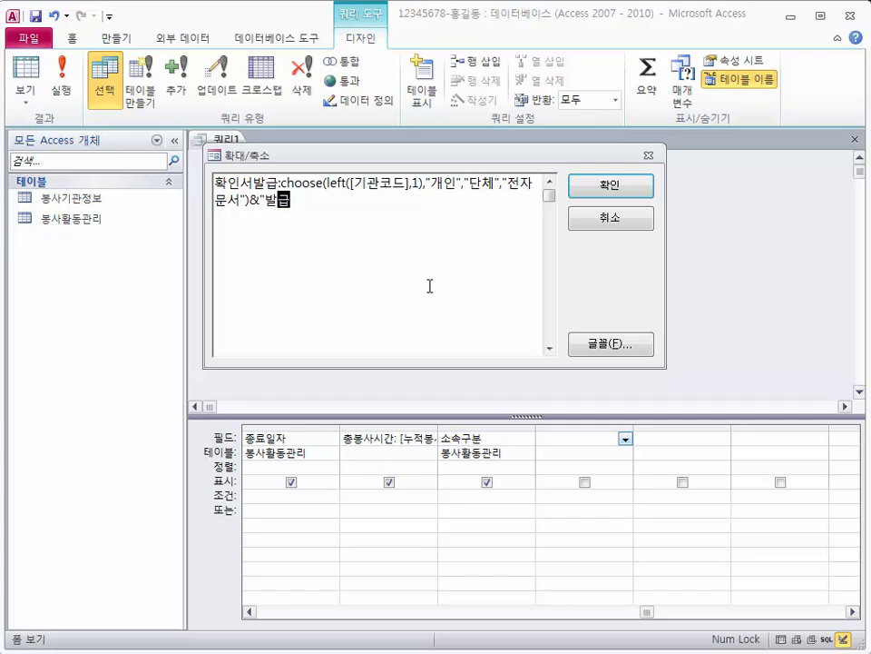
{"action": "type", "text": "\""}
{"action": "left_click", "coordinate": [624, 193]}
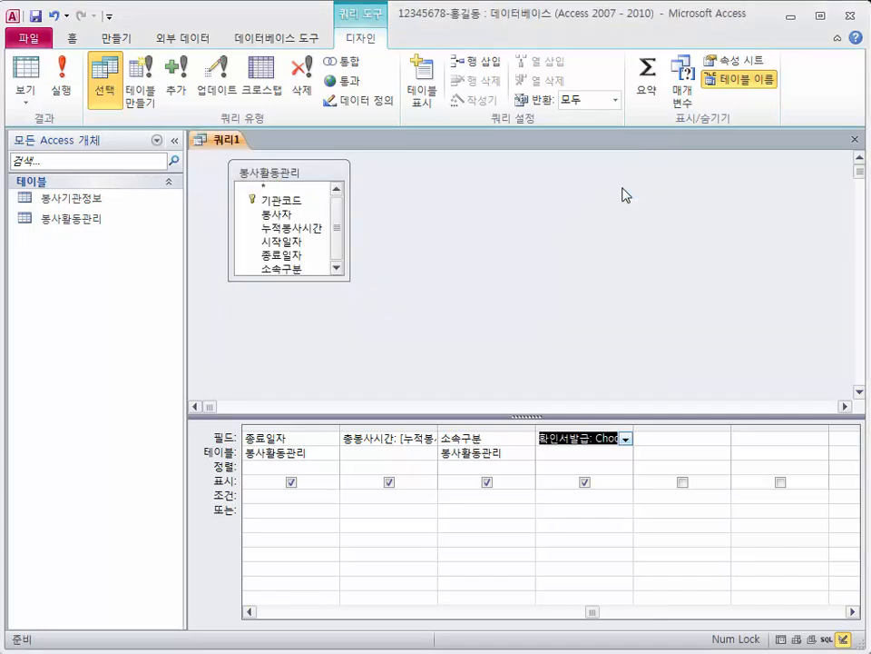
{"action": "key", "text": "Tab"}
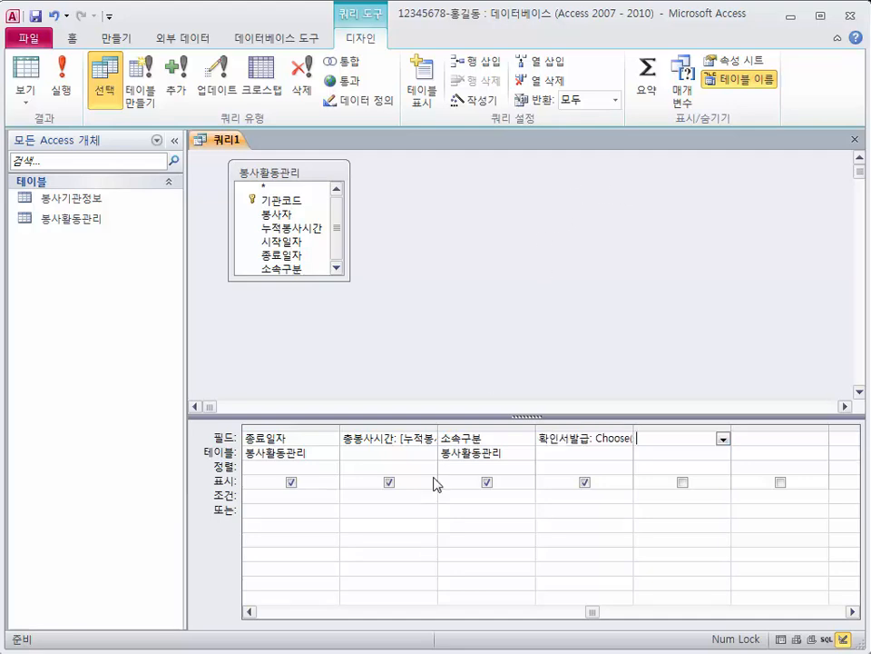
Run the query to check the 확인서발급 results, then return to Design View
{"action": "left_click", "coordinate": [72, 97]}
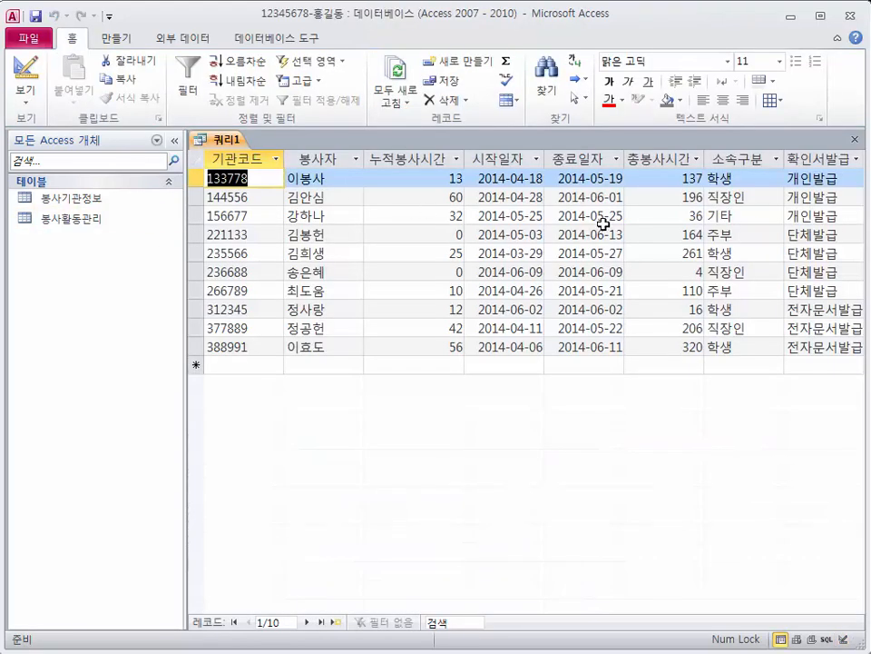
{"action": "left_click", "coordinate": [25, 91]}
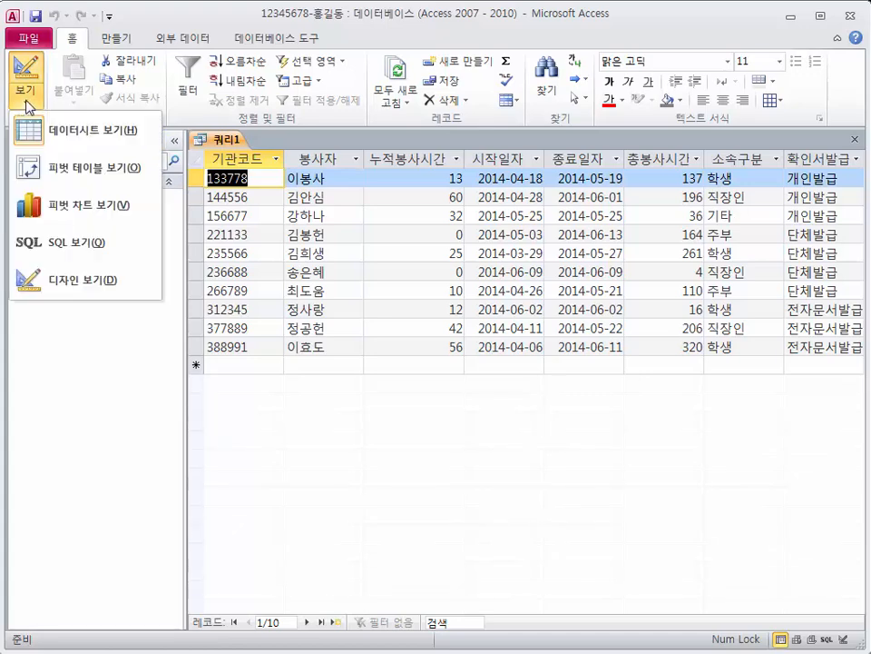
{"action": "left_click", "coordinate": [71, 284]}
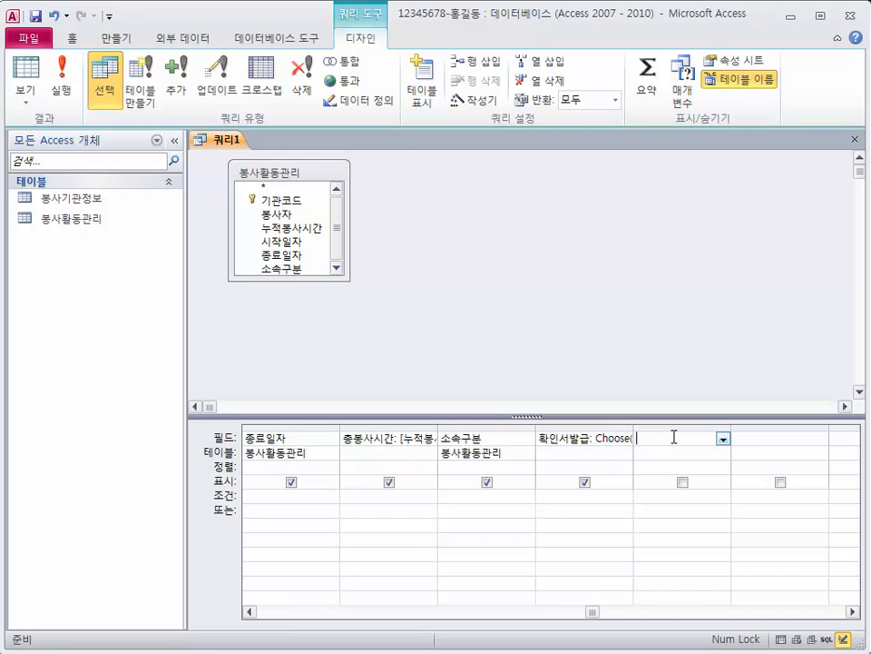
In the Zoom box for the field after 확인서발급, begin the expression 수상추천:switch([소속구분]<>"학생",""
{"action": "key", "text": "shift+F2"}
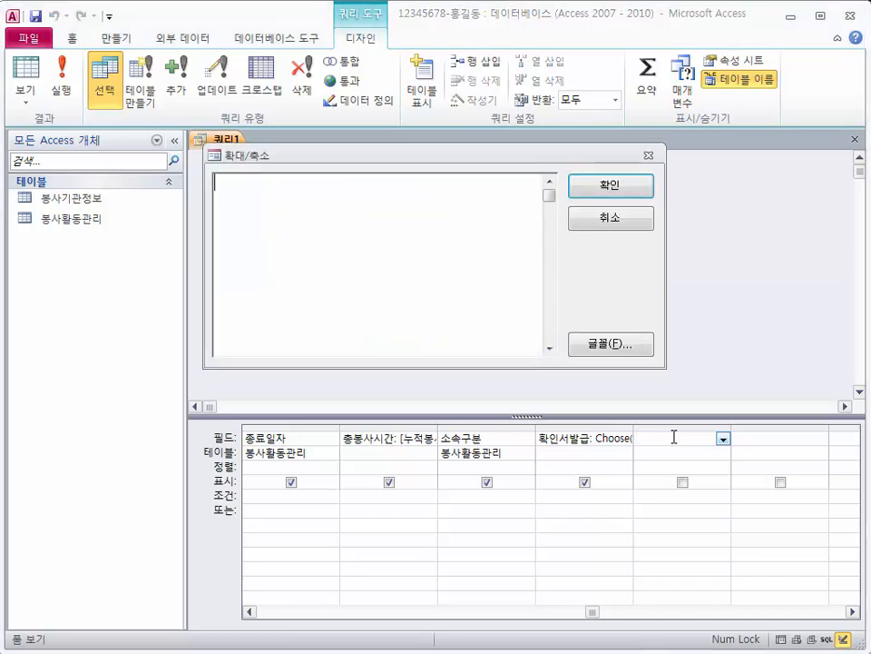
{"action": "type", "text": "수상"}
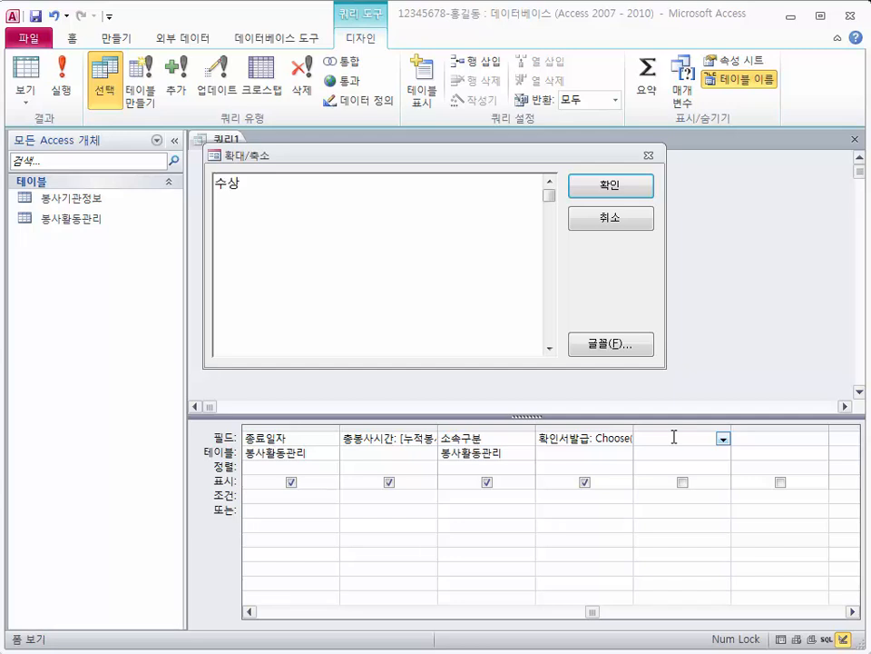
{"action": "type", "text": "추천:"}
{"action": "type", "text": "switch(["}
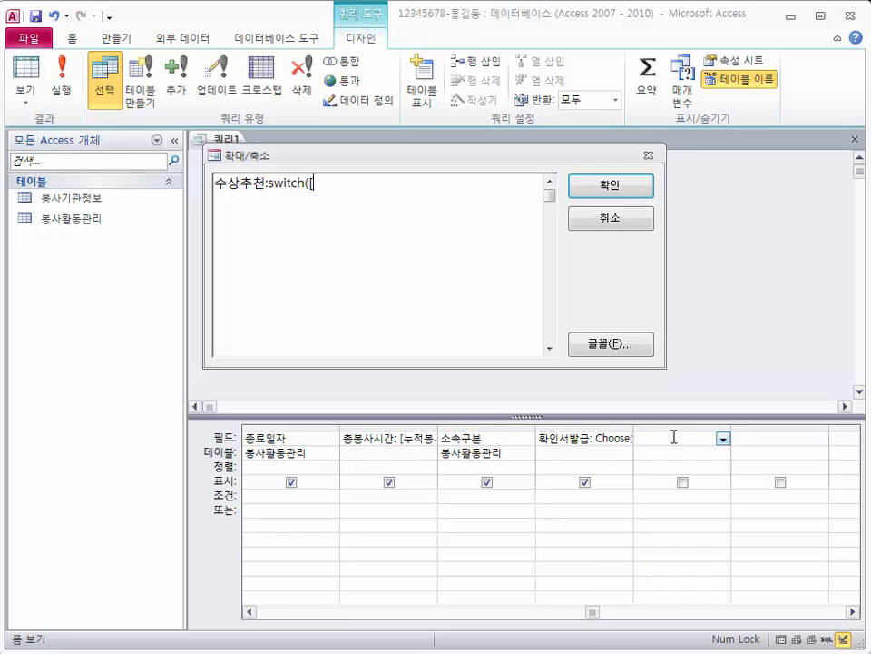
{"action": "type", "text": "소속구분]<>\"학생"}
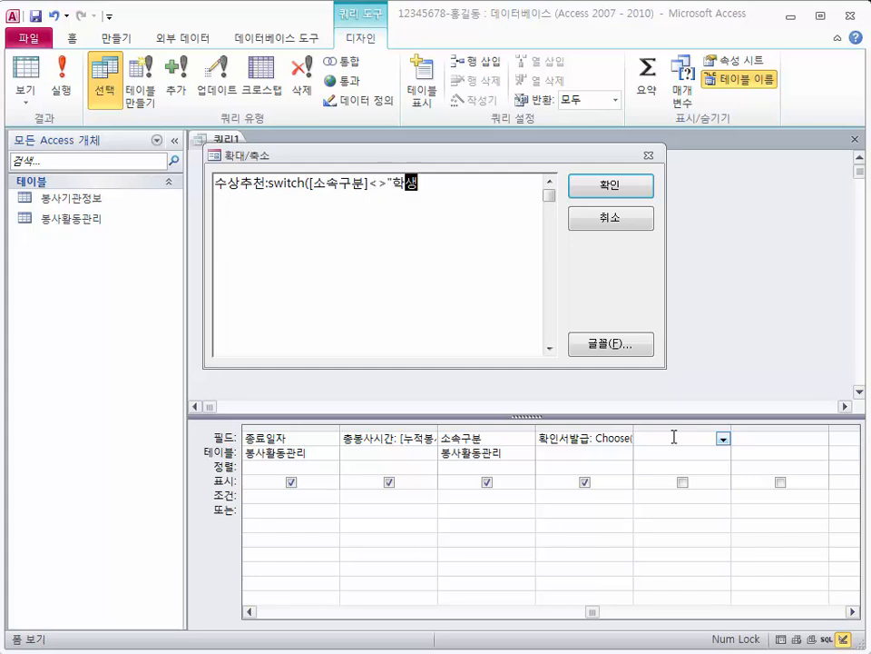
{"action": "type", "text": "\",\"\""}
Extend the 수상추천 expression with the second condition ,[소속구분]="학생" and [총봉사시간]>=100
{"action": "type", "text": ",[소속ㅂ"}
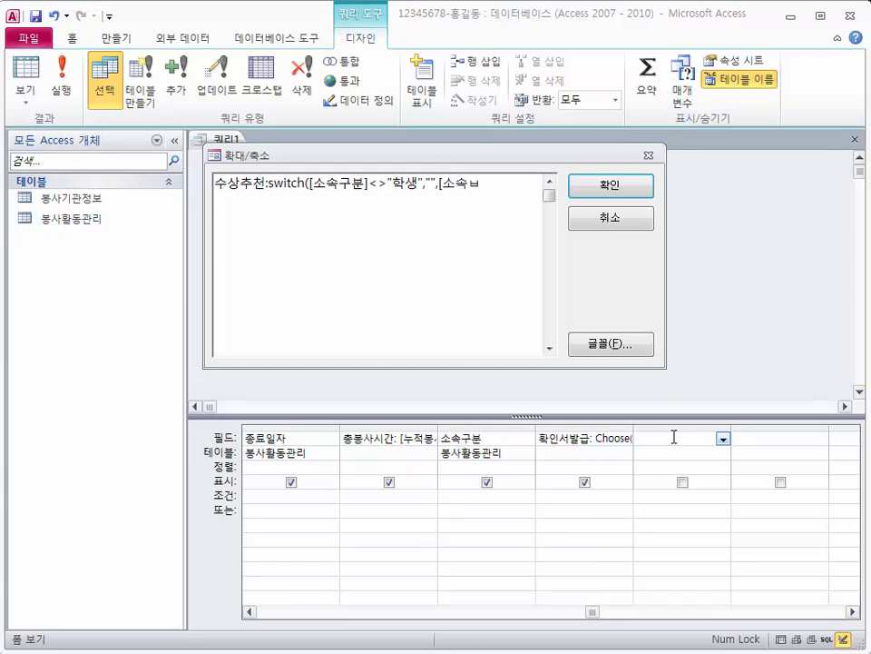
{"action": "key", "text": "BackSpace"}
{"action": "type", "text": "구분]=\"학생\""}
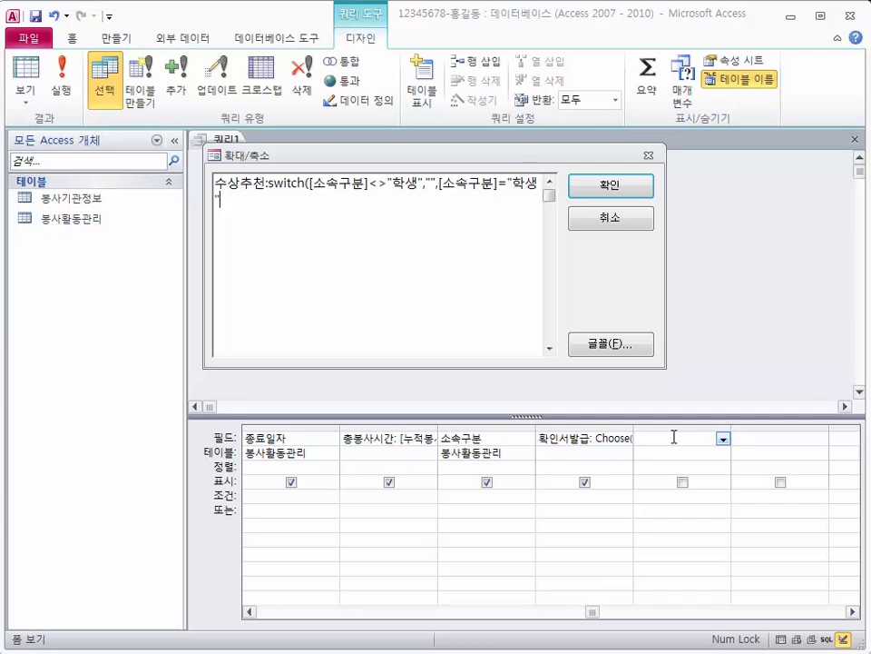
{"action": "type", "text": " and"}
{"action": "type", "text": " [총봉삿"}
{"action": "type", "text": "시간]>"}
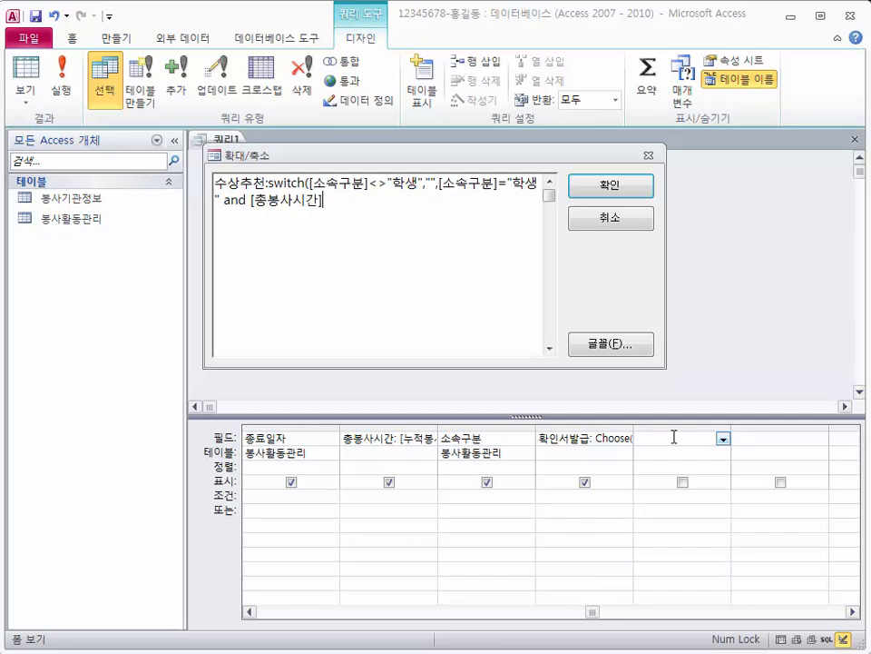
{"action": "type", "text": "=100"}
Complete the 수상추천 expression with ,"추천대상") and commit it to the query grid
{"action": "type", "text": ",\""}
{"action": "type", "text": "추천대사"}
{"action": "type", "text": "ㅇ\")"}
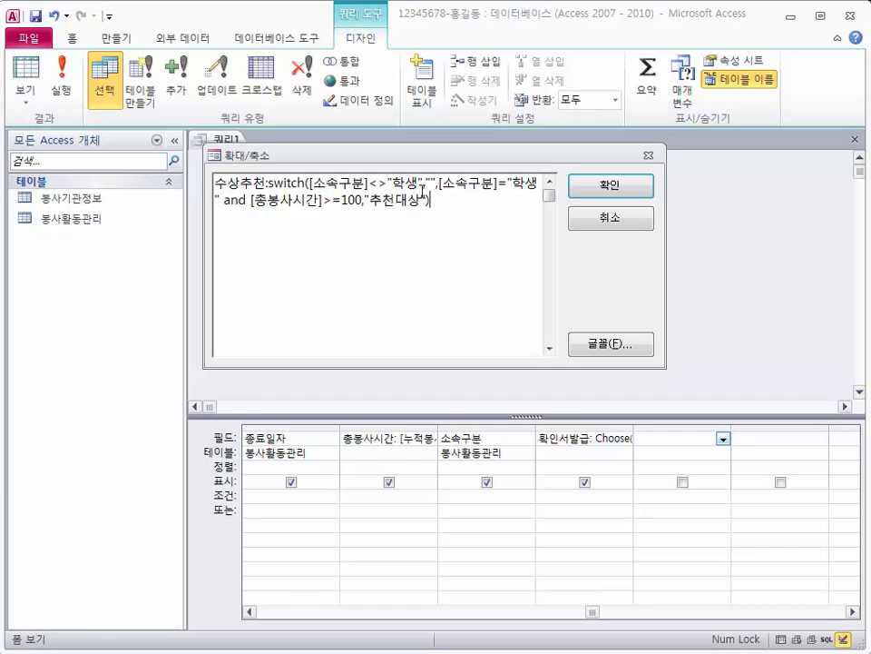
{"action": "type", "text": ")"}
{"action": "left_click", "coordinate": [574, 193]}
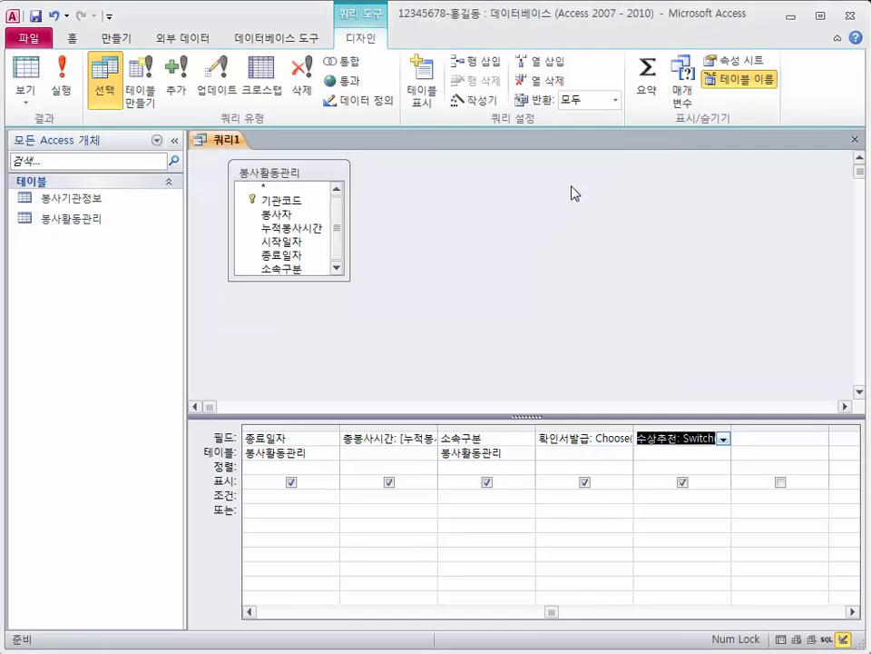
{"action": "key", "text": "Tab"}
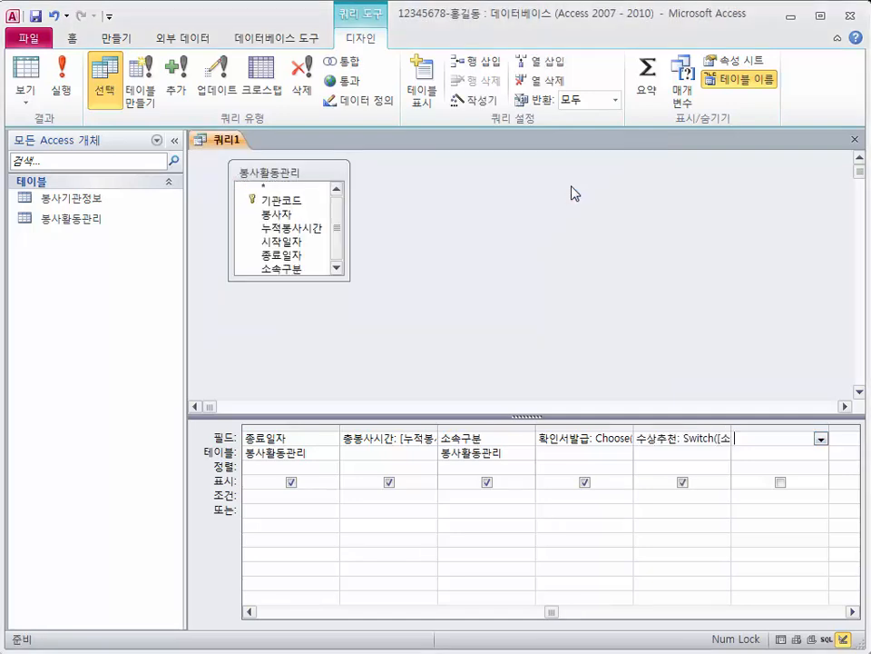
Run the query to check the 수상추천 column, then return to Design View
{"action": "left_click", "coordinate": [75, 98]}
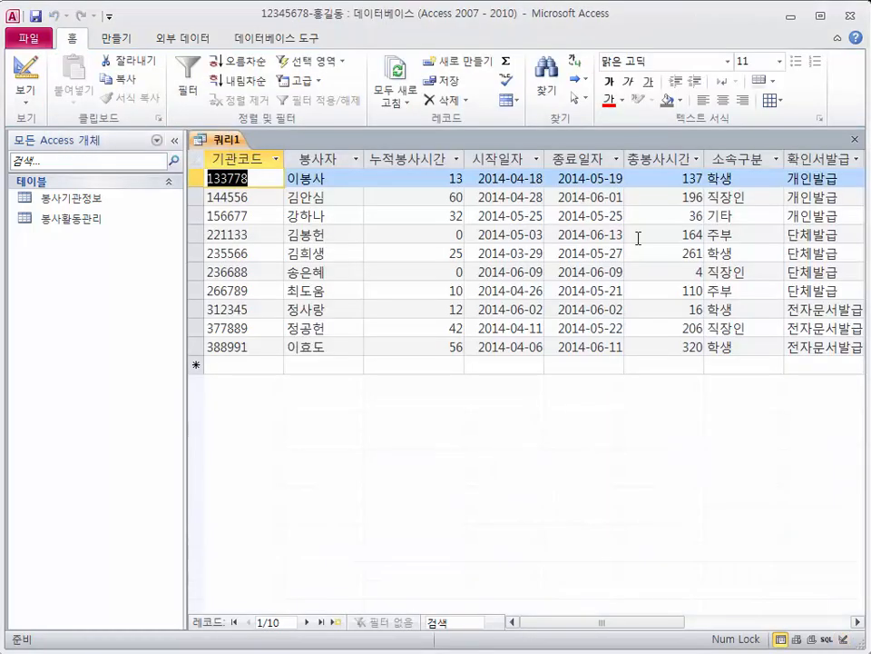
{"action": "left_click", "coordinate": [857, 623]}
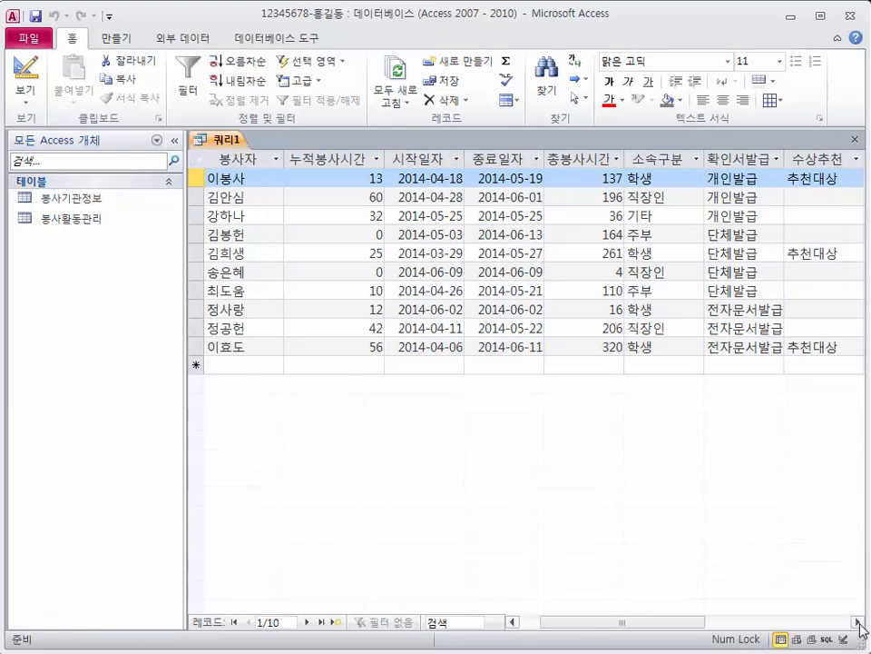
{"action": "left_click", "coordinate": [857, 623]}
{"action": "left_click", "coordinate": [25, 94]}
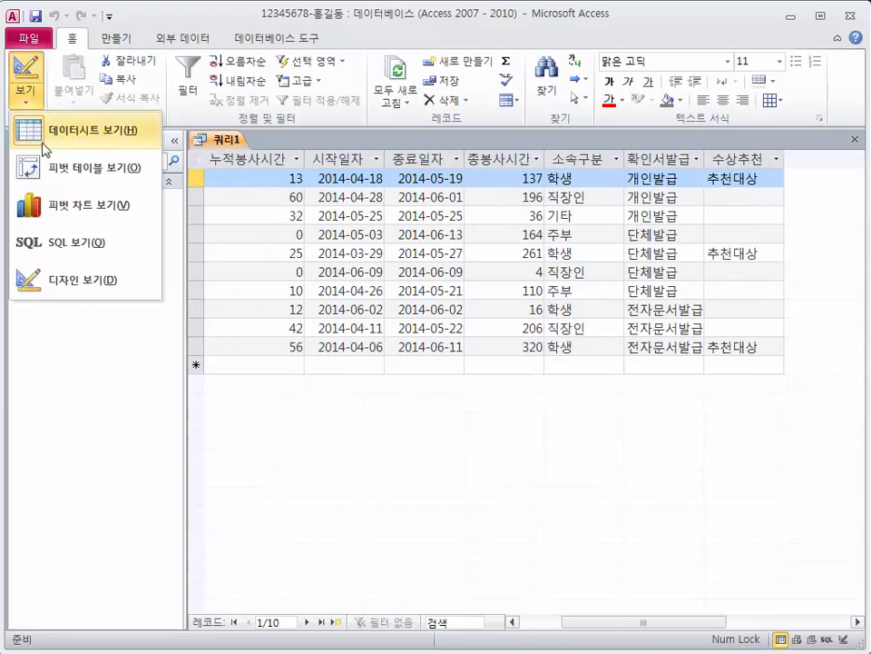
{"action": "left_click", "coordinate": [61, 281]}
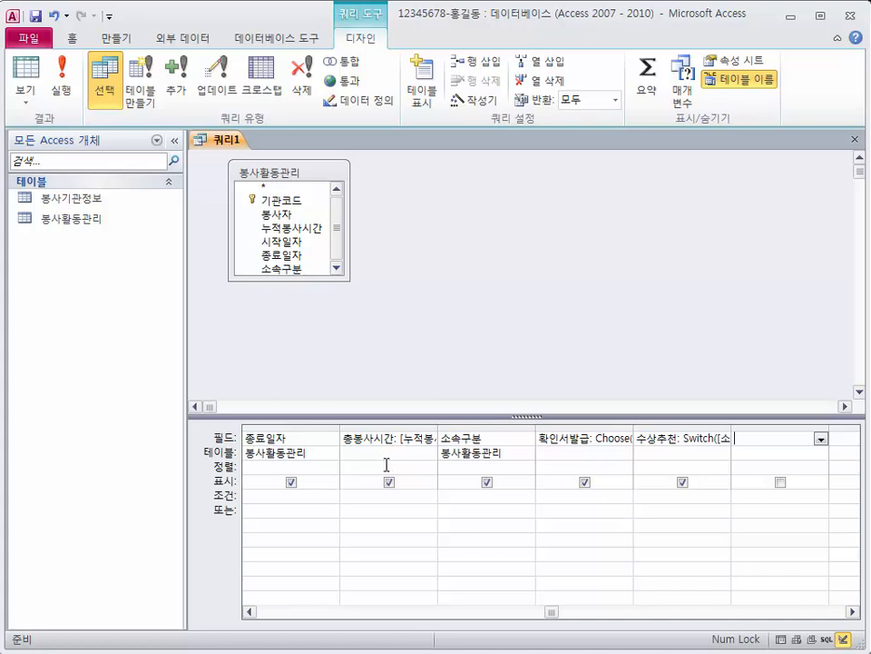
Set the display format of the 시작일자 query field to 보통 날짜
{"action": "left_click", "coordinate": [248, 612]}
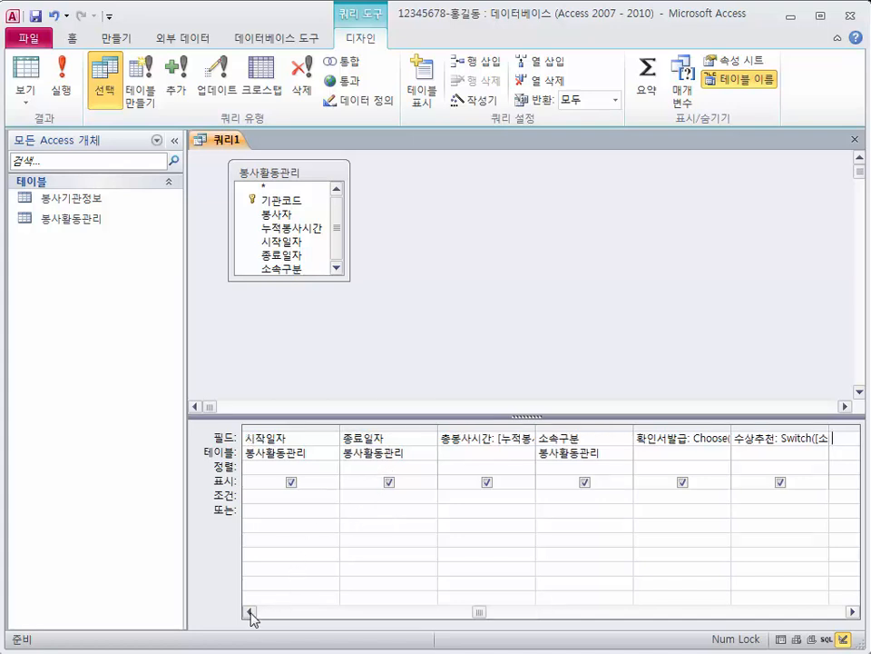
{"action": "left_click_drag", "start_coordinate": [276, 437], "coordinate": [289, 437]}
{"action": "right_click", "coordinate": [306, 436]}
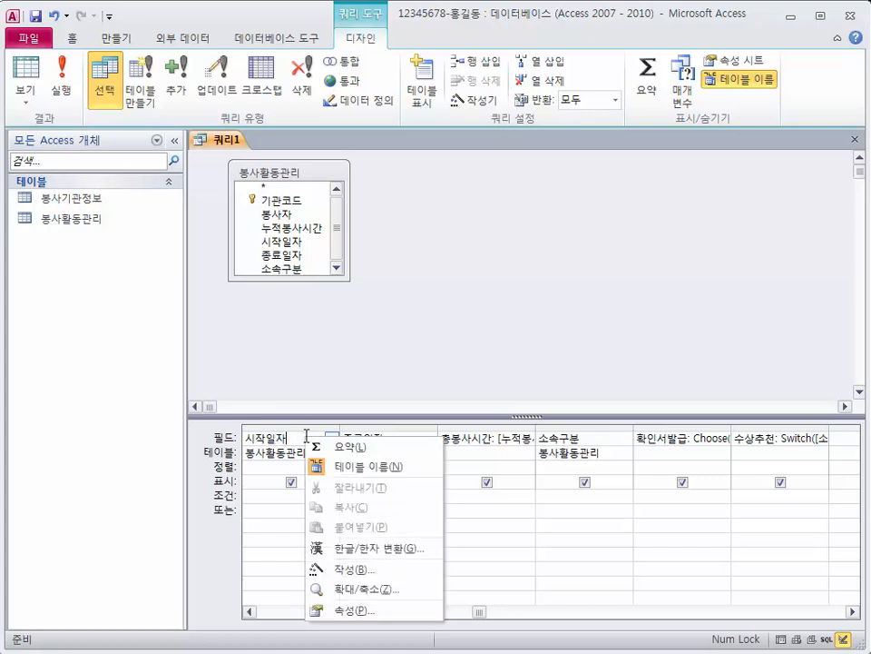
{"action": "left_click", "coordinate": [344, 610]}
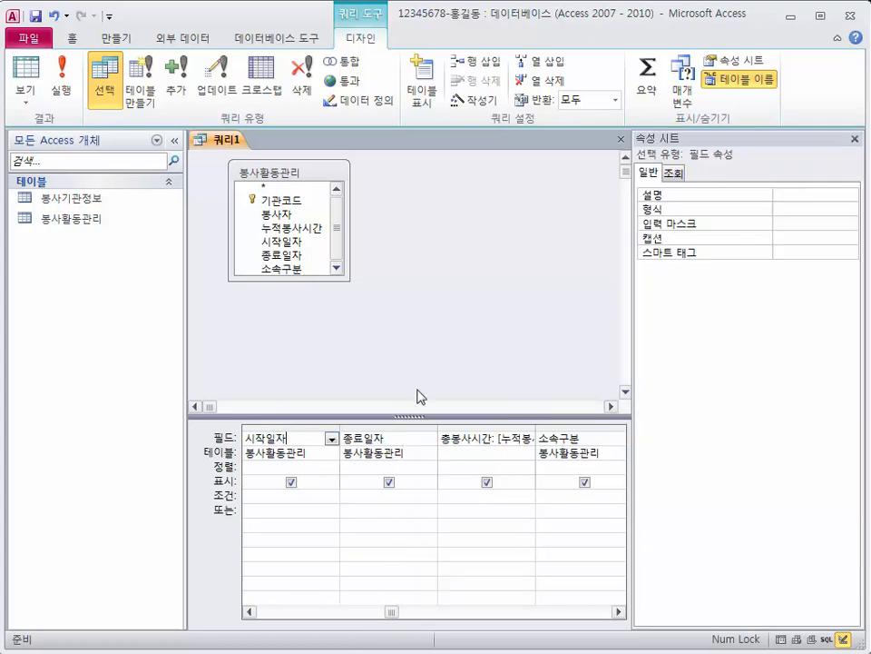
{"action": "left_click", "coordinate": [781, 209]}
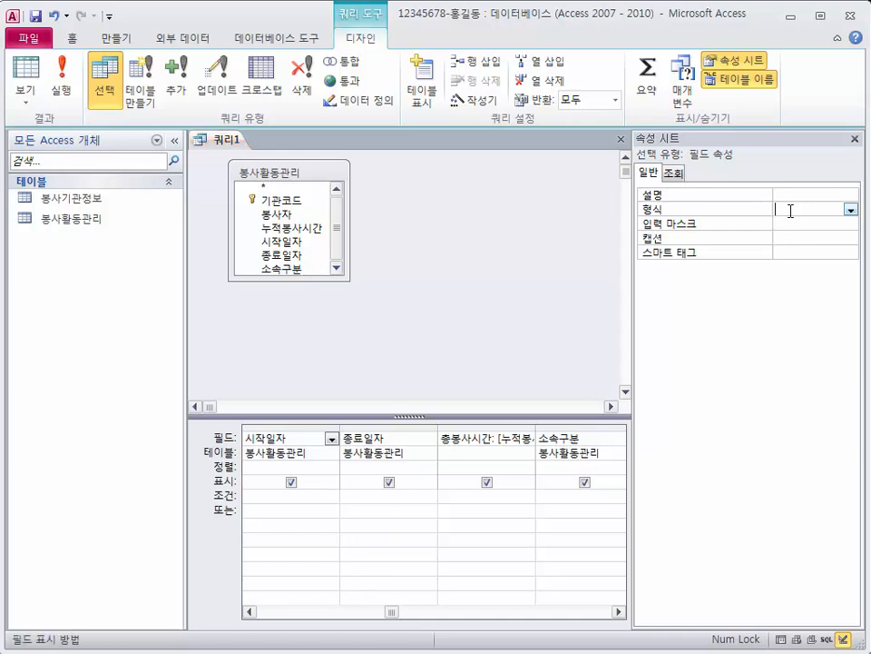
{"action": "left_click", "coordinate": [850, 210]}
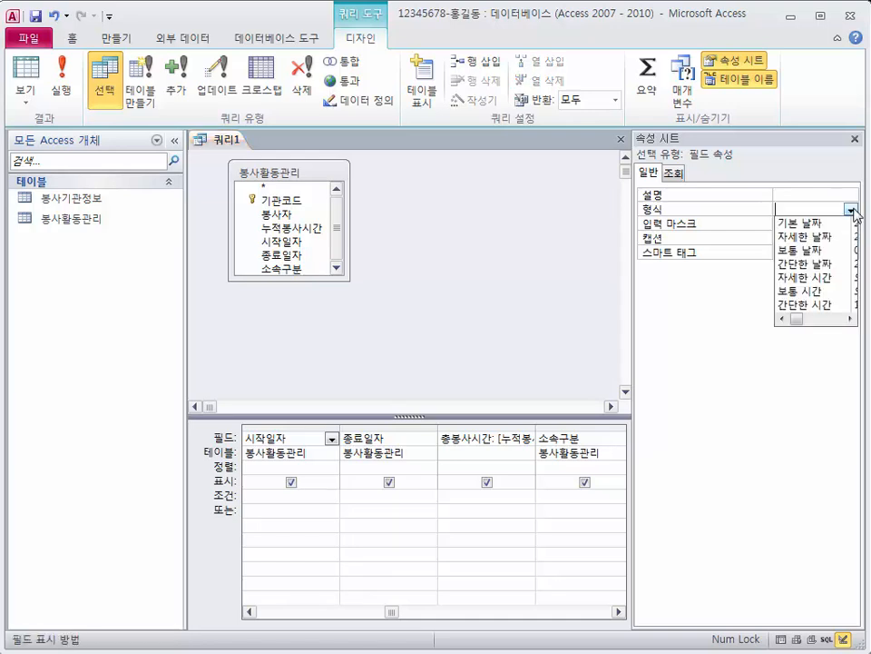
{"action": "left_click", "coordinate": [799, 250]}
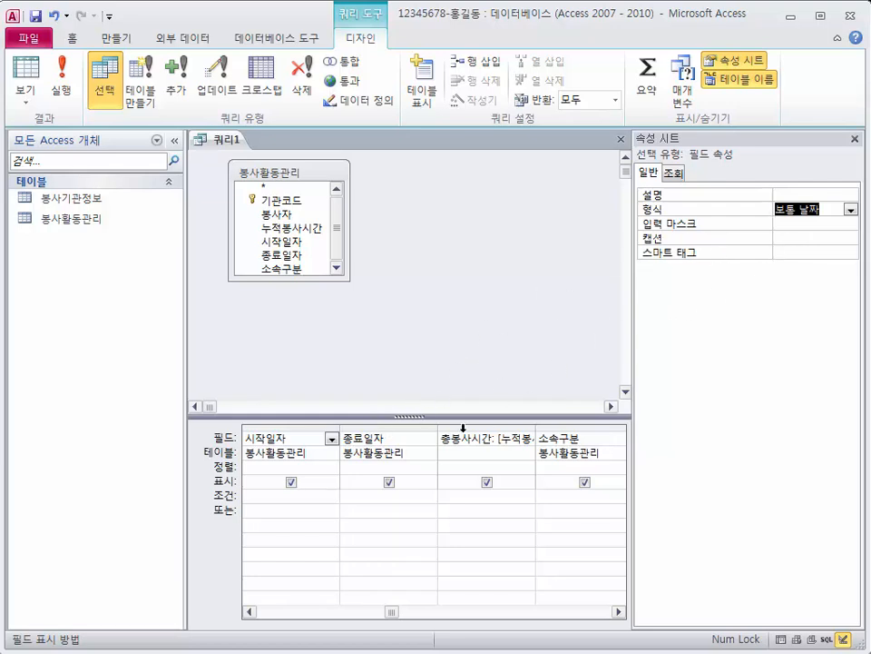
Set the display format of the 종료일자 query field to 보통 날짜 and close the field properties
{"action": "left_click", "coordinate": [401, 439]}
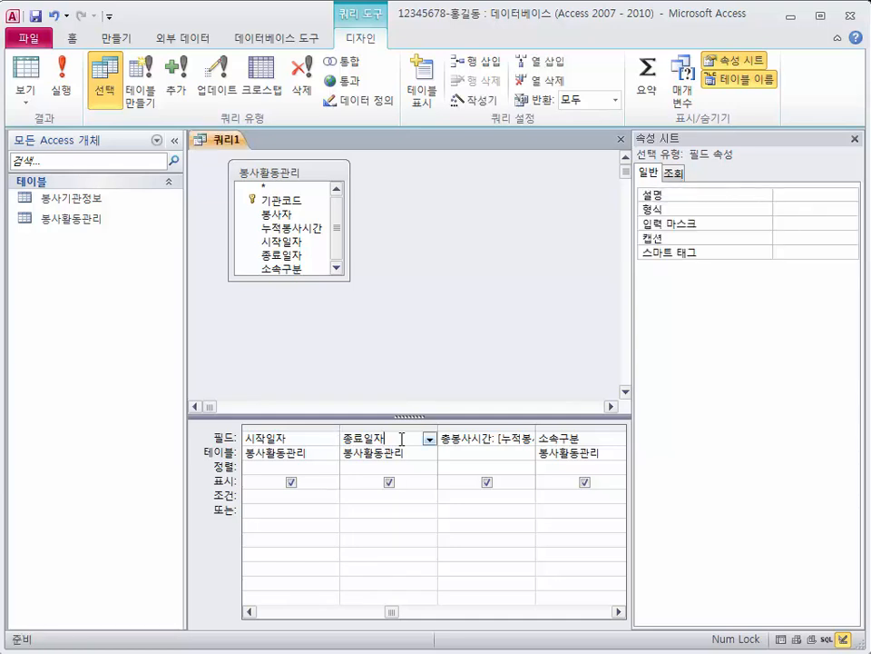
{"action": "left_click", "coordinate": [791, 209]}
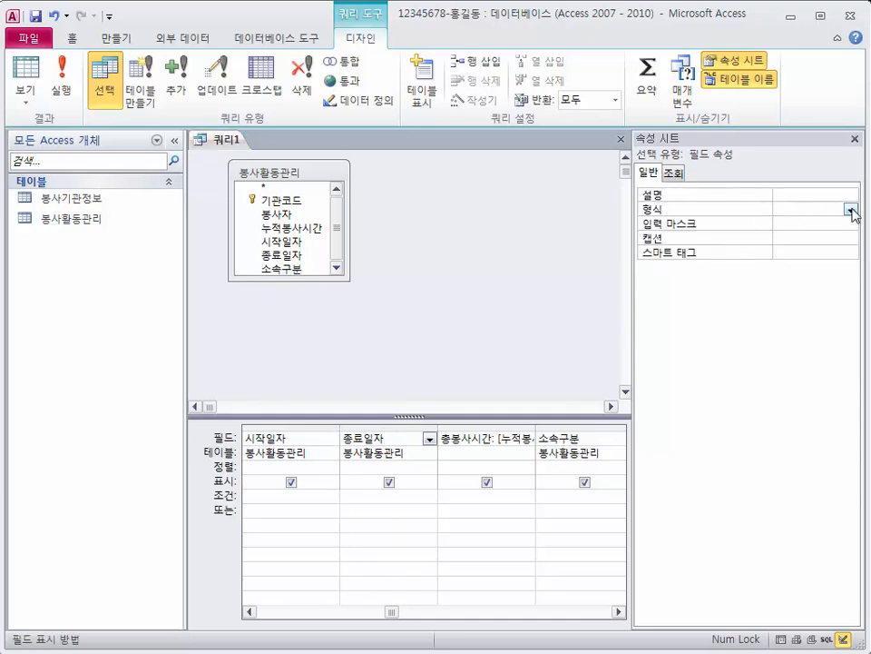
{"action": "left_click", "coordinate": [851, 210]}
{"action": "left_click", "coordinate": [811, 250]}
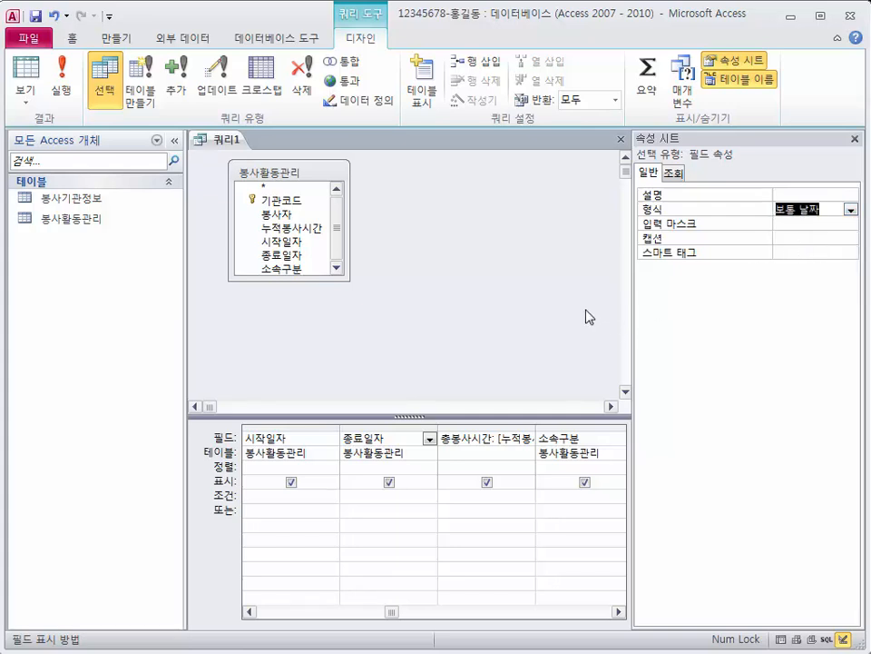
{"action": "left_click", "coordinate": [854, 139]}
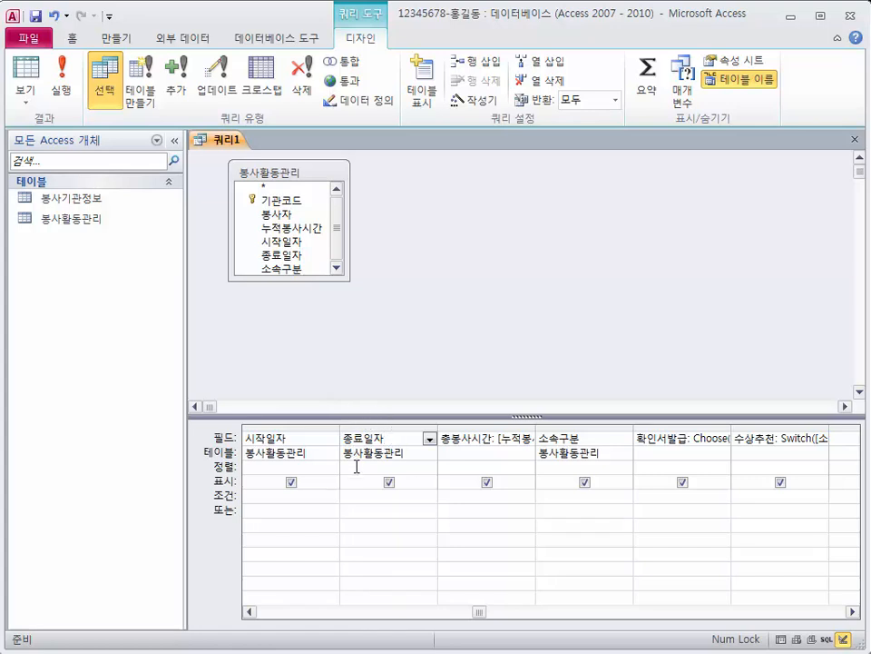
Sort the query by 종료일자 in descending order (내림차순) and run it
{"action": "left_click", "coordinate": [428, 468]}
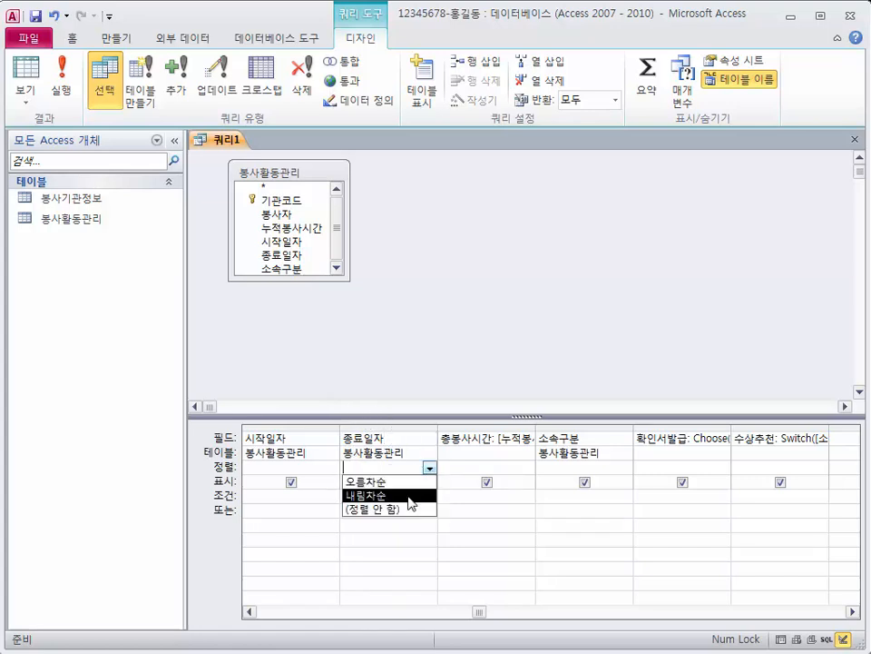
{"action": "left_click", "coordinate": [409, 496]}
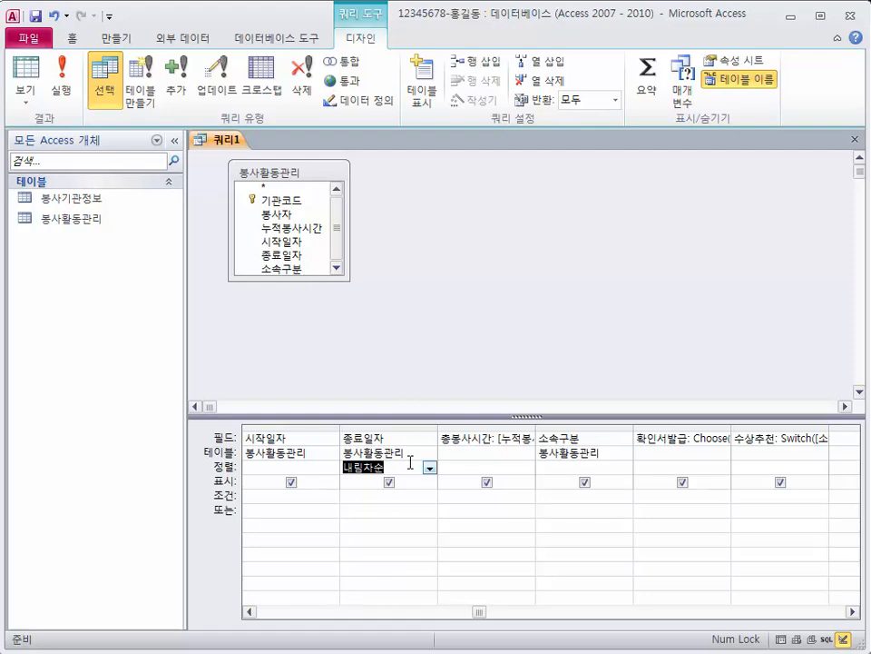
{"action": "left_click", "coordinate": [73, 94]}
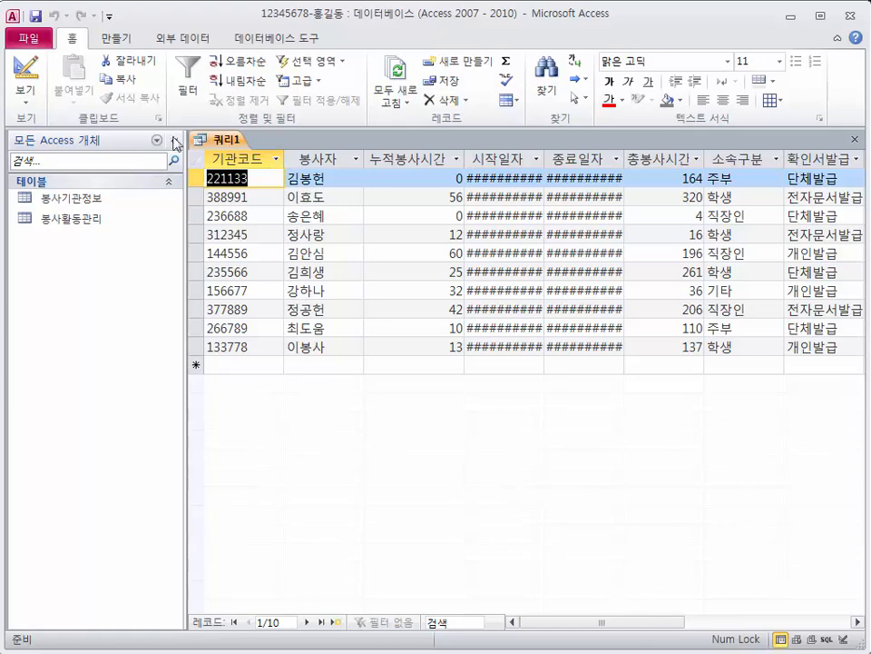
Collapse the object navigation list and fit the widths of the 시작일자 and 종료일자 columns to their dates
{"action": "left_click", "coordinate": [175, 140]}
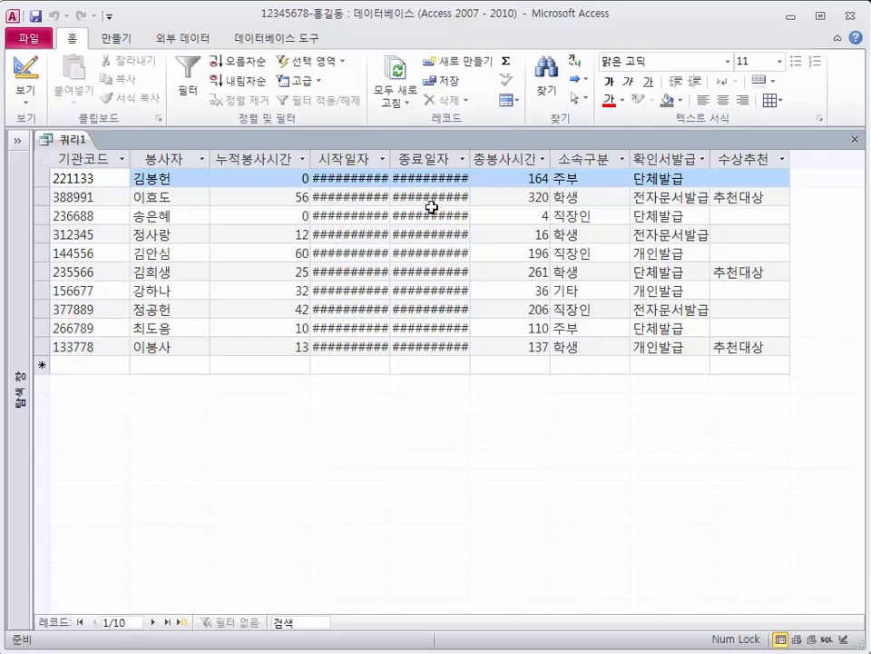
{"action": "double_click", "coordinate": [390, 158]}
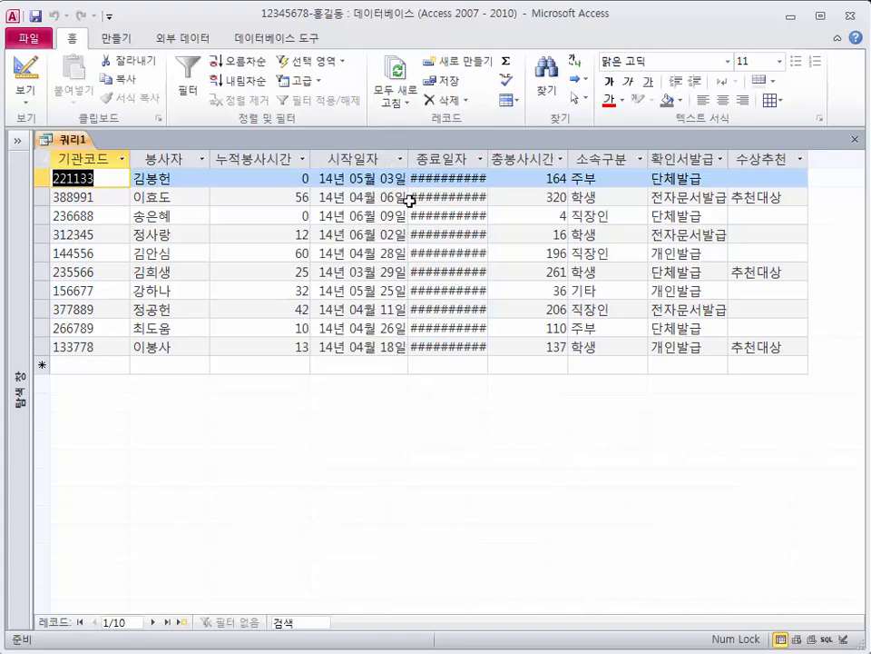
{"action": "double_click", "coordinate": [488, 159]}
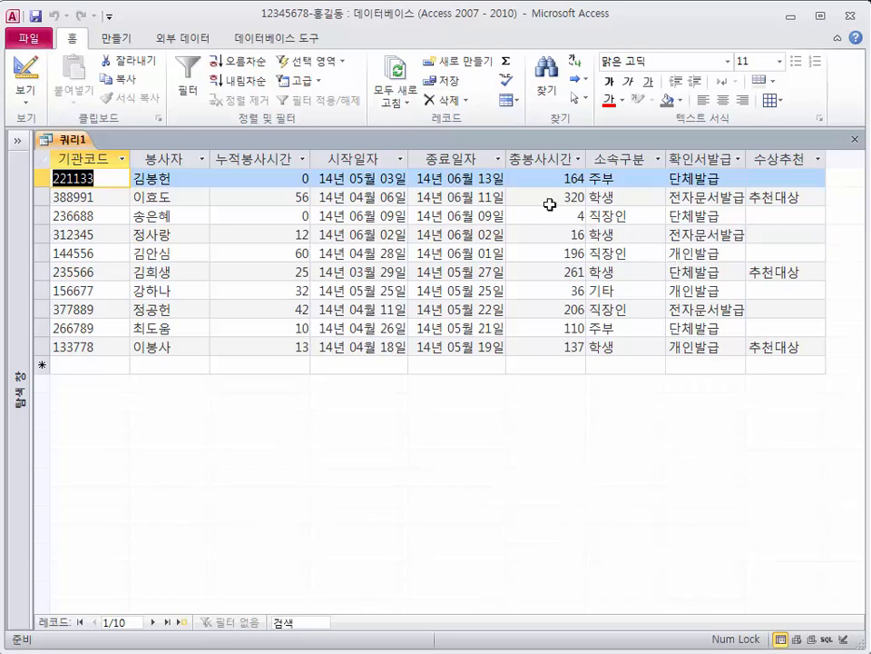
Close the query and save it under the name 봉사활동관리현황
{"action": "left_click", "coordinate": [855, 141]}
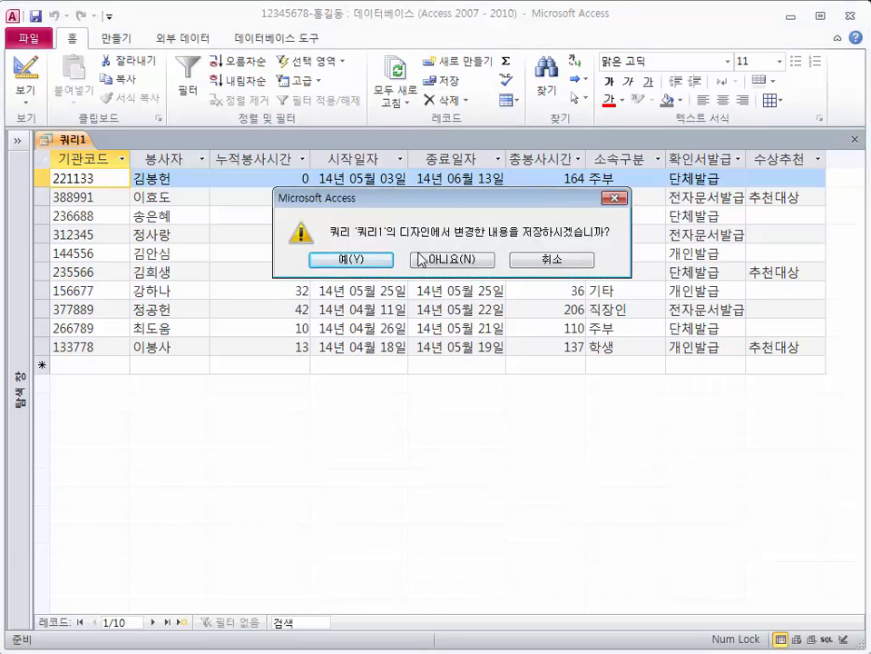
{"action": "left_click", "coordinate": [372, 261]}
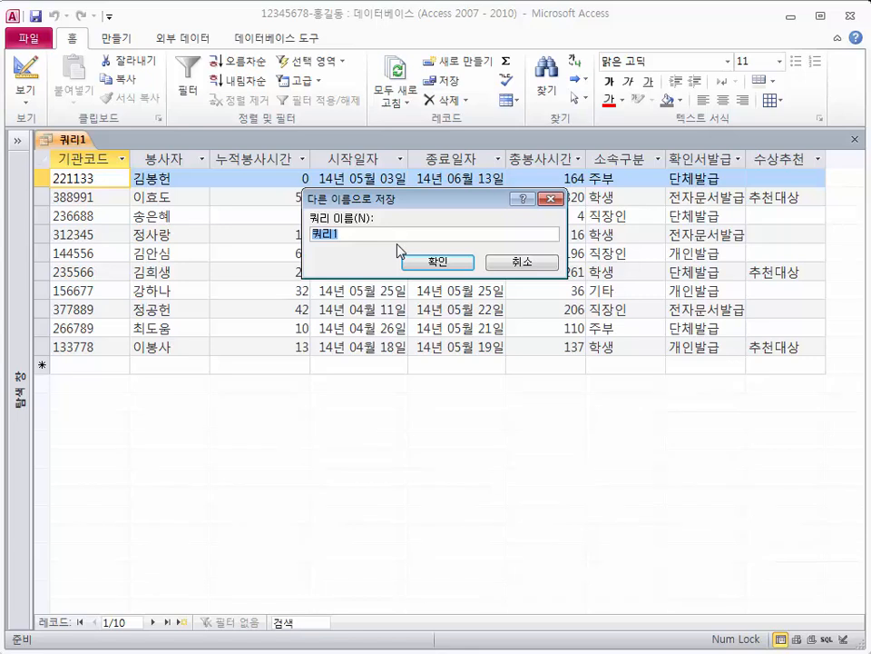
{"action": "type", "text": "봉사활동관리현황"}
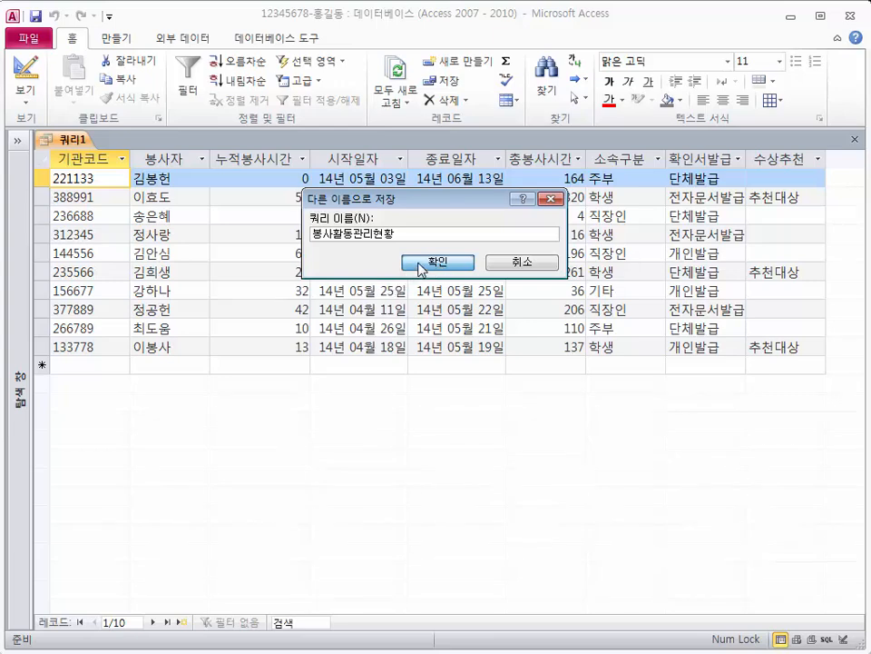
{"action": "left_click", "coordinate": [420, 265]}
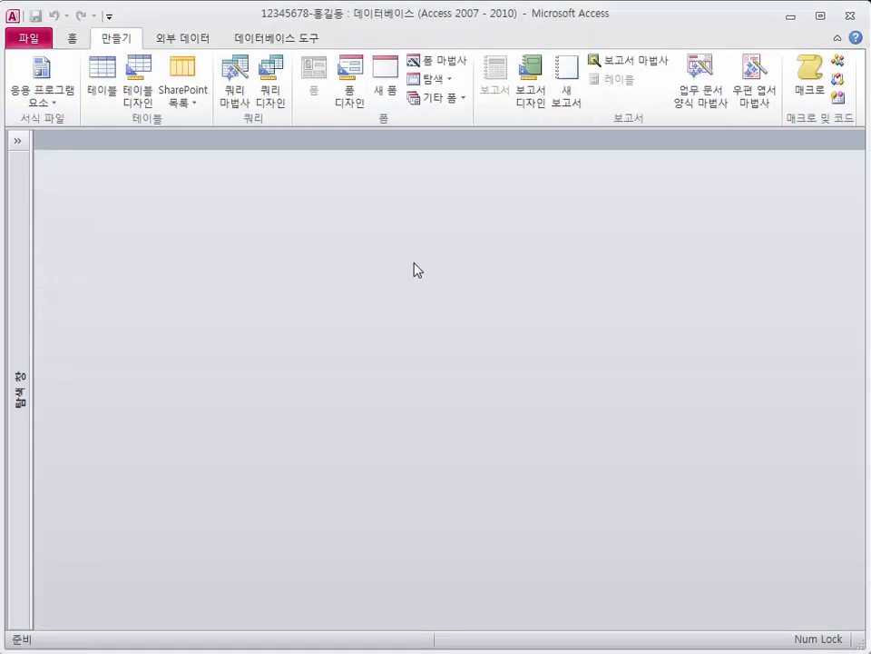
Restore the object navigation list and create a new design query containing the 봉사활동관리 and 봉사기관정보 tables
{"action": "left_click", "coordinate": [18, 140]}
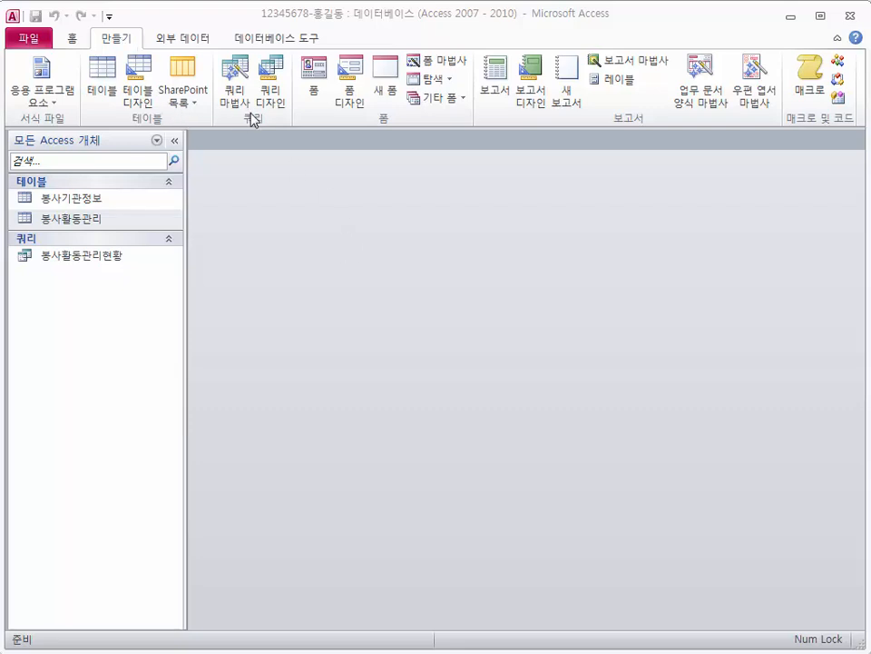
{"action": "left_click", "coordinate": [274, 100]}
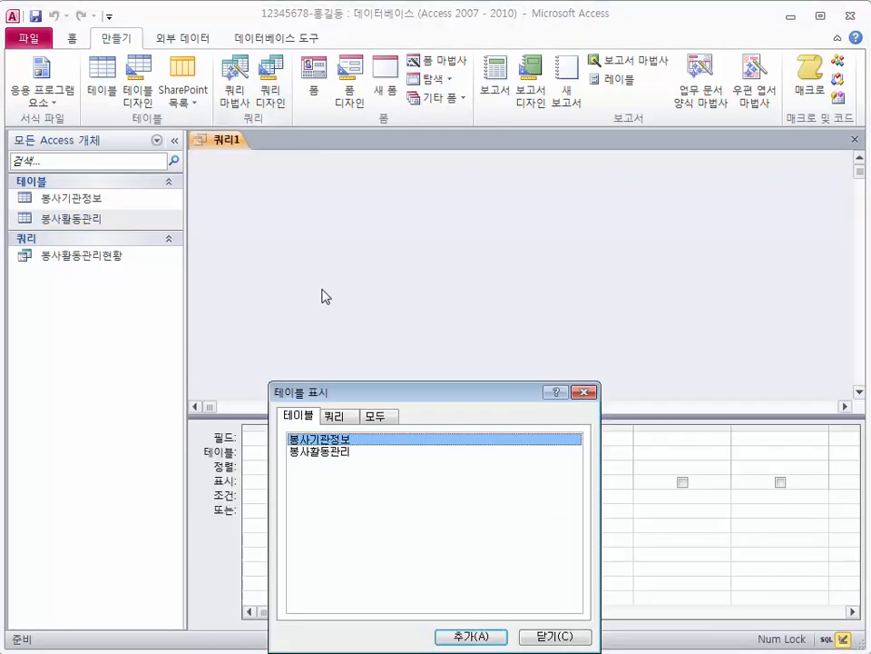
{"action": "left_click_drag", "start_coordinate": [359, 395], "coordinate": [345, 229]}
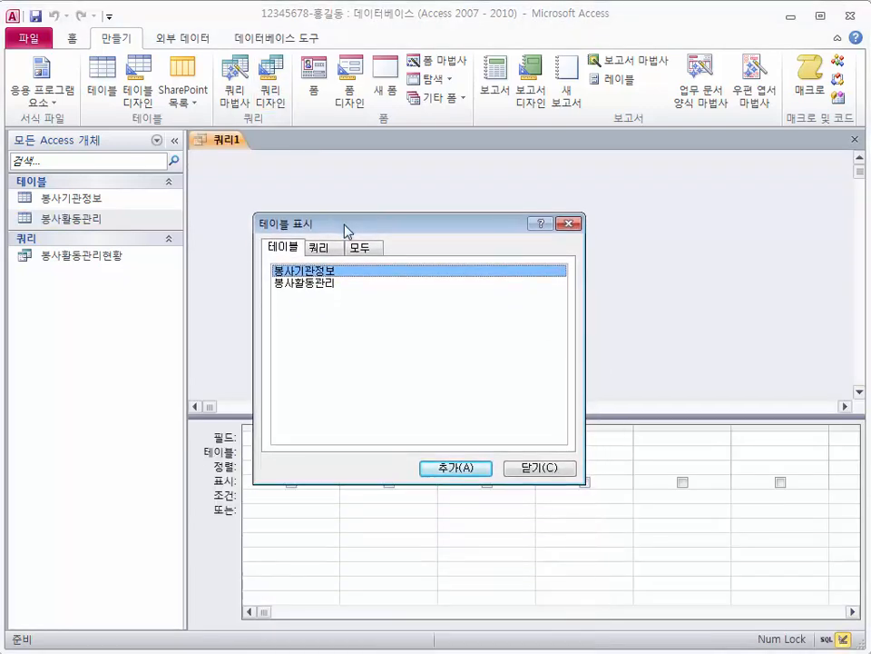
{"action": "double_click", "coordinate": [330, 287]}
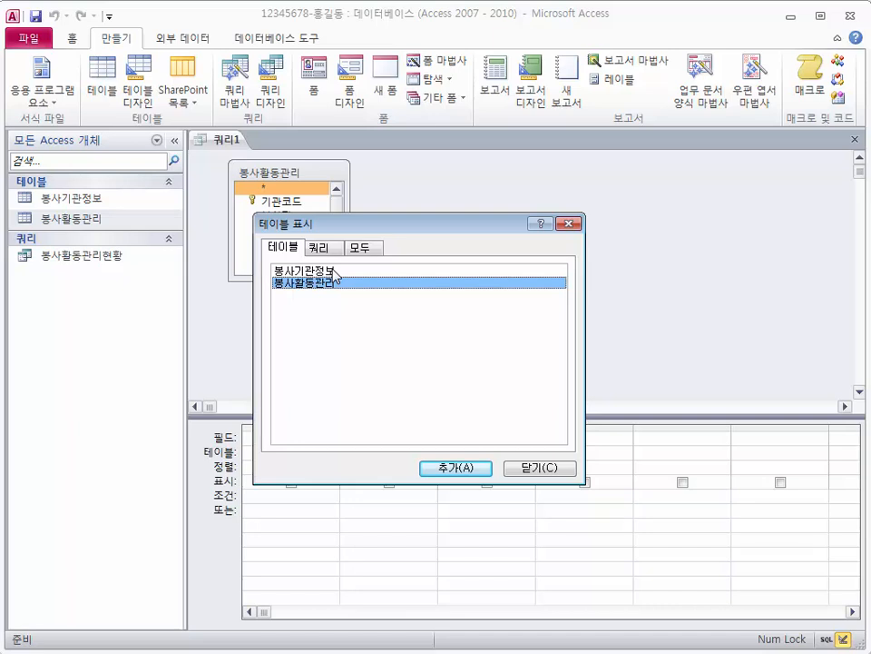
{"action": "double_click", "coordinate": [333, 270]}
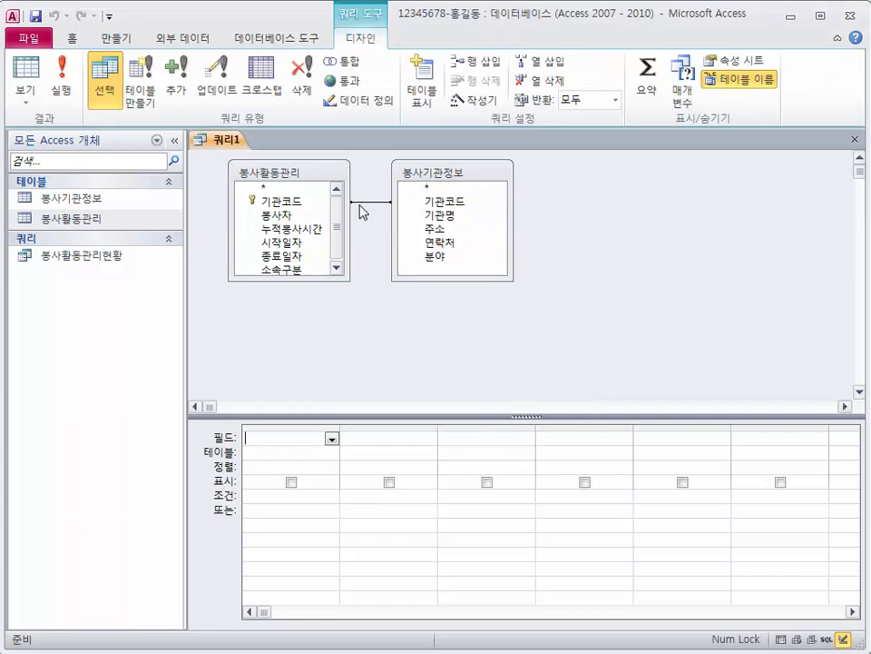
Check the join between 봉사활동관리 and 봉사기관정보 on 기관코드 and accept its properties with the matching-rows-only option
{"action": "left_click", "coordinate": [309, 205]}
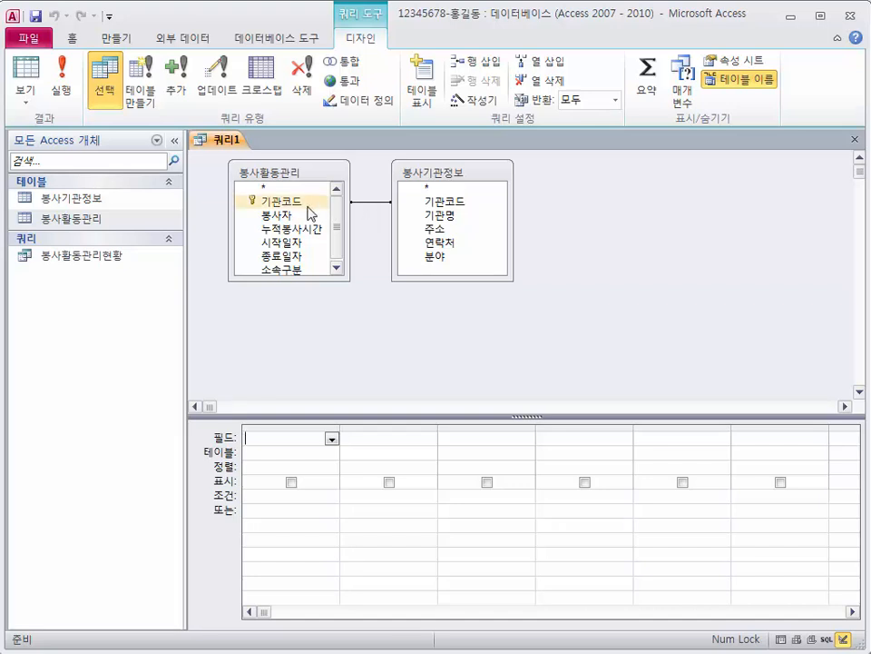
{"action": "left_click", "coordinate": [306, 205]}
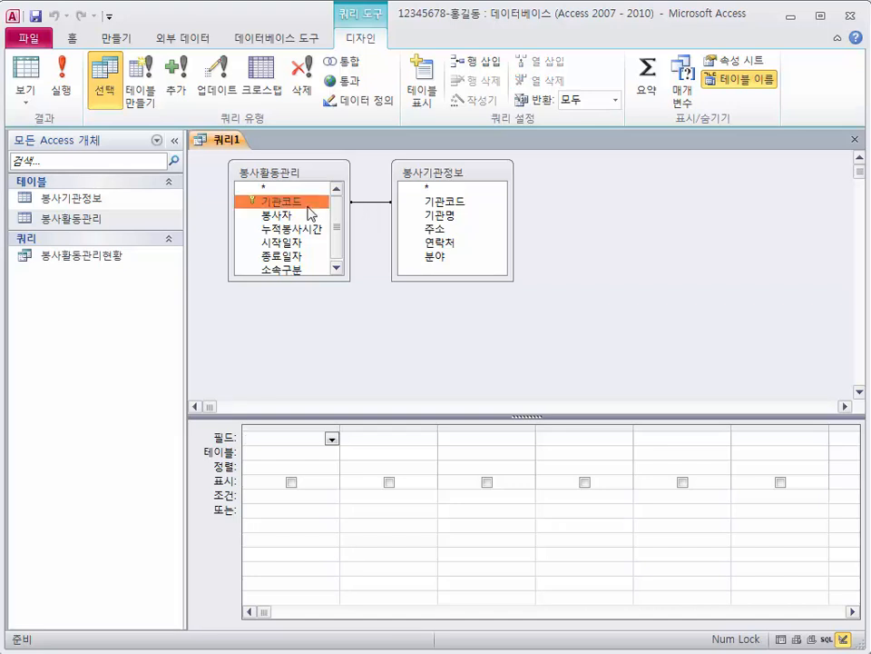
{"action": "left_click_drag", "start_coordinate": [325, 211], "coordinate": [427, 205]}
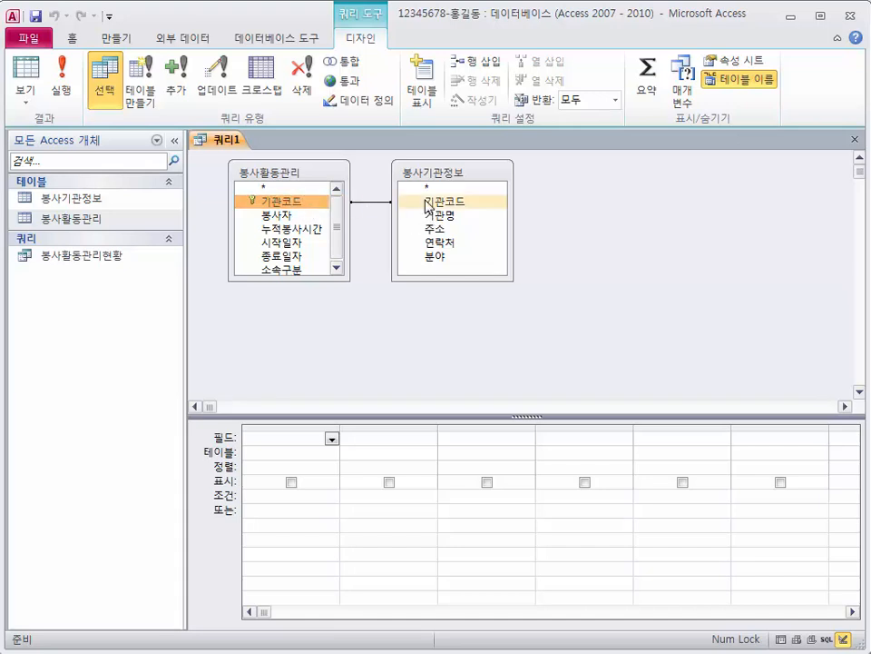
{"action": "double_click", "coordinate": [376, 208]}
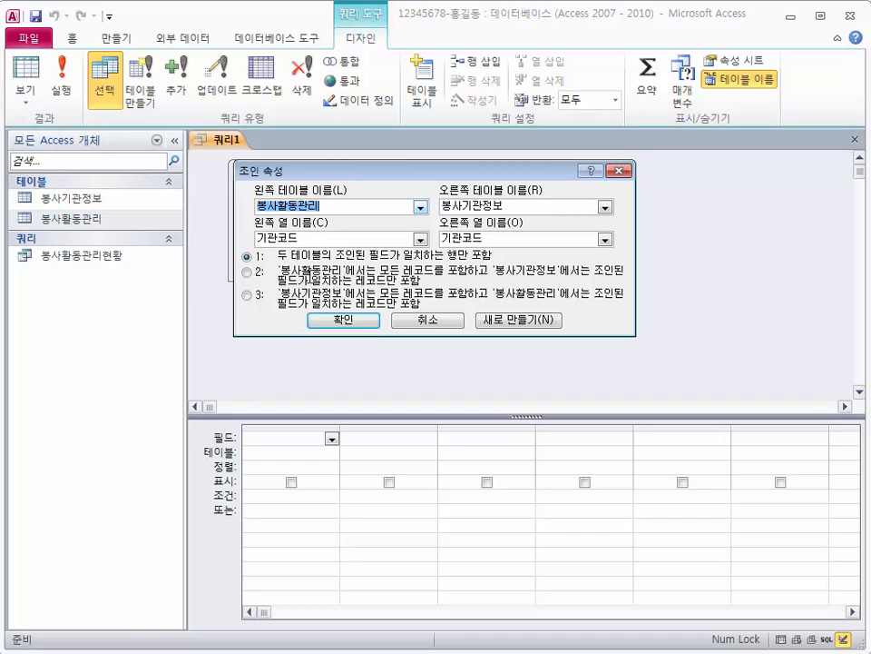
{"action": "left_click", "coordinate": [353, 319]}
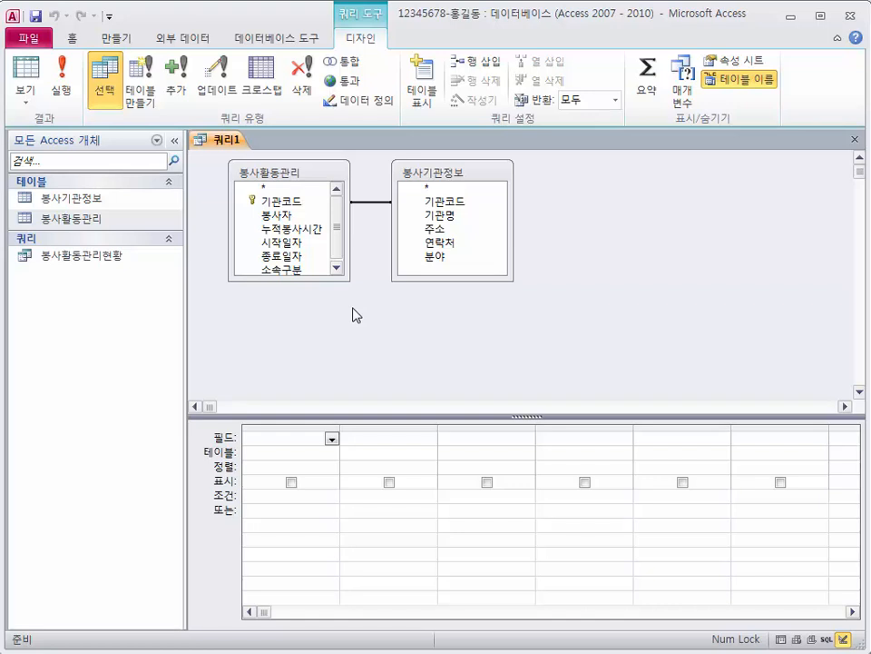
Add 기관명 from 봉사기관정보 and 봉사자, 소속구분, 시작일자 and 종료일자 from 봉사활동관리 to the query grid, in that order
{"action": "left_click", "coordinate": [441, 217]}
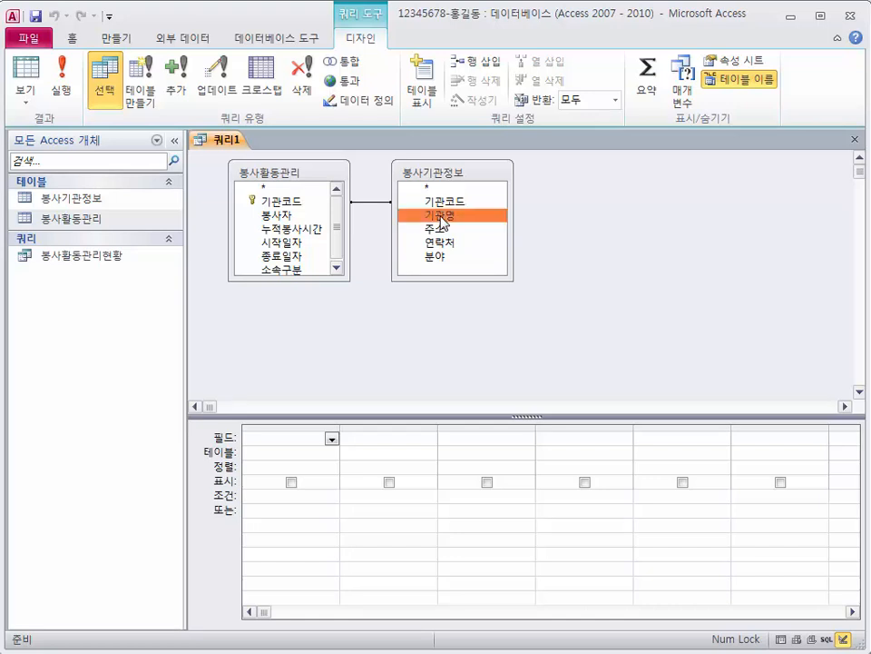
{"action": "double_click", "coordinate": [441, 218]}
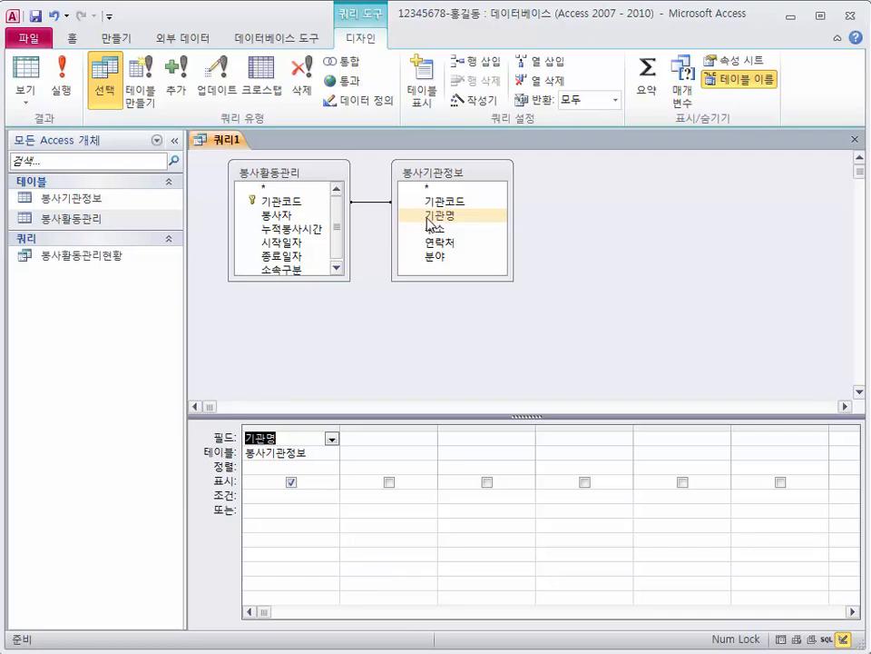
{"action": "double_click", "coordinate": [292, 216]}
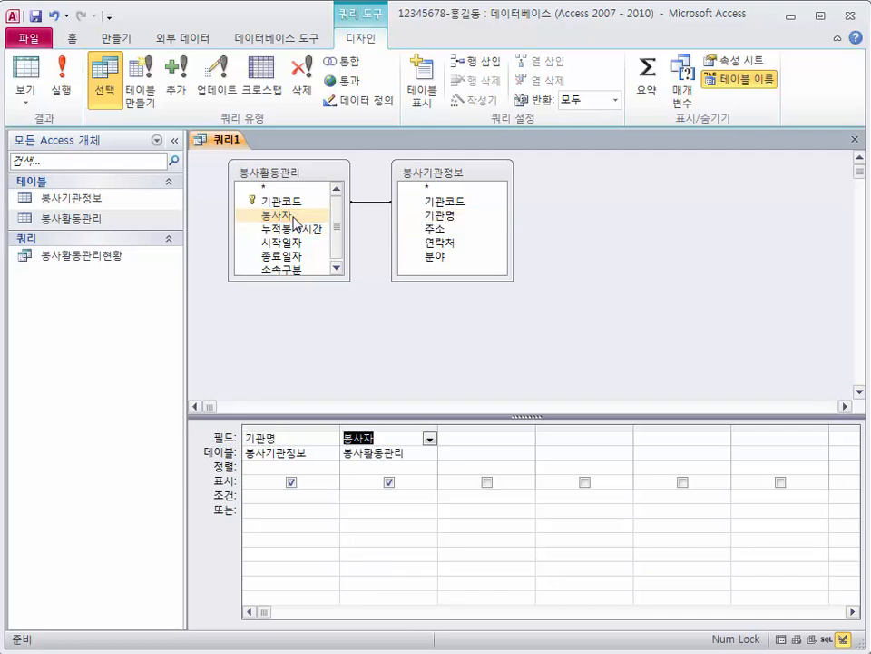
{"action": "double_click", "coordinate": [289, 269]}
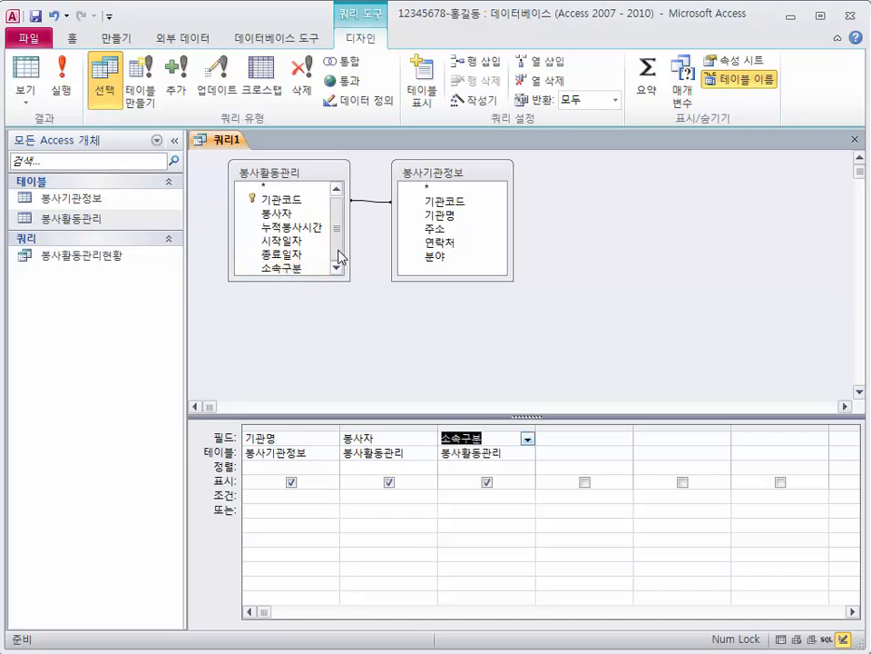
{"action": "left_click", "coordinate": [300, 245]}
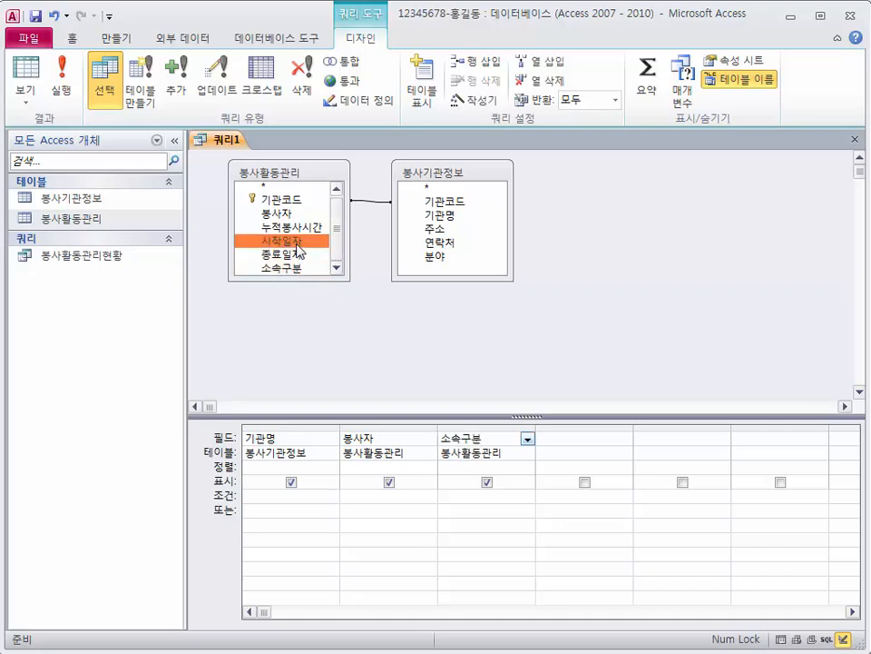
{"action": "double_click", "coordinate": [299, 244]}
{"action": "double_click", "coordinate": [294, 256]}
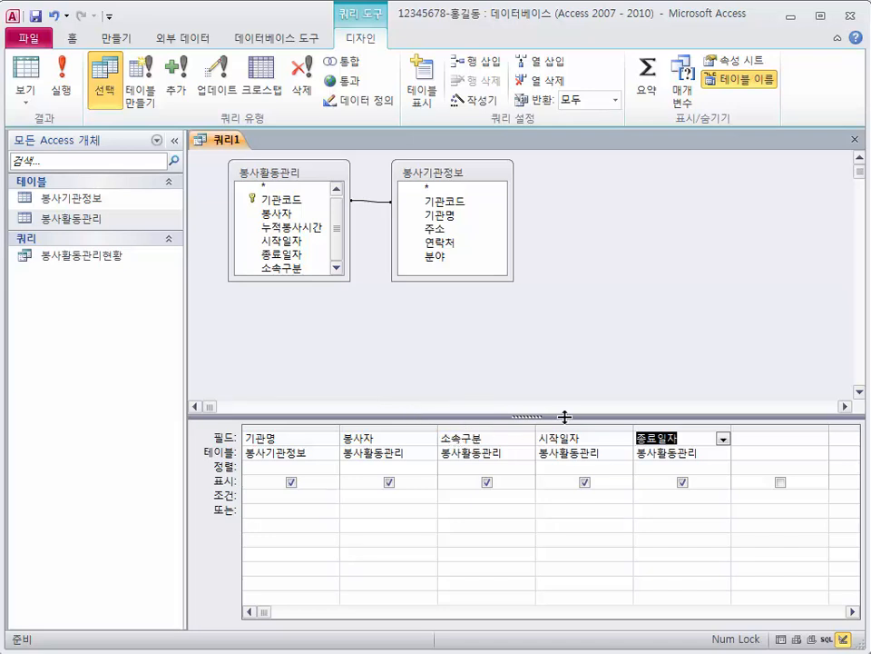
Add 분야 from 봉사기관정보 as a sixth, non-displayed query column with the criterion *시설
{"action": "left_click", "coordinate": [760, 437]}
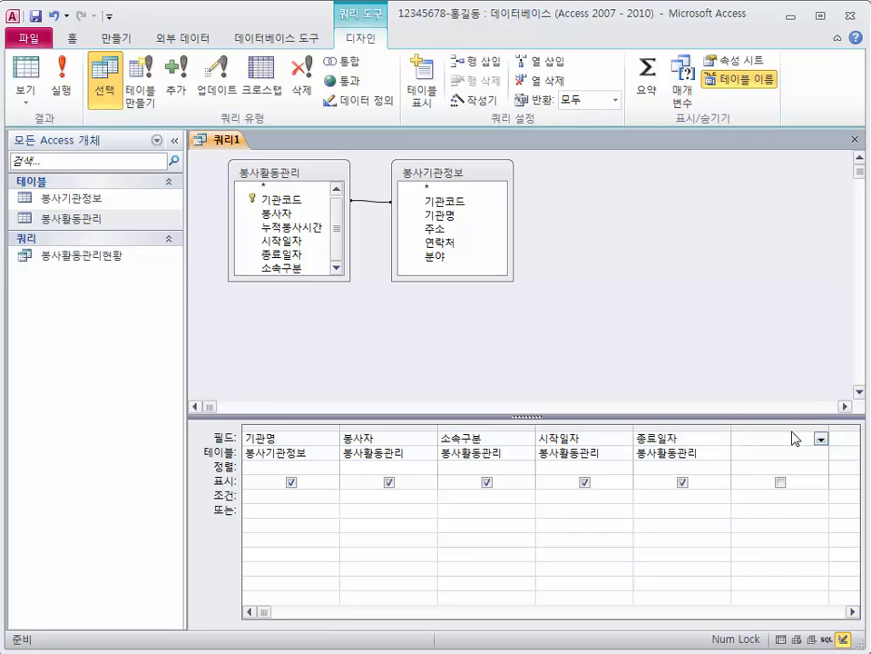
{"action": "left_click", "coordinate": [441, 257]}
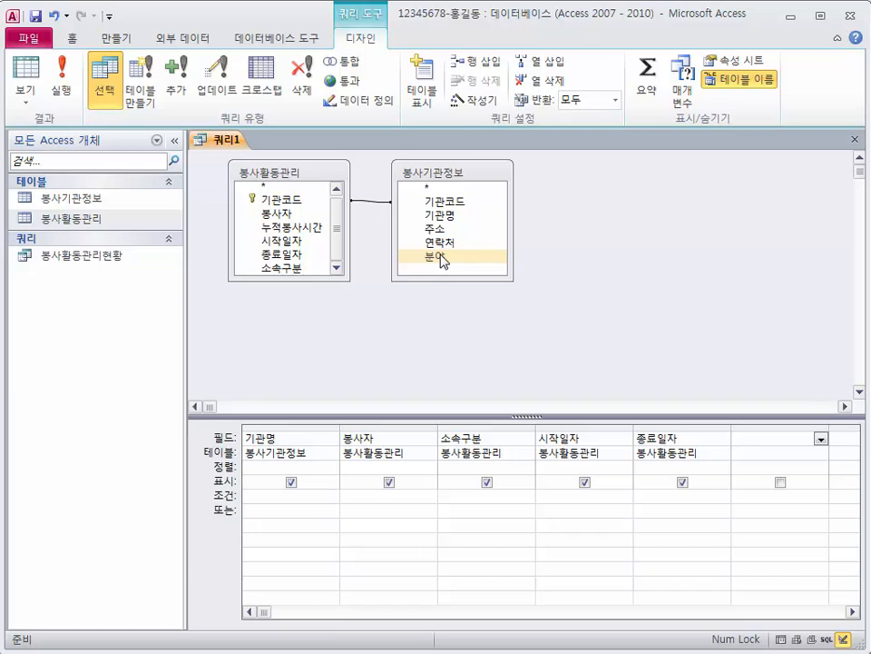
{"action": "left_click_drag", "start_coordinate": [441, 256], "coordinate": [761, 436]}
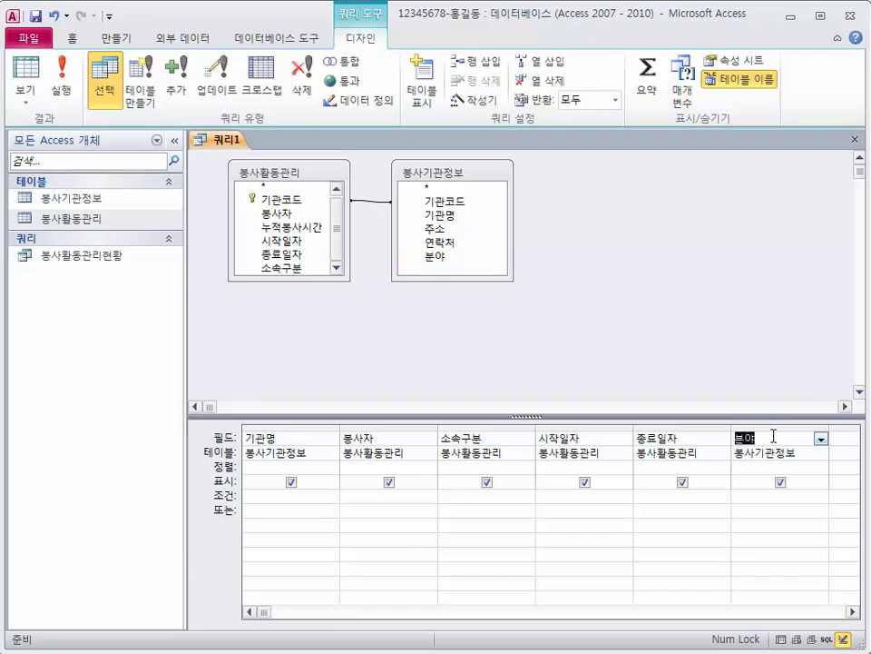
{"action": "left_click", "coordinate": [781, 483]}
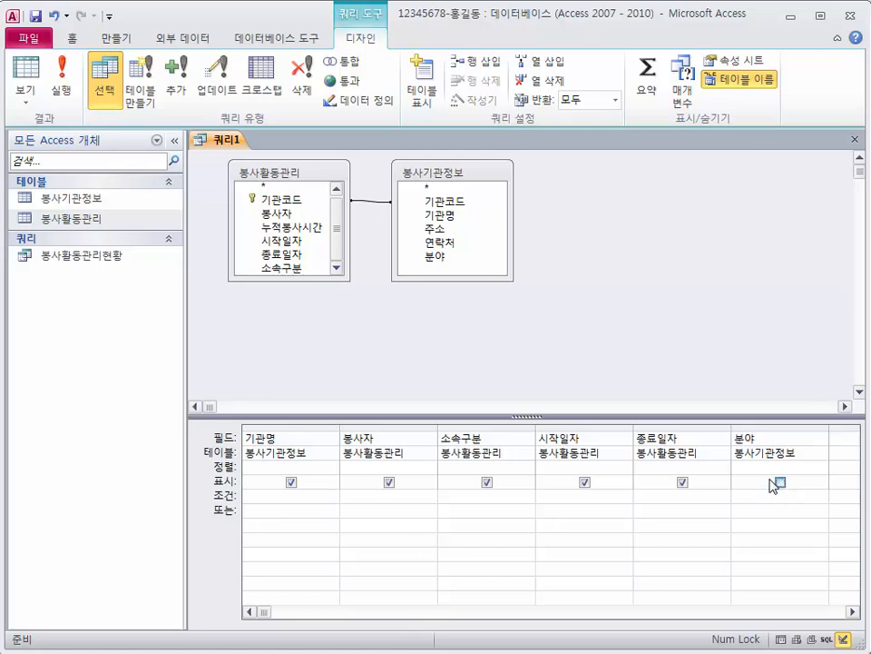
{"action": "left_click", "coordinate": [759, 494]}
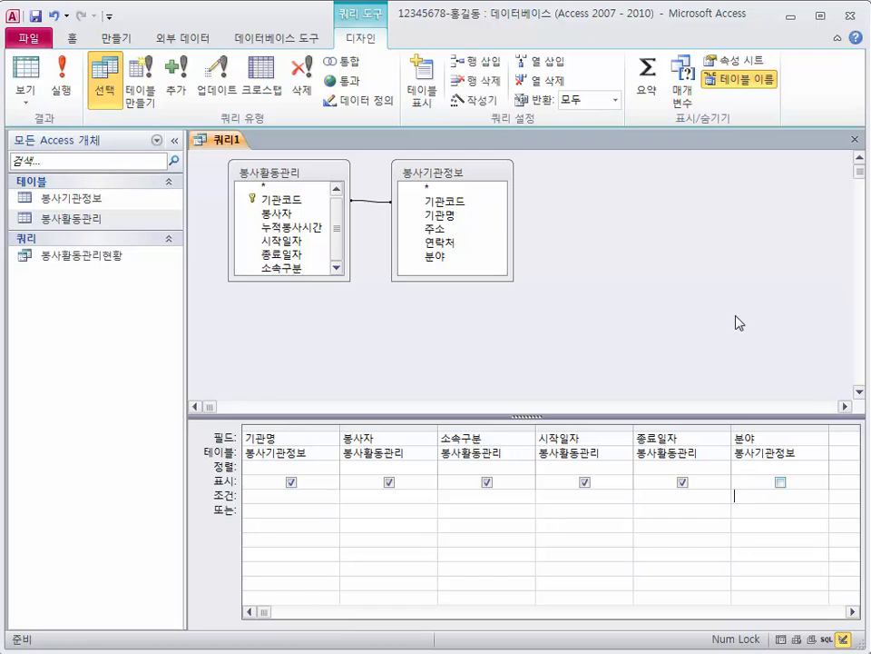
{"action": "type", "text": "*"}
{"action": "type", "text": "ㅅㅣ설"}
{"action": "key", "text": "Tab"}
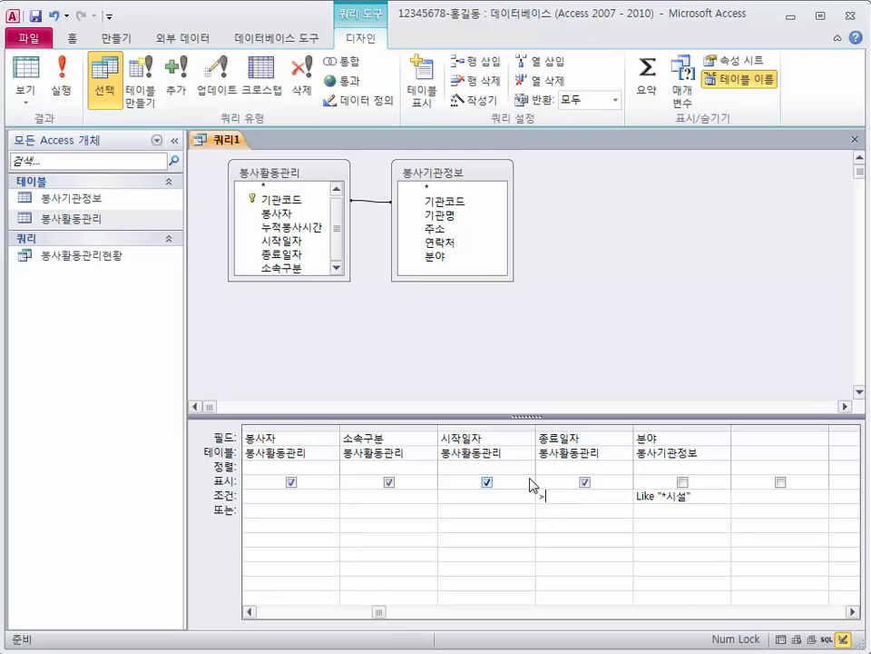
Set the criterion of the 종료일자 column to >=2014-6-1
{"action": "type", "text": ">=2014-6-1"}
{"action": "key", "text": "Tab"}
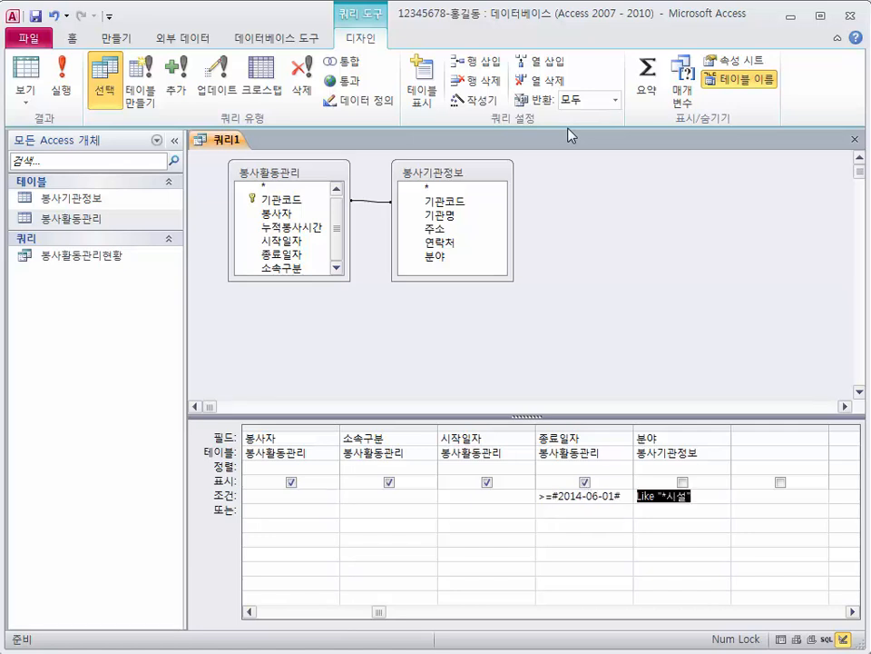
{"action": "left_click", "coordinate": [622, 496]}
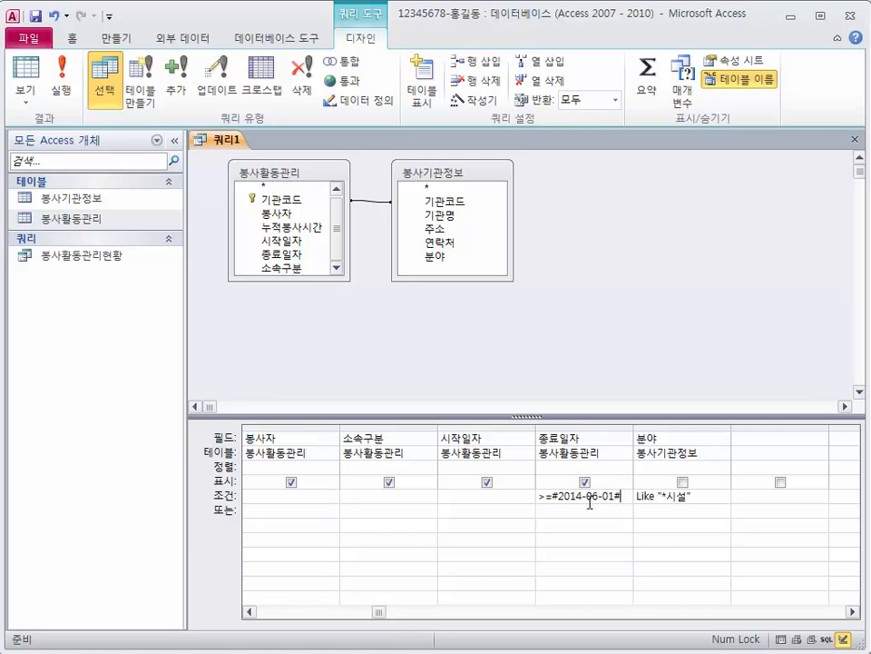
Sort the 봉사자 column in ascending order (오름차순) and run the query
{"action": "left_click", "coordinate": [283, 469]}
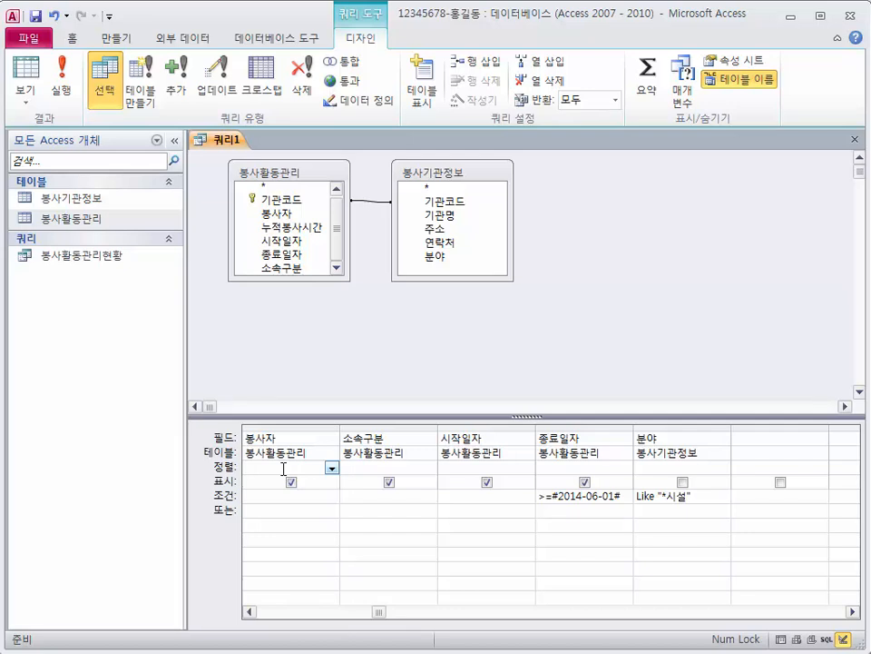
{"action": "left_click", "coordinate": [333, 469]}
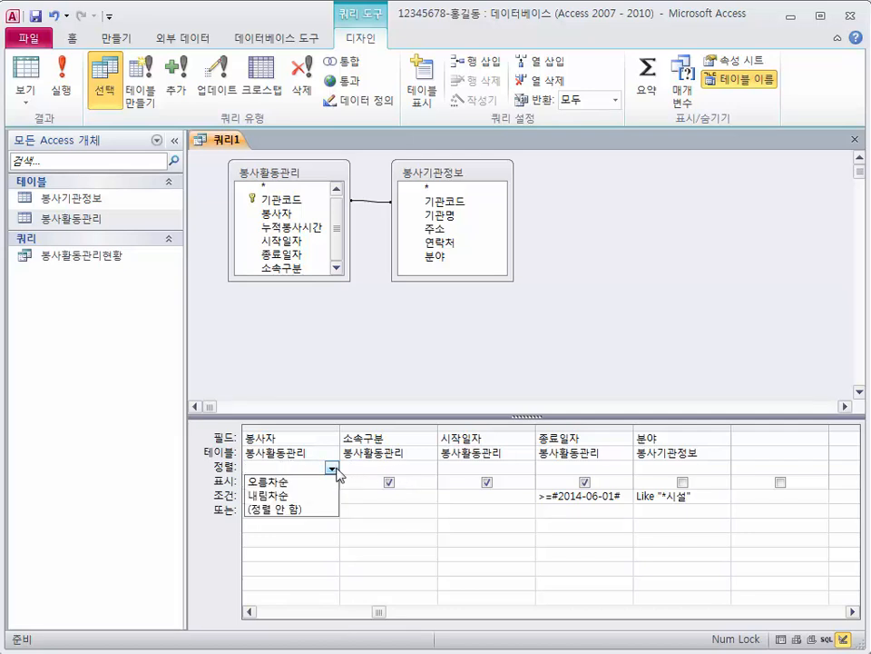
{"action": "left_click", "coordinate": [324, 482]}
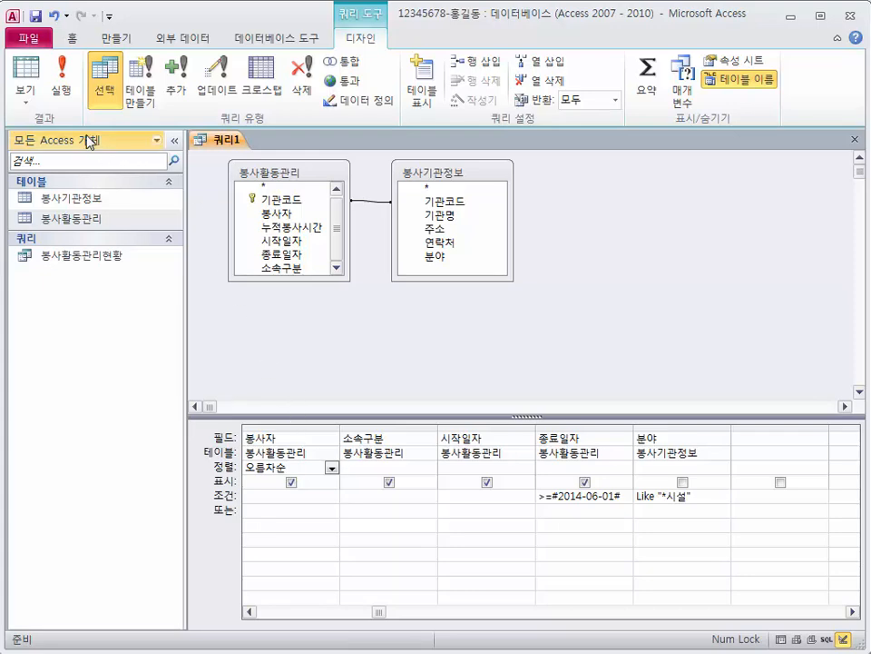
{"action": "left_click", "coordinate": [68, 90]}
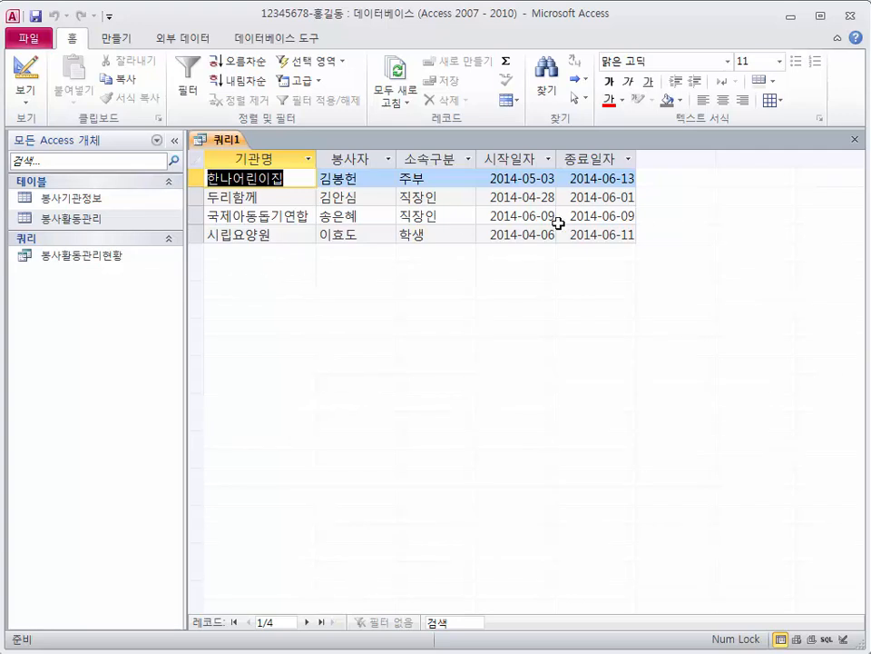
Close the query and save it under the name 봉사활동관리현황 분석
{"action": "left_click", "coordinate": [854, 139]}
{"action": "left_click", "coordinate": [329, 261]}
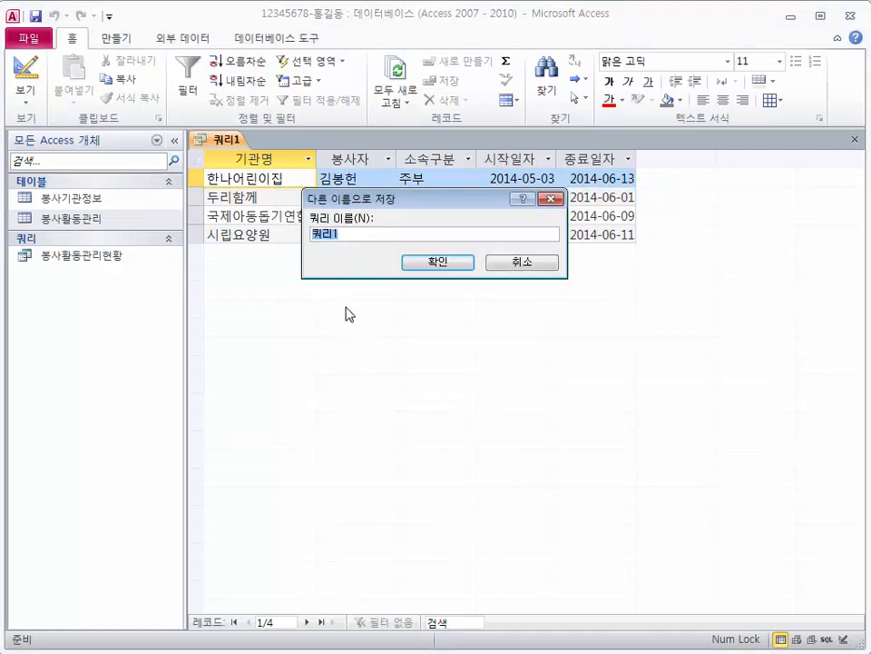
{"action": "type", "text": "봉사활동관"}
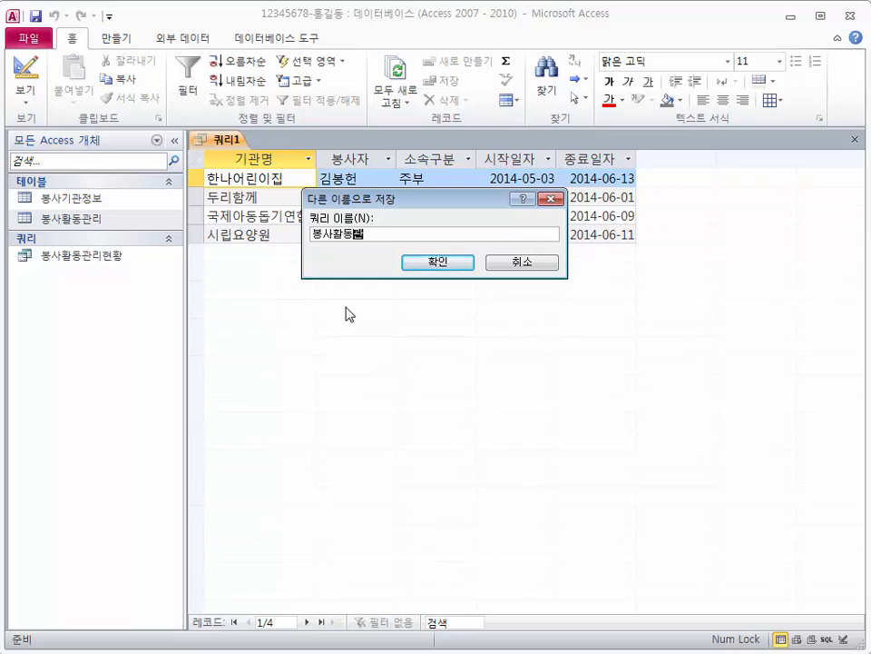
{"action": "type", "text": "리현황 분서"}
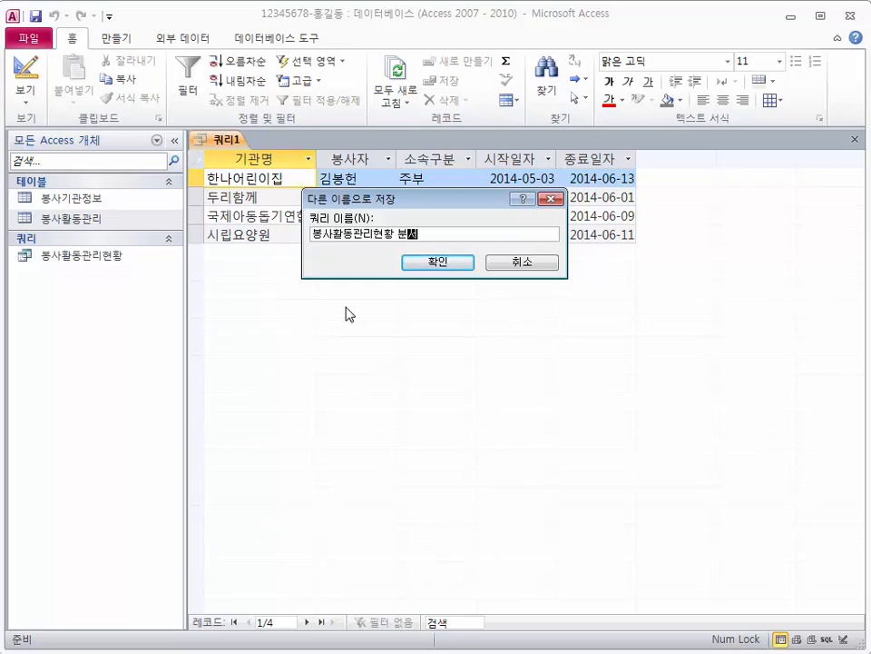
{"action": "type", "text": "ㄱ"}
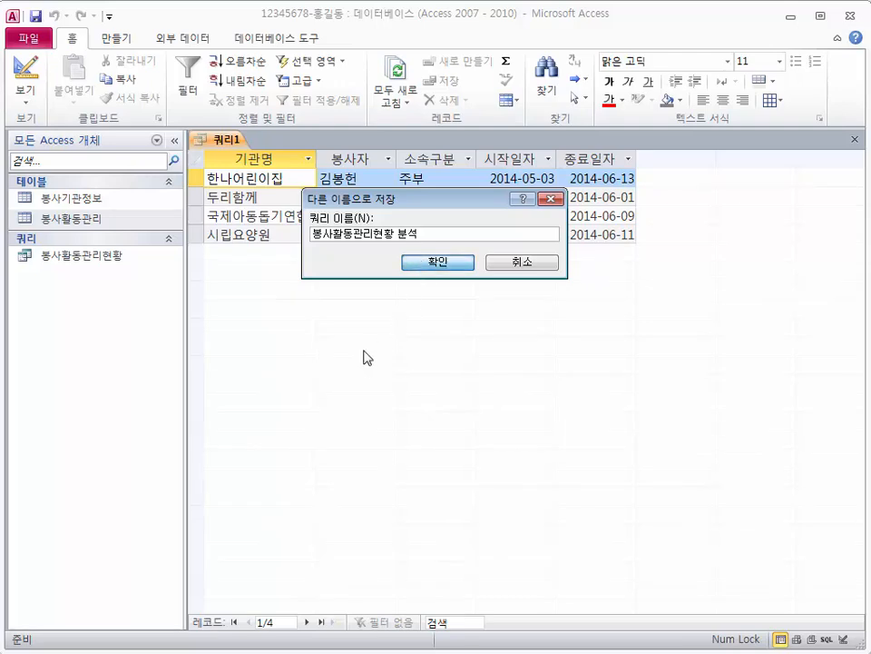
{"action": "left_click", "coordinate": [434, 264]}
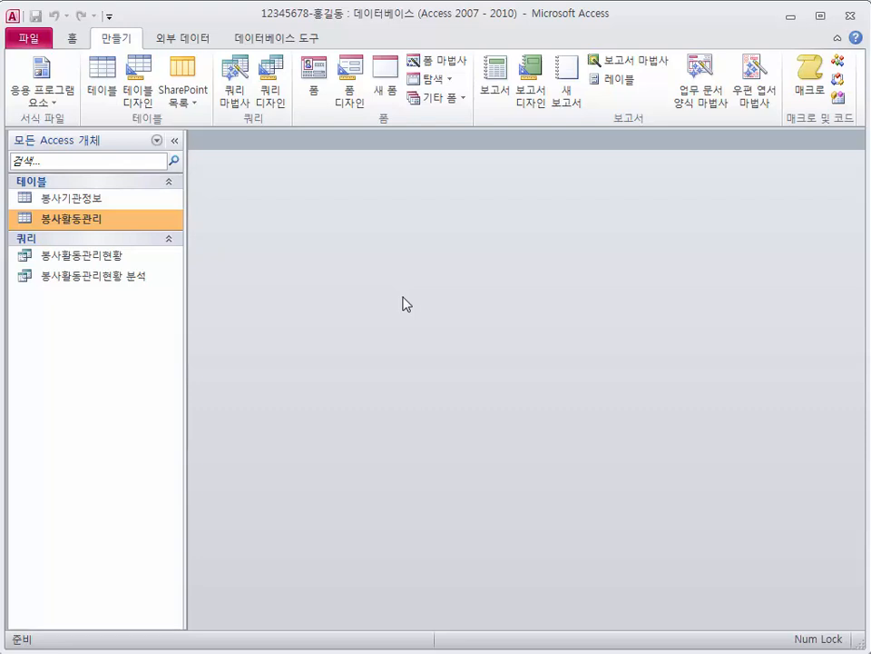
Start the Report Wizard and choose the 봉사활동관리현황 query as the report's source
{"action": "left_click", "coordinate": [638, 184]}
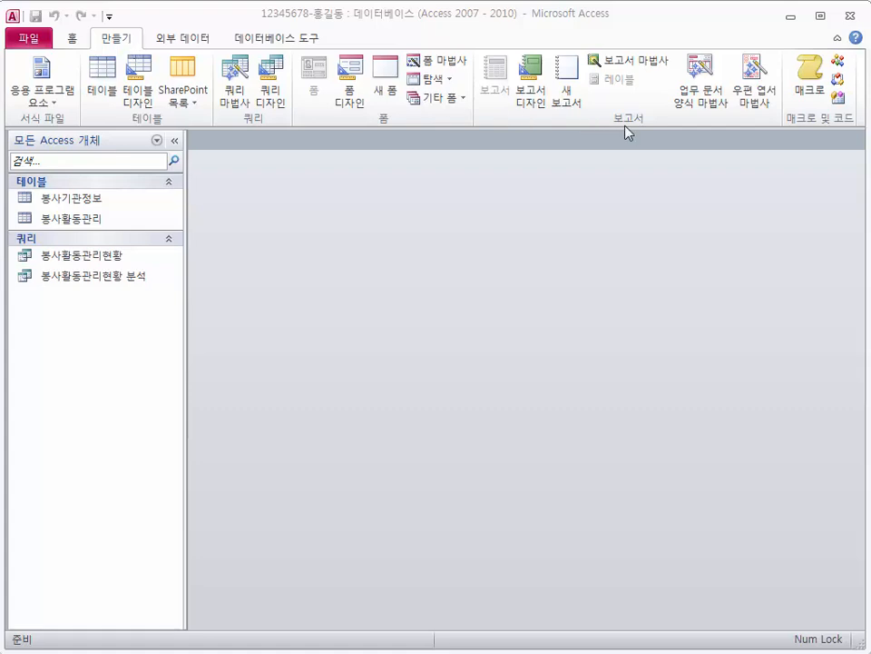
{"action": "left_click", "coordinate": [634, 63]}
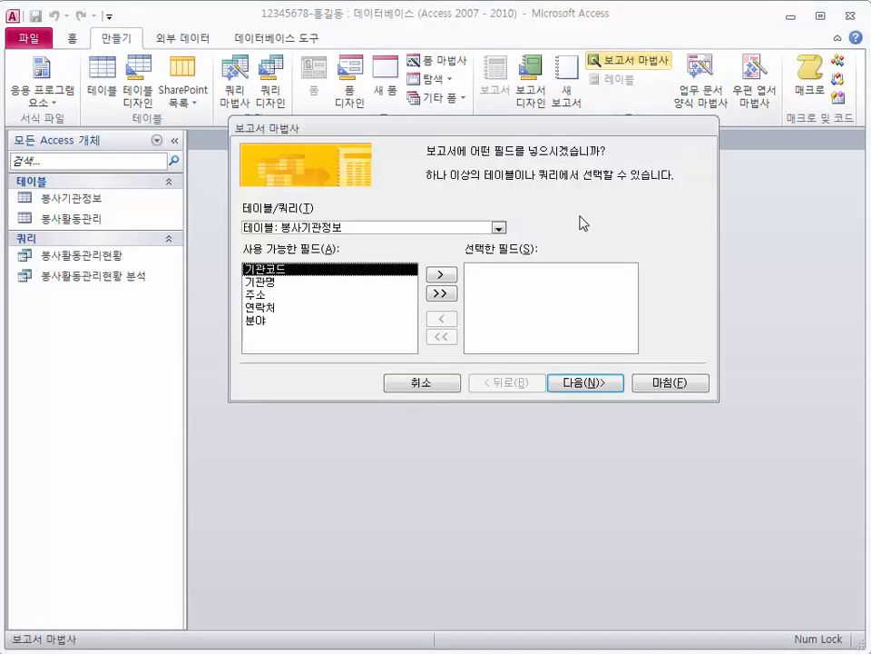
{"action": "left_click", "coordinate": [497, 229]}
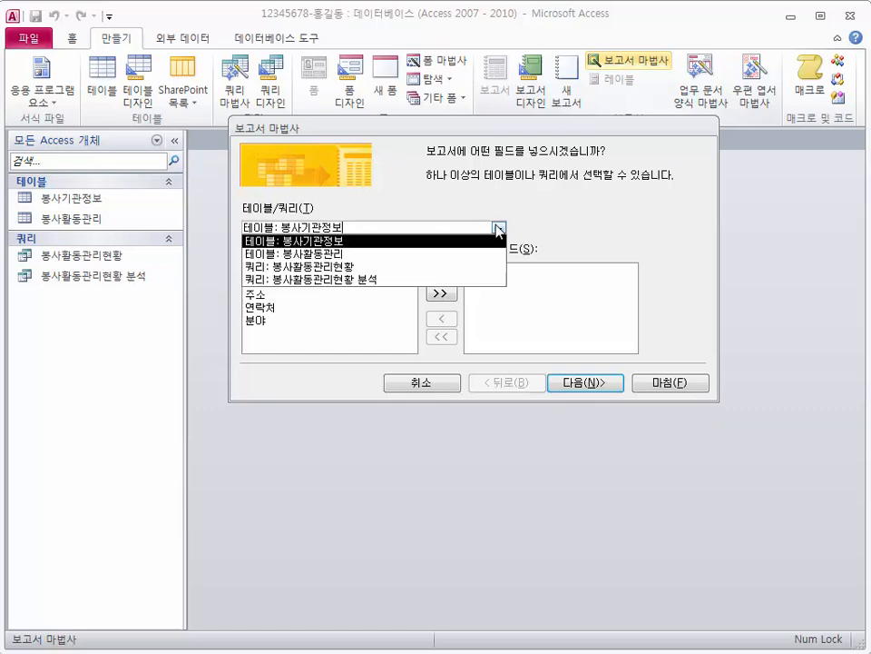
{"action": "left_click", "coordinate": [437, 267]}
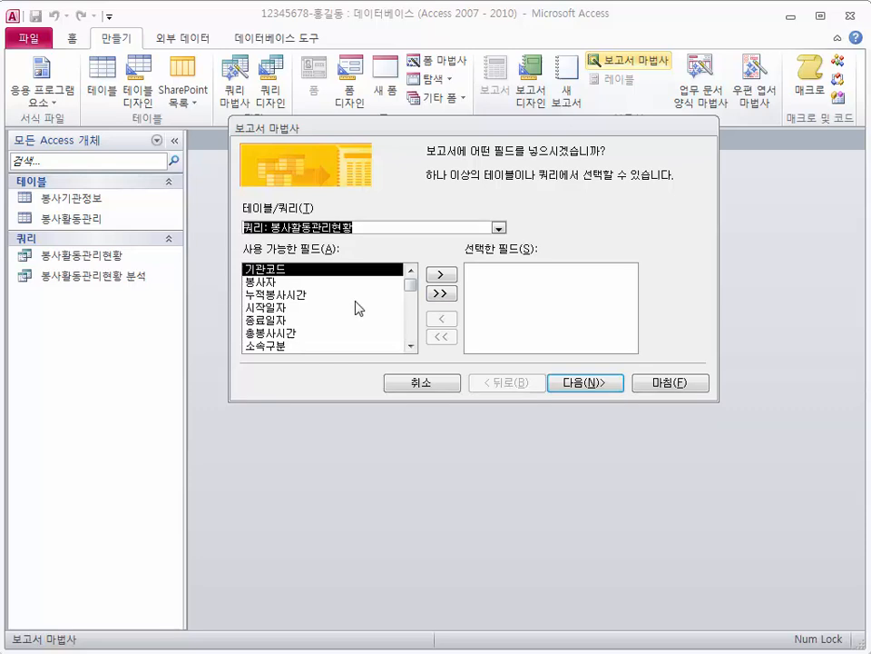
Select the report fields 시작일자, 종료일자, 봉사자, 소속구분, 확인서발급 and 총봉사시간, in that order
{"action": "double_click", "coordinate": [295, 308]}
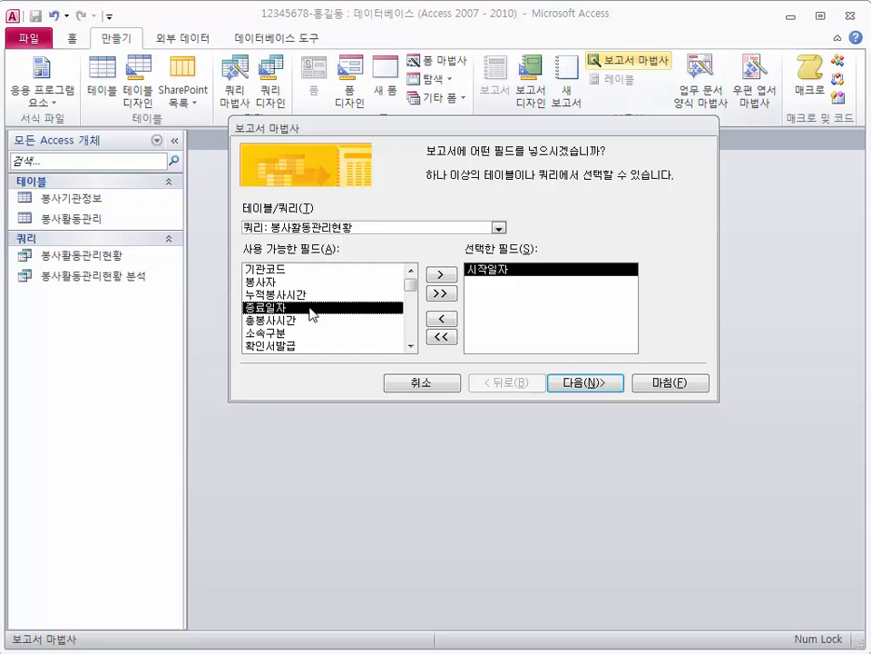
{"action": "double_click", "coordinate": [311, 309]}
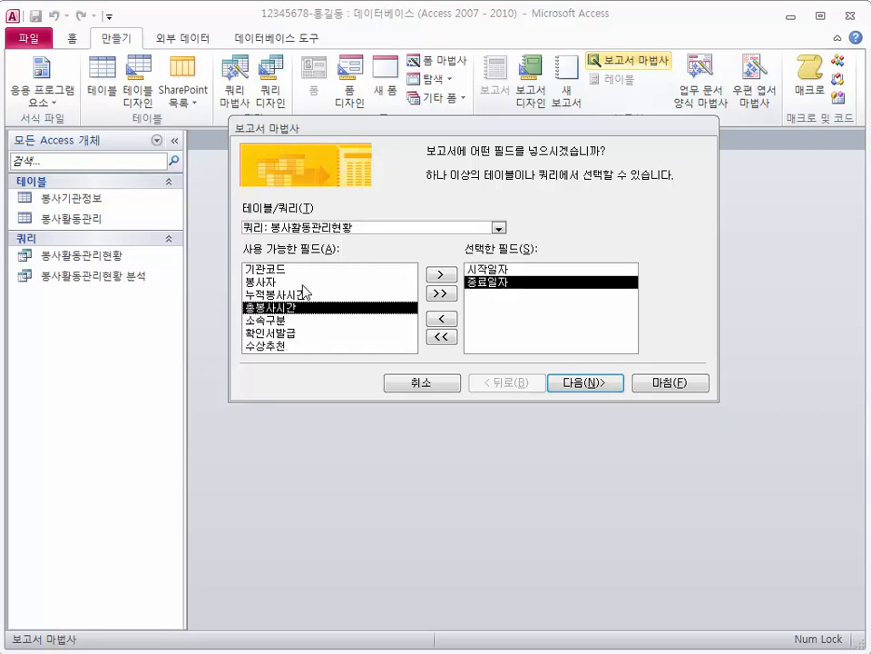
{"action": "double_click", "coordinate": [306, 283]}
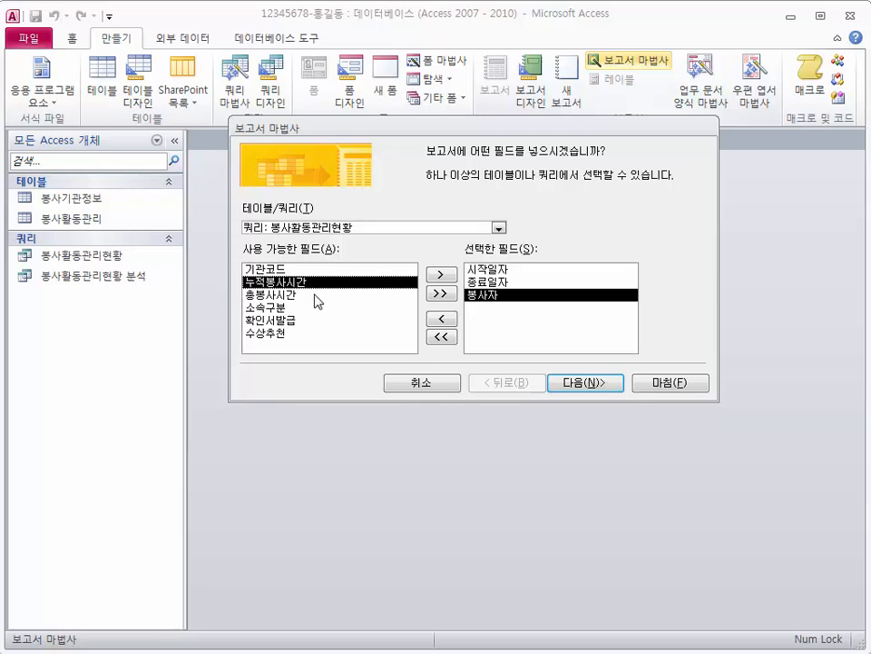
{"action": "left_click", "coordinate": [306, 309]}
{"action": "double_click", "coordinate": [306, 309]}
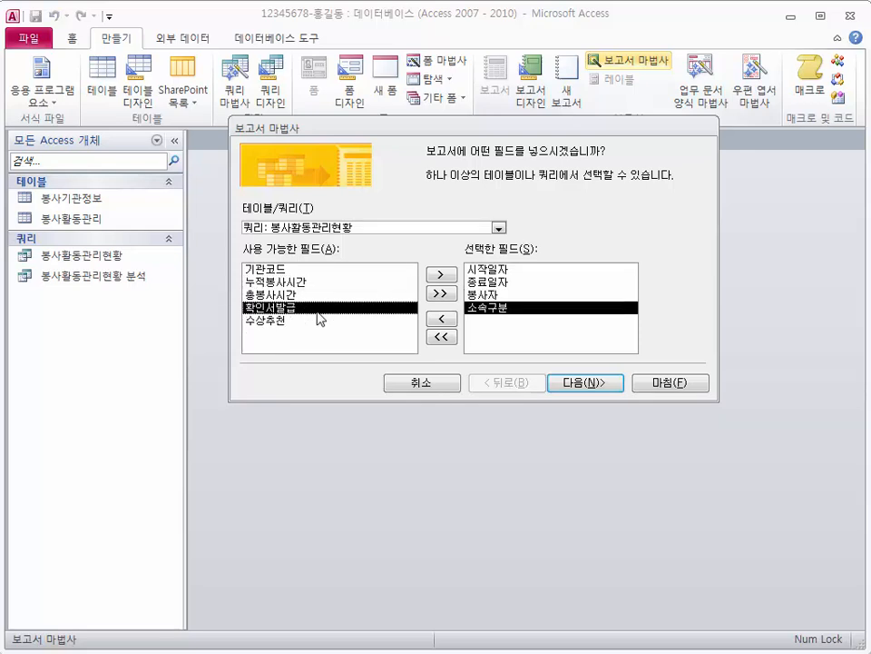
{"action": "double_click", "coordinate": [322, 309]}
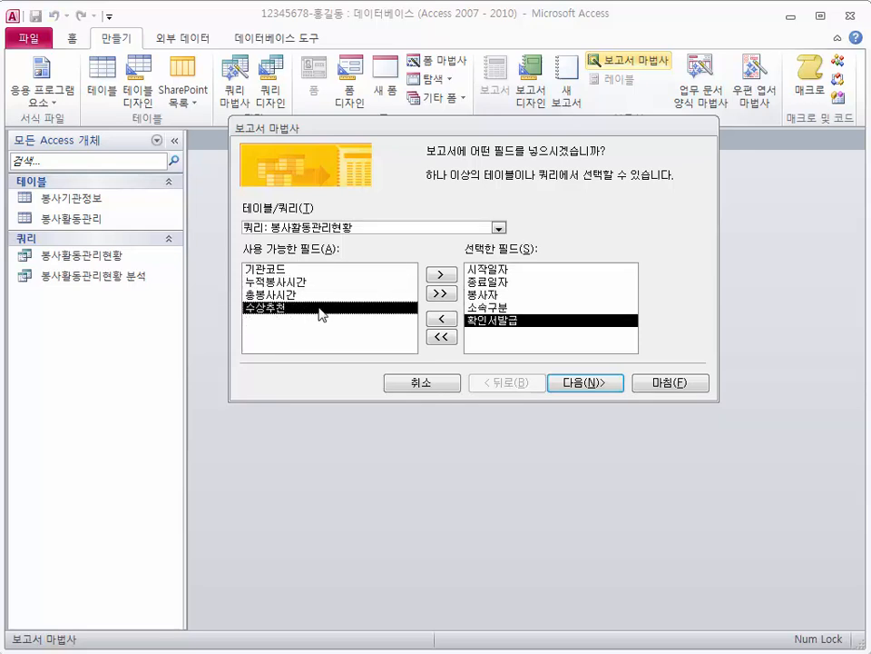
{"action": "double_click", "coordinate": [325, 296]}
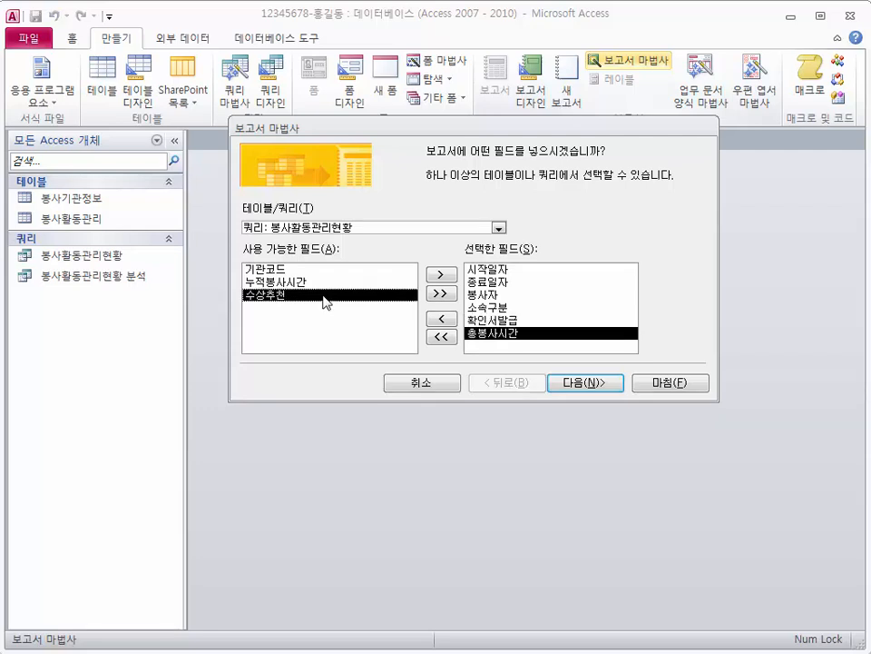
Continue to the report's grouping levels and add 시작일자 as a grouping level
{"action": "left_click", "coordinate": [569, 383]}
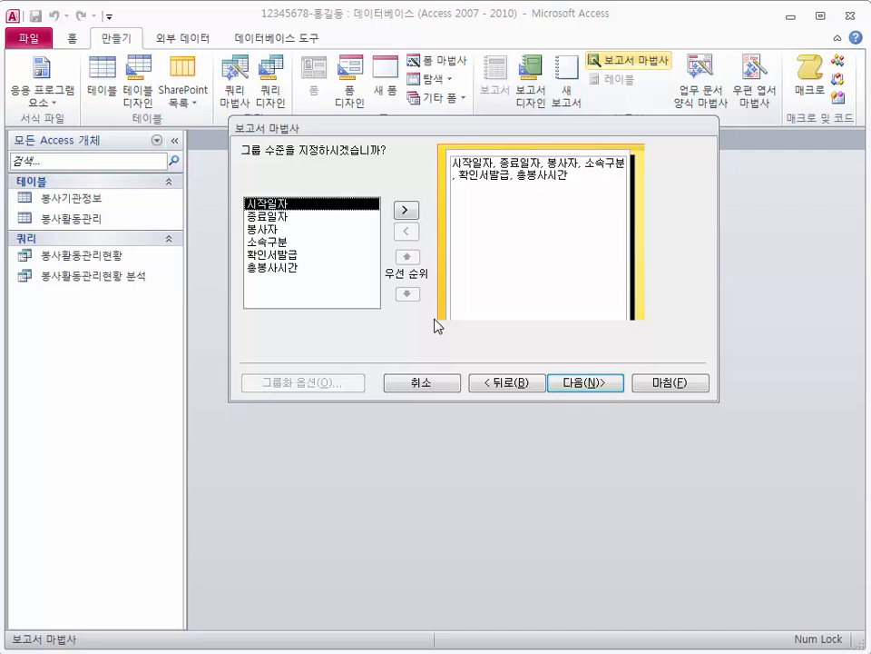
{"action": "double_click", "coordinate": [327, 207]}
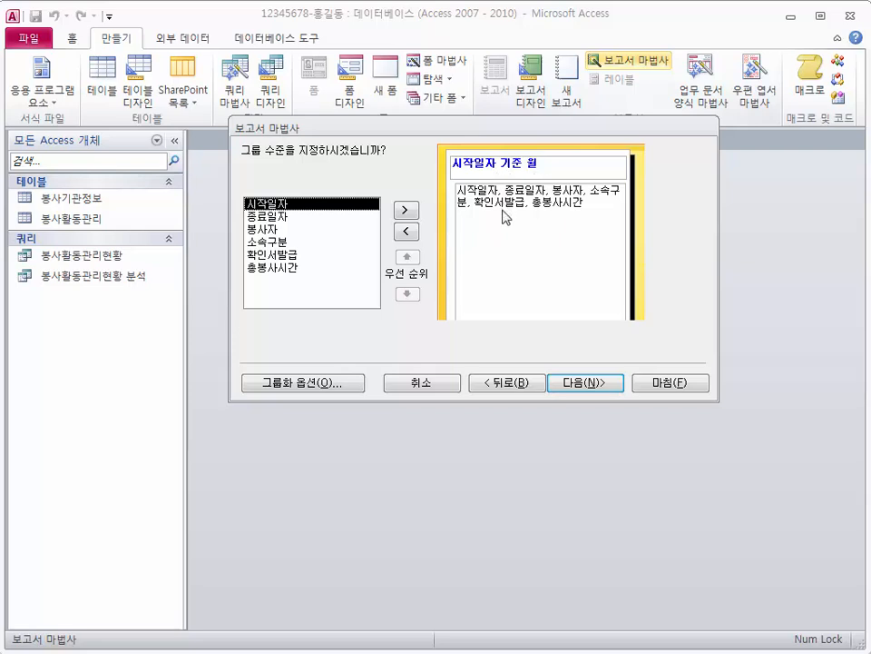
Continue to the report's sorting options and sort the detail records by 종료일자 in ascending order
{"action": "left_click", "coordinate": [567, 383]}
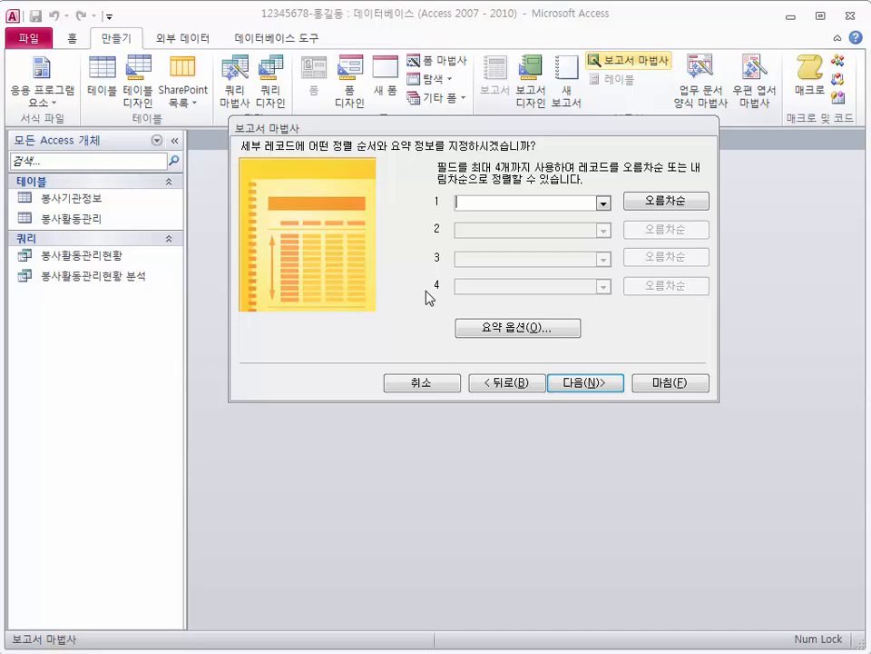
{"action": "left_click", "coordinate": [604, 204]}
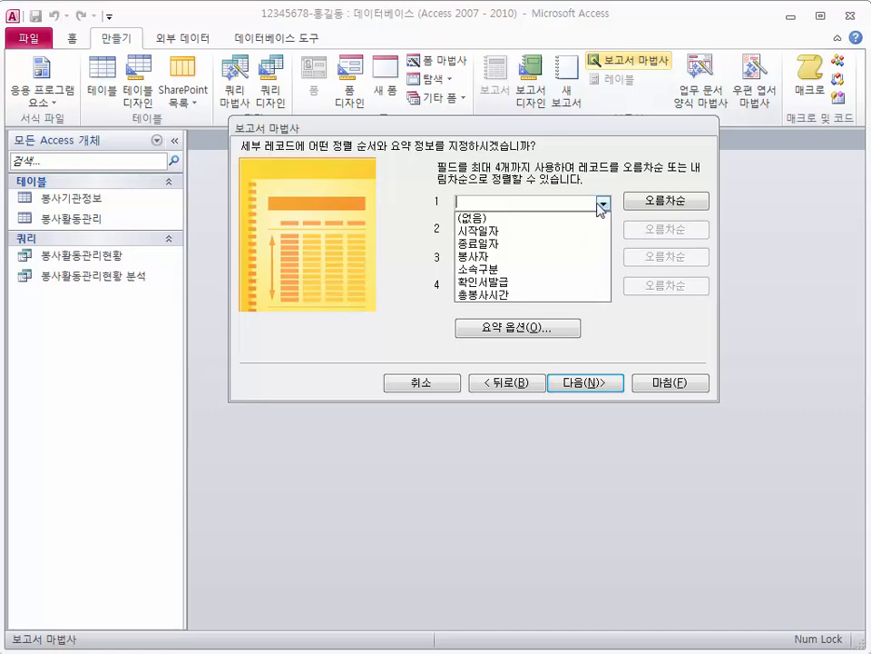
{"action": "left_click", "coordinate": [521, 244]}
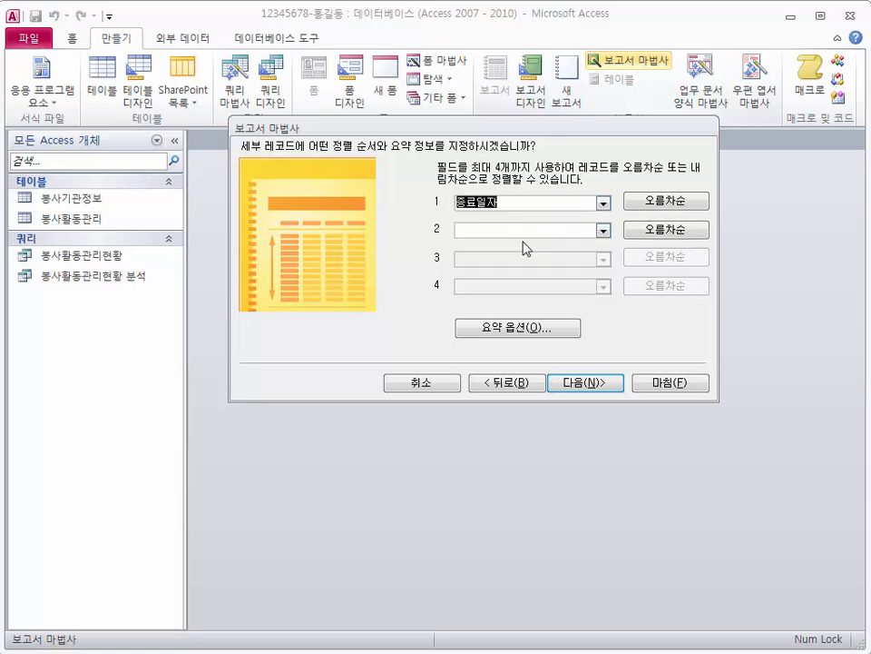
{"action": "left_click", "coordinate": [659, 208]}
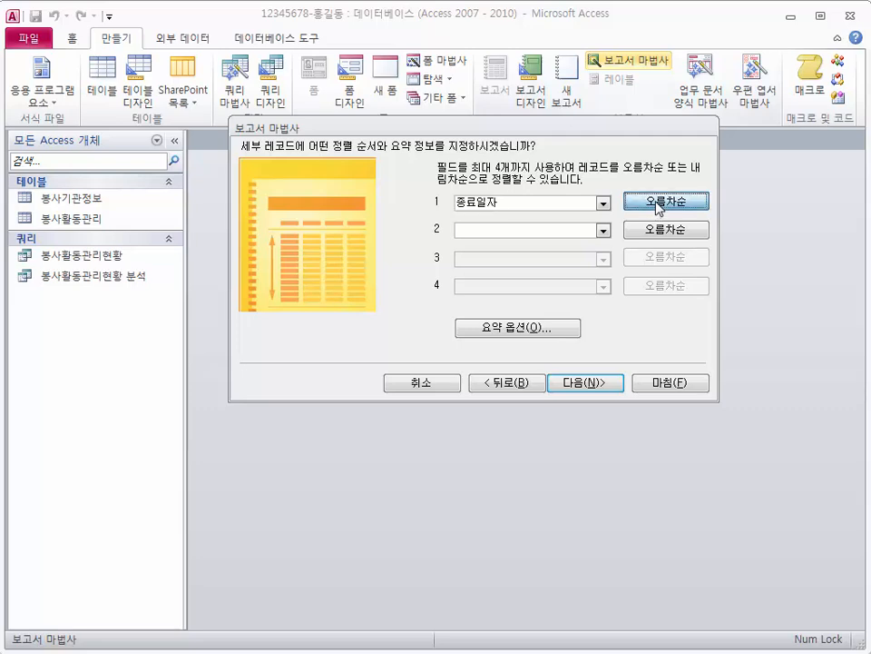
{"action": "left_click", "coordinate": [658, 204]}
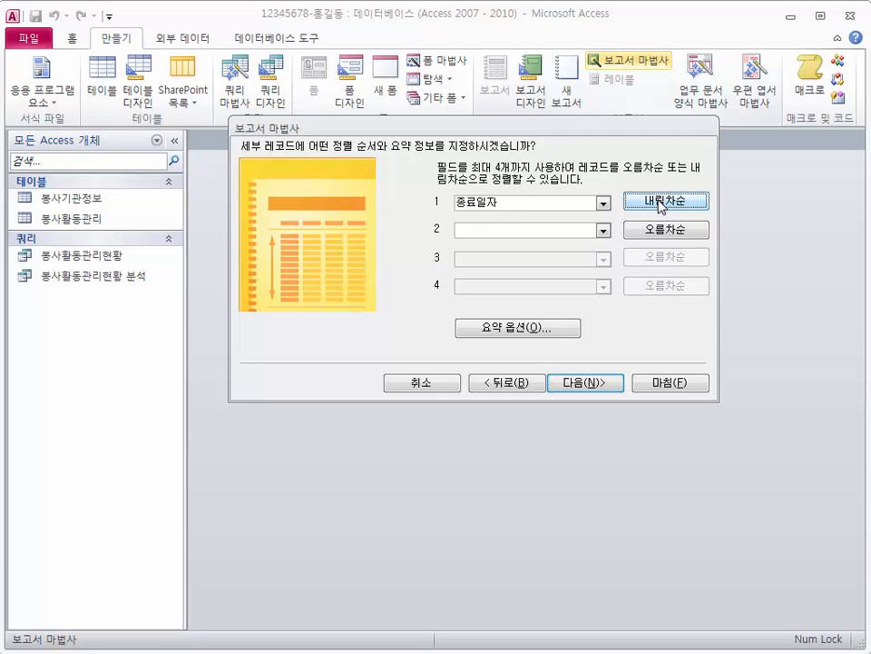
{"action": "left_click", "coordinate": [660, 204]}
Add a summary option that calculates the sum (합계) of 총봉사시간
{"action": "left_click", "coordinate": [530, 329]}
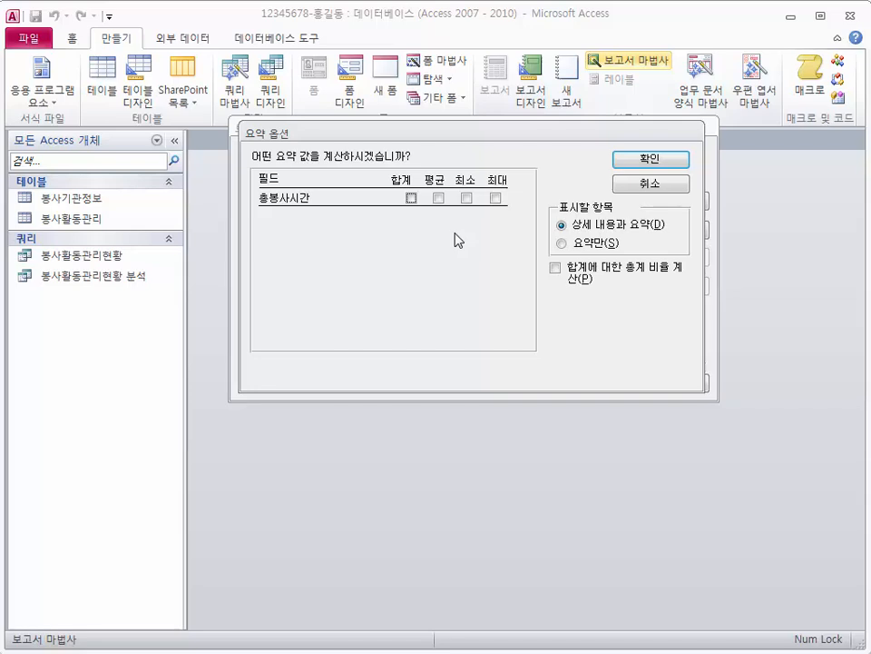
{"action": "left_click", "coordinate": [411, 198]}
{"action": "left_click", "coordinate": [641, 163]}
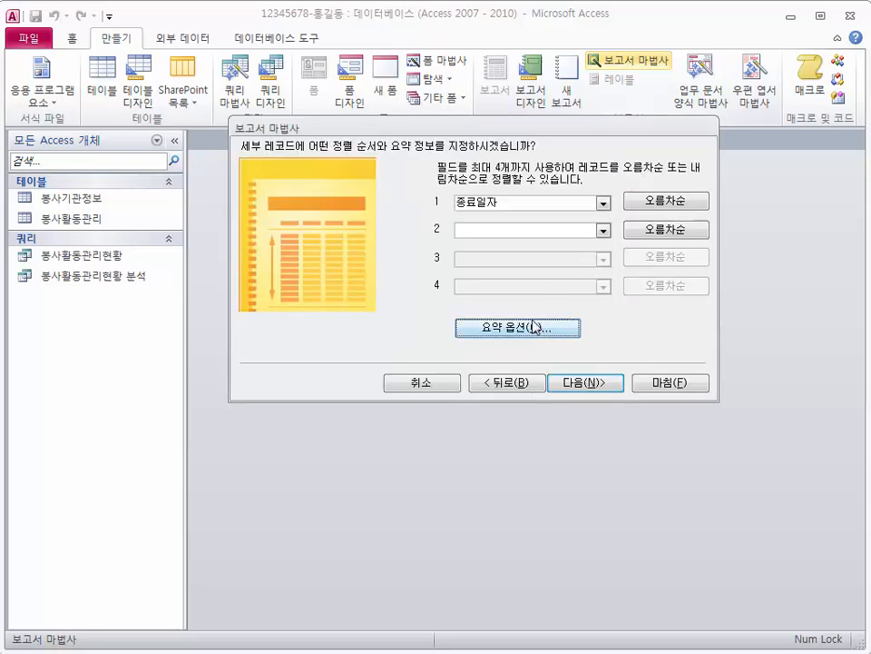
Accept the default layout, title the report 봉사활동관리현황 보고서, and finish in design view with the property sheet closed
{"action": "left_click", "coordinate": [579, 381]}
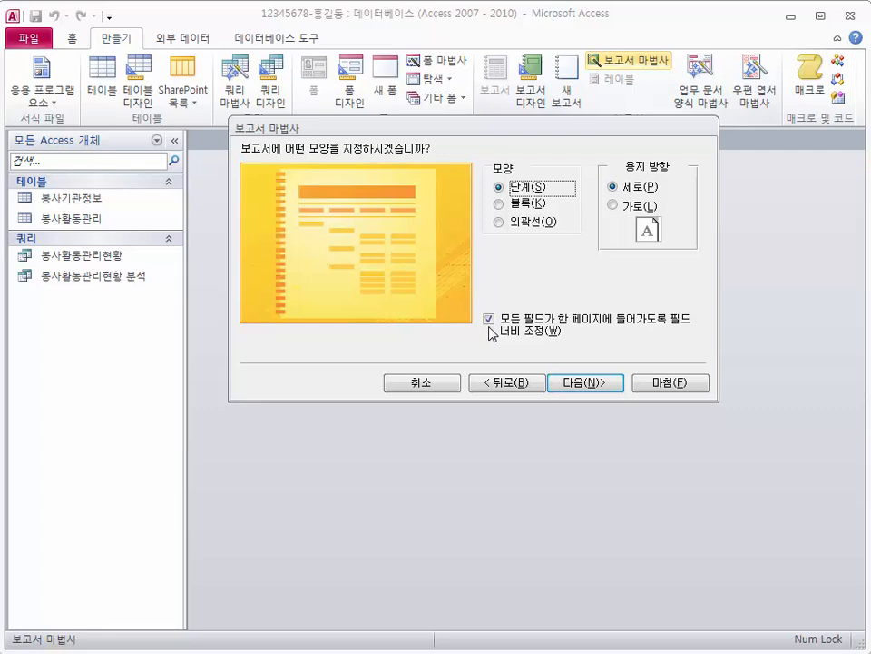
{"action": "left_click", "coordinate": [577, 383]}
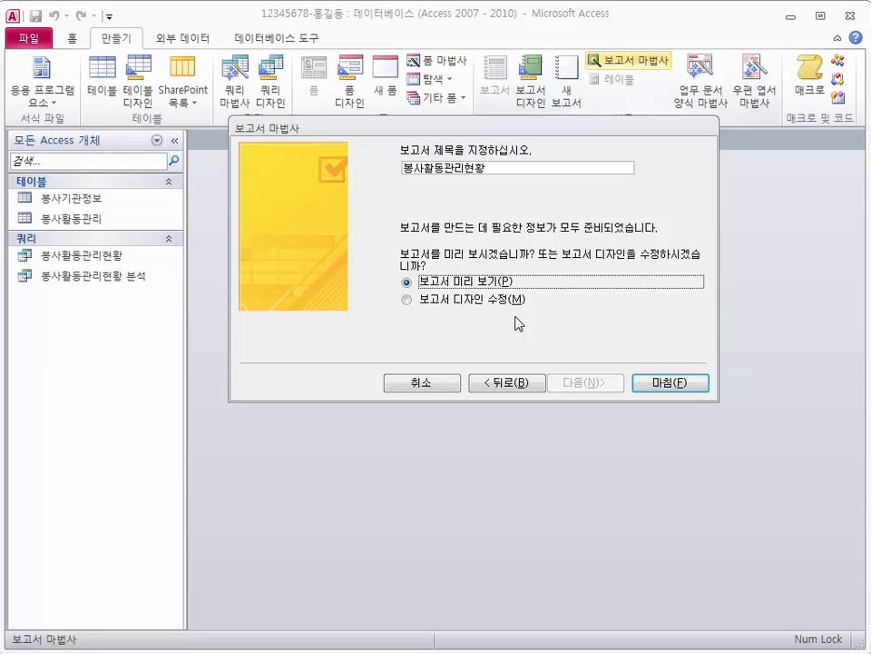
{"action": "left_click", "coordinate": [511, 170]}
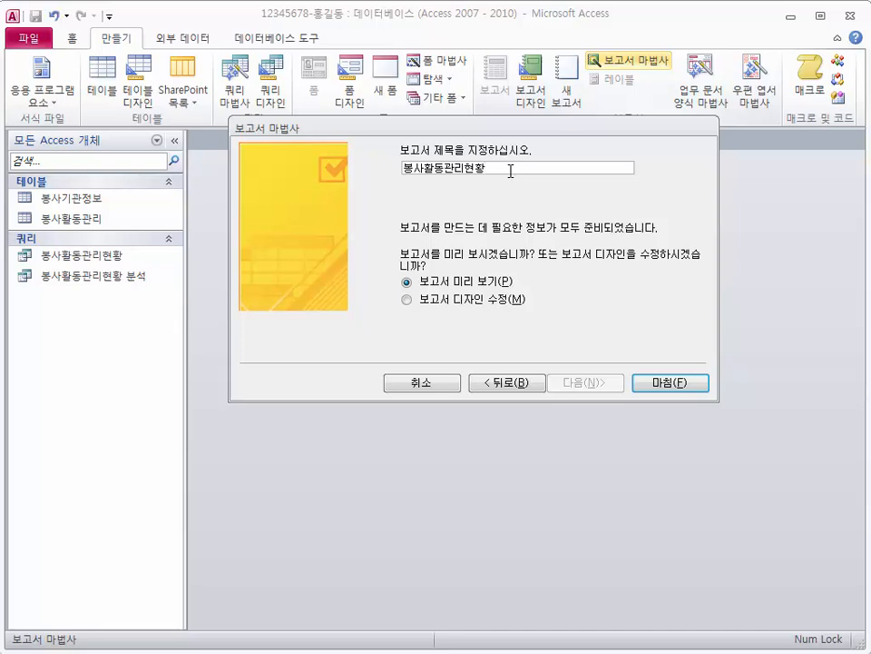
{"action": "type", "text": "보고서"}
{"action": "left_click", "coordinate": [448, 305]}
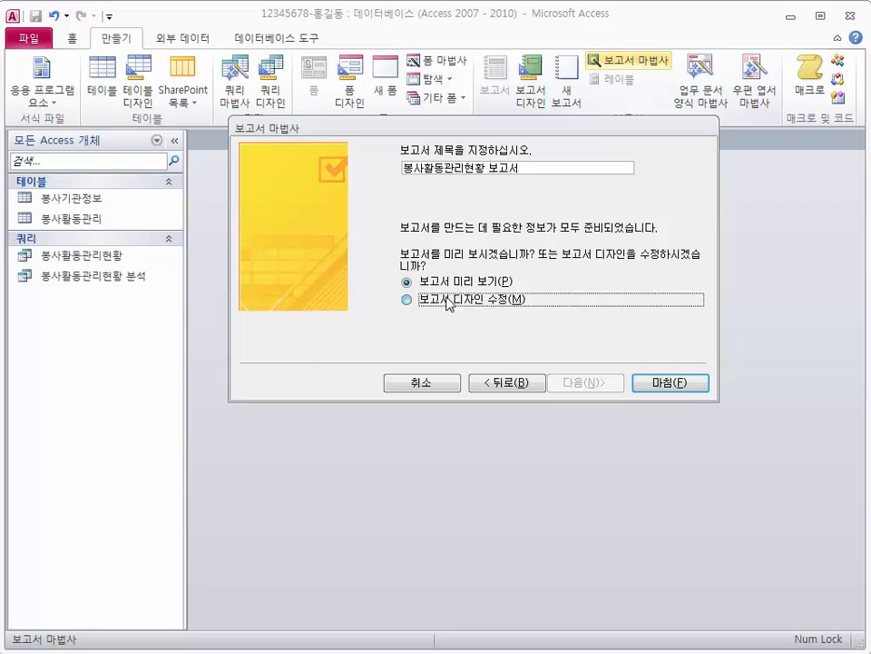
{"action": "left_click", "coordinate": [649, 389]}
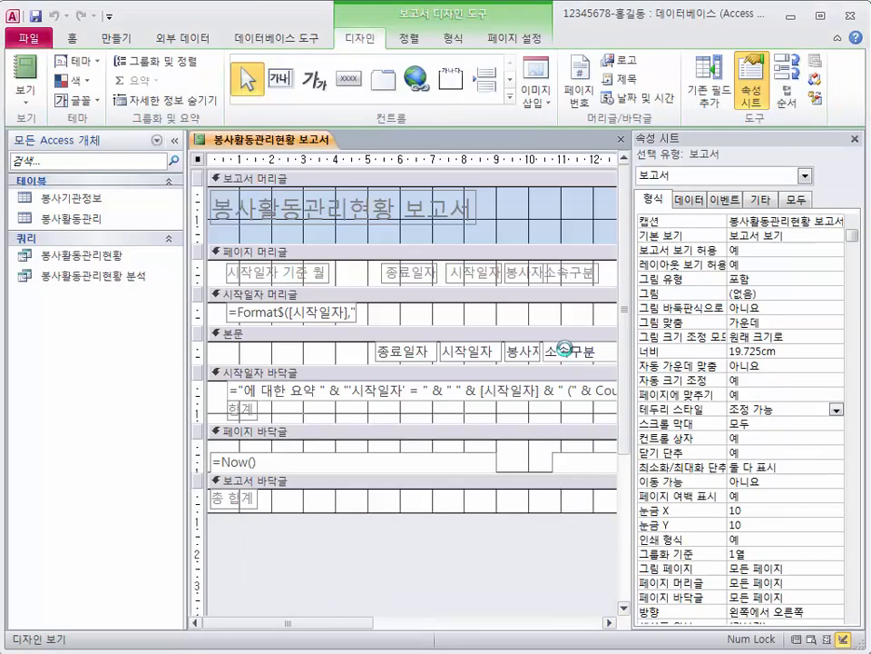
{"action": "left_click", "coordinate": [854, 139]}
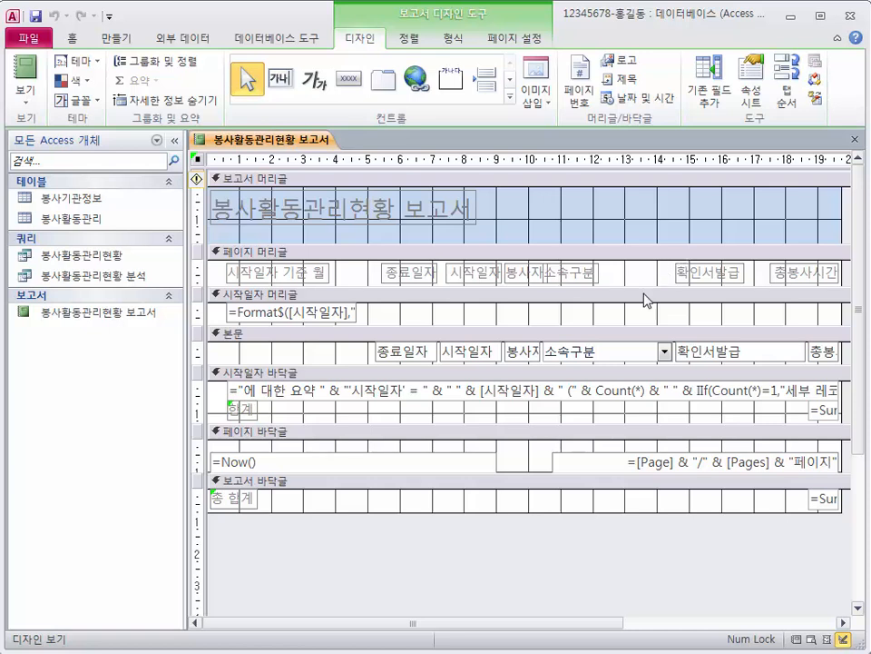
Delete the summary text box from the 시작일자 footer and the page number text box from the page footer
{"action": "left_click", "coordinate": [513, 394]}
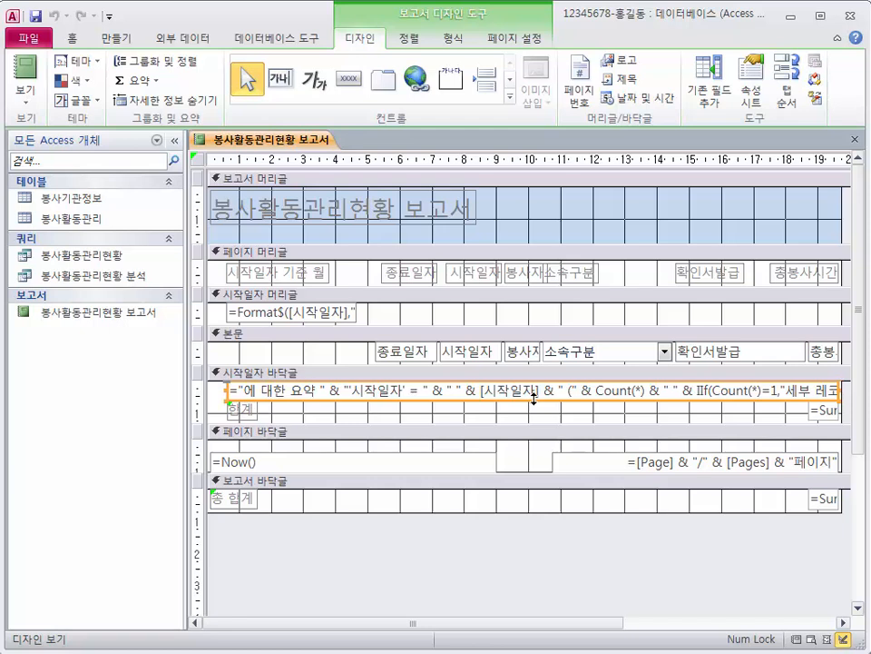
{"action": "key", "text": "Delete"}
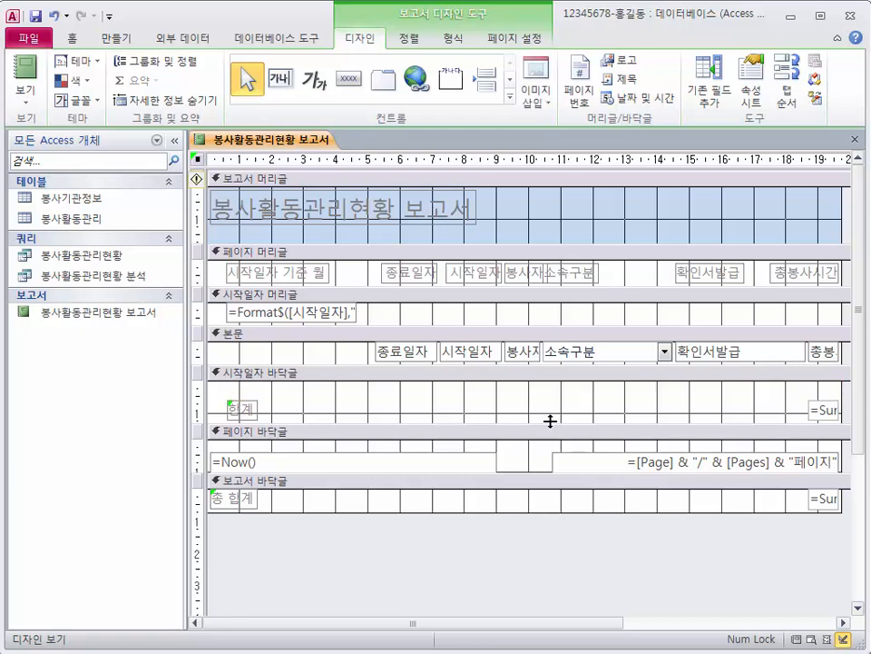
{"action": "left_click", "coordinate": [606, 459]}
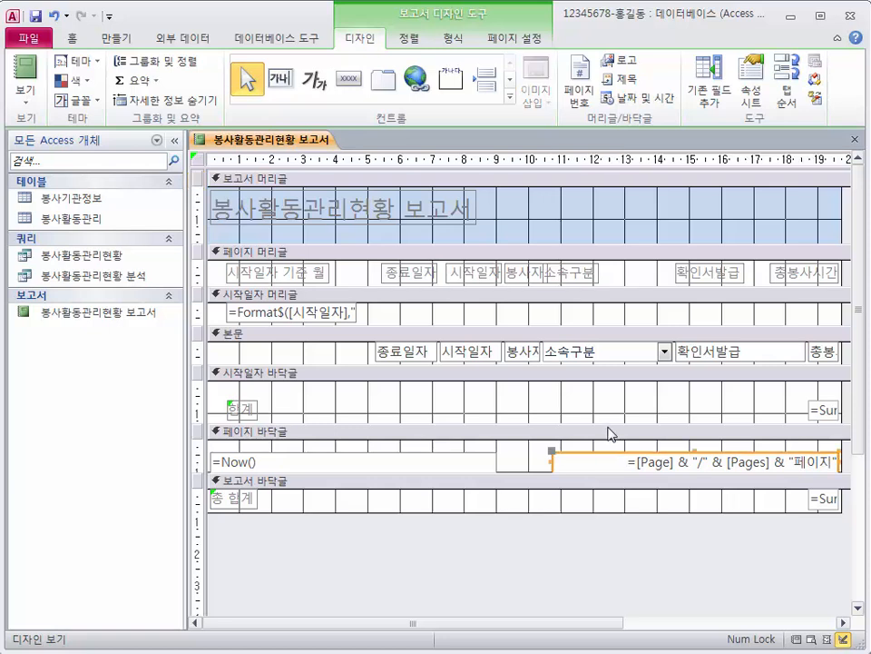
{"action": "key", "text": "Delete"}
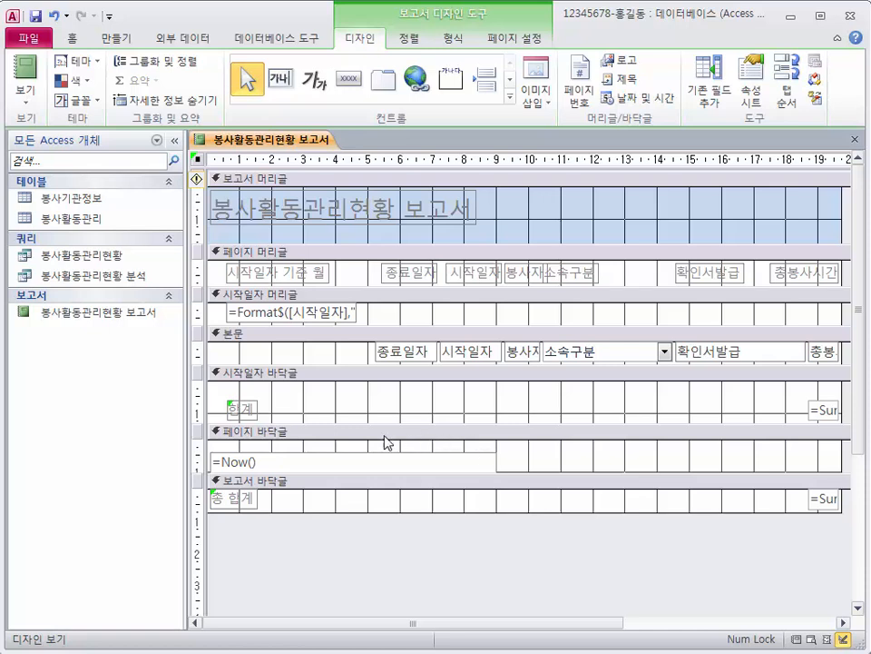
Narrow the =Now() text box, move it into the report header below the title's right side, and make the header taller
{"action": "left_click", "coordinate": [258, 460]}
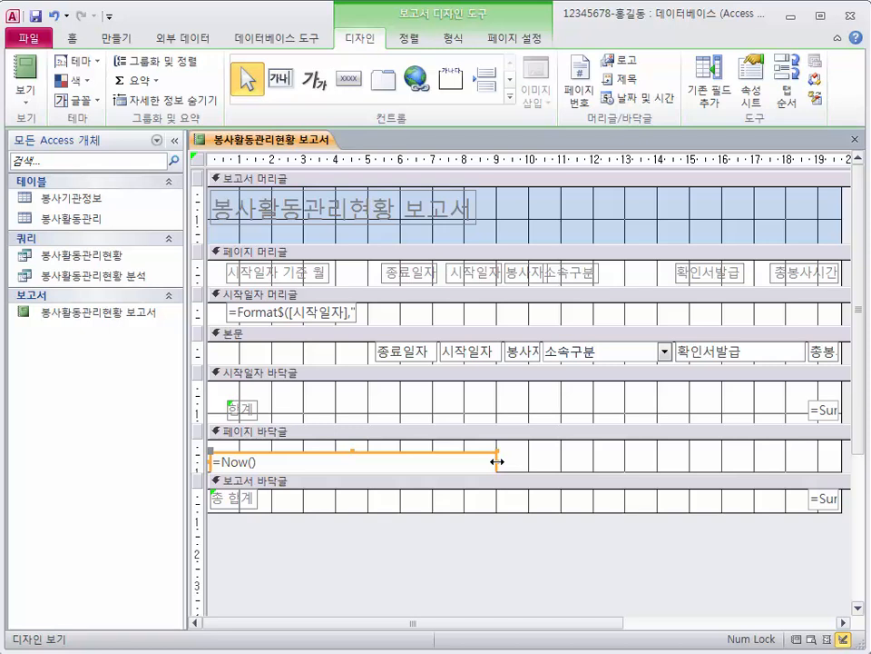
{"action": "left_click_drag", "start_coordinate": [497, 462], "coordinate": [725, 217]}
{"action": "left_click_drag", "start_coordinate": [543, 243], "coordinate": [554, 265]}
{"action": "left_click", "coordinate": [638, 225]}
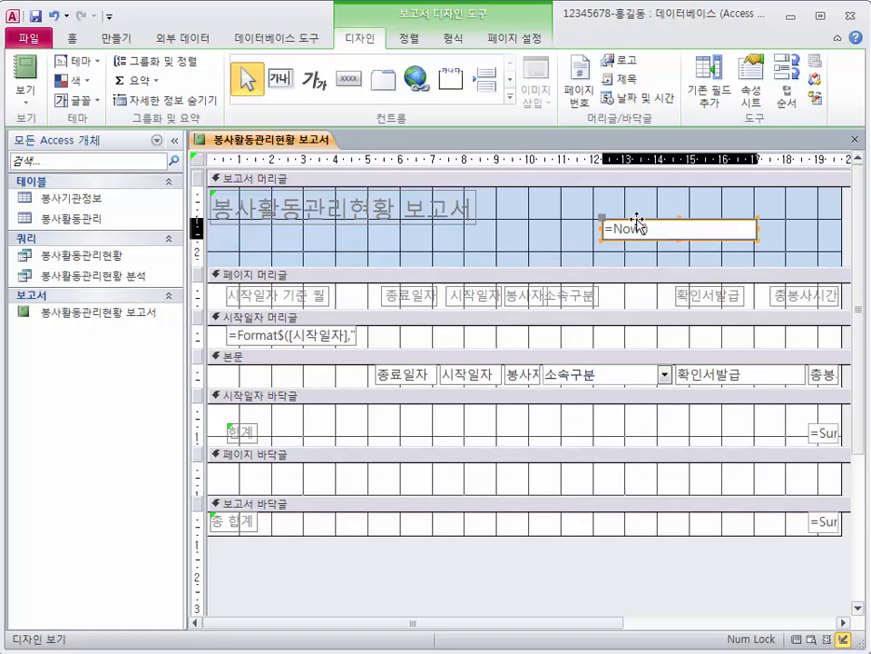
{"action": "mouse_move", "coordinate": [638, 225]}
{"action": "left_mouse_down"}
{"action": "mouse_move", "coordinate": [625, 232]}
{"action": "mouse_move", "coordinate": [648, 243]}
{"action": "left_mouse_up"}
Replace the header date text box's expression with =DateSerial(2014,6,14) and right-align its text
{"action": "left_click", "coordinate": [605, 242]}
{"action": "left_click", "coordinate": [813, 186]}
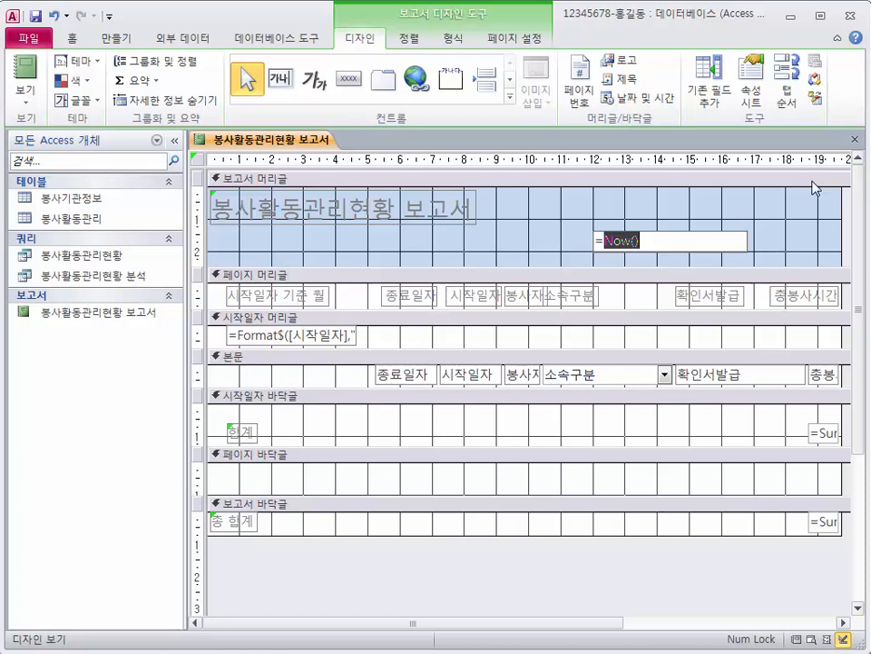
{"action": "key", "text": "Delete"}
{"action": "type", "text": "da"}
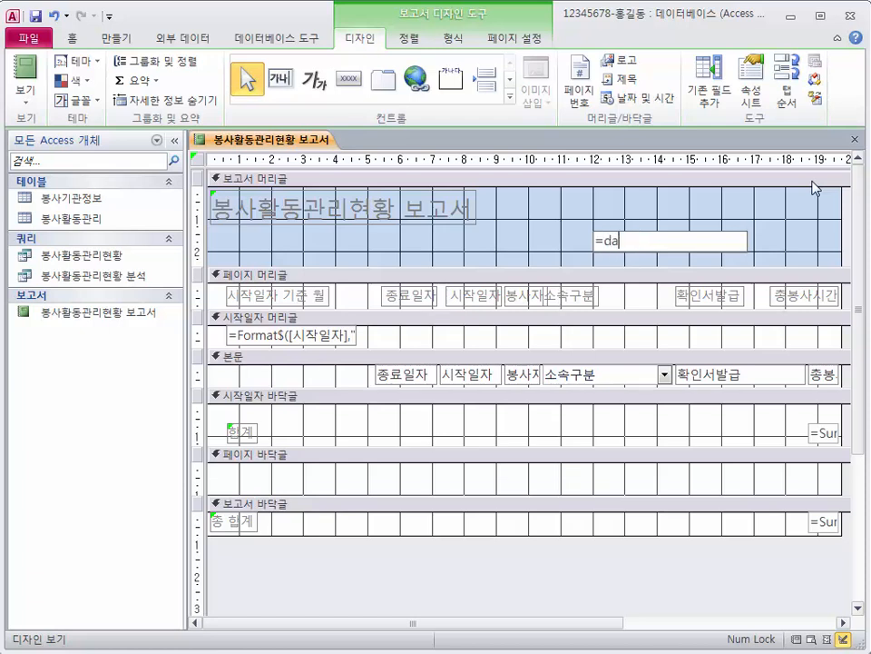
{"action": "type", "text": "teserial(2014"}
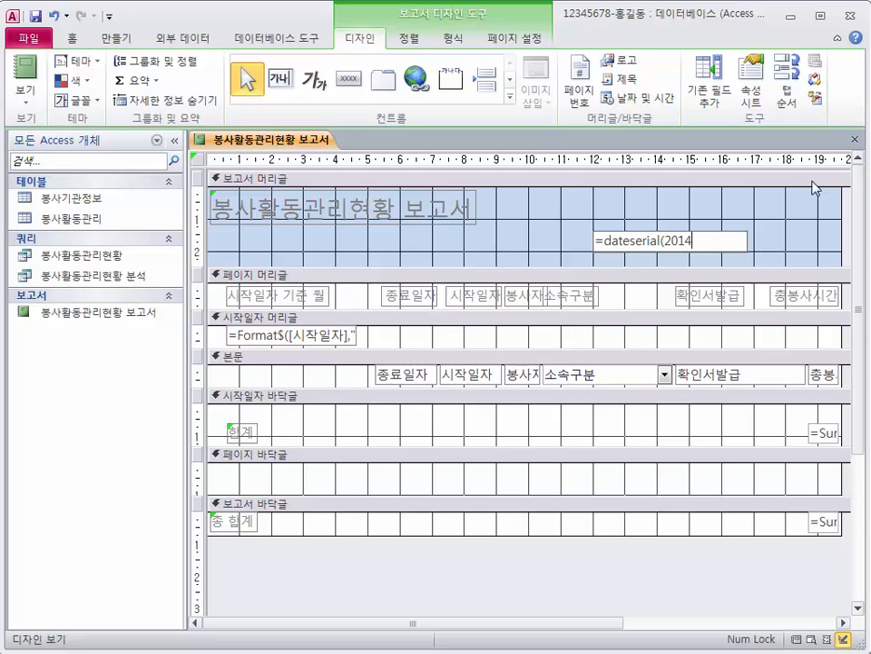
{"action": "type", "text": ",6,14)"}
{"action": "left_click", "coordinate": [682, 233]}
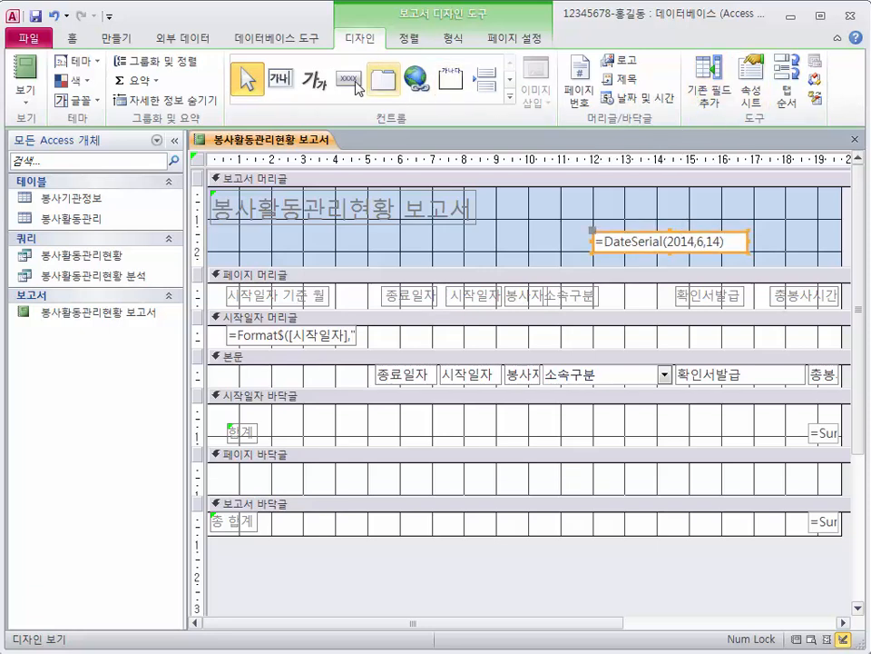
{"action": "left_click", "coordinate": [85, 40]}
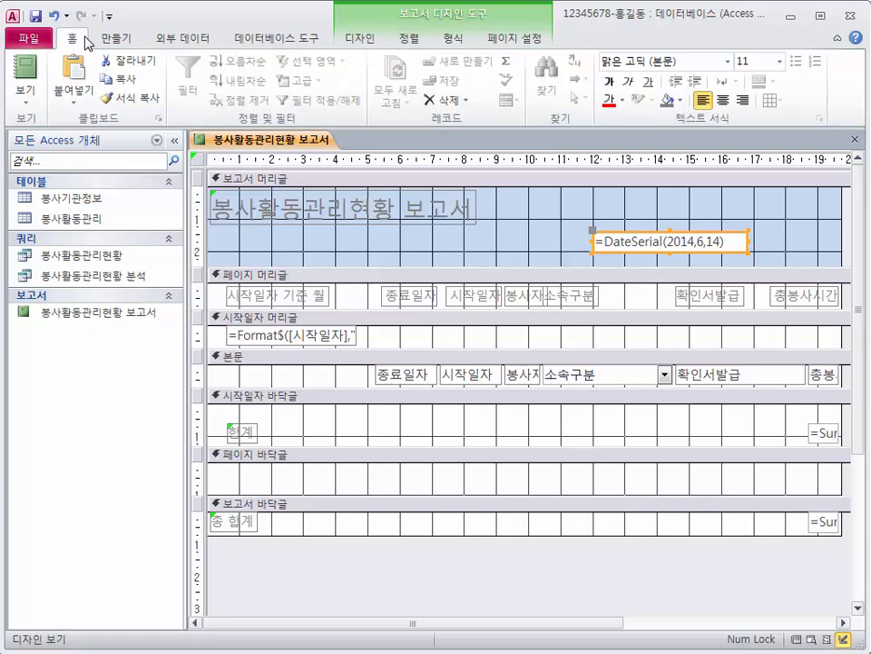
{"action": "left_click", "coordinate": [742, 101]}
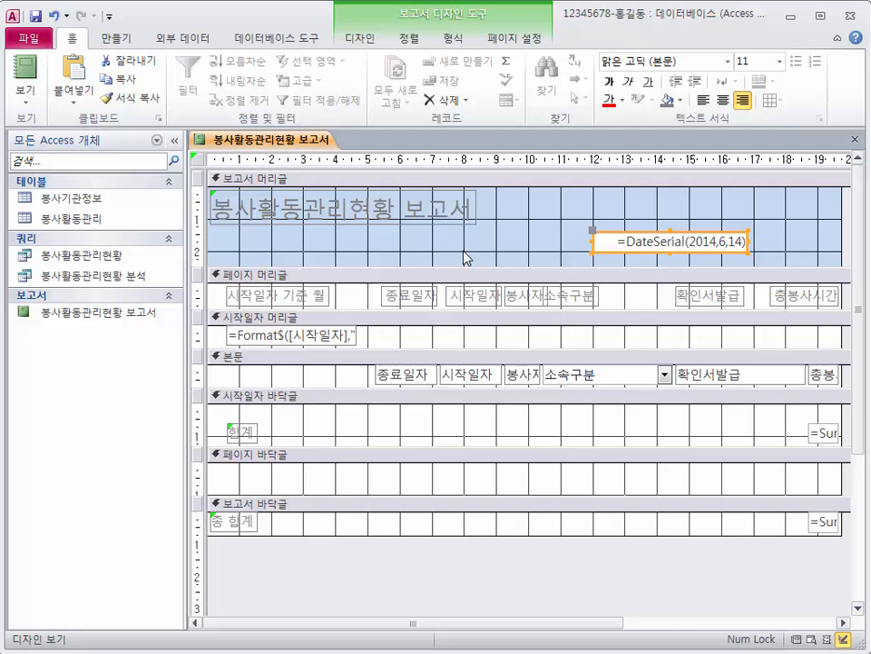
Format the report title label with the 궁서 font, size 24 and centred (가운데) text alignment
{"action": "left_click", "coordinate": [422, 193]}
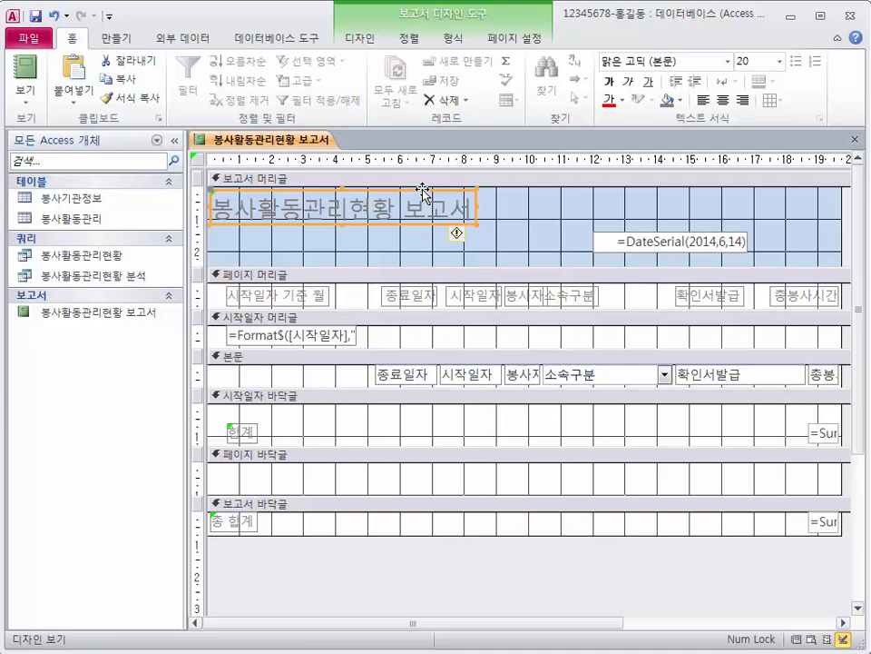
{"action": "right_click", "coordinate": [423, 193]}
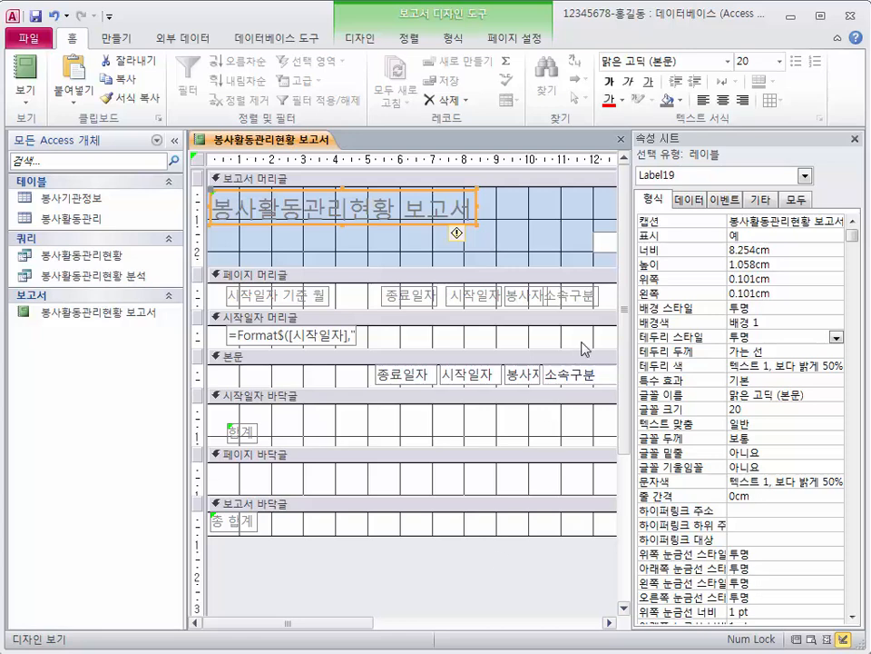
{"action": "left_click", "coordinate": [816, 395]}
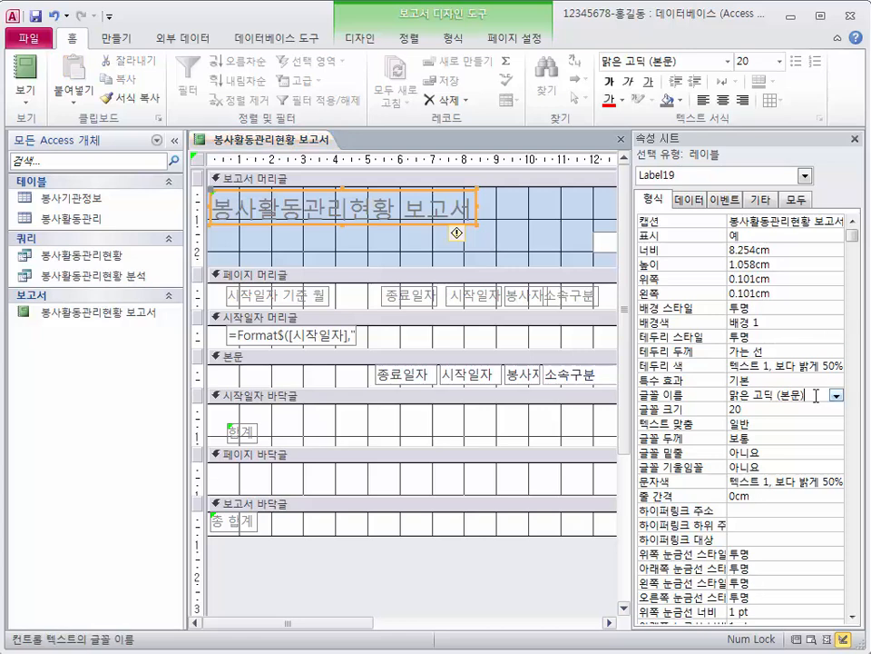
{"action": "left_click_drag", "start_coordinate": [816, 395], "coordinate": [586, 300]}
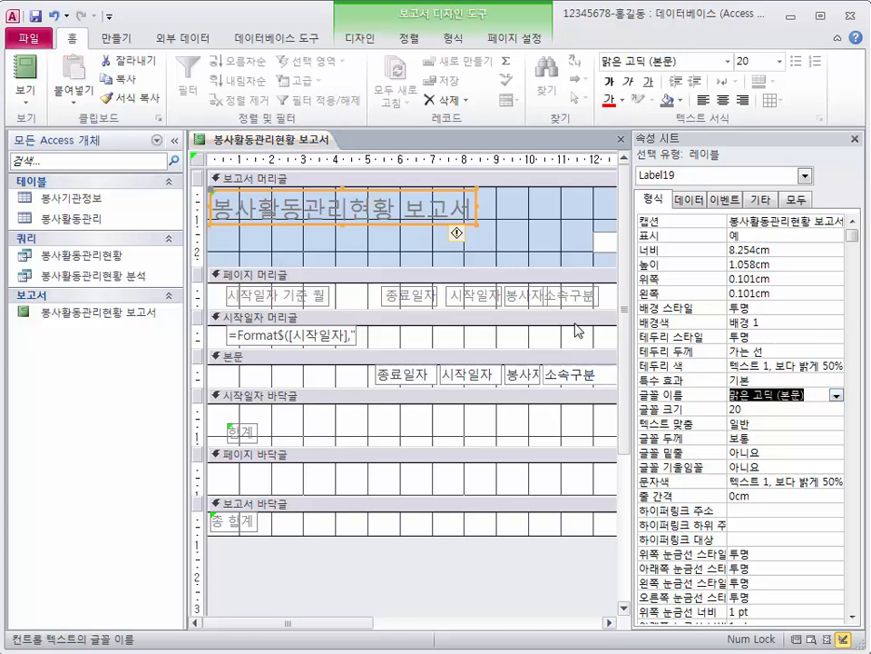
{"action": "type", "text": "ㅡ"}
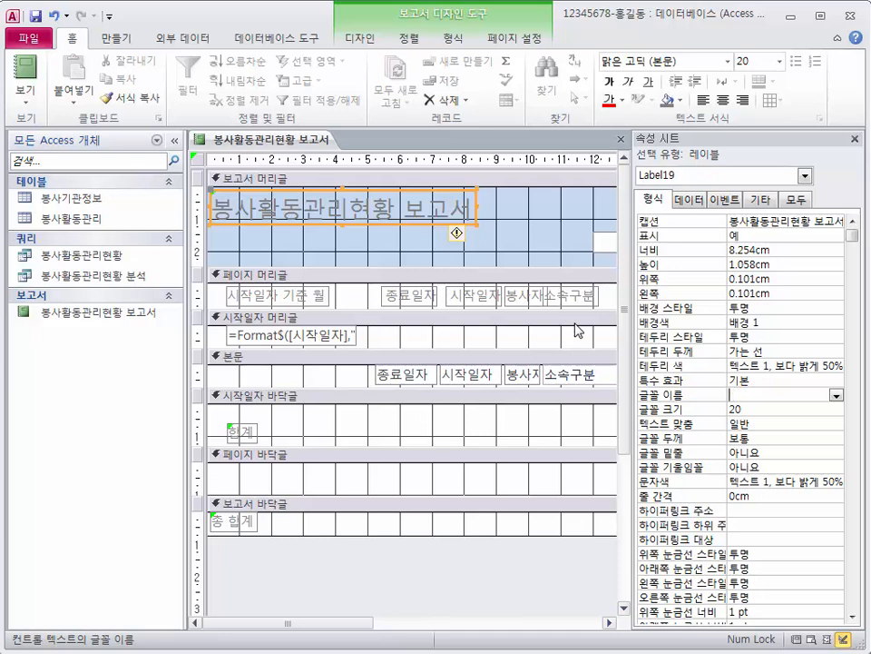
{"action": "type", "text": "서"}
{"action": "key", "text": "Return"}
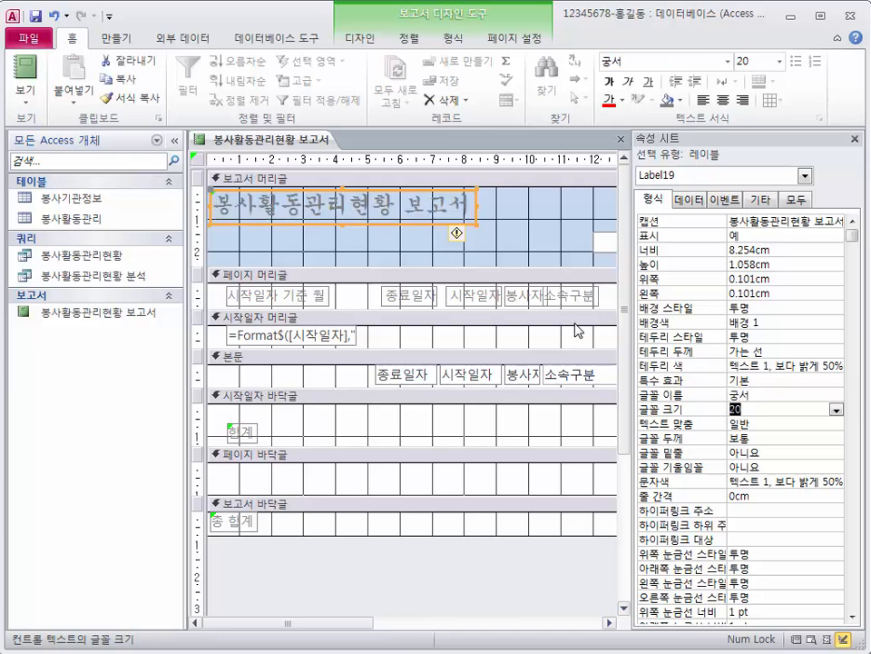
{"action": "type", "text": "24"}
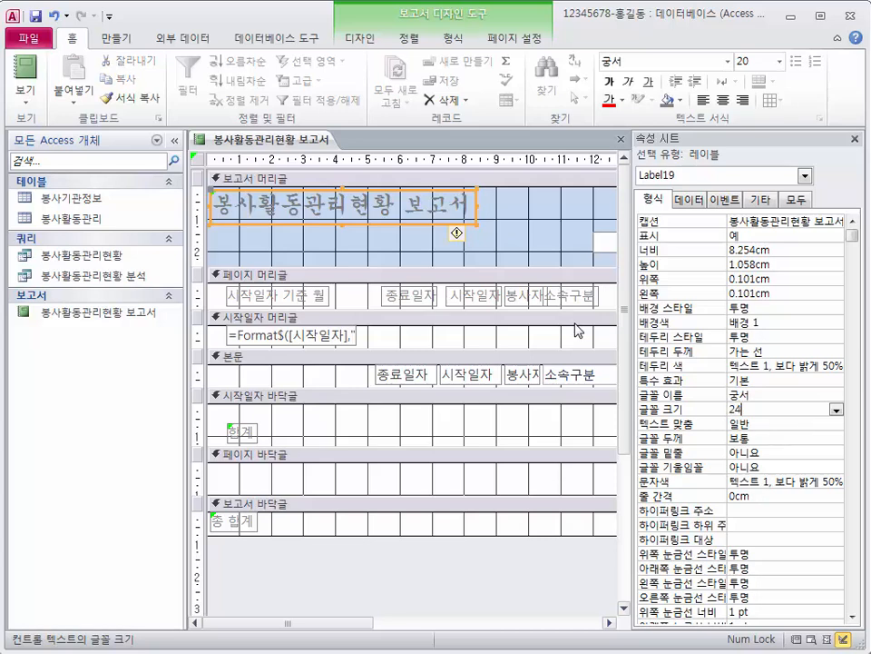
{"action": "key", "text": "Return"}
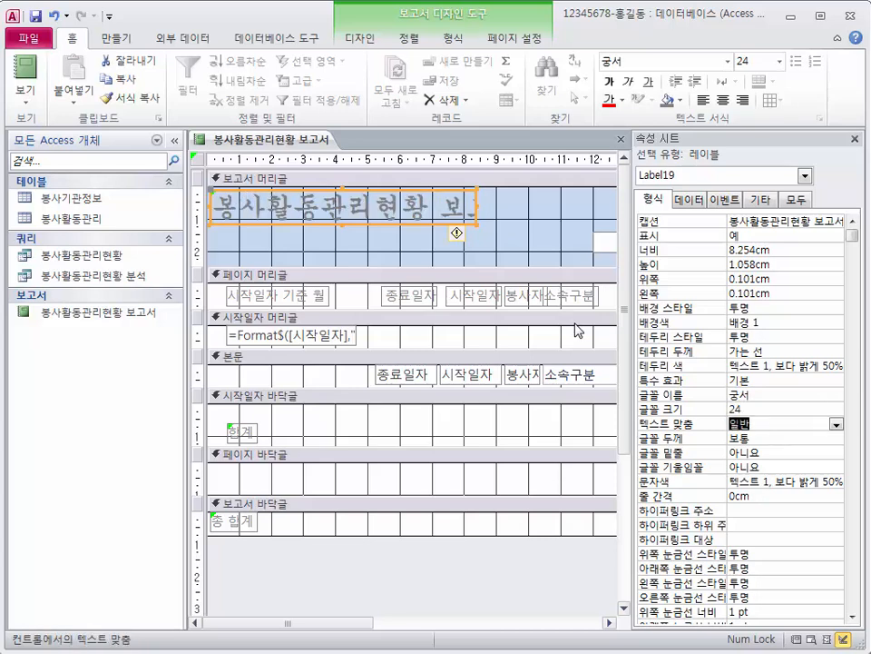
{"action": "left_click", "coordinate": [835, 424]}
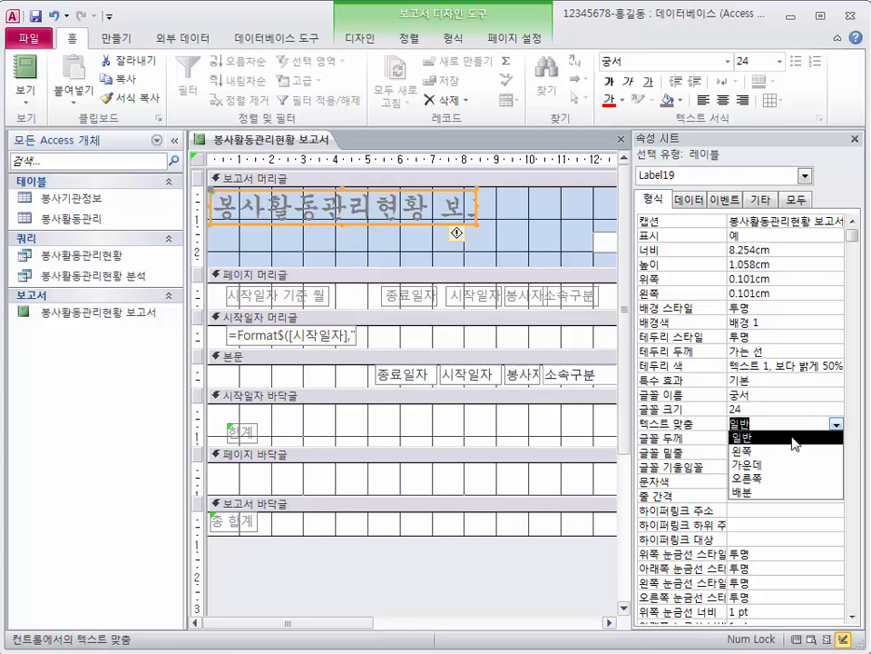
{"action": "left_click", "coordinate": [747, 464]}
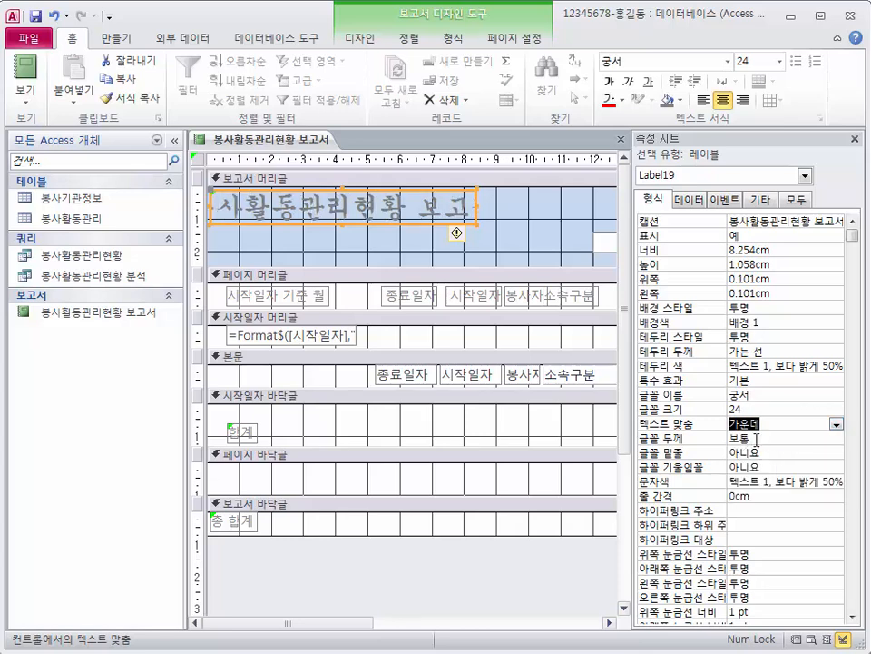
Set the report title label's font weight to 굵게 and its underline property to 예, closing the property sheet
{"action": "left_click", "coordinate": [795, 439]}
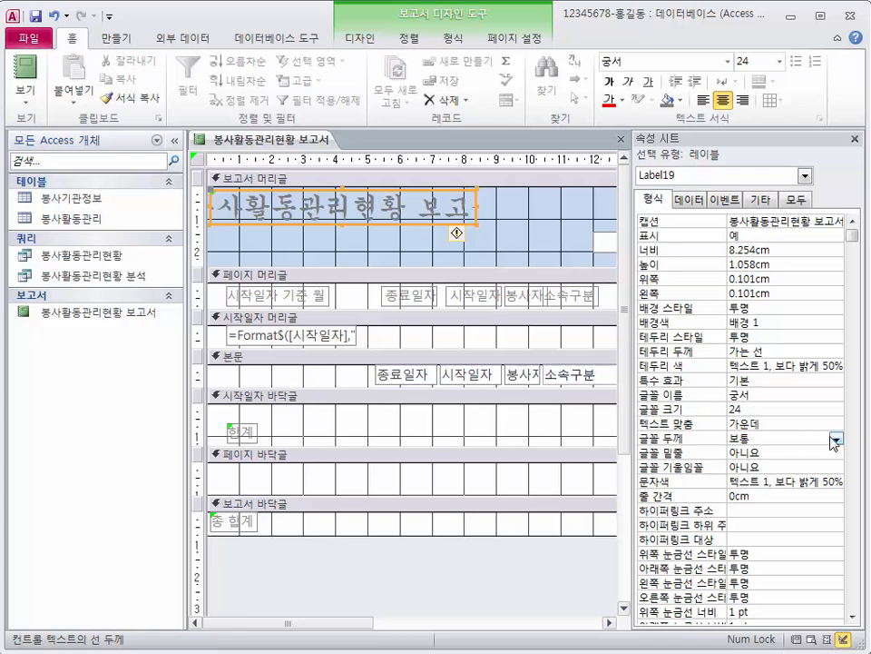
{"action": "left_click", "coordinate": [836, 439]}
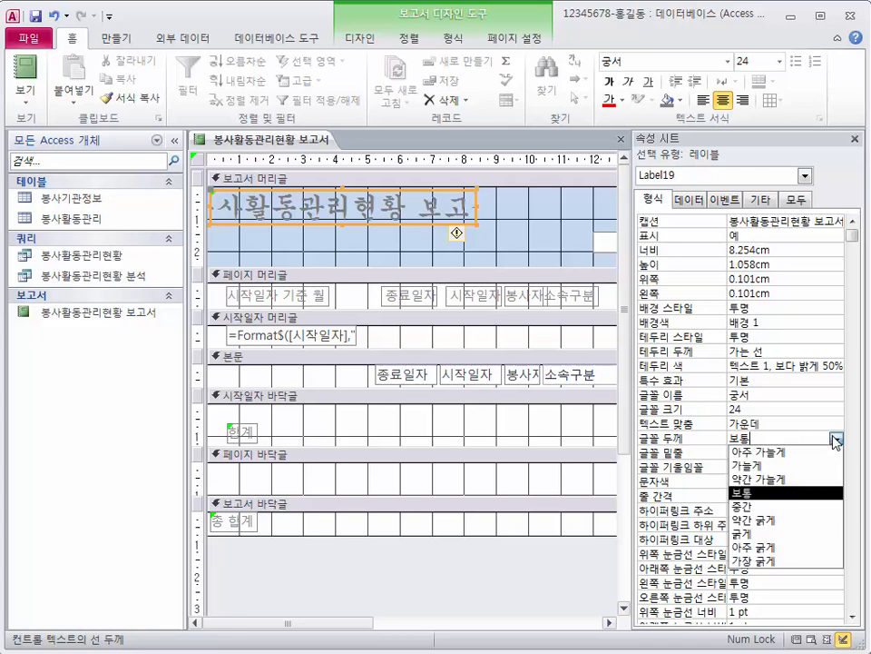
{"action": "left_click", "coordinate": [799, 534]}
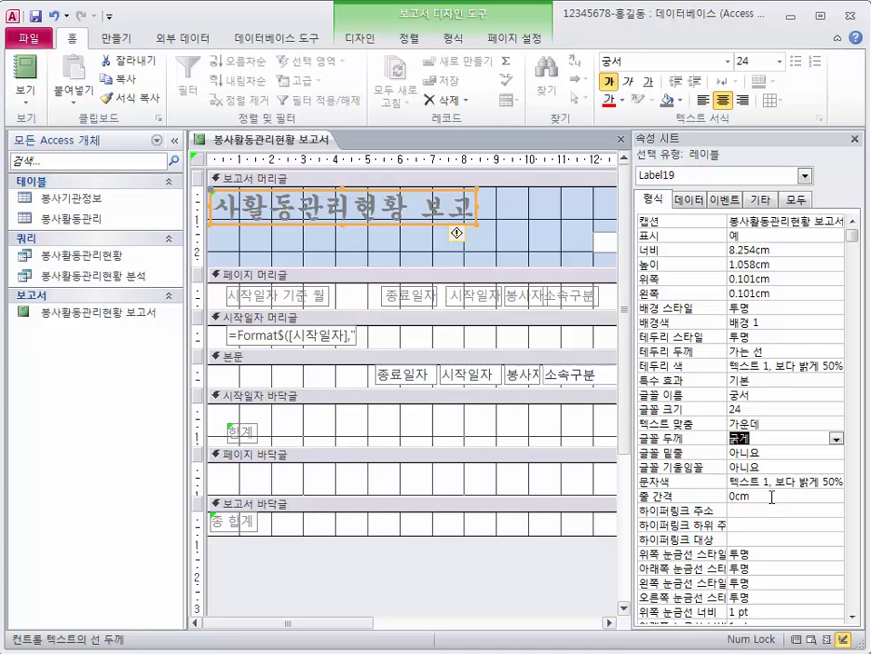
{"action": "left_click", "coordinate": [776, 452]}
{"action": "left_click", "coordinate": [836, 452]}
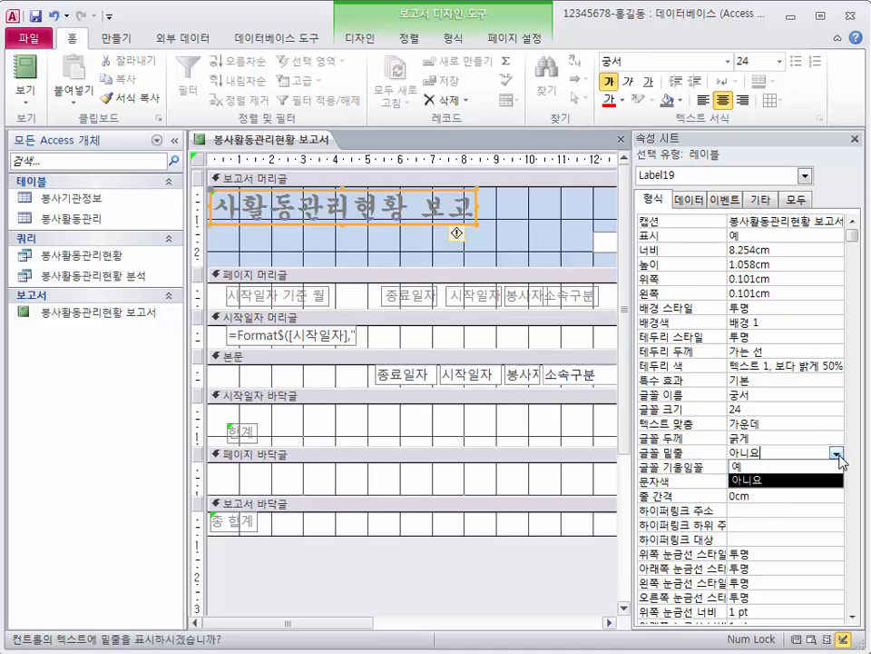
{"action": "left_click", "coordinate": [799, 466]}
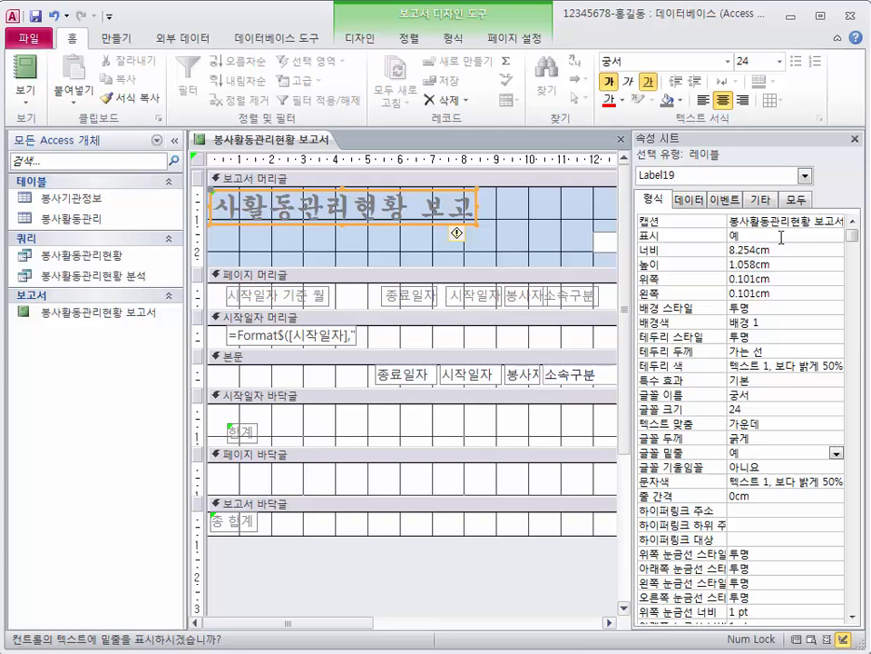
{"action": "left_click", "coordinate": [854, 139]}
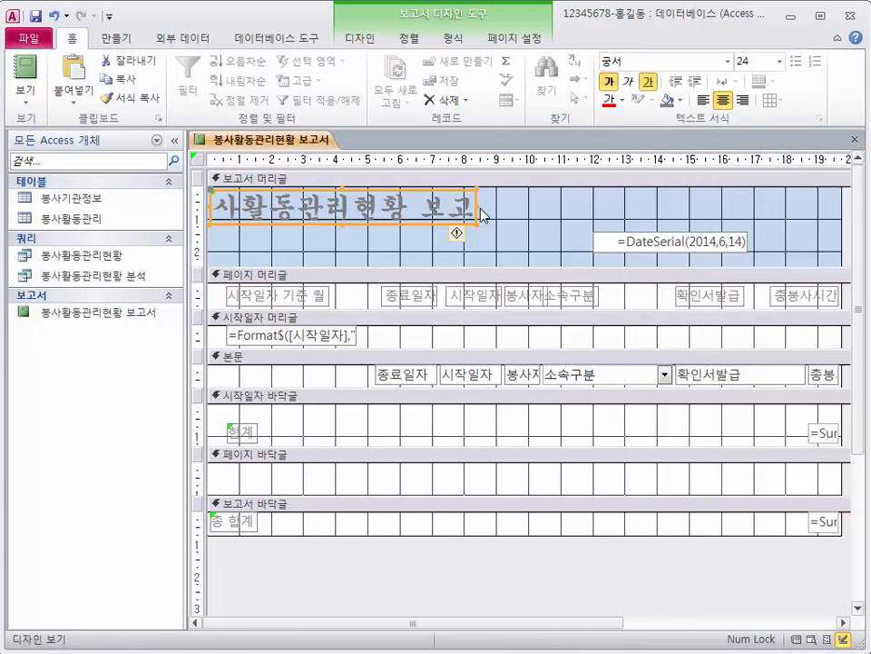
Widen the title label to fit its full text and move it toward the header's centre; narrow the date text box and shift it slightly down
{"action": "left_click_drag", "start_coordinate": [477, 207], "coordinate": [558, 208]}
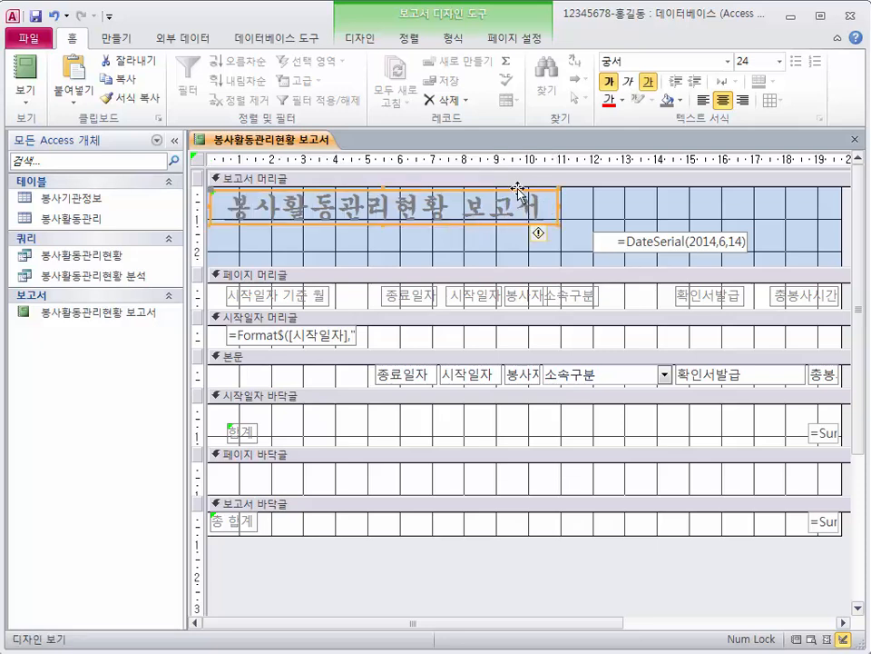
{"action": "left_click_drag", "start_coordinate": [517, 189], "coordinate": [667, 210]}
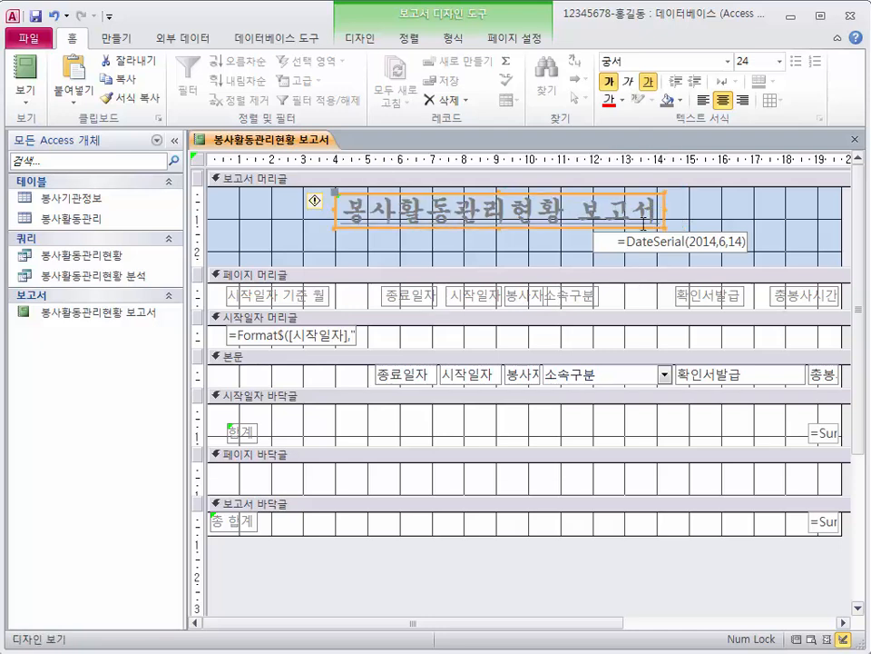
{"action": "left_click", "coordinate": [601, 241]}
{"action": "left_click_drag", "start_coordinate": [599, 242], "coordinate": [606, 241]}
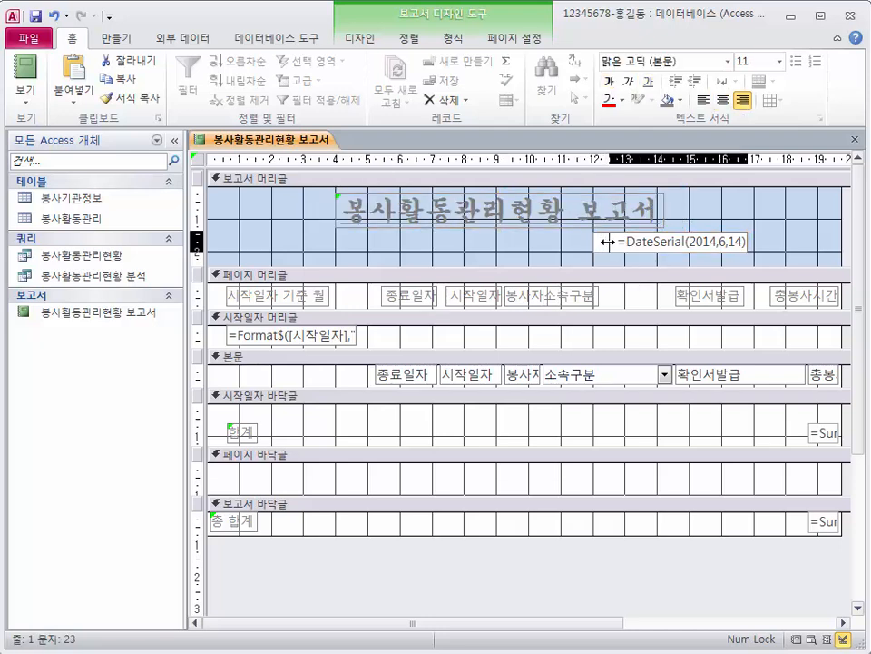
{"action": "left_click_drag", "start_coordinate": [719, 234], "coordinate": [720, 239]}
{"action": "left_click", "coordinate": [726, 223]}
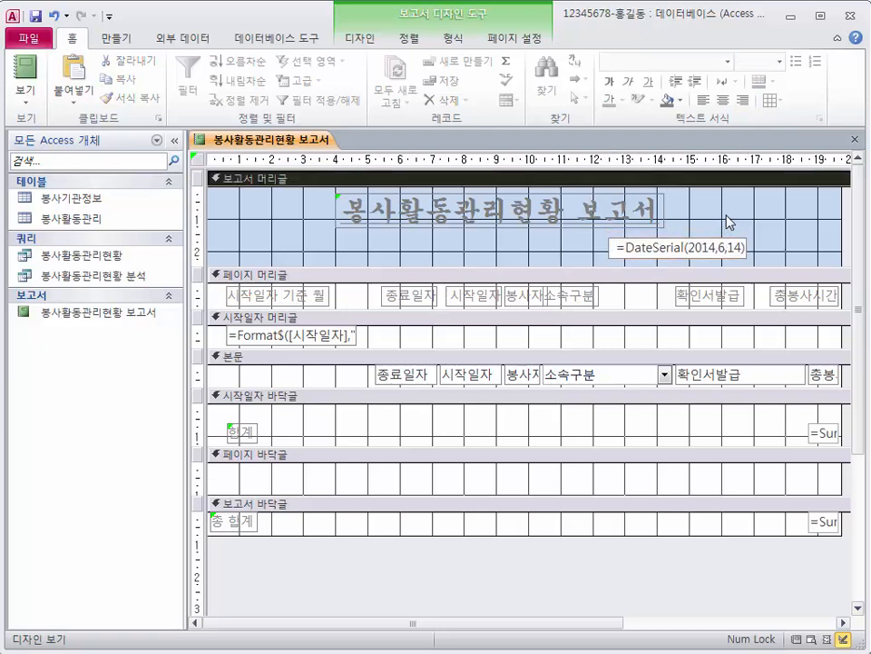
Set the background style of the =DateSerial(2014,6,14) text box to 투명, closing the property sheet
{"action": "left_click", "coordinate": [699, 259]}
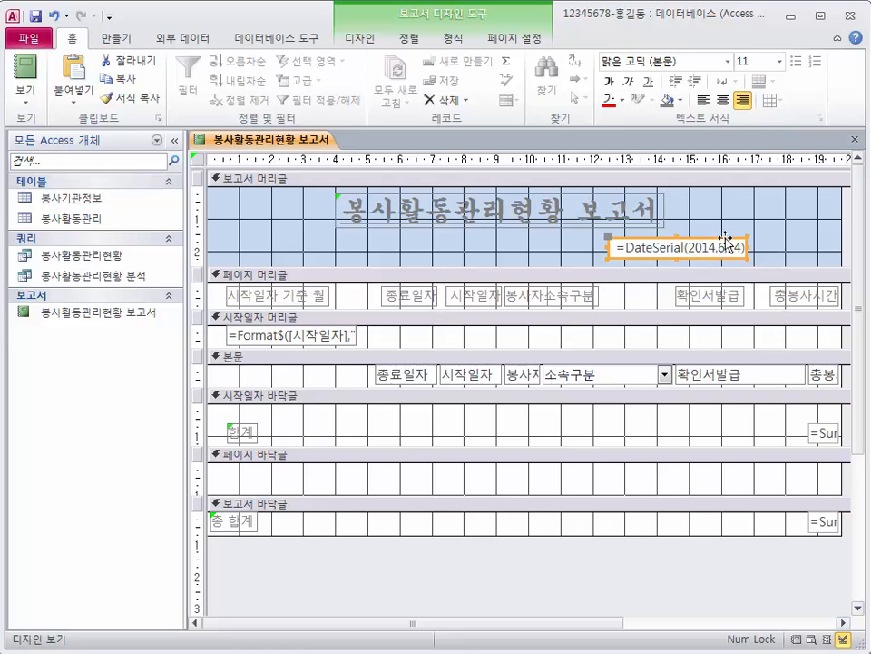
{"action": "right_click", "coordinate": [726, 241]}
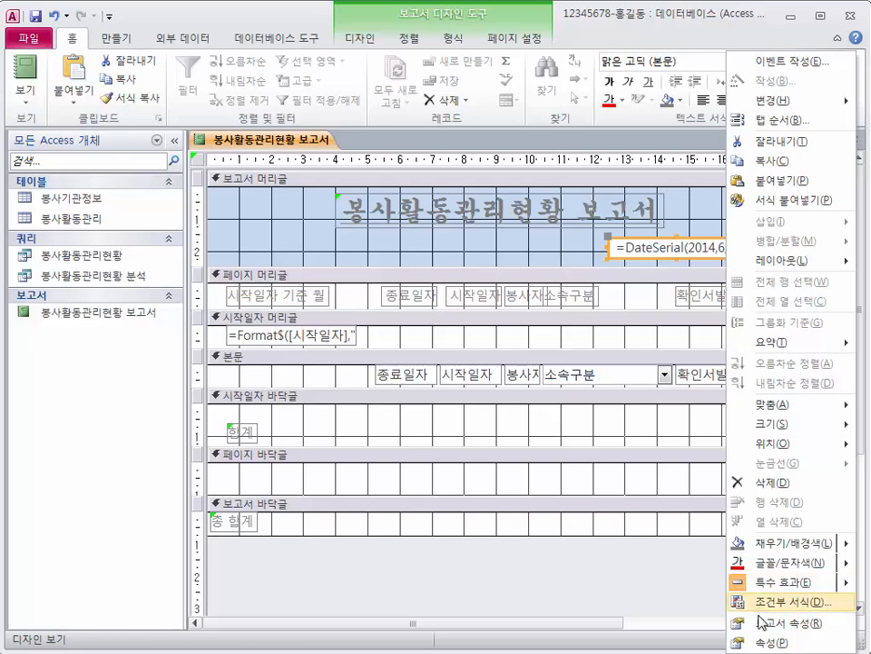
{"action": "left_click", "coordinate": [763, 643]}
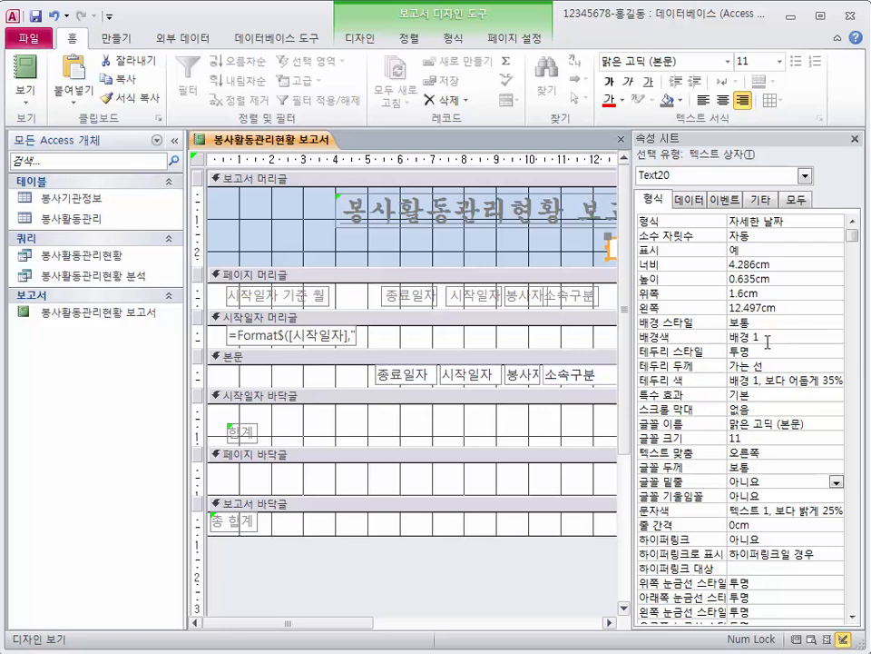
{"action": "left_click", "coordinate": [832, 324]}
{"action": "left_click", "coordinate": [836, 324]}
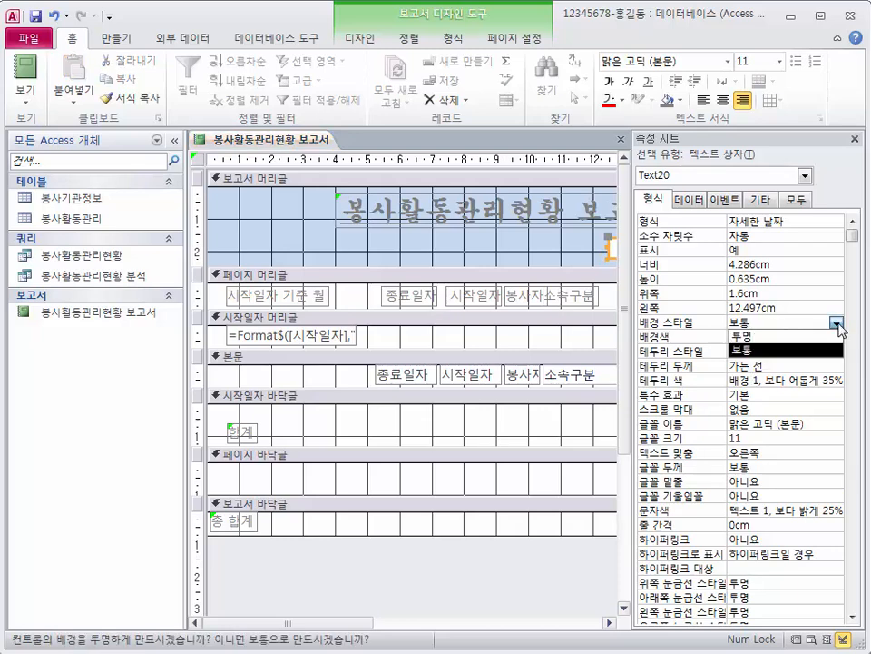
{"action": "left_click", "coordinate": [832, 337]}
{"action": "left_click", "coordinate": [575, 254]}
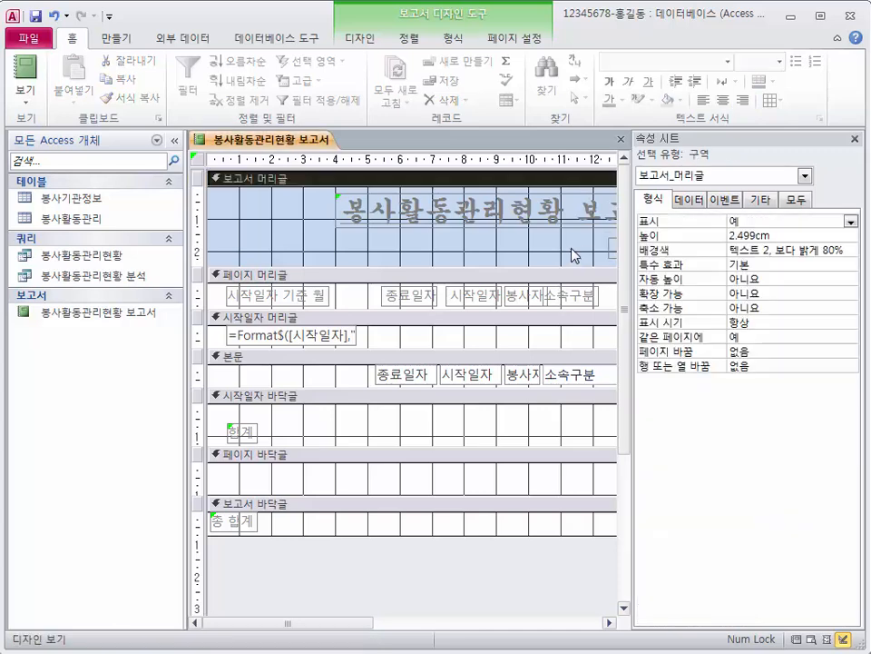
{"action": "left_click", "coordinate": [855, 139]}
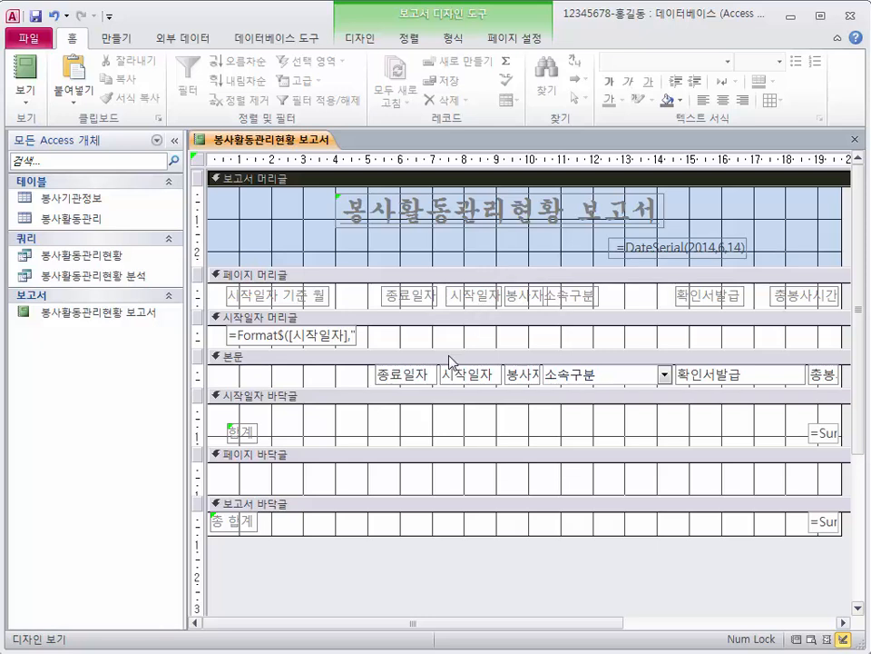
Switch the report to layout view (레이아웃 보기) and collapse the navigation pane
{"action": "left_click", "coordinate": [39, 101]}
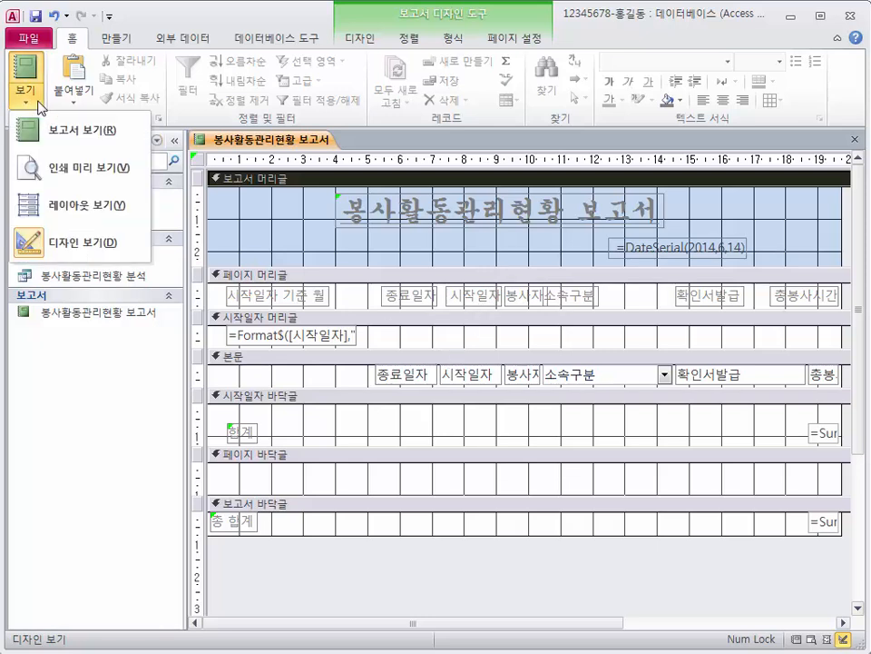
{"action": "left_click", "coordinate": [55, 203]}
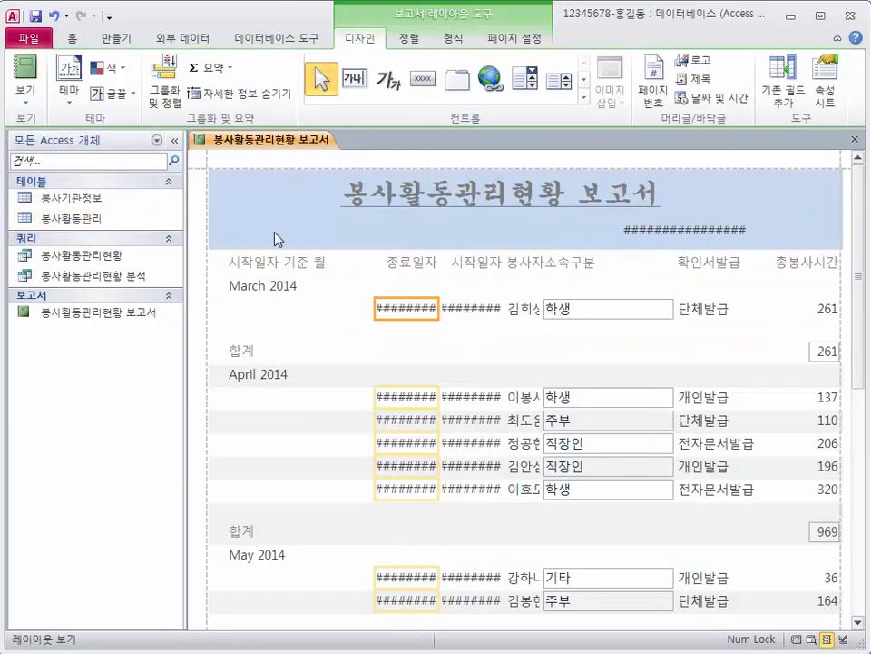
{"action": "left_click", "coordinate": [177, 143]}
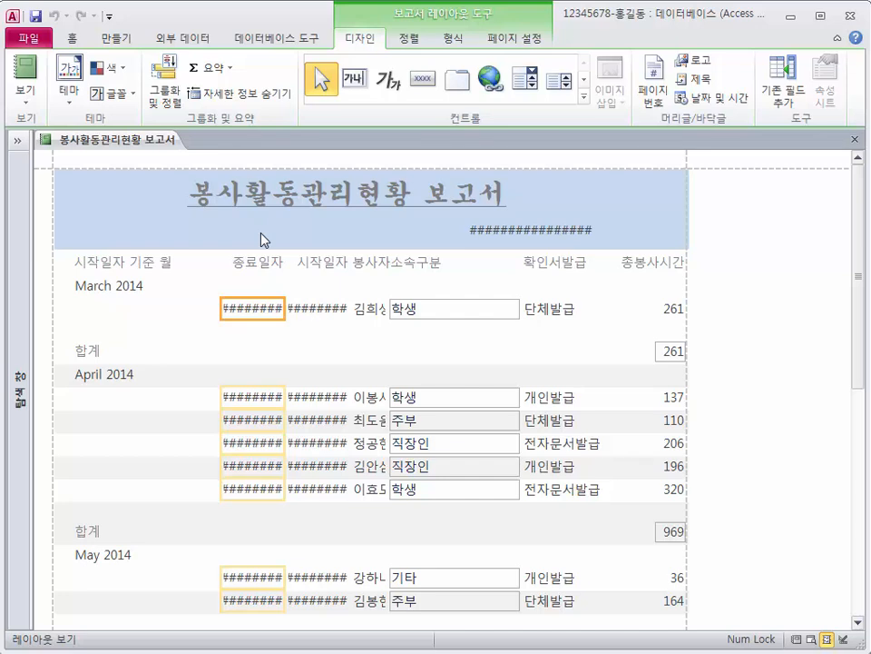
Extend the header date text box's right edge so the full date fits and pull its left edge in slightly
{"action": "left_click", "coordinate": [525, 231]}
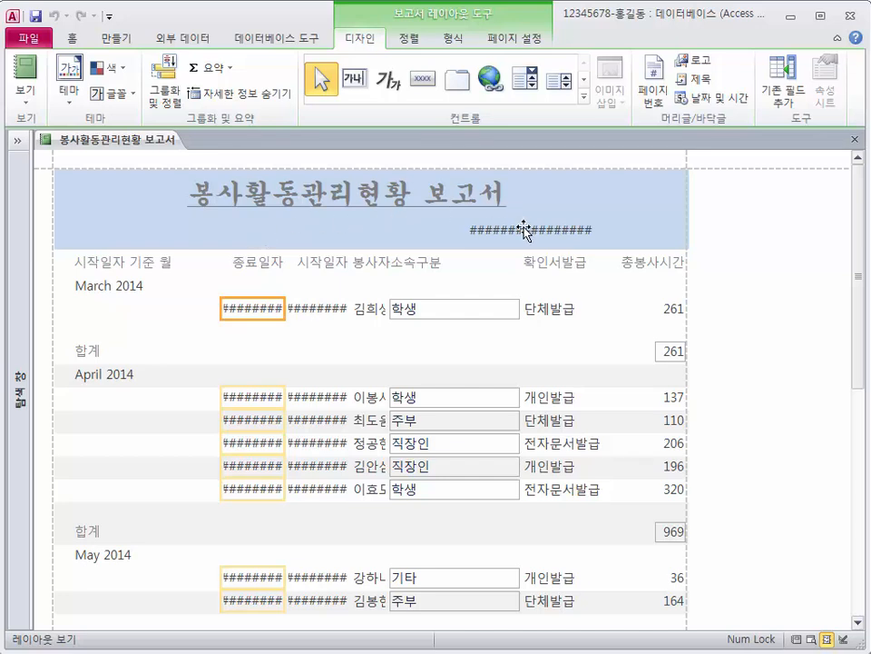
{"action": "left_click", "coordinate": [594, 232]}
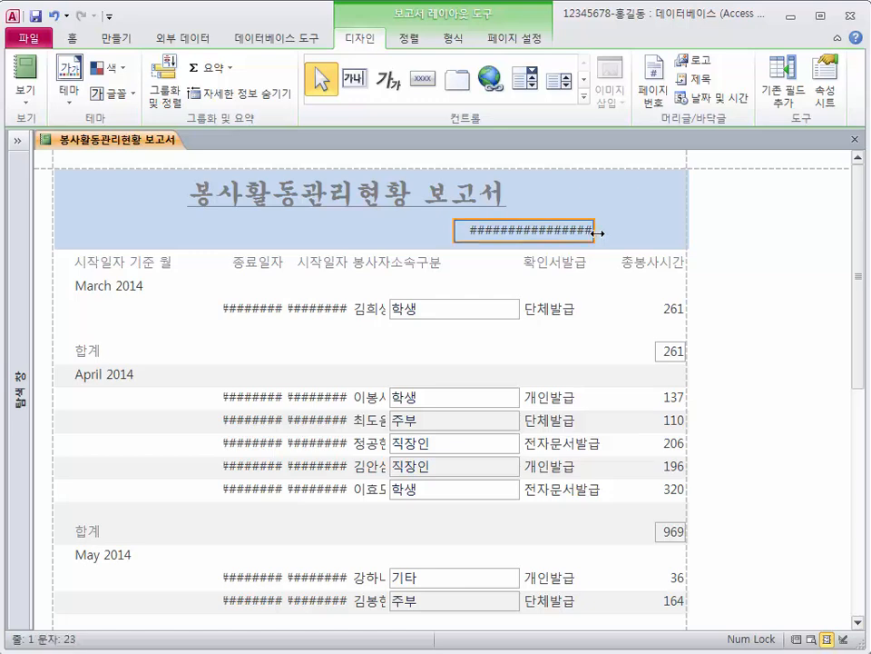
{"action": "left_click_drag", "start_coordinate": [596, 233], "coordinate": [621, 233]}
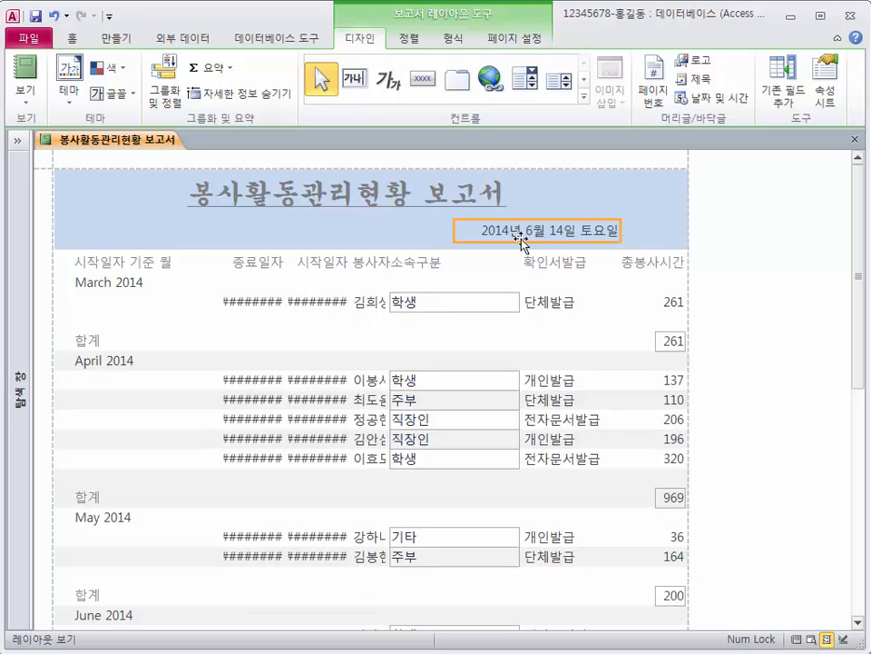
{"action": "left_click", "coordinate": [454, 231]}
{"action": "left_click_drag", "start_coordinate": [454, 231], "coordinate": [466, 230]}
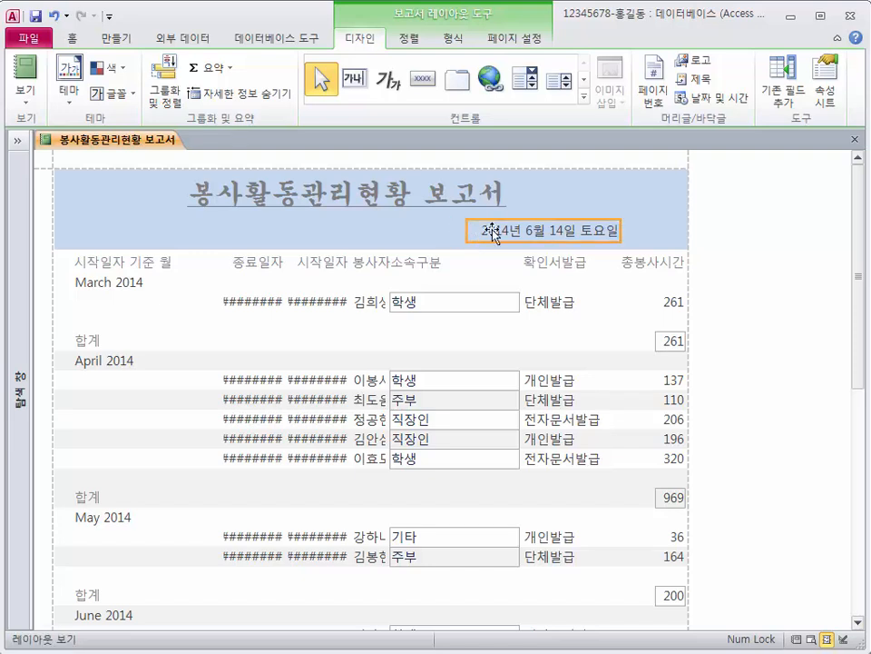
{"action": "left_click", "coordinate": [635, 228]}
{"action": "left_click_drag", "start_coordinate": [636, 227], "coordinate": [649, 229]}
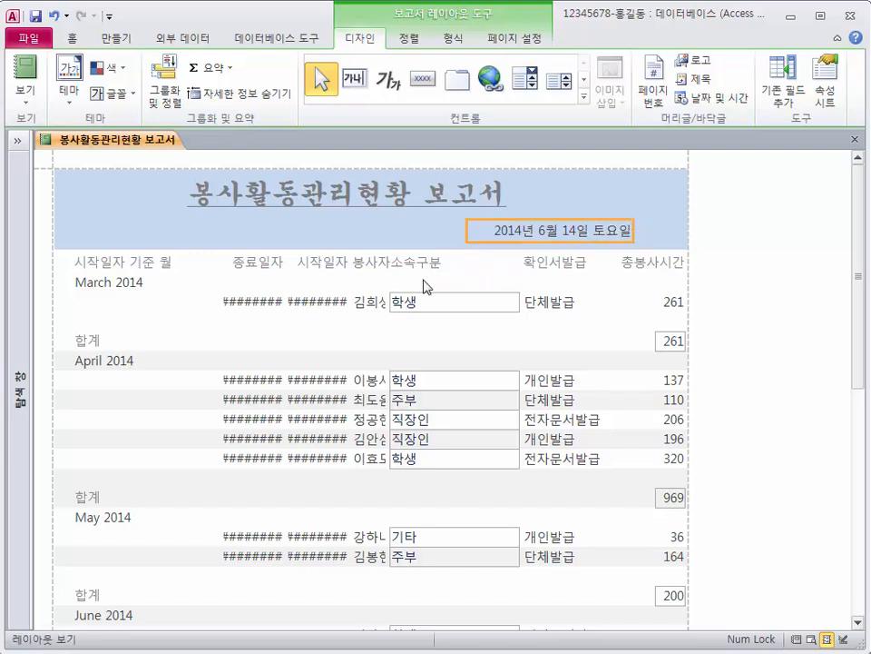
Change the 시작일자 기준 월 column heading to 시작일자(월)
{"action": "left_click", "coordinate": [113, 265]}
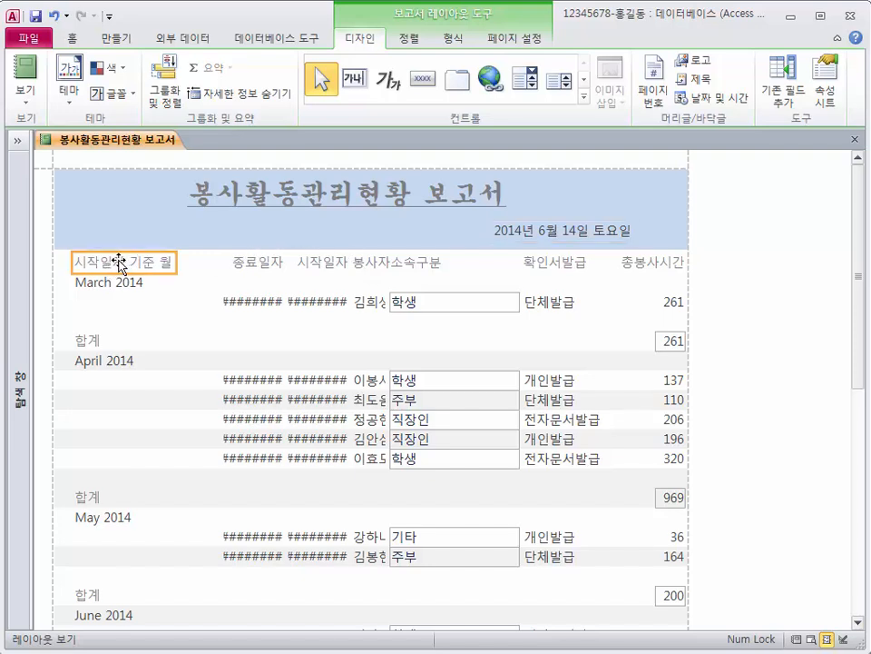
{"action": "left_click", "coordinate": [119, 263]}
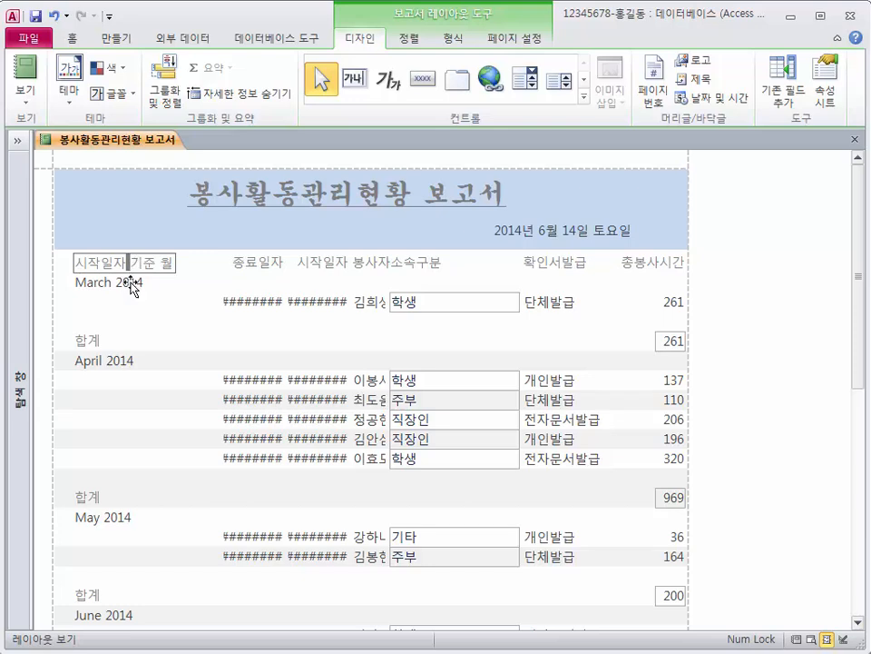
{"action": "key", "text": "shift+Right"}
{"action": "key", "text": "Delete"}
{"action": "type", "text": "ㄱ"}
{"action": "key", "text": "BackSpace"}
Change the month group text box's control source to =Format$([시작일자],"mm",0,0)&"월" using the expression builder
{"action": "left_click", "coordinate": [117, 287]}
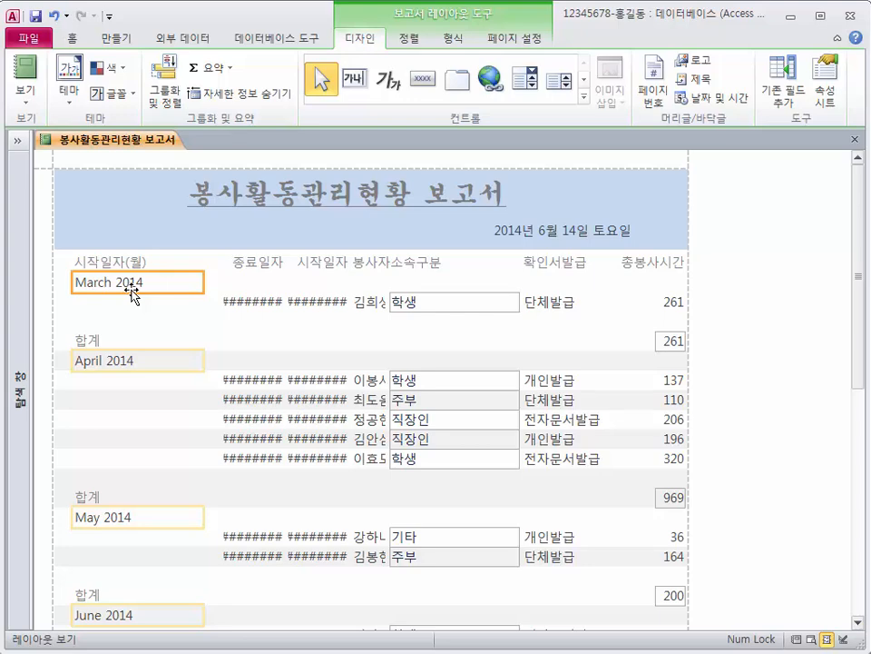
{"action": "right_click", "coordinate": [132, 289]}
{"action": "left_click", "coordinate": [180, 277]}
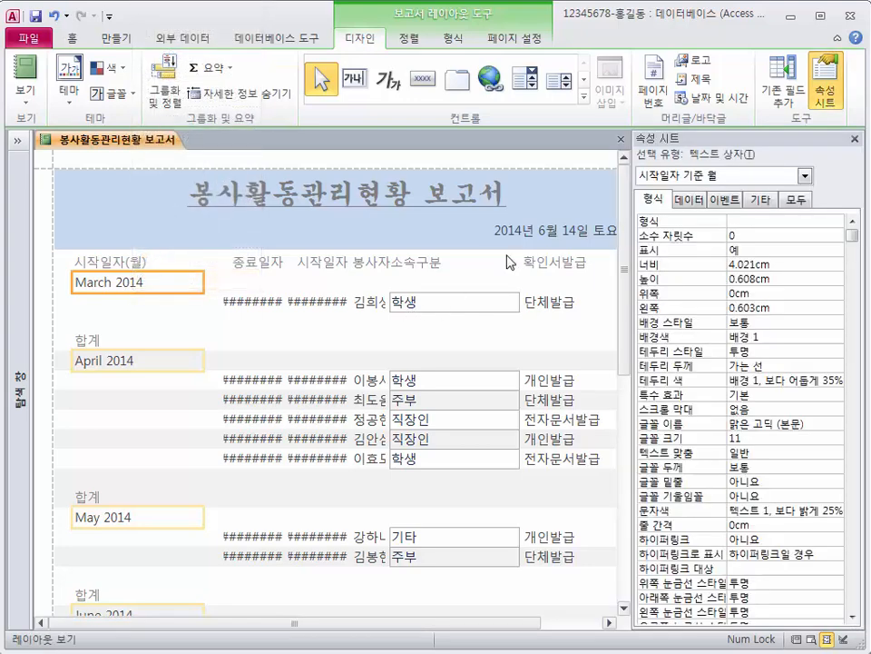
{"action": "left_click", "coordinate": [688, 199]}
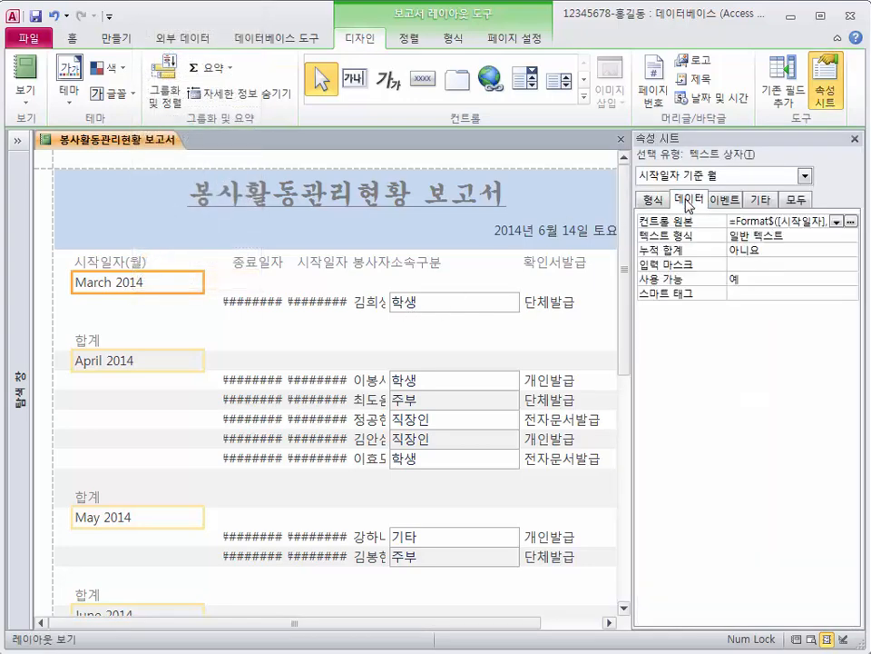
{"action": "left_click", "coordinate": [851, 222]}
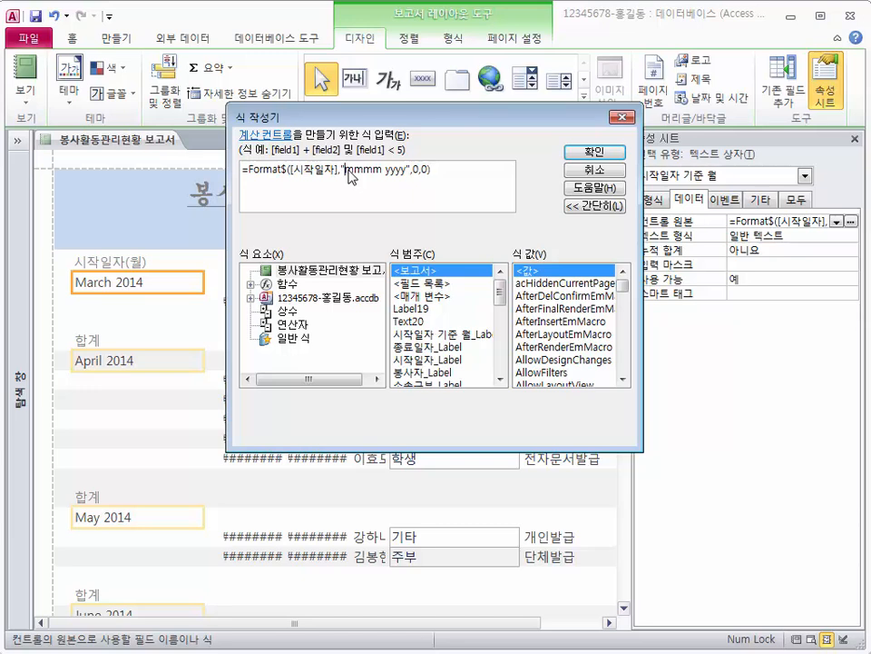
{"action": "left_click_drag", "start_coordinate": [345, 169], "coordinate": [383, 169]}
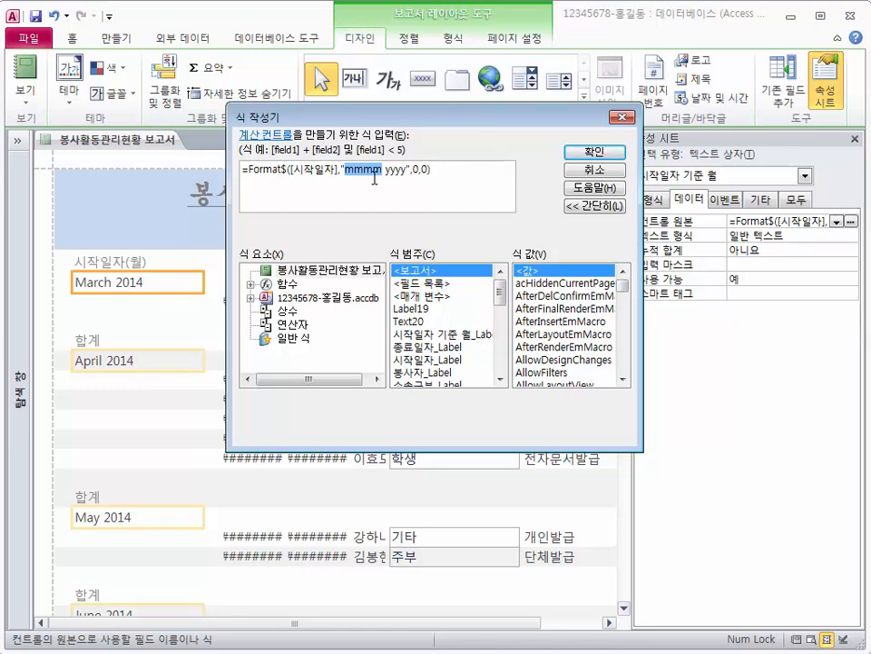
{"action": "left_click_drag", "start_coordinate": [385, 171], "coordinate": [407, 169]}
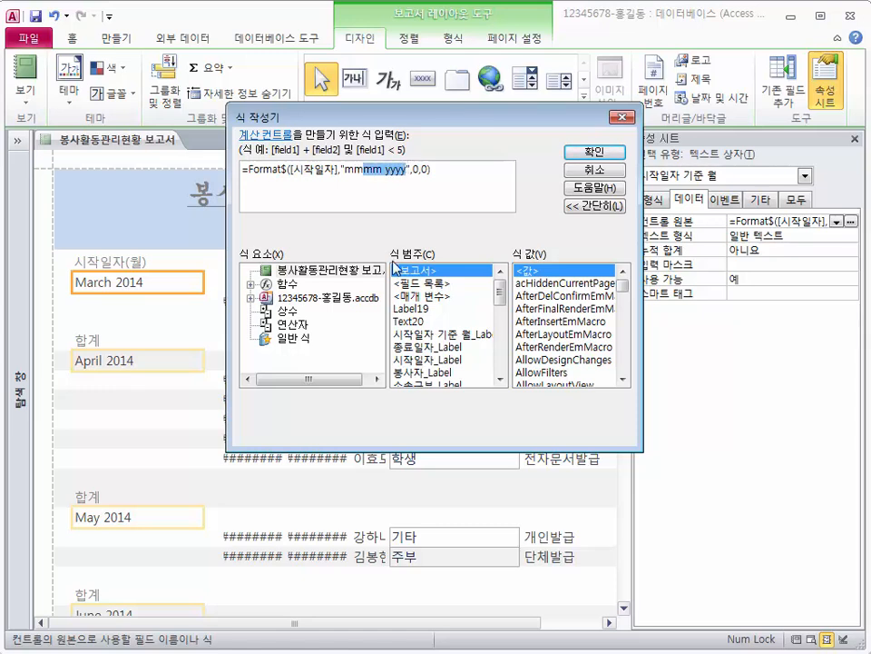
{"action": "key", "text": "Delete"}
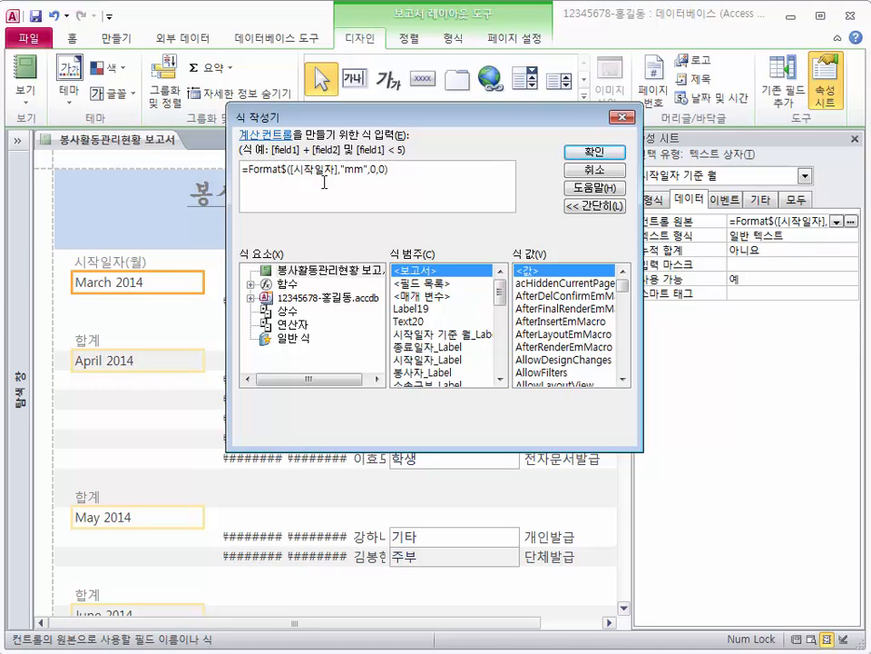
{"action": "left_click", "coordinate": [473, 175]}
{"action": "type", "text": "&"}
{"action": "type", "text": "\""}
{"action": "type", "text": "ㅇ"}
{"action": "left_click", "coordinate": [593, 154]}
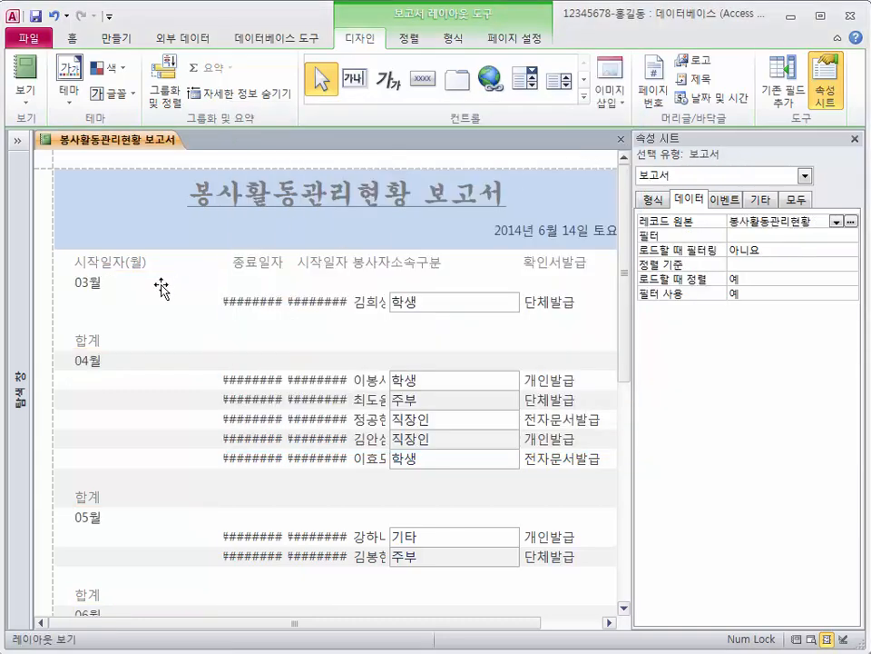
Narrow the month group text box and its 시작일자(월) heading by pulling in their right edges
{"action": "left_click", "coordinate": [97, 267]}
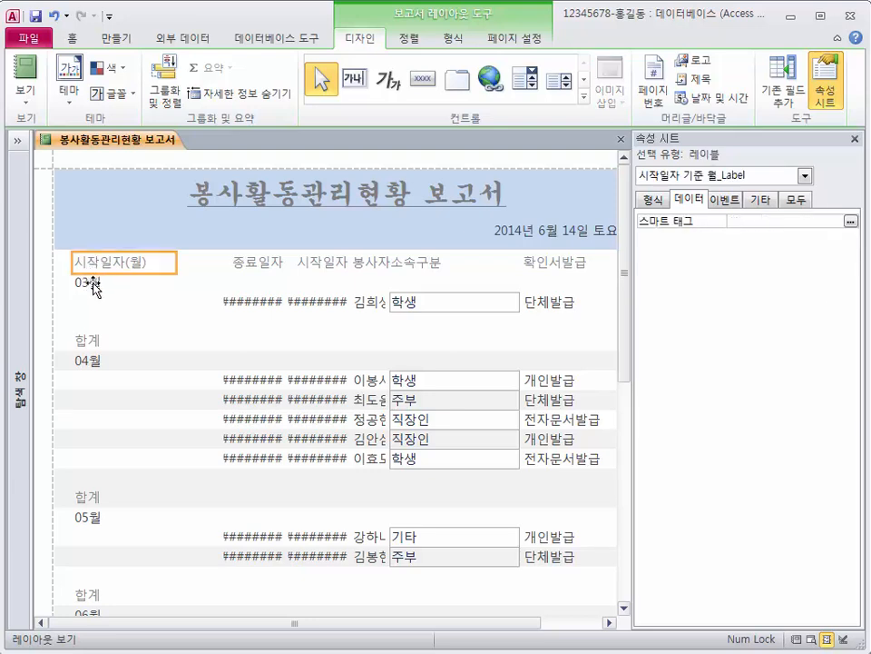
{"action": "left_click", "coordinate": [93, 283], "text": "shift"}
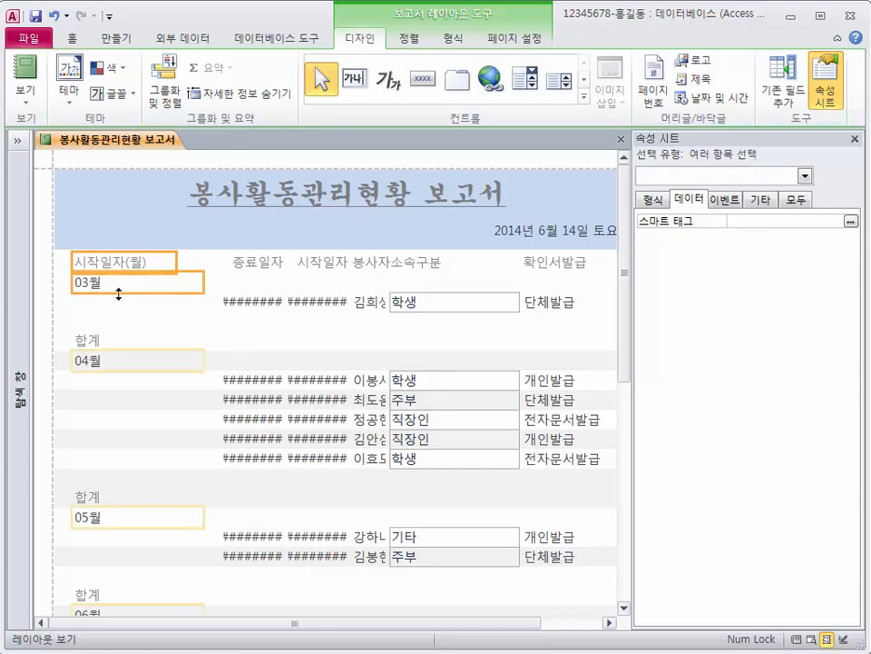
{"action": "left_click", "coordinate": [118, 289]}
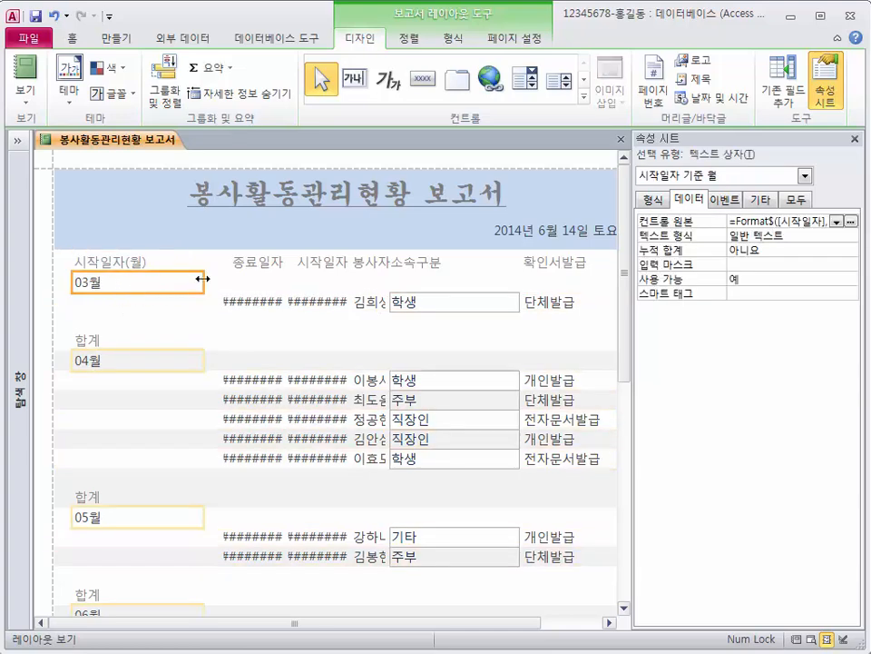
{"action": "left_click_drag", "start_coordinate": [201, 278], "coordinate": [150, 279]}
{"action": "left_click", "coordinate": [138, 265], "text": "shift"}
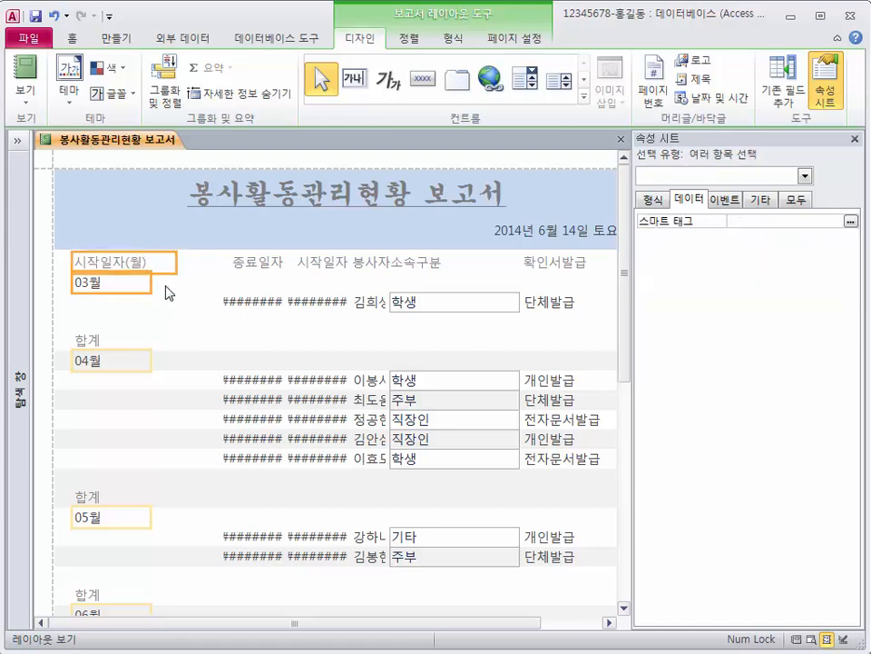
{"action": "left_click", "coordinate": [168, 265]}
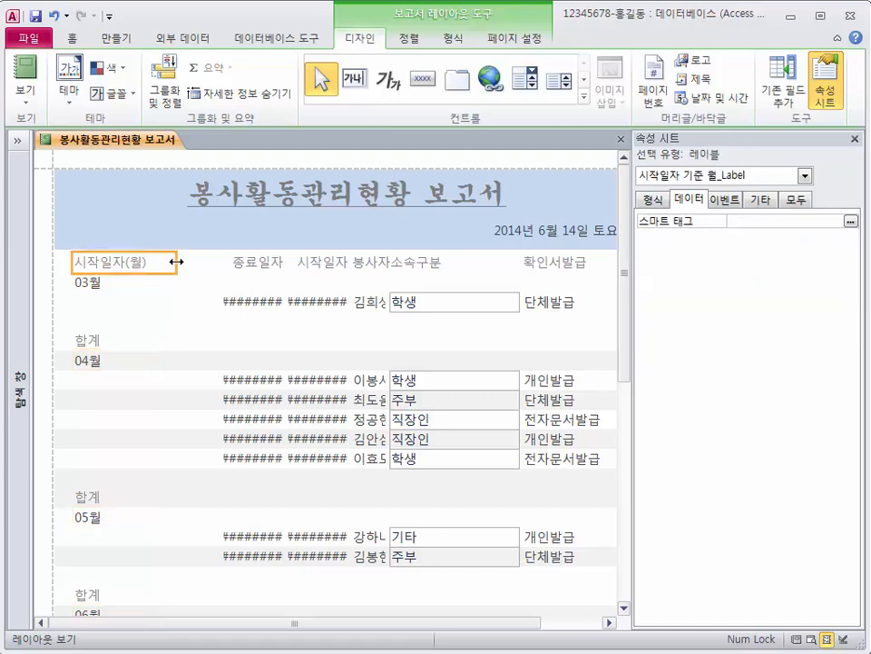
{"action": "left_click_drag", "start_coordinate": [176, 261], "coordinate": [158, 262]}
Center the text of the 시작일자(월) heading and the month group text box together
{"action": "left_click", "coordinate": [136, 288], "text": "shift"}
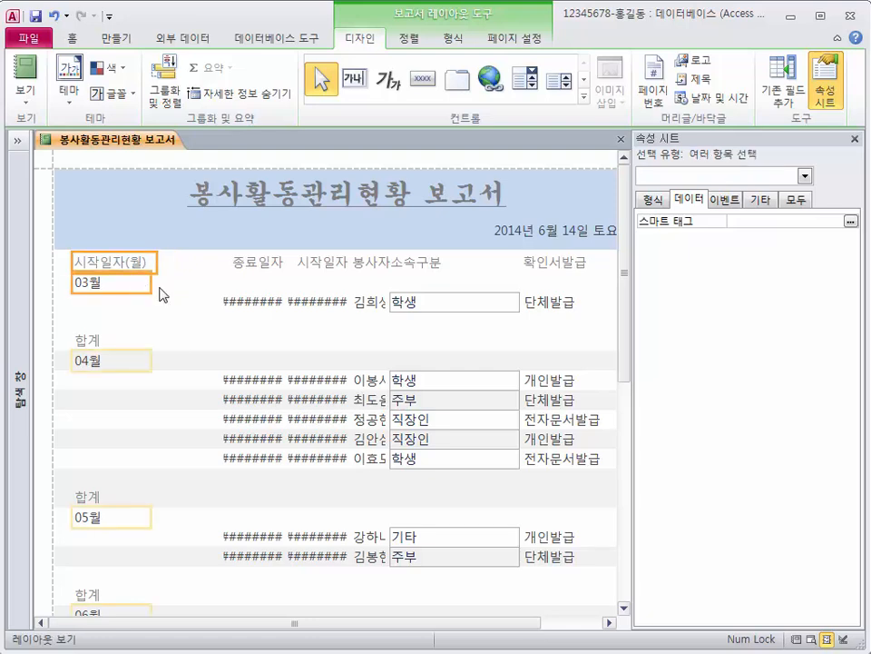
{"action": "left_click", "coordinate": [70, 38]}
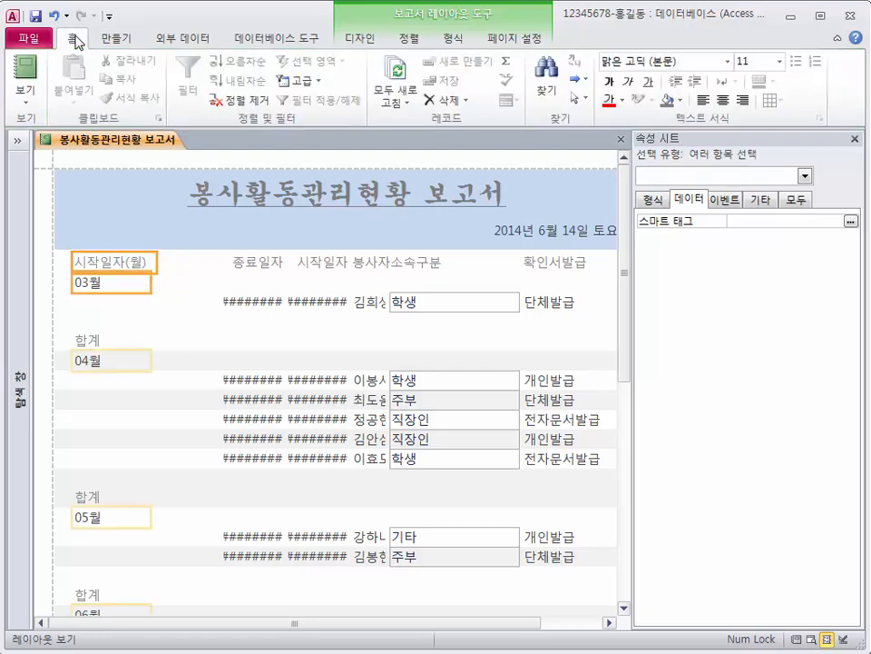
{"action": "left_click", "coordinate": [723, 102]}
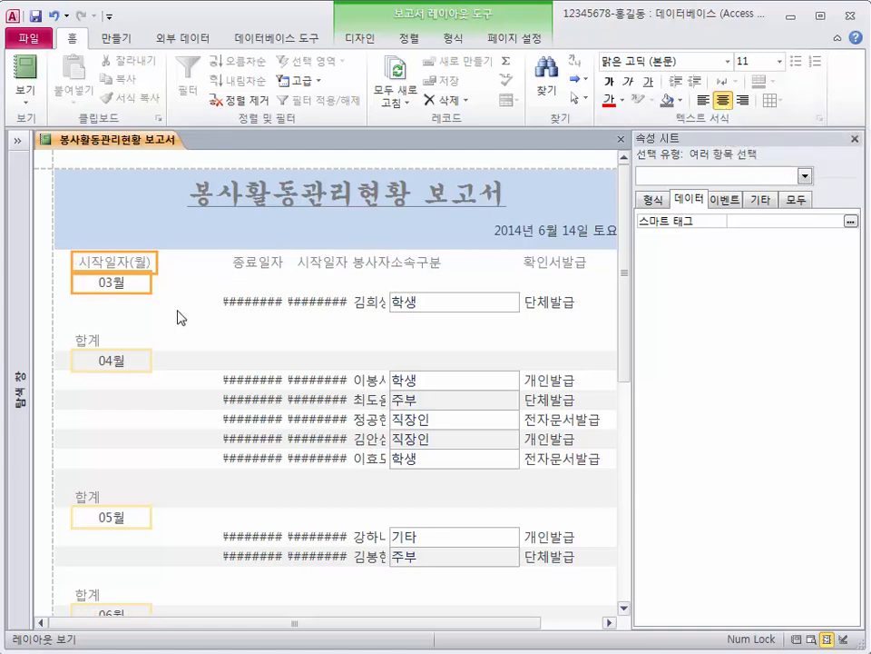
Widen the 종료일자 heading and its date text box leftward until the full dates fit, and center both
{"action": "left_click", "coordinate": [238, 263]}
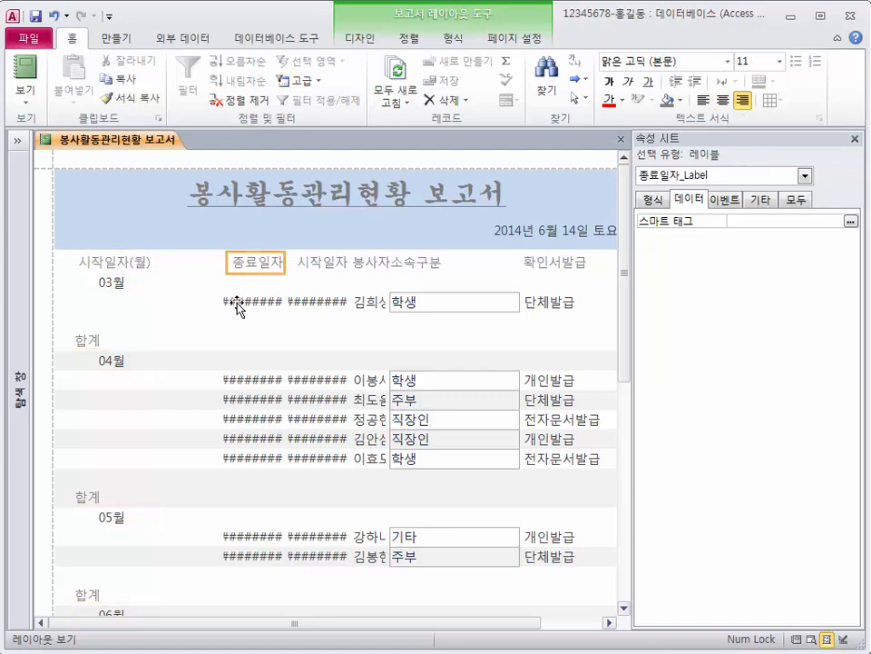
{"action": "left_click", "coordinate": [234, 303], "text": "shift"}
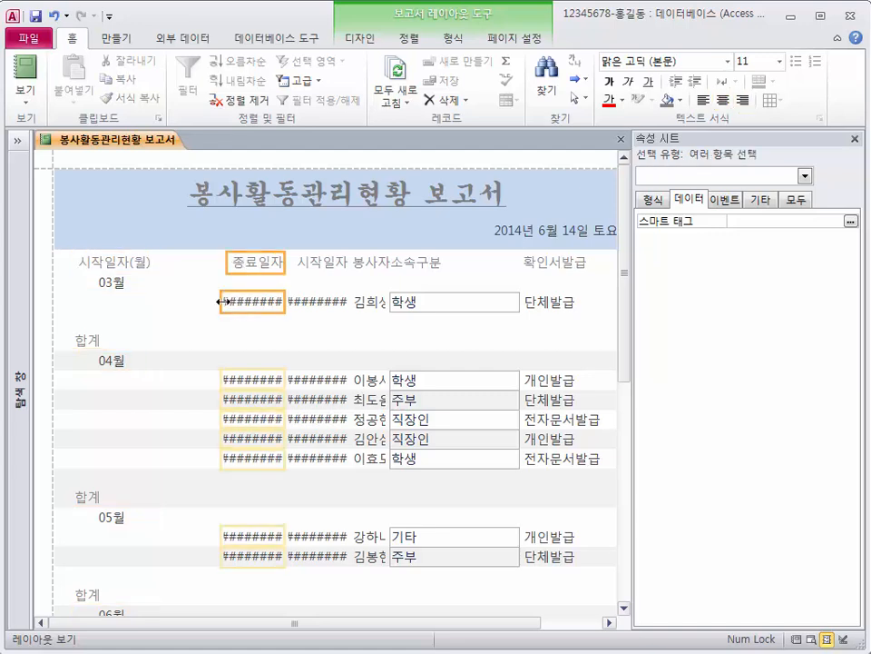
{"action": "left_click_drag", "start_coordinate": [222, 301], "coordinate": [175, 307]}
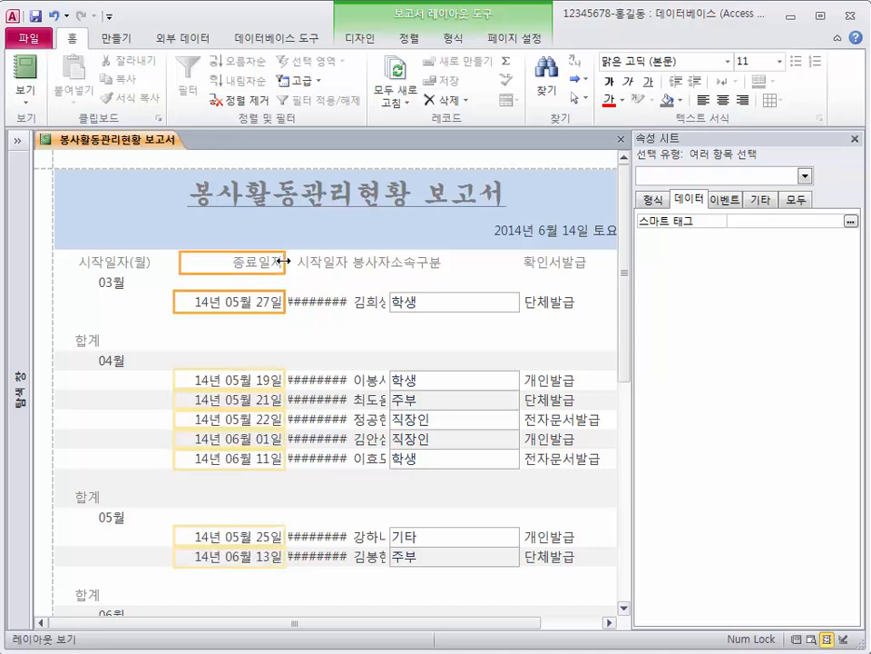
{"action": "left_click_drag", "start_coordinate": [283, 260], "coordinate": [280, 262]}
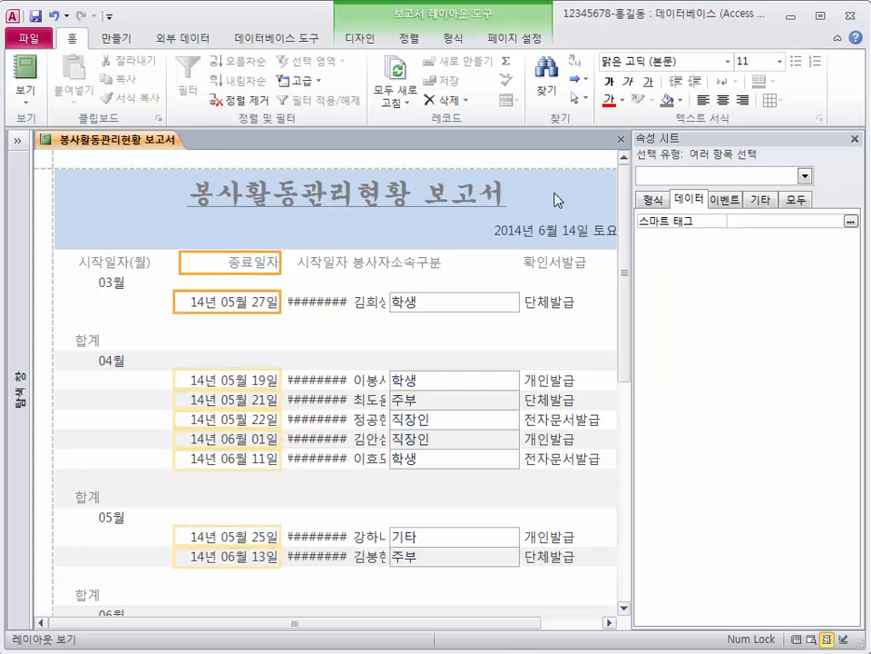
{"action": "left_click", "coordinate": [724, 101]}
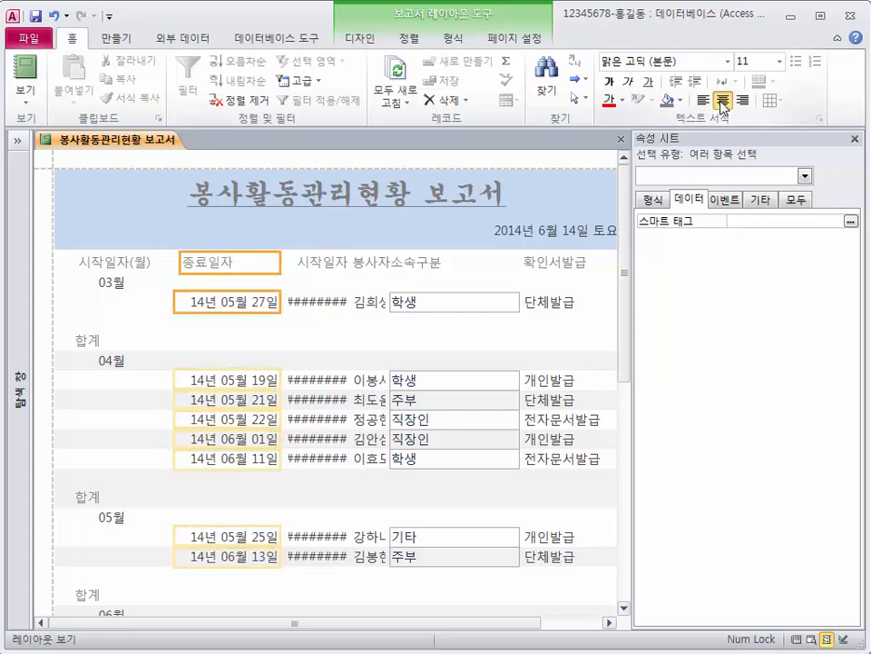
{"action": "left_click", "coordinate": [723, 101]}
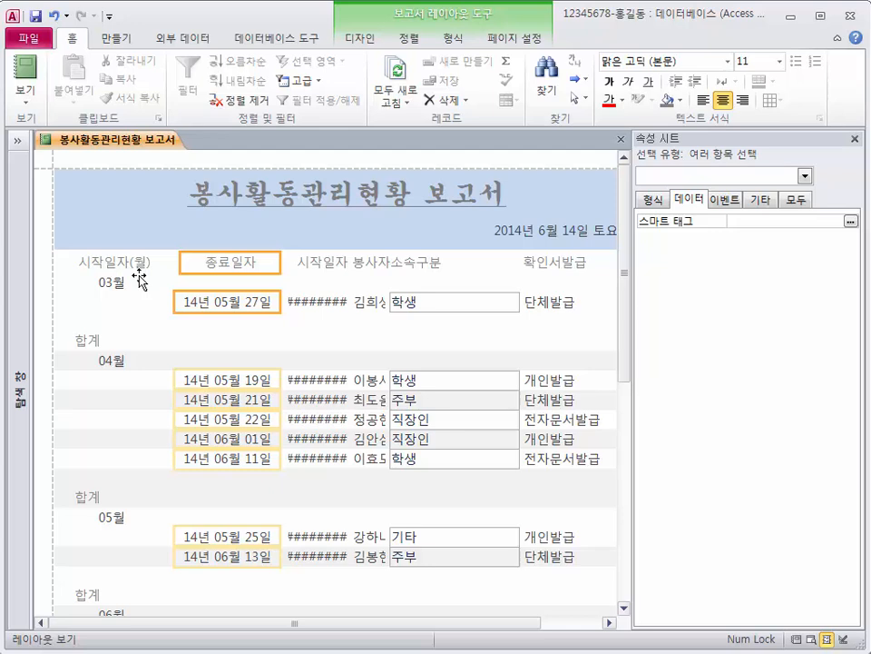
Delete the 시작일자 column's heading and its detail text box from the report
{"action": "left_click", "coordinate": [310, 265]}
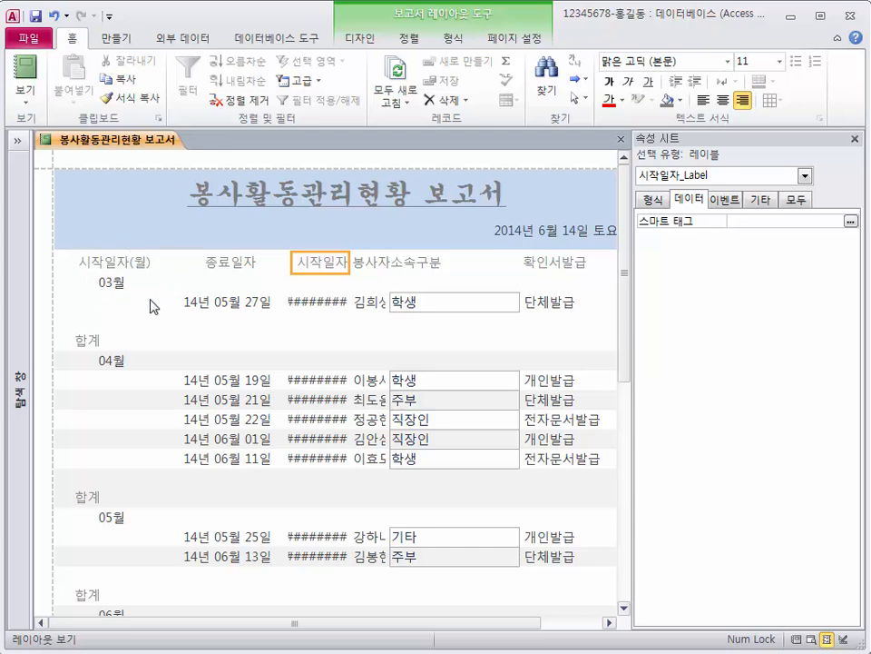
{"action": "left_click", "coordinate": [313, 304], "text": "shift"}
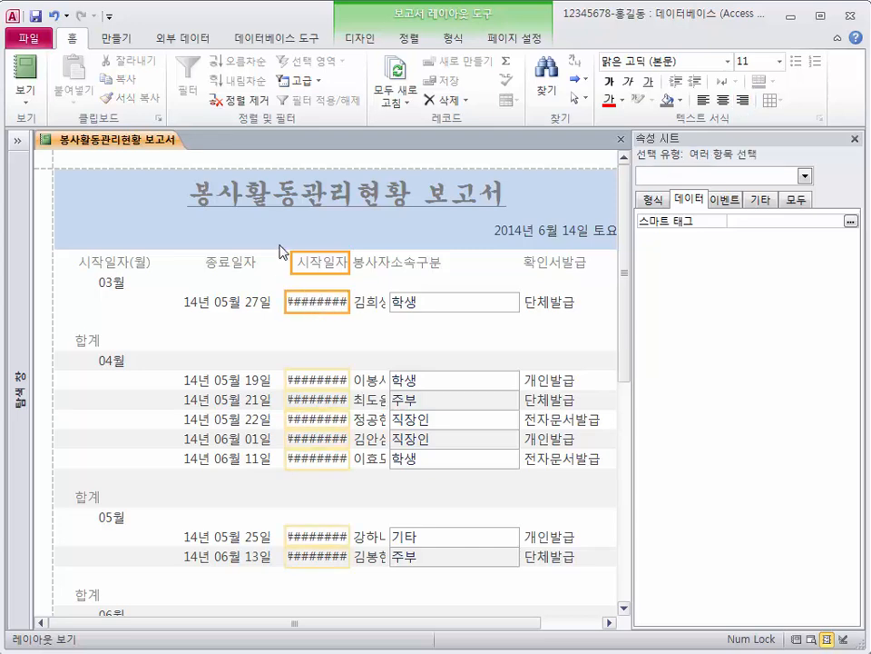
{"action": "key", "text": "Delete"}
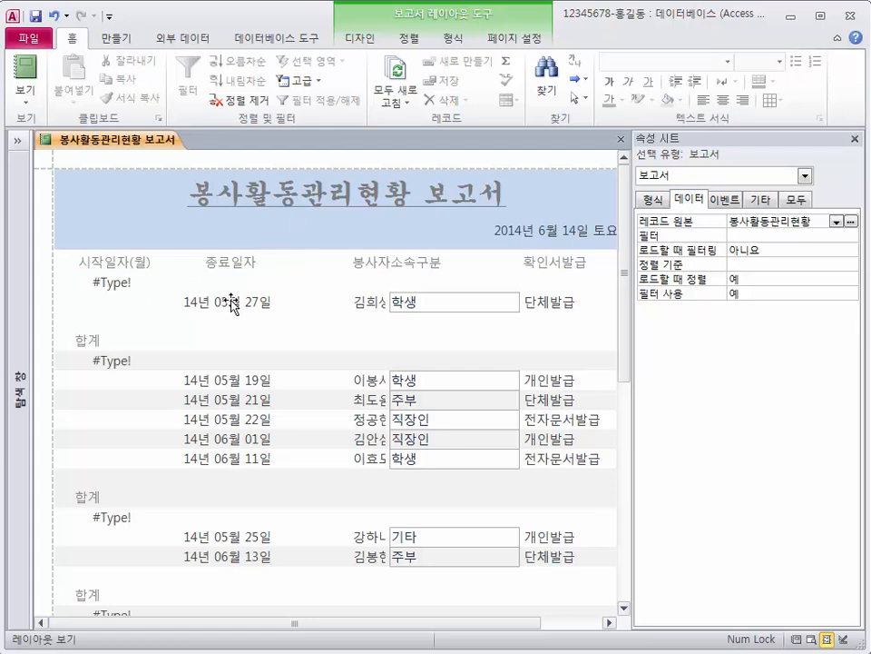
Close the property sheet and refresh the month group values by switching to design view and back to layout view
{"action": "left_click", "coordinate": [123, 285]}
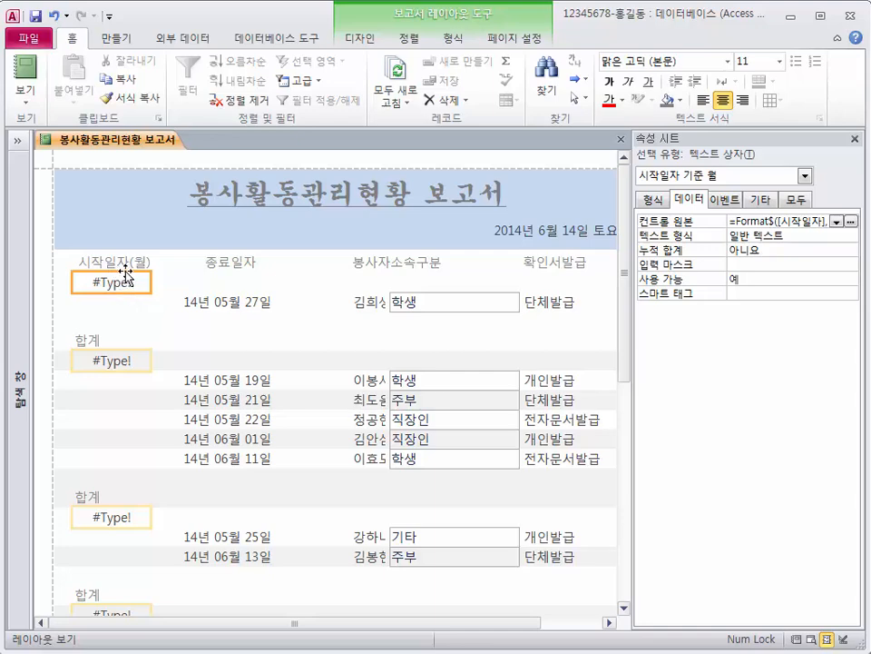
{"action": "left_click", "coordinate": [855, 138]}
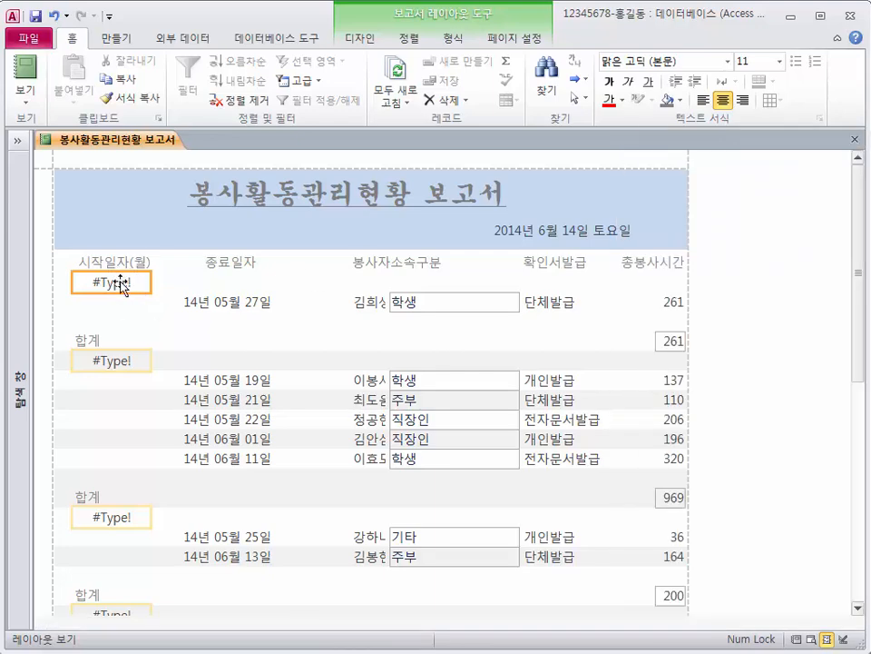
{"action": "left_click", "coordinate": [24, 102]}
{"action": "left_click", "coordinate": [47, 242]}
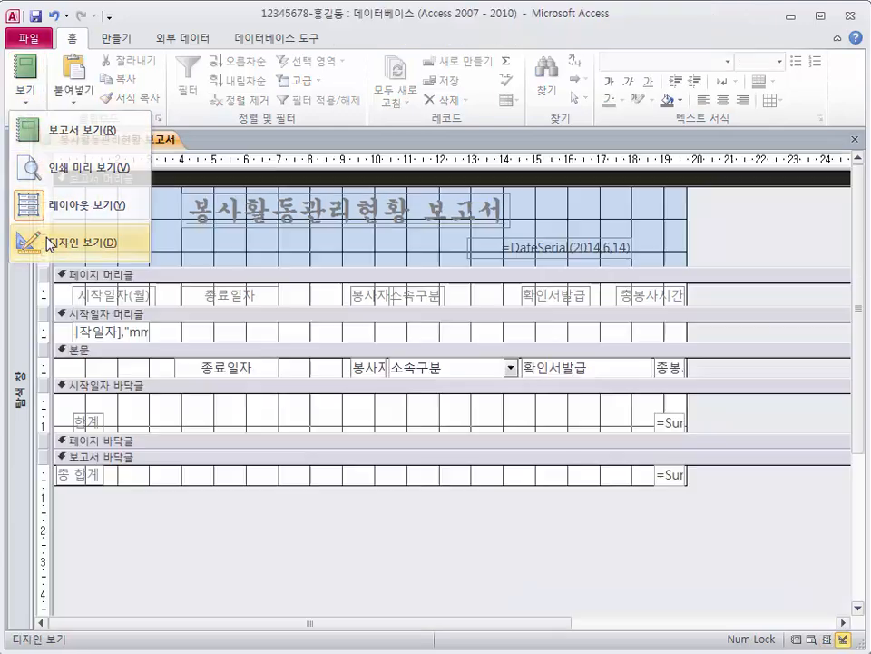
{"action": "left_click", "coordinate": [24, 91]}
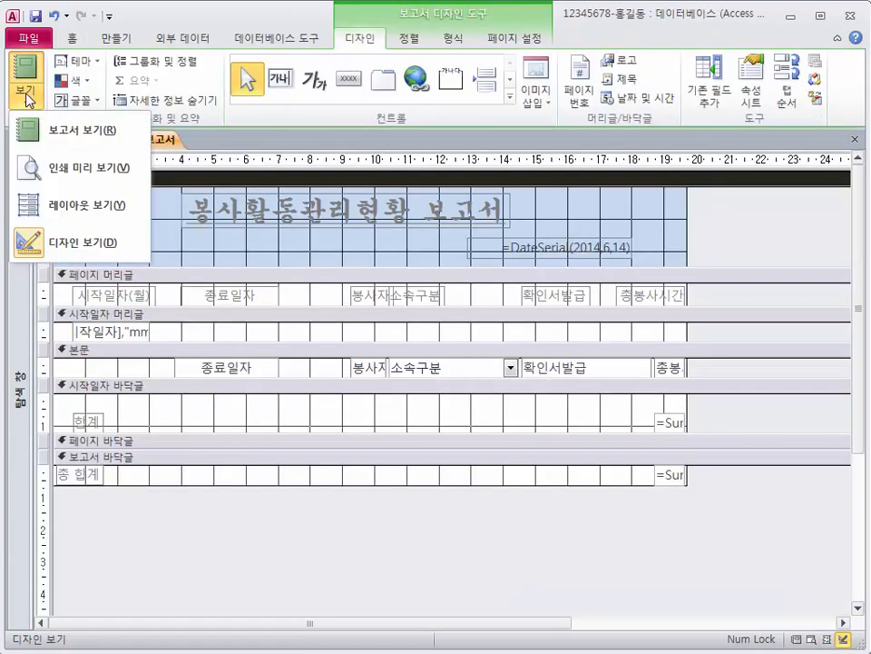
{"action": "left_click", "coordinate": [38, 207]}
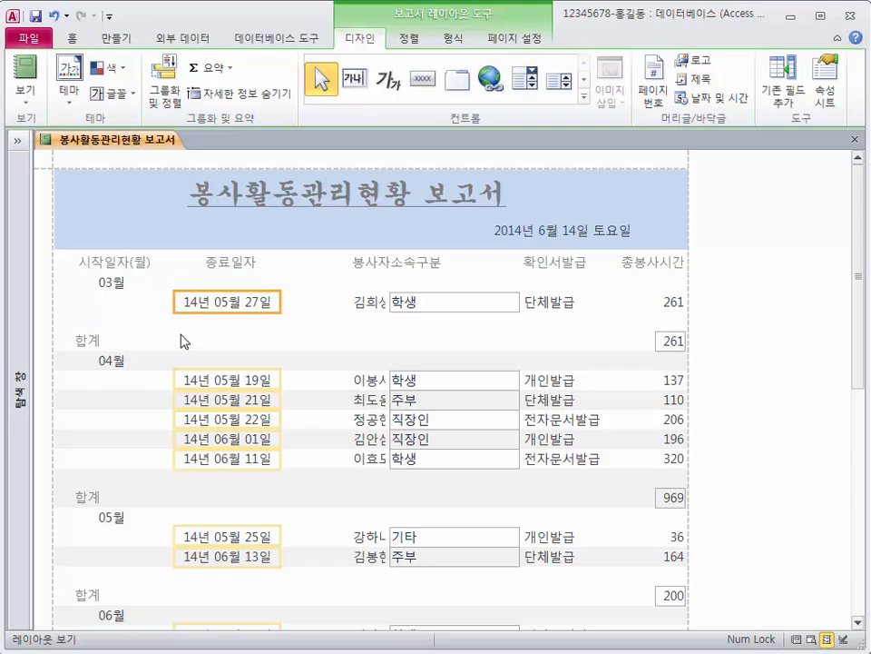
Widen the 봉사자 heading and its text box leftward, pull in their right edges and center both
{"action": "left_click", "coordinate": [359, 261]}
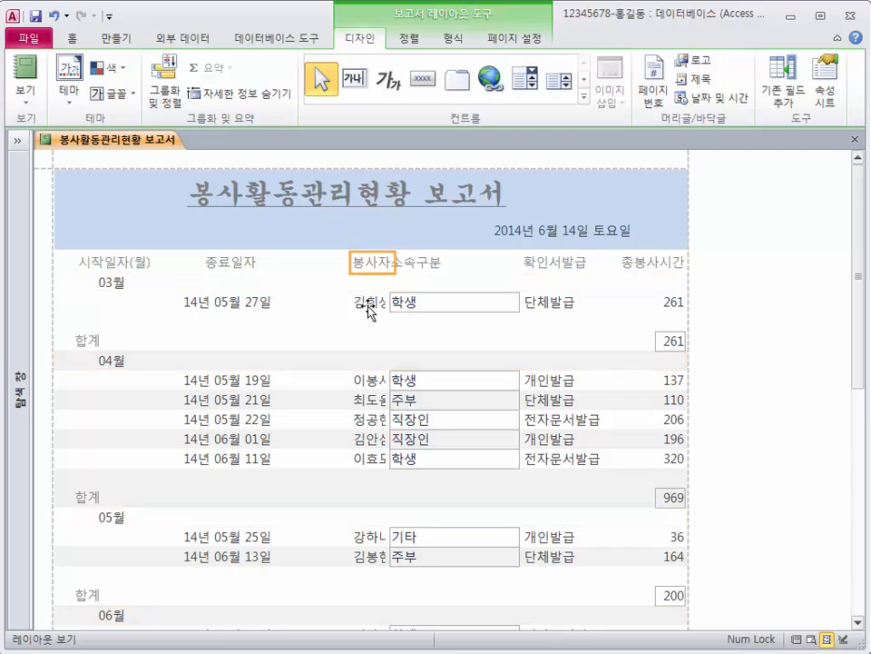
{"action": "left_click", "coordinate": [367, 301], "text": "ctrl"}
{"action": "left_click_drag", "start_coordinate": [348, 261], "coordinate": [298, 263]}
{"action": "left_click_drag", "start_coordinate": [395, 261], "coordinate": [379, 261]}
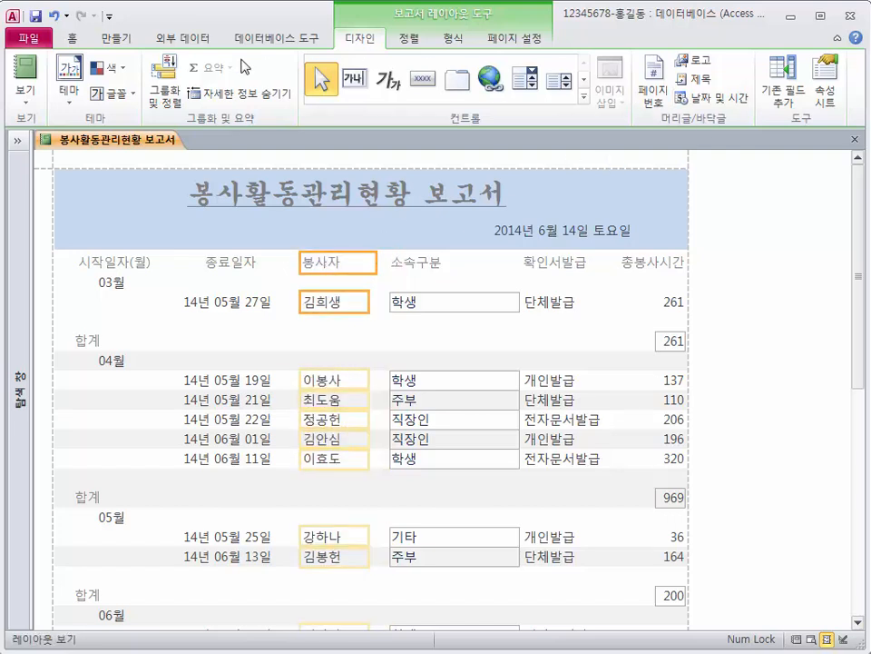
{"action": "left_click", "coordinate": [67, 38]}
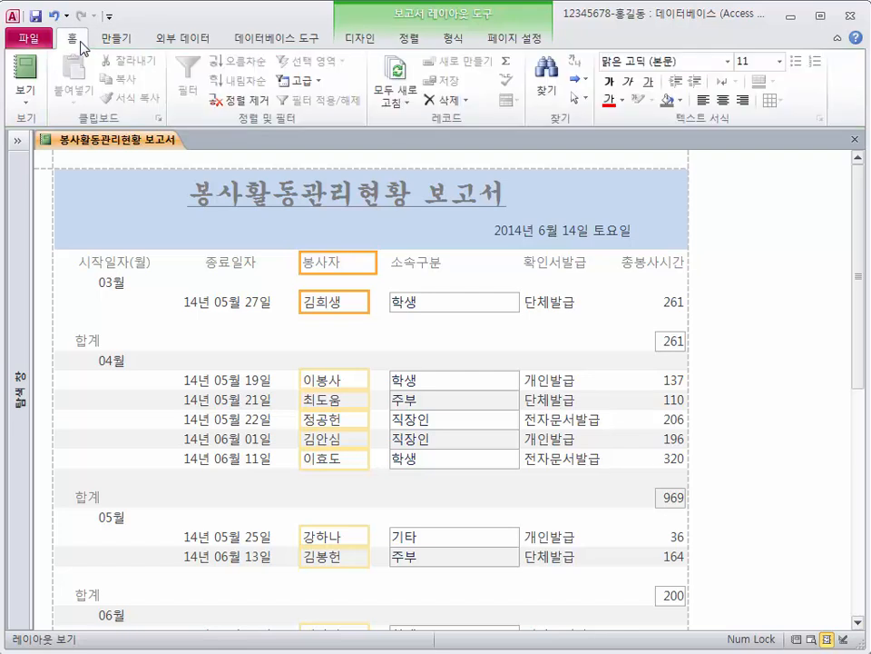
{"action": "left_click", "coordinate": [723, 100]}
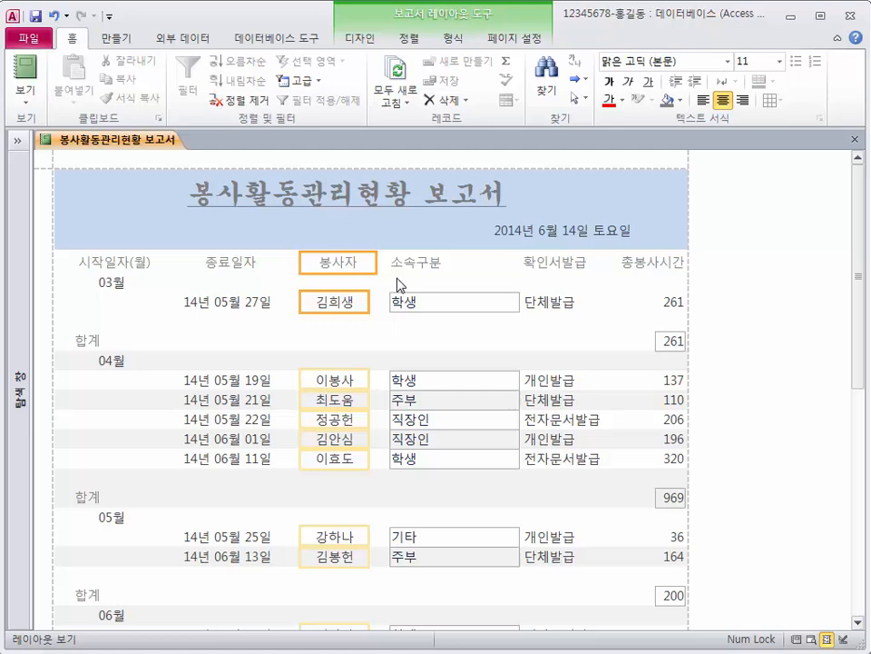
Narrow the 소속구분 combo box from its right edge and center it together with its heading
{"action": "left_click", "coordinate": [424, 262]}
{"action": "left_click", "coordinate": [454, 286]}
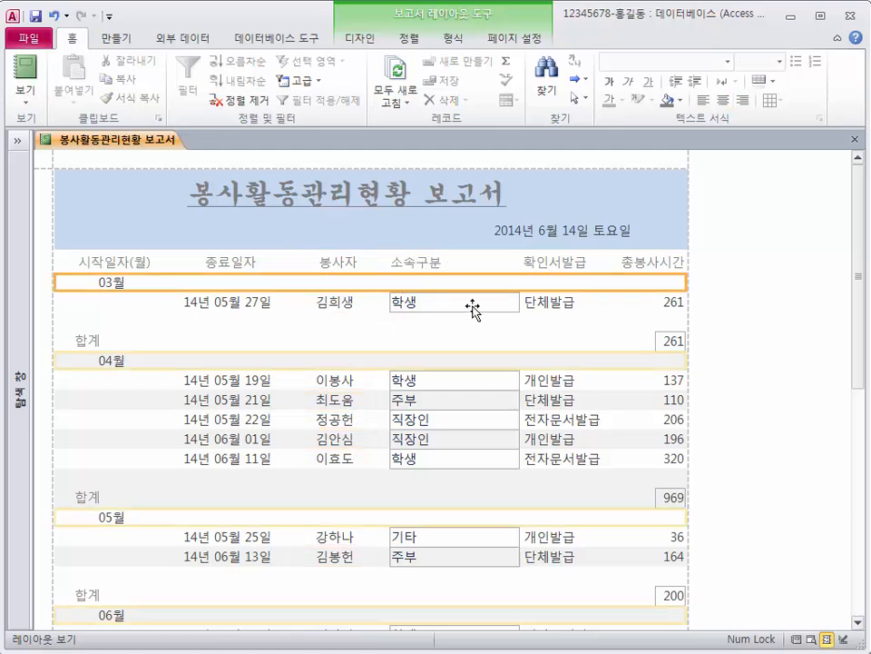
{"action": "left_click", "coordinate": [472, 308]}
{"action": "left_click_drag", "start_coordinate": [517, 300], "coordinate": [463, 298]}
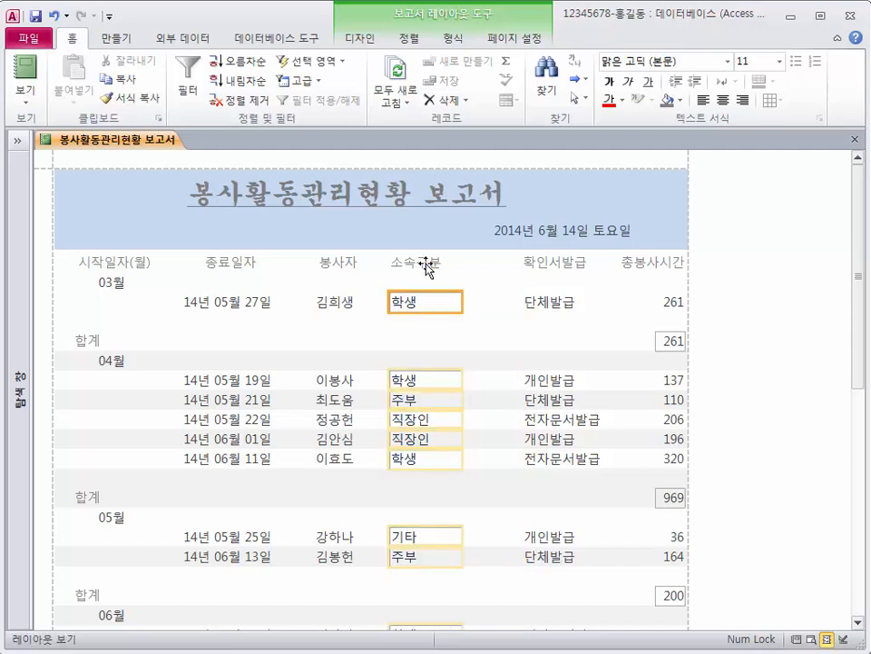
{"action": "left_click", "coordinate": [425, 263], "text": "shift"}
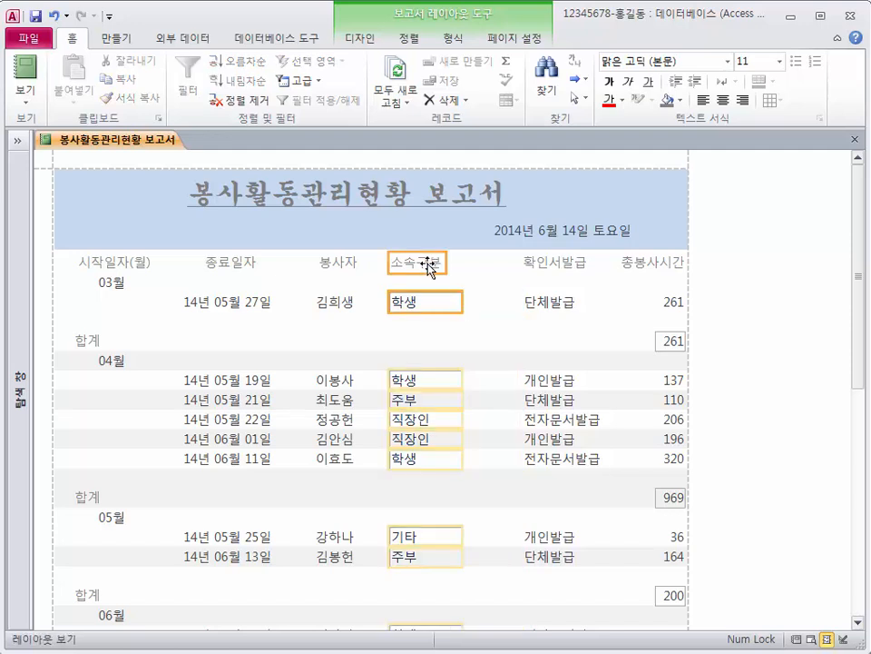
{"action": "left_click", "coordinate": [721, 102]}
{"action": "left_click", "coordinate": [473, 291]}
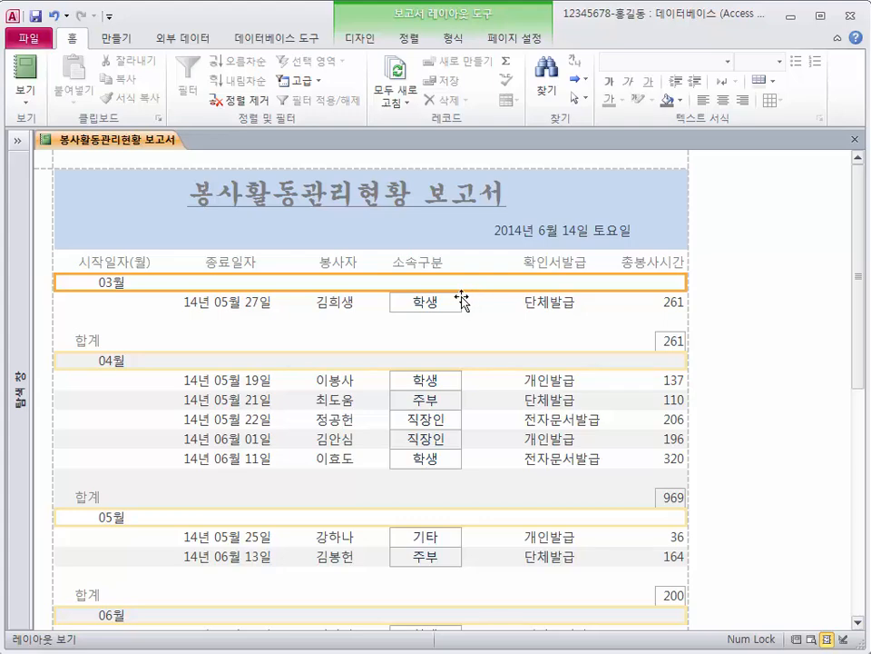
Set the border style of the 소속구분 combo box to 투명 and close the property sheet
{"action": "left_click", "coordinate": [446, 300]}
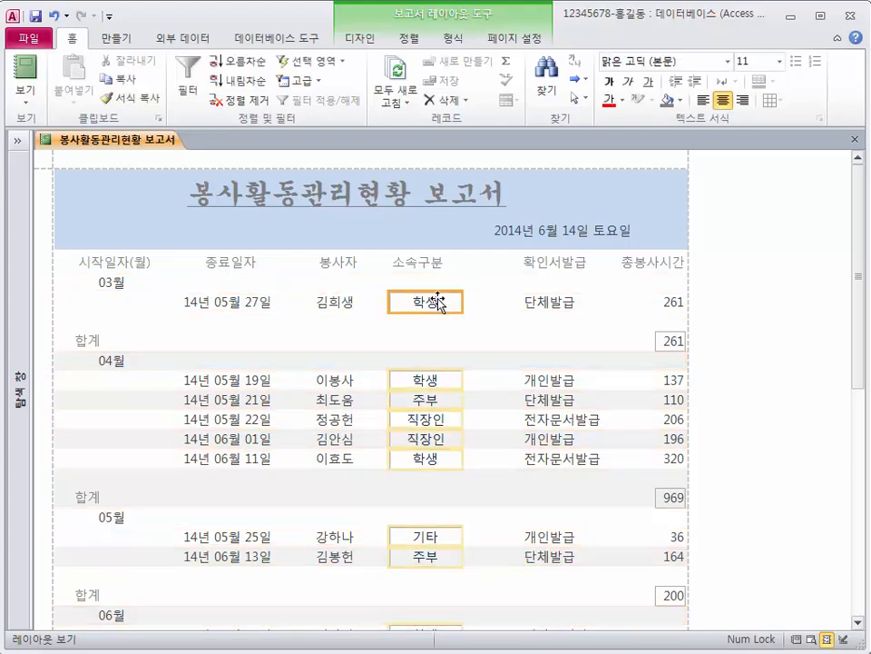
{"action": "right_click", "coordinate": [441, 298]}
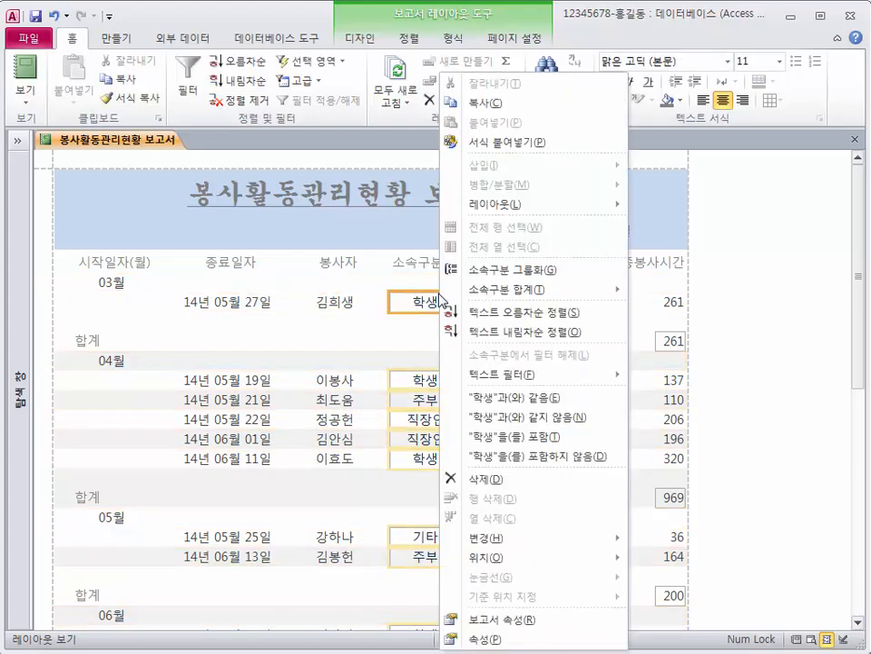
{"action": "left_click", "coordinate": [502, 640]}
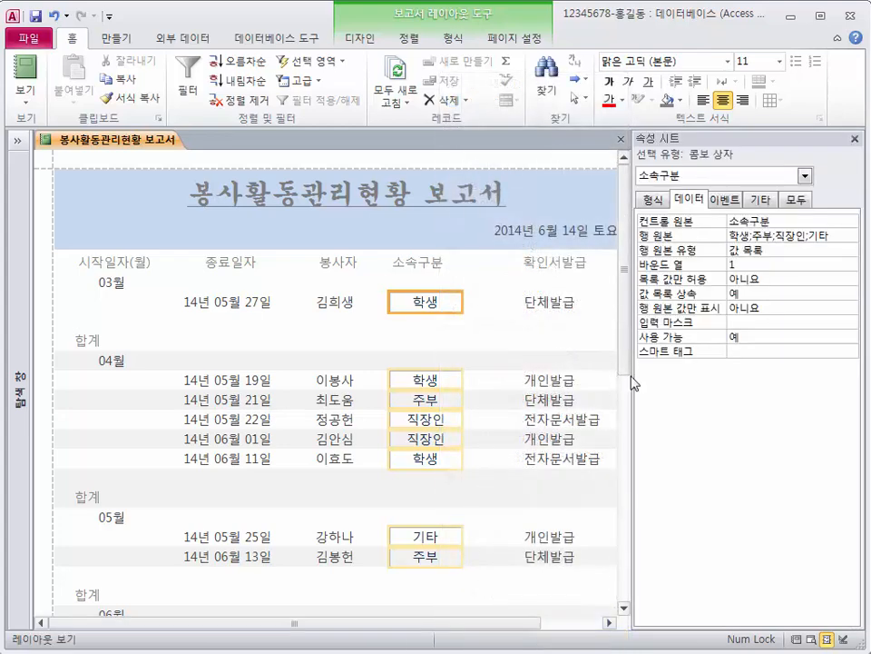
{"action": "left_click", "coordinate": [654, 200]}
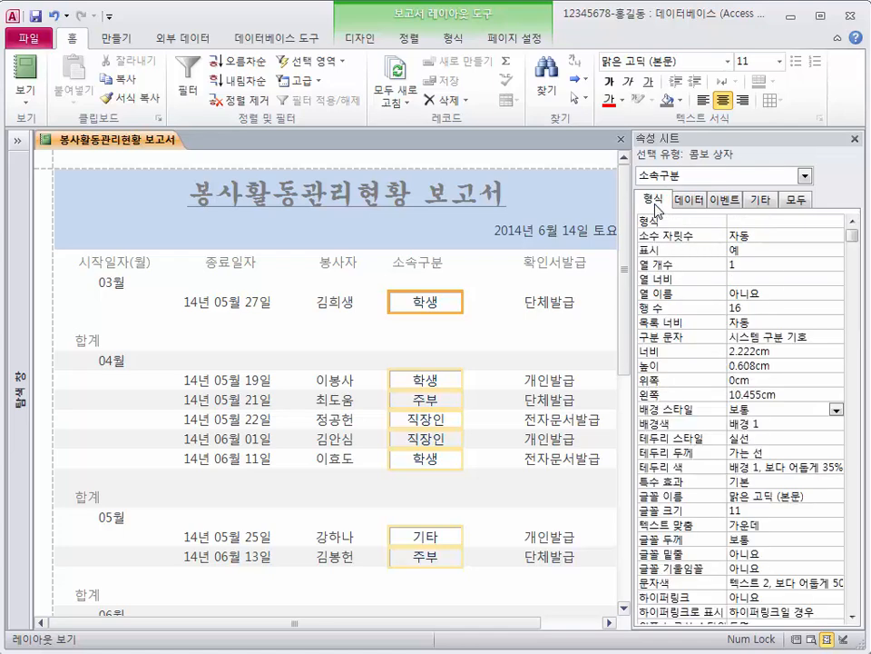
{"action": "left_click", "coordinate": [764, 438]}
{"action": "left_click", "coordinate": [836, 439]}
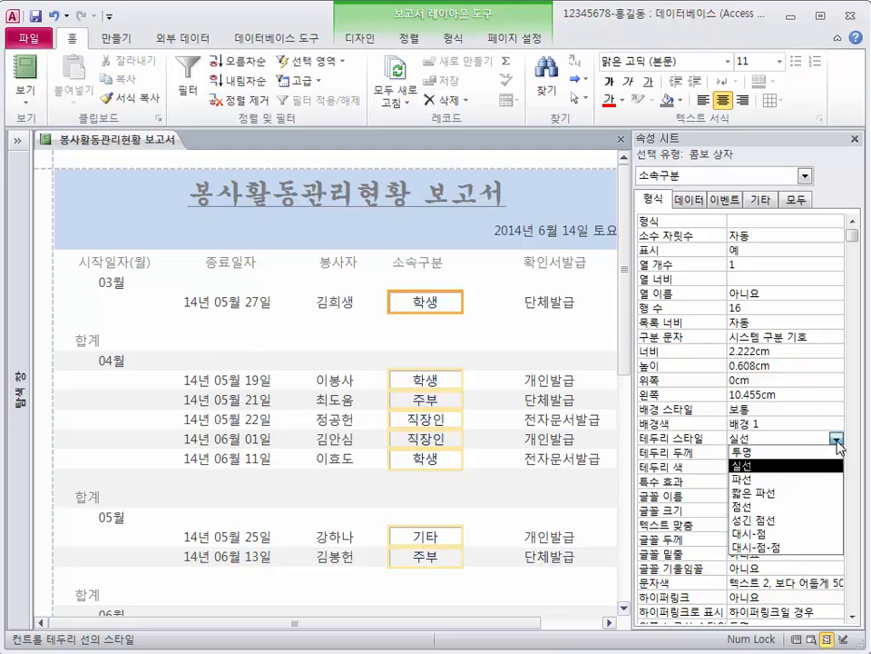
{"action": "left_click", "coordinate": [742, 452]}
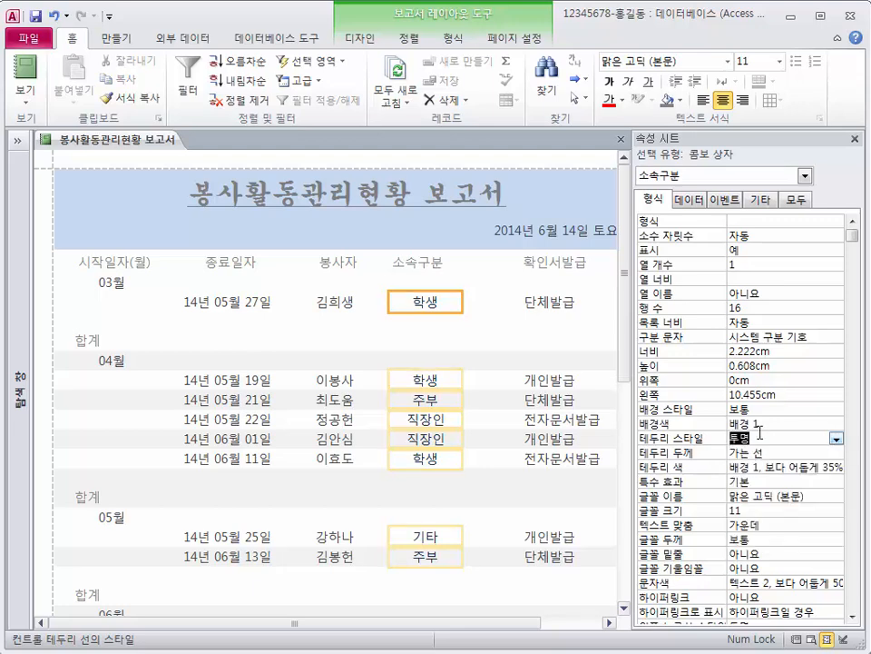
{"action": "left_click", "coordinate": [482, 277]}
{"action": "left_click", "coordinate": [440, 298]}
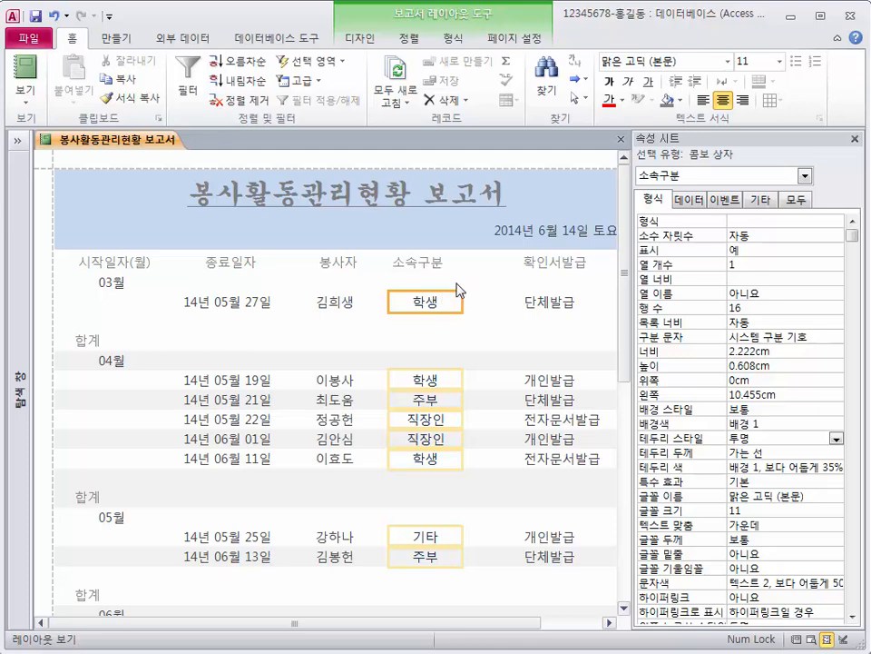
{"action": "left_click", "coordinate": [855, 139]}
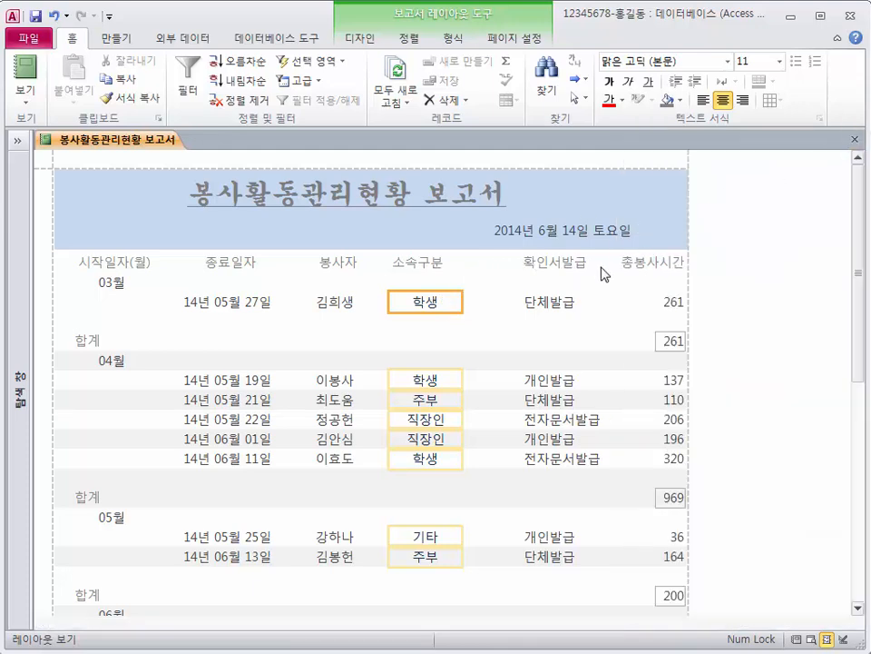
Shift the 확인서발급 heading and its detail text box leftward by extending their left edges and pulling in their right edges
{"action": "left_click", "coordinate": [575, 265]}
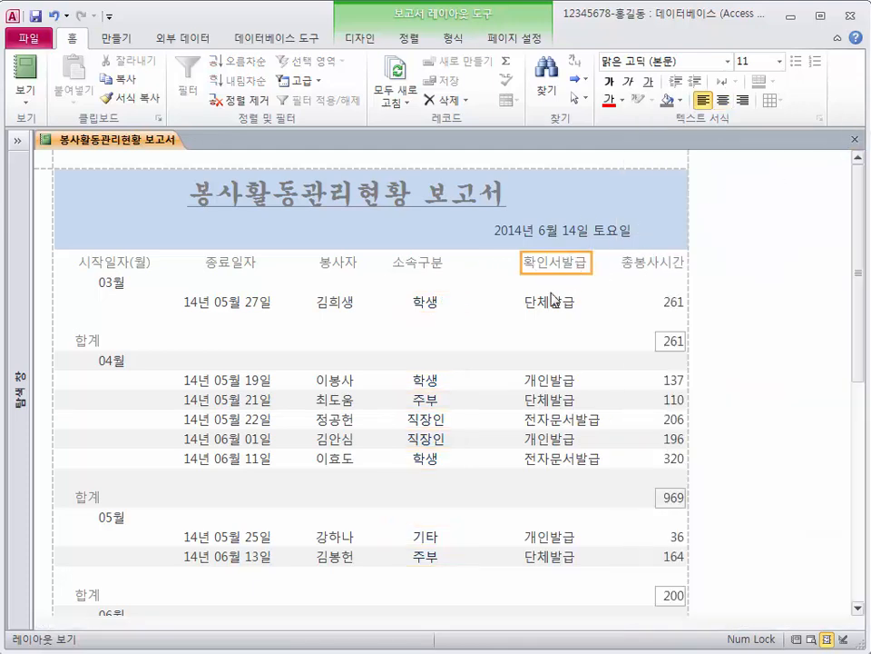
{"action": "left_click", "coordinate": [555, 301]}
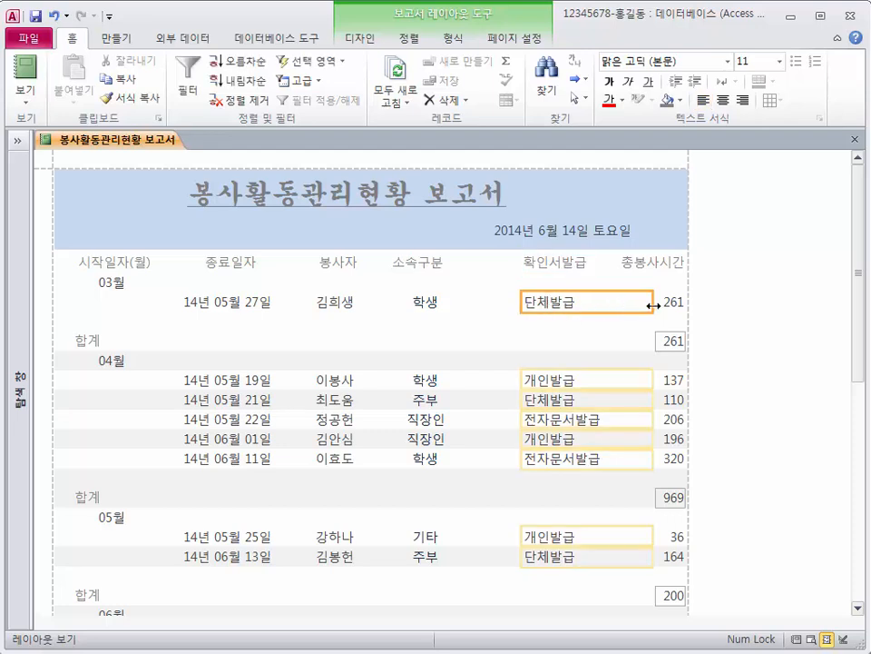
{"action": "left_click_drag", "start_coordinate": [653, 304], "coordinate": [612, 303]}
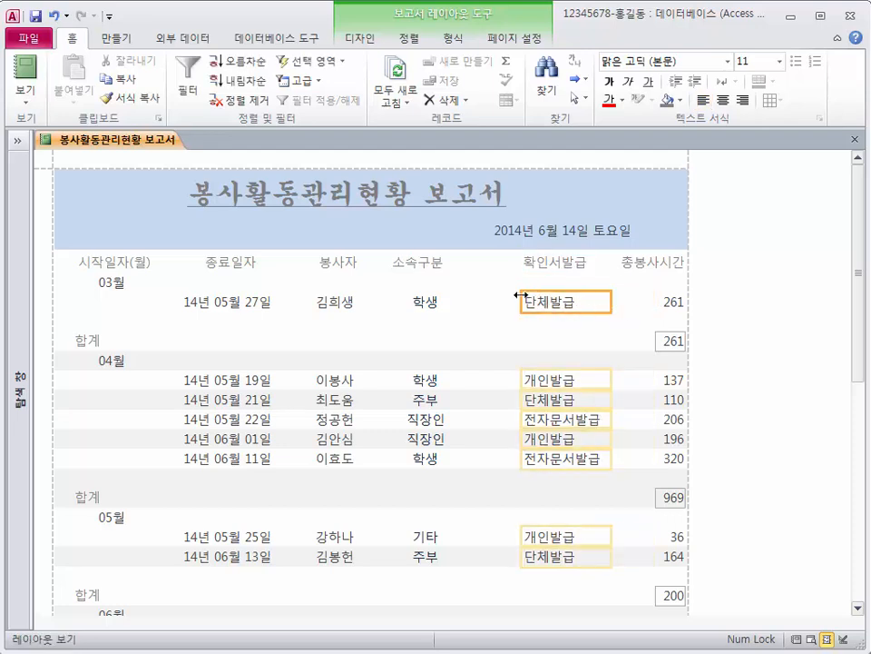
{"action": "left_click_drag", "start_coordinate": [521, 300], "coordinate": [479, 302]}
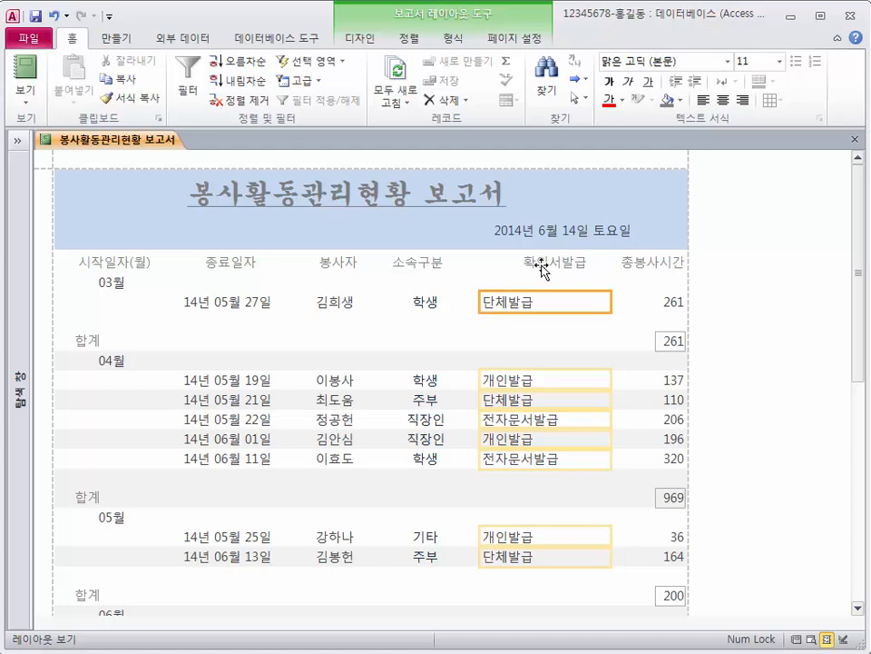
{"action": "left_click", "coordinate": [531, 265]}
{"action": "left_click_drag", "start_coordinate": [519, 263], "coordinate": [482, 265]}
{"action": "left_click_drag", "start_coordinate": [591, 259], "coordinate": [563, 260]}
Center the 확인서발급 heading and its text box, narrowing the text box and widening the heading slightly from their right edges
{"action": "left_click", "coordinate": [541, 304]}
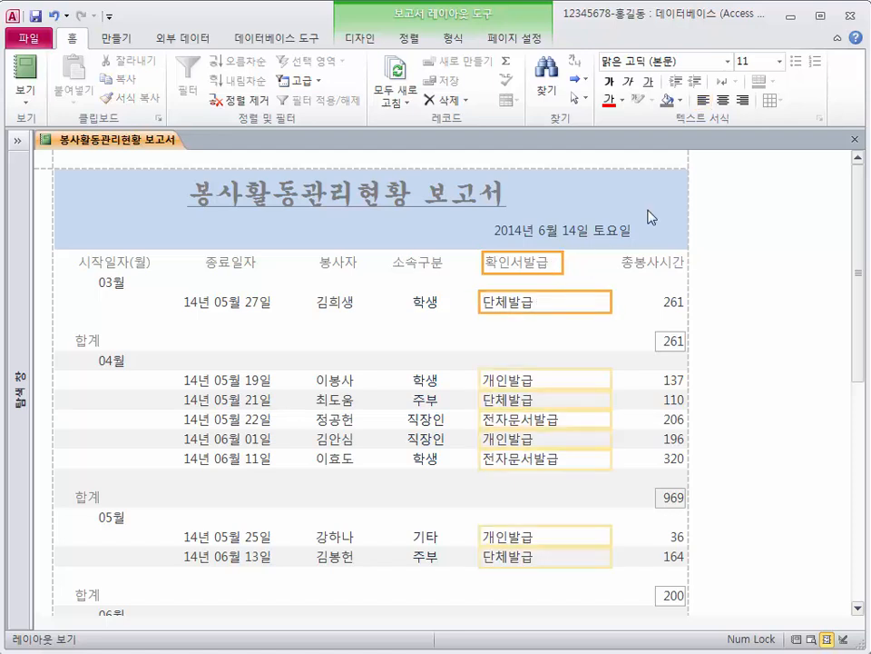
{"action": "left_click", "coordinate": [724, 101]}
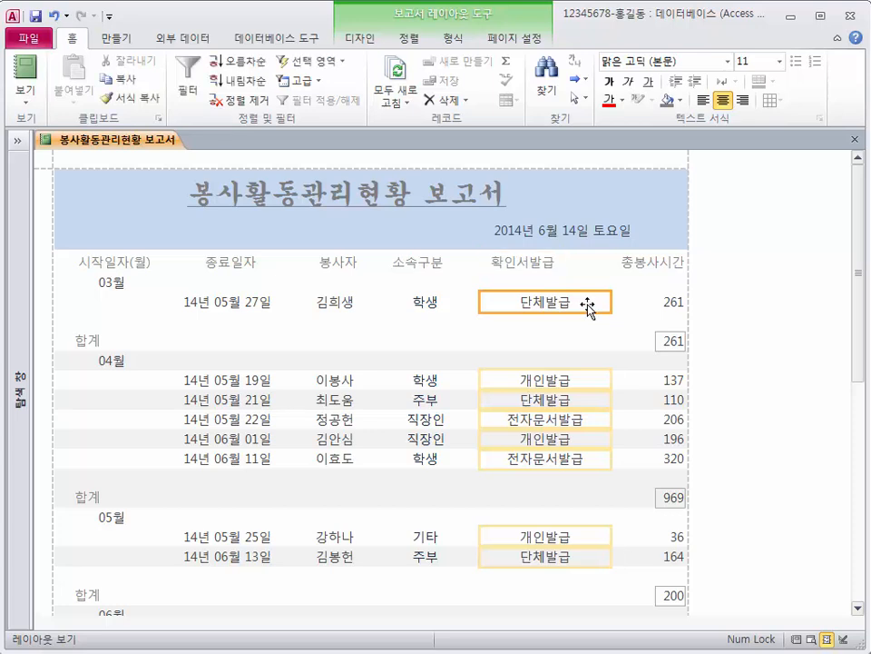
{"action": "left_click_drag", "start_coordinate": [610, 302], "coordinate": [596, 301]}
{"action": "left_click", "coordinate": [550, 266]}
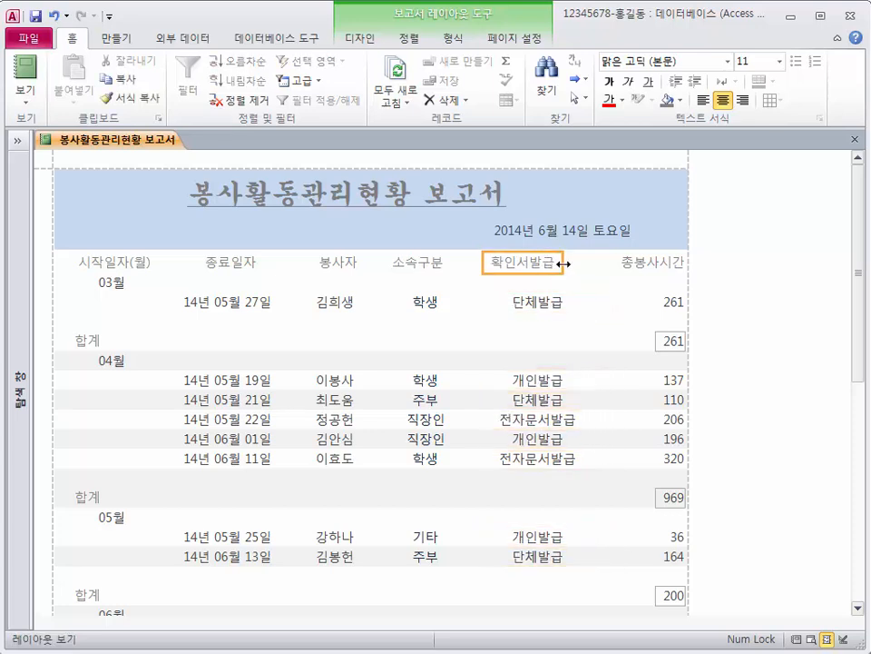
{"action": "left_click_drag", "start_coordinate": [561, 265], "coordinate": [579, 264]}
{"action": "left_click", "coordinate": [555, 308]}
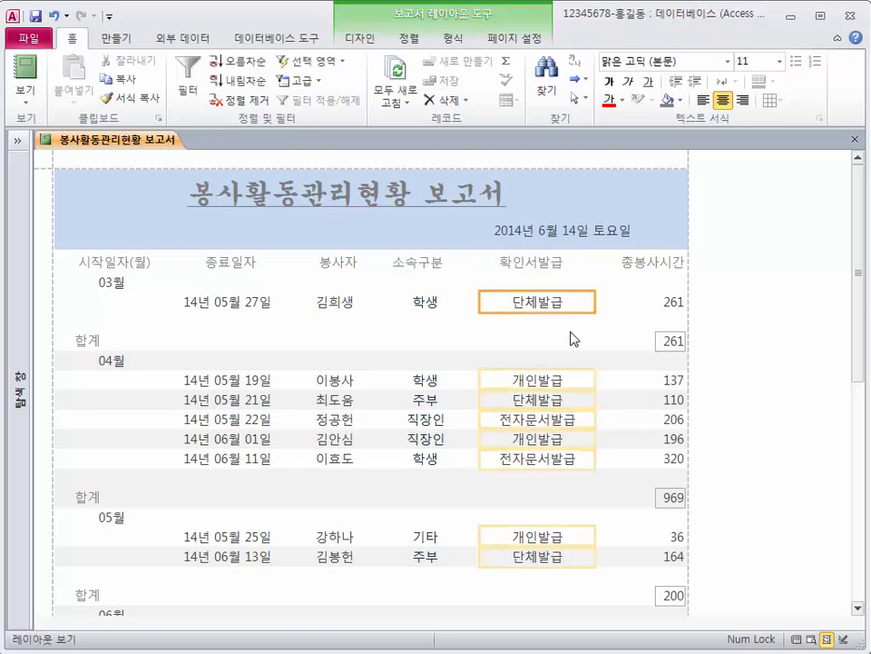
Widen the 총봉사시간 heading and its detail text box leftward together and pull in their right edges
{"action": "left_click", "coordinate": [647, 269]}
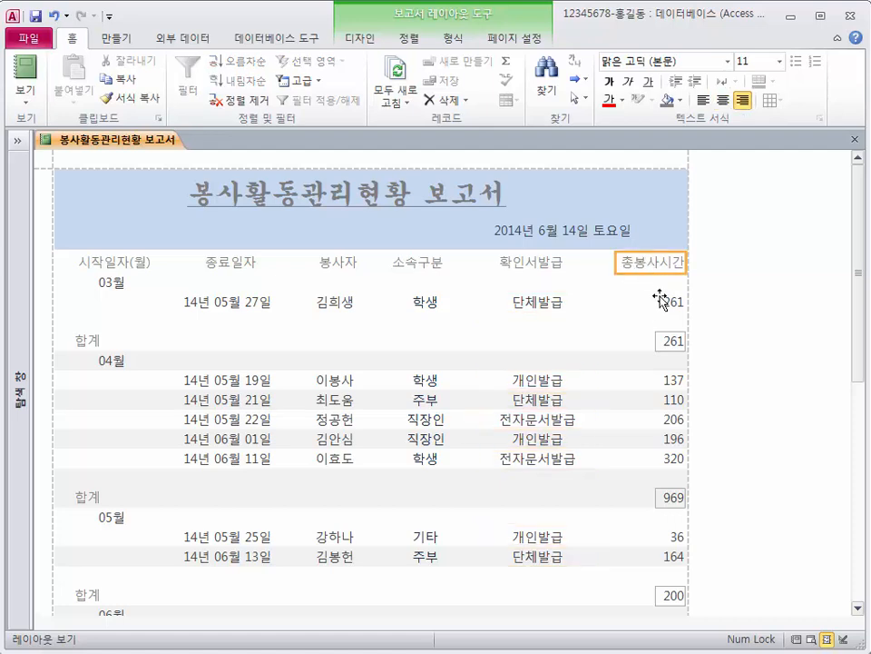
{"action": "left_click", "coordinate": [659, 300], "text": "shift"}
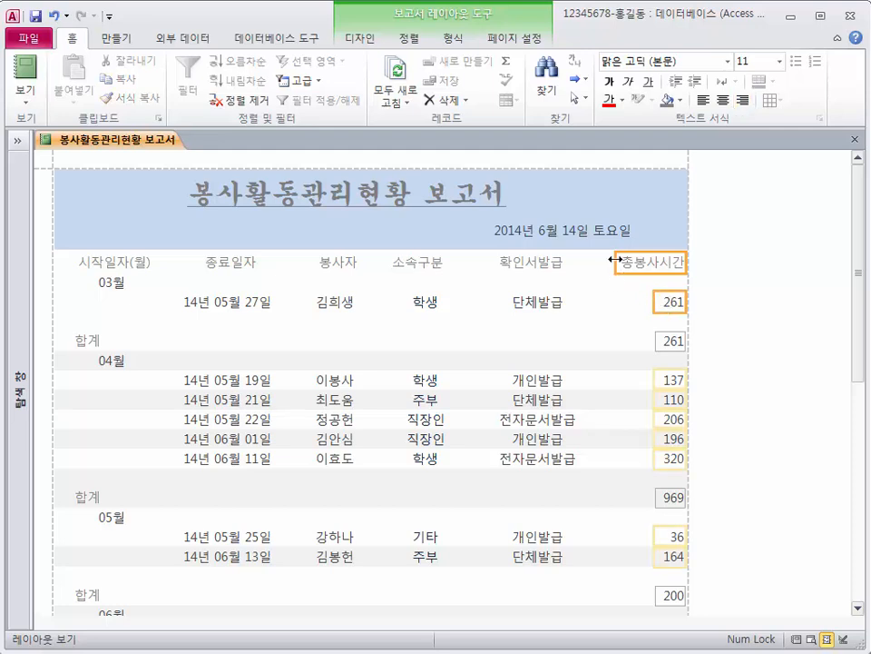
{"action": "left_click_drag", "start_coordinate": [615, 261], "coordinate": [596, 262]}
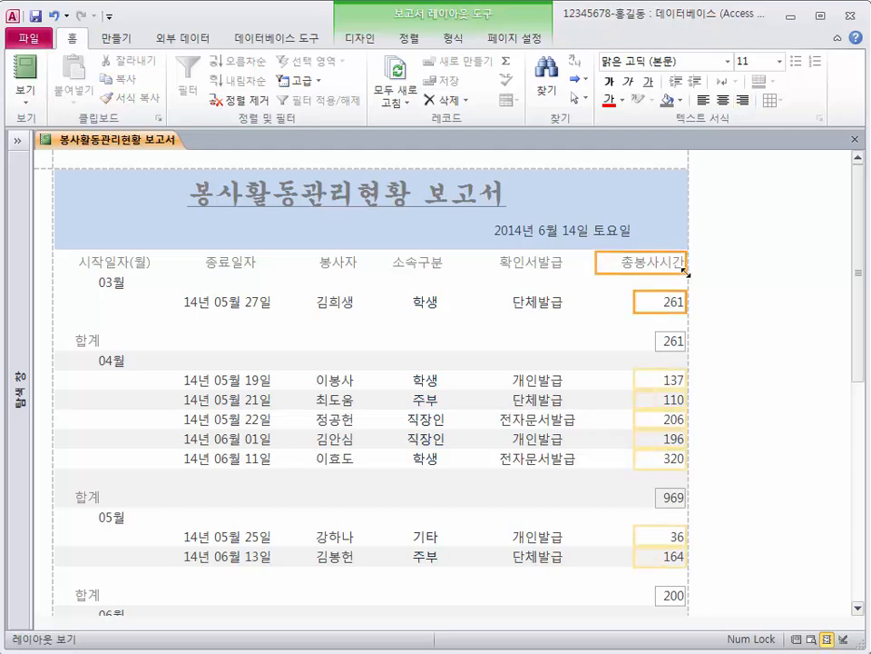
{"action": "left_click_drag", "start_coordinate": [679, 262], "coordinate": [672, 263]}
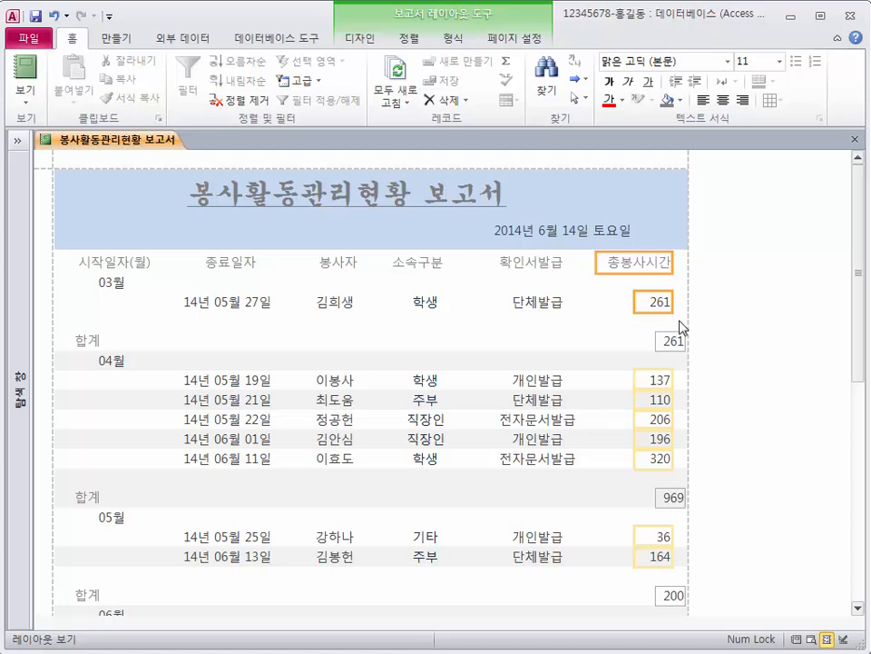
Extend the date text box in the report header rightward and pull in its left edge
{"action": "left_click", "coordinate": [603, 229]}
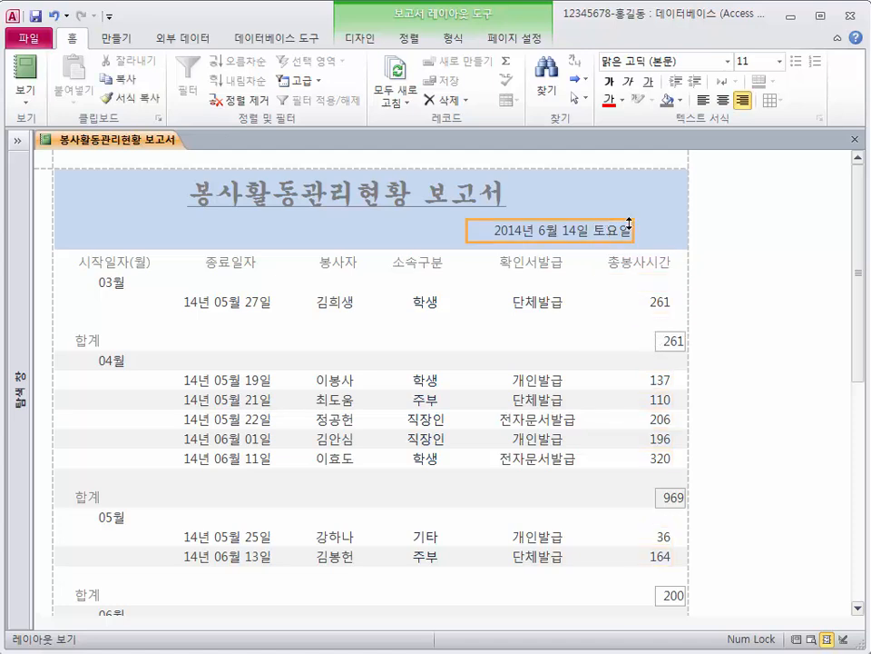
{"action": "left_click_drag", "start_coordinate": [633, 231], "coordinate": [661, 233]}
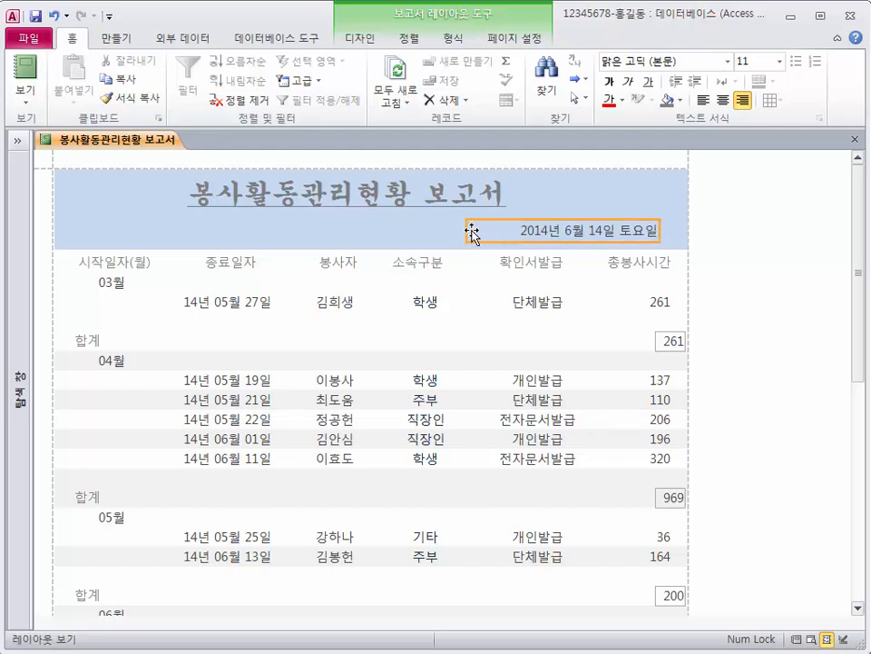
{"action": "left_click_drag", "start_coordinate": [473, 229], "coordinate": [496, 230]}
Replace the text of the 합계 label in the month group footer with text beginning with 인
{"action": "left_click", "coordinate": [88, 342]}
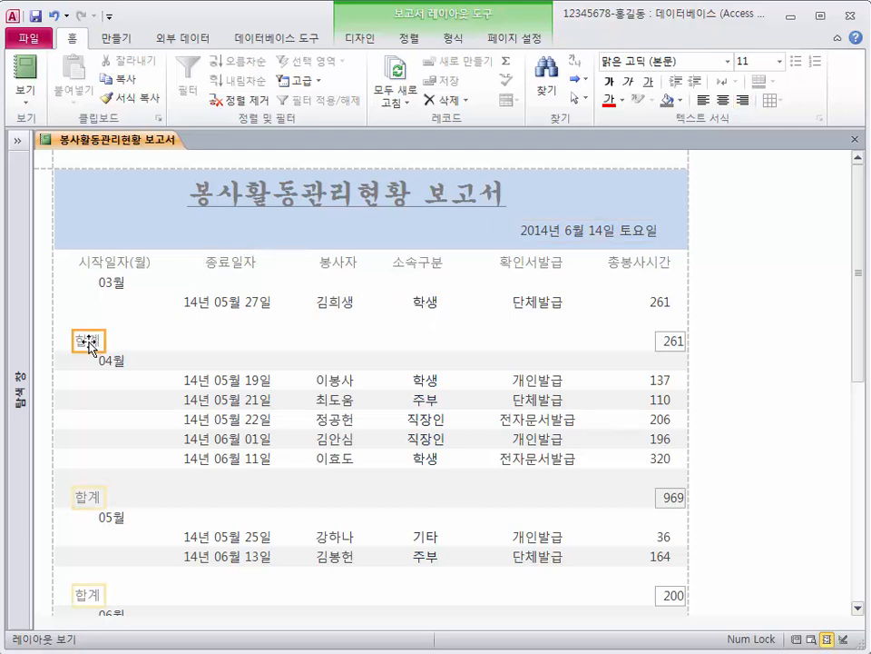
{"action": "left_click", "coordinate": [87, 341]}
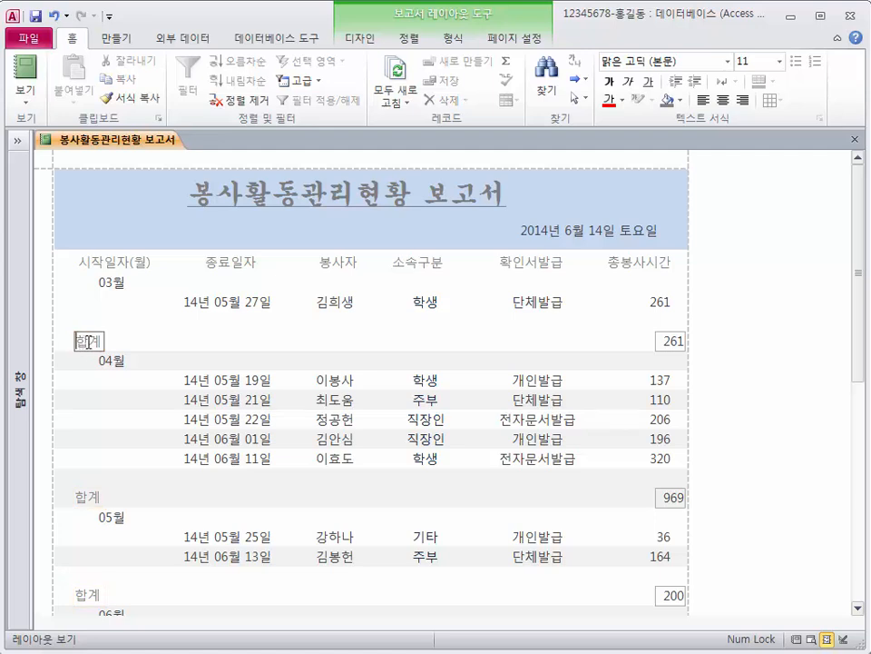
{"action": "double_click", "coordinate": [88, 341]}
{"action": "type", "text": "인ㅇ"}
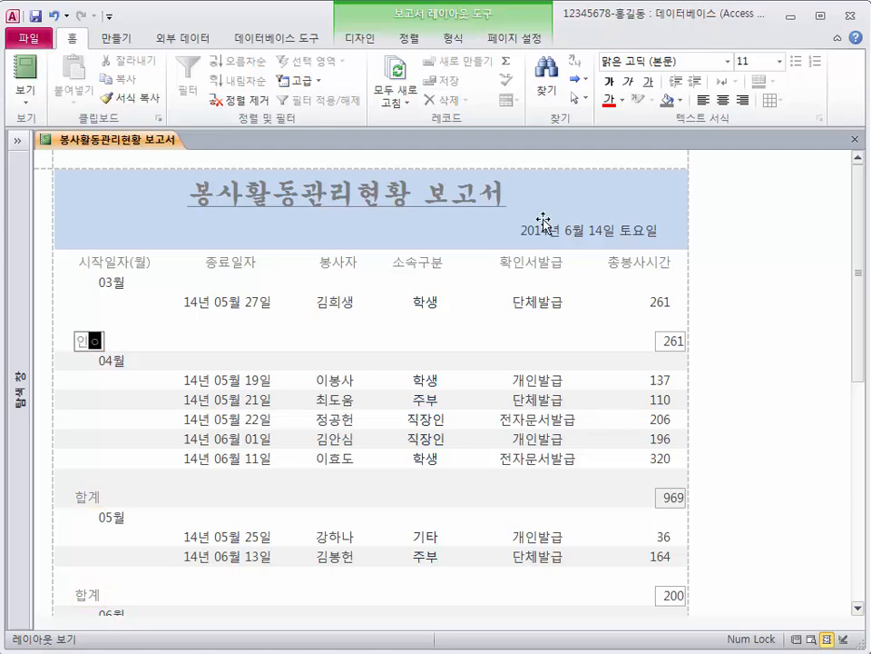
Relabel the monthly group total as 인원수 and resize the label so it sits beneath the 시작일자(월) column
{"action": "type", "text": "수"}
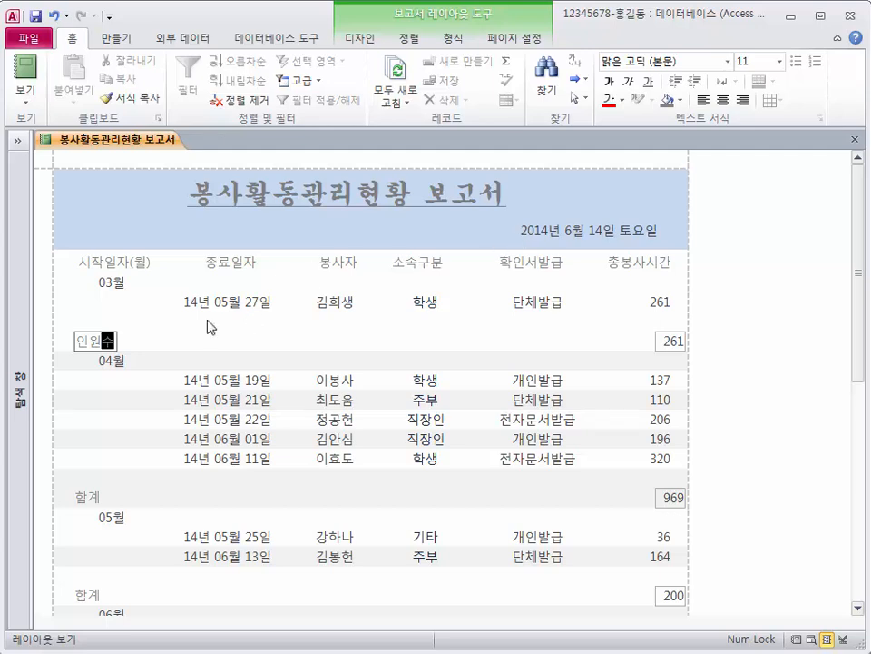
{"action": "key", "text": "Return"}
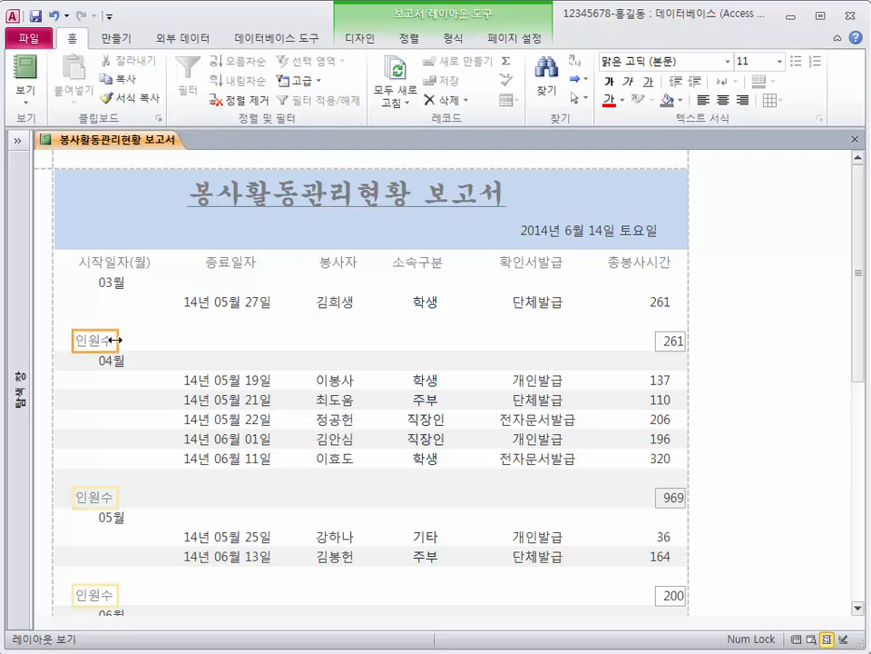
{"action": "left_click_drag", "start_coordinate": [117, 339], "coordinate": [144, 337]}
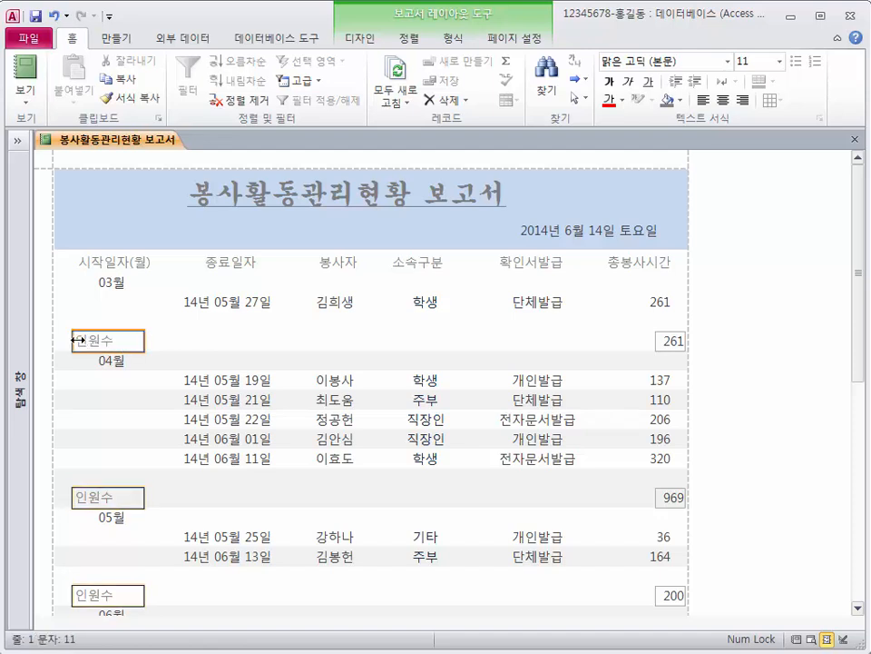
{"action": "left_click_drag", "start_coordinate": [72, 343], "coordinate": [90, 340]}
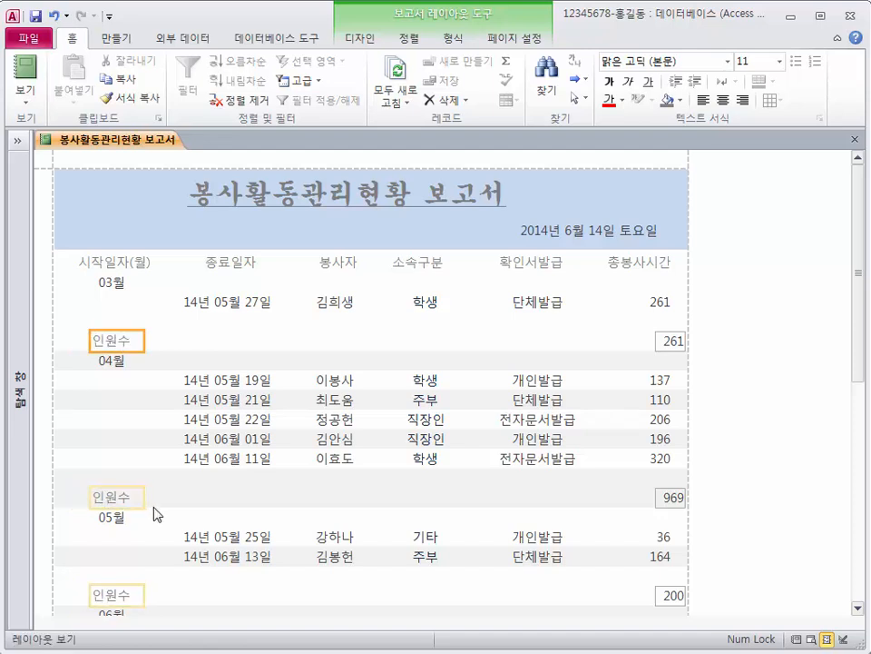
Widen the 총 합계 label at the report's end and shift its left edge inward beneath the 인원수 label
{"action": "scroll", "coordinate": [155, 513], "scroll_direction": "down", "scroll_amount": 3}
{"action": "left_click", "coordinate": [94, 604]}
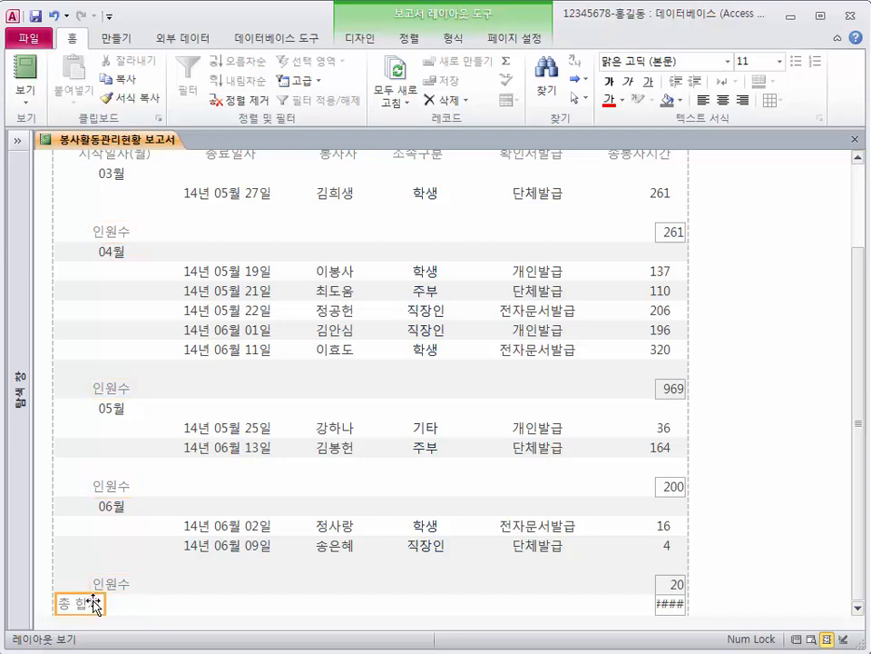
{"action": "left_click_drag", "start_coordinate": [106, 603], "coordinate": [137, 603]}
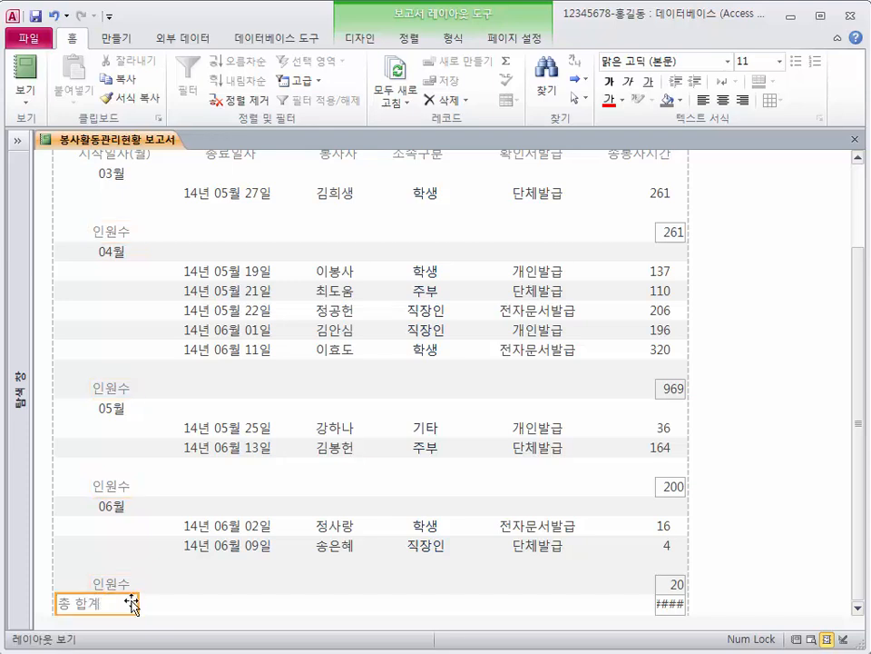
{"action": "left_click_drag", "start_coordinate": [56, 601], "coordinate": [82, 603]}
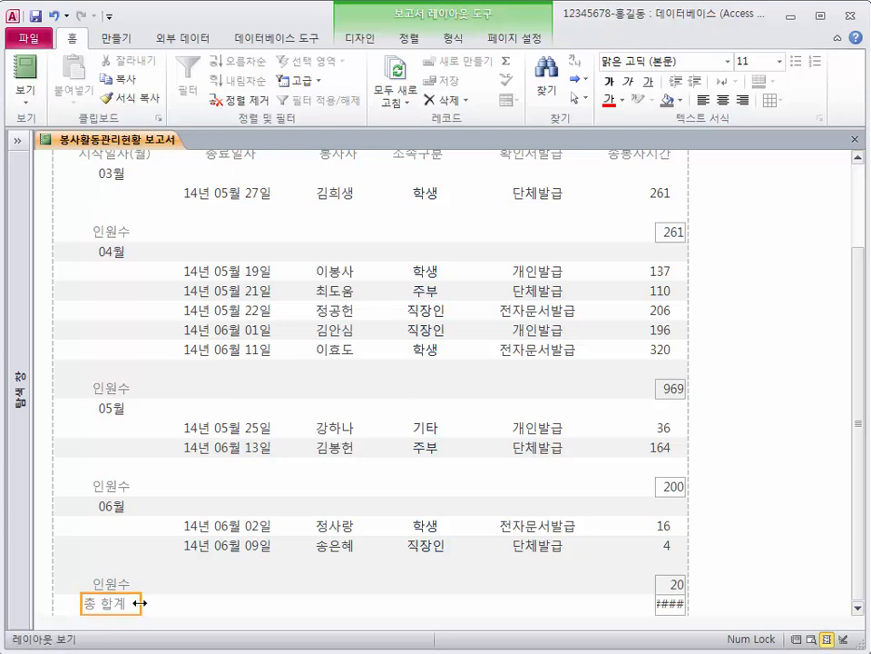
Change the grand total label's text to 총인원수
{"action": "left_click", "coordinate": [106, 603]}
{"action": "double_click", "coordinate": [106, 603]}
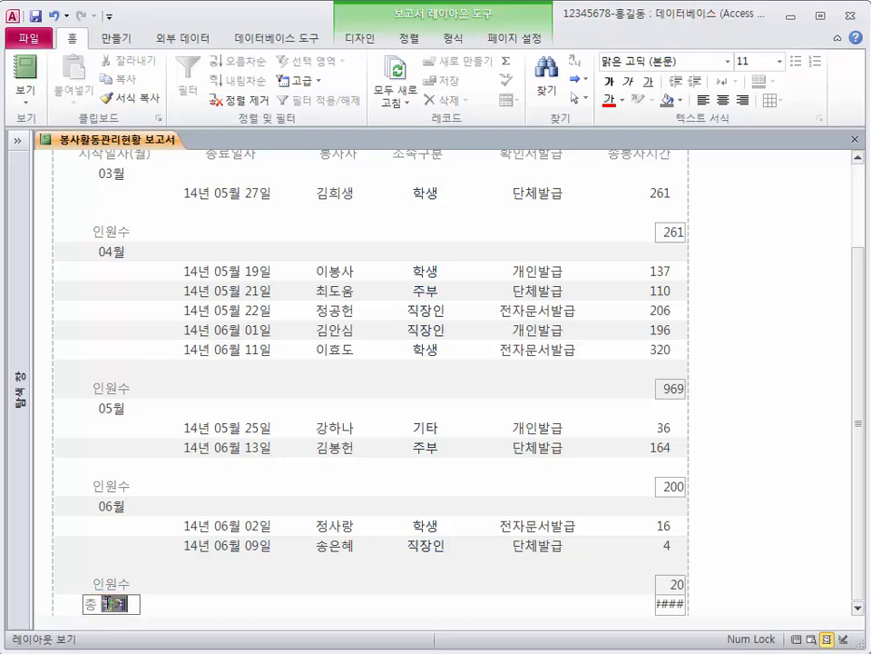
{"action": "key", "text": "BackSpace"}
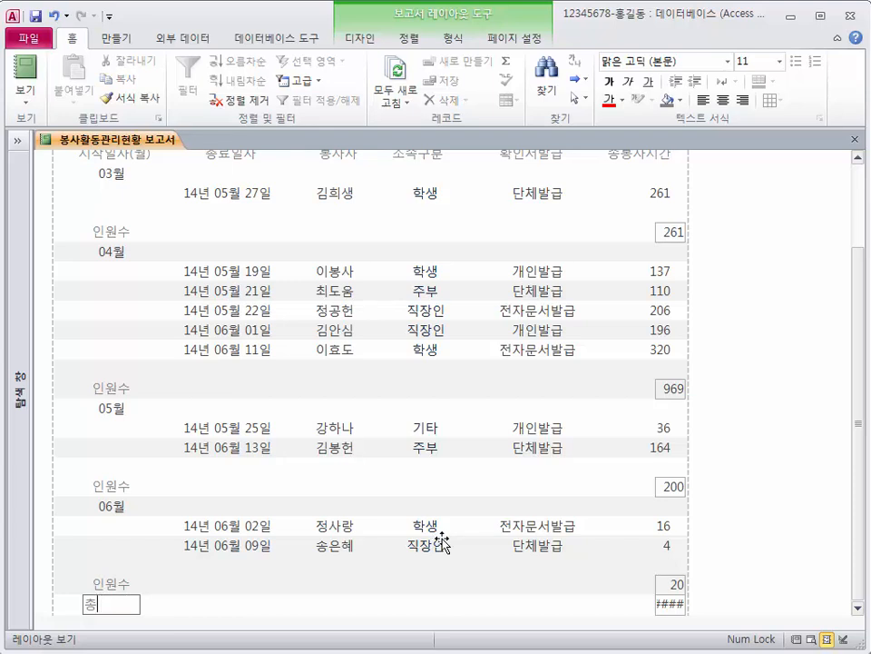
{"action": "type", "text": "인원ㅅ"}
{"action": "left_click", "coordinate": [291, 610]}
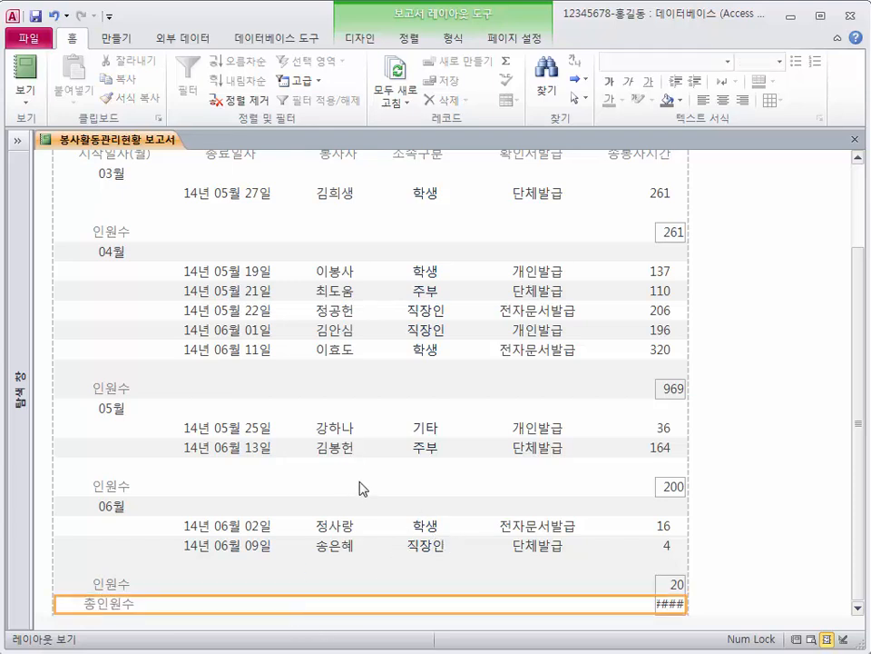
Resize the monthly total box so it sits beneath the 봉사자 column, spanning only that column's width
{"action": "scroll", "coordinate": [508, 345], "scroll_direction": "up", "scroll_amount": 1}
{"action": "left_click", "coordinate": [667, 259]}
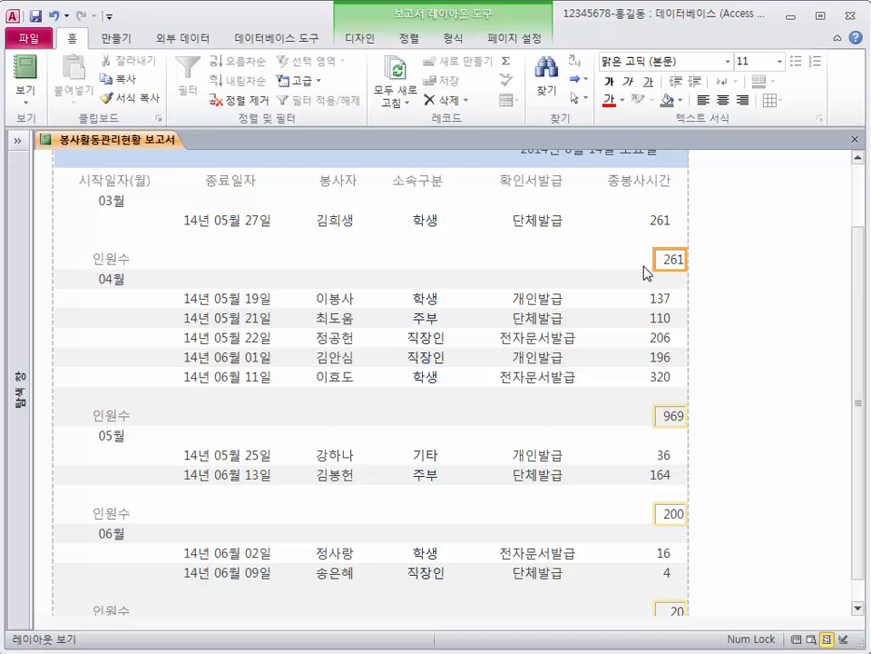
{"action": "left_click", "coordinate": [657, 259]}
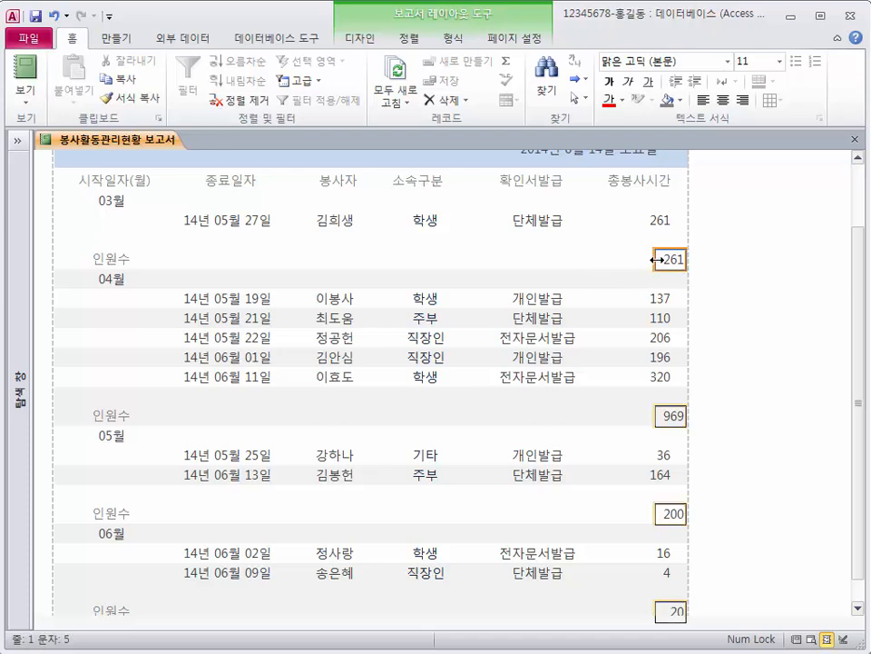
{"action": "left_click_drag", "start_coordinate": [656, 259], "coordinate": [315, 259]}
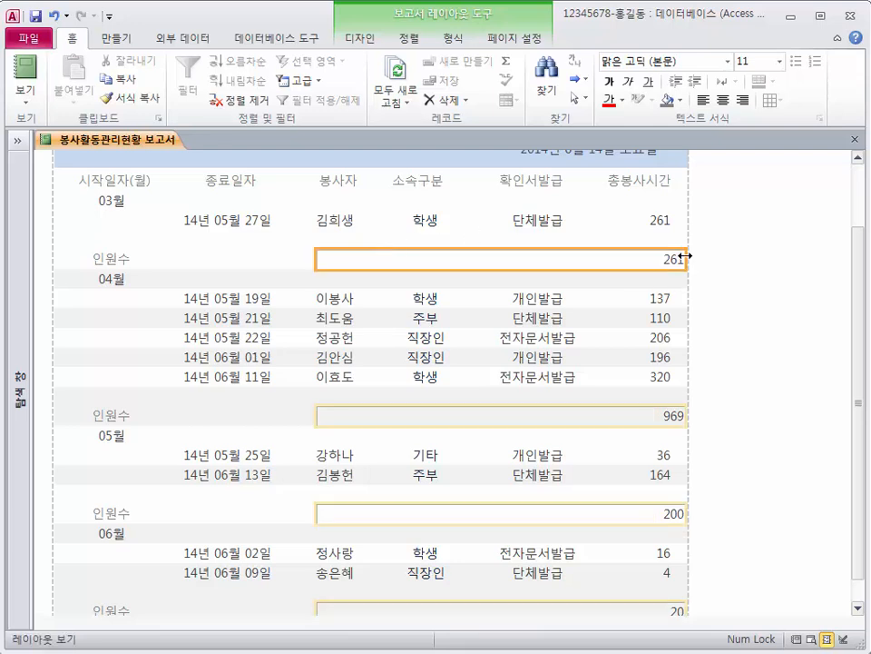
{"action": "left_click_drag", "start_coordinate": [687, 258], "coordinate": [360, 246]}
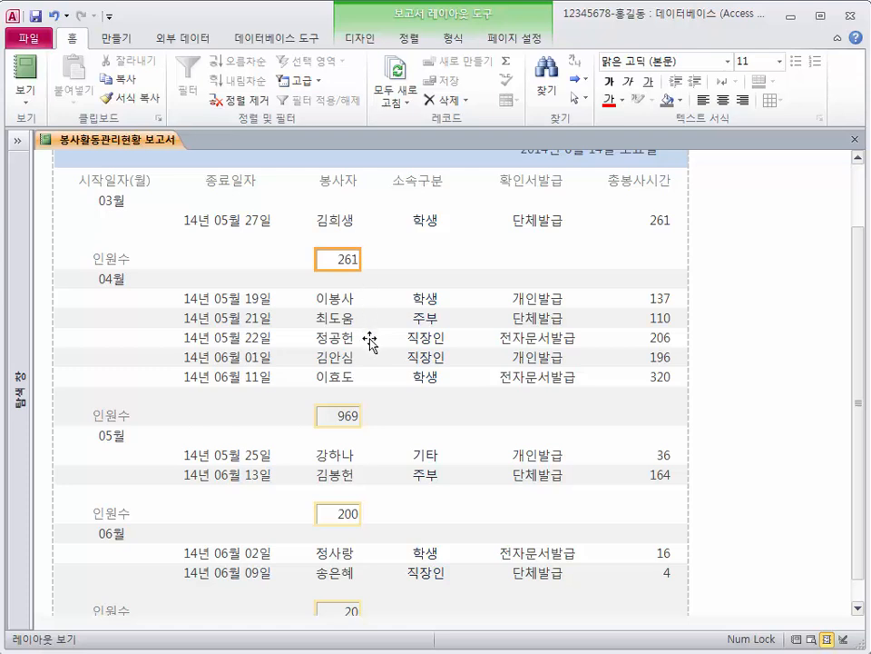
Resize the grand total box beside 총인원수 to line up with the monthly total boxes beneath the 봉사자 column
{"action": "scroll", "coordinate": [368, 340], "scroll_direction": "down", "scroll_amount": 1}
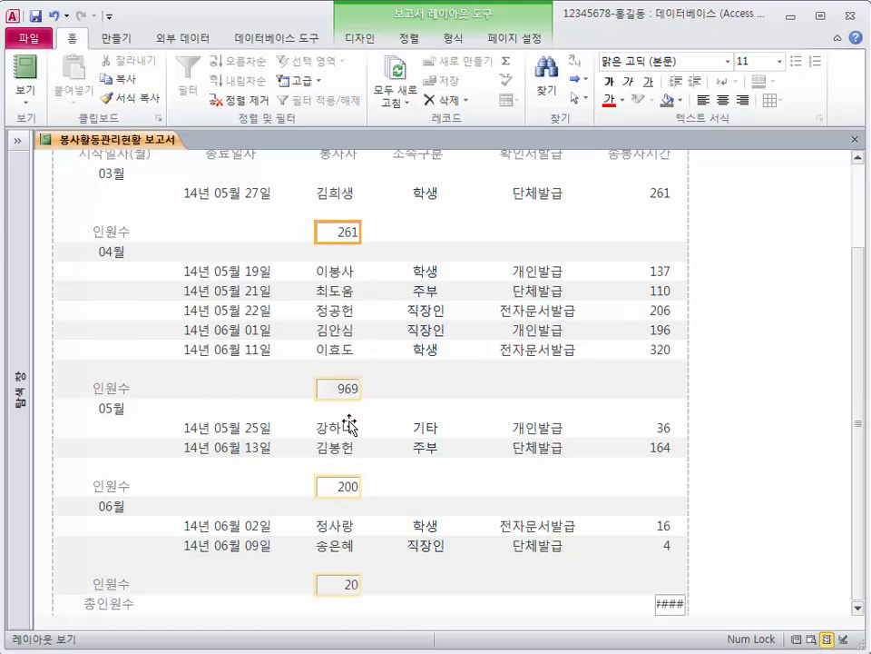
{"action": "left_click", "coordinate": [677, 606]}
{"action": "left_click_drag", "start_coordinate": [656, 604], "coordinate": [316, 585]}
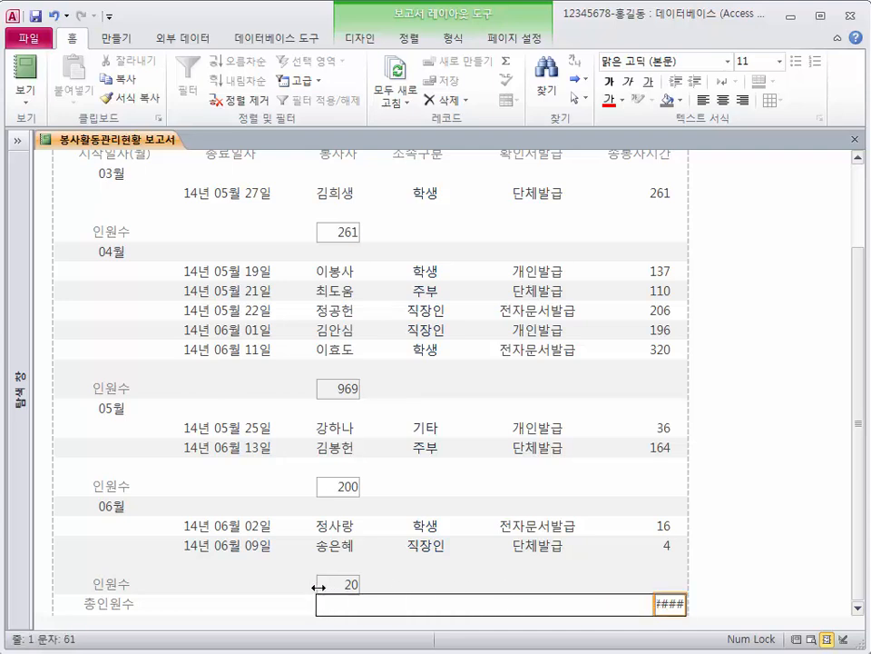
{"action": "left_click_drag", "start_coordinate": [687, 606], "coordinate": [361, 598]}
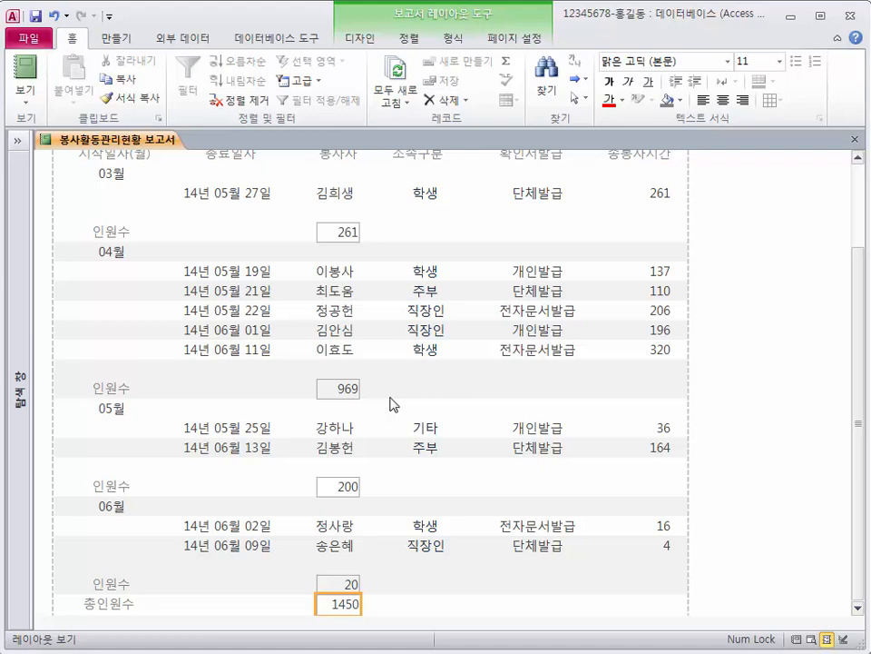
Switch the report to Design View and show the properties of the sum text box in the 시작일자 footer
{"action": "scroll", "coordinate": [391, 404], "scroll_direction": "up", "scroll_amount": 1}
{"action": "scroll", "coordinate": [436, 416], "scroll_direction": "up", "scroll_amount": 1}
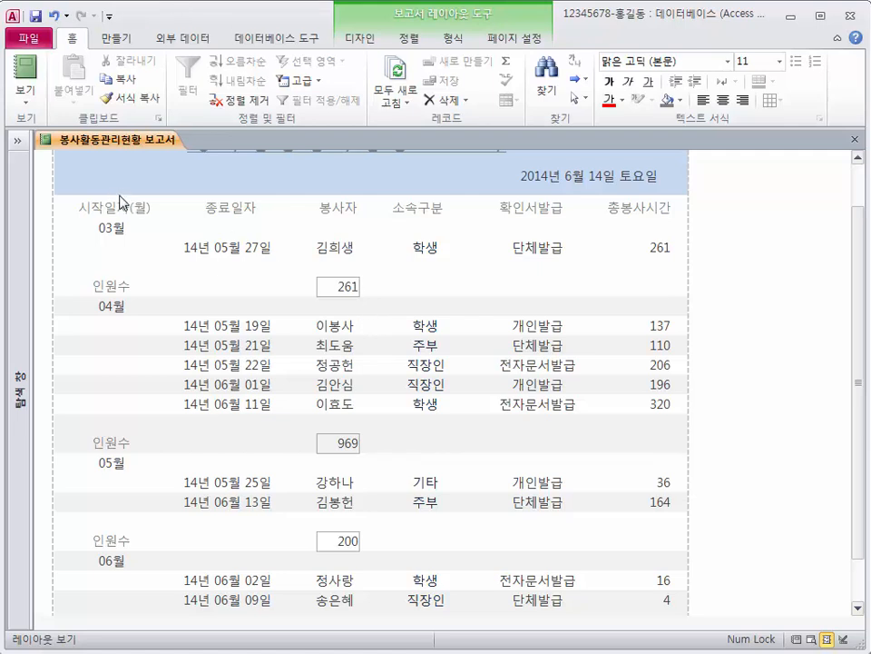
{"action": "left_click", "coordinate": [25, 86]}
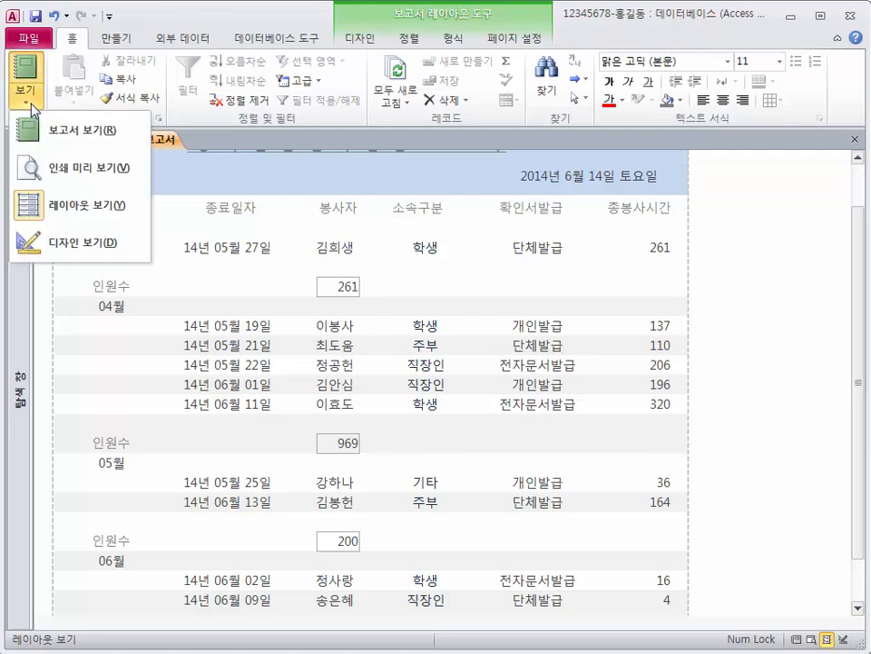
{"action": "left_click", "coordinate": [52, 245]}
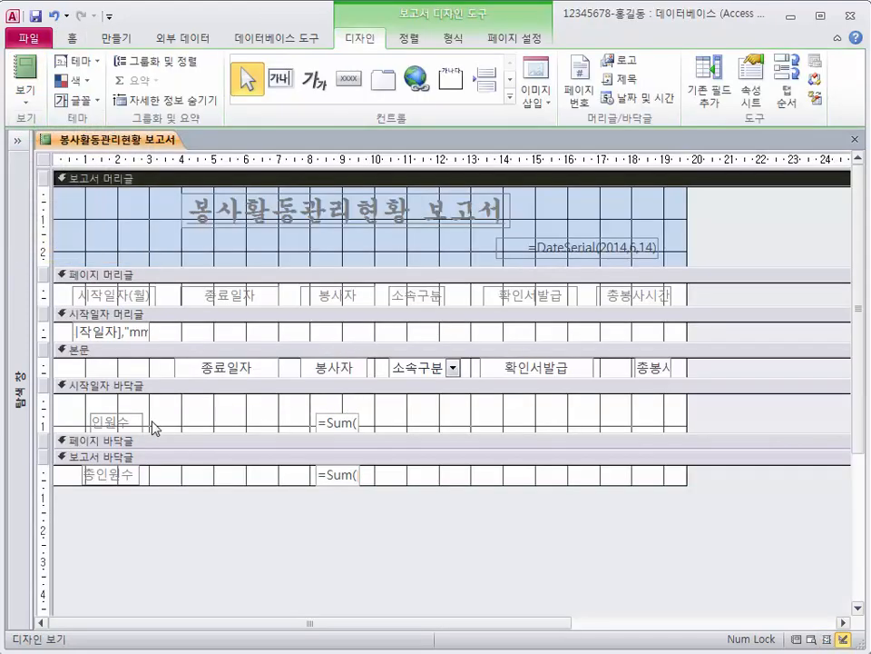
{"action": "left_click", "coordinate": [338, 420]}
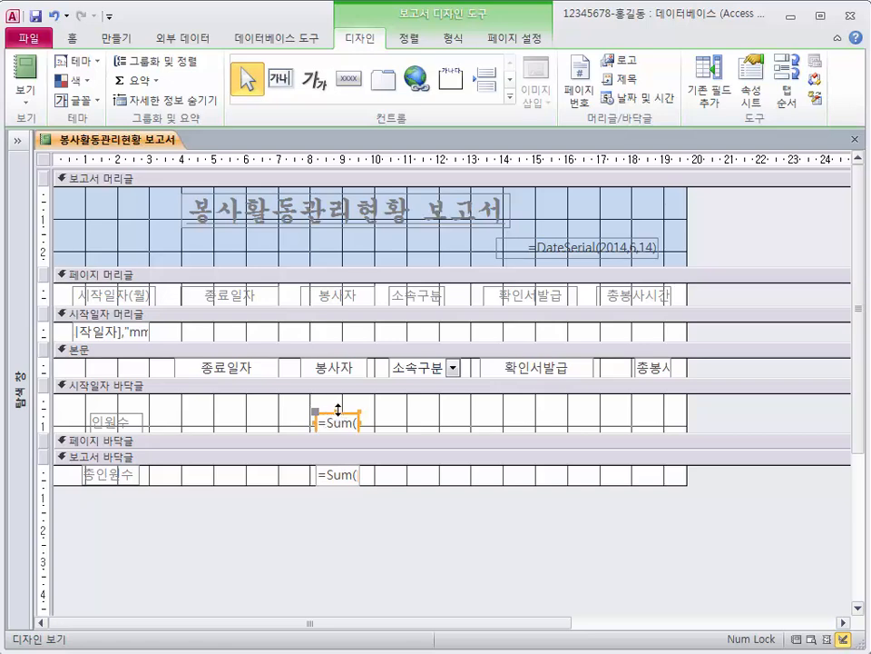
{"action": "double_click", "coordinate": [341, 411]}
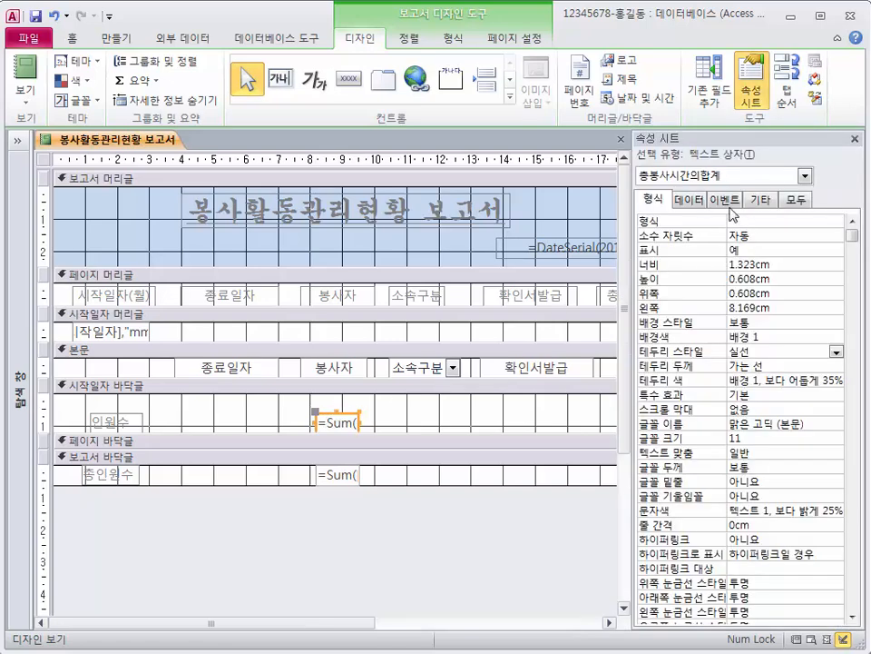
Set the control source of the 시작일자 footer text box to =Count([봉사자])
{"action": "left_click", "coordinate": [688, 198]}
{"action": "left_click", "coordinate": [736, 220]}
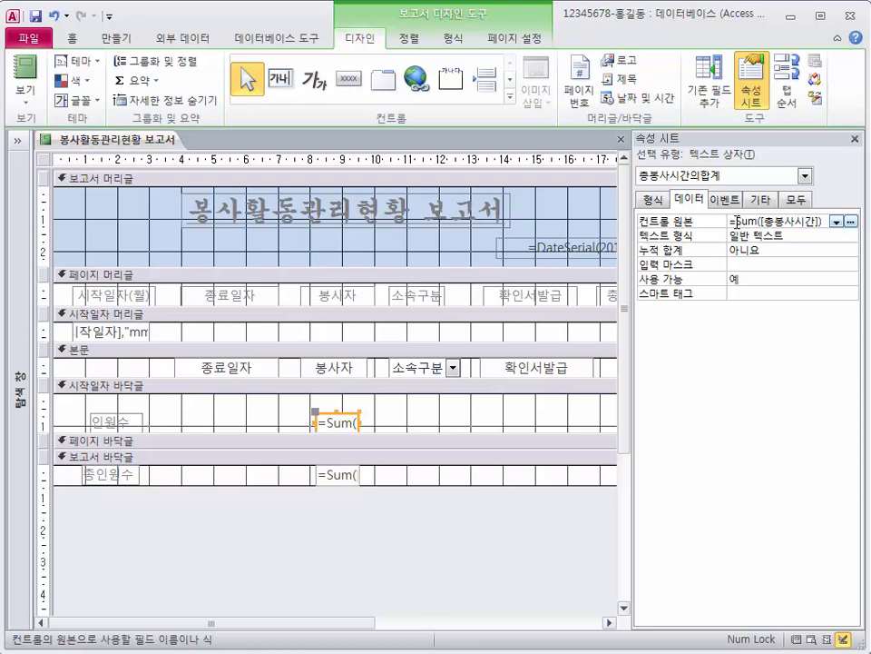
{"action": "left_click_drag", "start_coordinate": [737, 220], "coordinate": [755, 221]}
{"action": "type", "text": "ㅊ"}
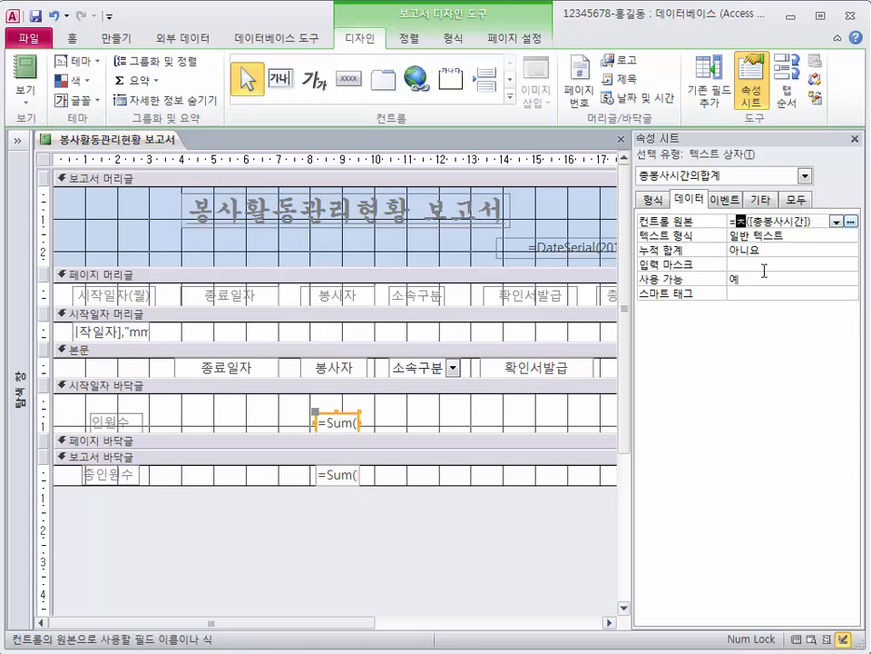
{"action": "type", "text": "ㅏ"}
{"action": "key", "text": "BackSpace"}
{"action": "key", "text": "BackSpace"}
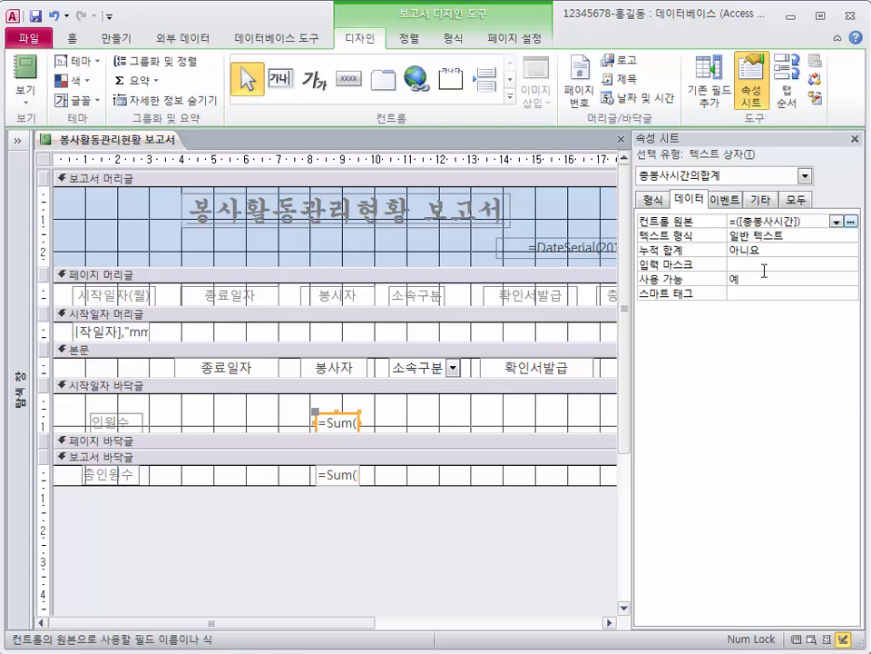
{"action": "type", "text": "count"}
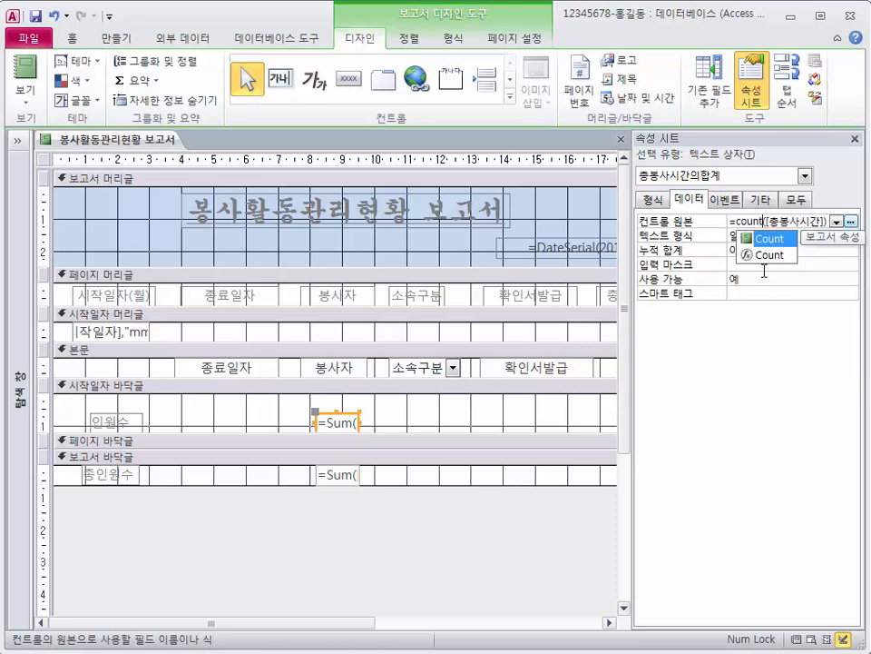
{"action": "key", "text": "Right"}
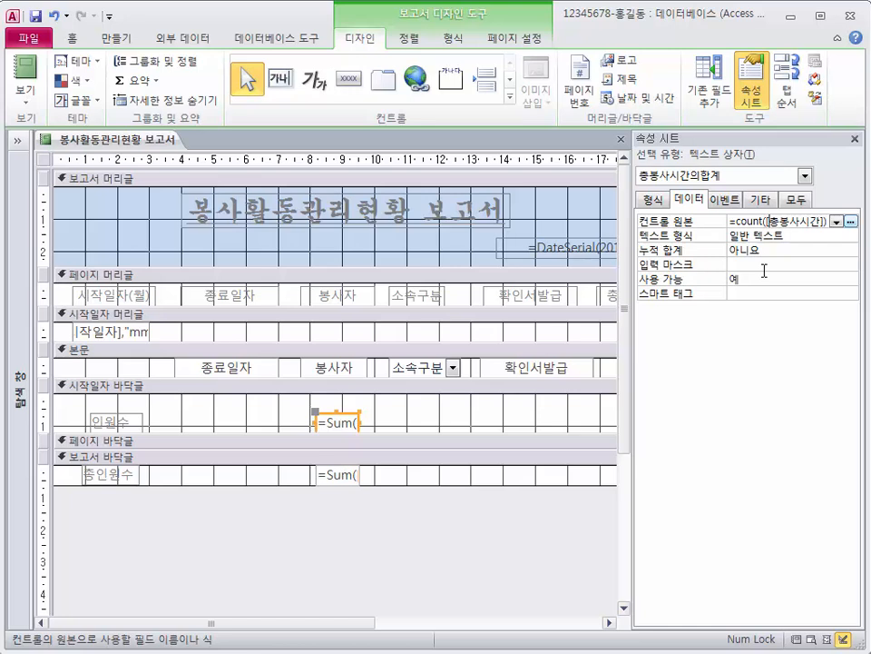
{"action": "key", "text": "Delete"}
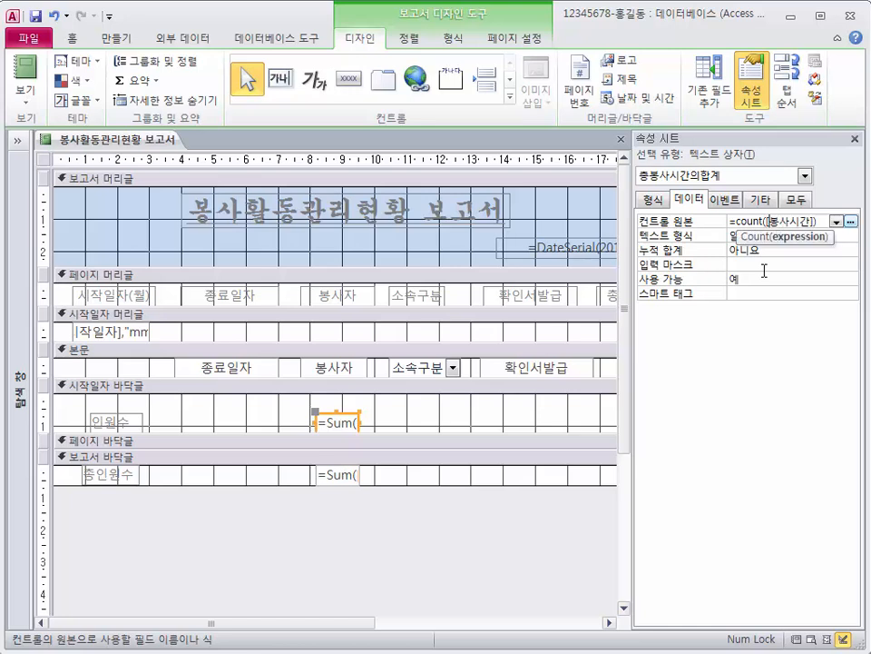
{"action": "key", "text": "Right"}
{"action": "key", "text": "Right"}
{"action": "key", "text": "Delete"}
{"action": "key", "text": "Delete"}
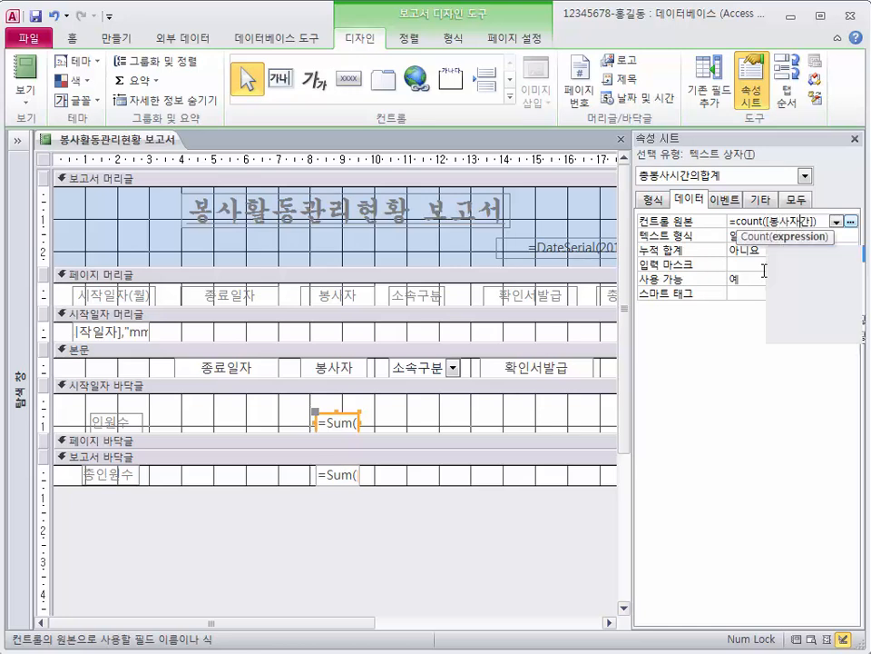
{"action": "type", "text": "자"}
{"action": "key", "text": "End"}
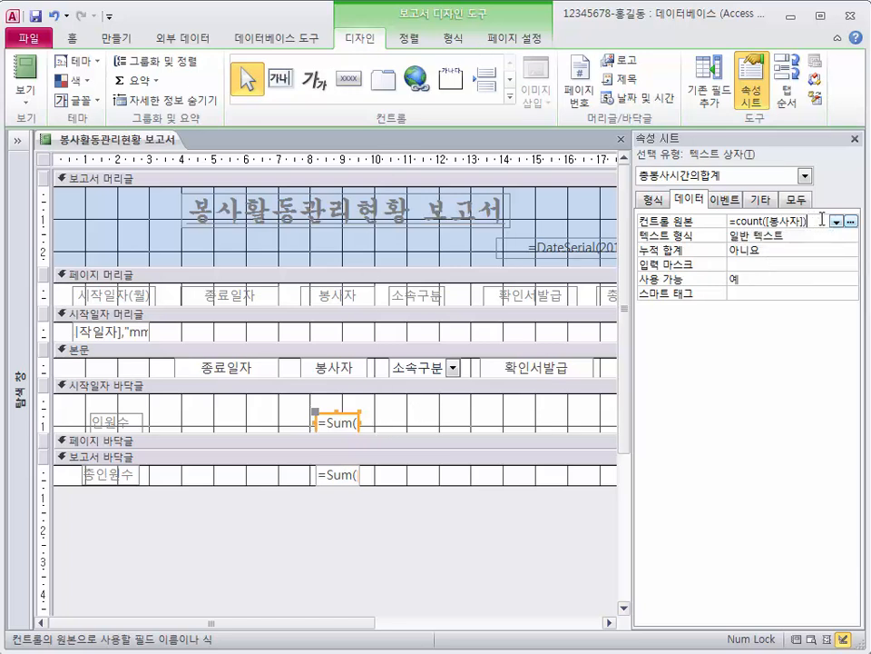
{"action": "key", "text": "Return"}
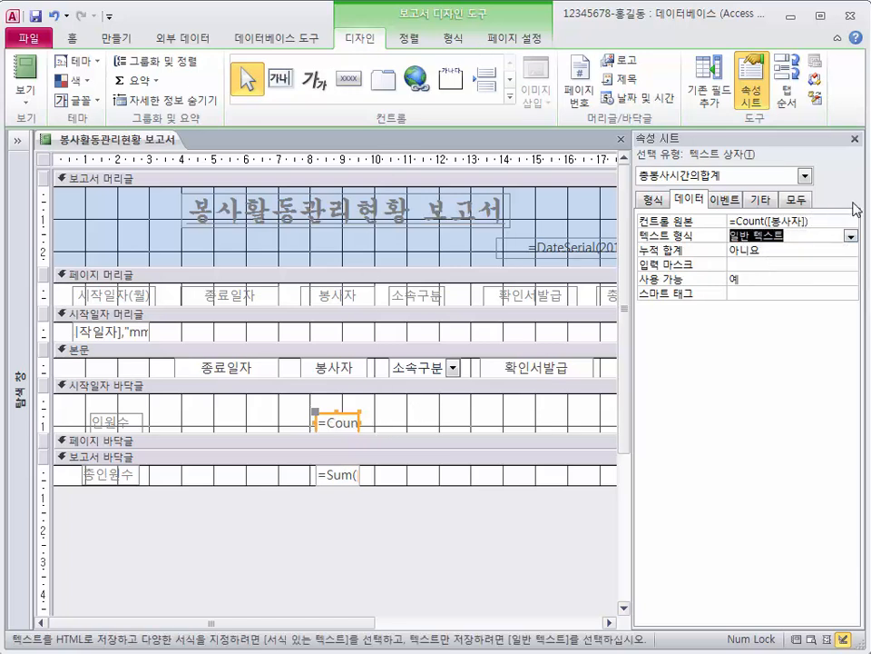
Copy the Count([봉사자]) expression from the 시작일자 footer box over the sum expression in the report footer text box
{"action": "left_click", "coordinate": [331, 423]}
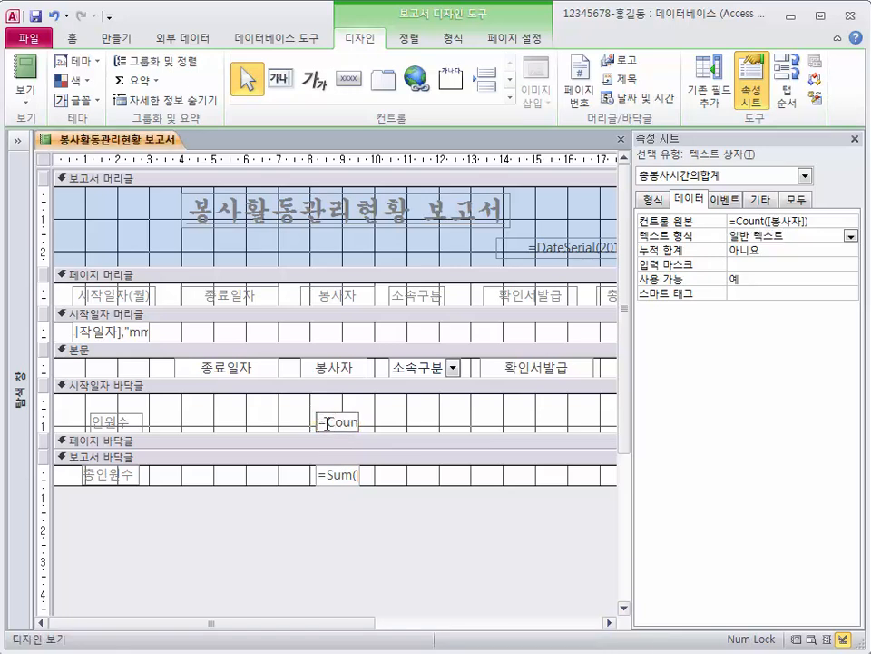
{"action": "left_click_drag", "start_coordinate": [328, 423], "coordinate": [380, 423]}
{"action": "key", "text": "ctrl+c"}
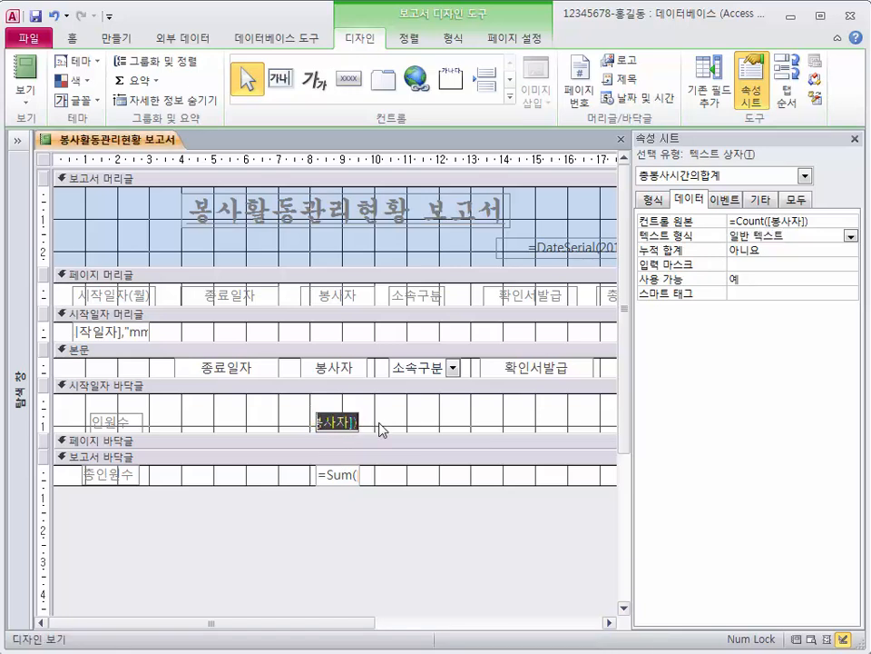
{"action": "left_click", "coordinate": [347, 474]}
{"action": "left_click", "coordinate": [320, 474]}
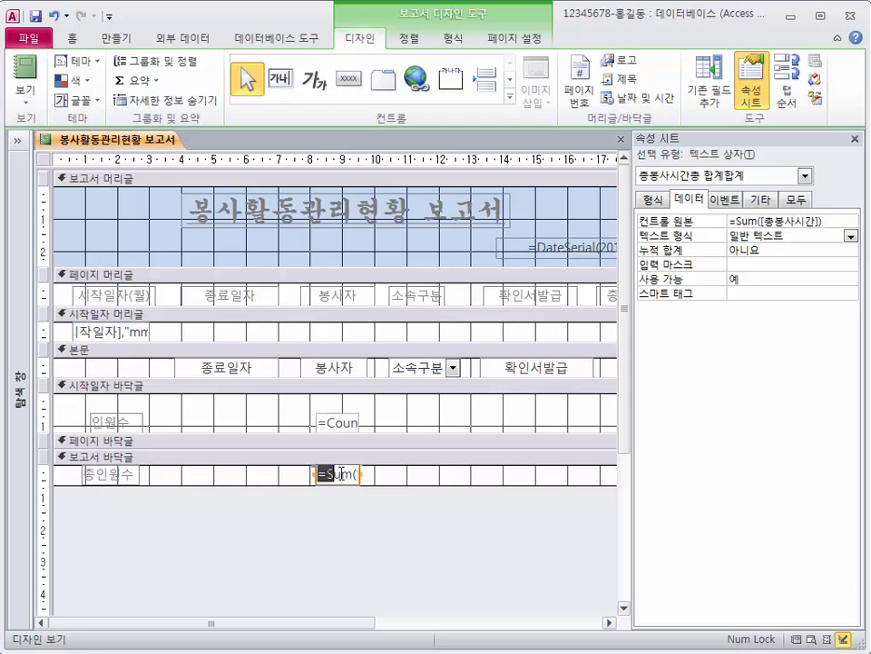
{"action": "left_click_drag", "start_coordinate": [320, 475], "coordinate": [426, 473]}
{"action": "key", "text": "ctrl+v"}
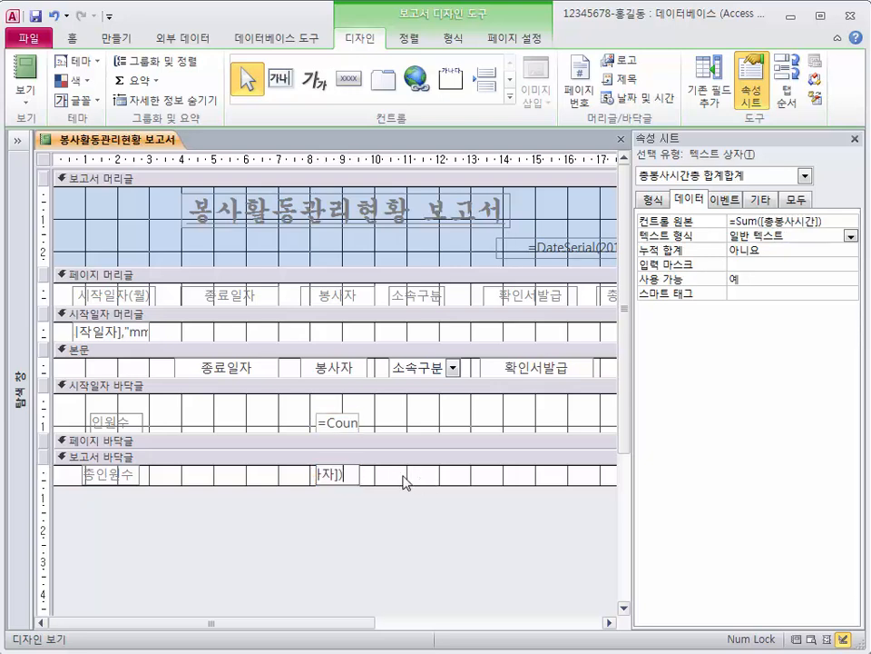
Make the 인원수 and 총인원수 labels and the two Count text boxes in the footers bold
{"action": "left_click", "coordinate": [399, 457]}
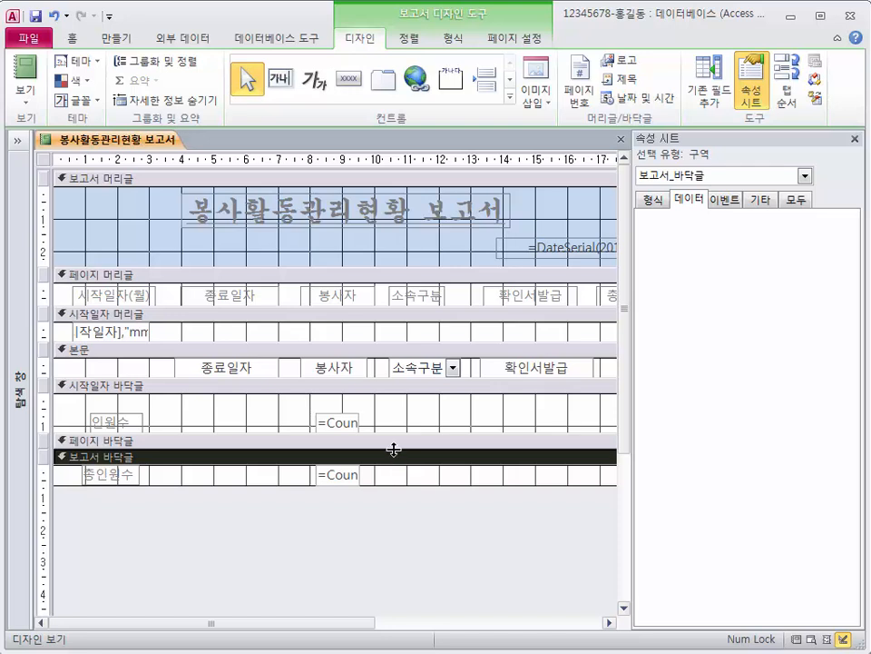
{"action": "left_click", "coordinate": [132, 423]}
{"action": "left_click", "coordinate": [337, 417], "text": "shift"}
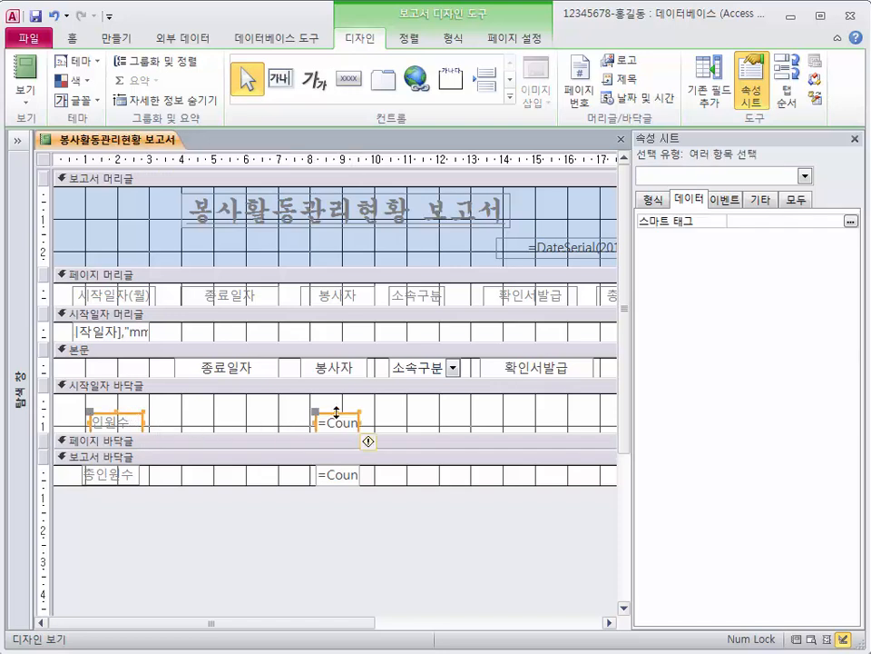
{"action": "left_click", "coordinate": [140, 479], "text": "shift"}
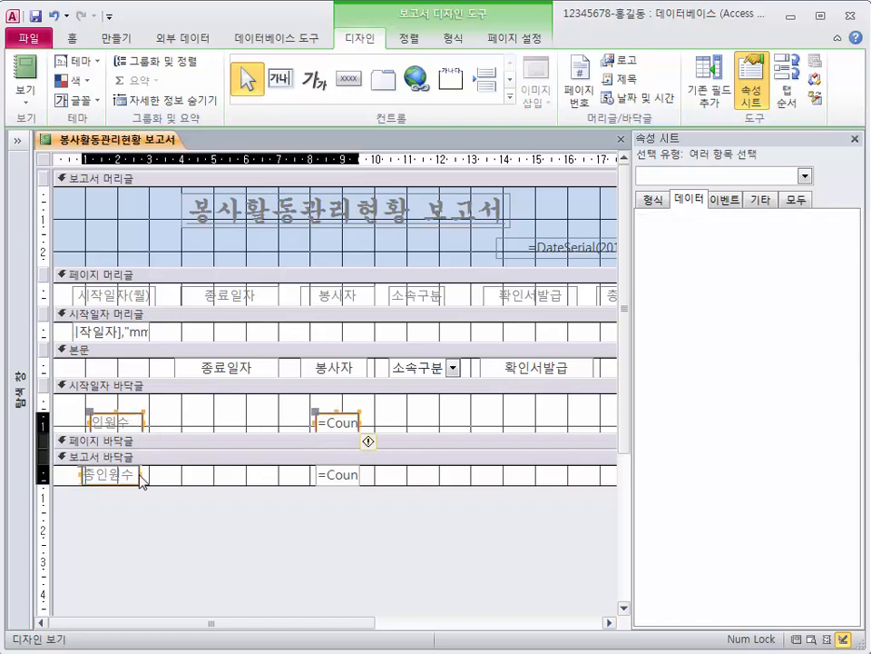
{"action": "left_click", "coordinate": [325, 476], "text": "shift"}
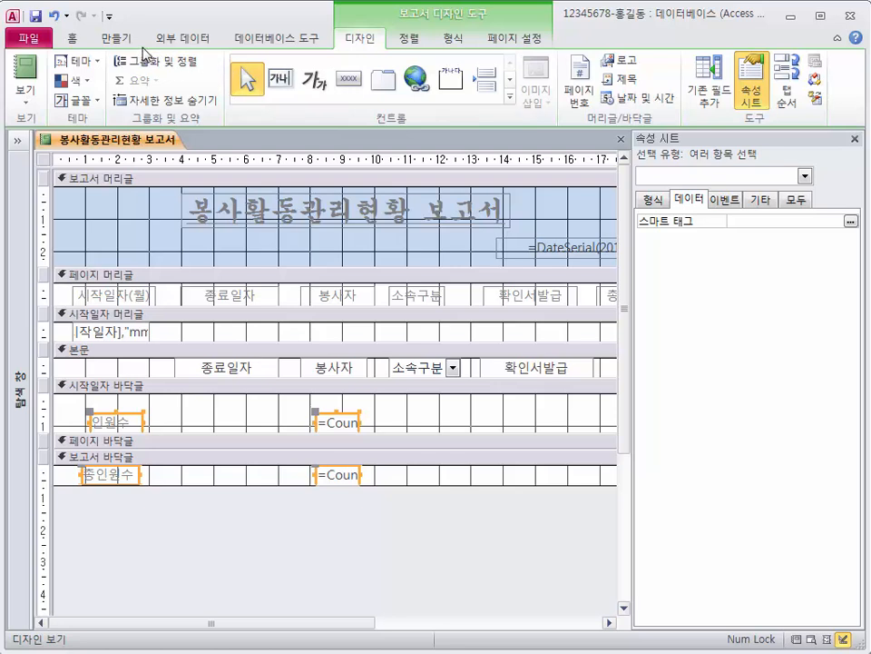
{"action": "left_click", "coordinate": [72, 37]}
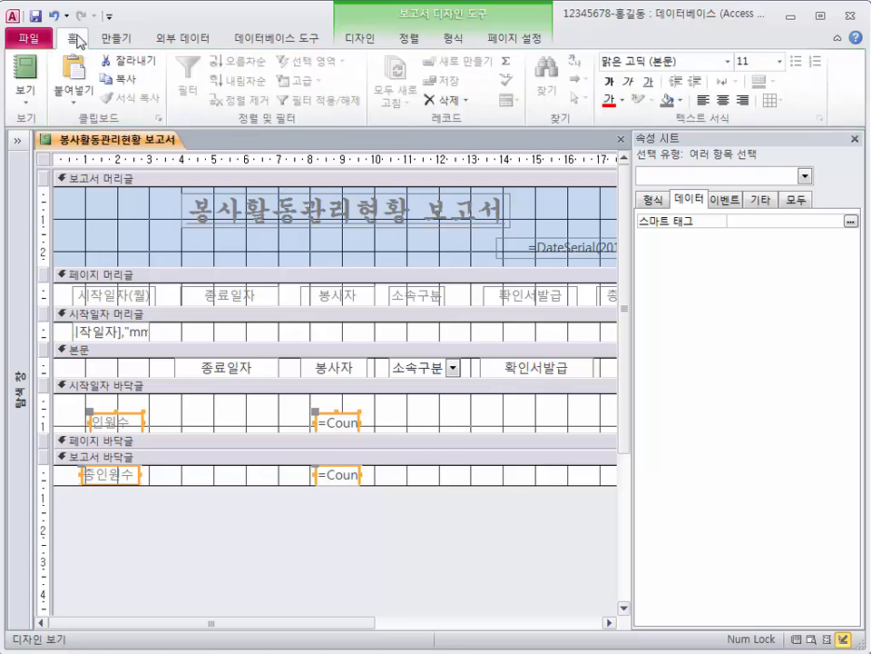
{"action": "left_click", "coordinate": [609, 84]}
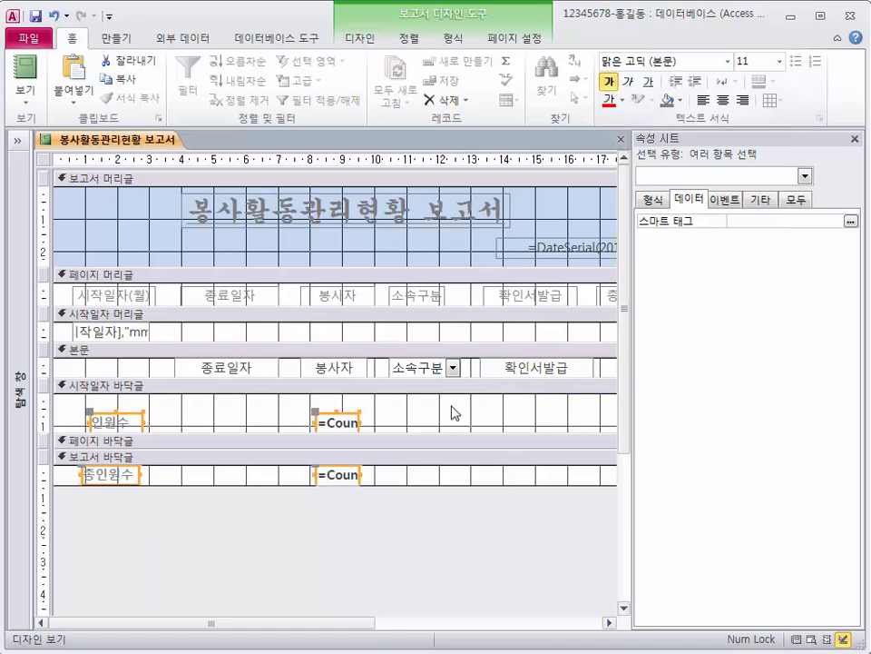
{"action": "left_click", "coordinate": [432, 422]}
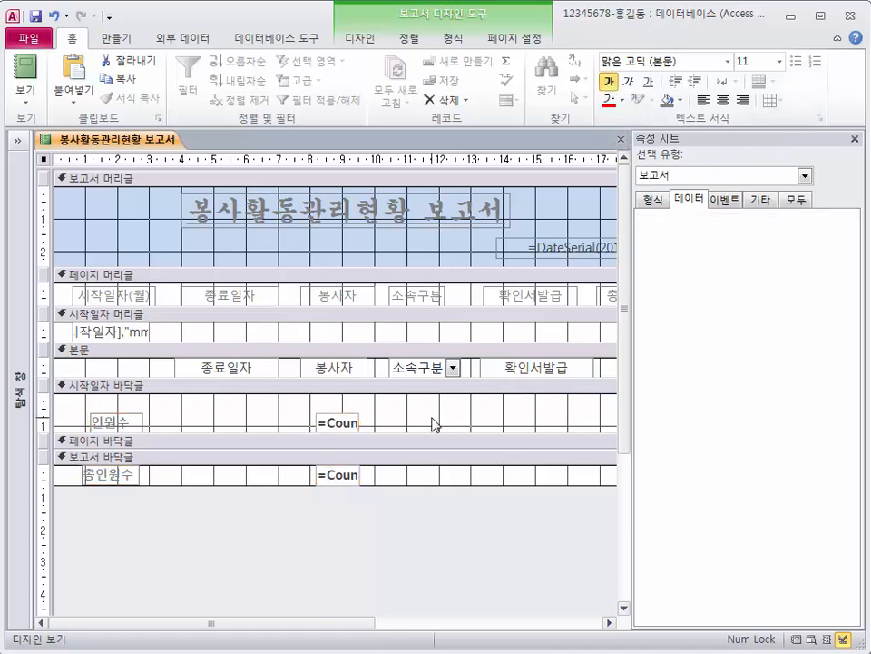
Switch the report to Layout View and check the headcounts beside 인원수 and 총인원수
{"action": "left_click", "coordinate": [25, 94]}
{"action": "left_click", "coordinate": [87, 204]}
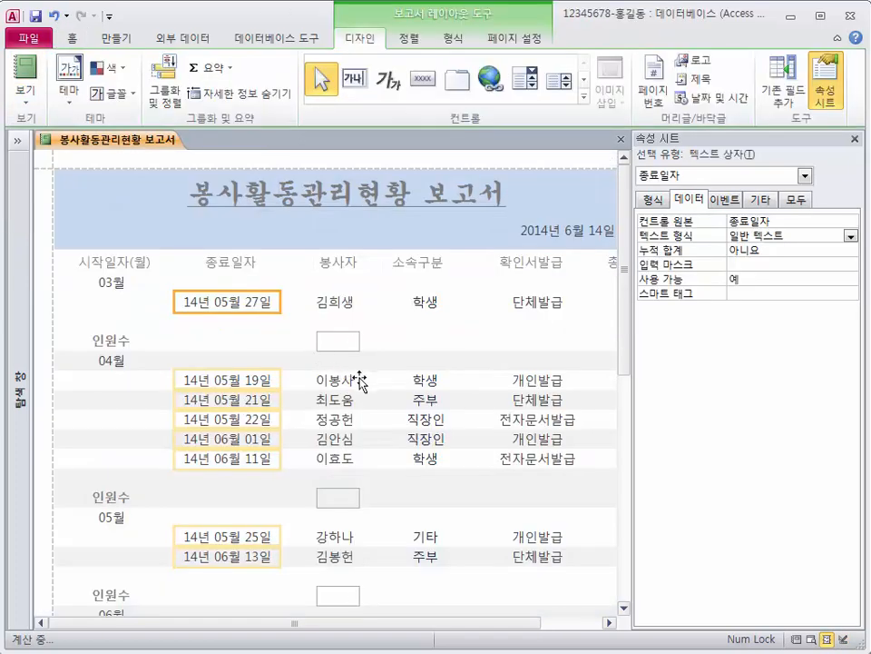
{"action": "scroll", "coordinate": [354, 363], "scroll_direction": "down", "scroll_amount": 3}
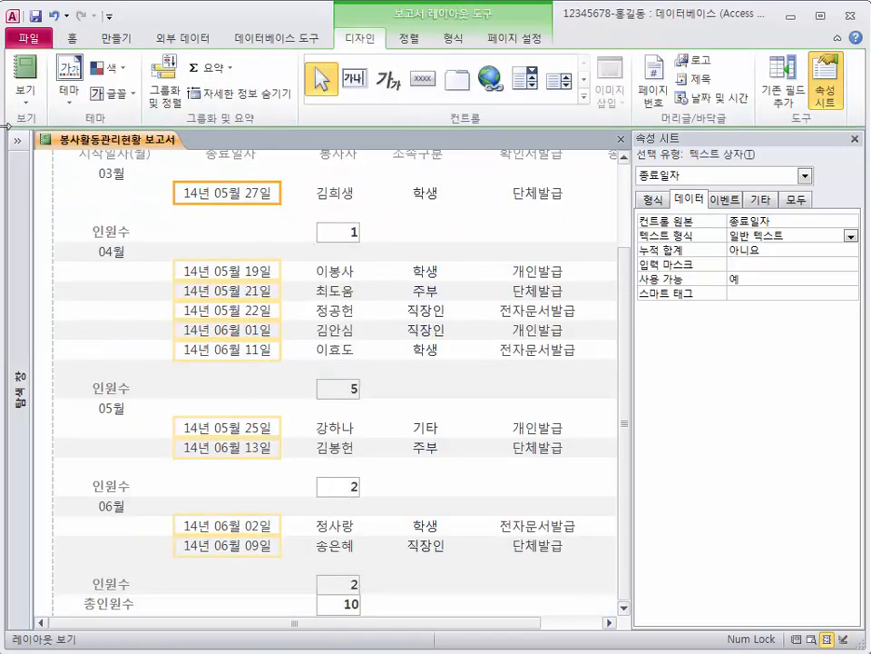
In Design View, set the border style of the Count text boxes in the 시작일자 footer and the report footer to 투명
{"action": "left_click", "coordinate": [25, 91]}
{"action": "left_click", "coordinate": [82, 241]}
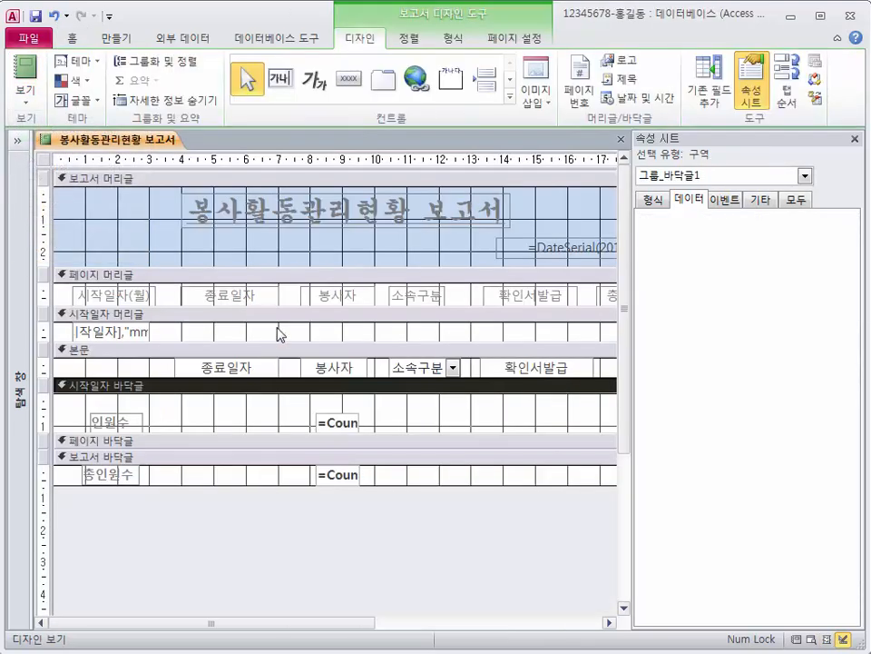
{"action": "left_click", "coordinate": [342, 421]}
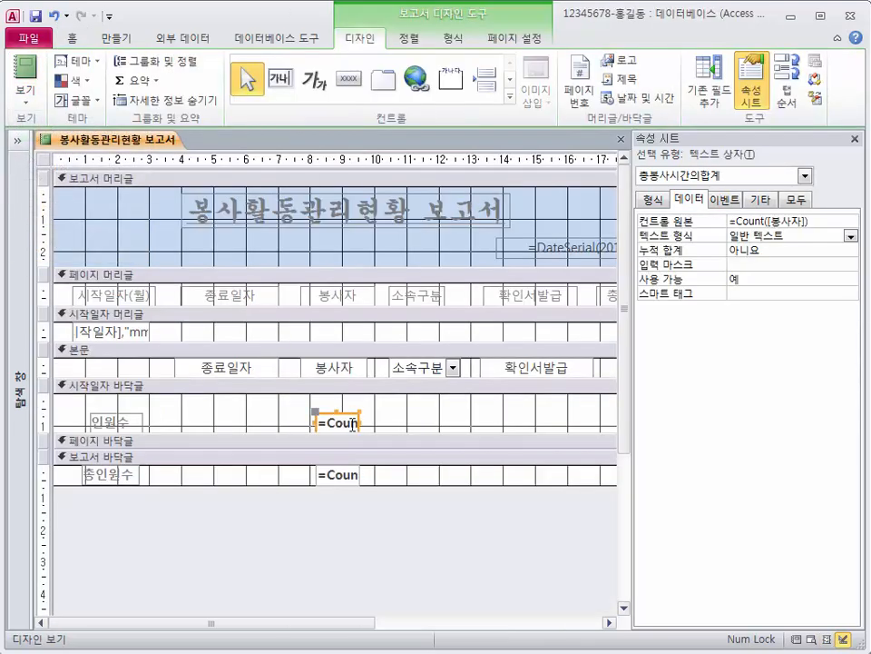
{"action": "left_click", "coordinate": [655, 200]}
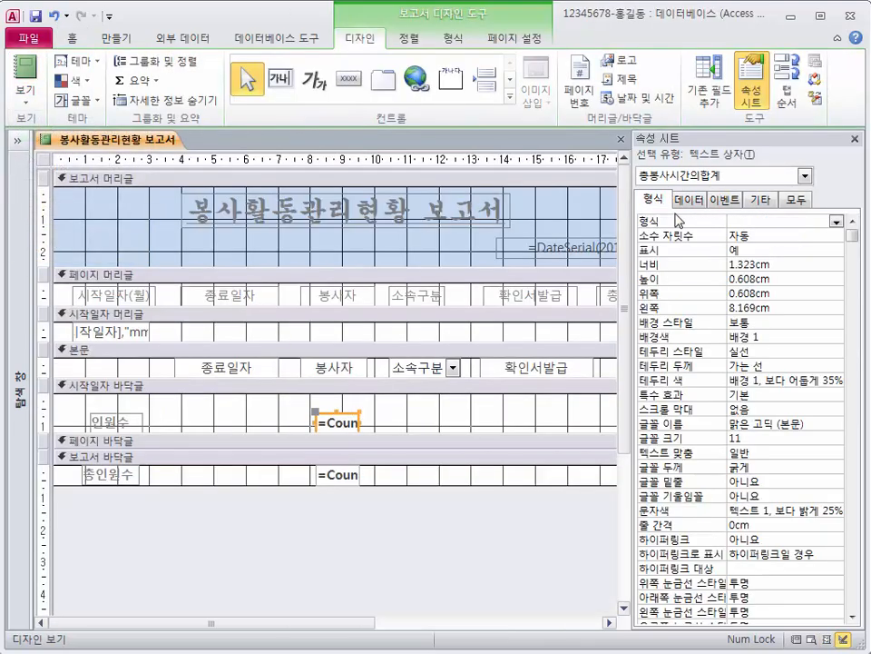
{"action": "left_click", "coordinate": [772, 351]}
{"action": "left_click", "coordinate": [836, 351]}
{"action": "left_click", "coordinate": [820, 364]}
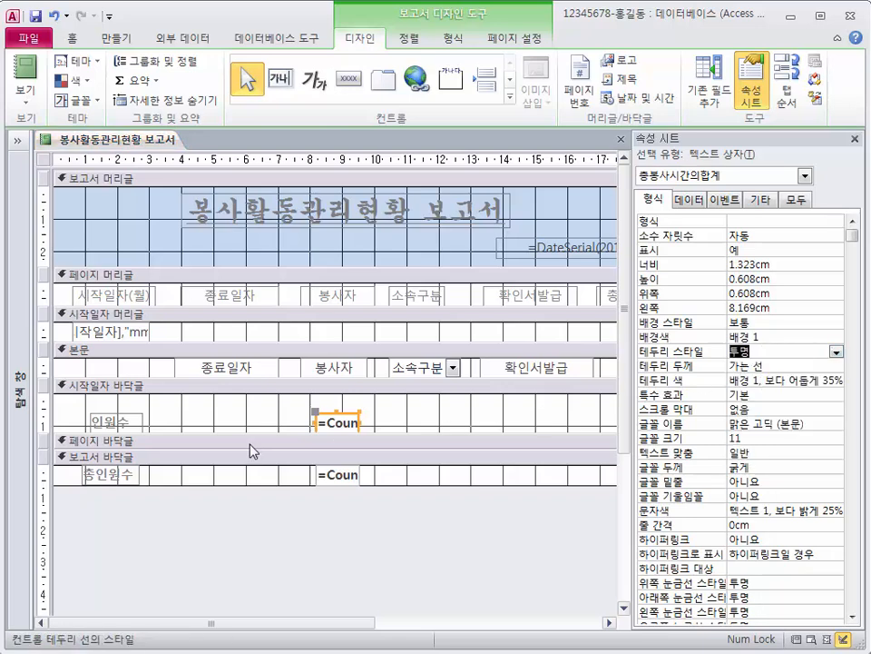
{"action": "left_click", "coordinate": [330, 474]}
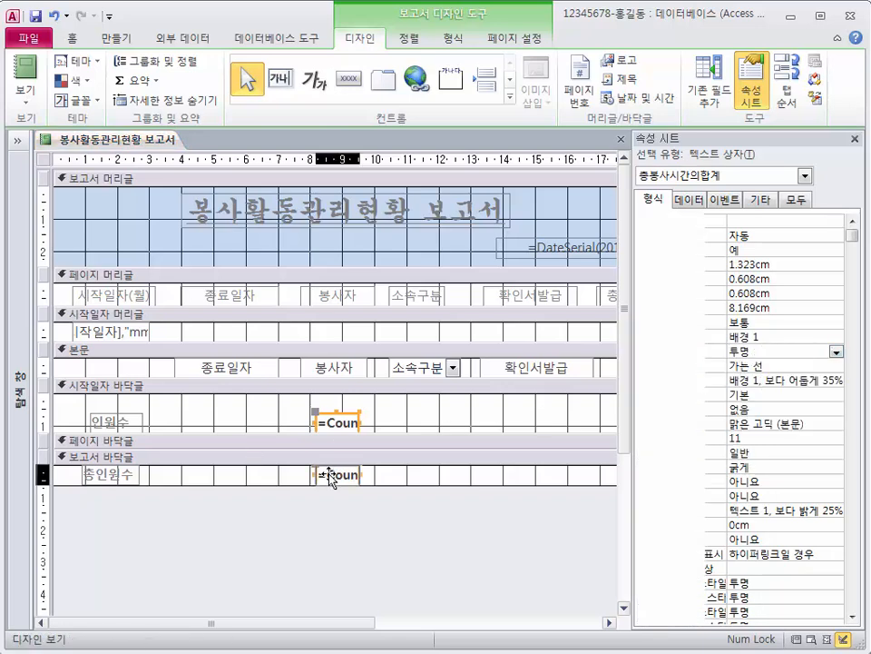
{"action": "left_click", "coordinate": [836, 352]}
{"action": "left_click", "coordinate": [790, 364]}
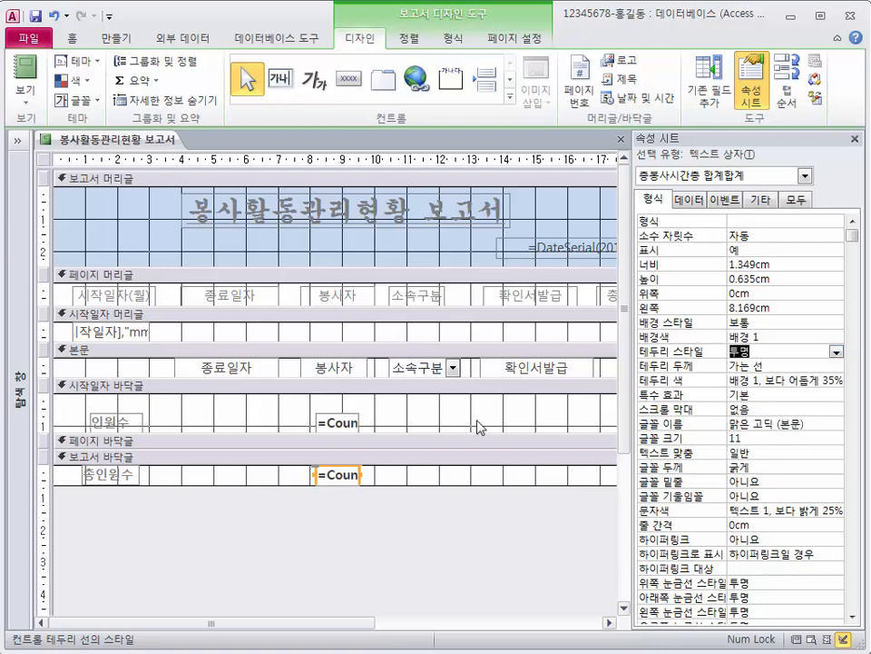
{"action": "left_click", "coordinate": [430, 456]}
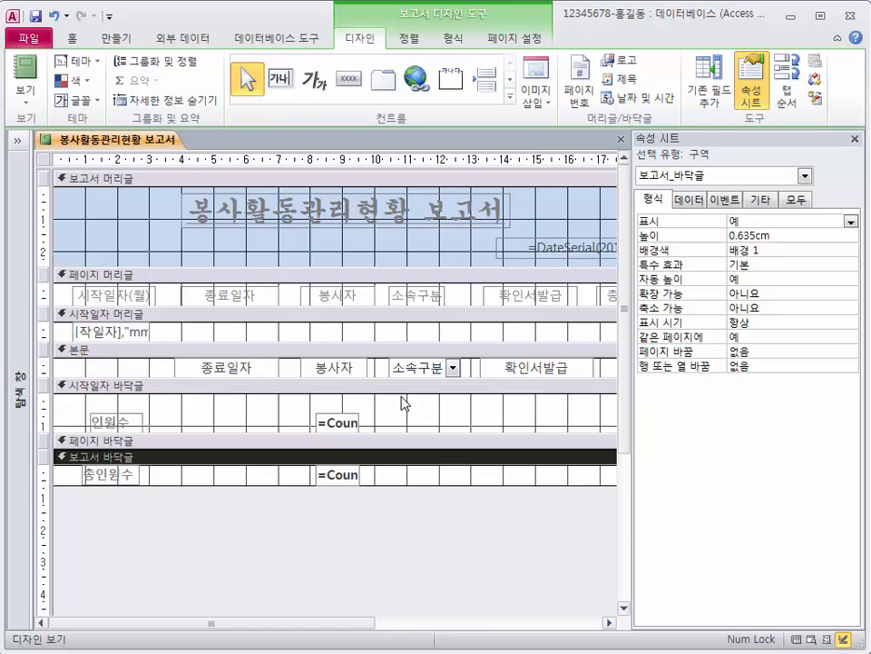
Review the whole report in Layout View with the property sheet closed, down to the 총인원수 row
{"action": "left_click", "coordinate": [21, 91]}
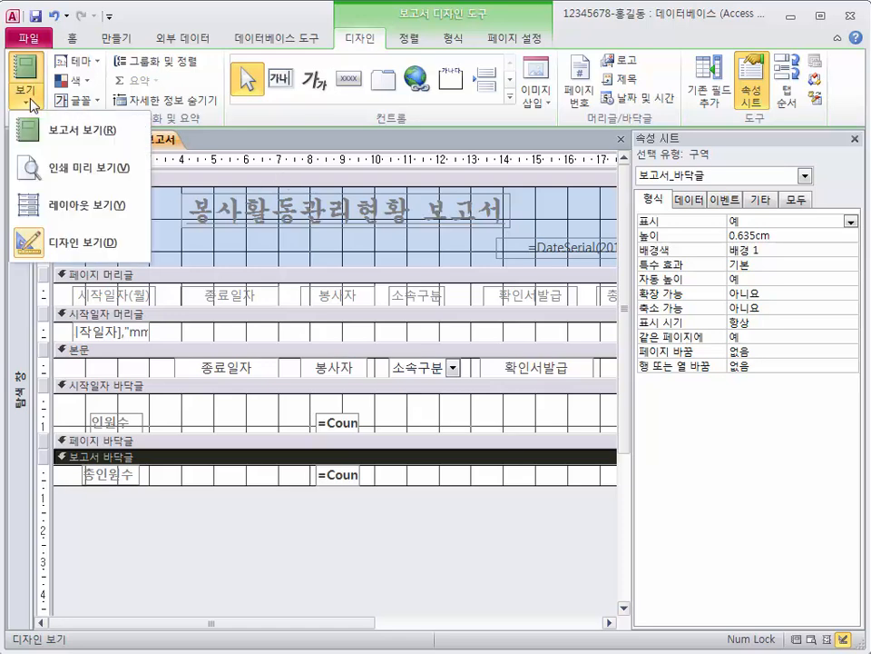
{"action": "left_click", "coordinate": [48, 214]}
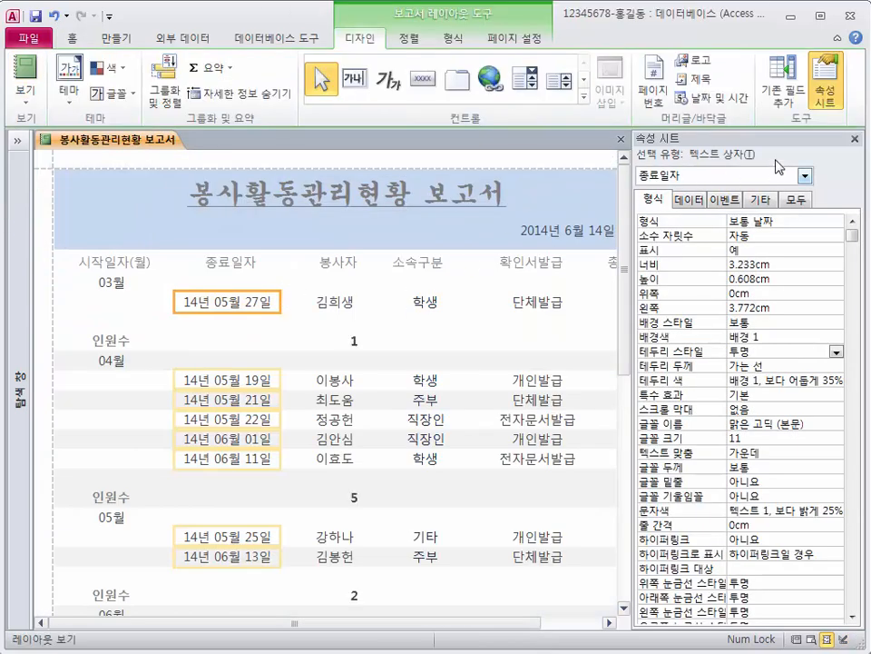
{"action": "left_click", "coordinate": [855, 140]}
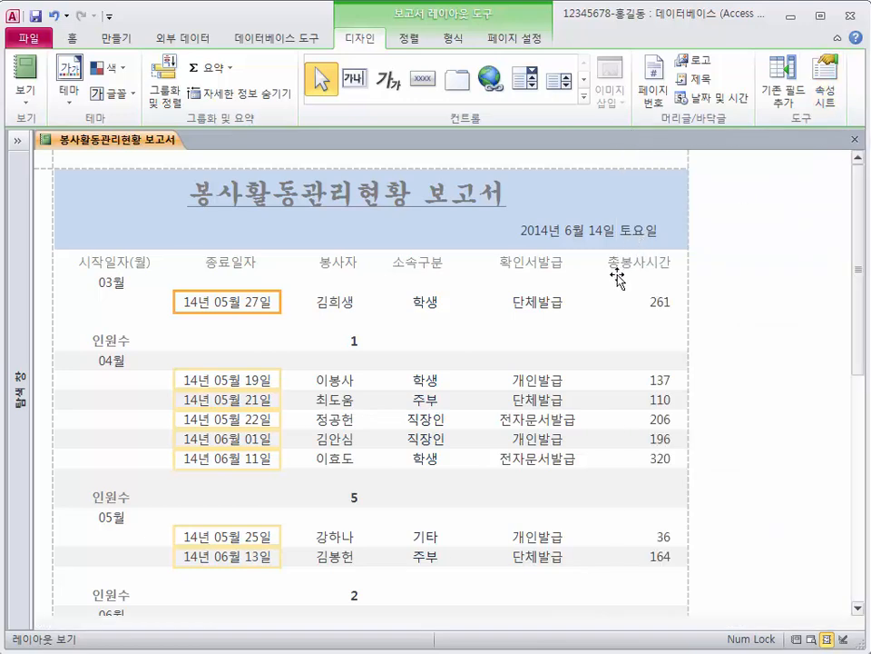
{"action": "scroll", "coordinate": [590, 325], "scroll_direction": "down", "scroll_amount": 3}
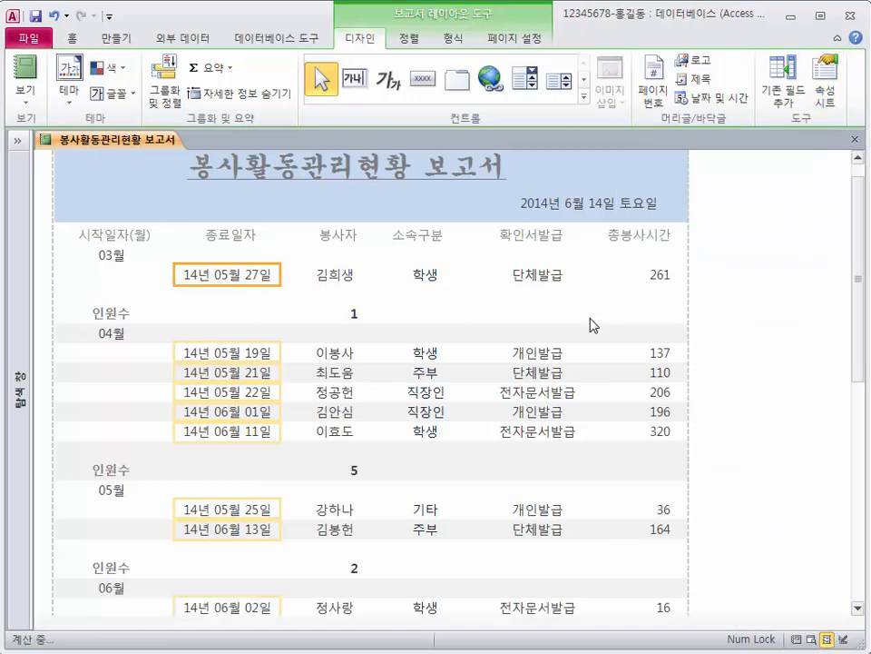
{"action": "scroll", "coordinate": [566, 355], "scroll_direction": "down", "scroll_amount": 1}
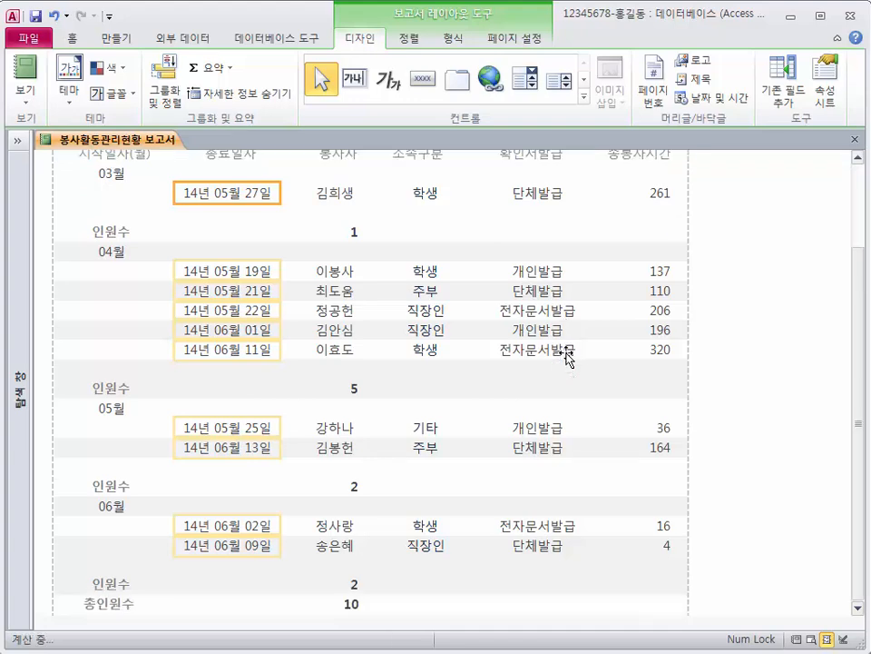
{"action": "scroll", "coordinate": [566, 355], "scroll_direction": "up", "scroll_amount": 3}
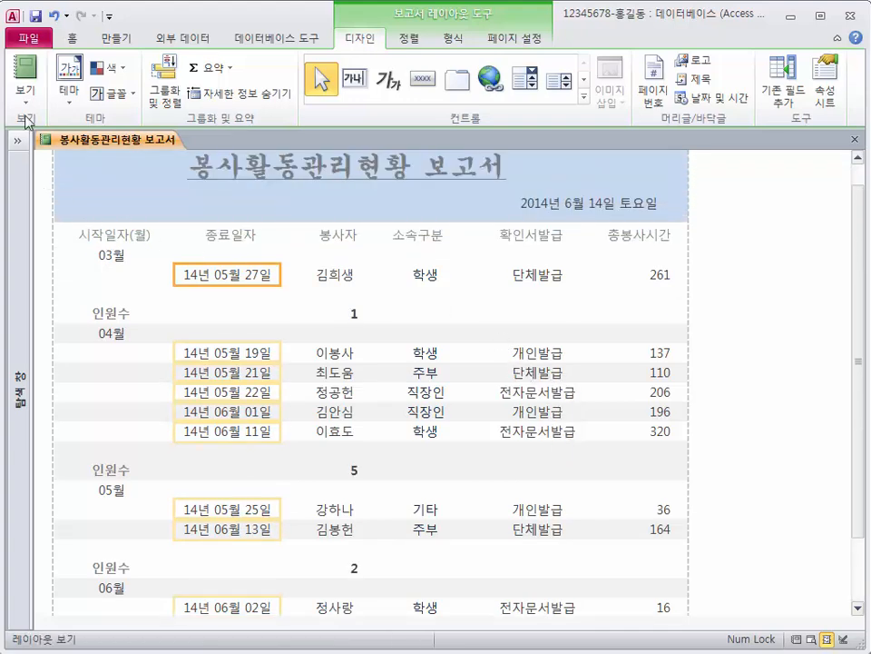
In Design View, make the page header section slightly taller and shift all its column labels down a little
{"action": "left_click", "coordinate": [25, 92]}
{"action": "left_click", "coordinate": [100, 243]}
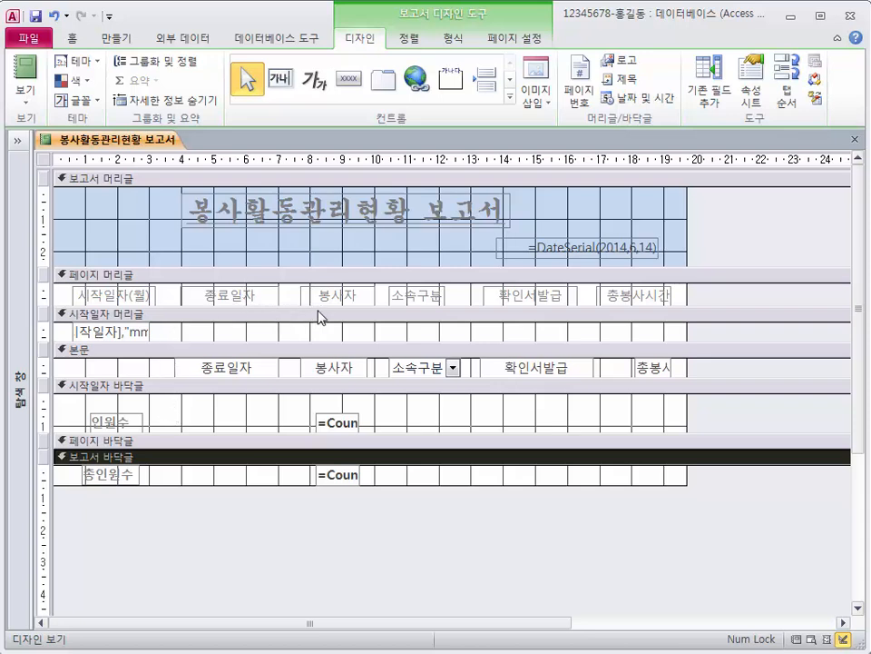
{"action": "left_click_drag", "start_coordinate": [289, 305], "coordinate": [290, 313]}
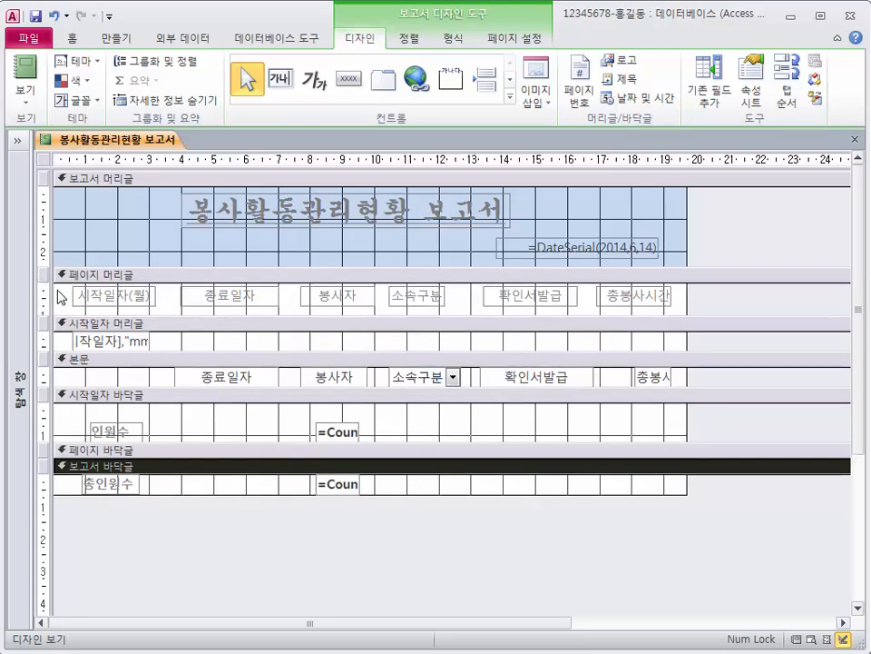
{"action": "left_click_drag", "start_coordinate": [42, 296], "coordinate": [667, 311]}
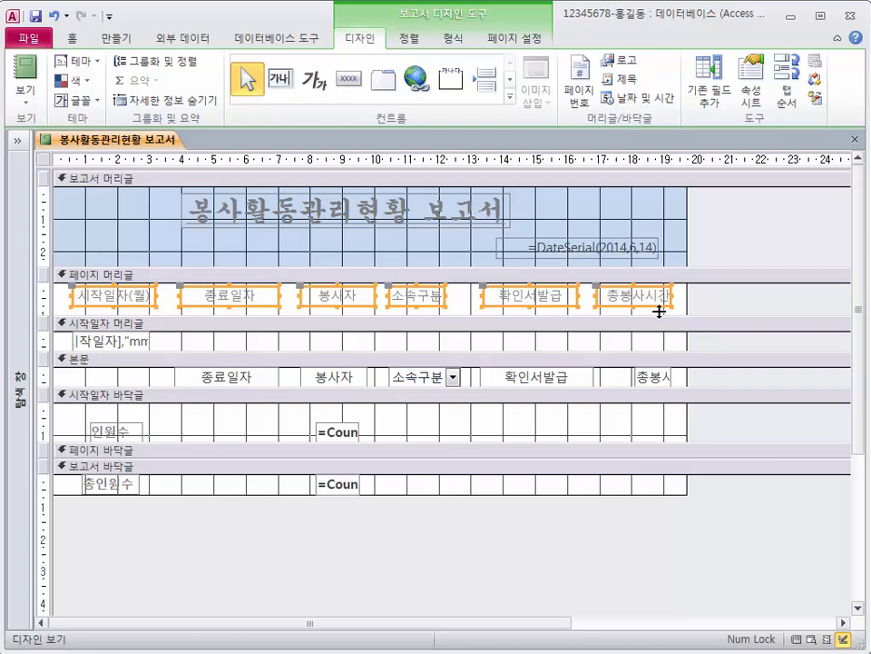
{"action": "left_click", "coordinate": [710, 304]}
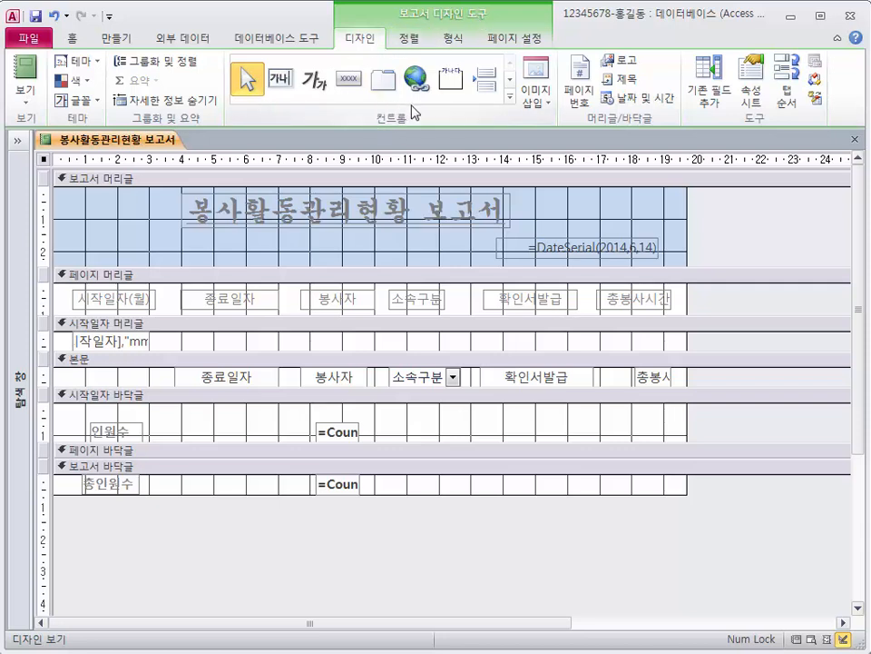
Draw a horizontal line about 19.2 cm long in the page header, just above the column labels
{"action": "left_click", "coordinate": [510, 96]}
{"action": "left_click", "coordinate": [324, 113]}
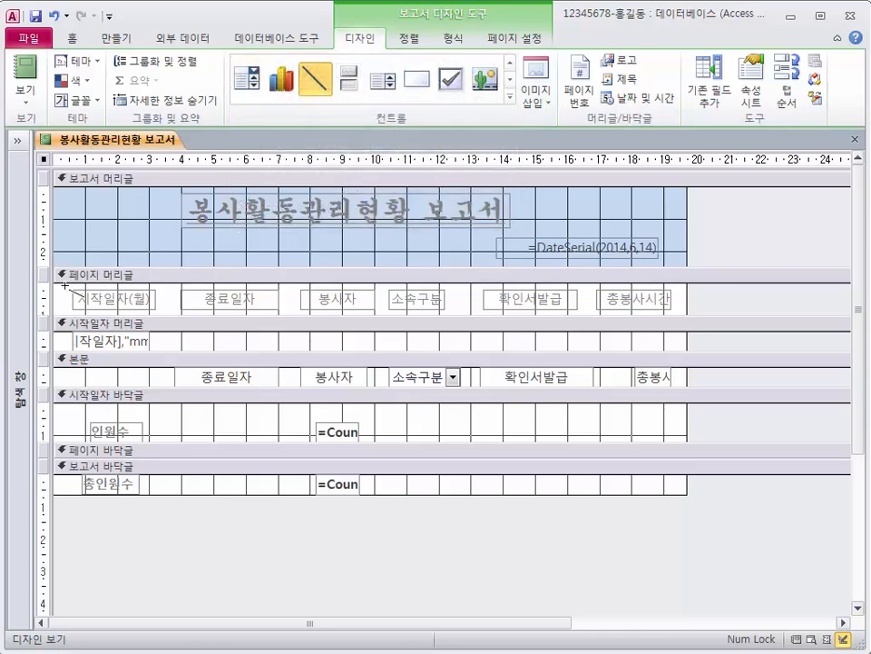
{"action": "left_click_drag", "start_coordinate": [65, 285], "coordinate": [685, 285]}
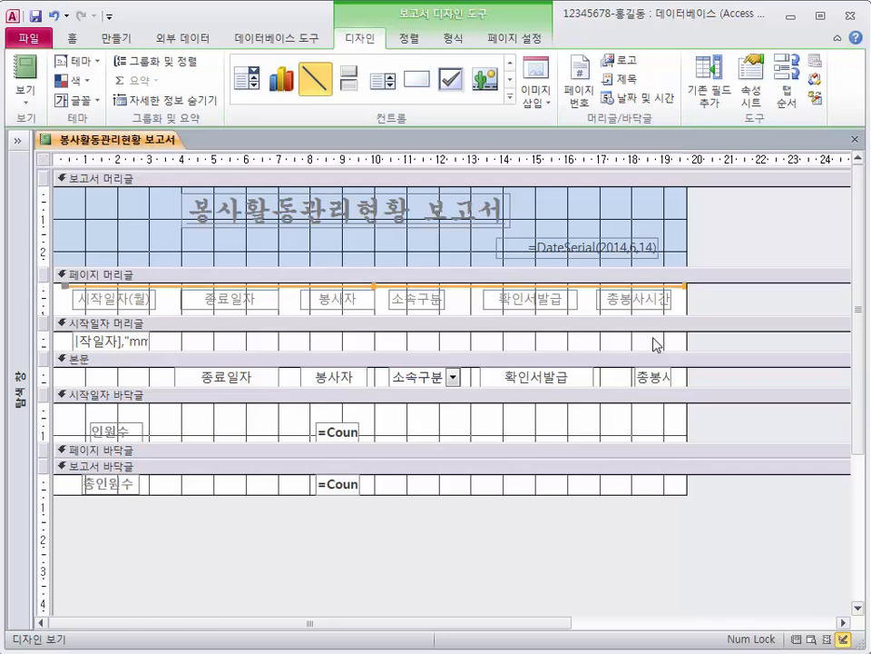
Set the border width of the page header line to 2 pt and close its property sheet
{"action": "double_click", "coordinate": [677, 287]}
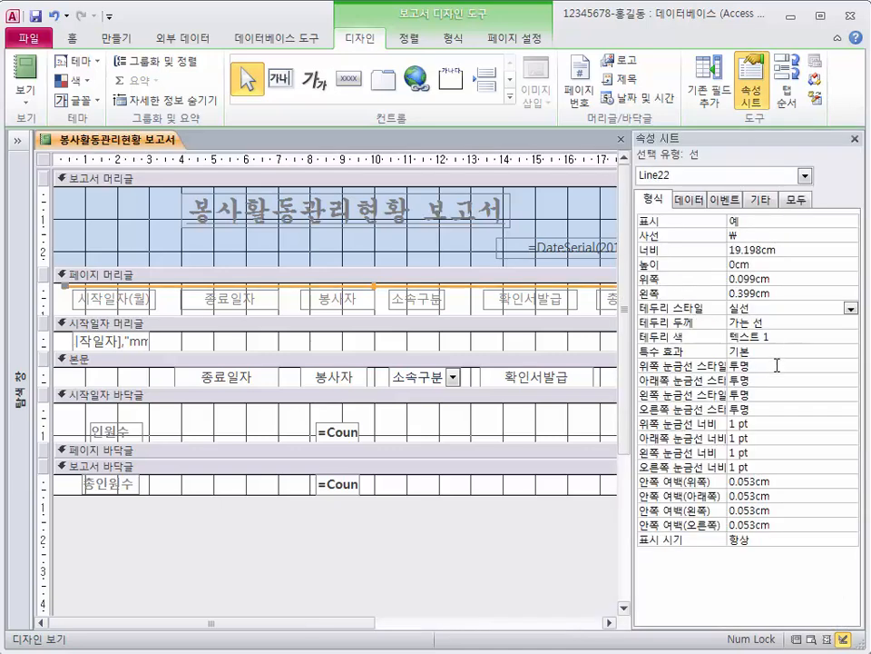
{"action": "left_click", "coordinate": [803, 321]}
{"action": "left_click", "coordinate": [851, 322]}
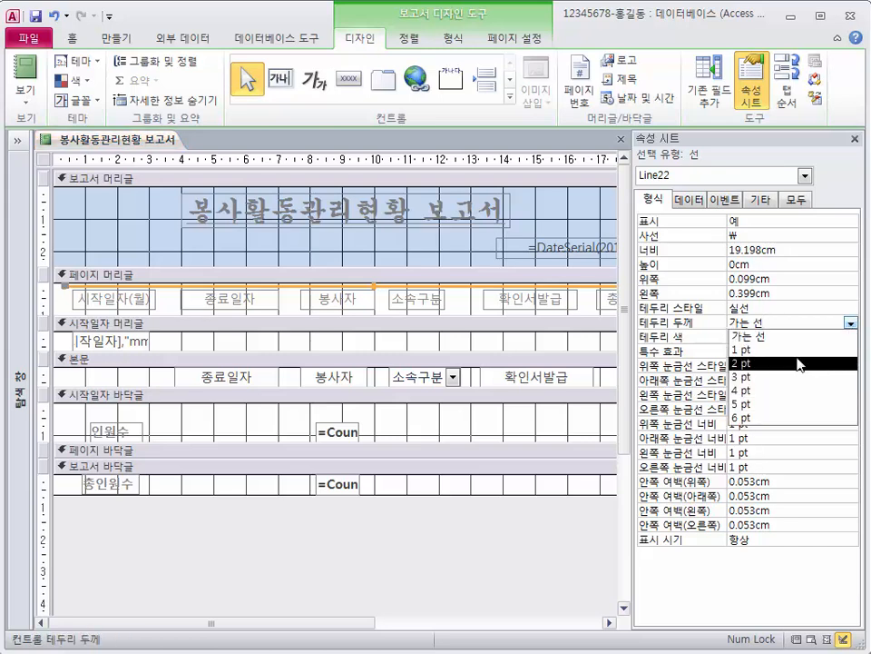
{"action": "left_click", "coordinate": [751, 364]}
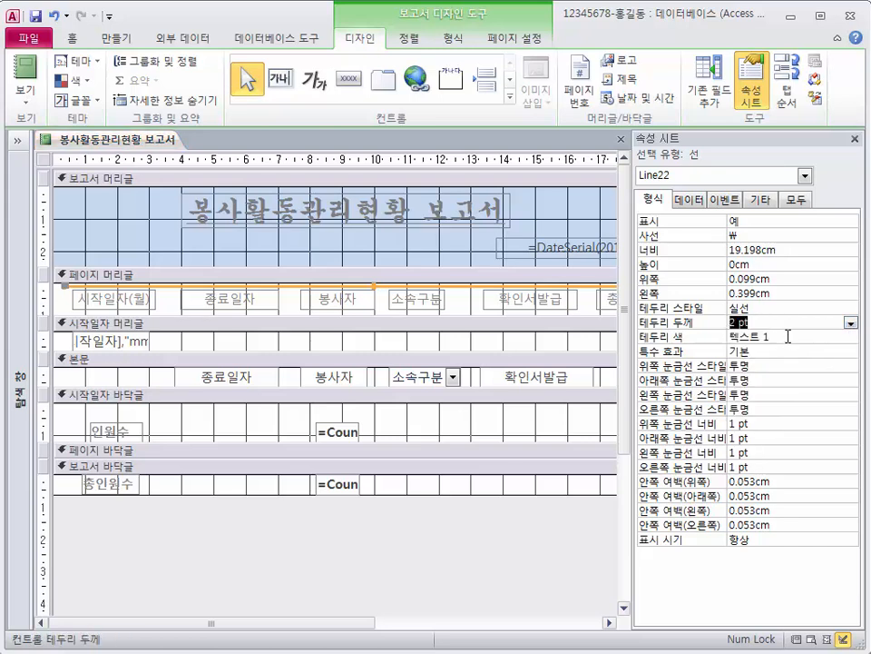
{"action": "left_click", "coordinate": [855, 139]}
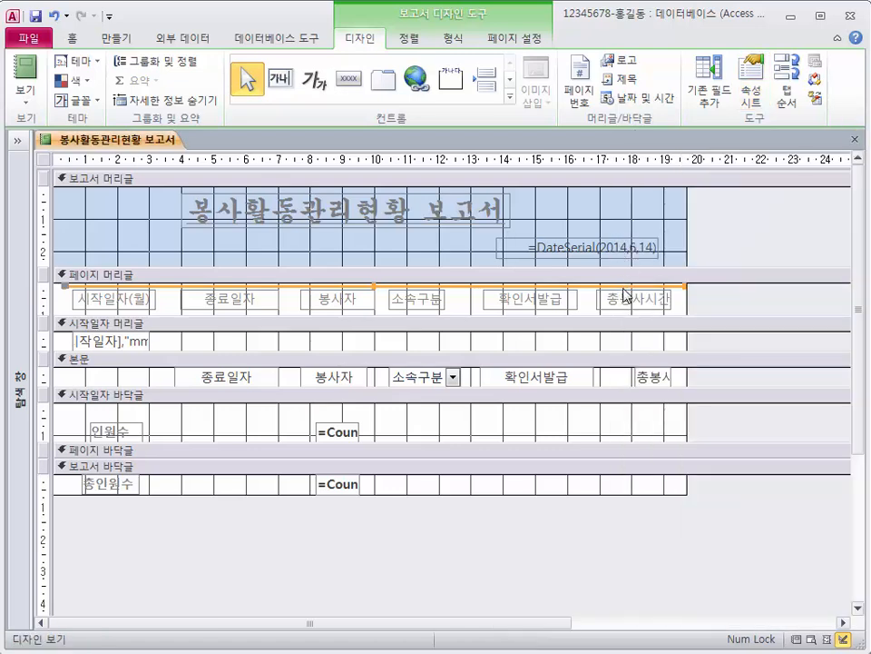
Duplicate the 2 pt page header line and place the copy directly below the column labels, aligned with the original
{"action": "left_click", "coordinate": [468, 310]}
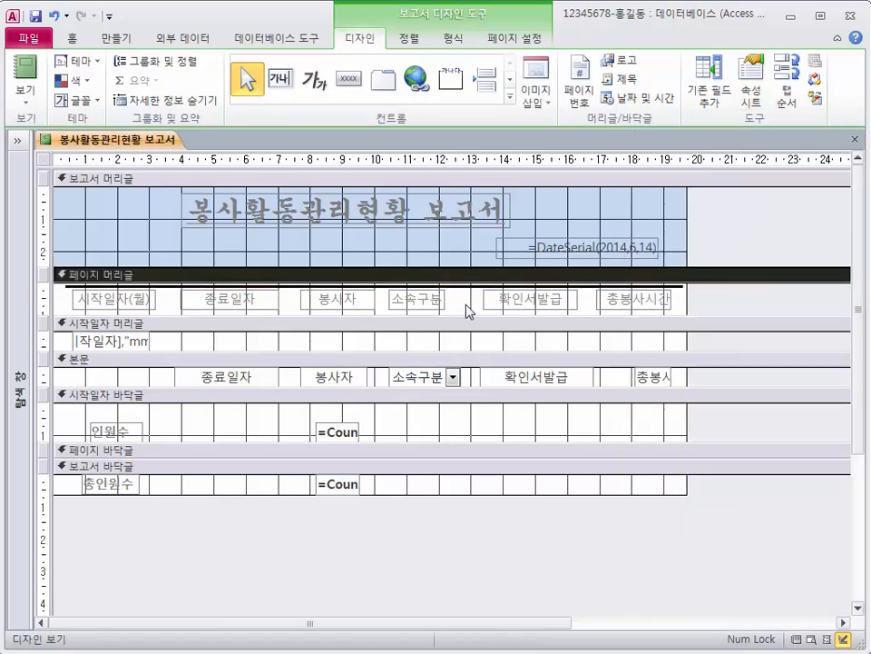
{"action": "left_click_drag", "start_coordinate": [468, 310], "coordinate": [504, 308]}
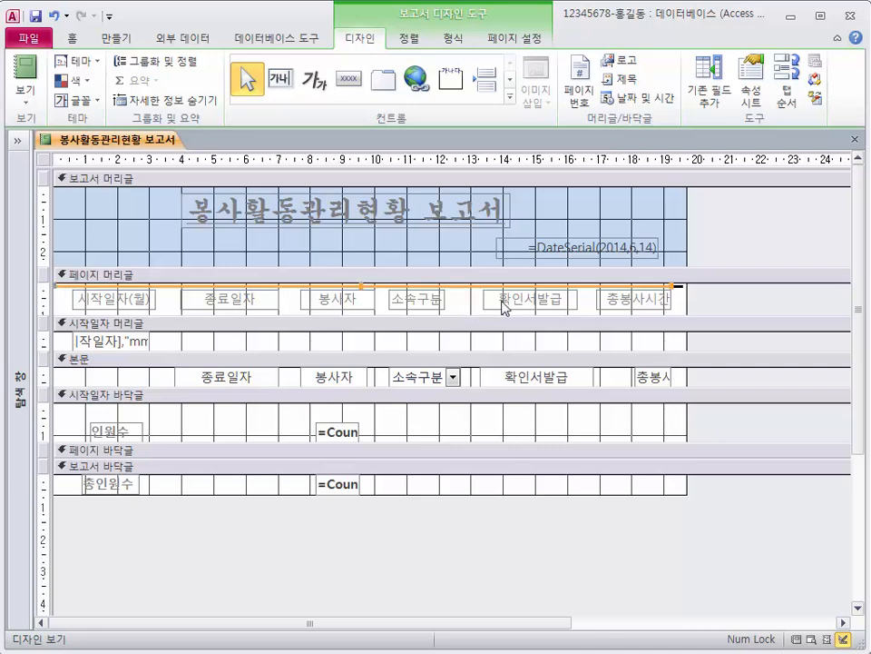
{"action": "key", "text": "Down"}
{"action": "key", "text": "Down"}
{"action": "key", "text": "Down"}
{"action": "key", "text": "Down"}
{"action": "key", "text": "Down"}
{"action": "key", "text": "Down"}
{"action": "key", "text": "Down"}
{"action": "key", "text": "Down"}
{"action": "key", "text": "Down"}
{"action": "key", "text": "Down"}
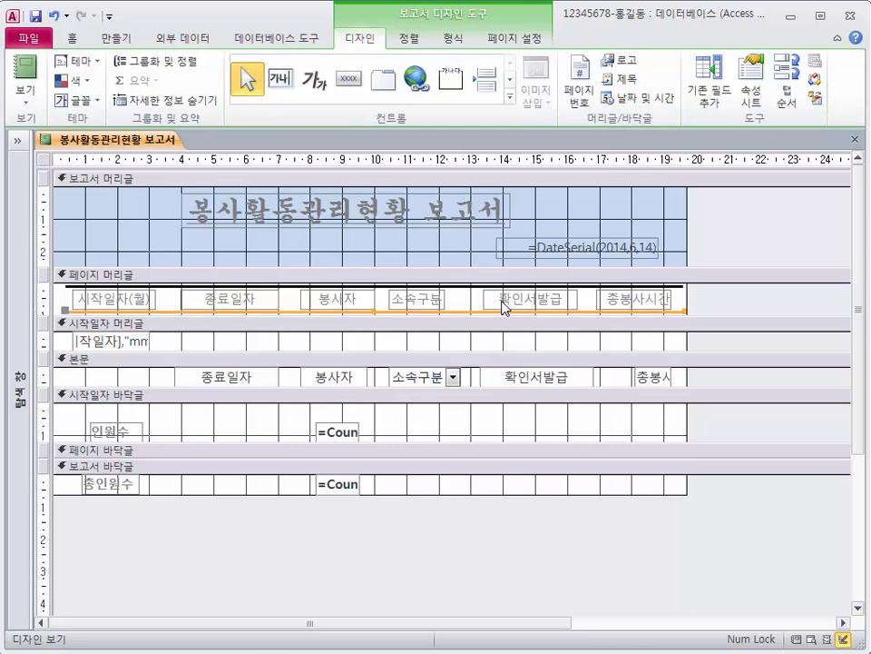
Paste a copy of the 2 pt page header line into the 시작일자 바닥글 section and move it below the headcount controls
{"action": "key", "text": "shift+Right"}
{"action": "key", "text": "shift+Left"}
{"action": "left_click", "coordinate": [255, 433]}
{"action": "left_click", "coordinate": [299, 403]}
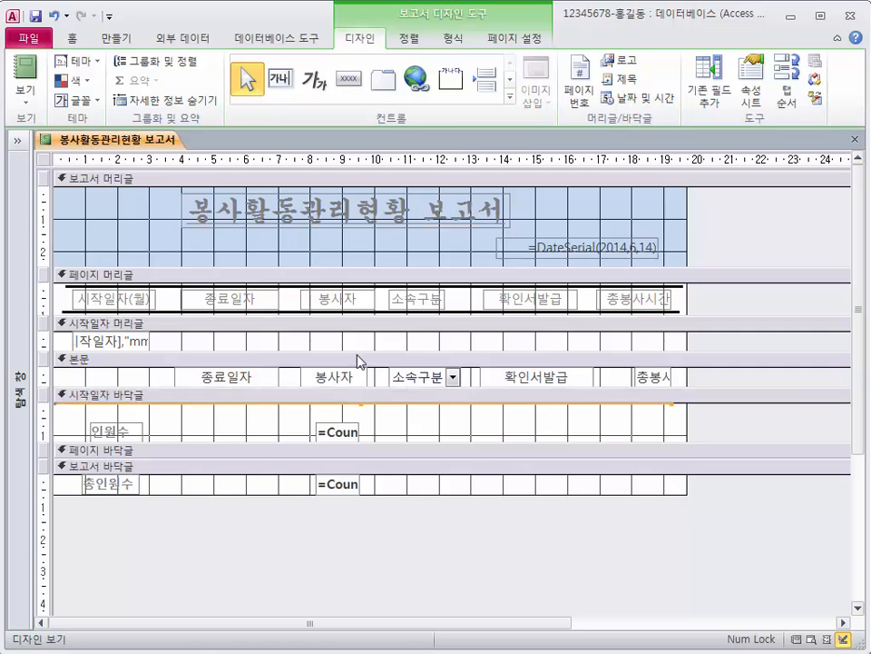
{"action": "key", "text": "Down"}
{"action": "key", "text": "Down"}
{"action": "key", "text": "Down"}
{"action": "key", "text": "Down"}
{"action": "key", "text": "Down"}
{"action": "key", "text": "Down"}
{"action": "key", "text": "Down"}
{"action": "key", "text": "Down"}
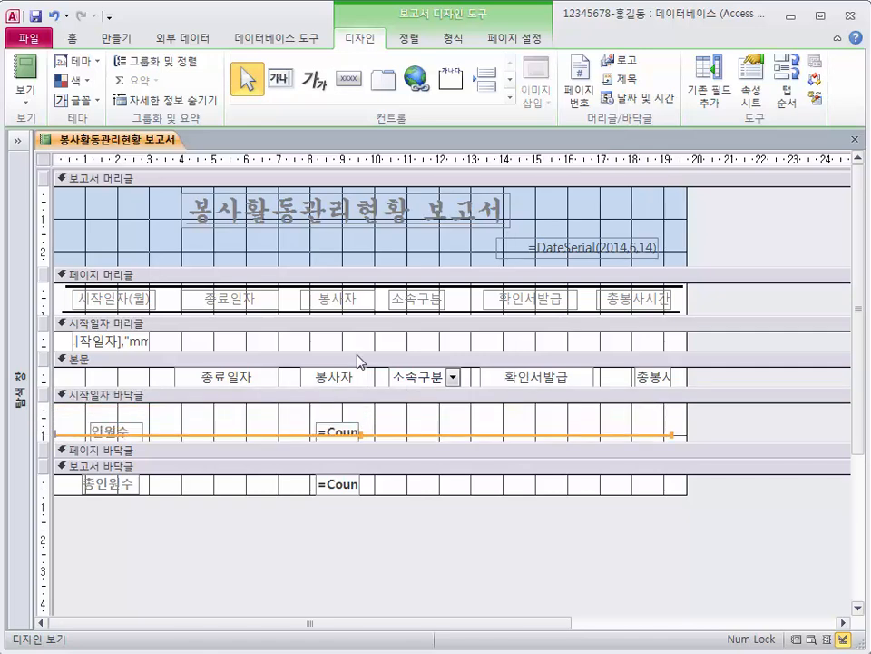
{"action": "key", "text": "Down"}
{"action": "key", "text": "Down"}
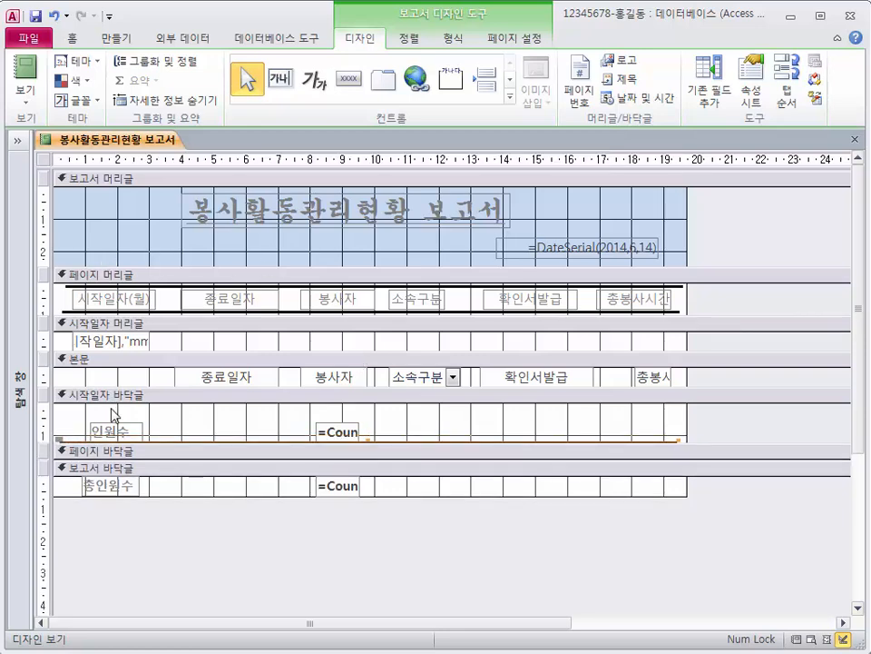
Move the 인원수 label and its count box up together within the 시작일자 바닥글 section, clear of the line
{"action": "left_click_drag", "start_coordinate": [76, 410], "coordinate": [373, 424]}
{"action": "key", "text": "Up"}
{"action": "key", "text": "Up"}
{"action": "key", "text": "Up"}
{"action": "key", "text": "Up"}
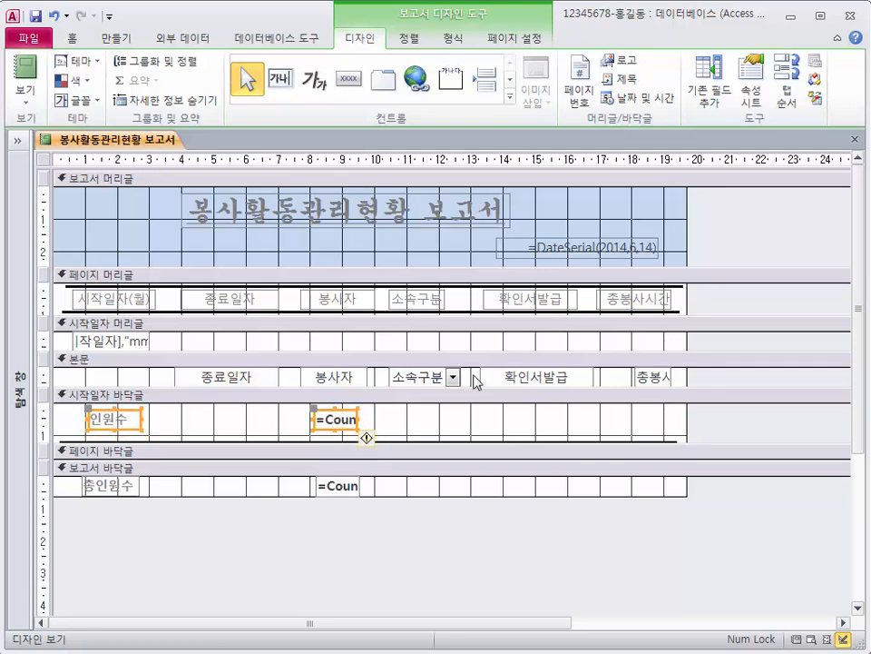
{"action": "left_click", "coordinate": [490, 417]}
{"action": "left_click", "coordinate": [491, 418]}
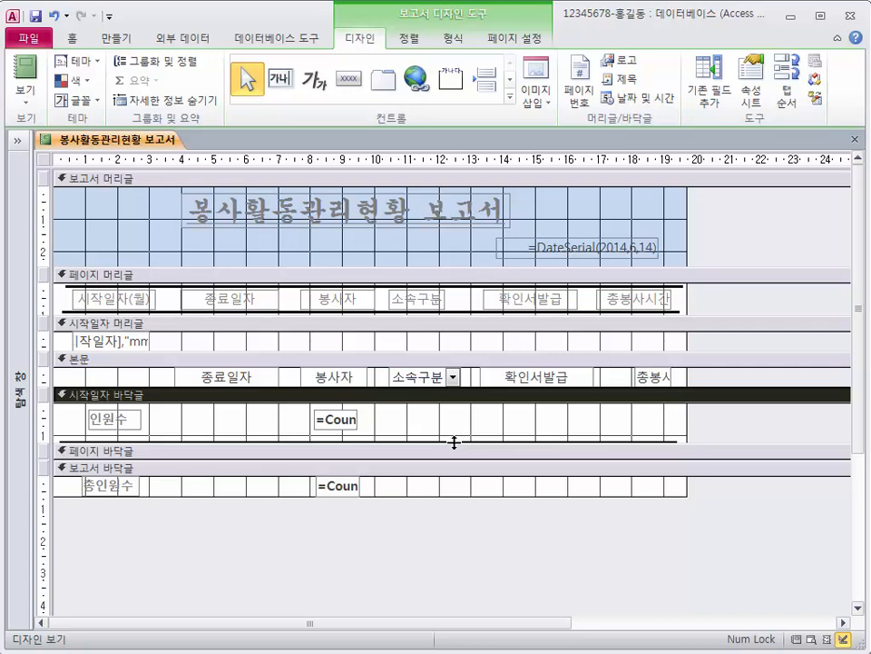
Nudge the 시작일자 바닥글 line up slightly and adjust that section's height to about 1.3 cm, leaving a small gap below the line
{"action": "left_click_drag", "start_coordinate": [453, 442], "coordinate": [454, 442]}
{"action": "left_click", "coordinate": [456, 451]}
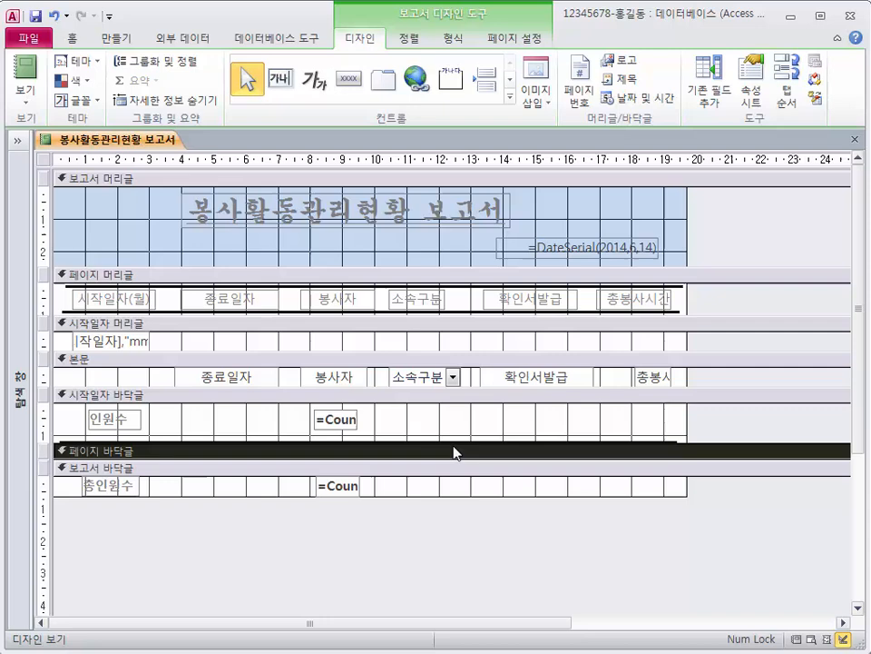
{"action": "left_click", "coordinate": [707, 444]}
{"action": "left_click", "coordinate": [706, 447]}
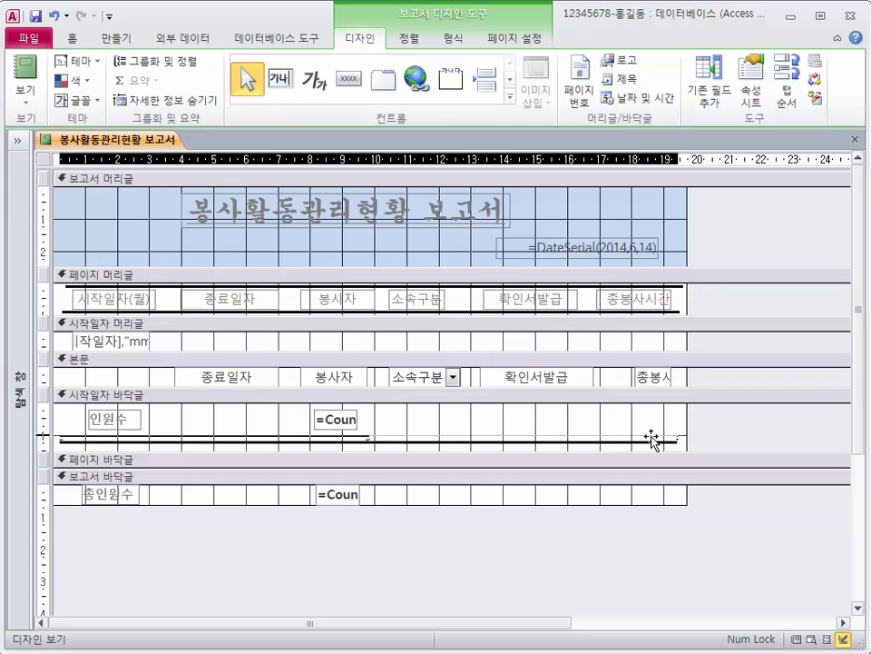
{"action": "key", "text": "Up"}
{"action": "left_click", "coordinate": [717, 435]}
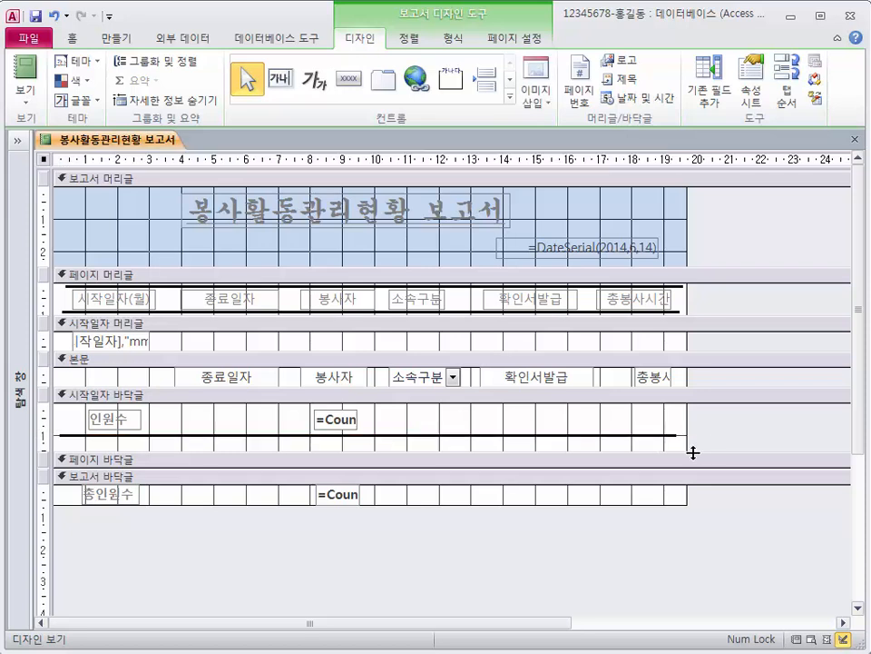
{"action": "left_click_drag", "start_coordinate": [693, 452], "coordinate": [694, 444]}
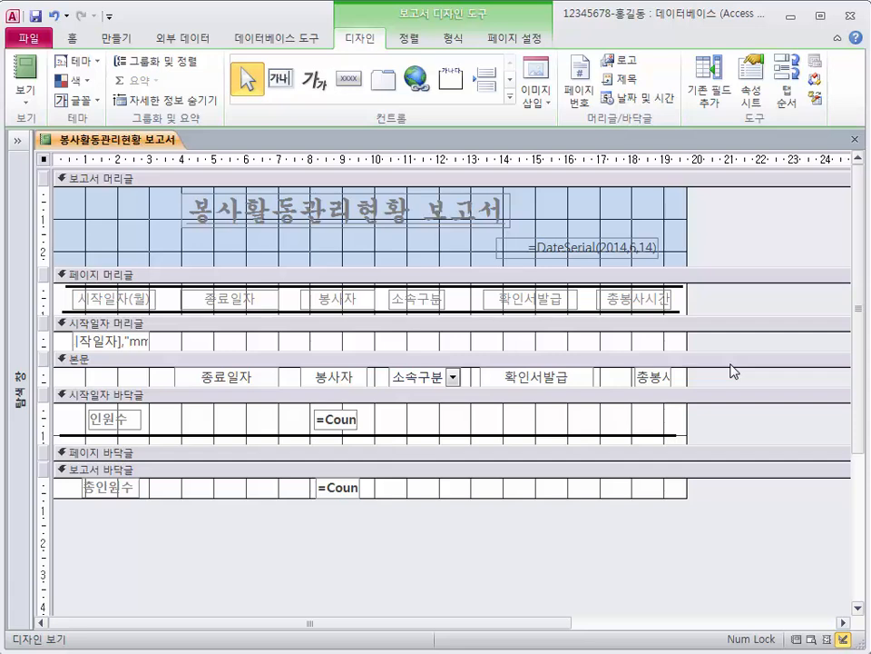
Show the report in Layout View and check the separator lines and row shading down to the 총인원수 total
{"action": "left_click", "coordinate": [17, 107]}
{"action": "left_click", "coordinate": [29, 201]}
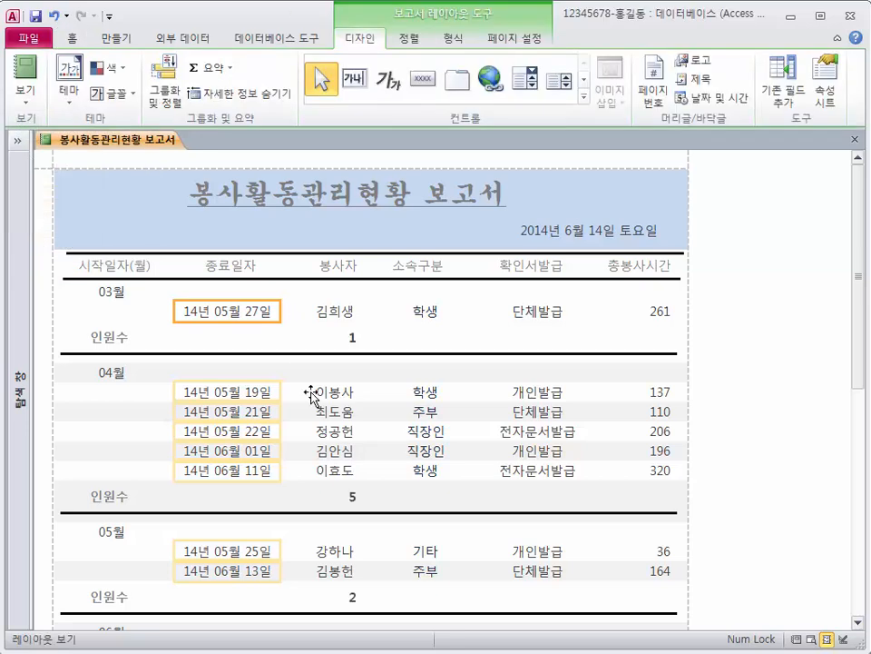
{"action": "scroll", "coordinate": [310, 393], "scroll_direction": "down", "scroll_amount": 1}
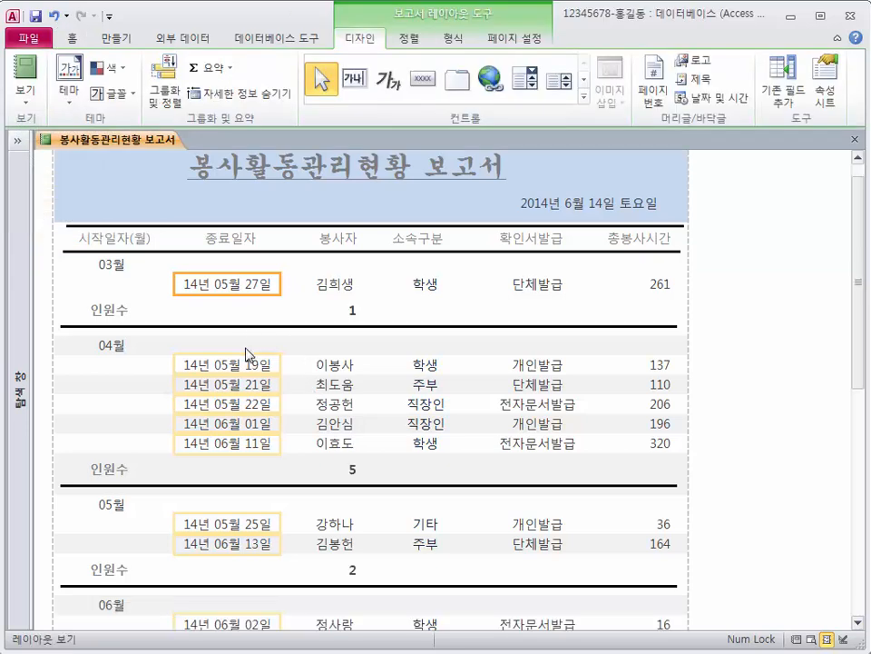
{"action": "scroll", "coordinate": [244, 347], "scroll_direction": "down", "scroll_amount": 1}
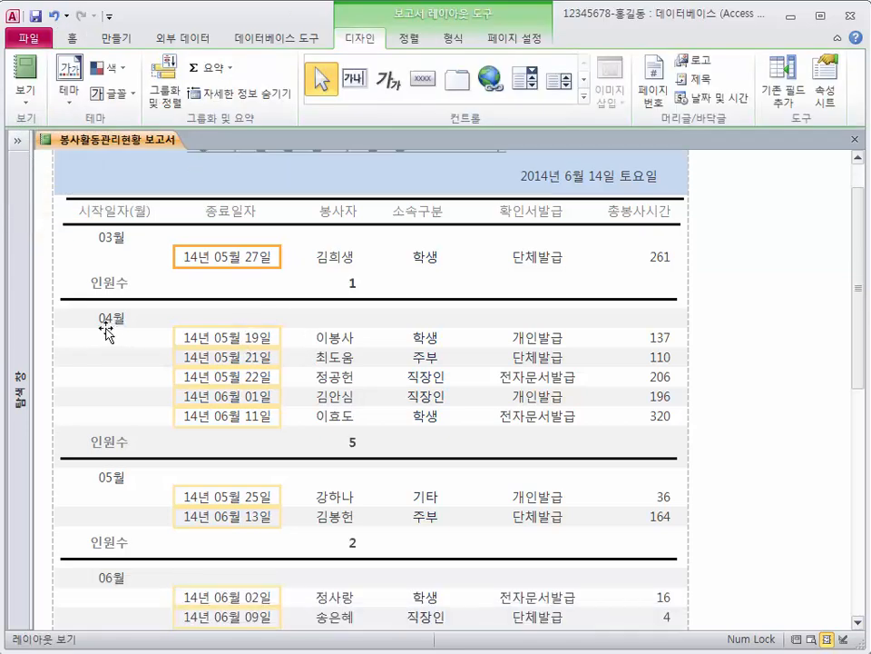
{"action": "scroll", "coordinate": [179, 393], "scroll_direction": "down", "scroll_amount": 1}
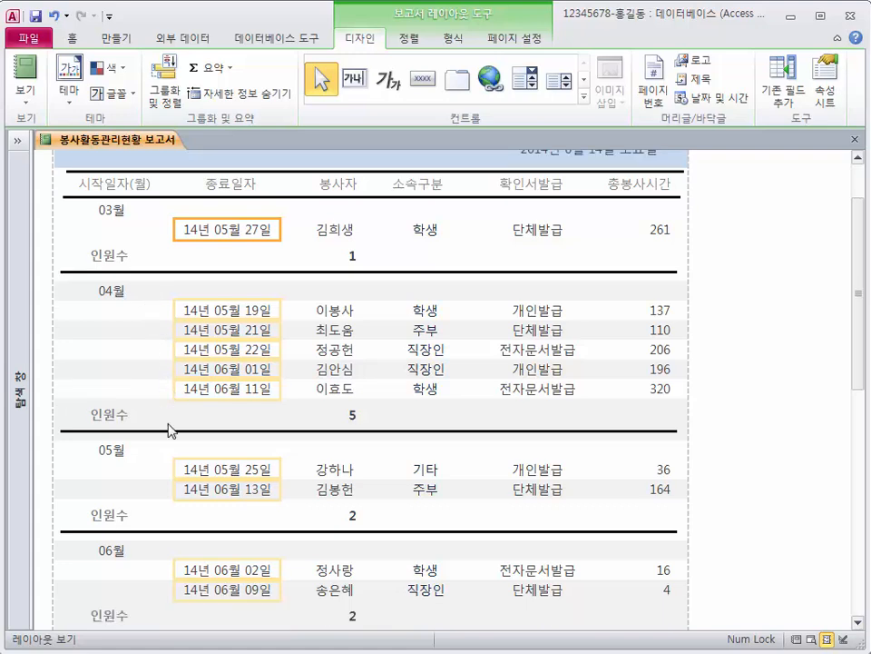
{"action": "scroll", "coordinate": [168, 430], "scroll_direction": "down", "scroll_amount": 2}
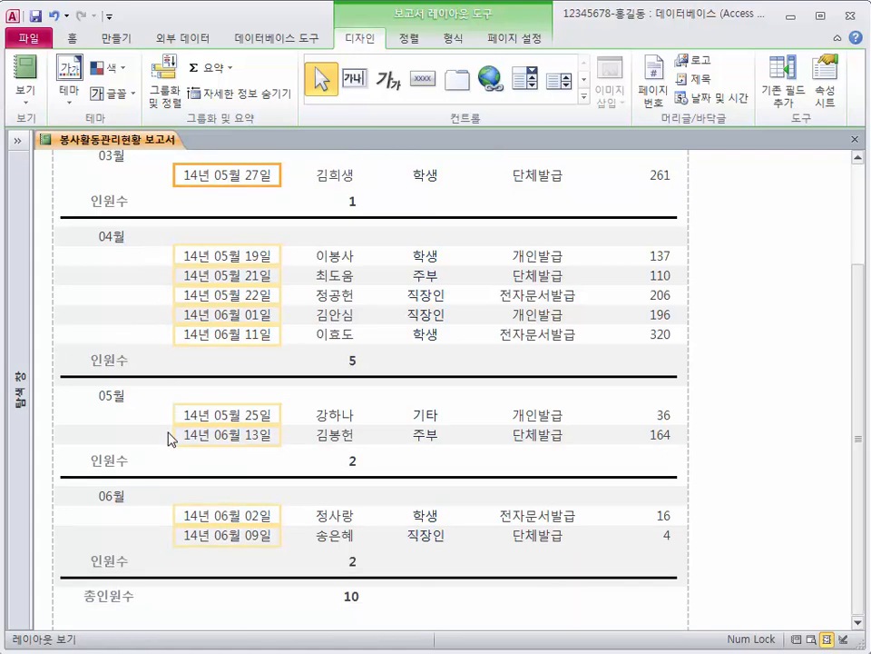
Return to Design View and set the alternate back color of the 본문 section to white (#FFFFFF)
{"action": "left_click", "coordinate": [26, 93]}
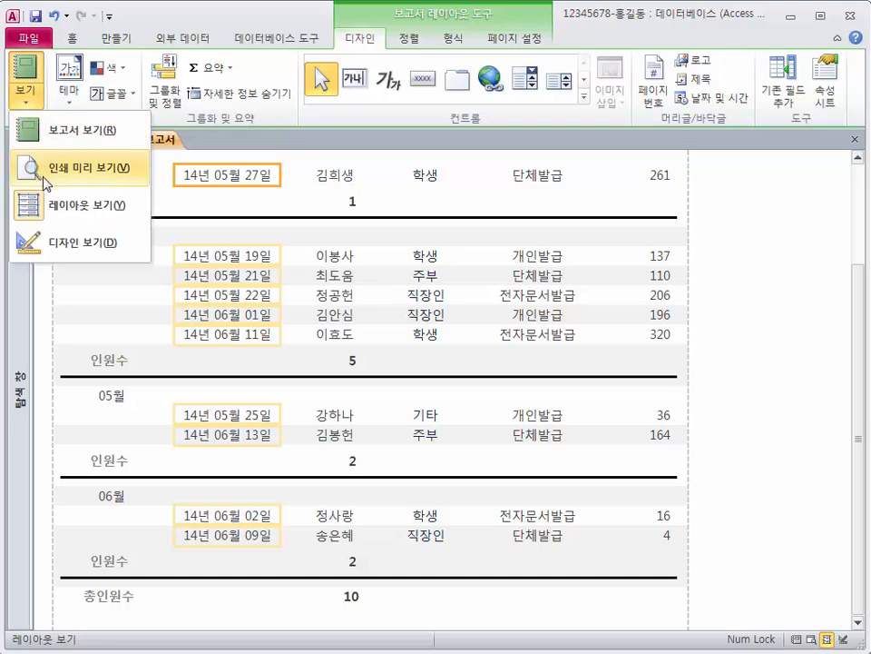
{"action": "left_click", "coordinate": [47, 242]}
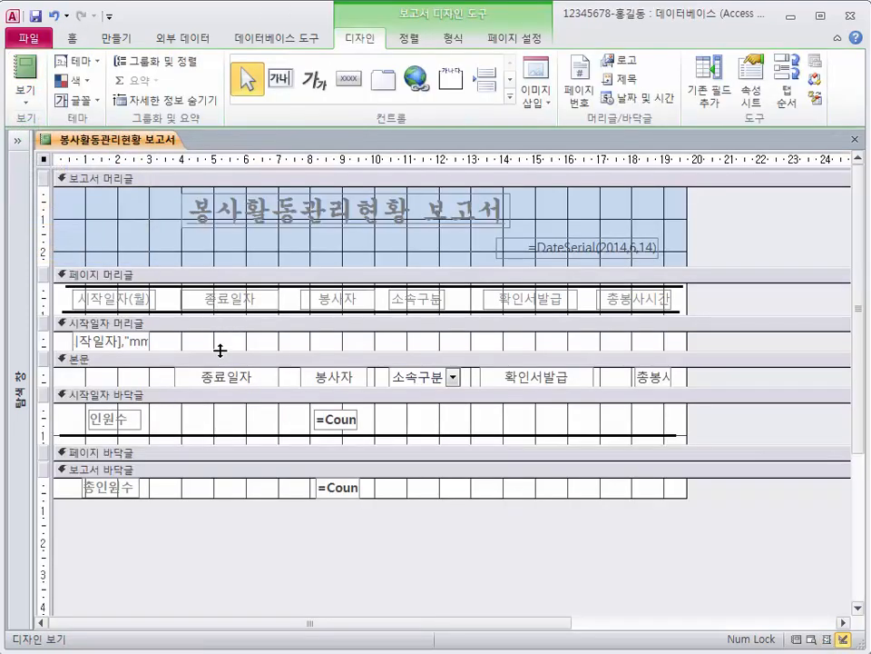
{"action": "left_click", "coordinate": [139, 382]}
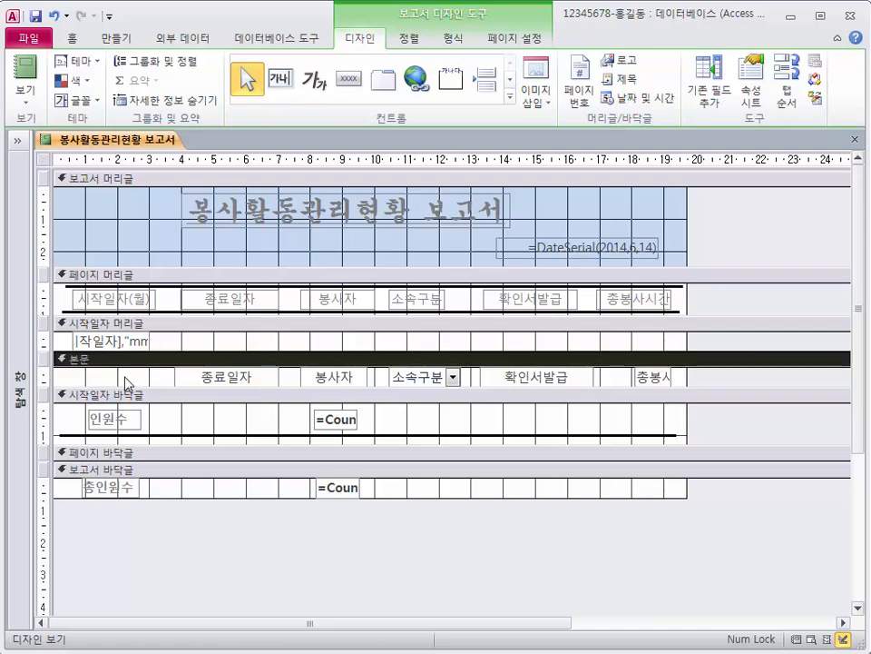
{"action": "right_click", "coordinate": [126, 383]}
{"action": "left_click", "coordinate": [203, 628]}
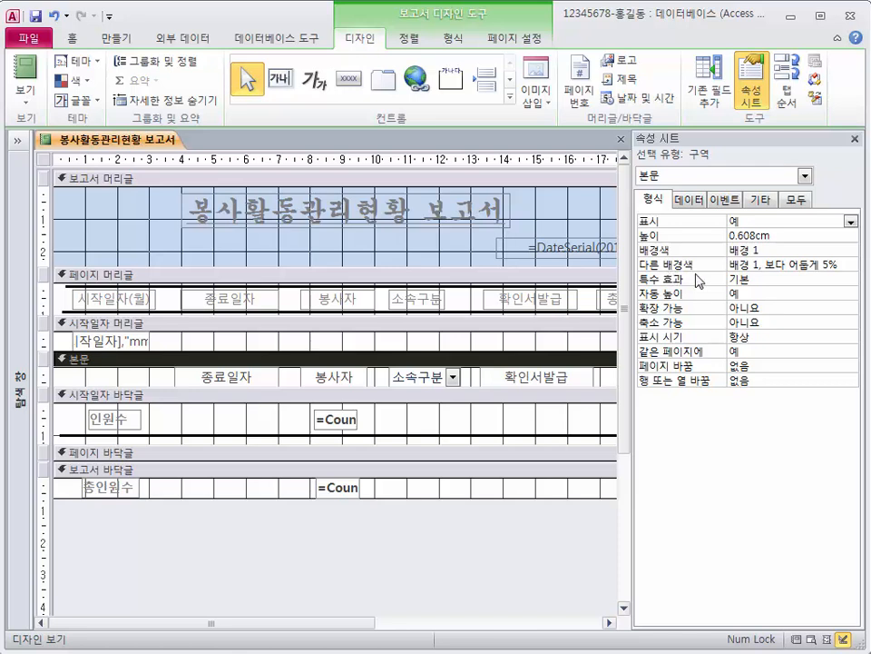
{"action": "left_click", "coordinate": [805, 264]}
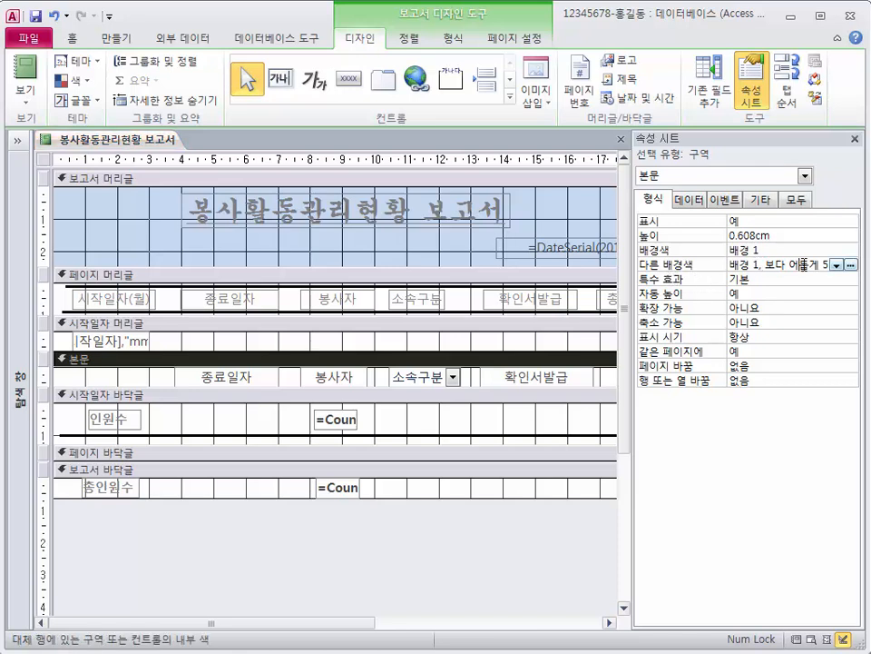
{"action": "left_click", "coordinate": [837, 265]}
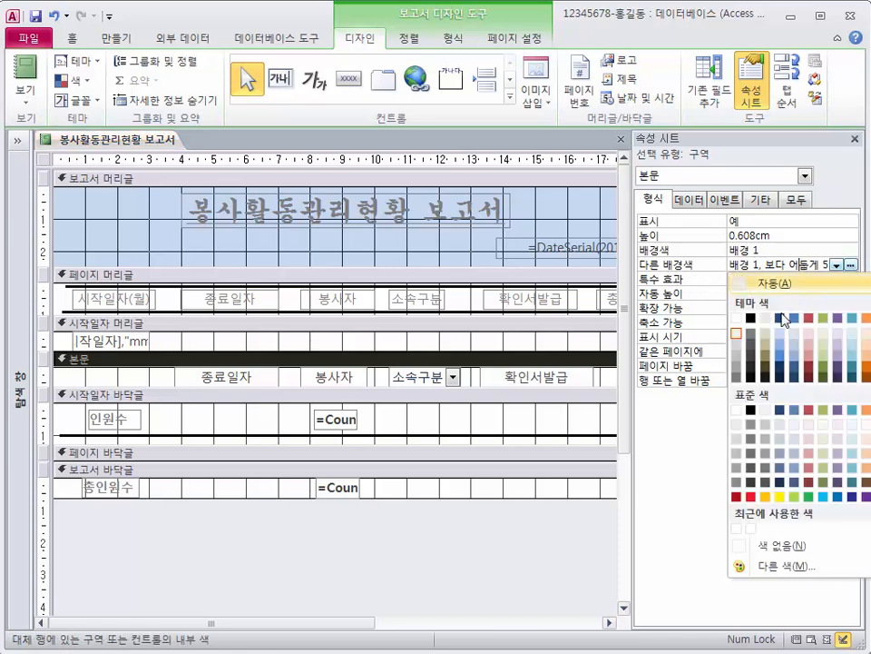
{"action": "left_click", "coordinate": [736, 411]}
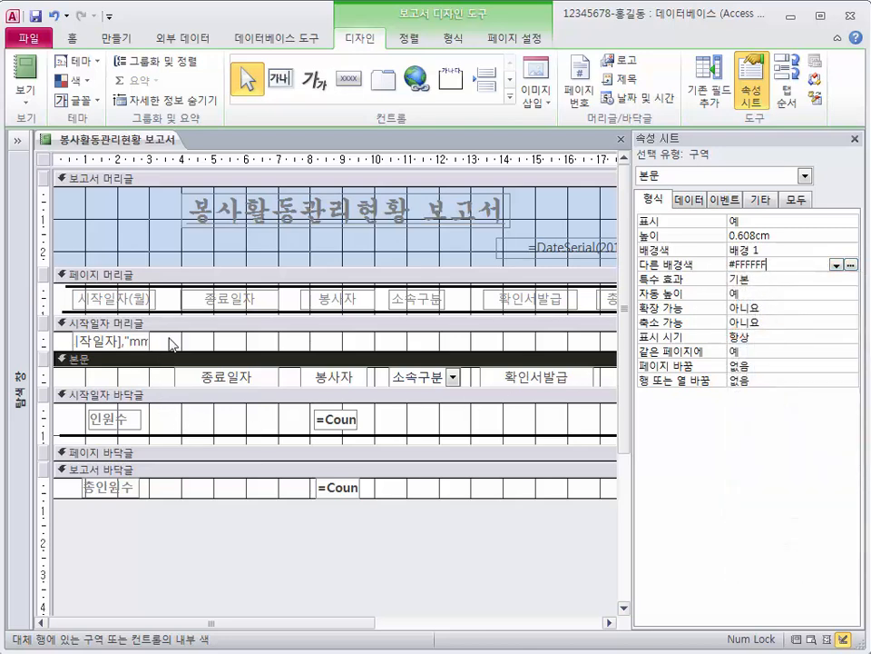
Set the alternate back color of the 시작일자 머리글 section to white (#FFFFFF)
{"action": "left_click", "coordinate": [66, 346]}
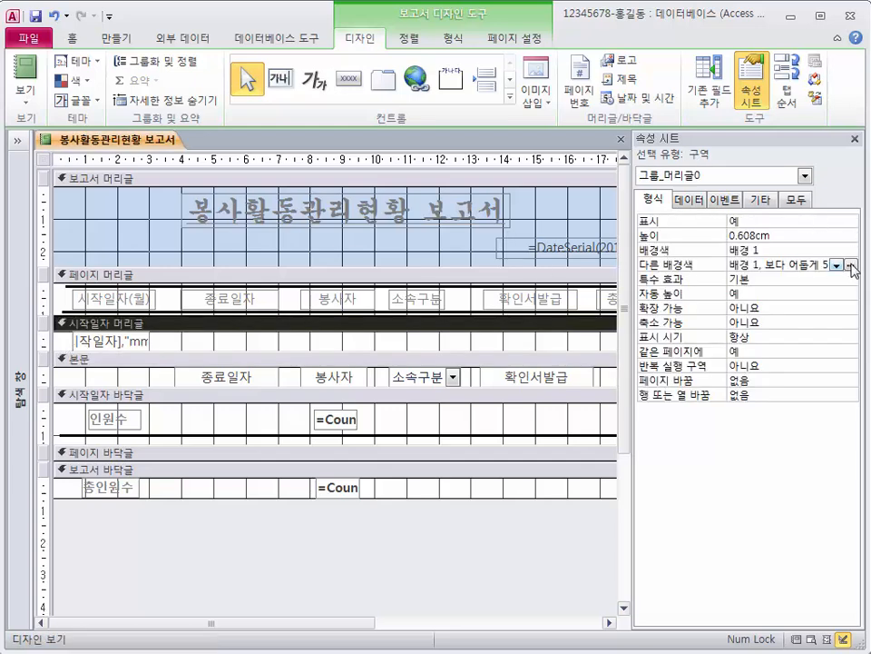
{"action": "left_click", "coordinate": [853, 265]}
{"action": "left_click", "coordinate": [736, 410]}
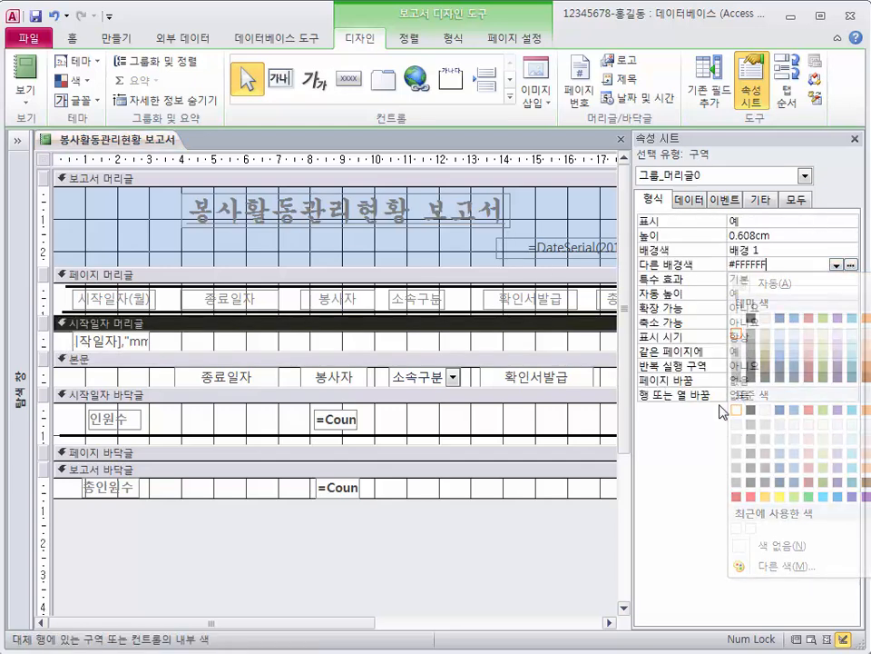
Set the alternate back color of the 시작일자 바닥글 section to white (#FFFFFF) and close the property sheet
{"action": "left_click", "coordinate": [221, 416]}
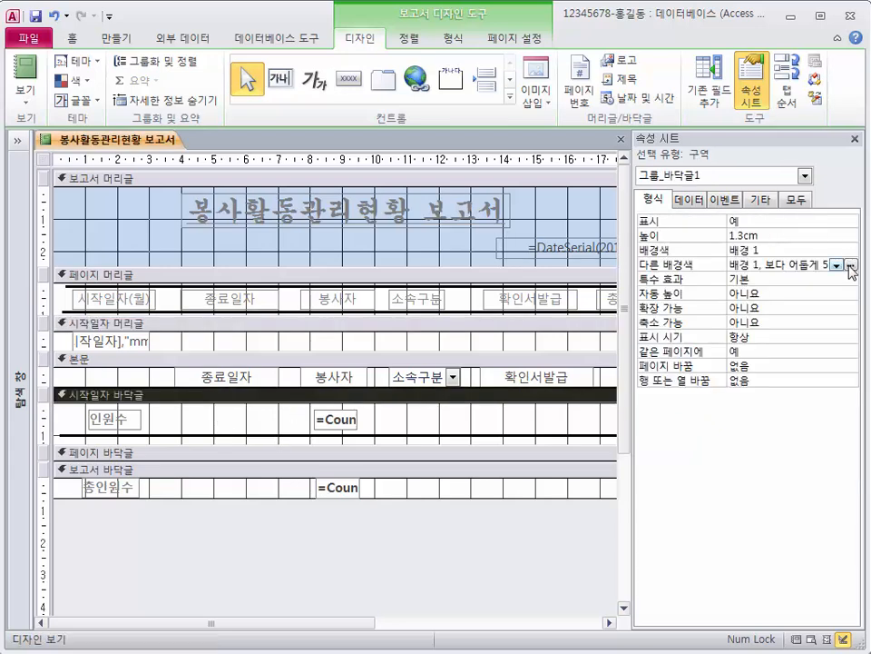
{"action": "left_click", "coordinate": [852, 265]}
{"action": "left_click", "coordinate": [736, 410]}
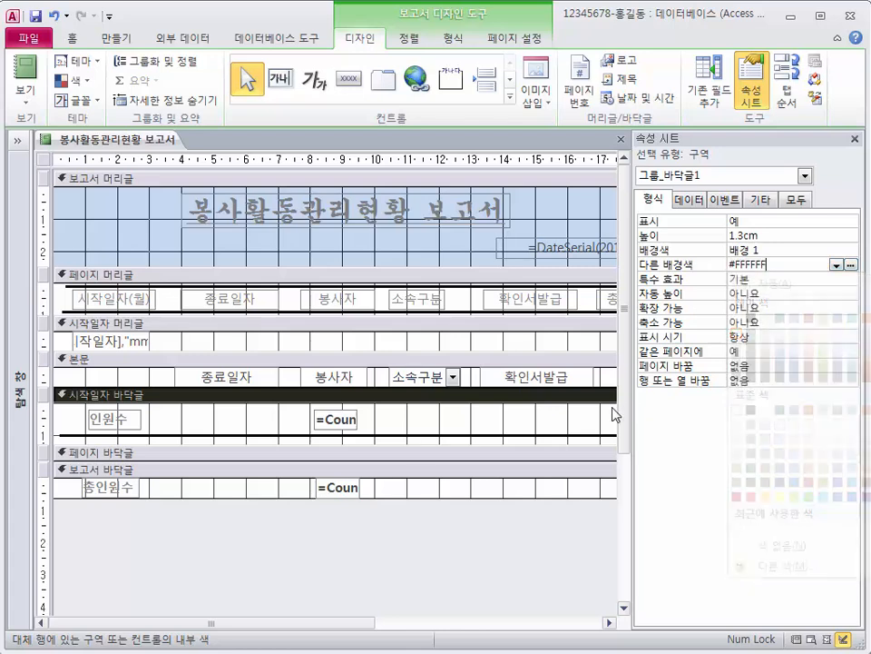
{"action": "left_click", "coordinate": [544, 322]}
{"action": "left_click", "coordinate": [855, 139]}
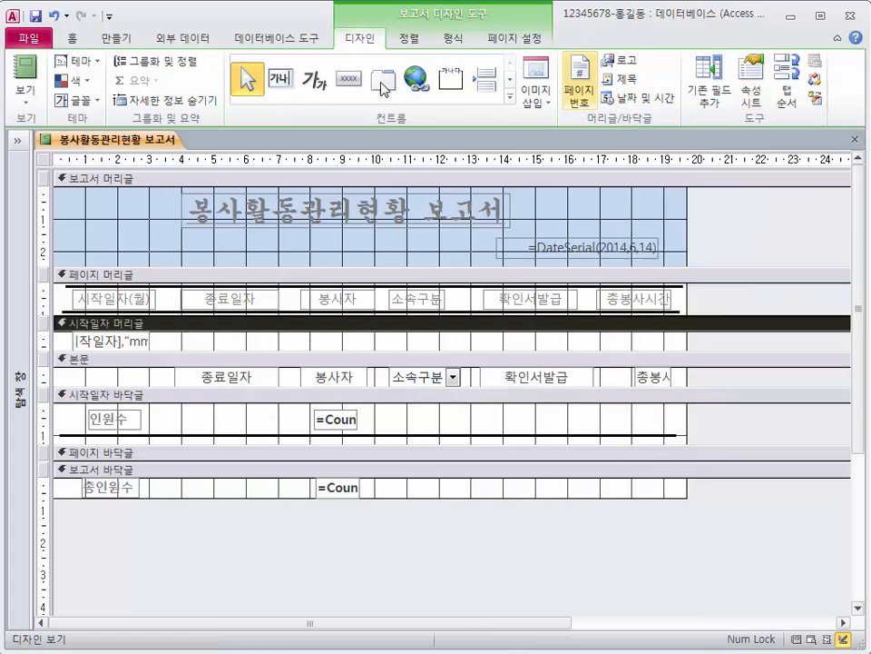
Show the report in Layout View again and check the row backgrounds from the title to the final total
{"action": "left_click", "coordinate": [26, 102]}
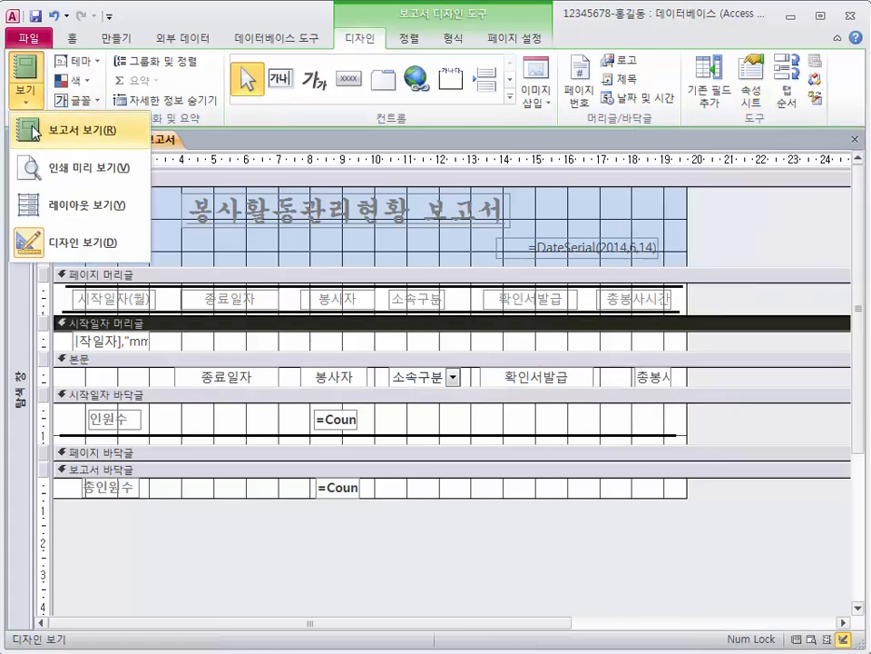
{"action": "left_click", "coordinate": [43, 205]}
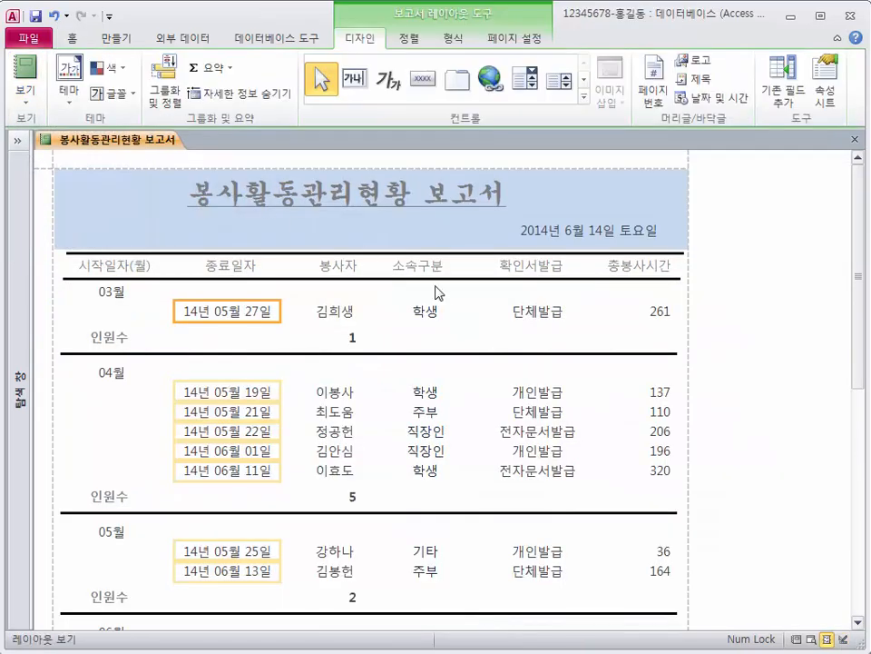
{"action": "left_click", "coordinate": [632, 191]}
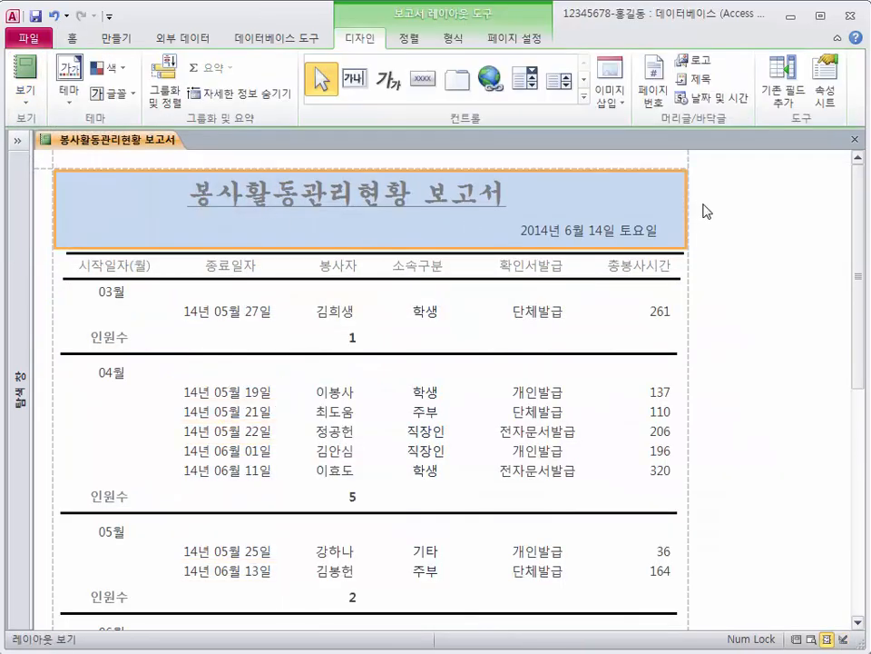
{"action": "scroll", "coordinate": [751, 299], "scroll_direction": "down", "scroll_amount": 1}
{"action": "scroll", "coordinate": [751, 300], "scroll_direction": "down", "scroll_amount": 4}
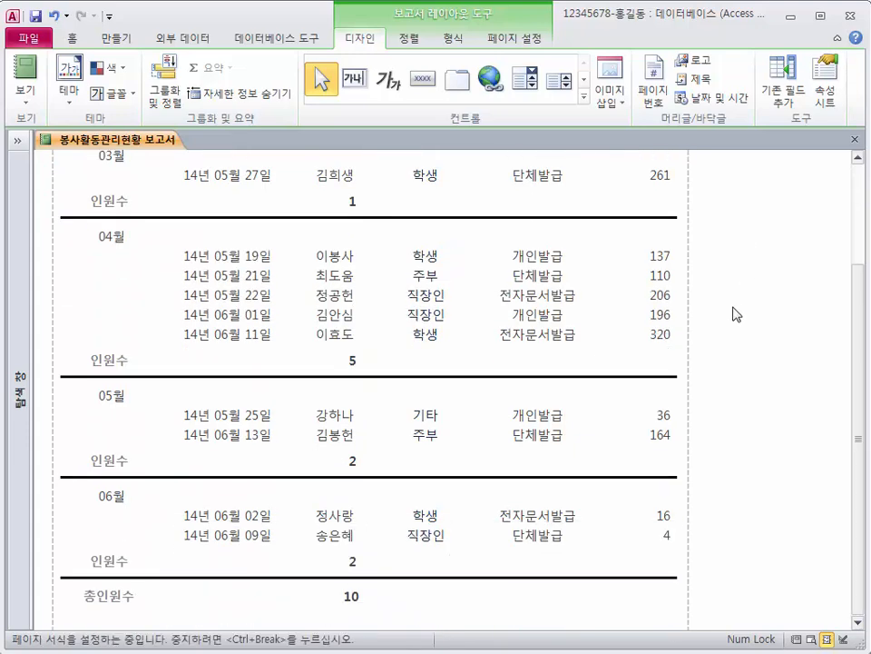
{"action": "scroll", "coordinate": [737, 312], "scroll_direction": "up", "scroll_amount": 5}
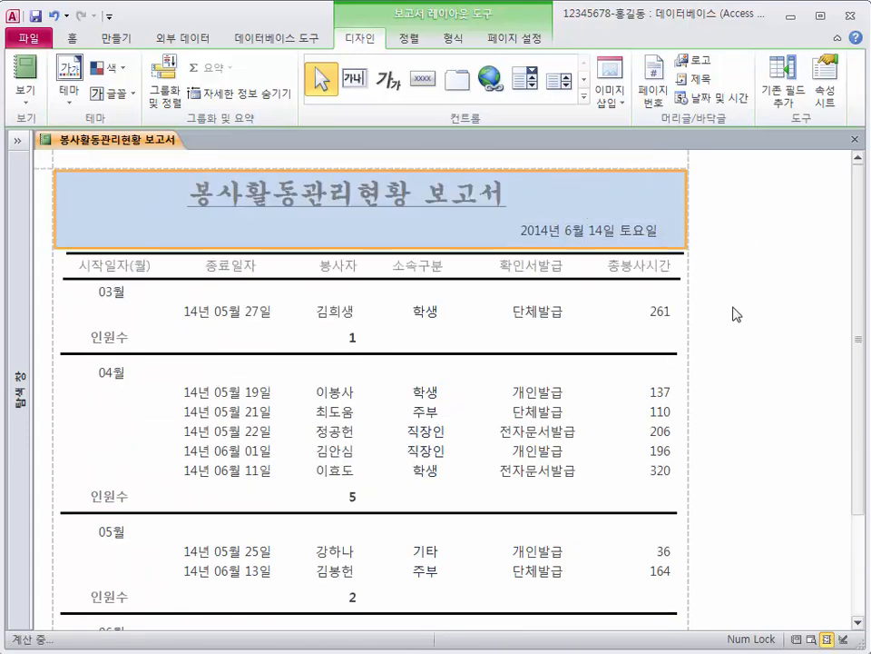
Return to Design View and start a new conditional formatting rule for the 종료일자 field in the 본문 section
{"action": "left_click", "coordinate": [24, 94]}
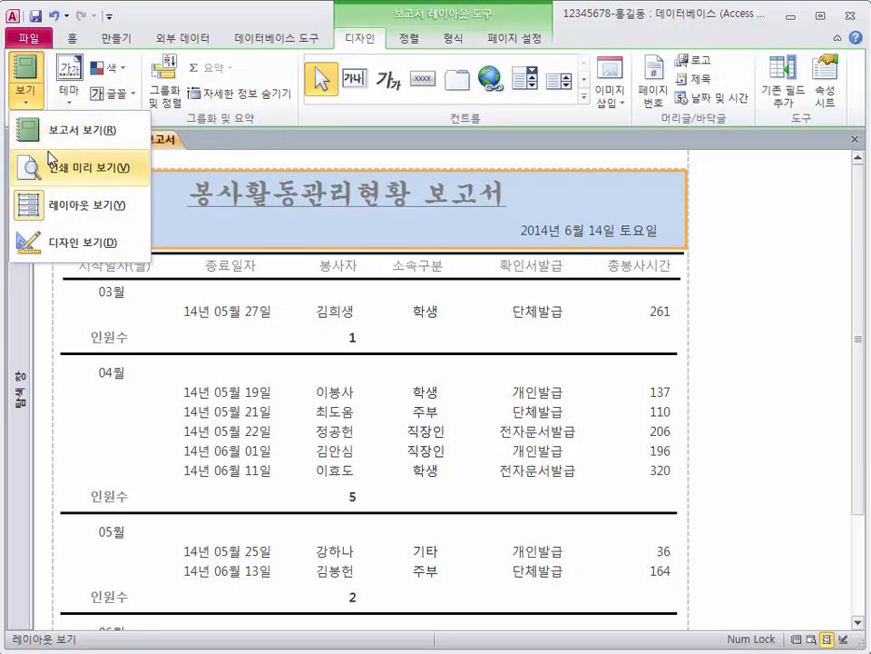
{"action": "left_click", "coordinate": [54, 239]}
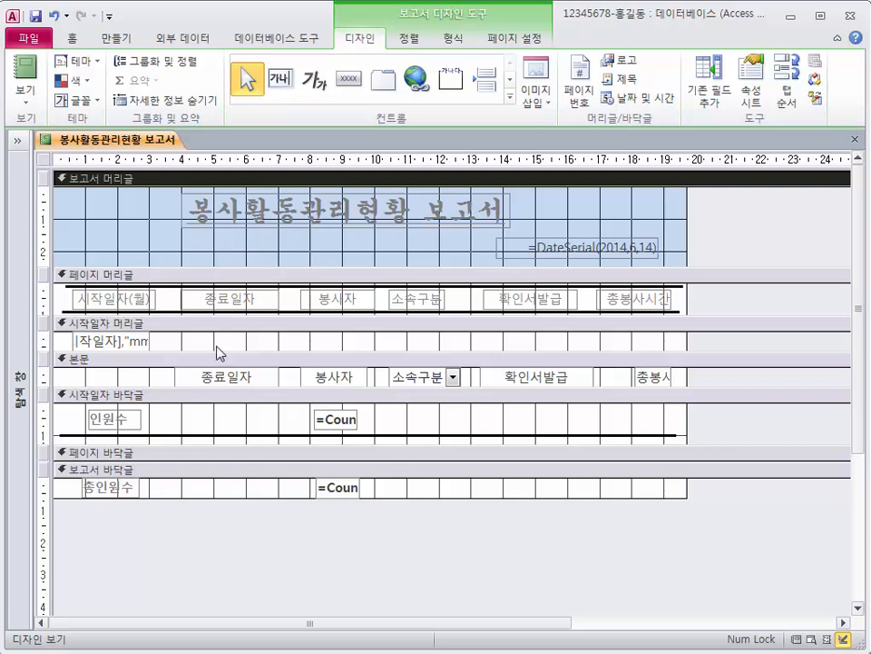
{"action": "left_click", "coordinate": [247, 380]}
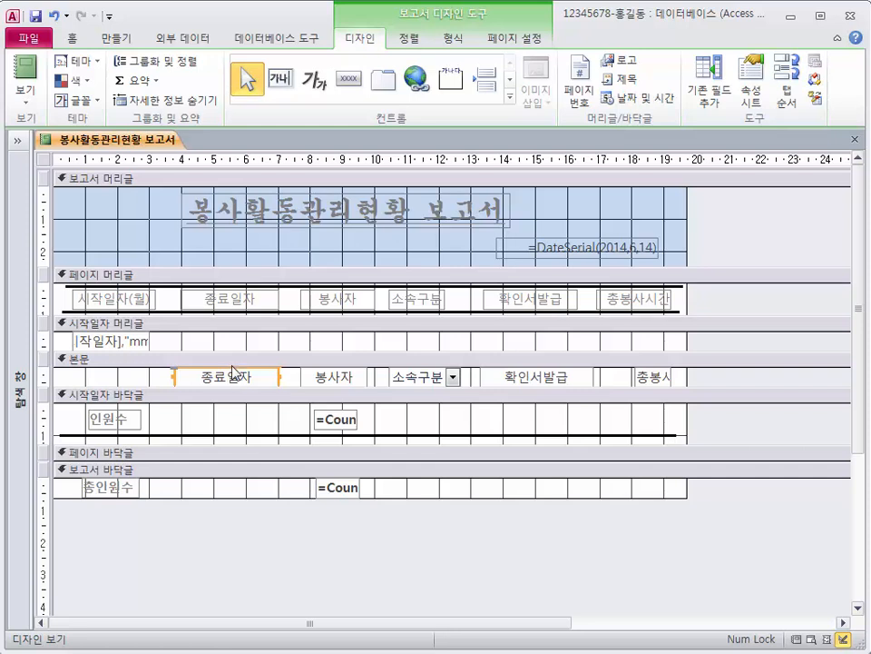
{"action": "left_click", "coordinate": [452, 41]}
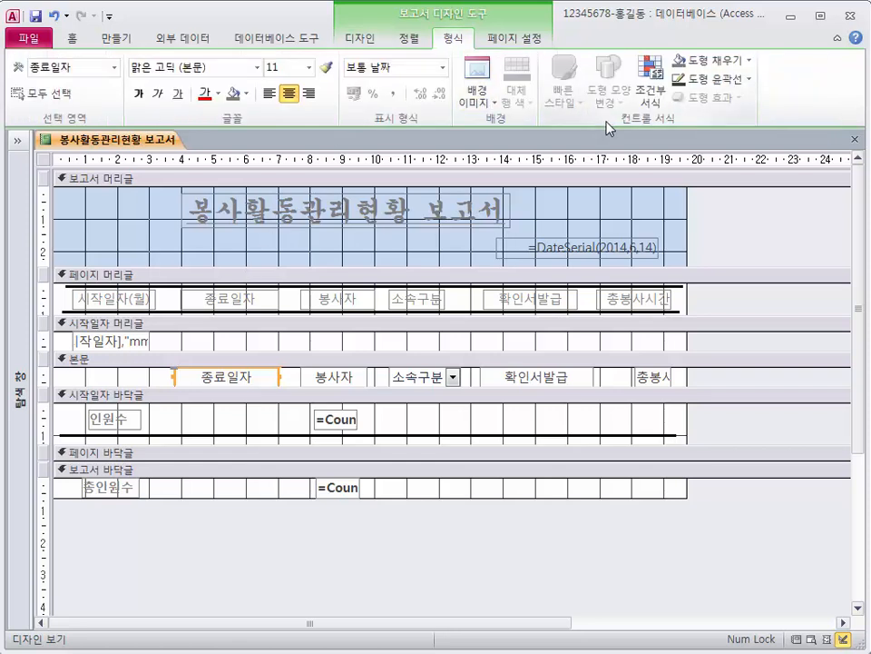
{"action": "left_click", "coordinate": [651, 96]}
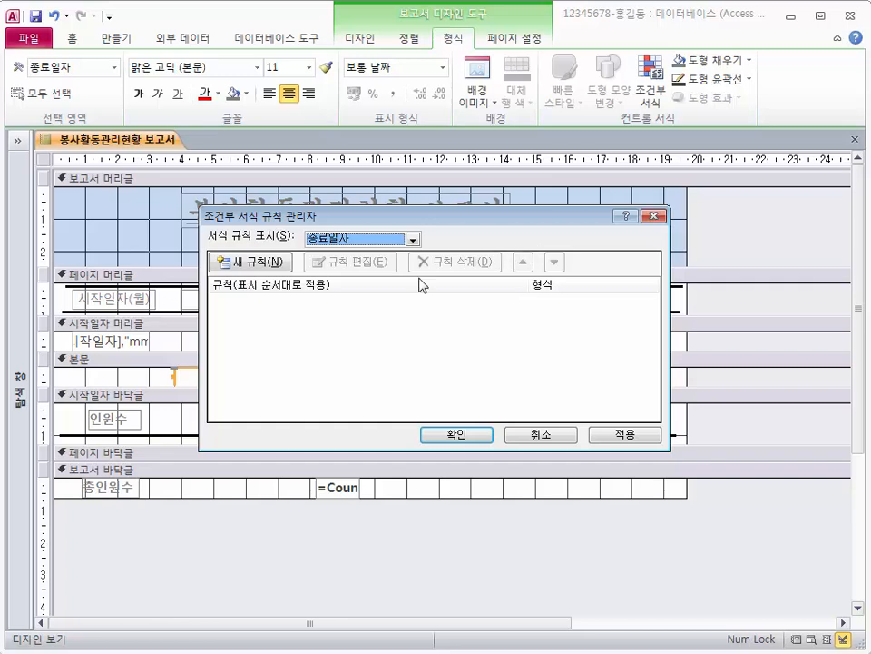
{"action": "left_click", "coordinate": [236, 263]}
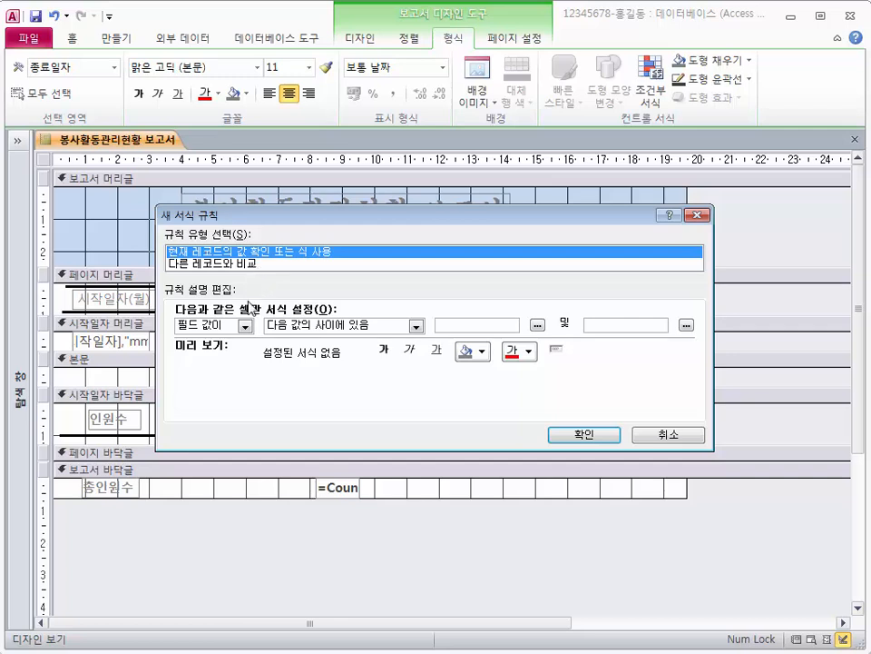
Base the rule on an expression (식이) with the condition month([종료일자])=6
{"action": "left_click", "coordinate": [245, 326]}
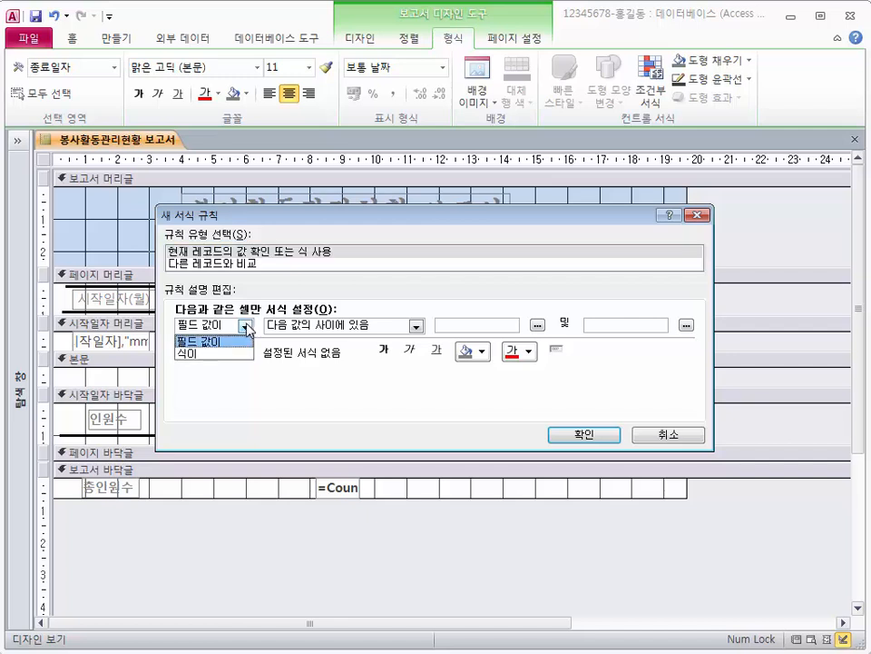
{"action": "left_click", "coordinate": [240, 354]}
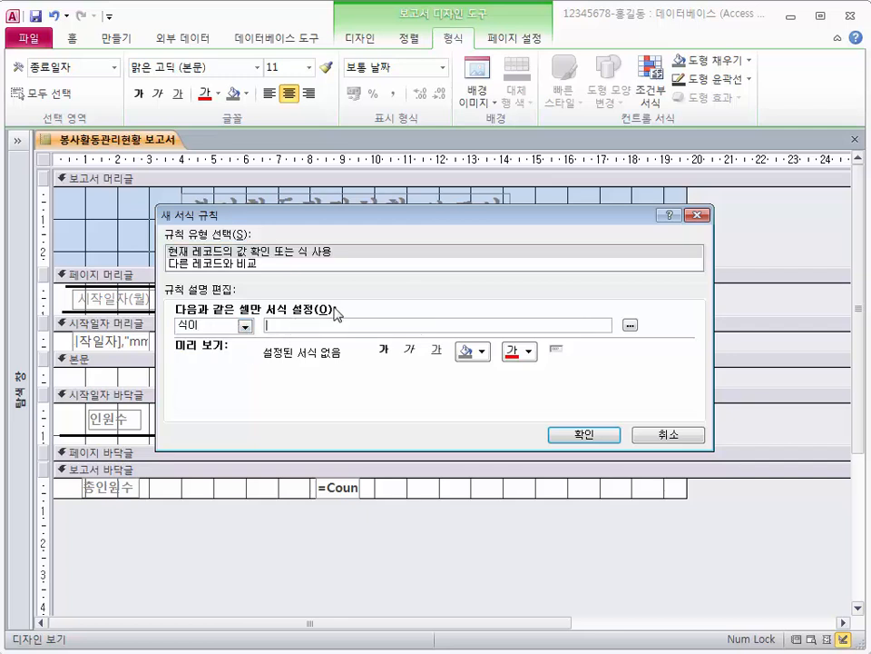
{"action": "type", "text": "ㅡ"}
{"action": "type", "text": "month([ㅅ"}
{"action": "type", "text": "료일자"}
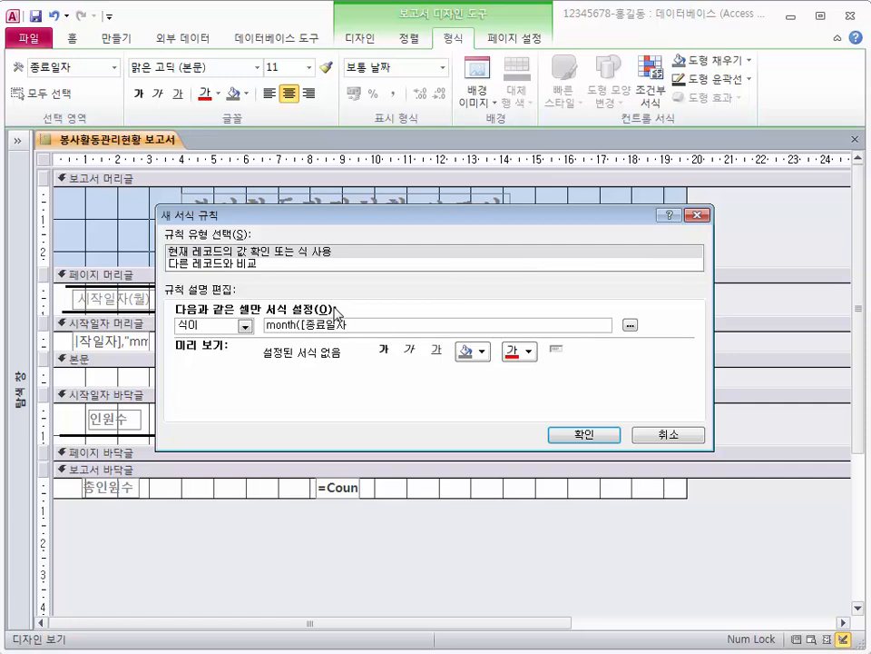
{"action": "type", "text": "])=6"}
Format matching dates as bold with a yellow fill and apply the rule to the 종료일자 field
{"action": "left_click", "coordinate": [384, 350]}
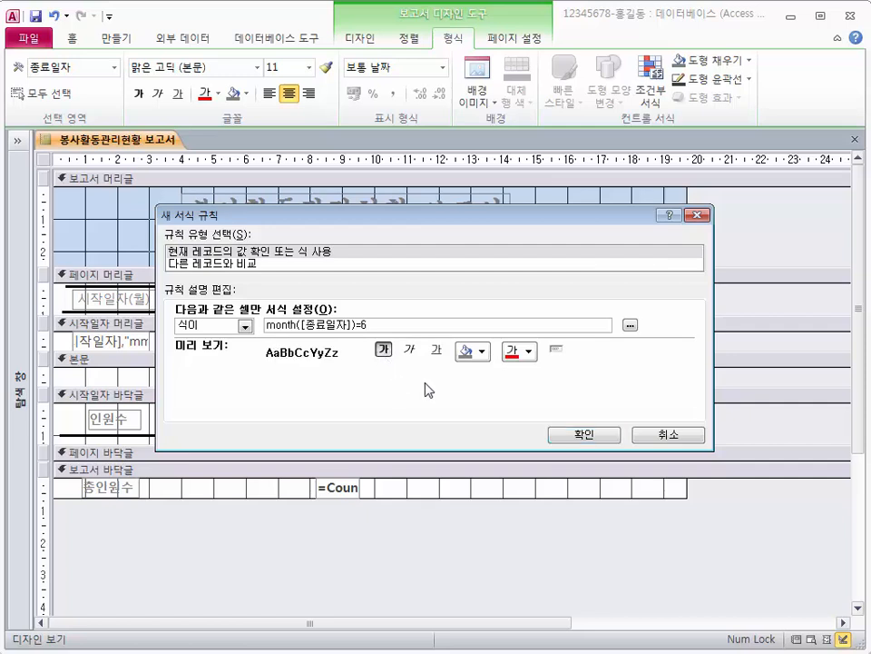
{"action": "left_click", "coordinate": [483, 352]}
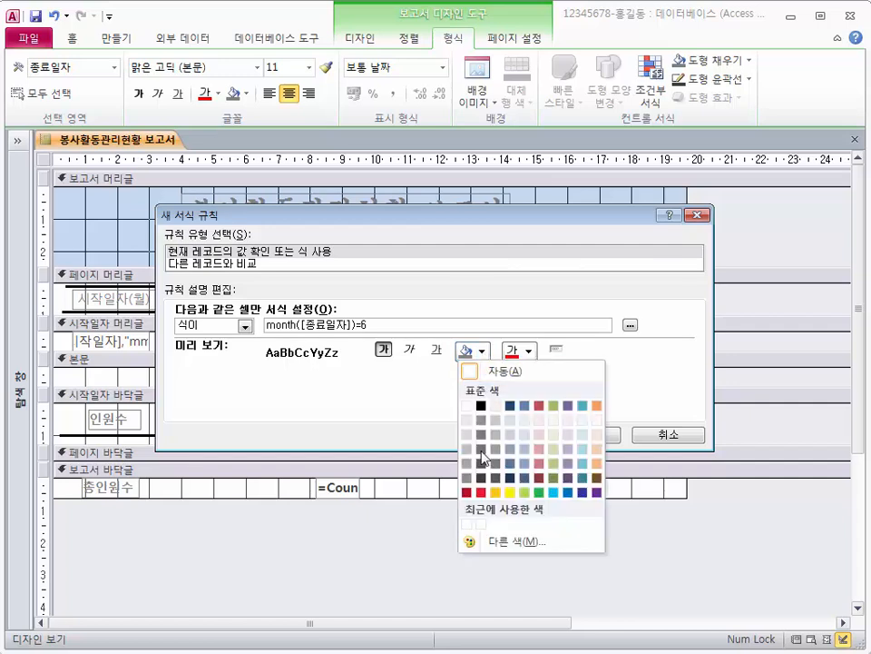
{"action": "left_click", "coordinate": [509, 493]}
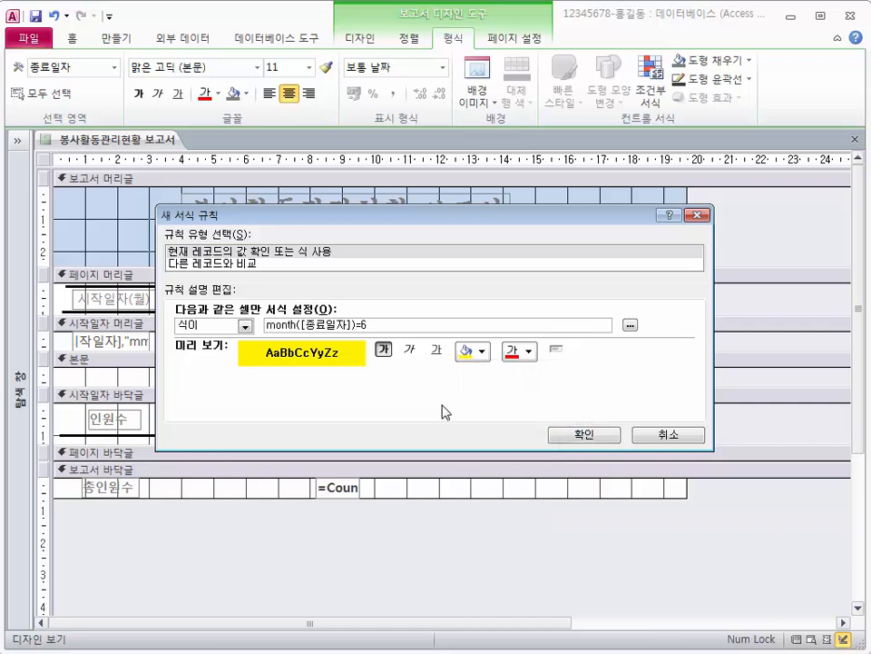
{"action": "left_click", "coordinate": [576, 436]}
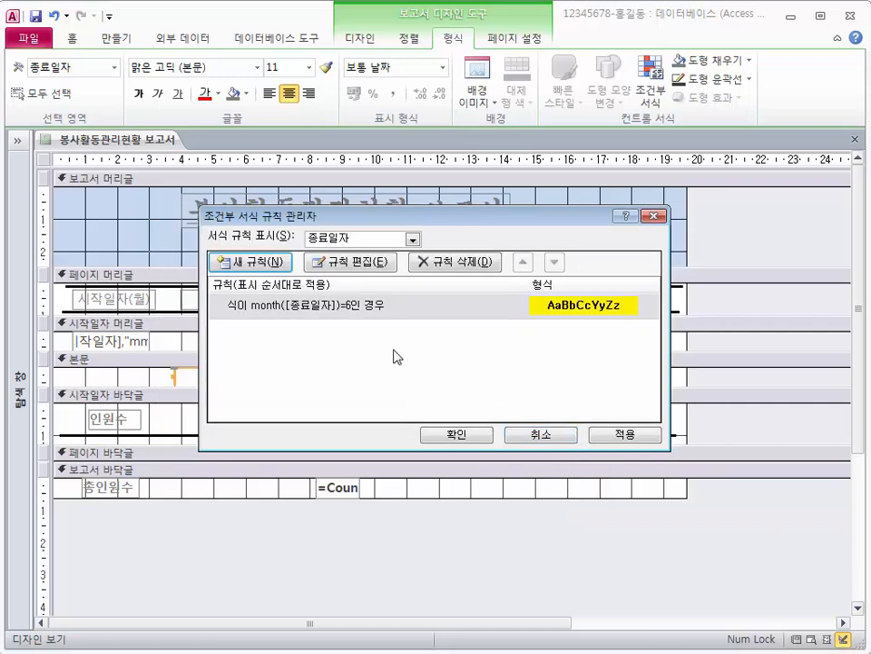
{"action": "left_click", "coordinate": [459, 437]}
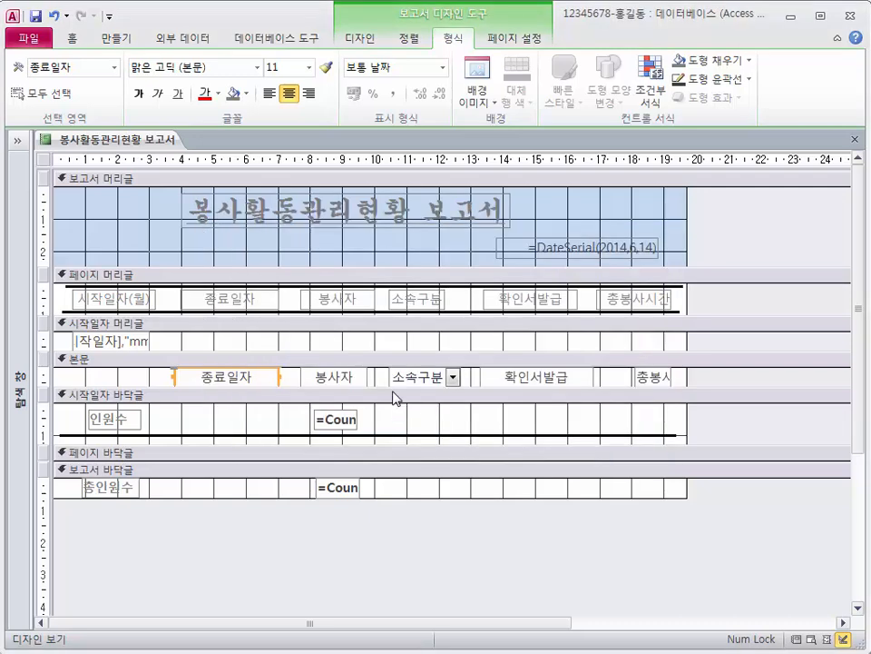
Show the report in Print Preview and check the highlighting of the June end dates from the title to the final total
{"action": "left_click", "coordinate": [319, 250]}
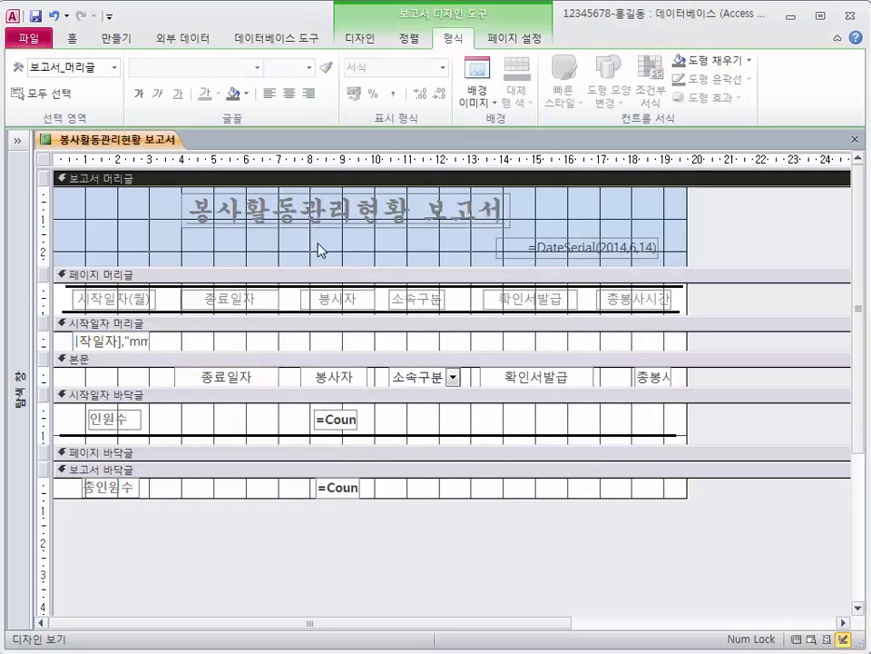
{"action": "left_click", "coordinate": [72, 38]}
{"action": "left_click", "coordinate": [37, 95]}
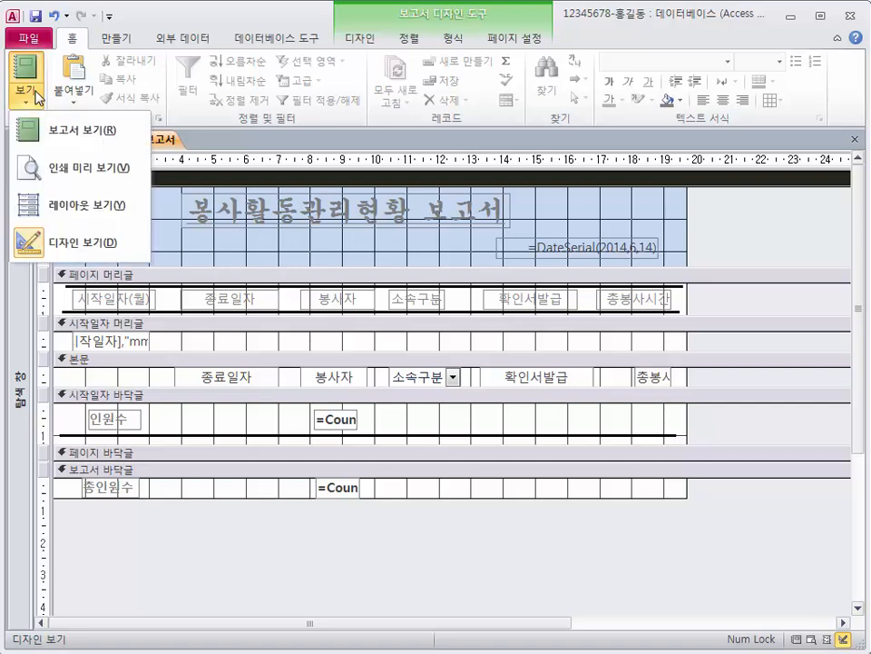
{"action": "left_click", "coordinate": [33, 168]}
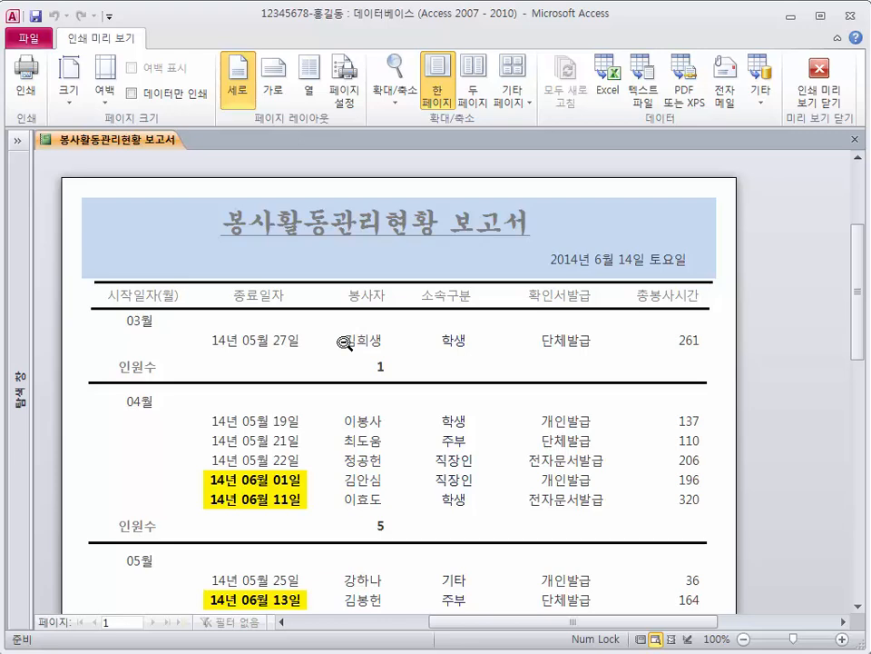
{"action": "scroll", "coordinate": [345, 338], "scroll_direction": "down", "scroll_amount": 2}
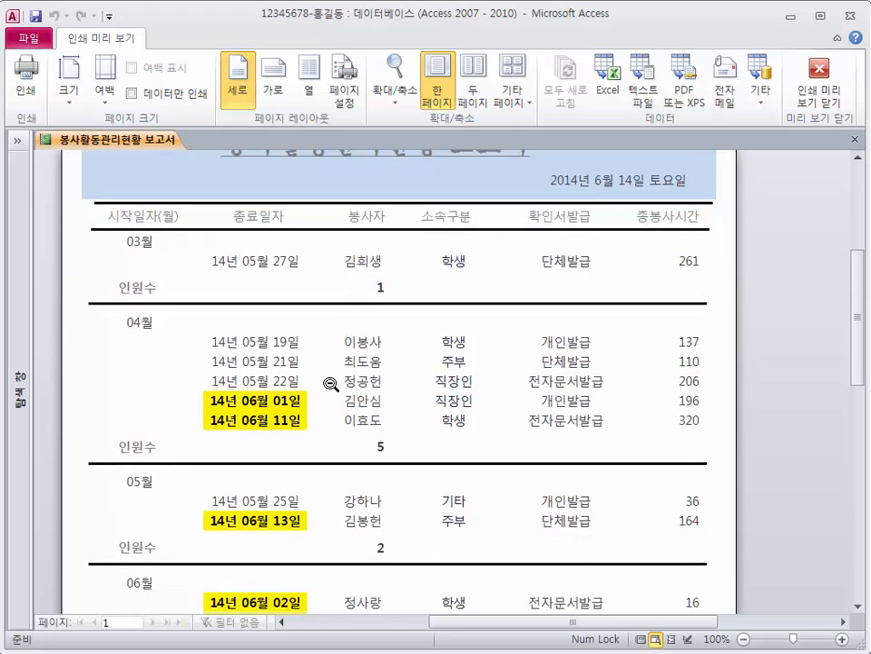
{"action": "scroll", "coordinate": [331, 383], "scroll_direction": "down", "scroll_amount": 1}
{"action": "scroll", "coordinate": [294, 478], "scroll_direction": "down", "scroll_amount": 1}
{"action": "scroll", "coordinate": [296, 431], "scroll_direction": "down", "scroll_amount": 1}
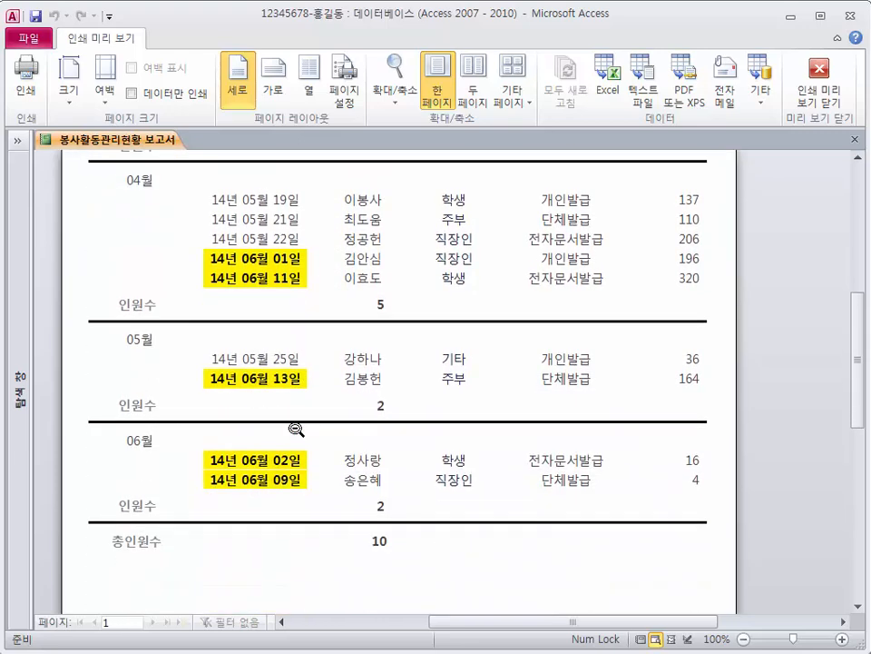
{"action": "scroll", "coordinate": [298, 427], "scroll_direction": "up", "scroll_amount": 5}
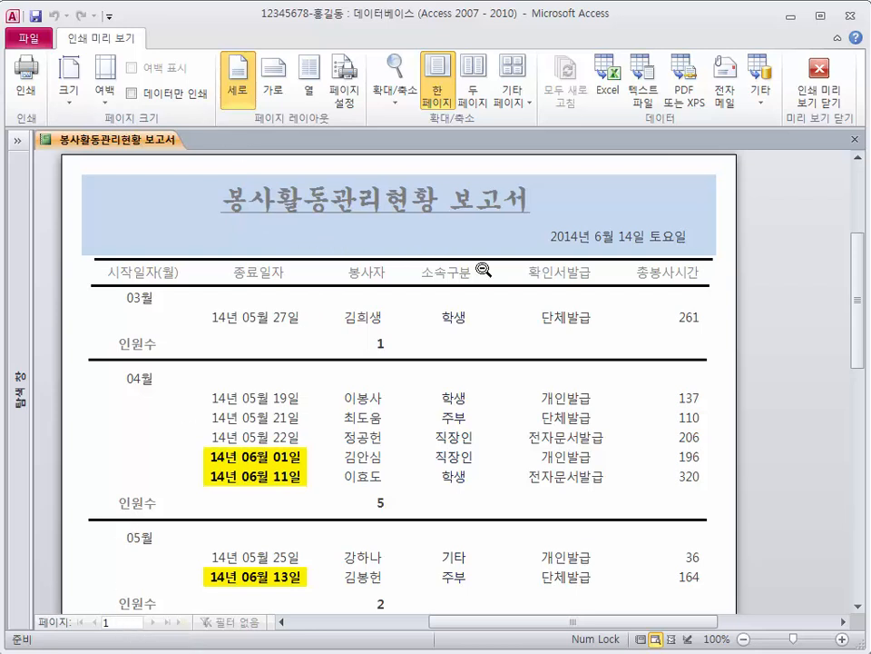
Close the 봉사활동관리현황 보고서 report and save its design changes
{"action": "left_click", "coordinate": [854, 142]}
{"action": "left_click", "coordinate": [362, 262]}
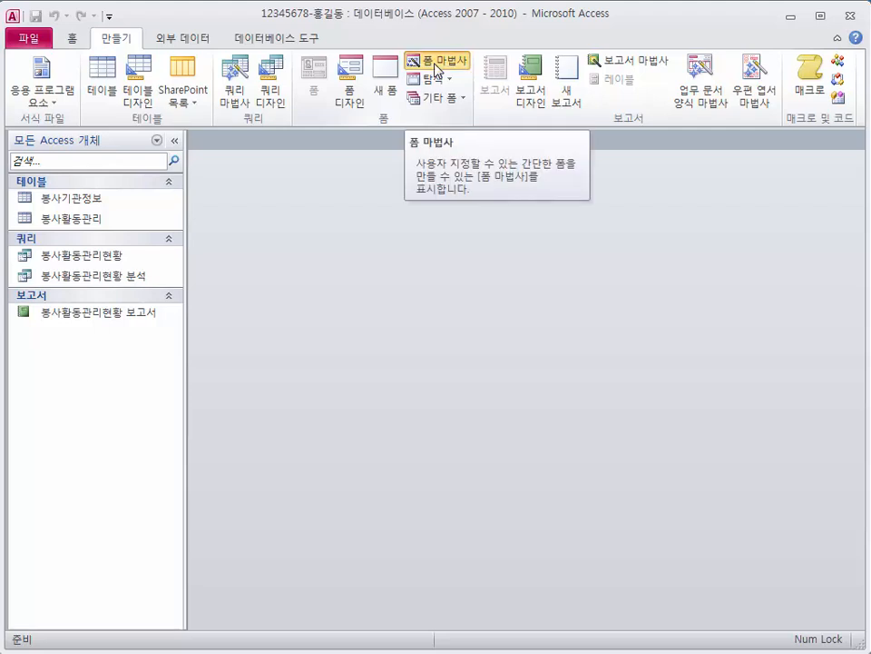
Start the Form Wizard with the 봉사활동관리현황 query as the form's data source
{"action": "left_click", "coordinate": [437, 61]}
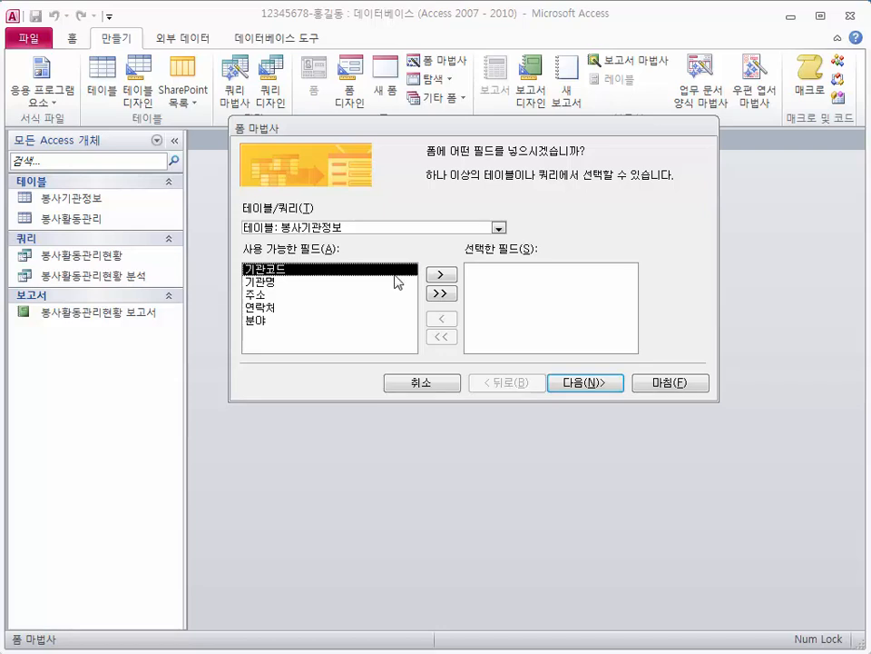
{"action": "left_click", "coordinate": [498, 228]}
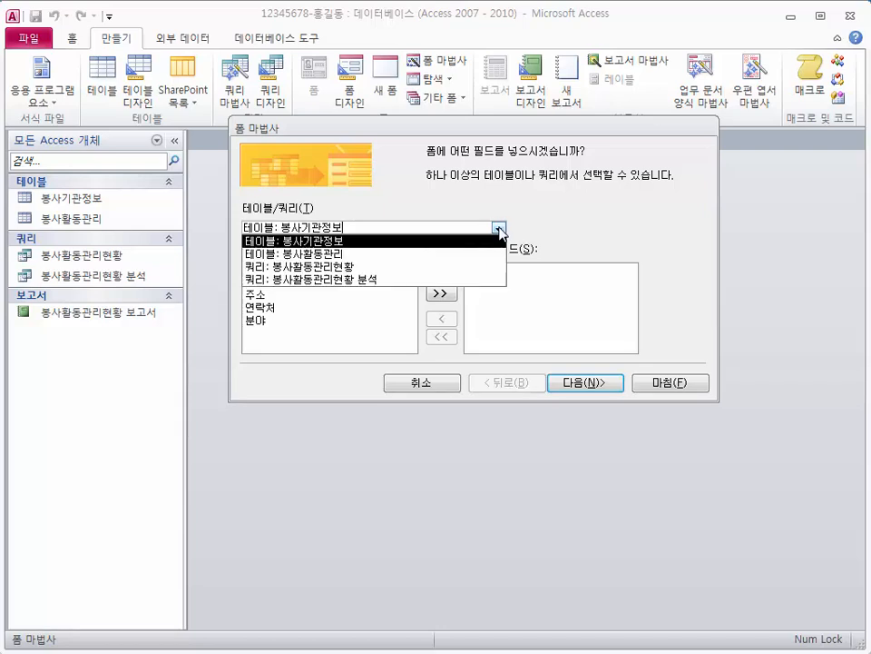
{"action": "left_click", "coordinate": [445, 267]}
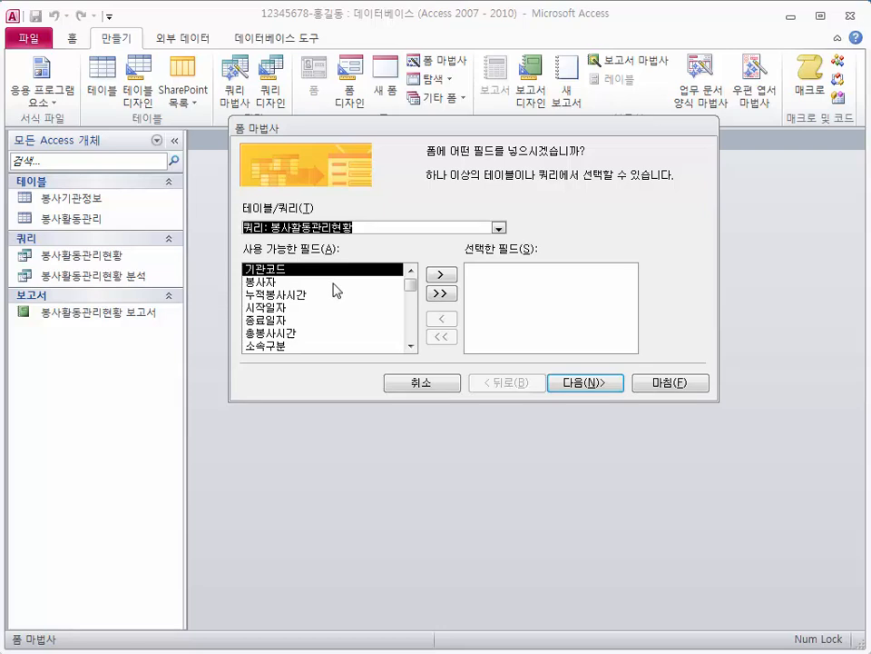
Add the fields 봉사자, 소속구분, 확인서발급, 누적봉사시간, 시작일자, 종료일자 and 총봉사시간 to the form in that order and continue
{"action": "double_click", "coordinate": [333, 282]}
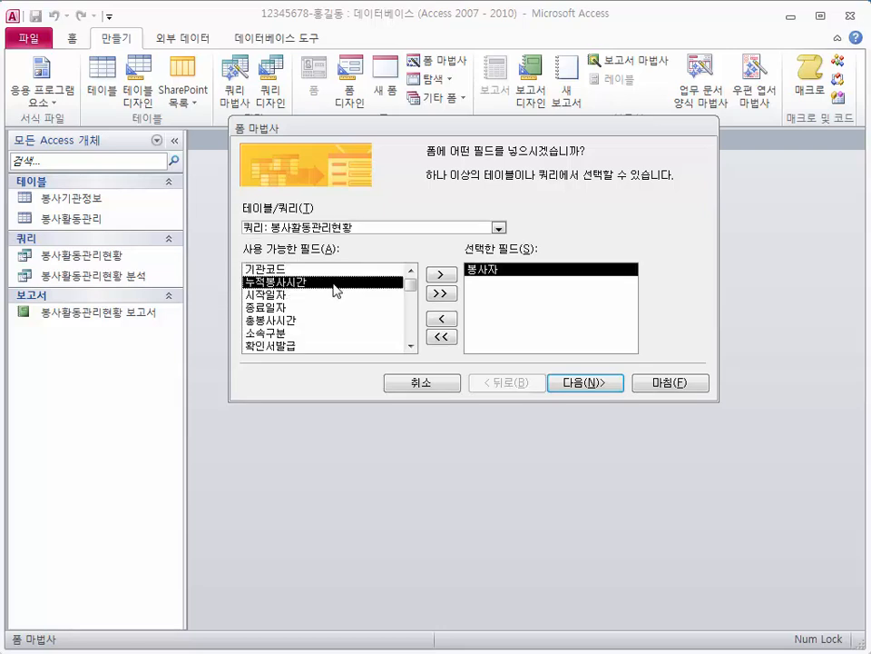
{"action": "double_click", "coordinate": [325, 335]}
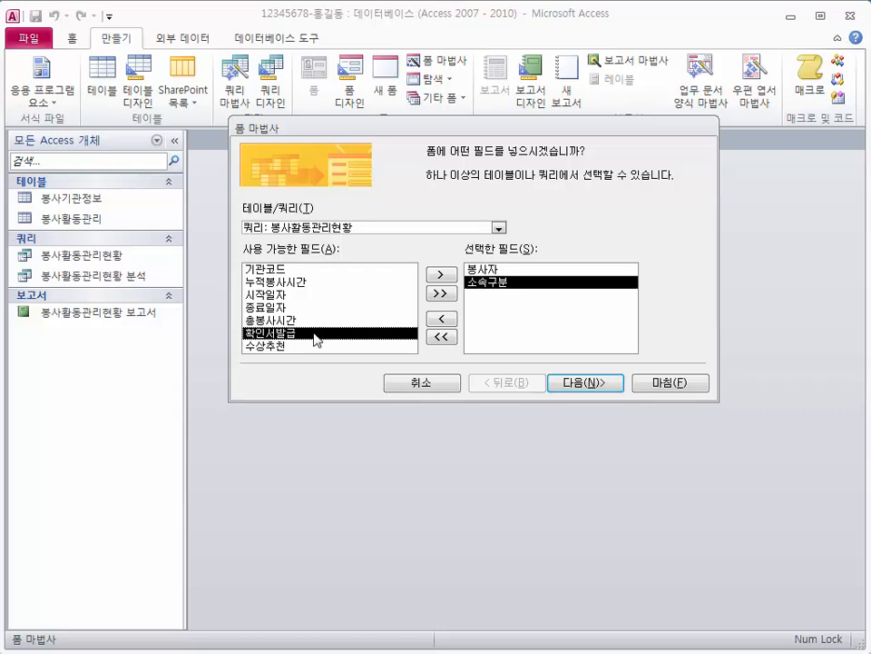
{"action": "double_click", "coordinate": [317, 335]}
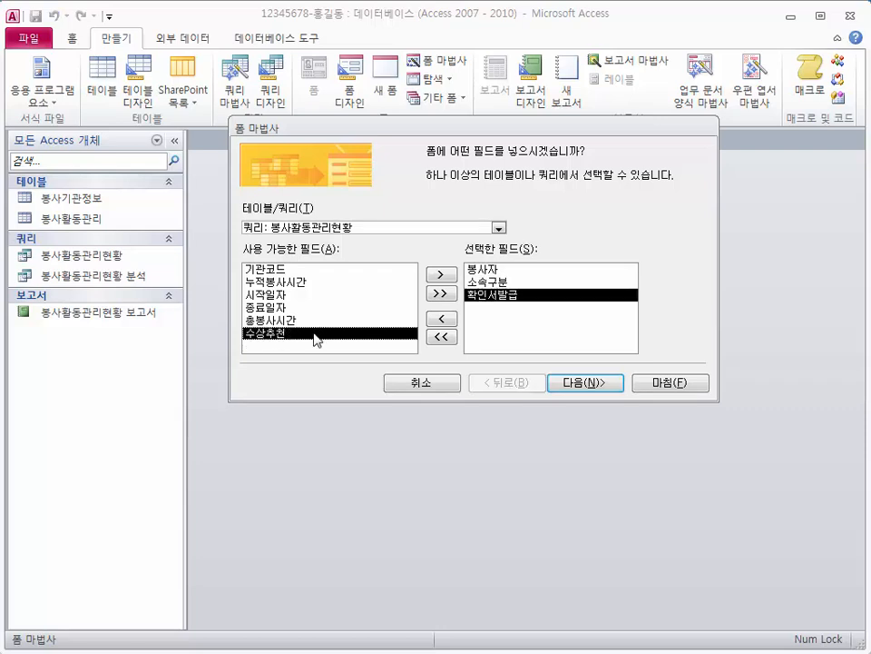
{"action": "double_click", "coordinate": [315, 283]}
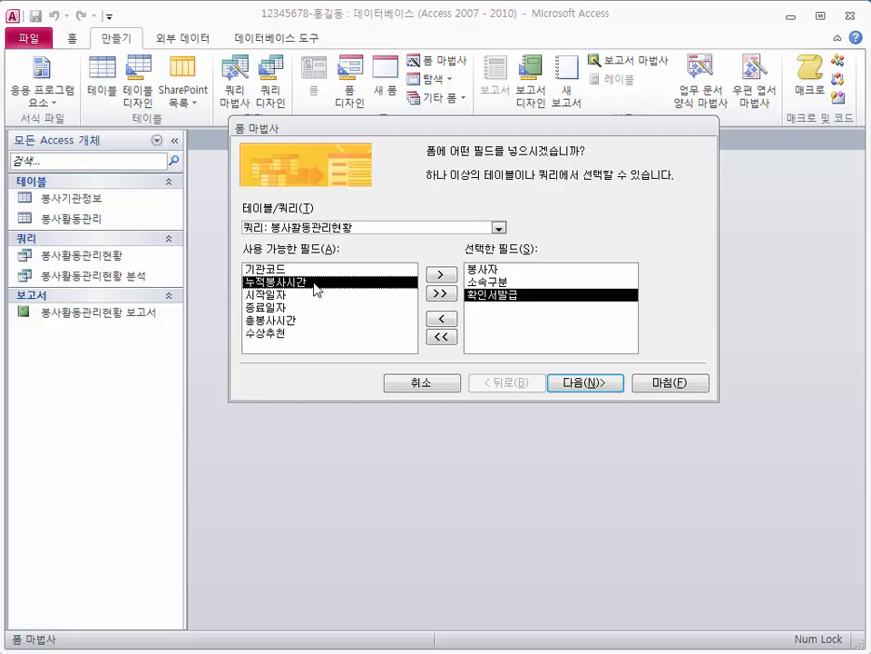
{"action": "double_click", "coordinate": [315, 283]}
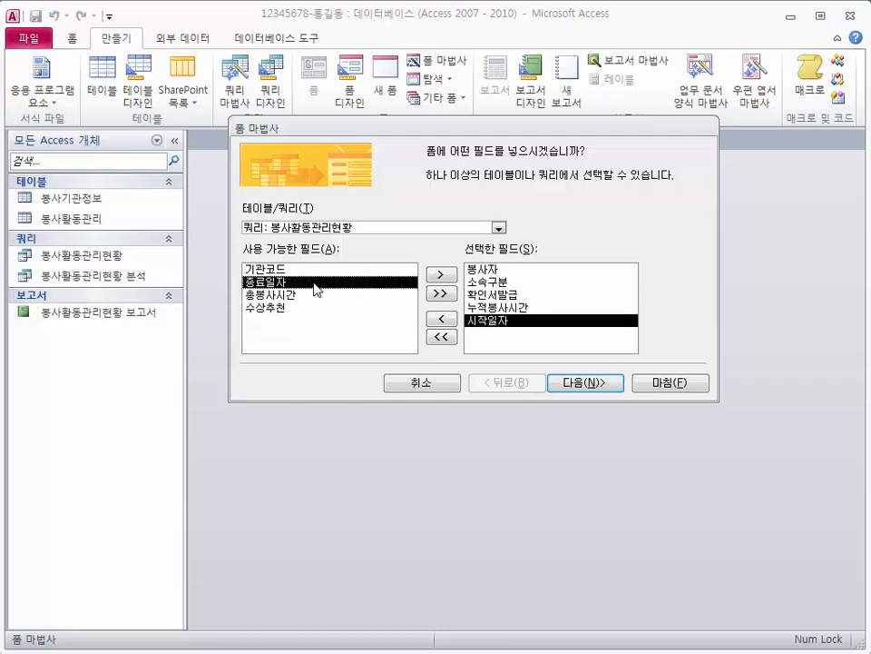
{"action": "double_click", "coordinate": [315, 283]}
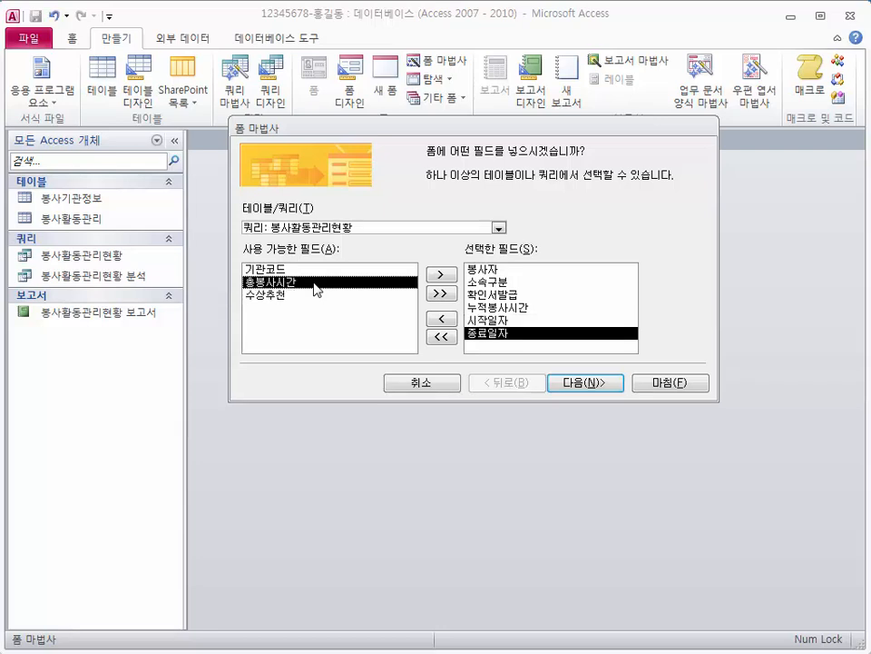
{"action": "double_click", "coordinate": [315, 284]}
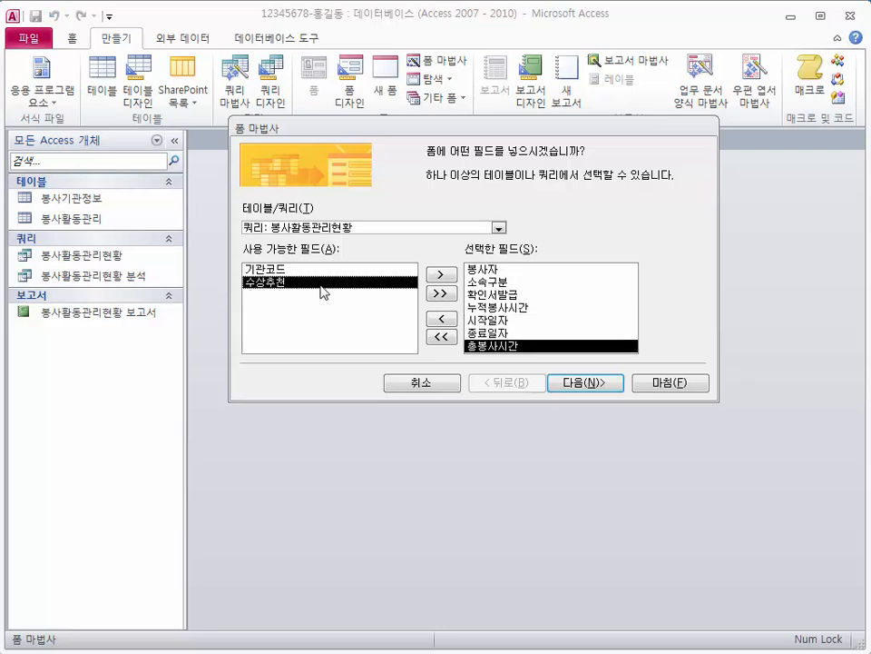
{"action": "left_click", "coordinate": [572, 385]}
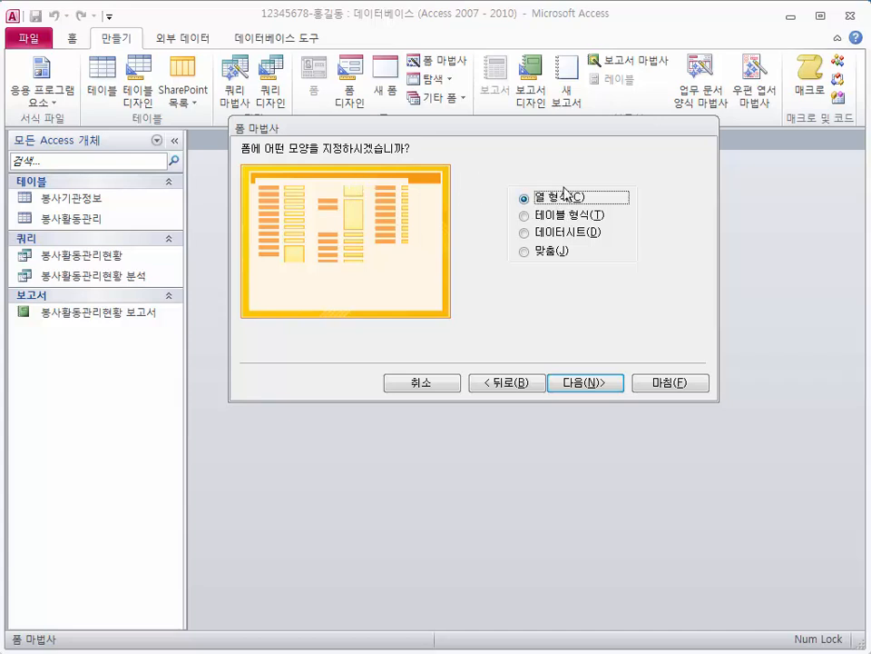
Keep the columnar layout, title the form 봉사활동관리 and finish the wizard with the form open for design changes
{"action": "left_click", "coordinate": [578, 383]}
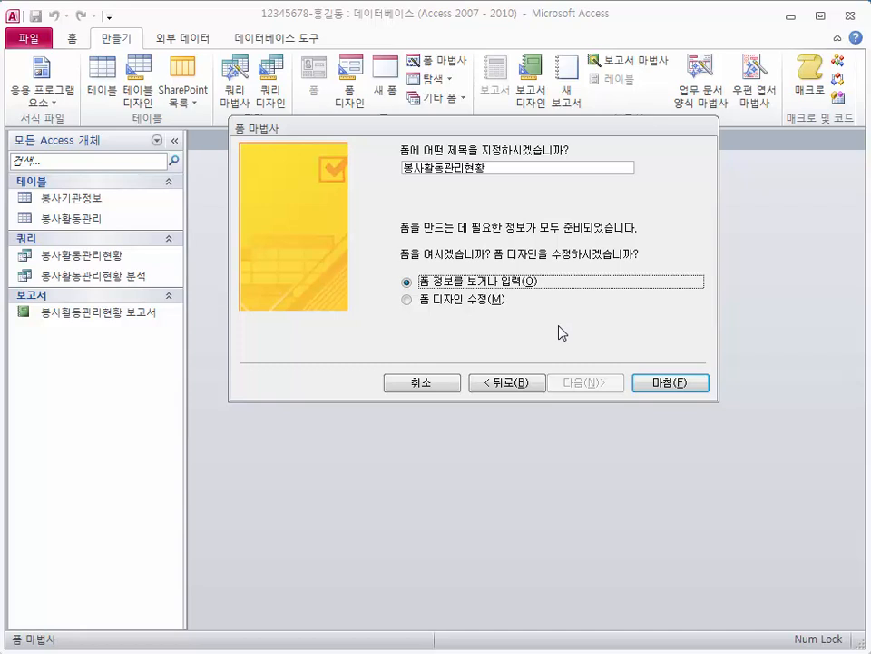
{"action": "left_click", "coordinate": [510, 167]}
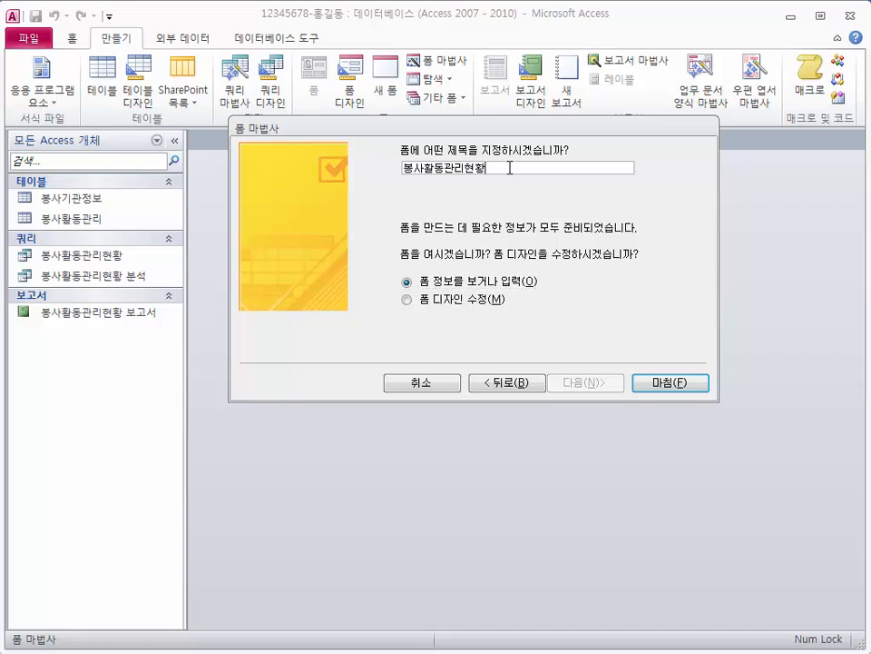
{"action": "key", "text": "BackSpace"}
{"action": "key", "text": "BackSpace"}
{"action": "left_click", "coordinate": [453, 302]}
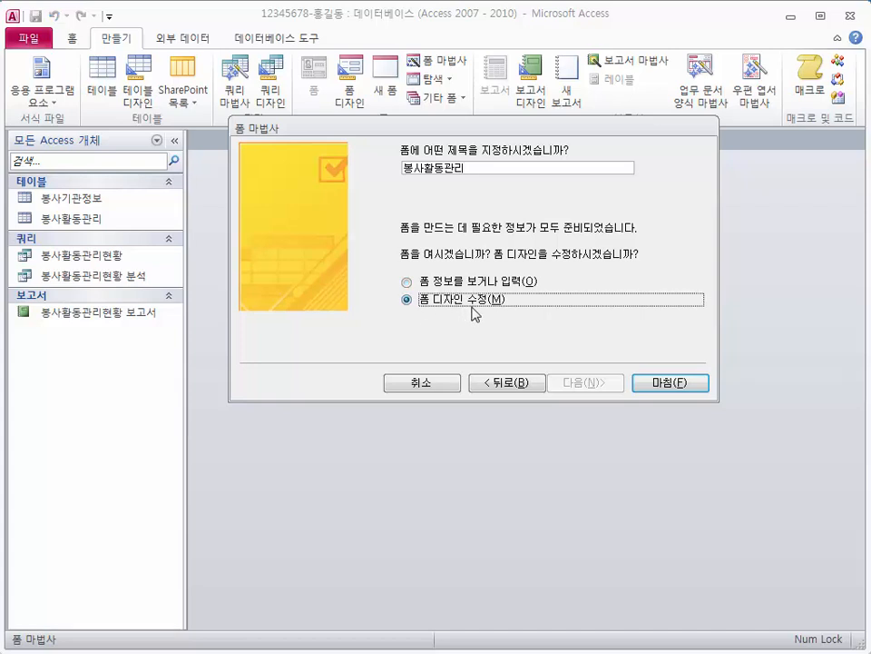
{"action": "left_click", "coordinate": [641, 384]}
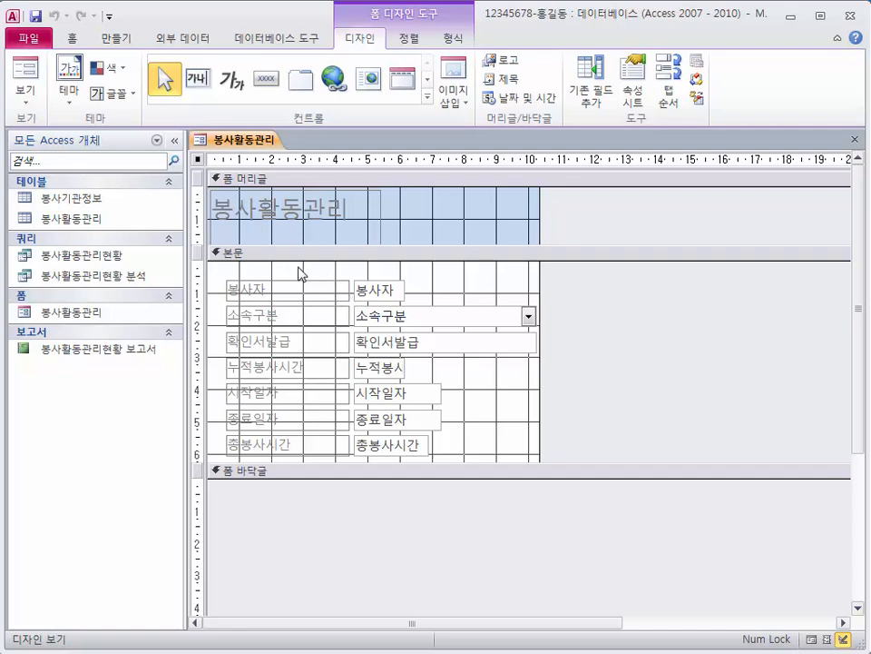
Narrow the seven field labels in the detail section and extend the left edges of their input controls toward the labels
{"action": "left_click_drag", "start_coordinate": [300, 270], "coordinate": [317, 467]}
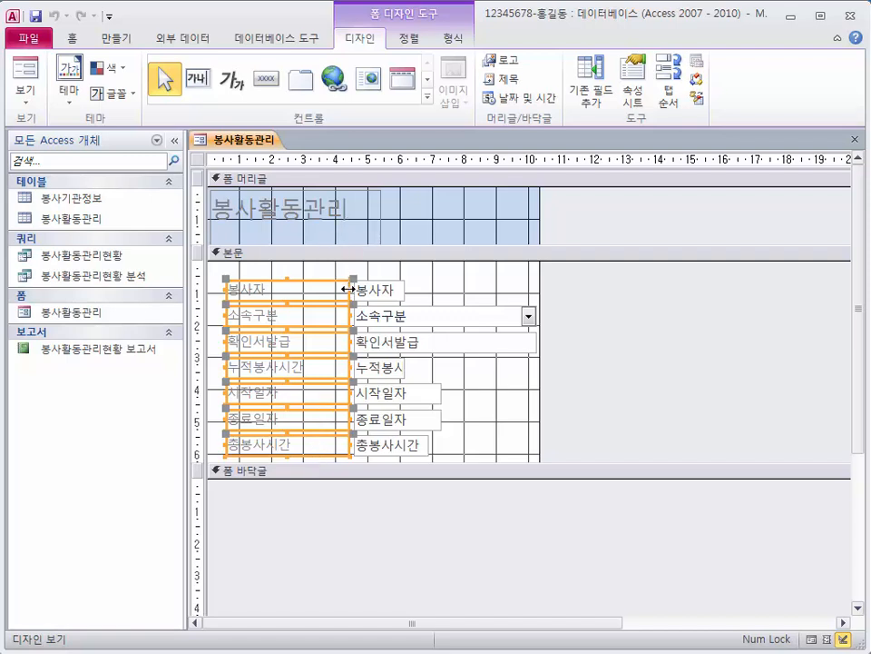
{"action": "left_click_drag", "start_coordinate": [347, 288], "coordinate": [314, 290]}
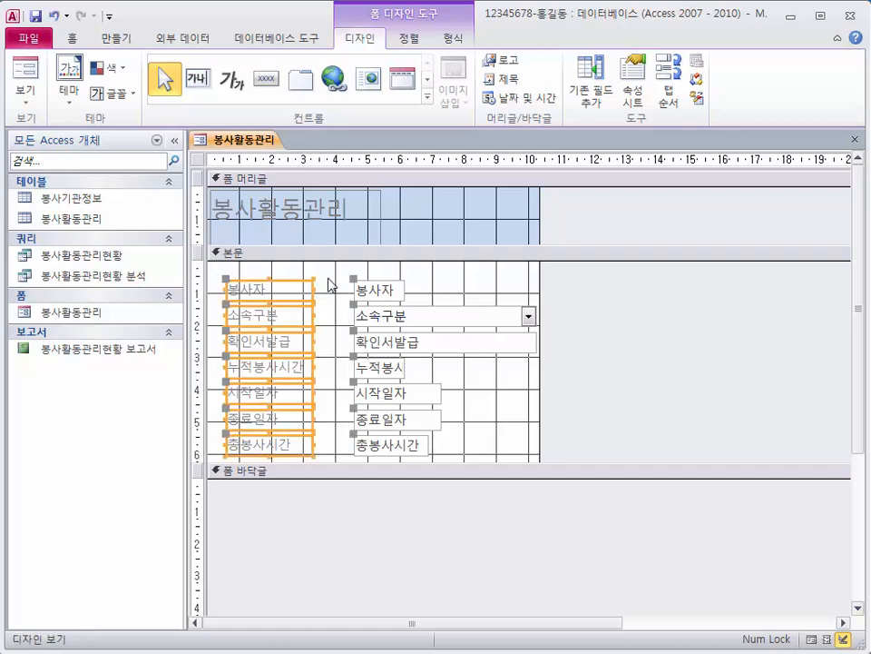
{"action": "left_click_drag", "start_coordinate": [371, 274], "coordinate": [386, 465]}
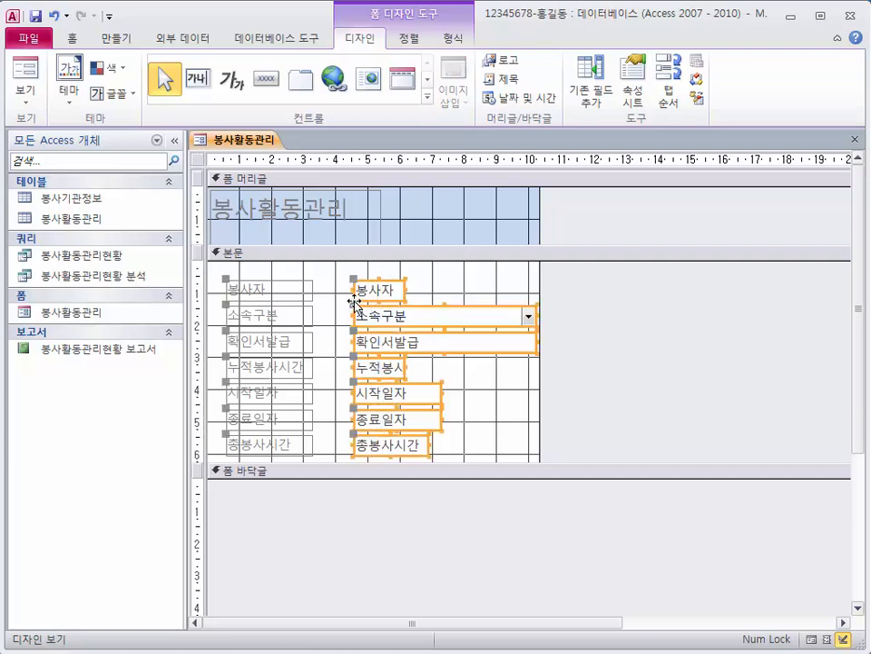
{"action": "left_click_drag", "start_coordinate": [352, 288], "coordinate": [327, 289]}
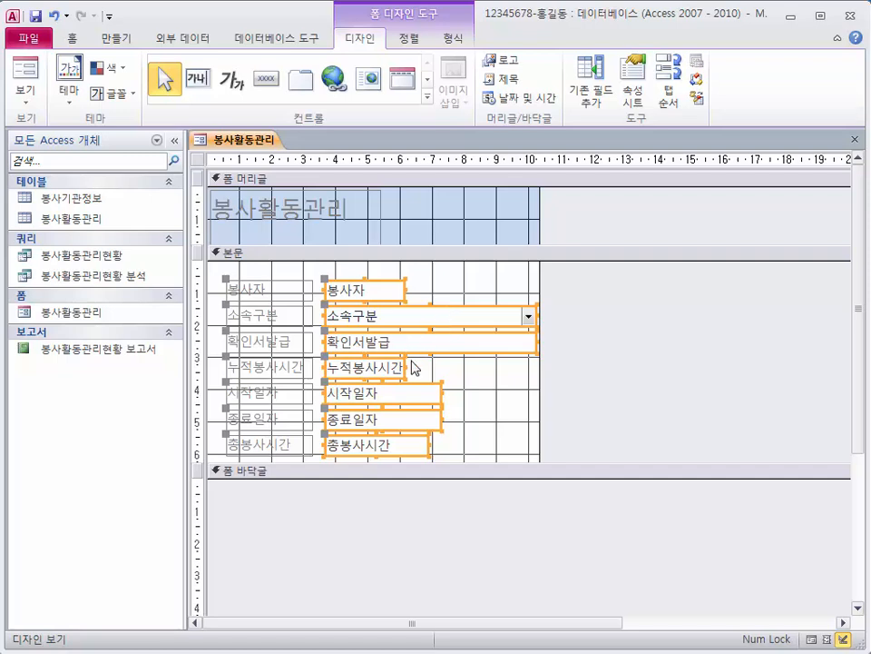
Size all seven input controls to the narrowest width, and widen them together to about 3 cm
{"action": "left_click", "coordinate": [423, 41]}
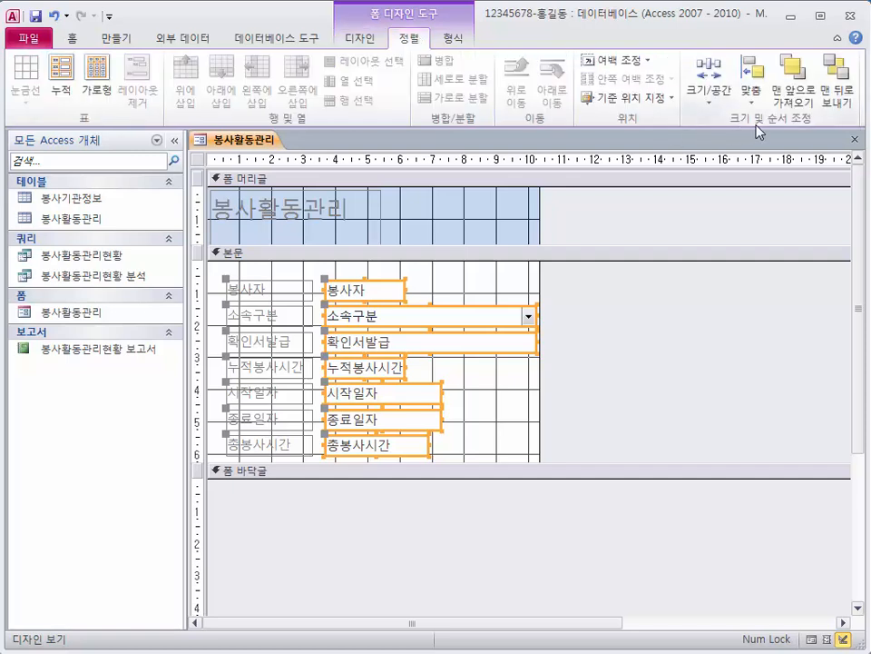
{"action": "left_click", "coordinate": [709, 95]}
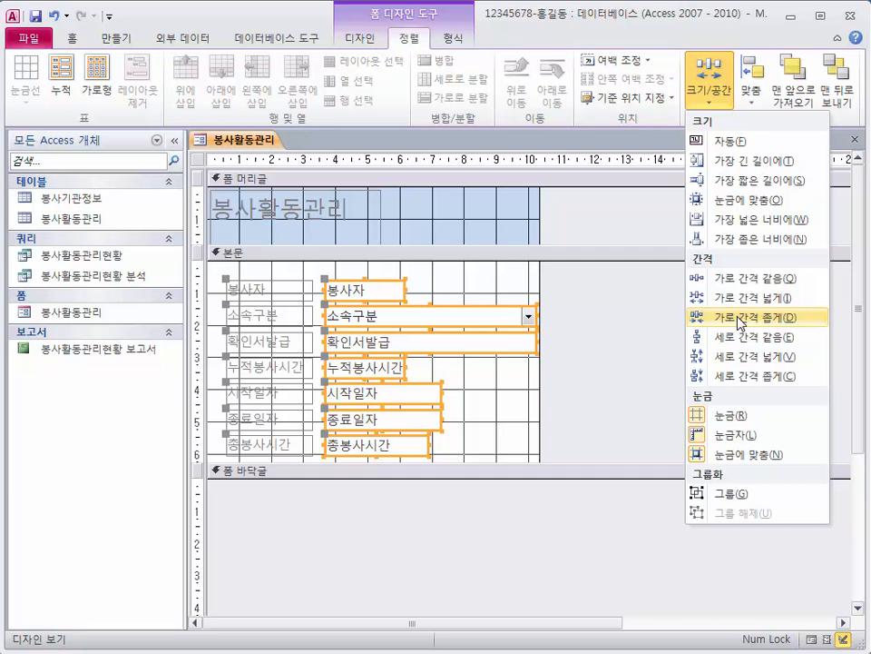
{"action": "left_click", "coordinate": [750, 242]}
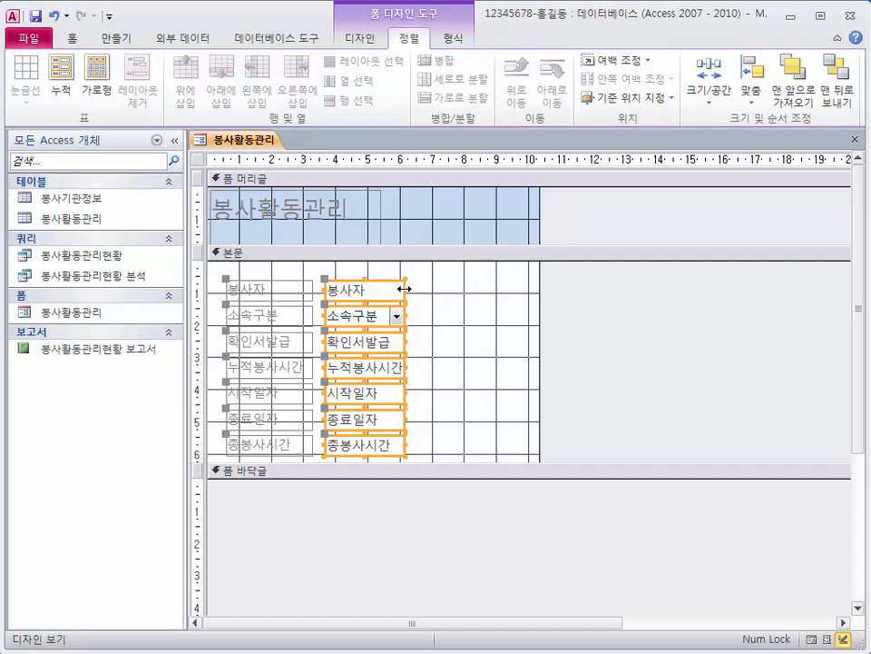
{"action": "left_click_drag", "start_coordinate": [404, 288], "coordinate": [423, 289]}
{"action": "left_click", "coordinate": [452, 284]}
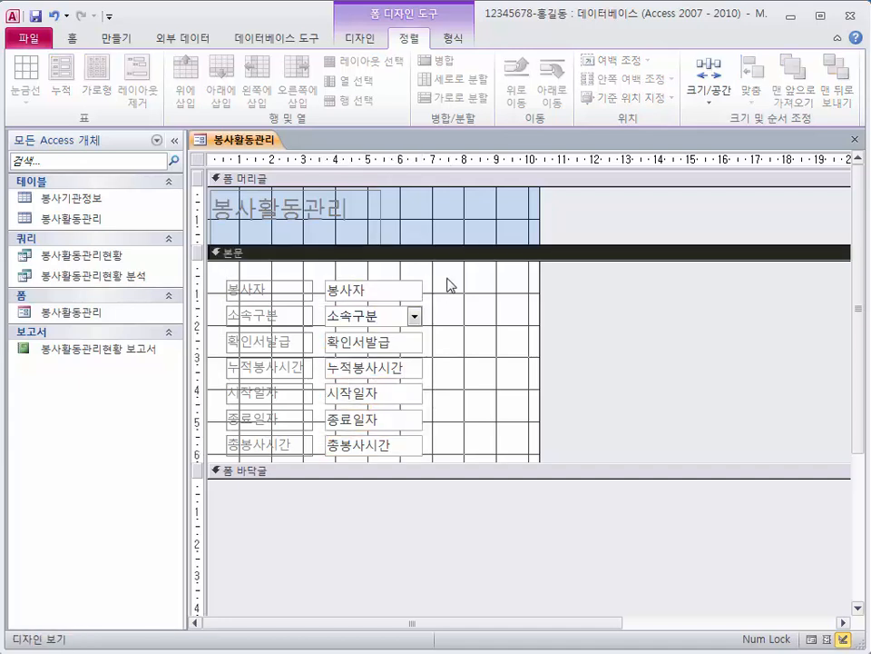
Check the 봉사활동관리 form's layout in Form View and return to Design View
{"action": "left_click", "coordinate": [82, 43]}
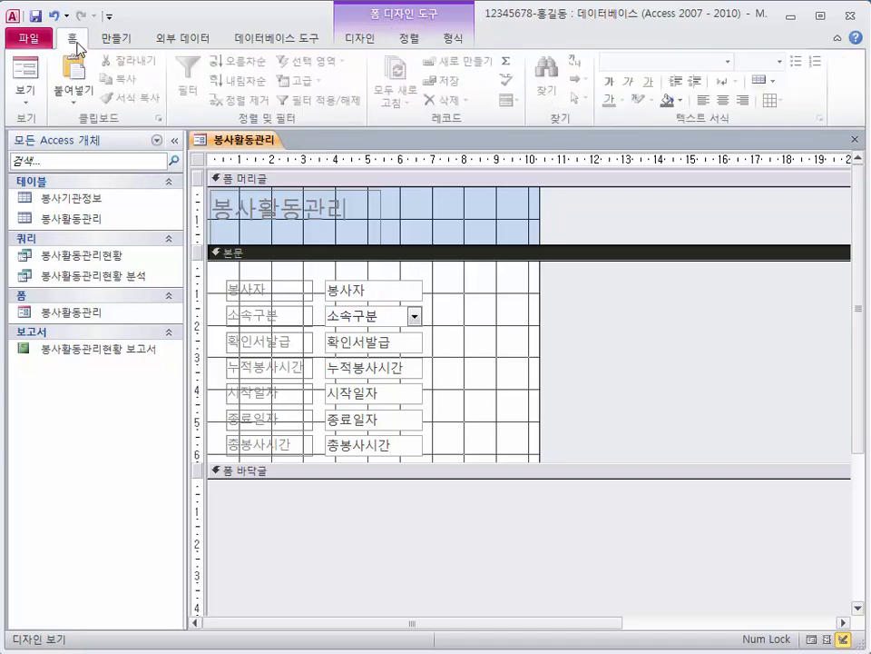
{"action": "left_click", "coordinate": [32, 104]}
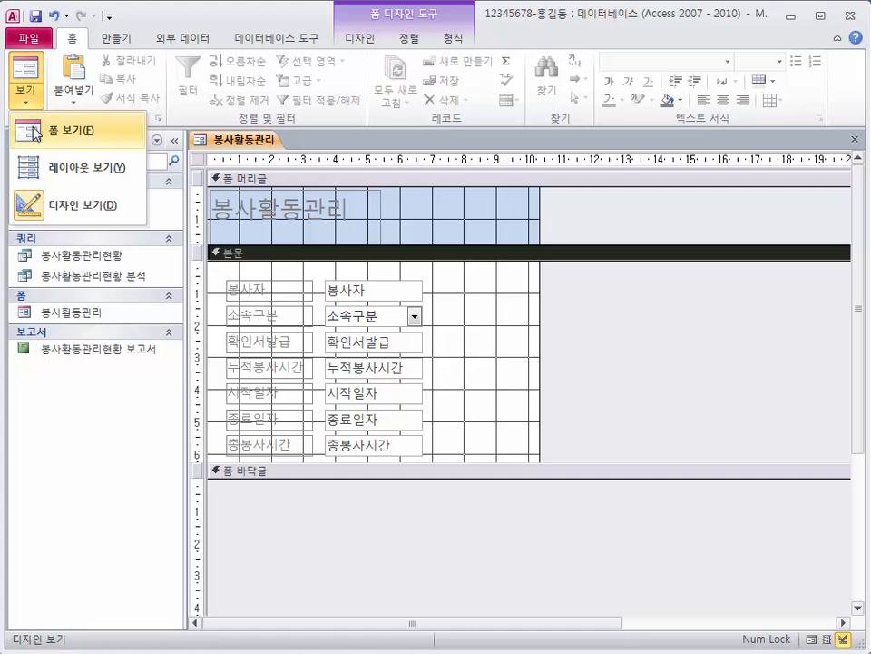
{"action": "left_click", "coordinate": [27, 132]}
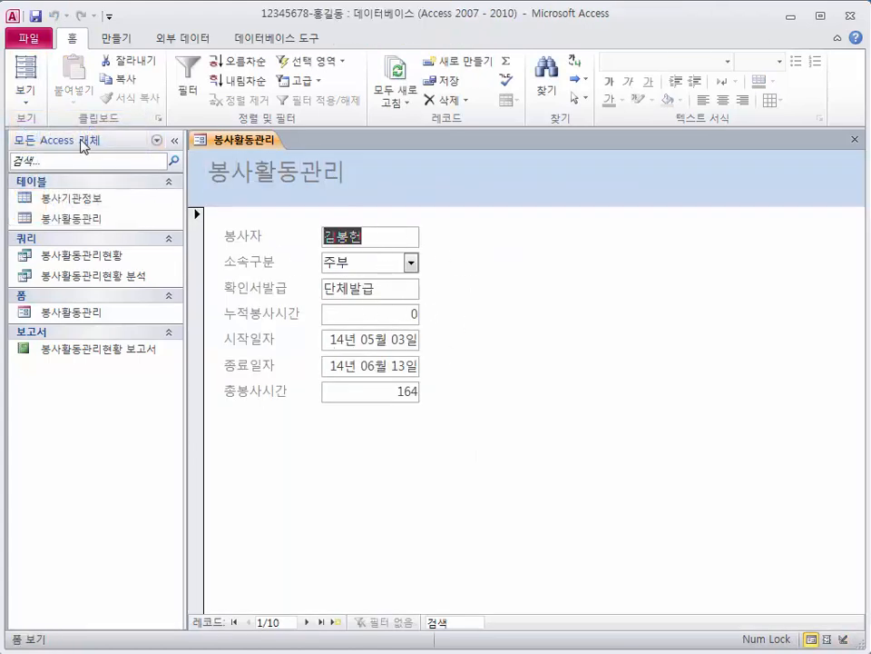
{"action": "left_click", "coordinate": [35, 100]}
{"action": "left_click", "coordinate": [36, 203]}
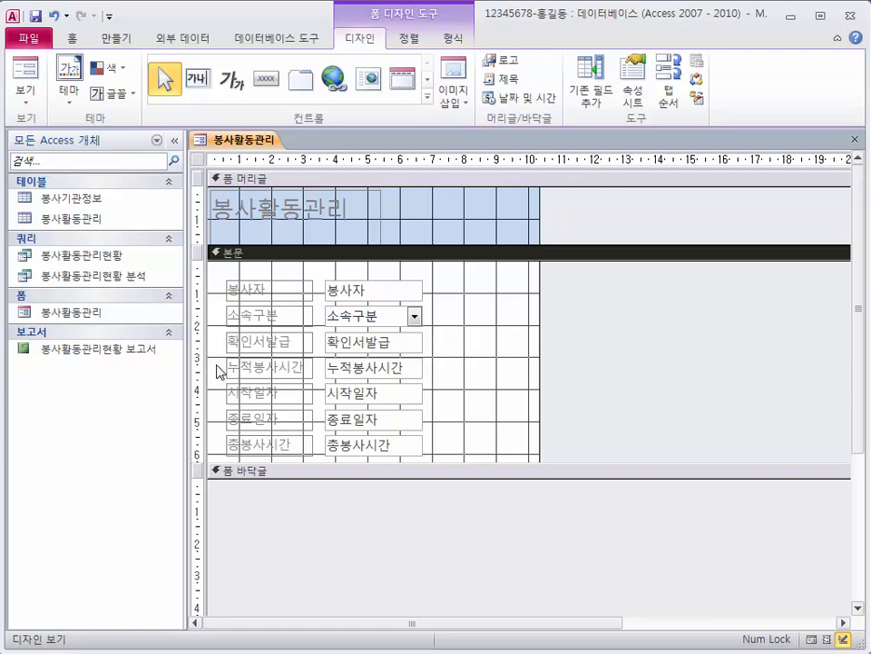
Move the 누적봉사시간, 시작일자, 종료일자 and 총봉사시간 controls into a second column beside 봉사자, and widen the form to about 14.5 cm
{"action": "key", "text": "Escape"}
{"action": "left_click_drag", "start_coordinate": [218, 370], "coordinate": [445, 454]}
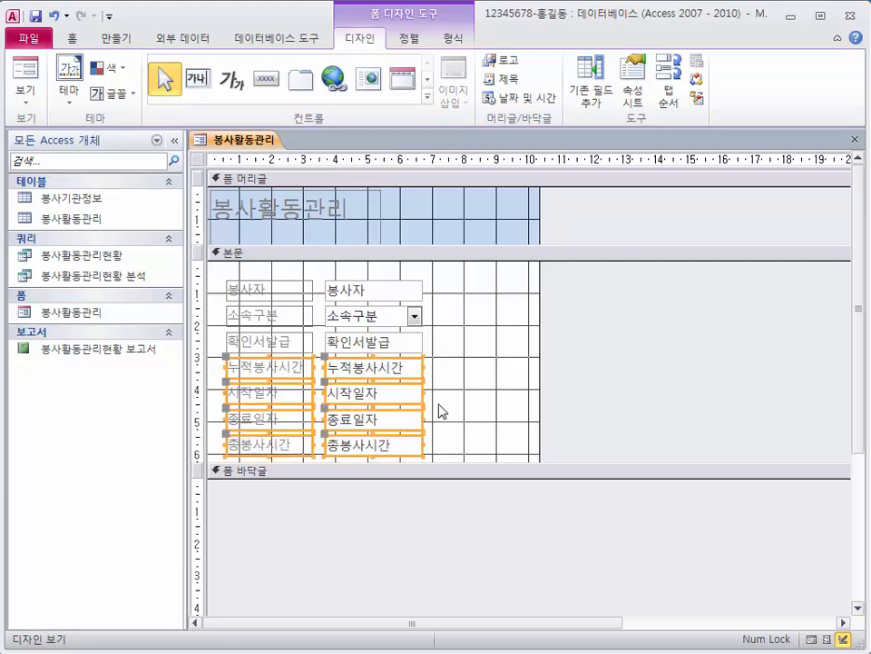
{"action": "left_click_drag", "start_coordinate": [414, 366], "coordinate": [654, 284]}
{"action": "left_click", "coordinate": [531, 438]}
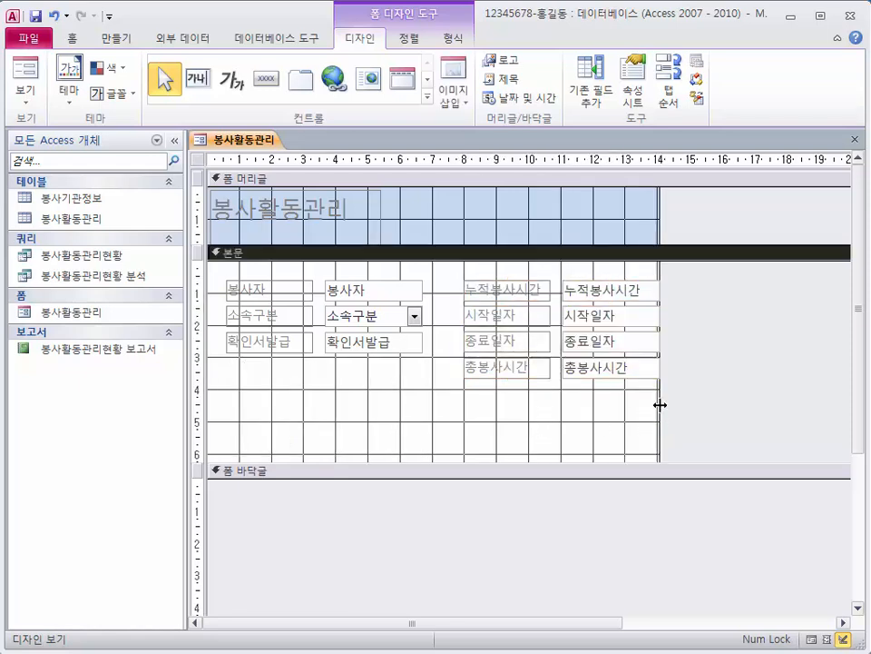
{"action": "left_click_drag", "start_coordinate": [660, 405], "coordinate": [674, 399]}
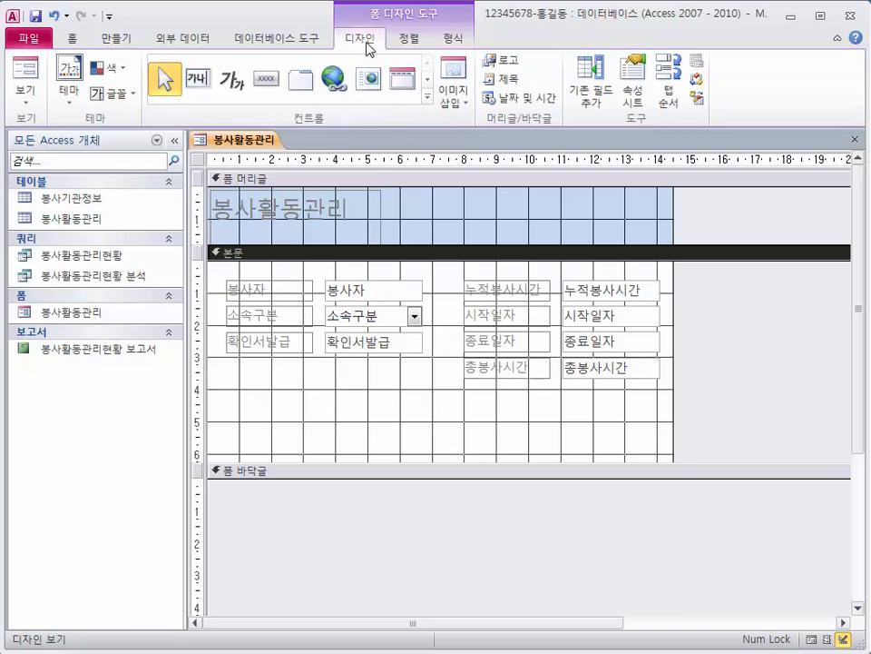
{"action": "left_click", "coordinate": [209, 88]}
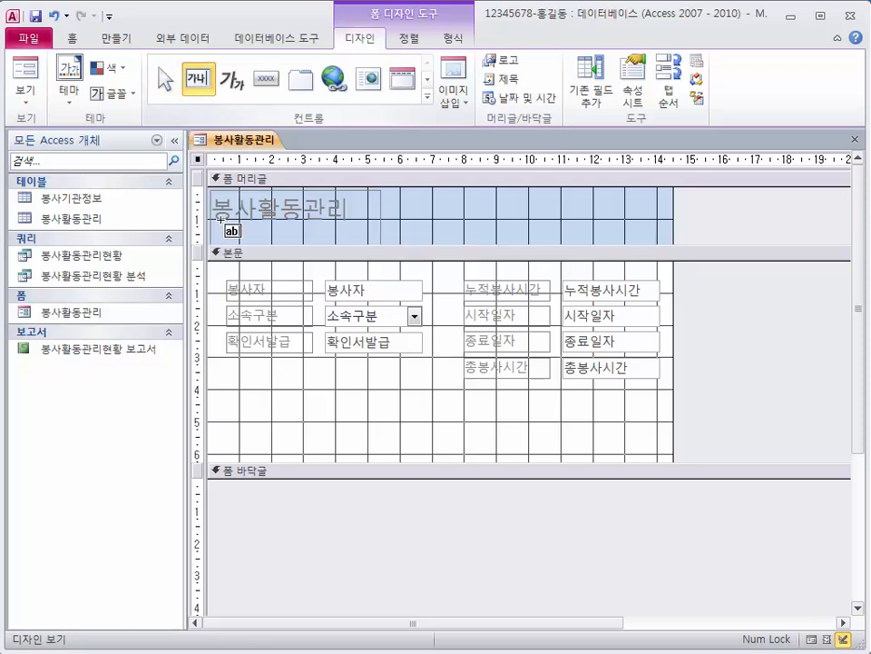
{"action": "left_click", "coordinate": [325, 359]}
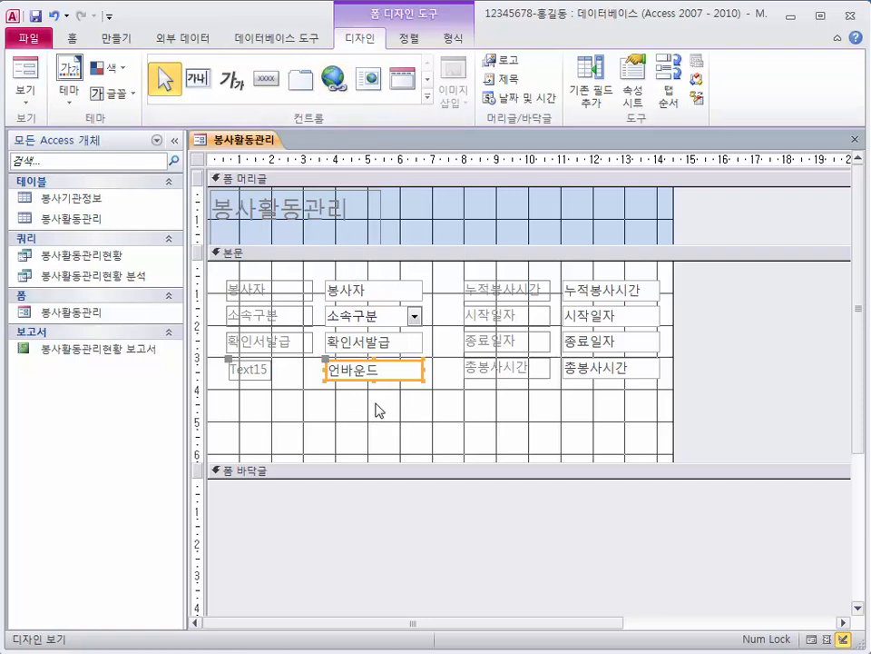
{"action": "key", "text": "Delete"}
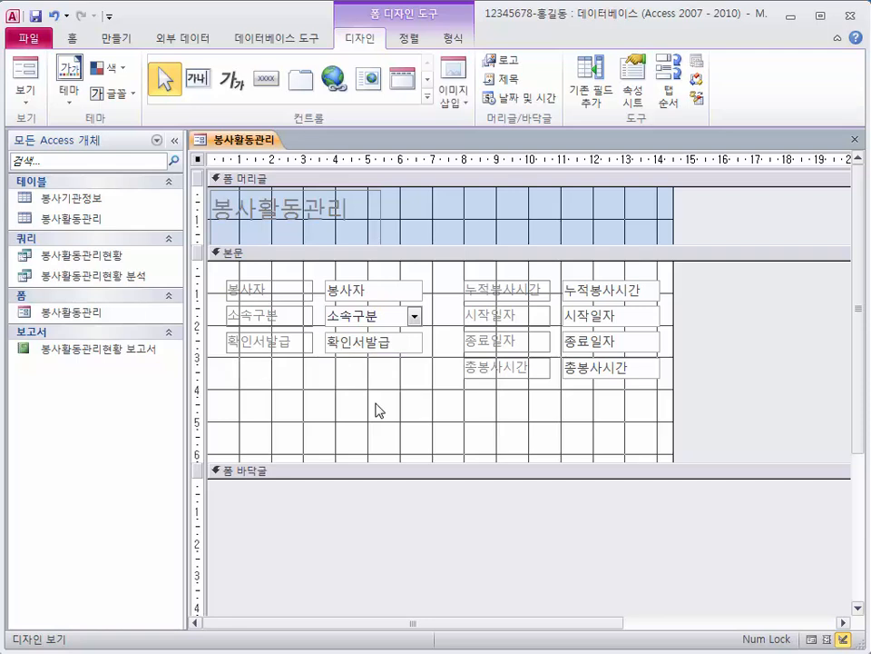
Turn on the control wizards and add an unbound text box with default formatting directly below 확인서발급, level with 총봉사시간
{"action": "left_click", "coordinate": [428, 96]}
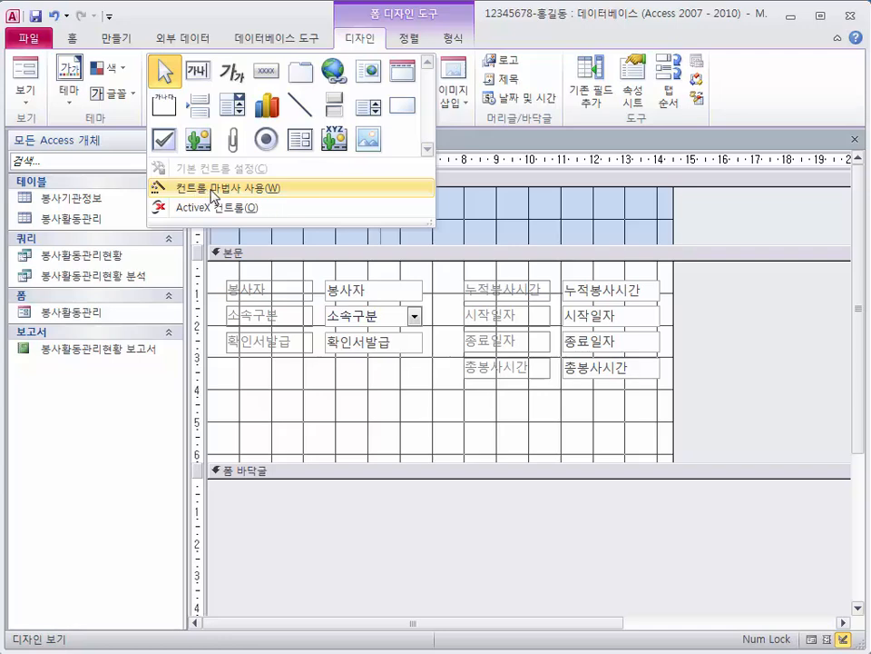
{"action": "left_click", "coordinate": [163, 188]}
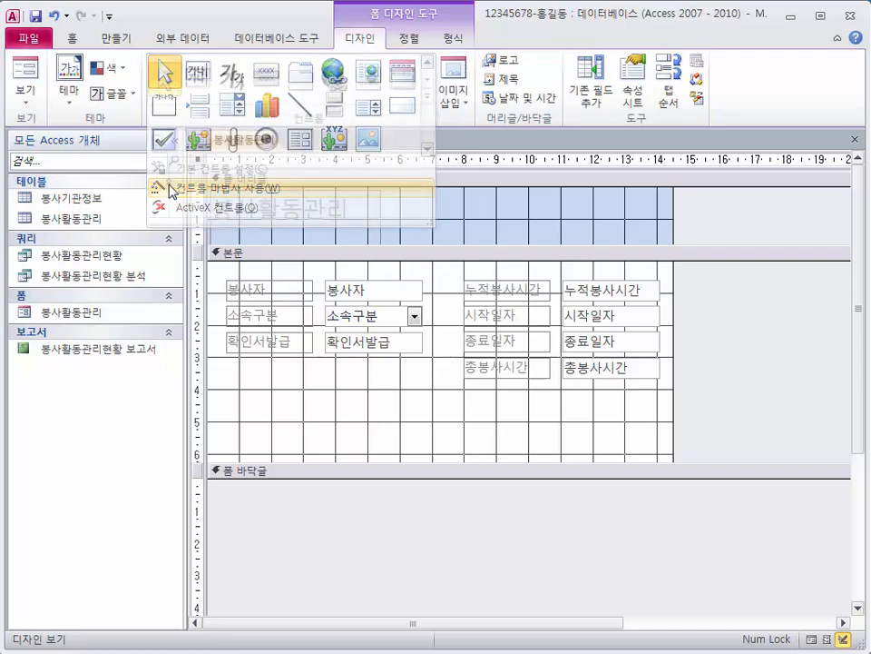
{"action": "left_click", "coordinate": [209, 81]}
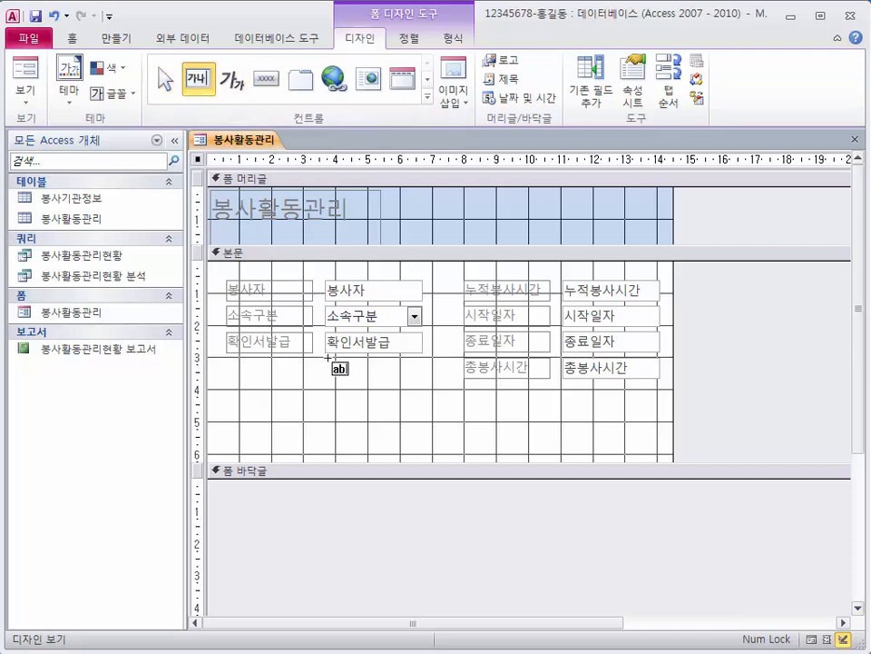
{"action": "left_click", "coordinate": [329, 357]}
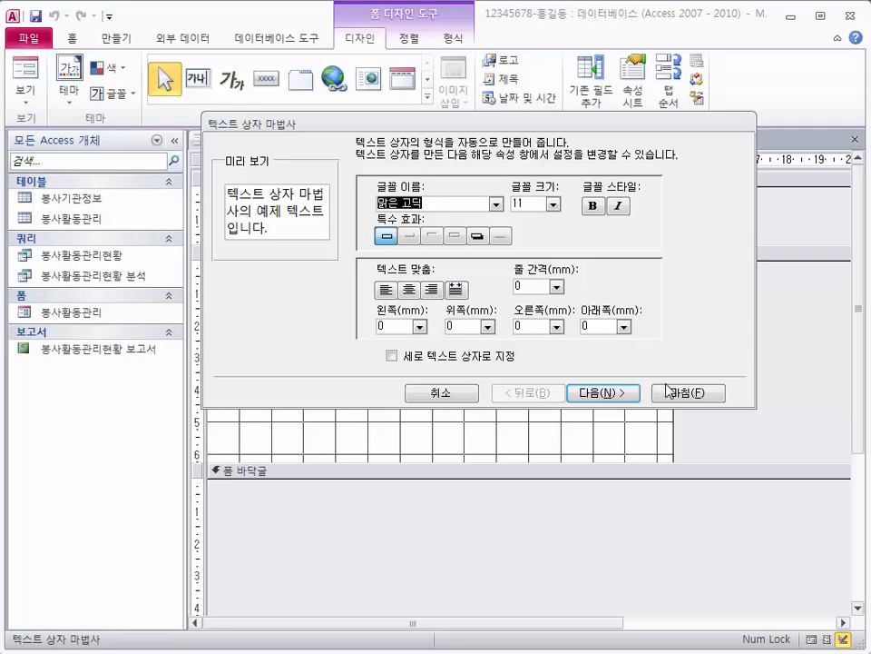
{"action": "left_click", "coordinate": [669, 391]}
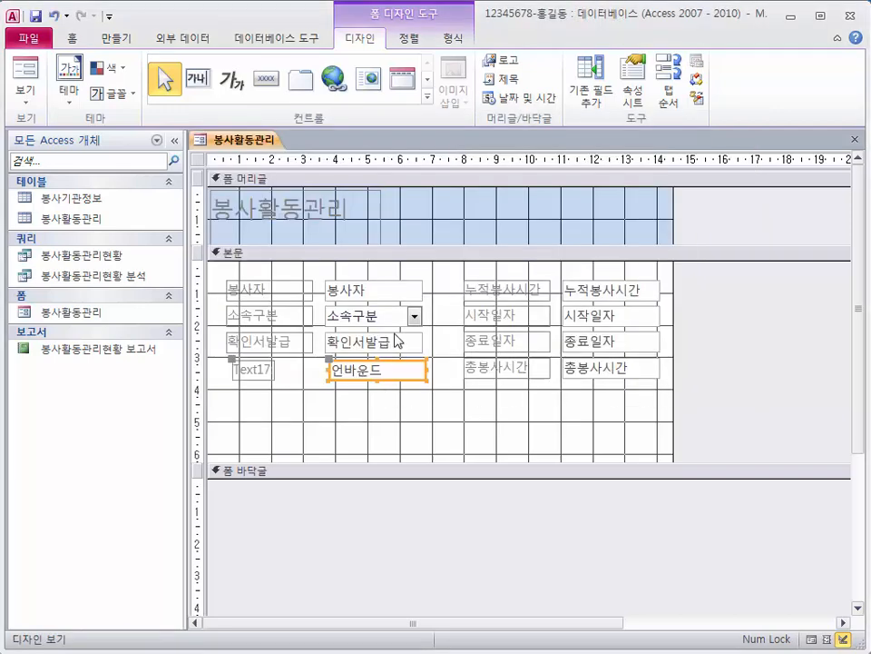
{"action": "key", "text": "Up"}
{"action": "key", "text": "Up"}
{"action": "key", "text": "Up"}
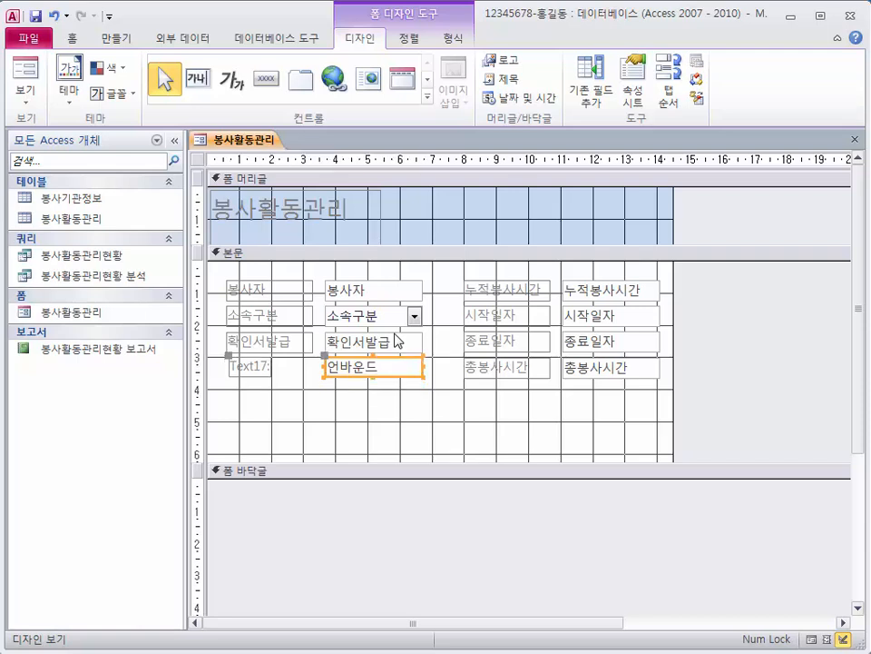
Align the left edges of 봉사자, 소속구분, 확인서발급 and the unbound text box, and size them to the widest width
{"action": "left_click", "coordinate": [363, 429]}
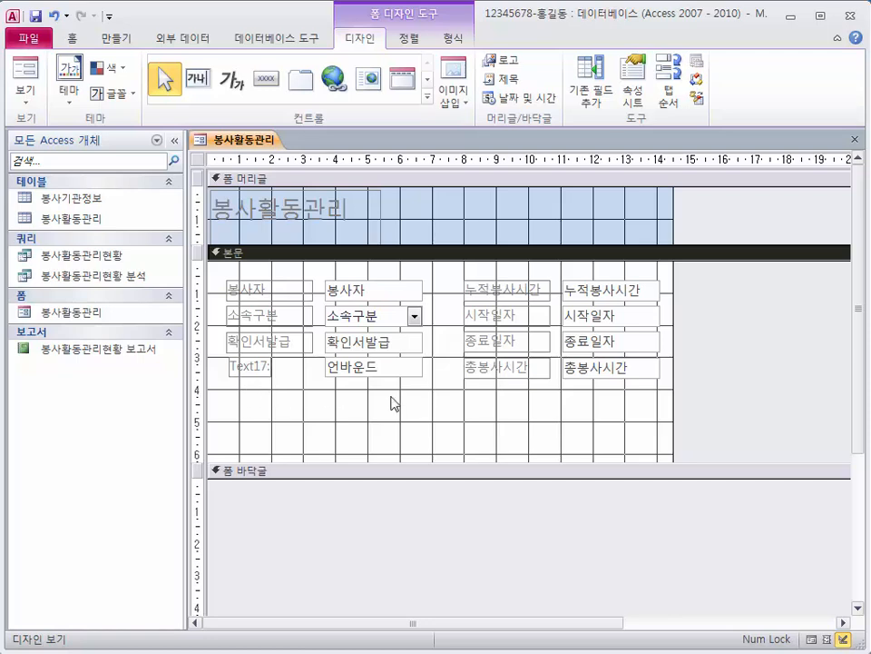
{"action": "left_click_drag", "start_coordinate": [391, 396], "coordinate": [353, 273]}
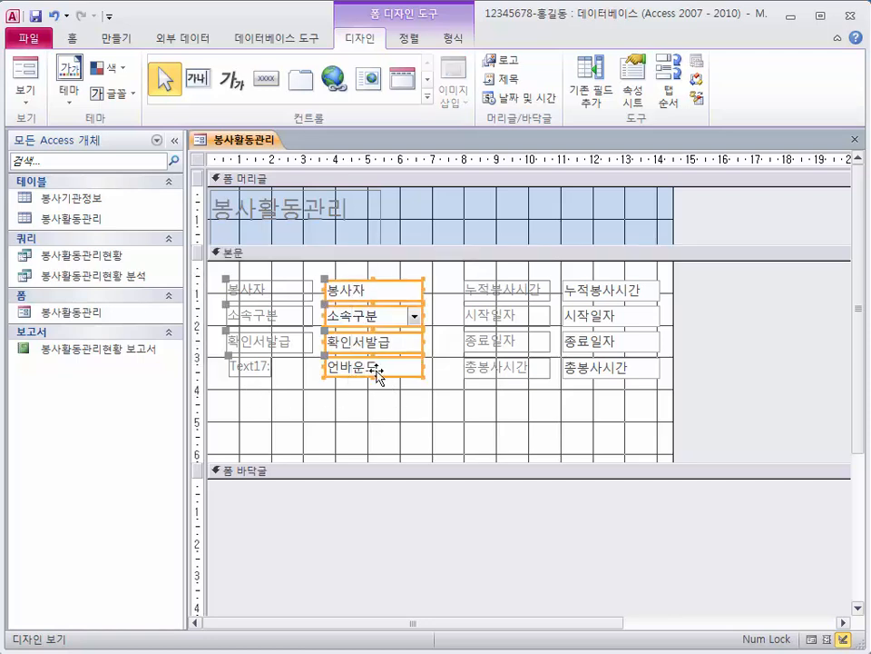
{"action": "left_click", "coordinate": [408, 39]}
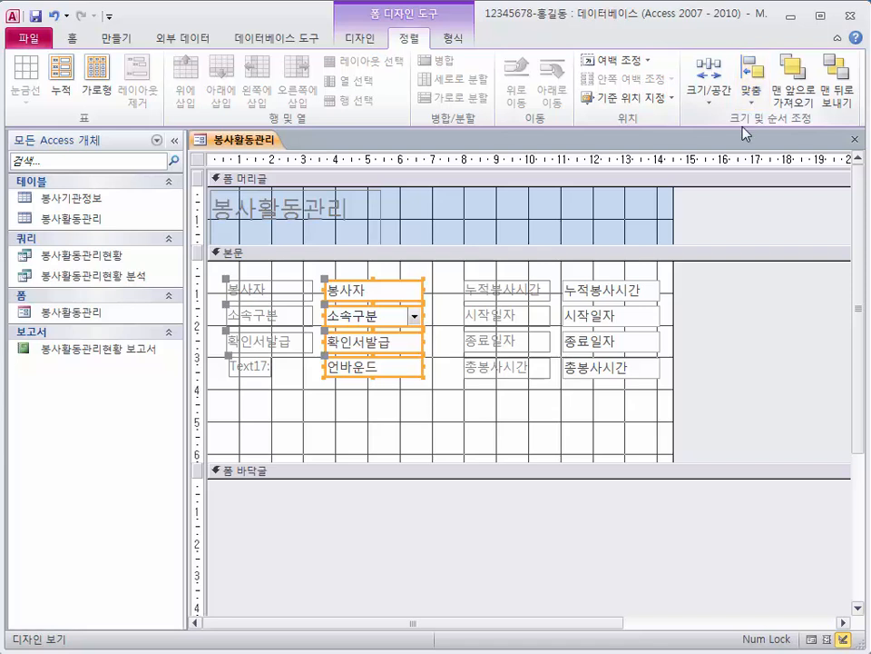
{"action": "left_click", "coordinate": [753, 100]}
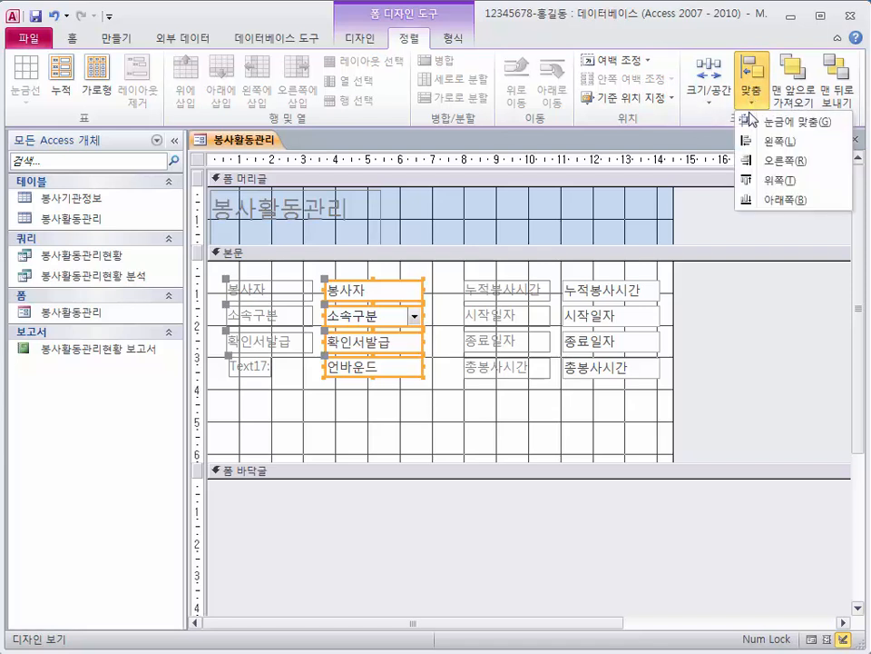
{"action": "left_click", "coordinate": [751, 142]}
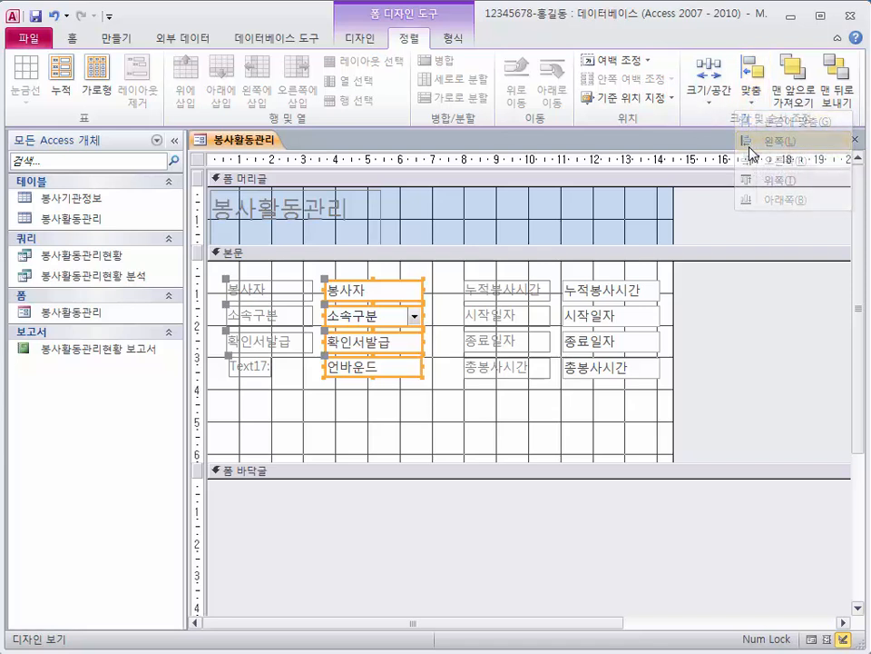
{"action": "left_click", "coordinate": [710, 91]}
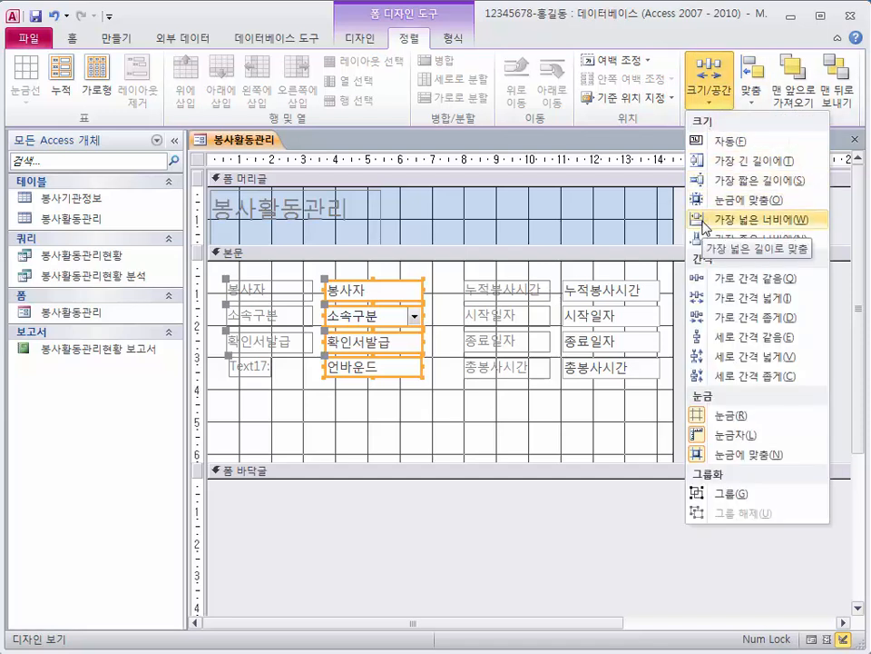
{"action": "left_click", "coordinate": [708, 221]}
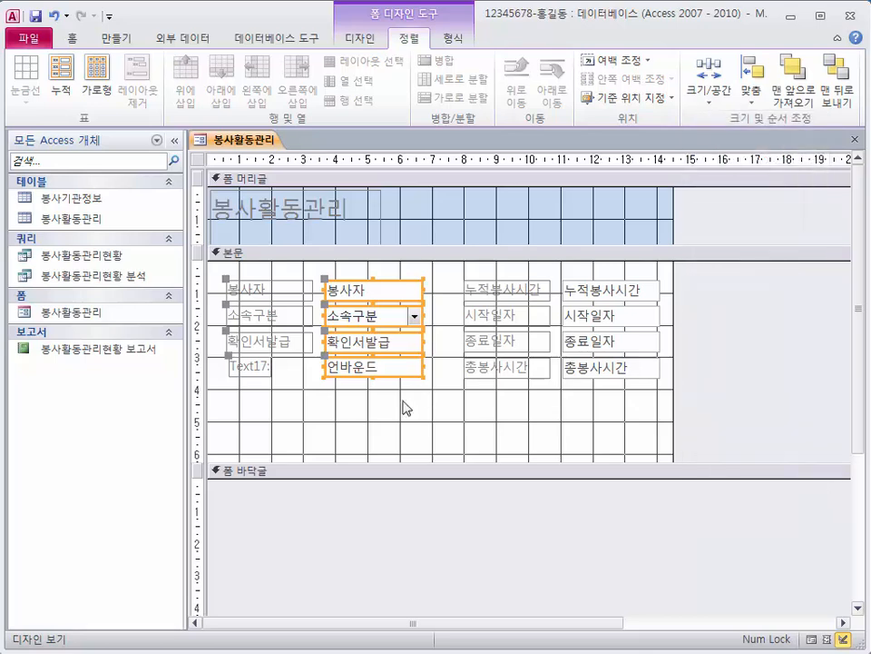
Align the left edges of the 봉사자, 소속구분, 확인서발급 and Text17 labels, and size them to the widest width
{"action": "left_click", "coordinate": [402, 405]}
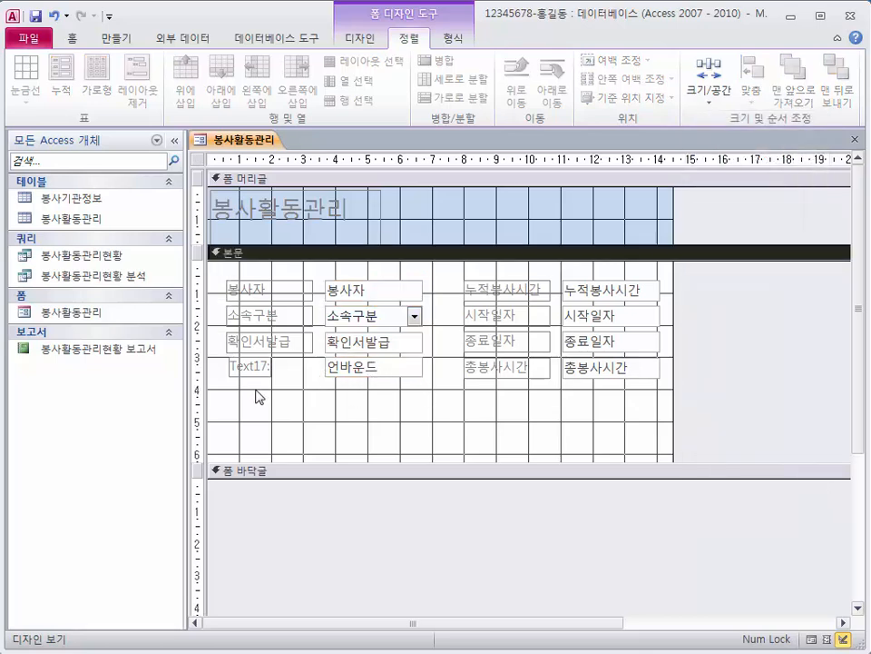
{"action": "left_click_drag", "start_coordinate": [255, 390], "coordinate": [241, 270]}
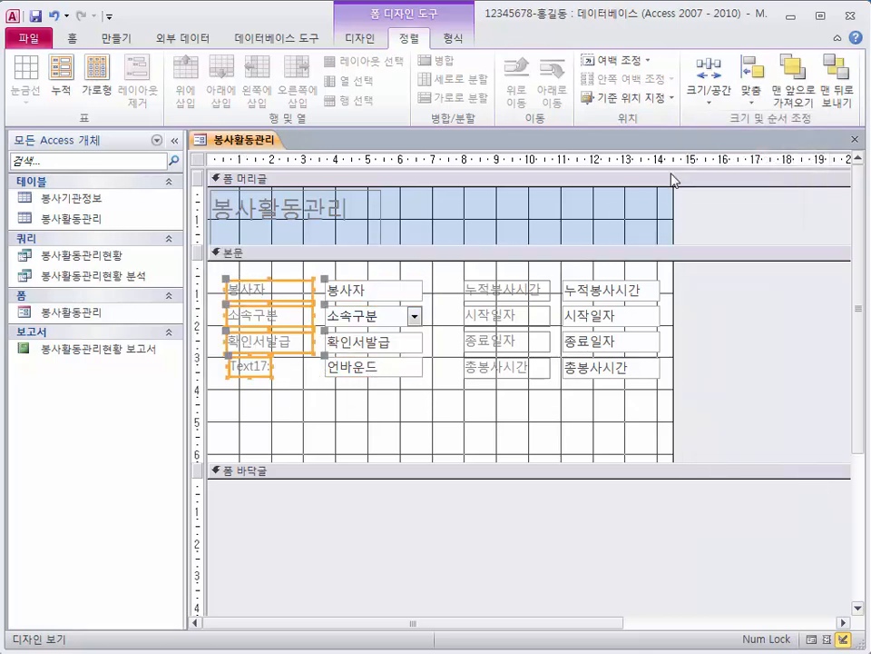
{"action": "left_click", "coordinate": [751, 98]}
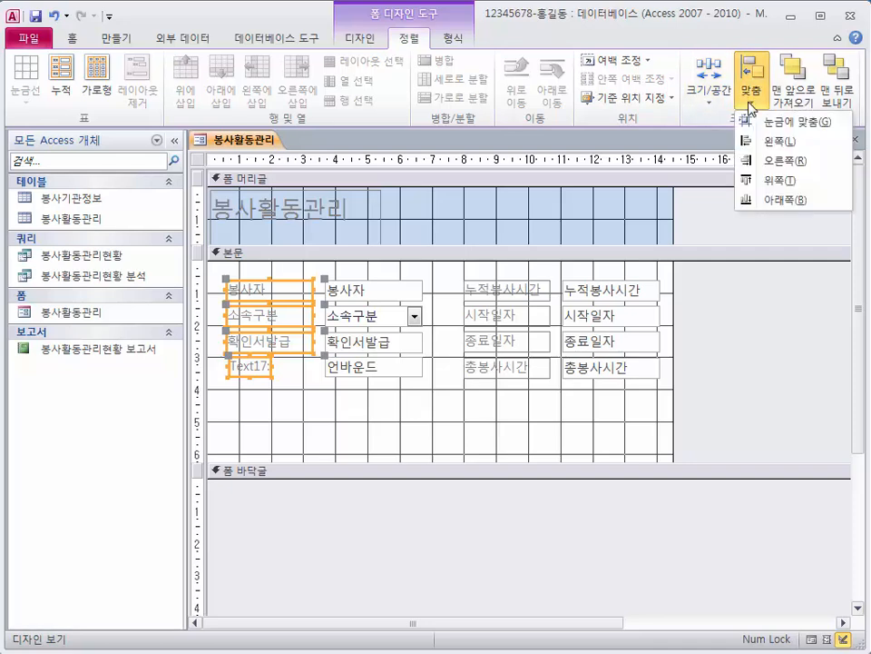
{"action": "left_click", "coordinate": [761, 142]}
{"action": "left_click", "coordinate": [711, 102]}
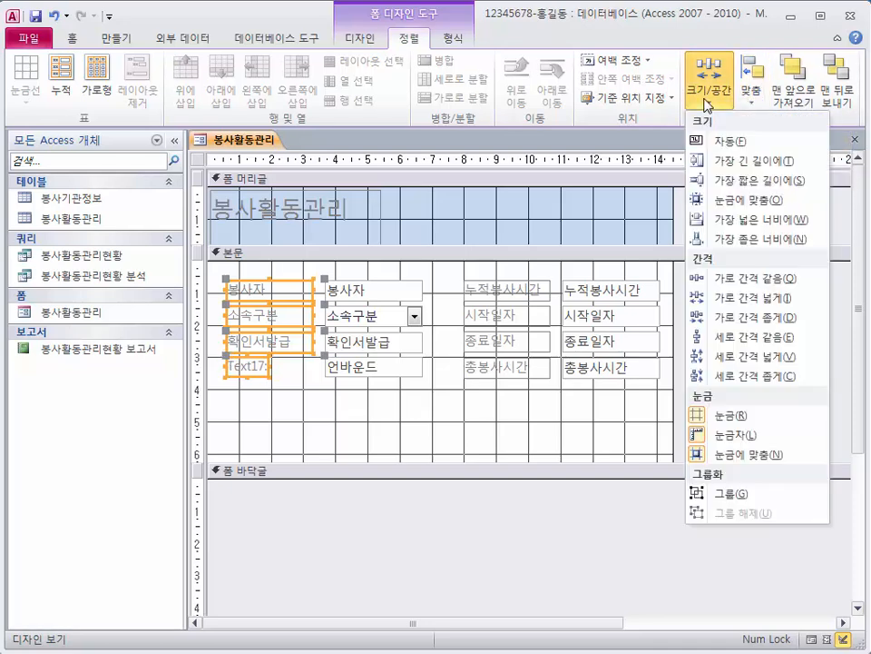
{"action": "left_click", "coordinate": [708, 220]}
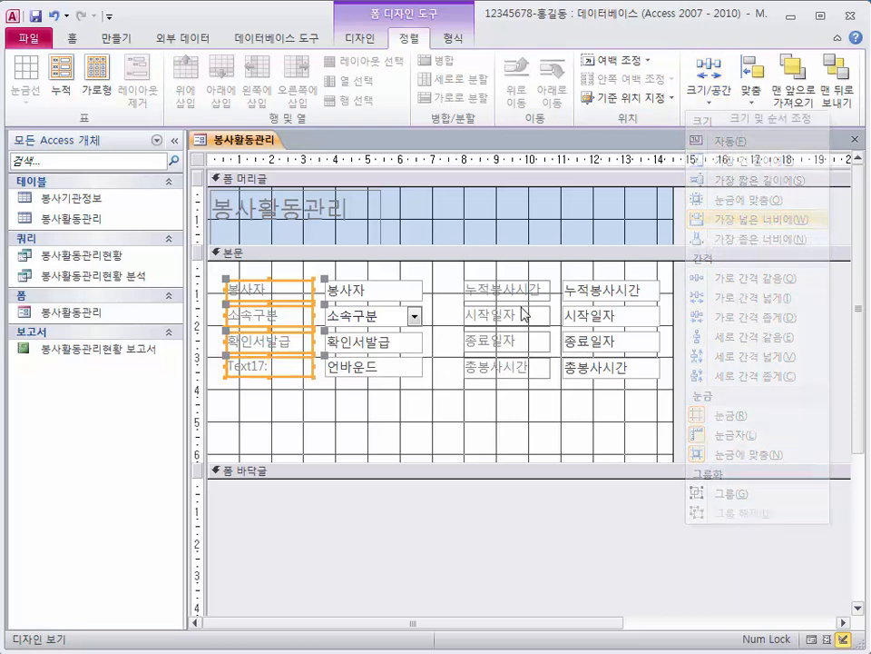
{"action": "left_click", "coordinate": [270, 413]}
Change the caption of the unbound text box's label to 안내사항
{"action": "left_click", "coordinate": [259, 368]}
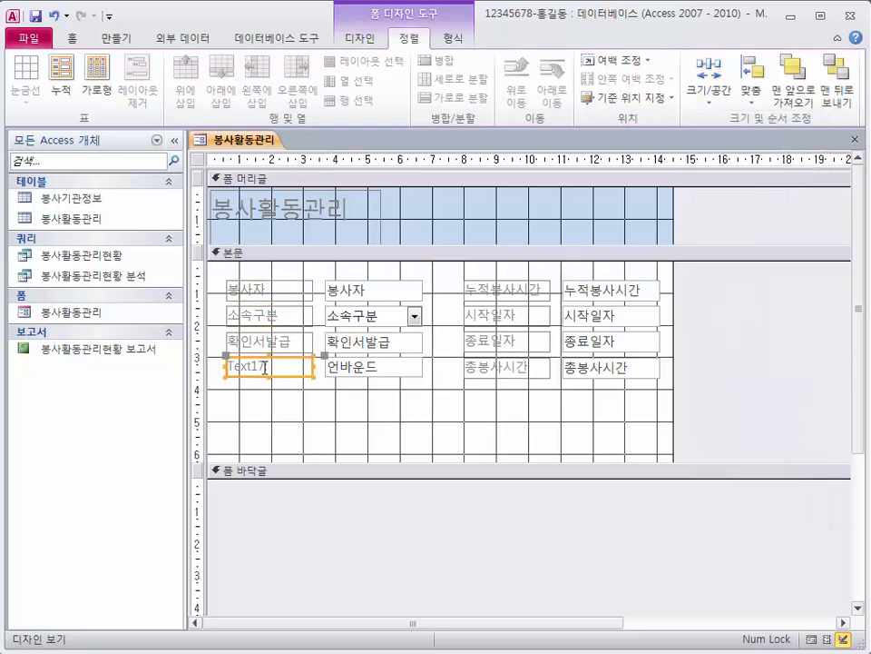
{"action": "double_click", "coordinate": [273, 367]}
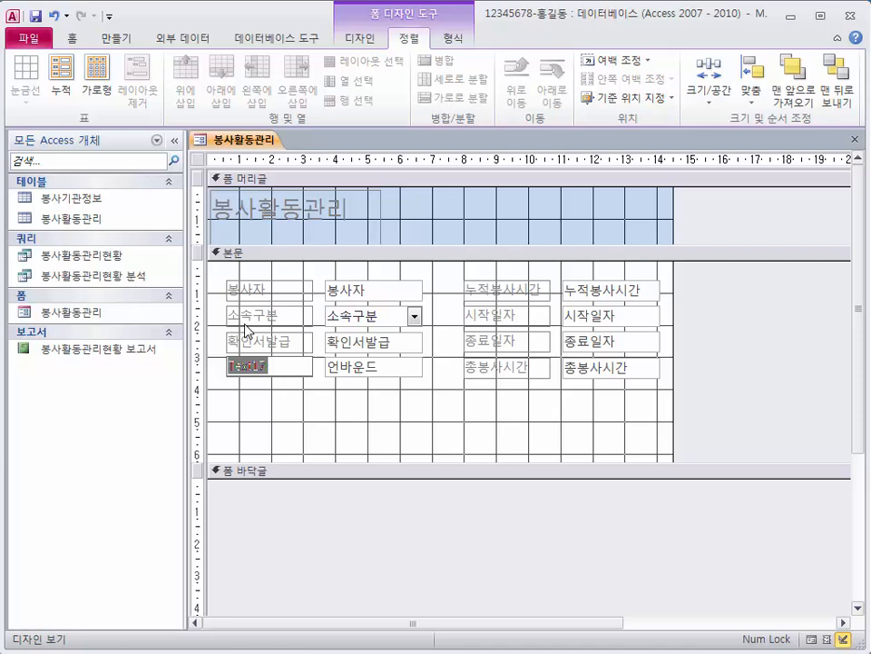
{"action": "type", "text": "안내사항"}
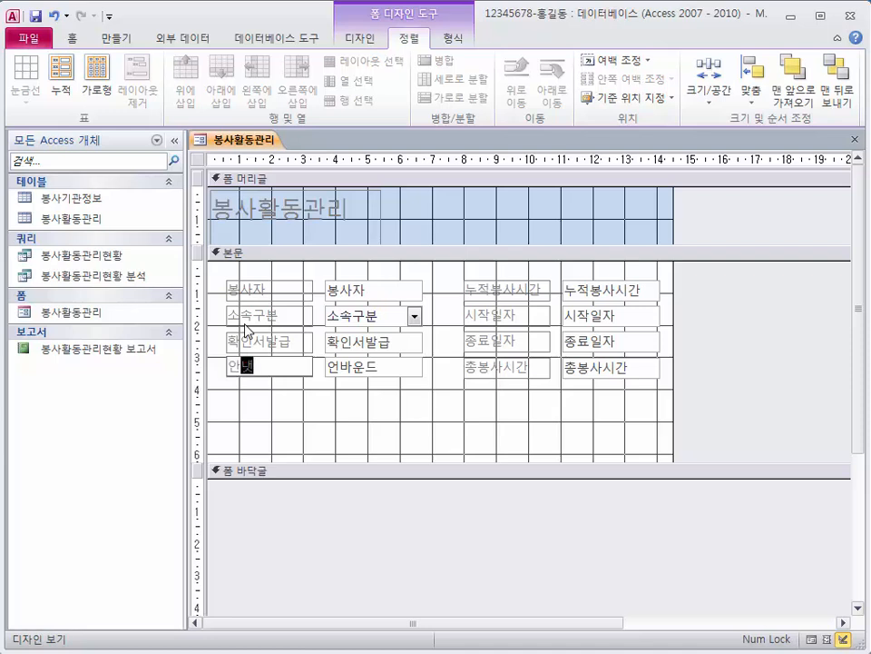
{"action": "left_click", "coordinate": [361, 381]}
Start a control source expression for the unbound text box in the Expression Builder: =iif([소속구분]="학생"
{"action": "left_click", "coordinate": [361, 376]}
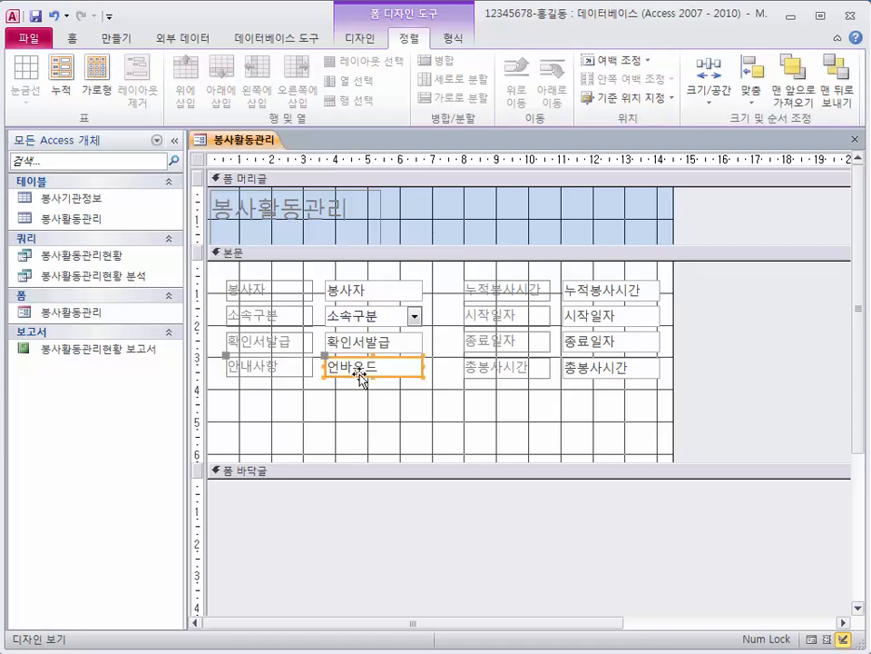
{"action": "double_click", "coordinate": [362, 375]}
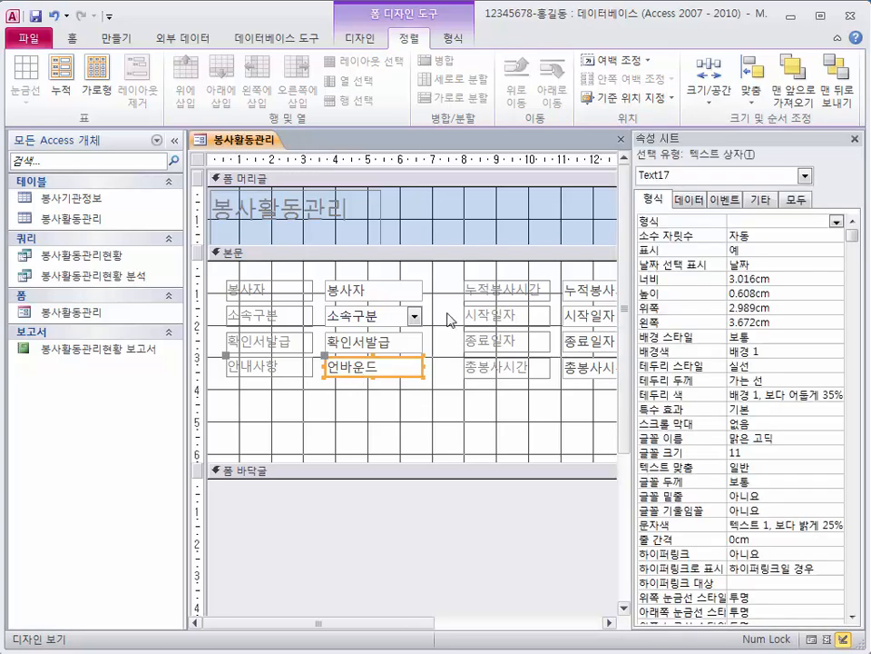
{"action": "left_click", "coordinate": [690, 198]}
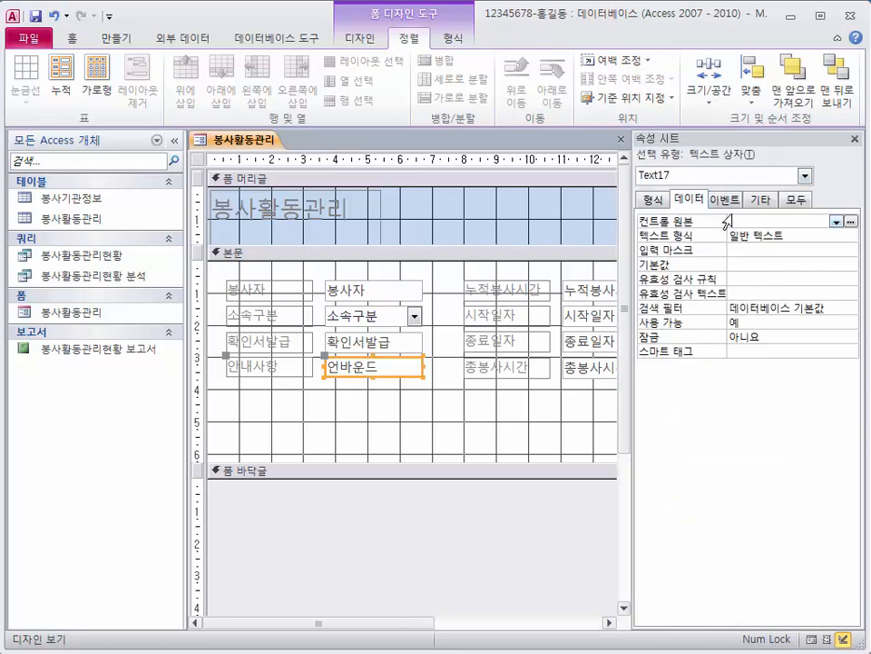
{"action": "left_click", "coordinate": [747, 220]}
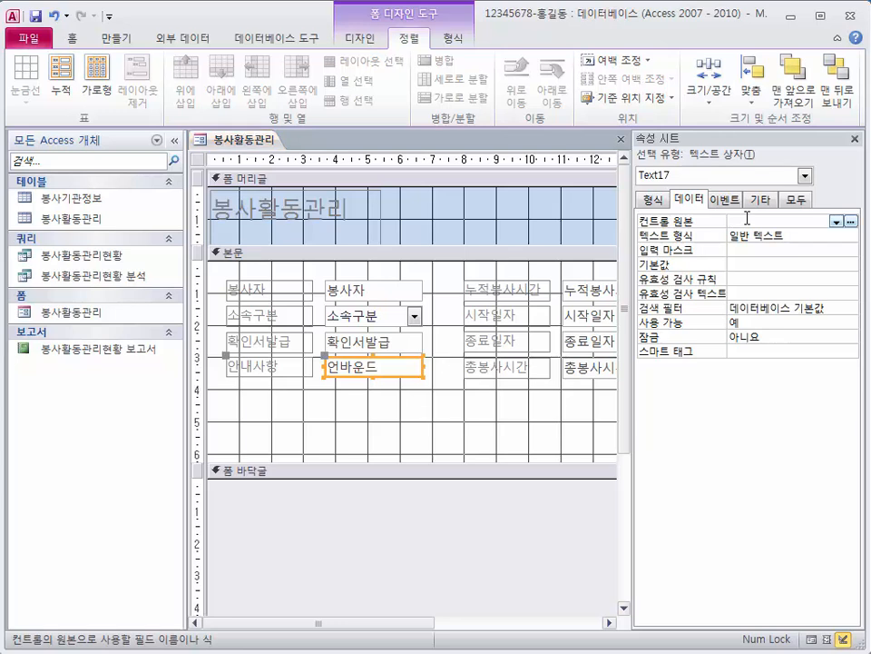
{"action": "left_click", "coordinate": [850, 221]}
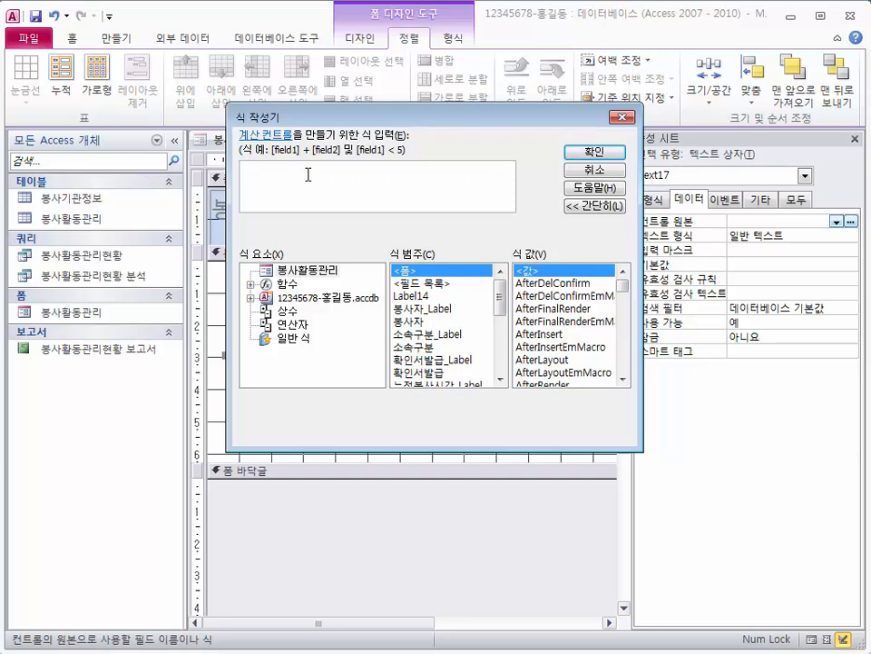
{"action": "type", "text": "=iif"}
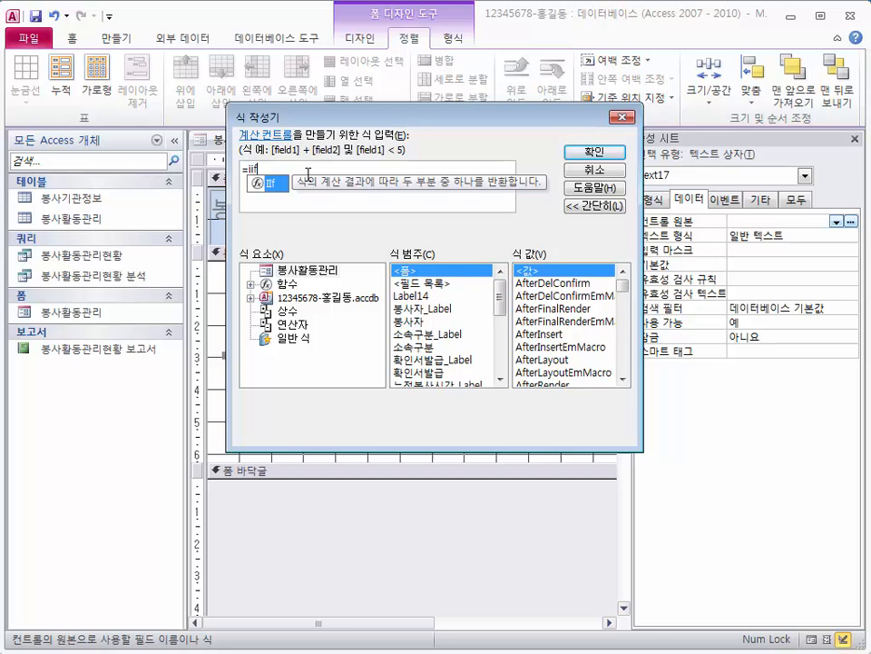
{"action": "type", "text": "("}
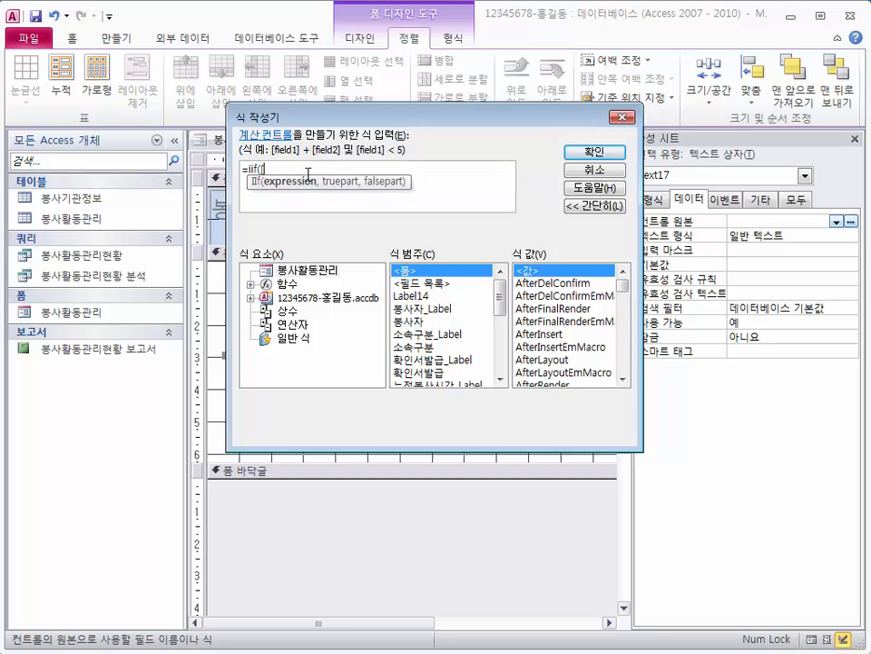
{"action": "type", "text": "[소속구"}
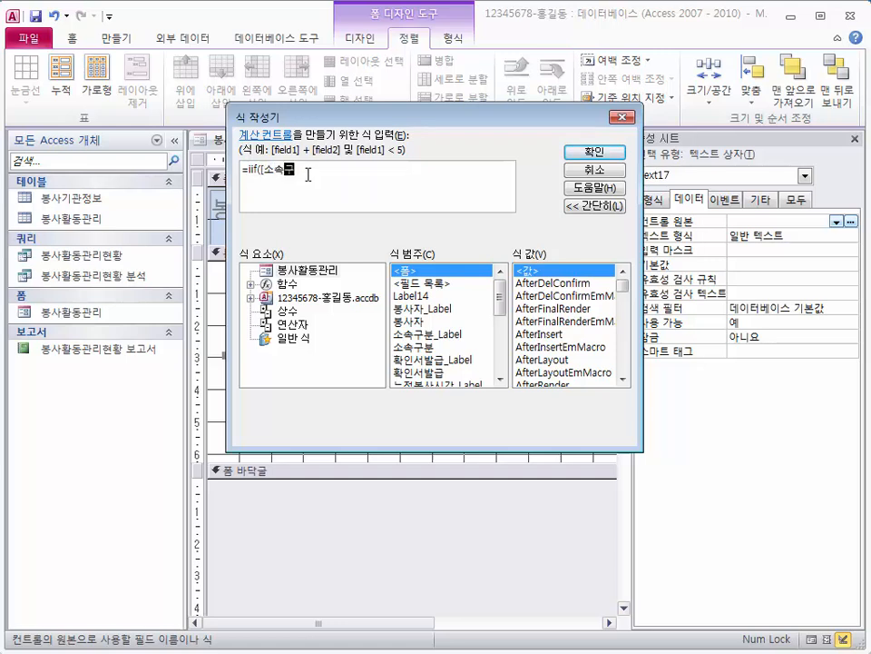
{"action": "type", "text": "분]="}
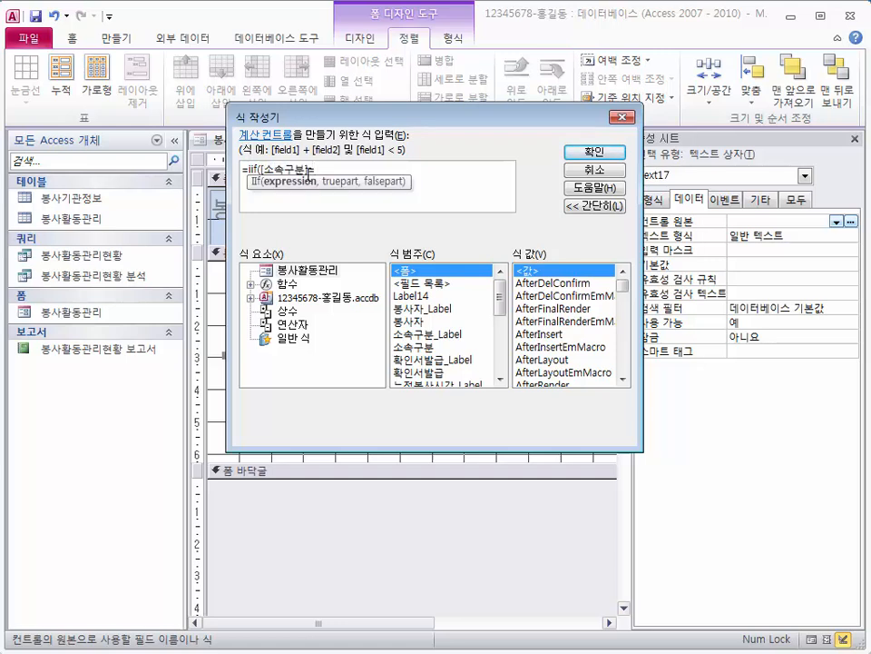
{"action": "type", "text": "\""}
{"action": "type", "text": "학생"}
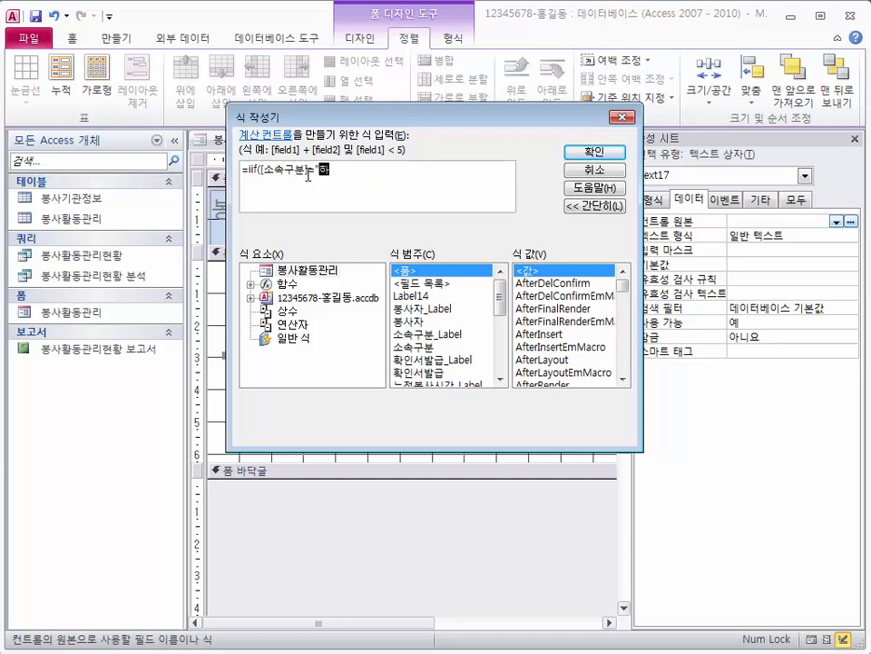
{"action": "type", "text": "\""}
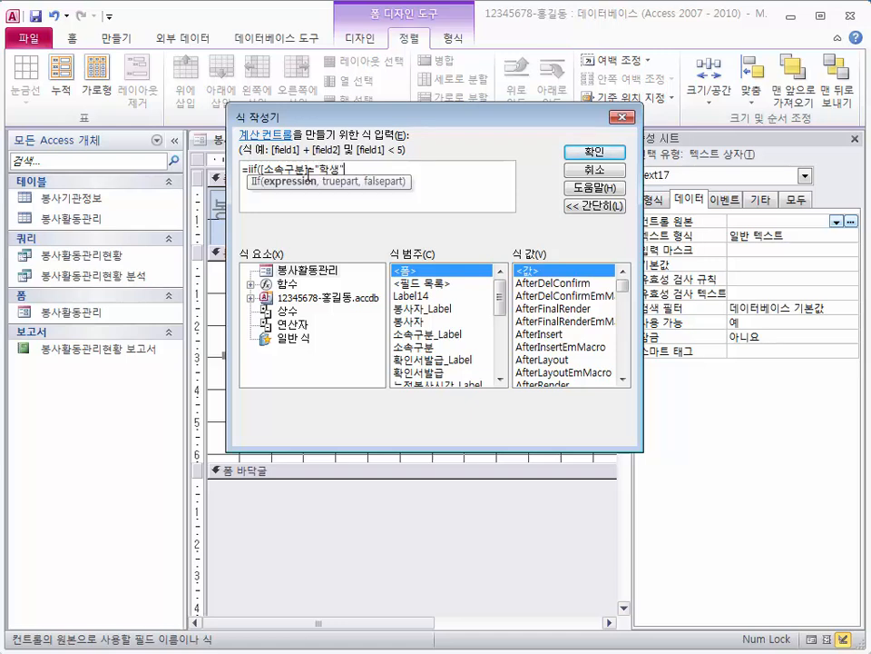
Complete the IIf expression with "학교로 발송" as the true part and "이메일 발송" as the false part, and apply it
{"action": "type", "text": ","}
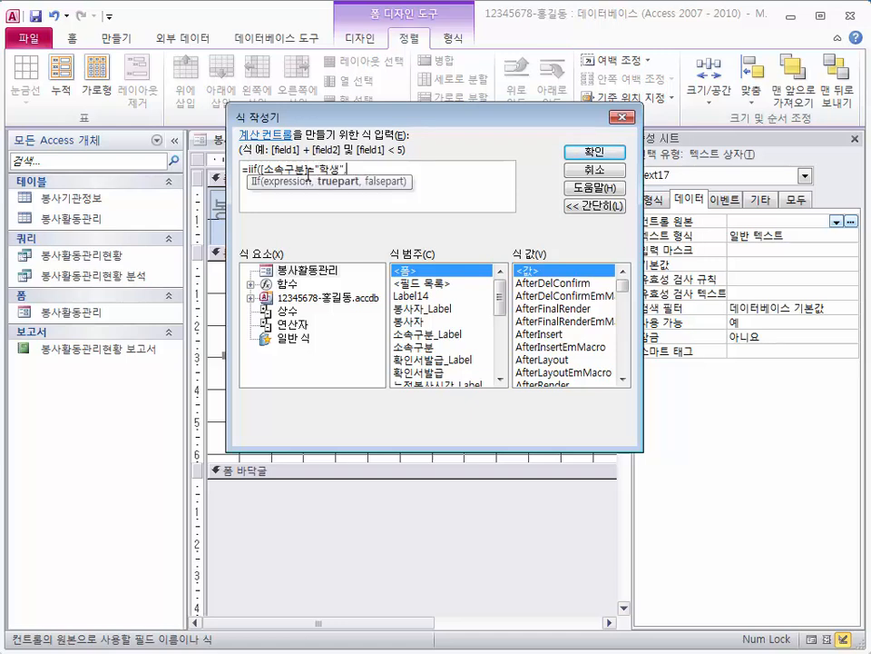
{"action": "type", "text": "\"학"}
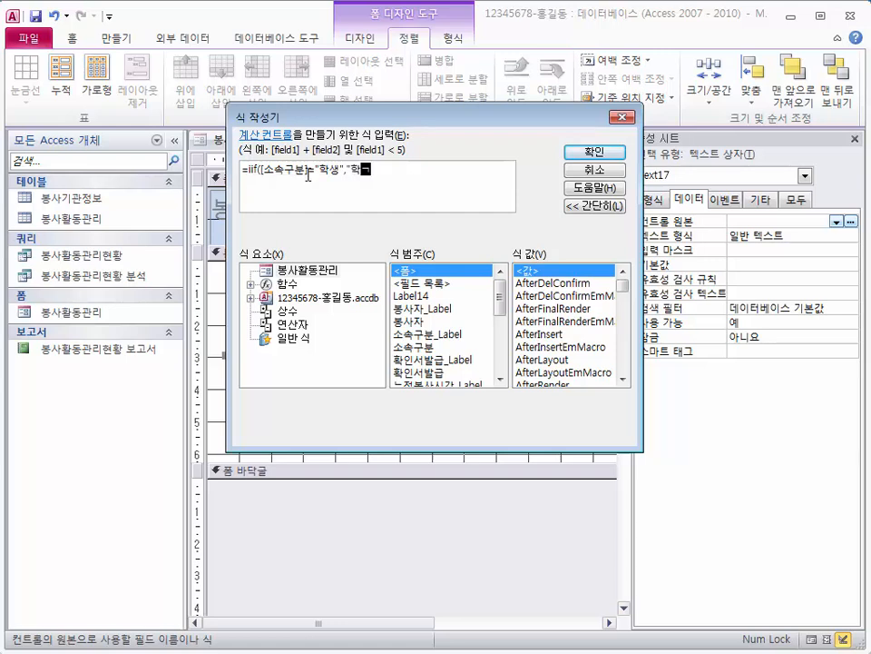
{"action": "type", "text": "교로 발송\""}
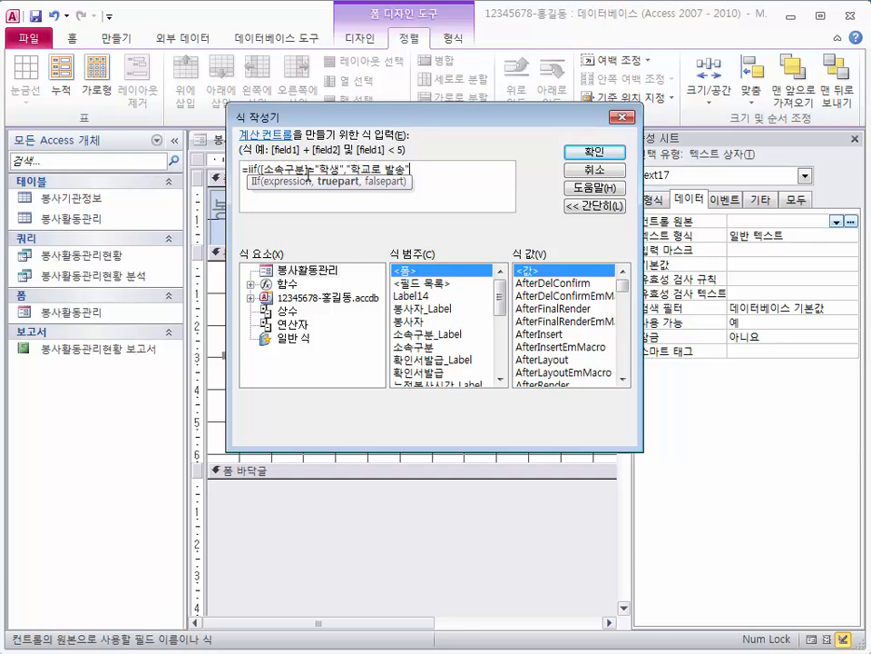
{"action": "type", "text": ","}
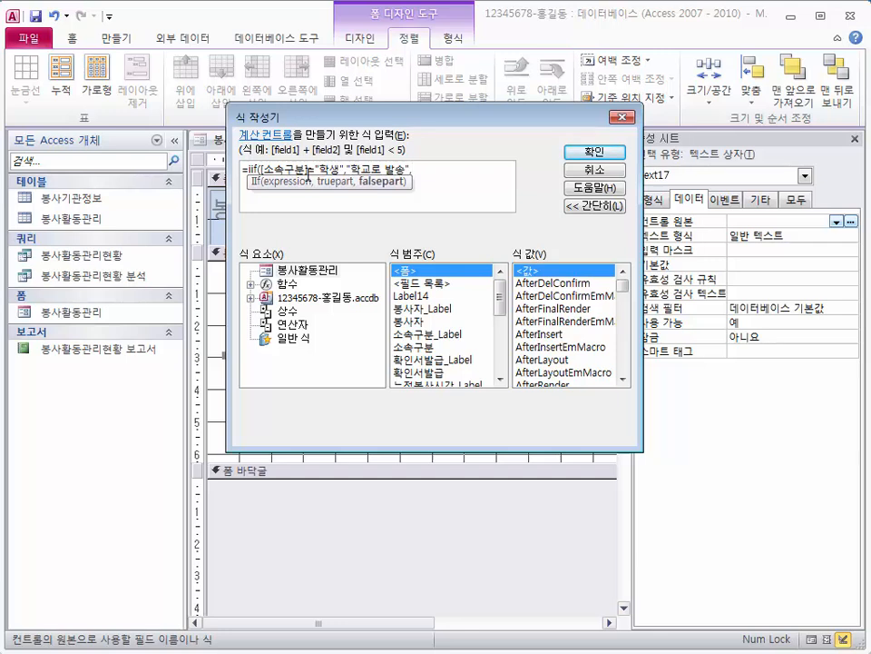
{"action": "type", "text": "\"이메일 발송\")"}
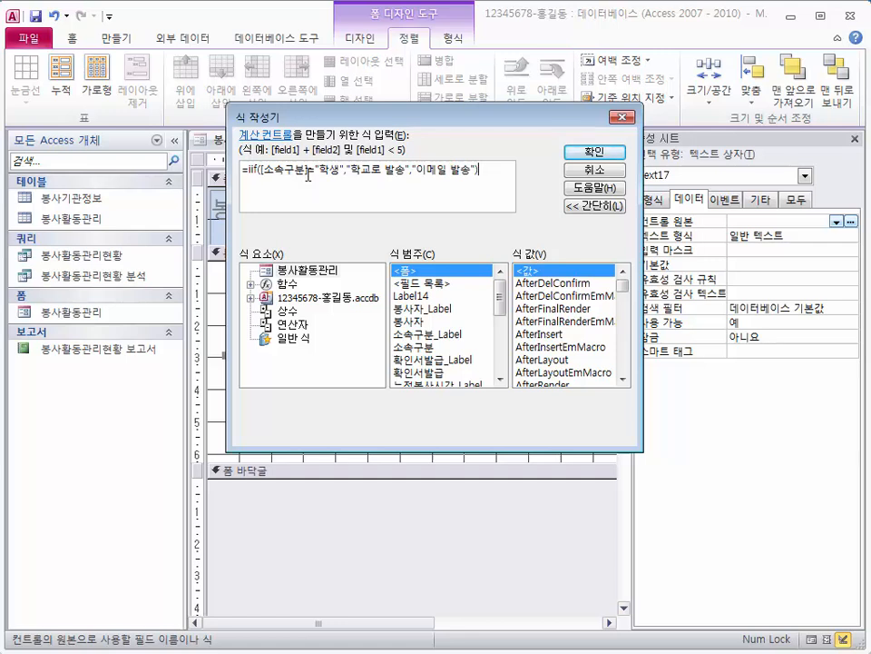
{"action": "left_click", "coordinate": [604, 153]}
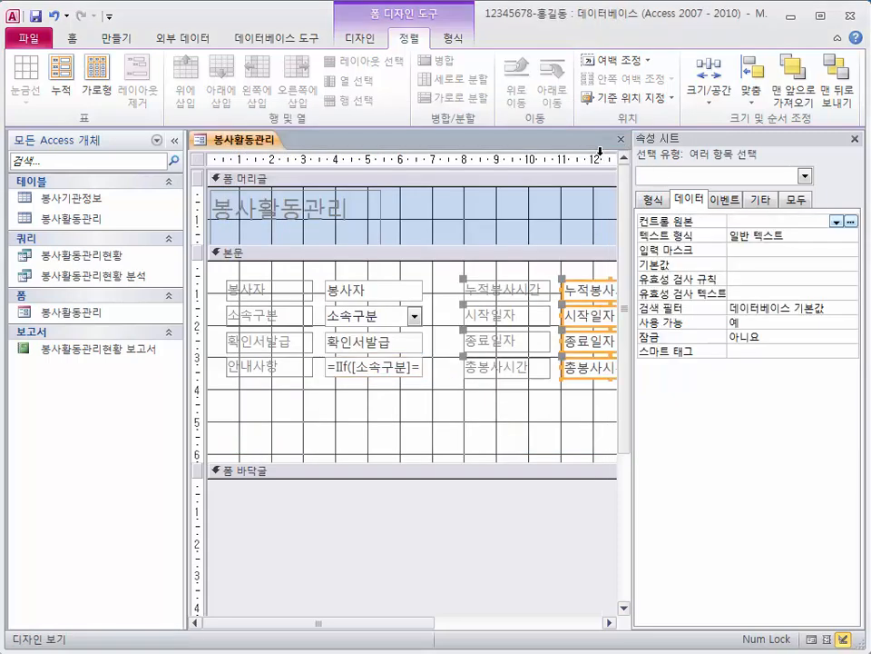
{"action": "left_click", "coordinate": [363, 381]}
{"action": "left_click", "coordinate": [362, 368]}
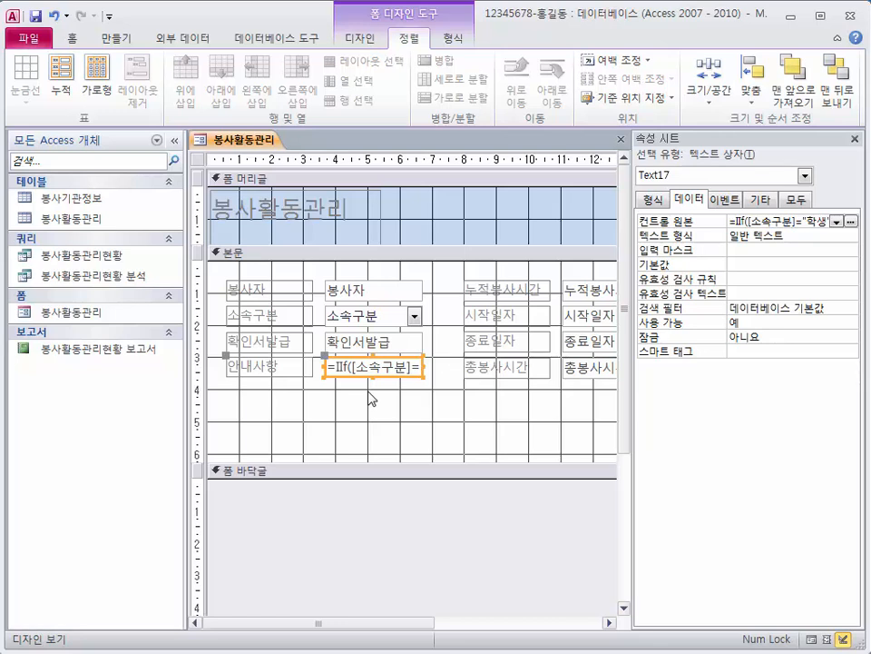
Convert the 소속구분 combo box to a text box
{"action": "left_click", "coordinate": [363, 329]}
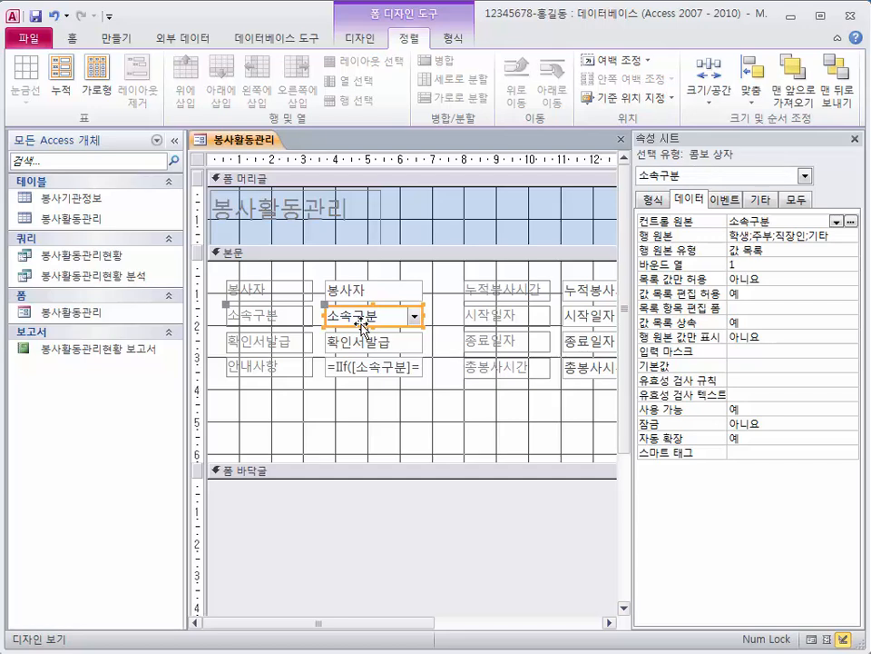
{"action": "right_click", "coordinate": [361, 325]}
{"action": "mouse_move", "coordinate": [437, 148]}
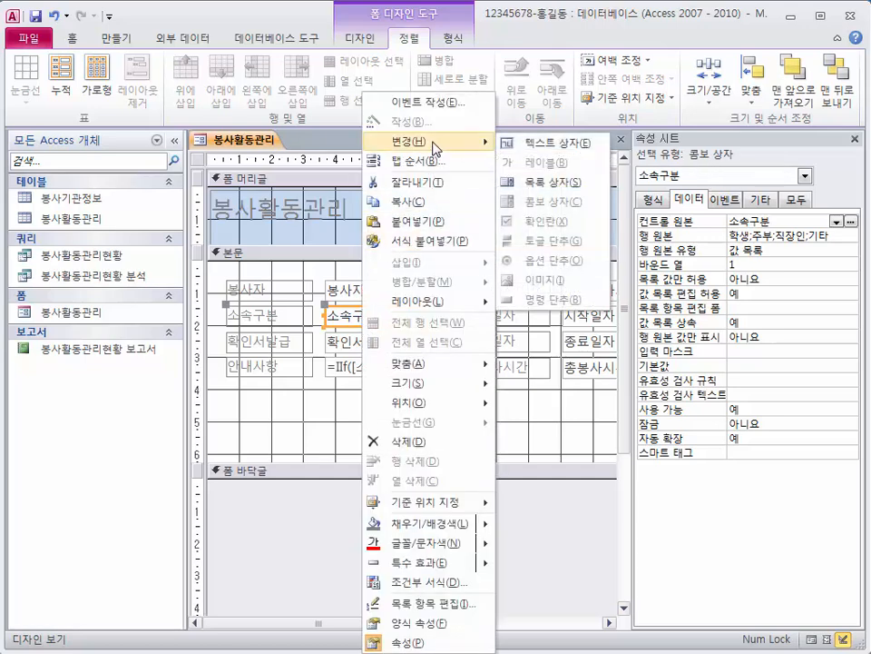
{"action": "left_click", "coordinate": [531, 142]}
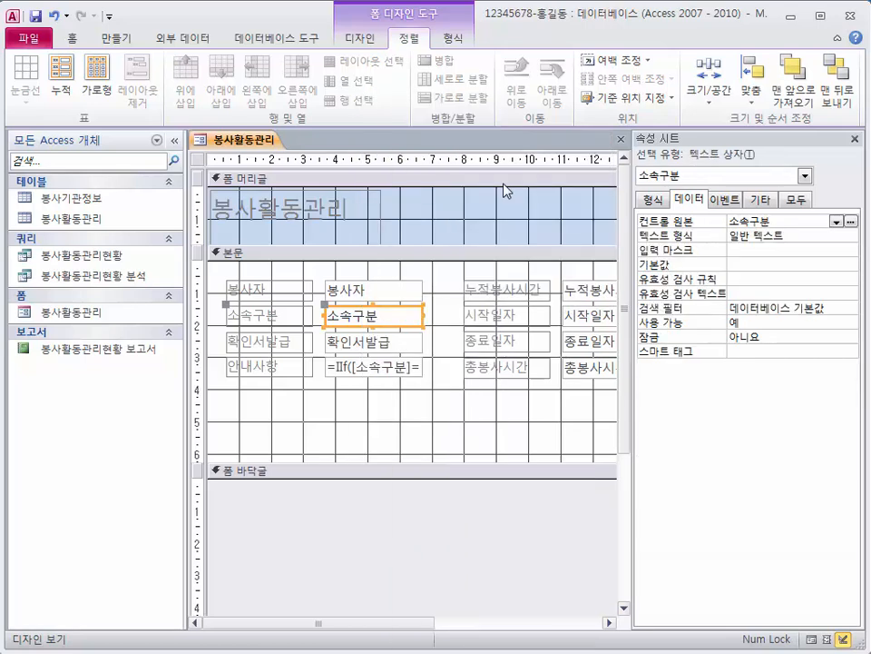
{"action": "left_click", "coordinate": [438, 454]}
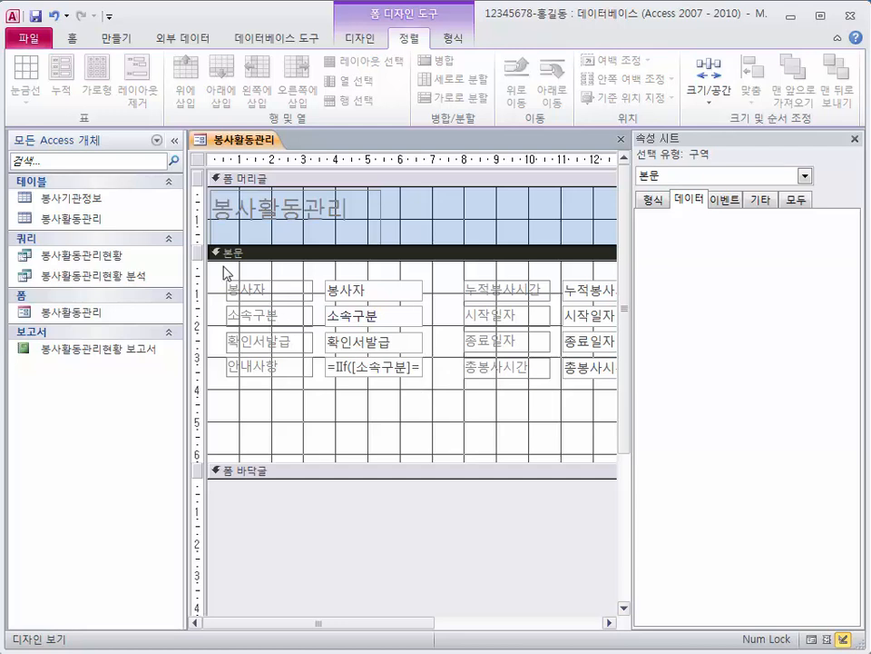
Set the form's record selectors (레코드 선택기) and navigation buttons (탐색 단추) to 아니요, and close the property sheet
{"action": "left_click", "coordinate": [198, 162]}
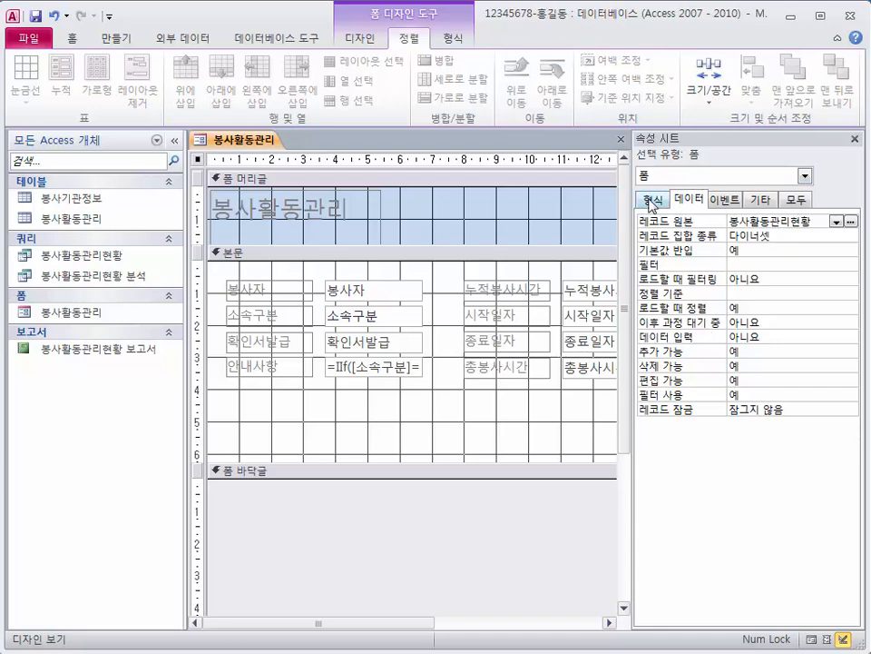
{"action": "left_click", "coordinate": [650, 201]}
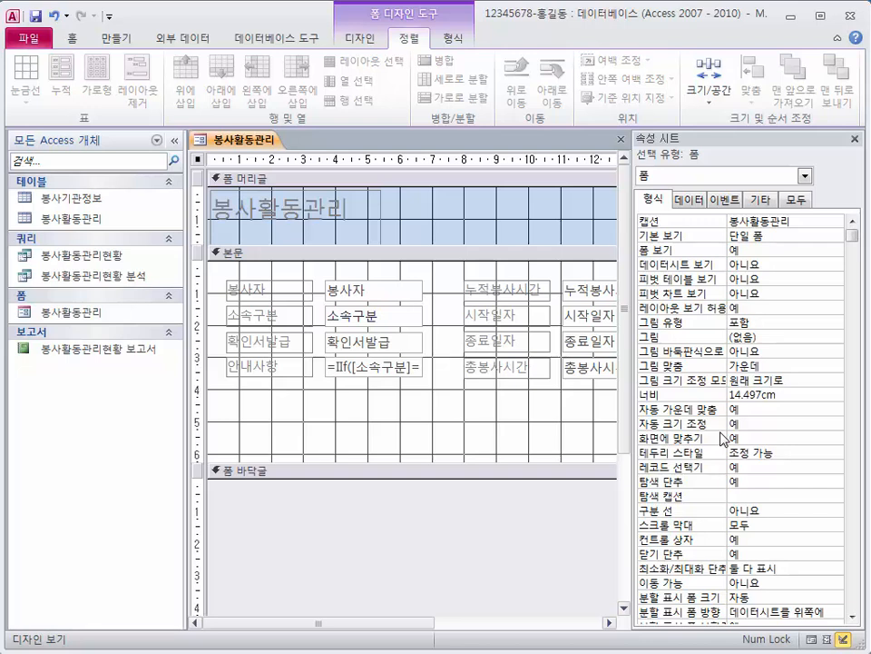
{"action": "left_click", "coordinate": [828, 465]}
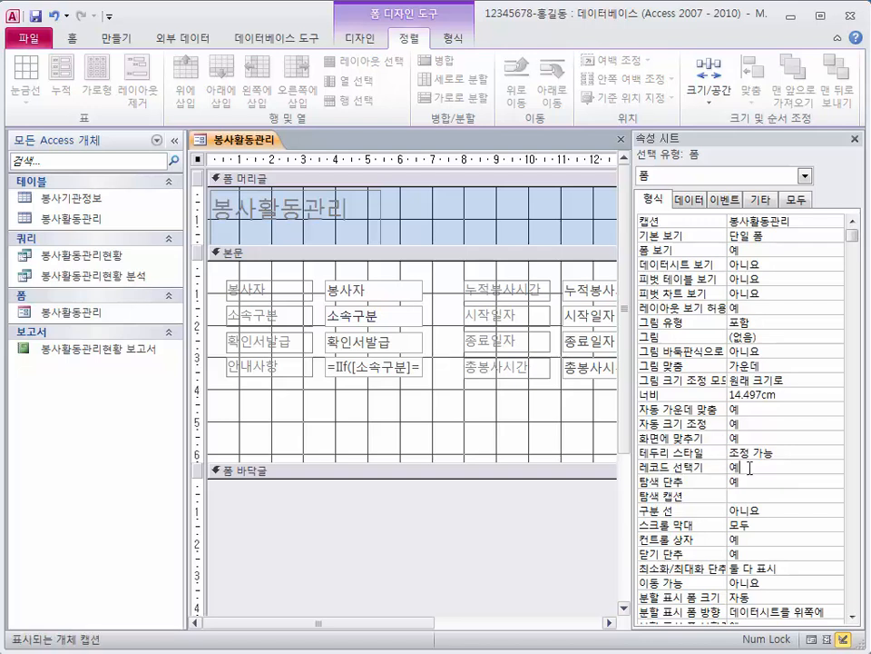
{"action": "left_click", "coordinate": [836, 467]}
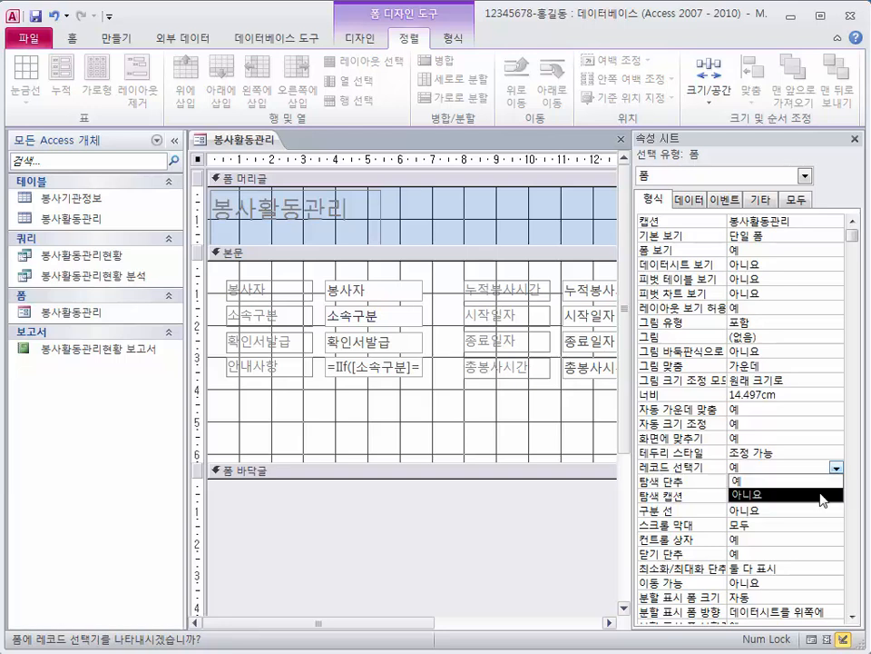
{"action": "left_click", "coordinate": [822, 494]}
{"action": "left_click", "coordinate": [791, 482]}
{"action": "left_click", "coordinate": [836, 481]}
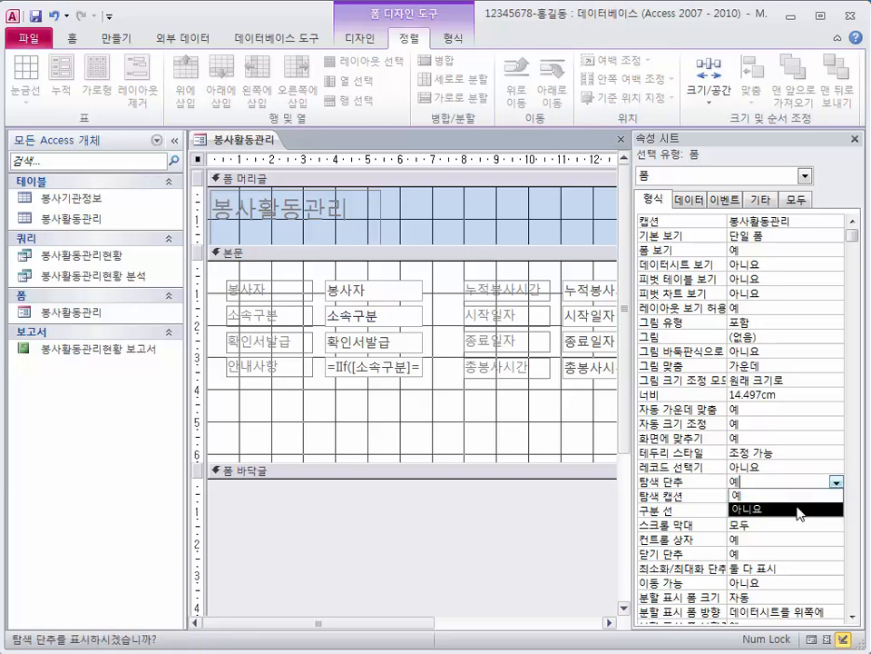
{"action": "left_click", "coordinate": [798, 509]}
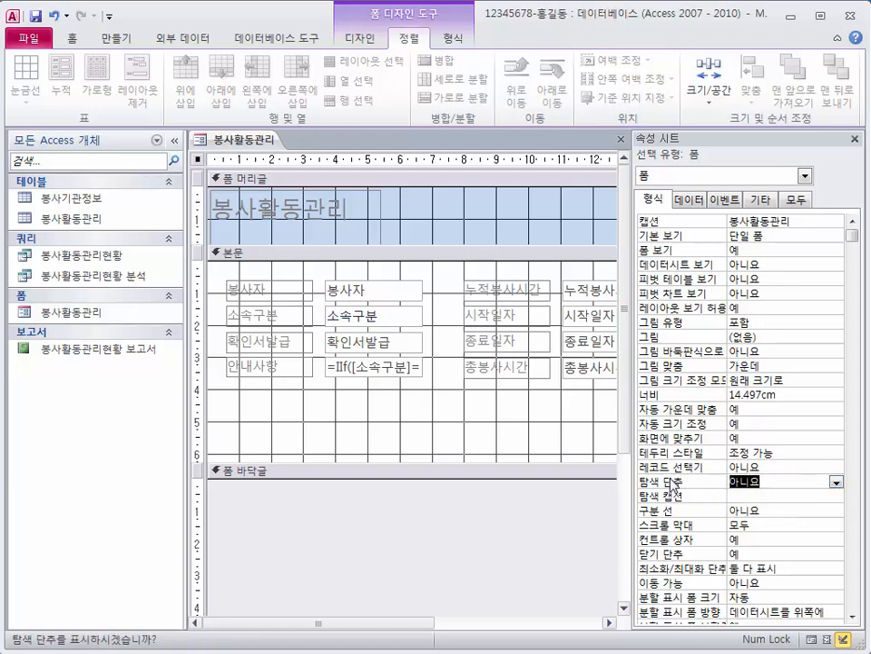
{"action": "left_click", "coordinate": [537, 442]}
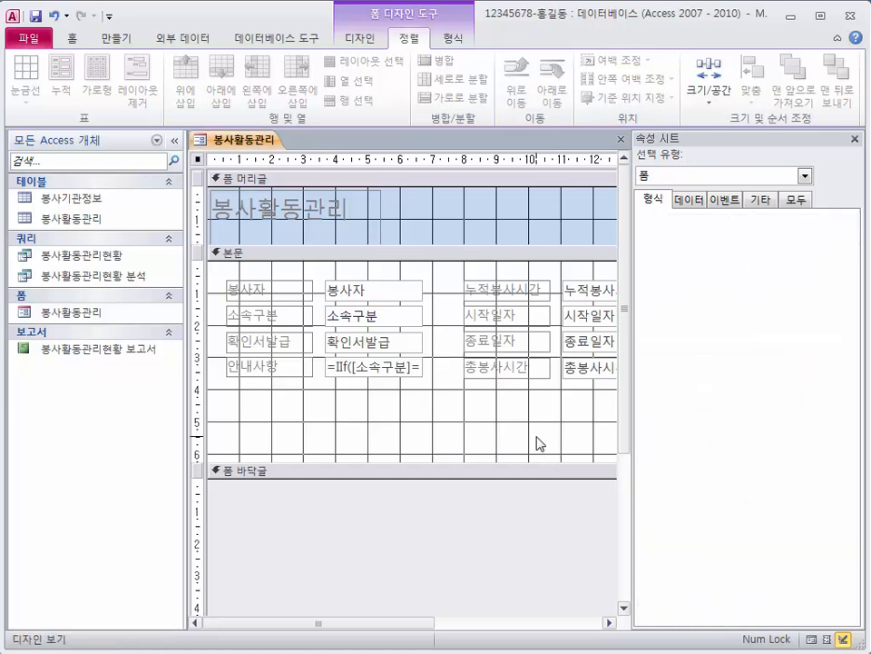
{"action": "left_click", "coordinate": [855, 139]}
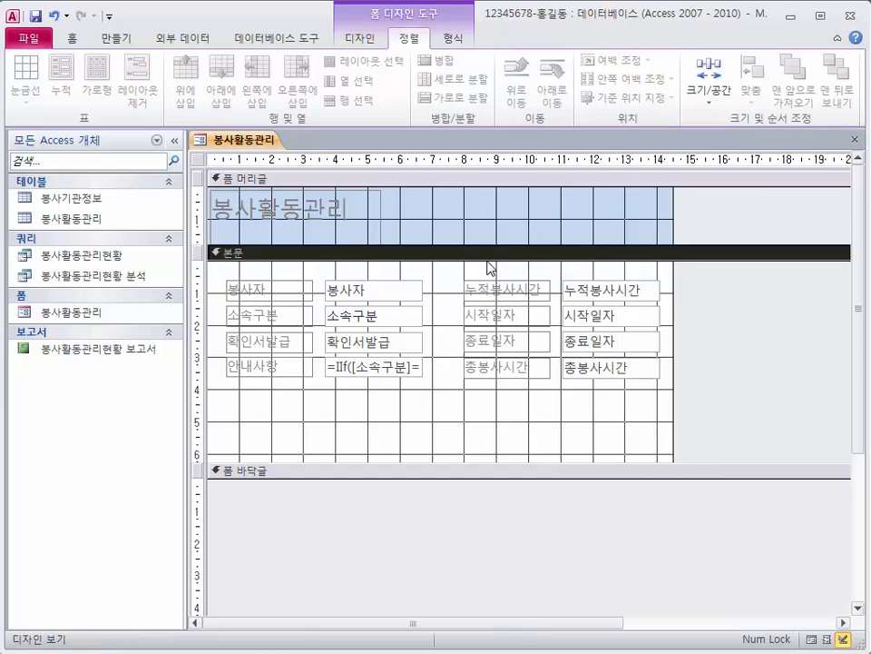
Delete the form header and footer with their controls, and shrink the detail section to about 14 cm wide and 4 cm high
{"action": "left_click", "coordinate": [417, 214]}
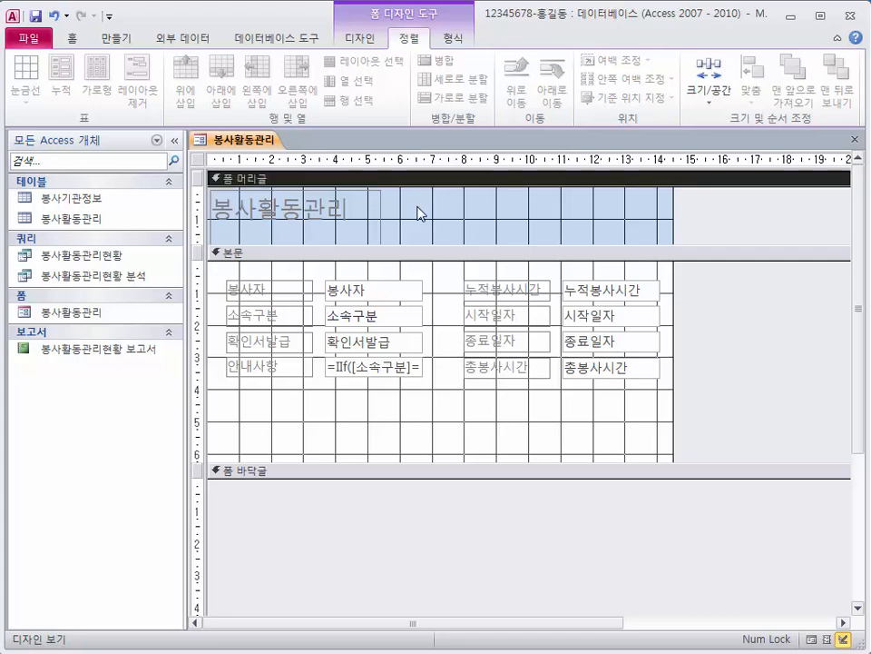
{"action": "right_click", "coordinate": [420, 213]}
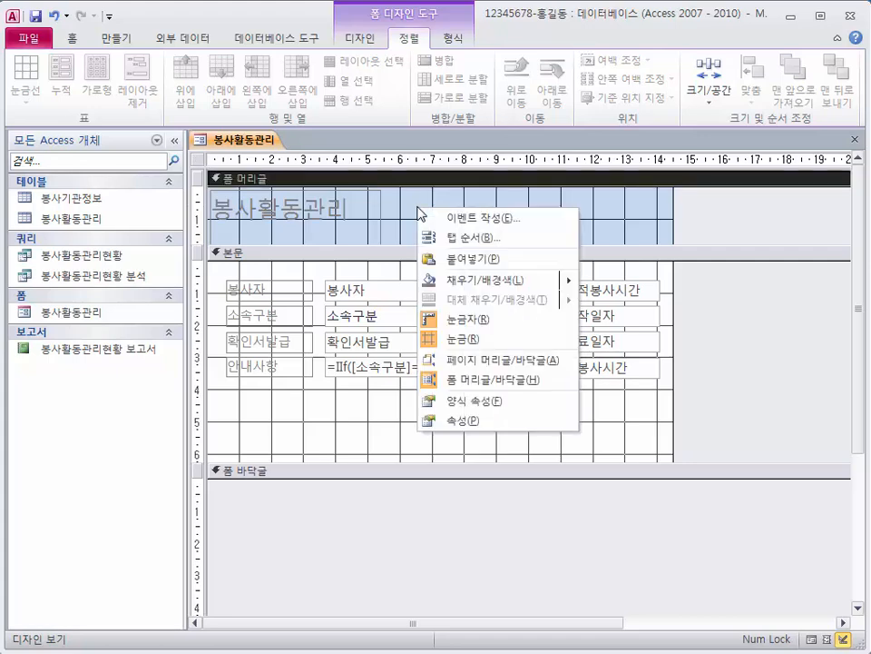
{"action": "left_click", "coordinate": [471, 382]}
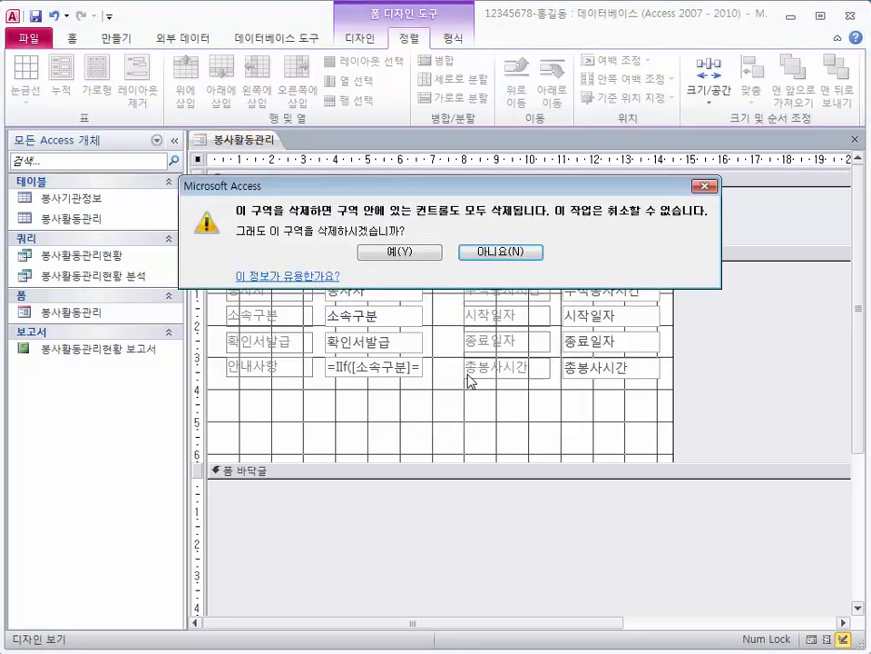
{"action": "left_click", "coordinate": [425, 256]}
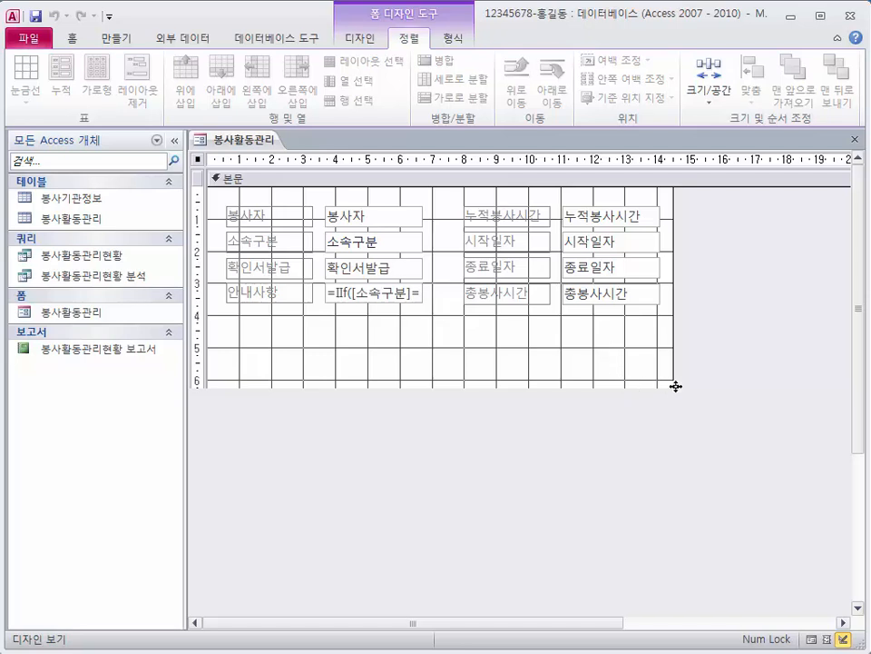
{"action": "left_click_drag", "start_coordinate": [670, 374], "coordinate": [666, 318]}
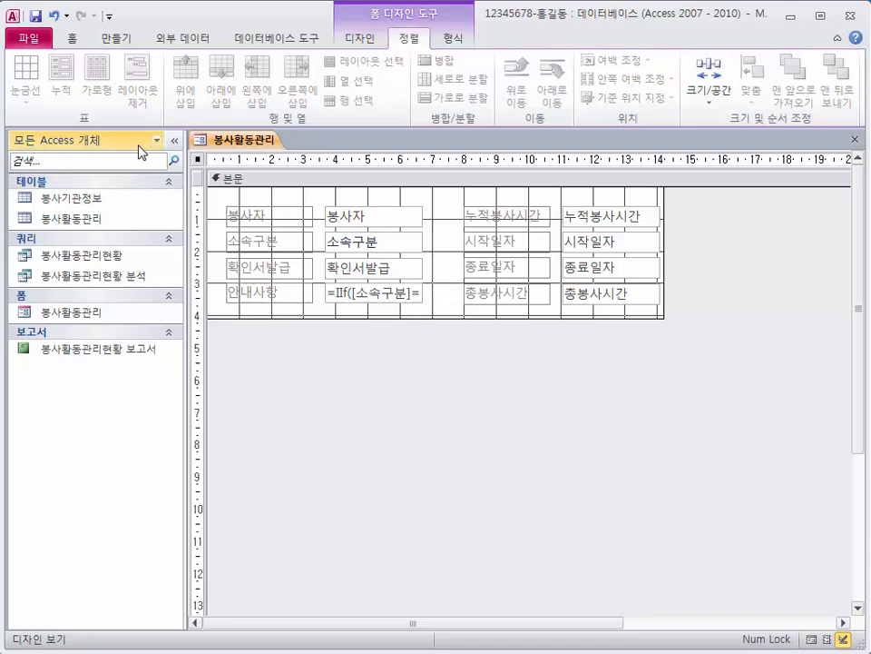
Display the 봉사활동관리 form in Form View, then close it and save the design changes
{"action": "left_click", "coordinate": [80, 42]}
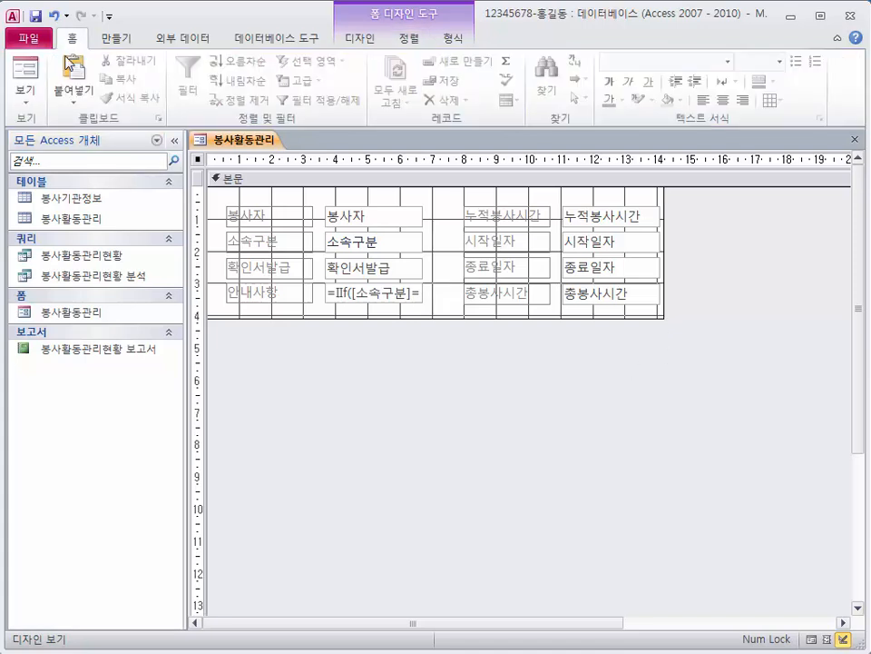
{"action": "left_click", "coordinate": [32, 104]}
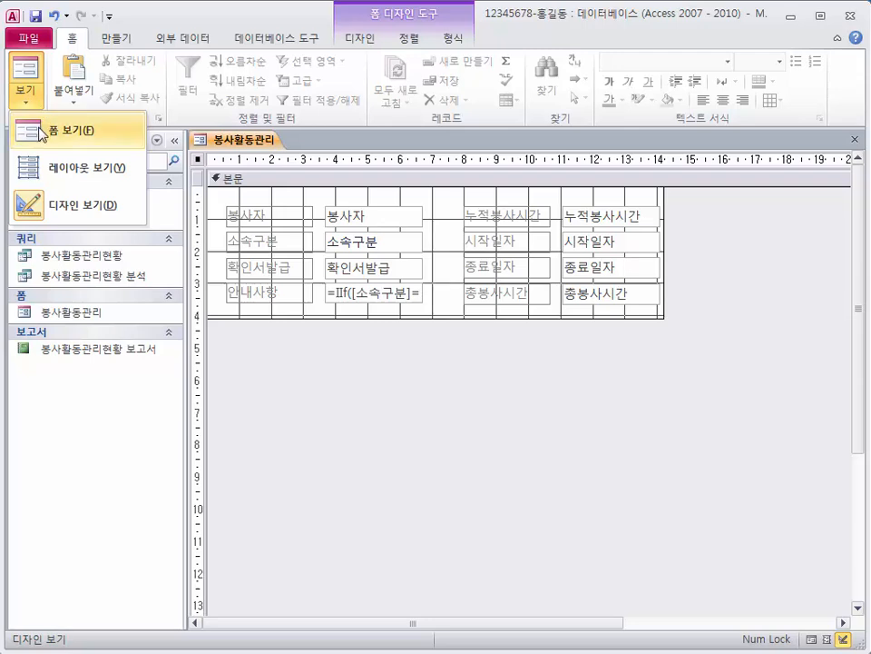
{"action": "left_click", "coordinate": [41, 134]}
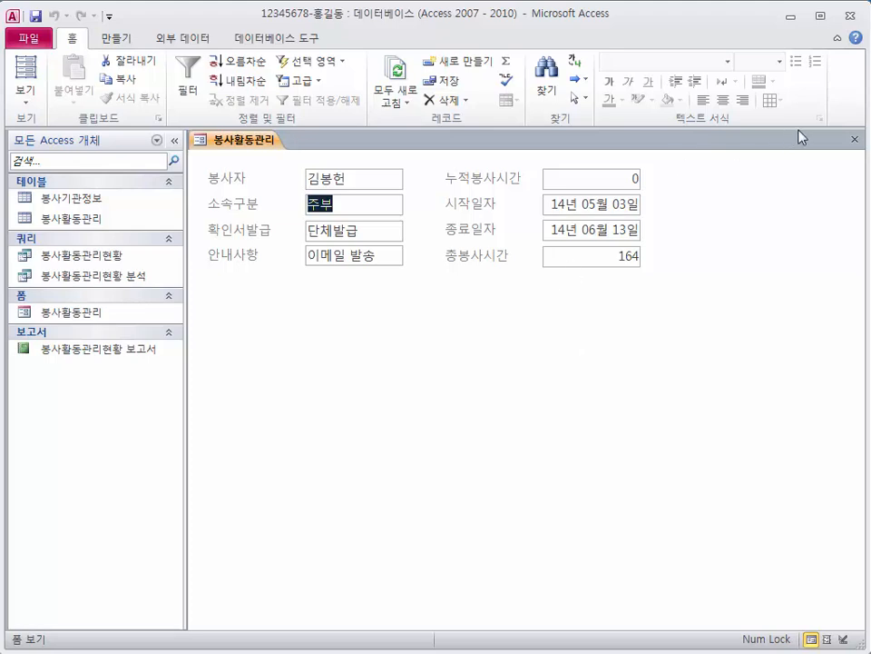
{"action": "left_click", "coordinate": [854, 142]}
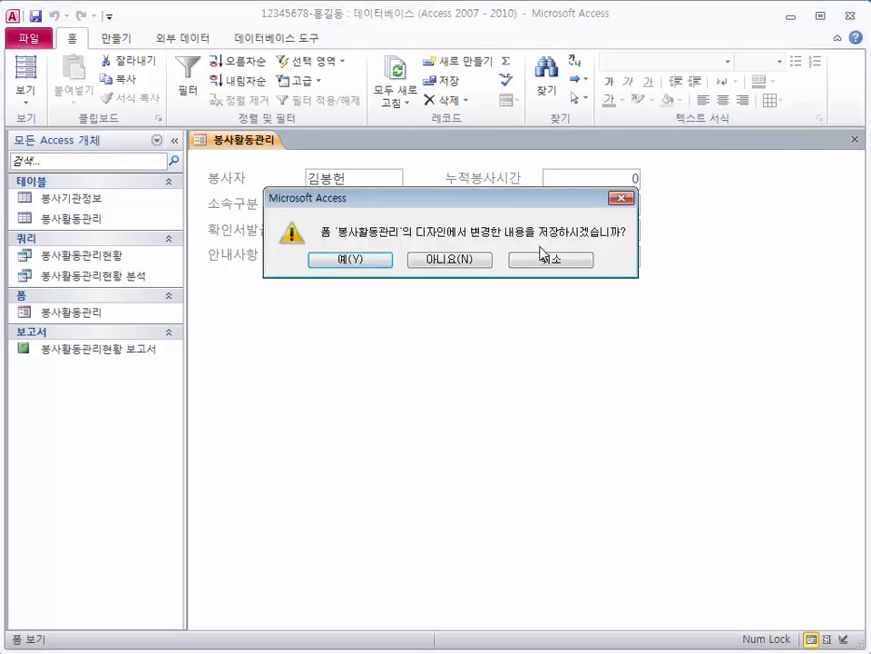
{"action": "left_click", "coordinate": [387, 263]}
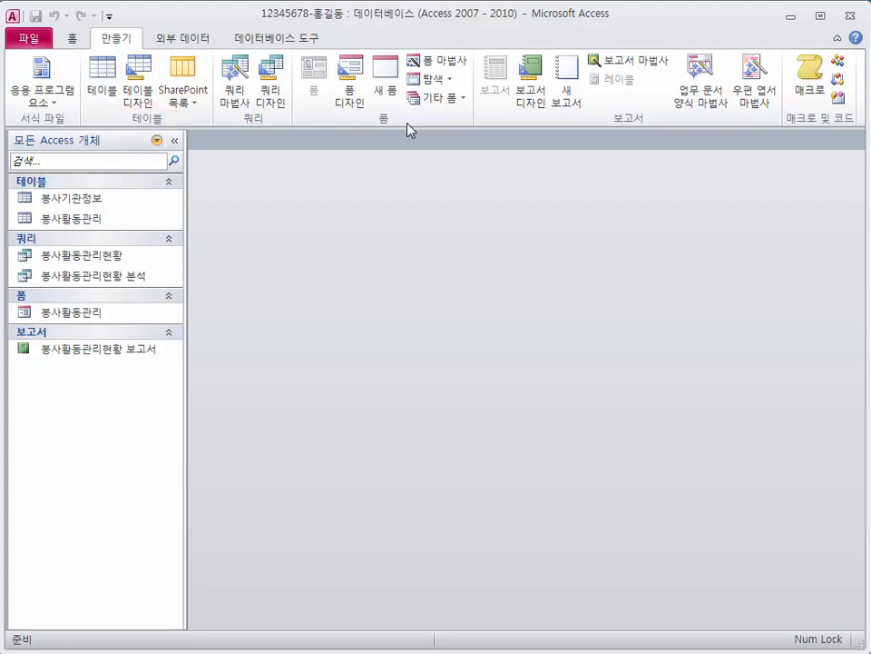
Start a new form with the Form Wizard from the 봉사활동관리현황 query, using only the 기관코드 field in the columnar layout (열 형식)
{"action": "left_click", "coordinate": [424, 64]}
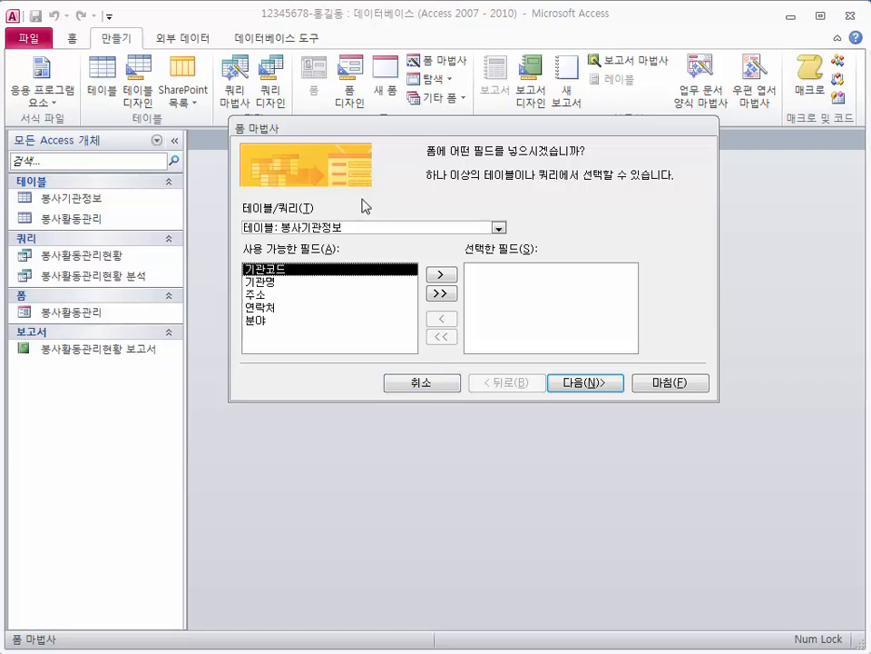
{"action": "left_click", "coordinate": [500, 228]}
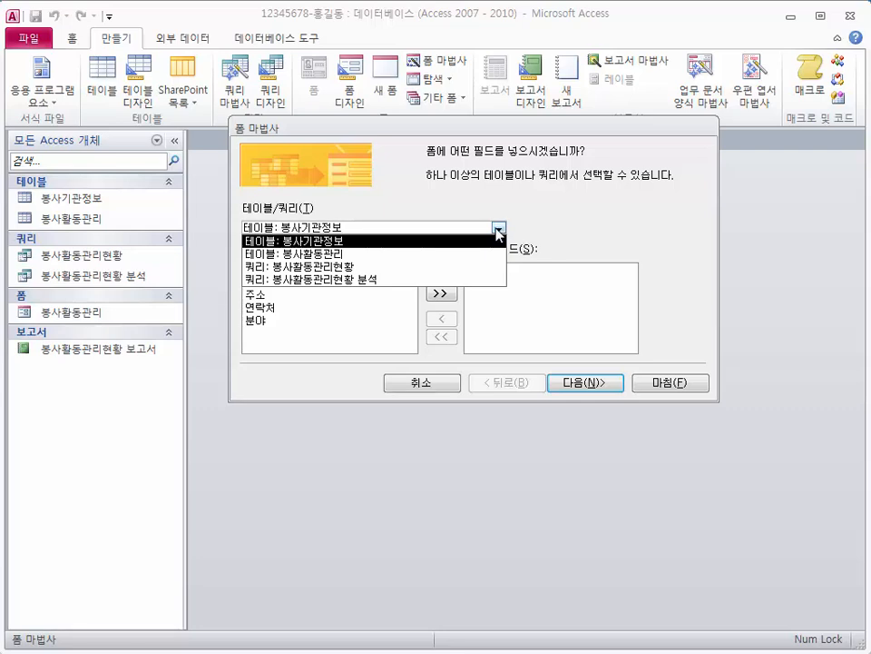
{"action": "left_click", "coordinate": [366, 267]}
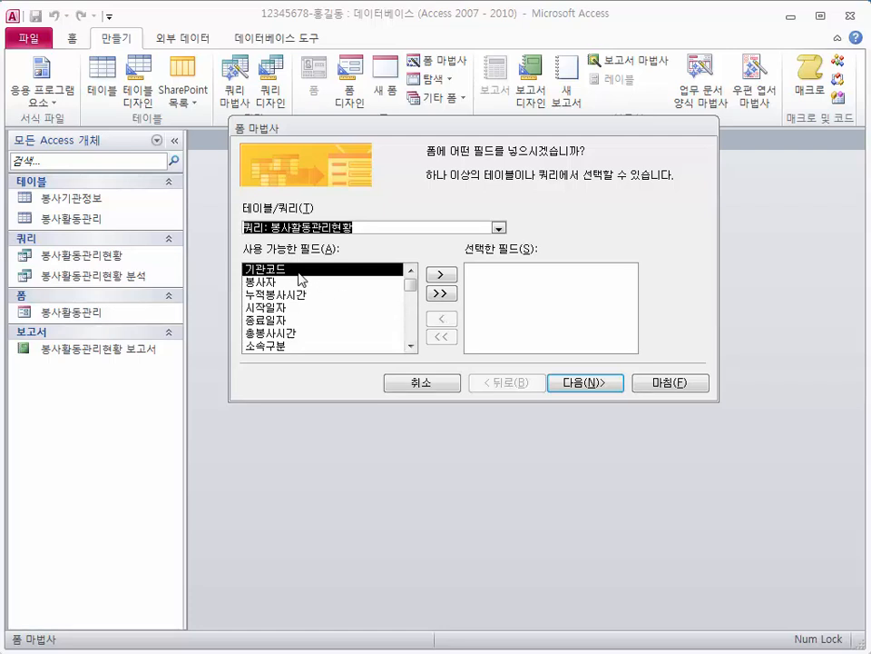
{"action": "left_click", "coordinate": [440, 277]}
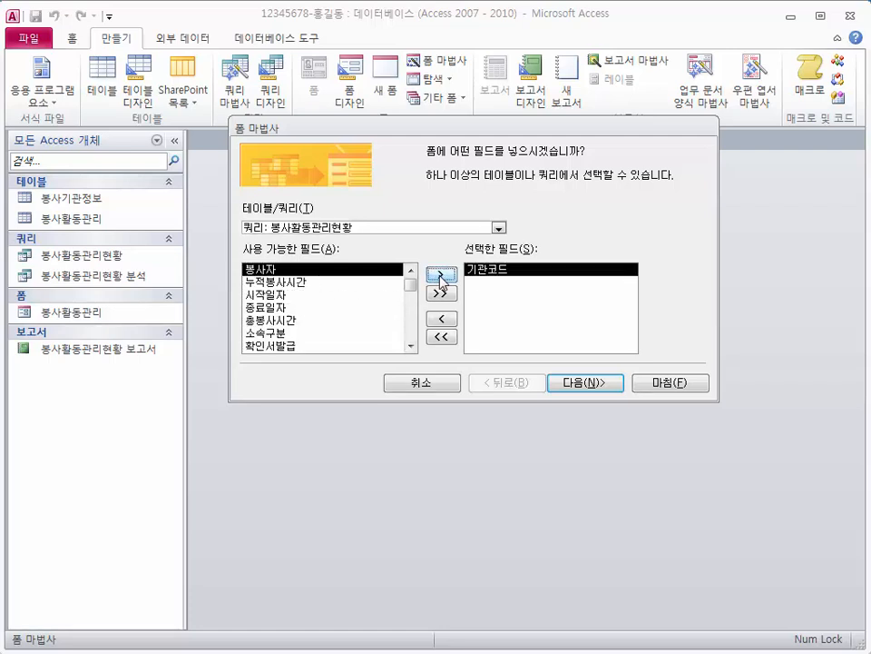
{"action": "left_click", "coordinate": [592, 385]}
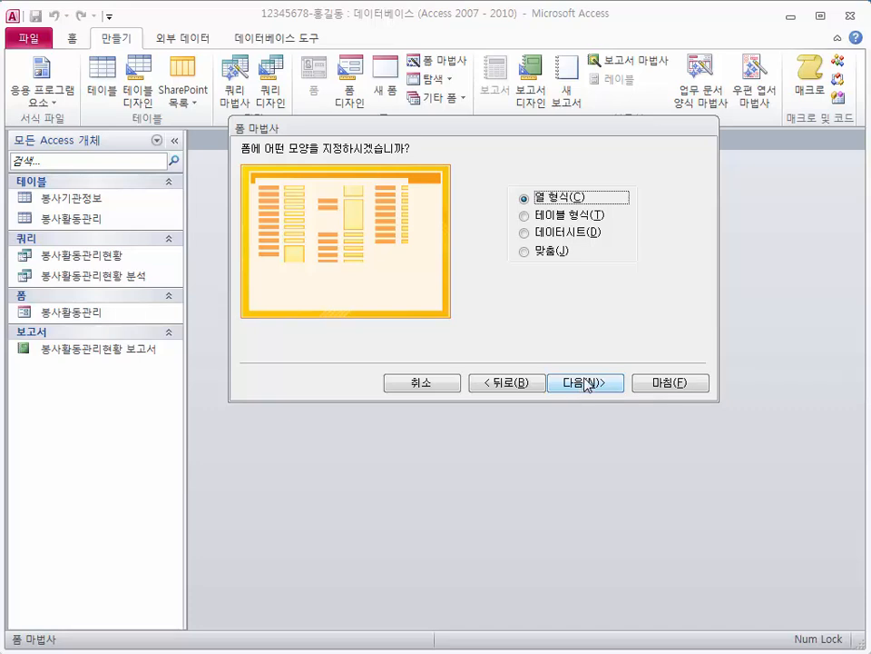
{"action": "left_click", "coordinate": [586, 383]}
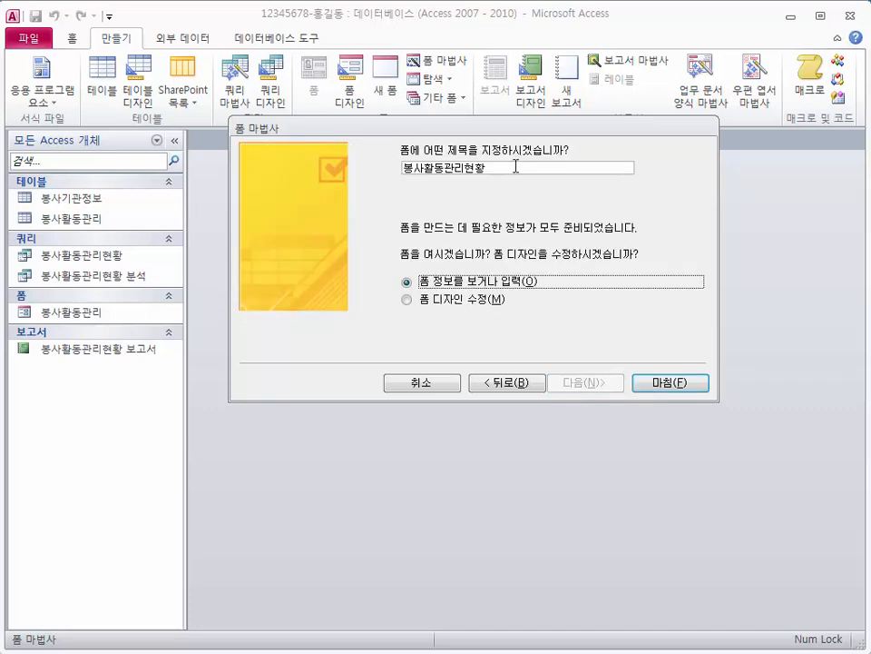
Finish the wizard with the title 봉사활동관리현황 폼, opening it for design changes, and widen the form to about 16 cm
{"action": "left_click", "coordinate": [541, 169]}
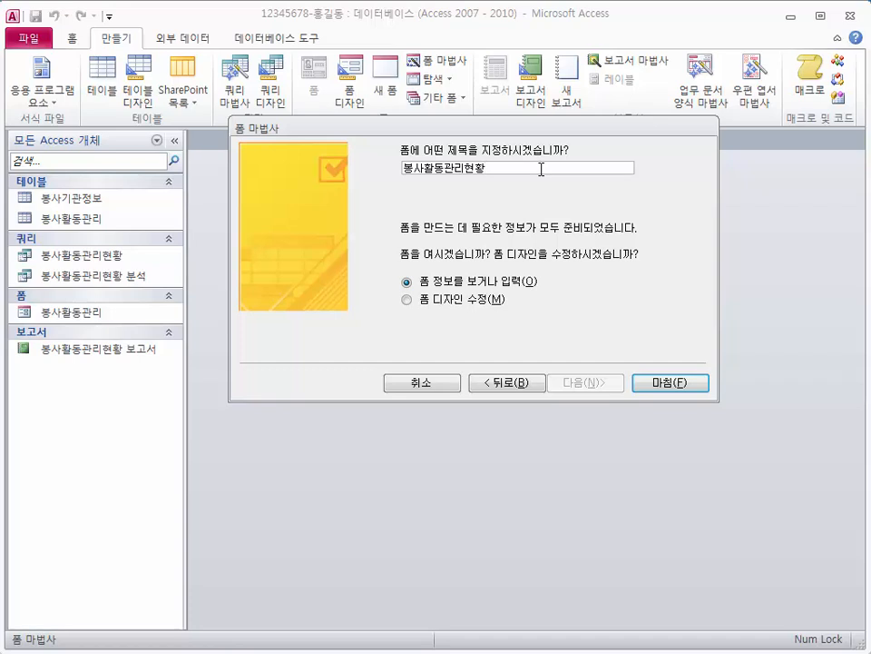
{"action": "type", "text": "폼"}
{"action": "left_click", "coordinate": [463, 301]}
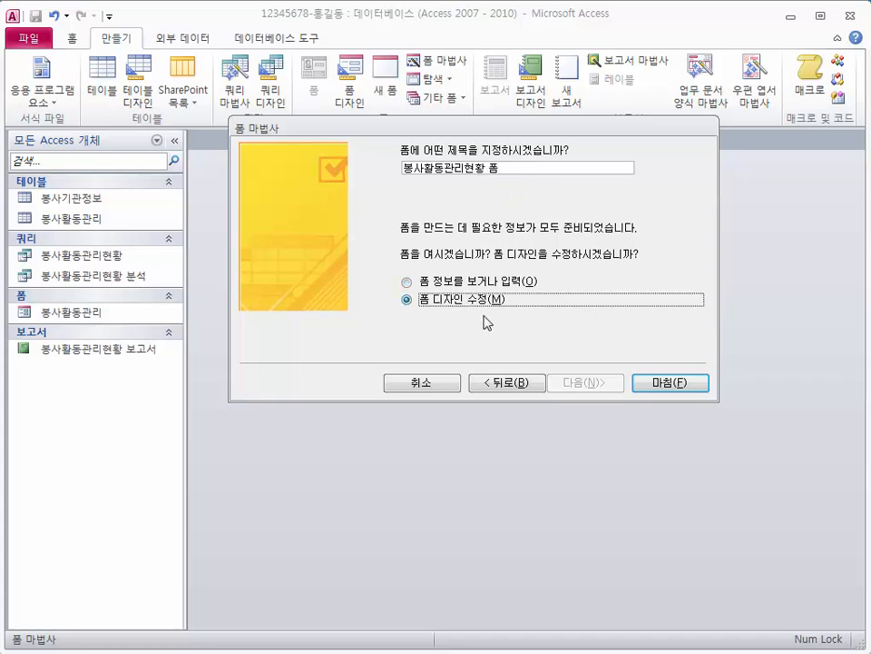
{"action": "left_click", "coordinate": [672, 383]}
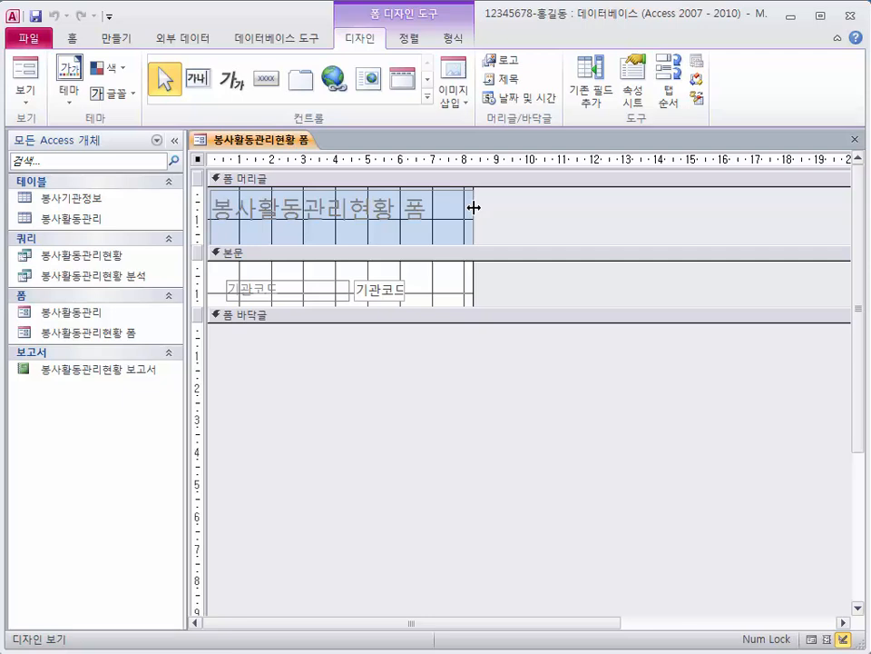
{"action": "left_click_drag", "start_coordinate": [473, 208], "coordinate": [723, 201]}
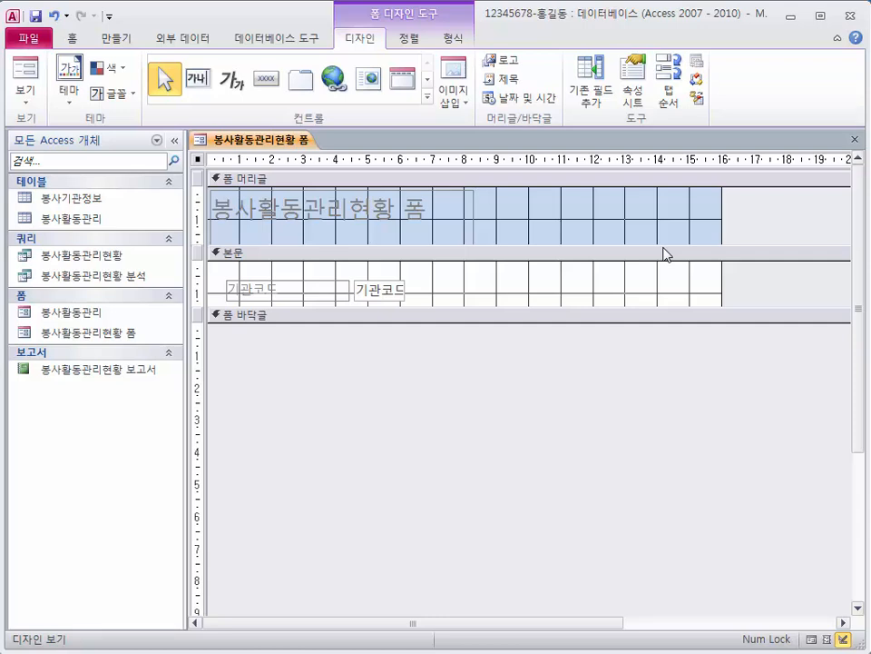
Format the form header's title label with the 굴림 font, size 22 and centred text alignment (가운데)
{"action": "left_click", "coordinate": [437, 199]}
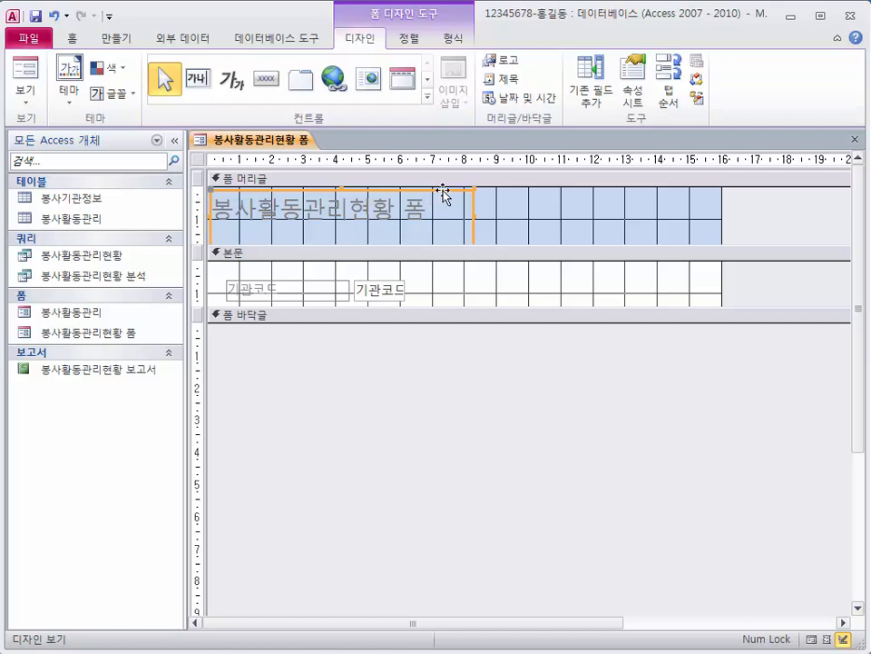
{"action": "double_click", "coordinate": [446, 192]}
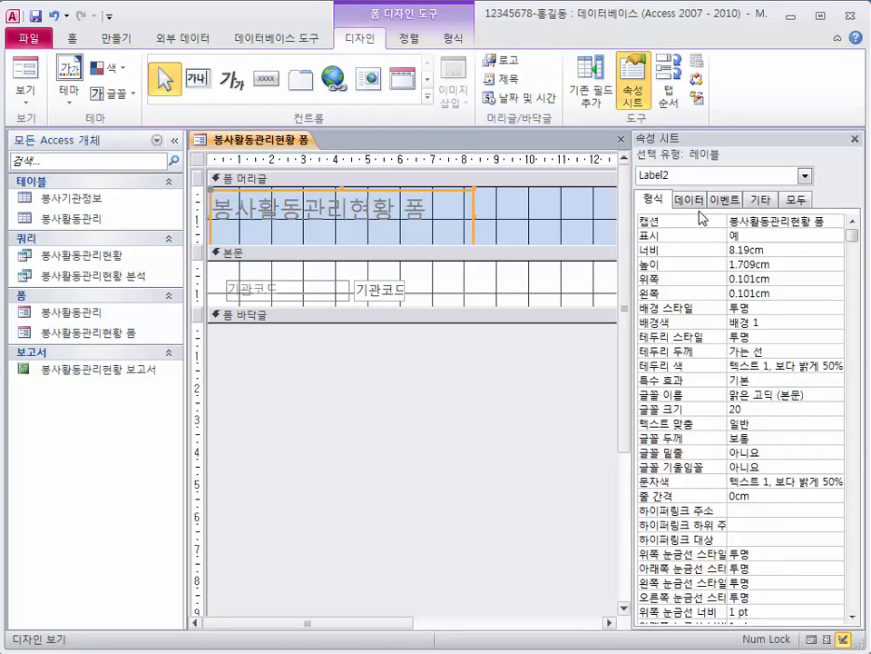
{"action": "left_click", "coordinate": [824, 395]}
{"action": "left_click", "coordinate": [717, 394]}
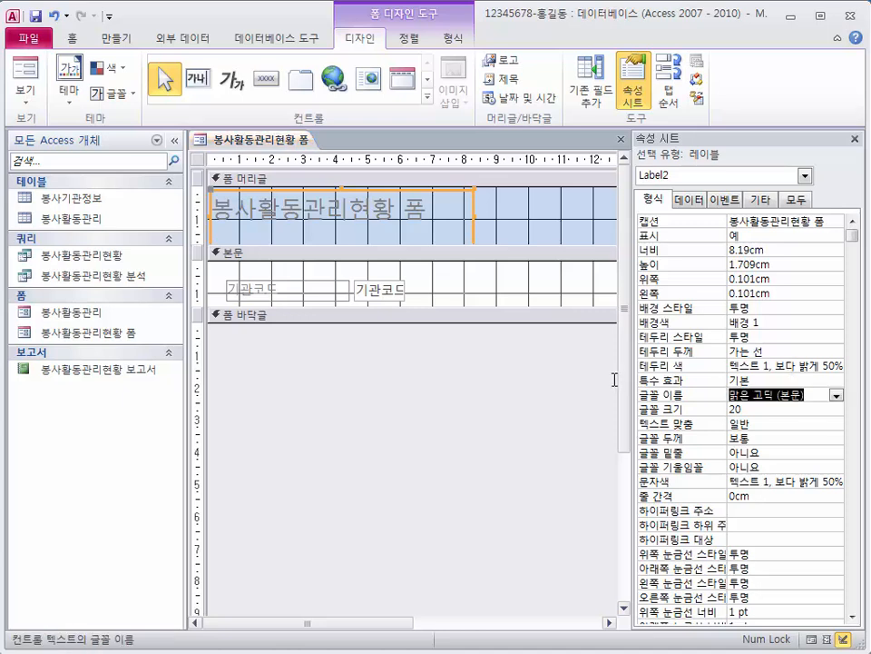
{"action": "type", "text": "굴림"}
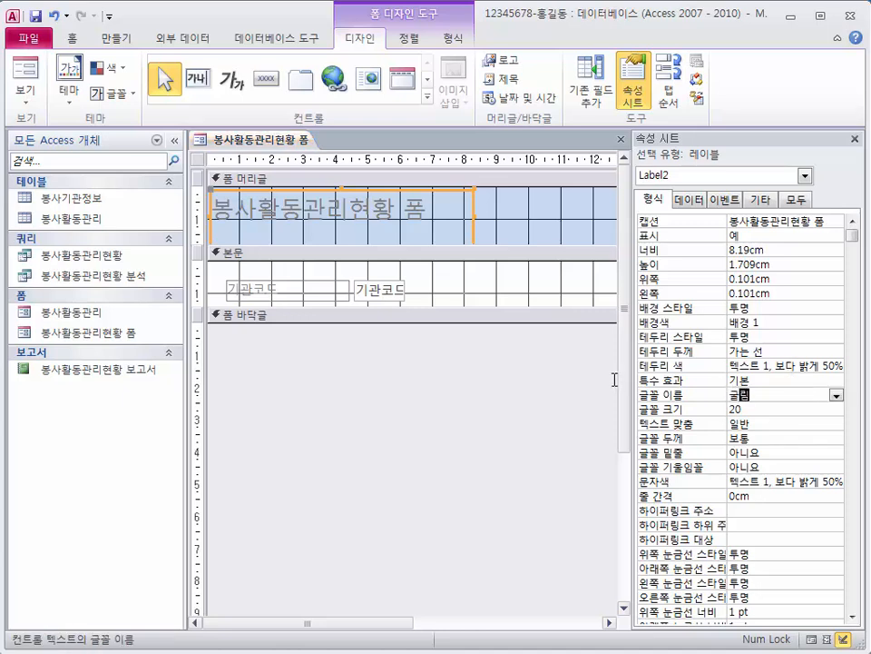
{"action": "key", "text": "Return"}
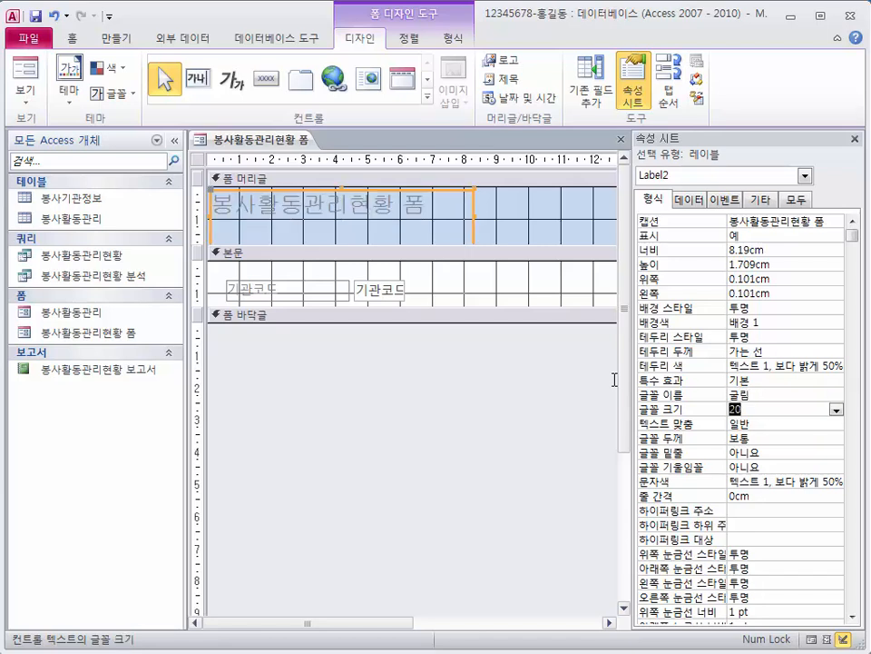
{"action": "type", "text": "22"}
{"action": "key", "text": "Return"}
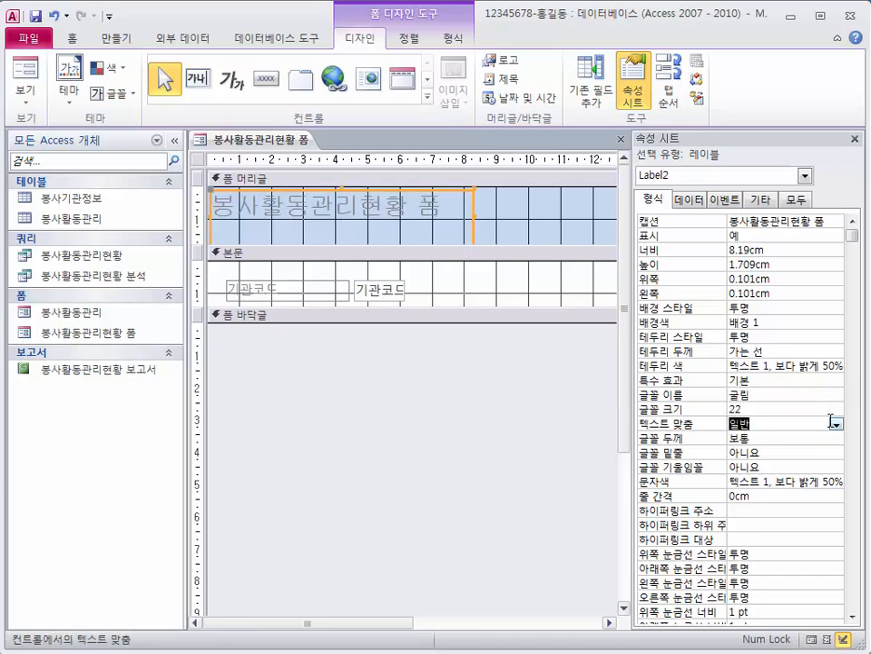
{"action": "left_click", "coordinate": [836, 423]}
{"action": "left_click", "coordinate": [763, 461]}
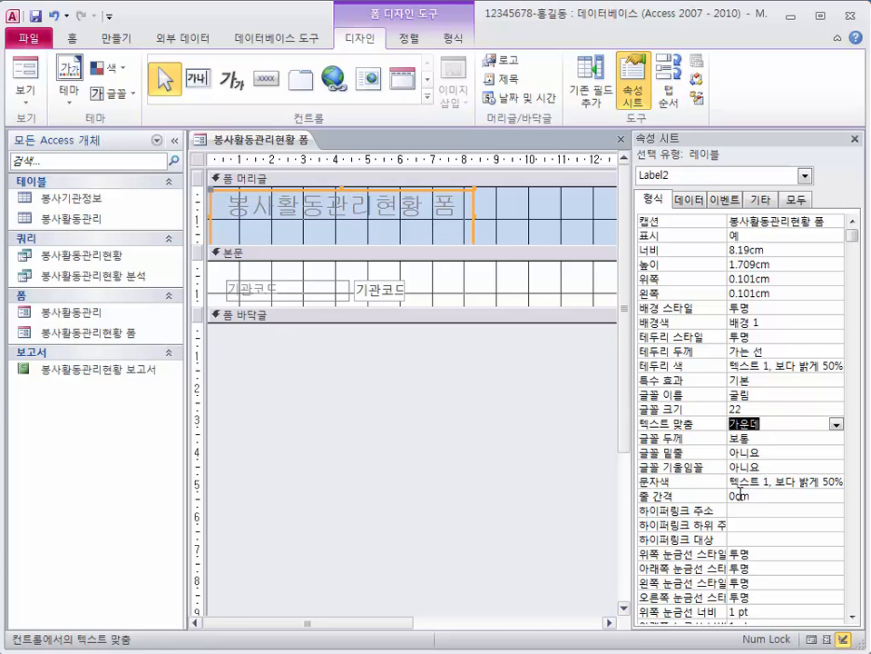
Apply the shadow special effect (그림자) to the form header's title label and close its properties
{"action": "left_click", "coordinate": [836, 381]}
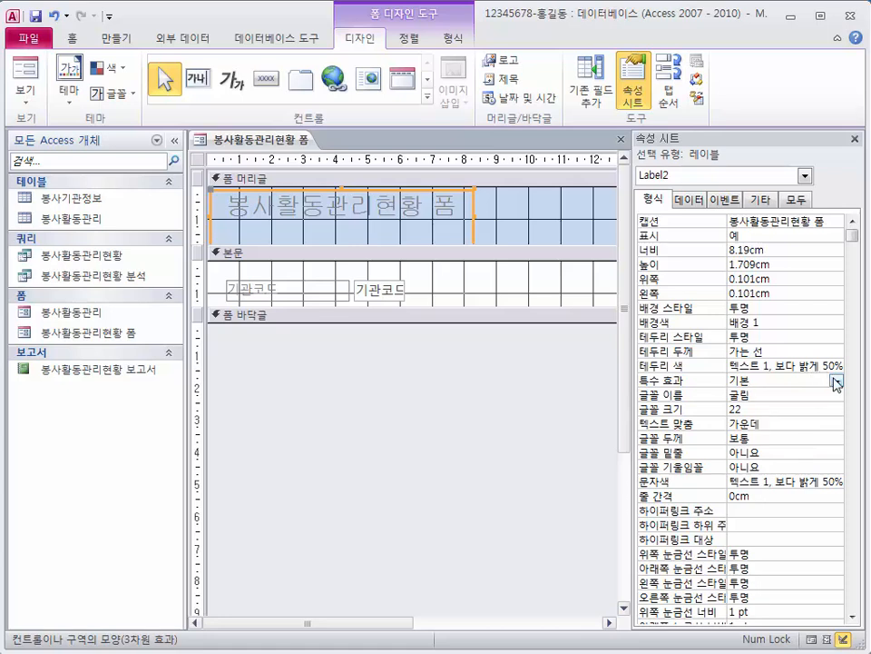
{"action": "left_click", "coordinate": [836, 383]}
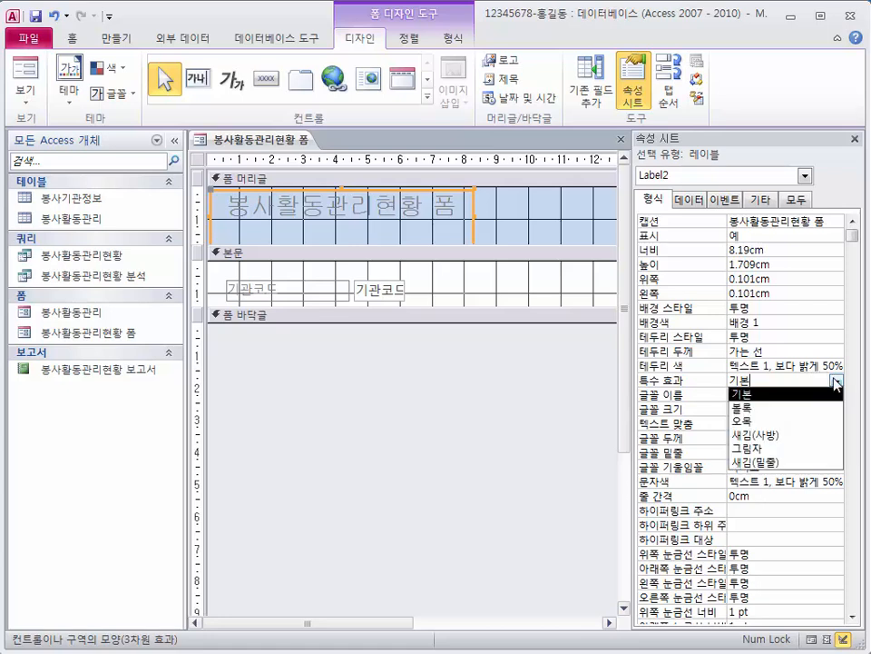
{"action": "left_click", "coordinate": [815, 448]}
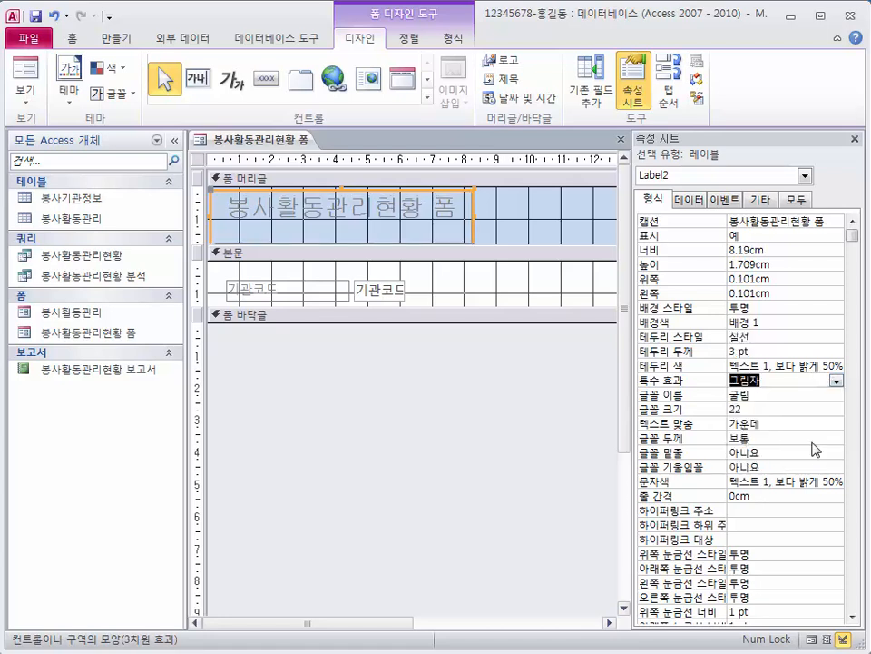
{"action": "left_click", "coordinate": [801, 382]}
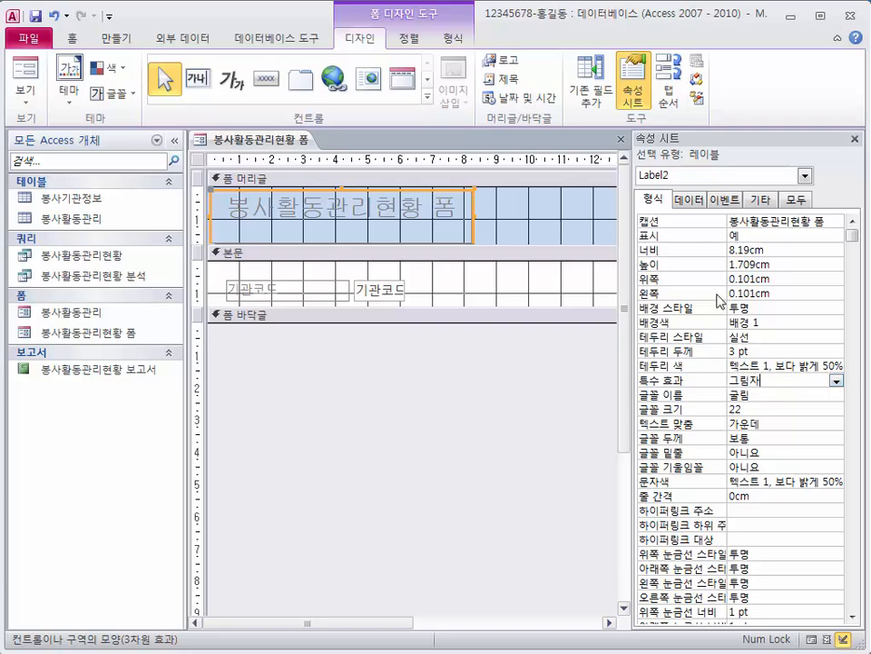
{"action": "left_click", "coordinate": [522, 226]}
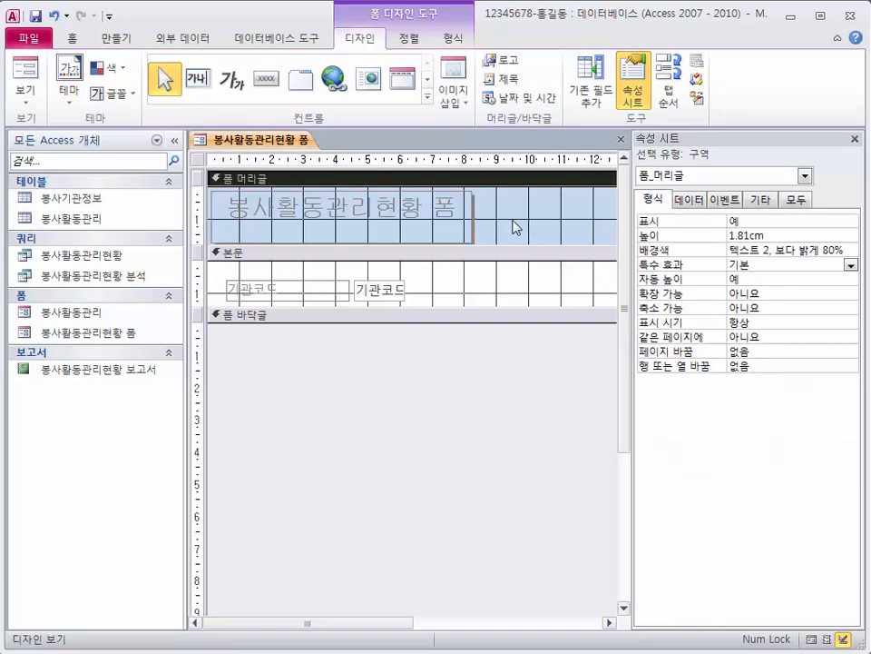
{"action": "left_click", "coordinate": [854, 139]}
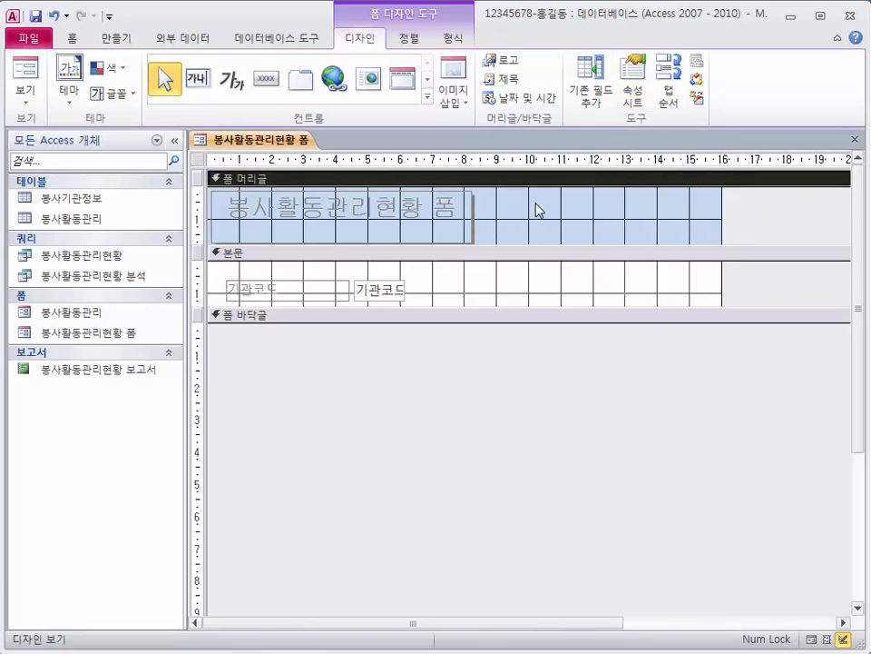
Enlarge the form header to about 3 cm high, shorten the title label and move it toward the form's centre
{"action": "left_click", "coordinate": [471, 216]}
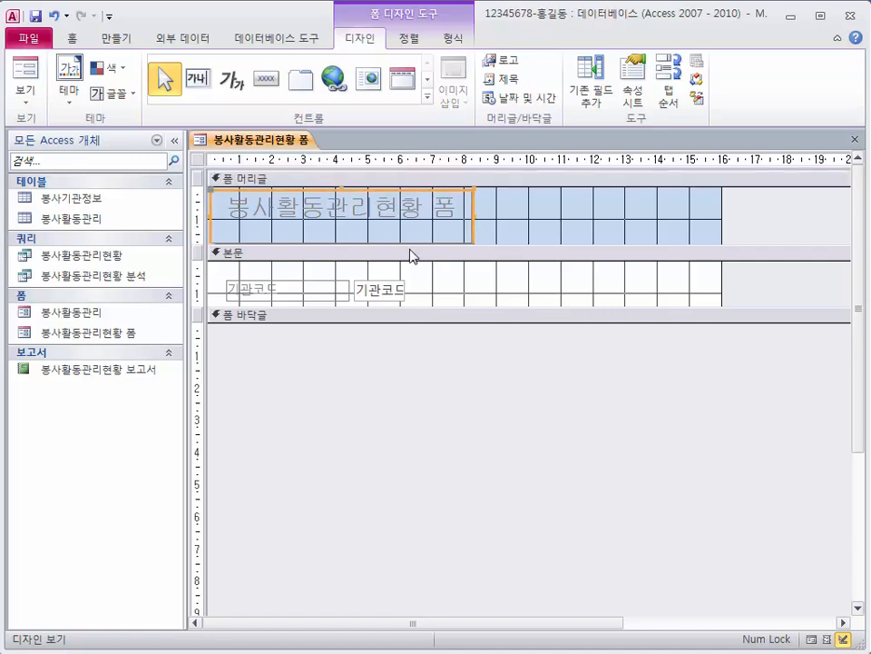
{"action": "left_click_drag", "start_coordinate": [412, 245], "coordinate": [401, 290]}
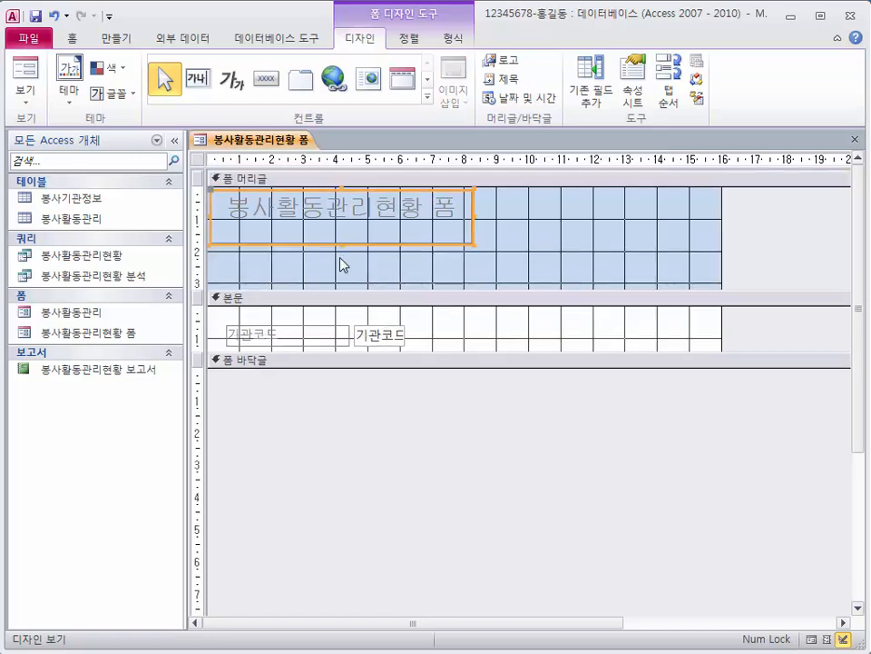
{"action": "left_click_drag", "start_coordinate": [340, 243], "coordinate": [349, 225]}
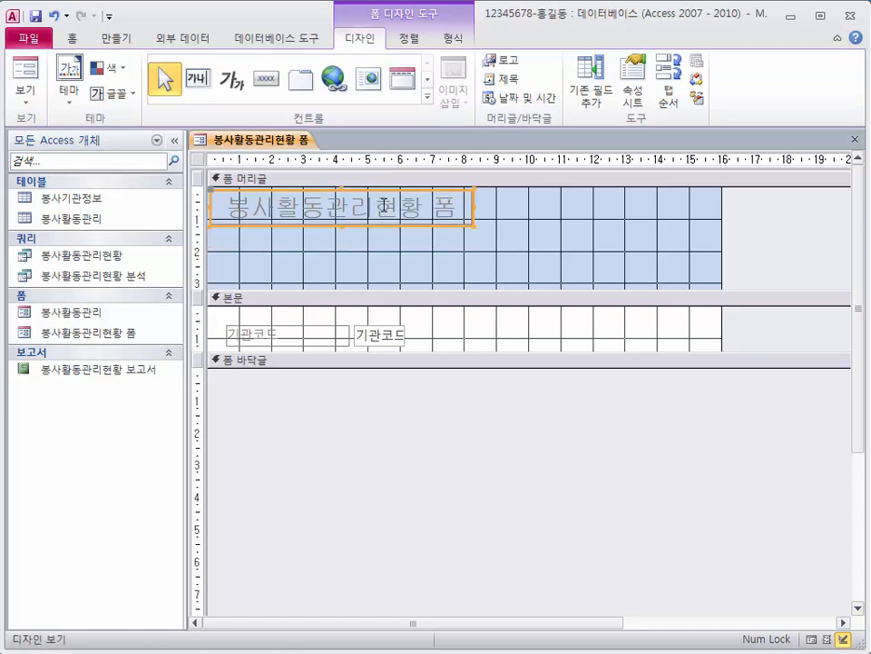
{"action": "left_click", "coordinate": [471, 215]}
{"action": "left_click", "coordinate": [469, 200]}
{"action": "left_click_drag", "start_coordinate": [468, 200], "coordinate": [598, 206]}
{"action": "left_click", "coordinate": [678, 233]}
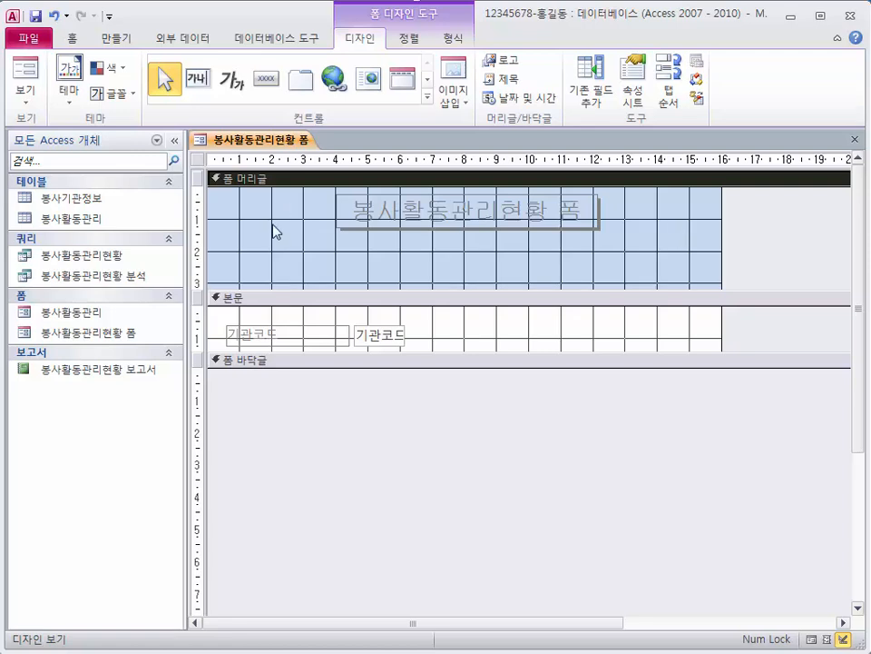
Move the 기관코드 label and text box from 본문 into the form header below the title, and shift their boundary to make the text box wider
{"action": "left_click", "coordinate": [301, 318]}
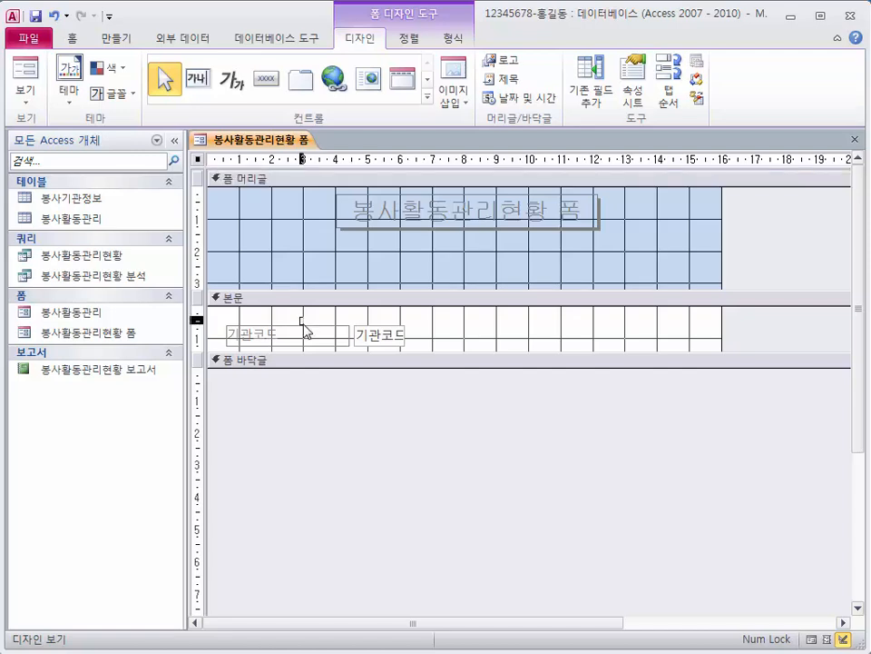
{"action": "left_click_drag", "start_coordinate": [304, 329], "coordinate": [387, 330]}
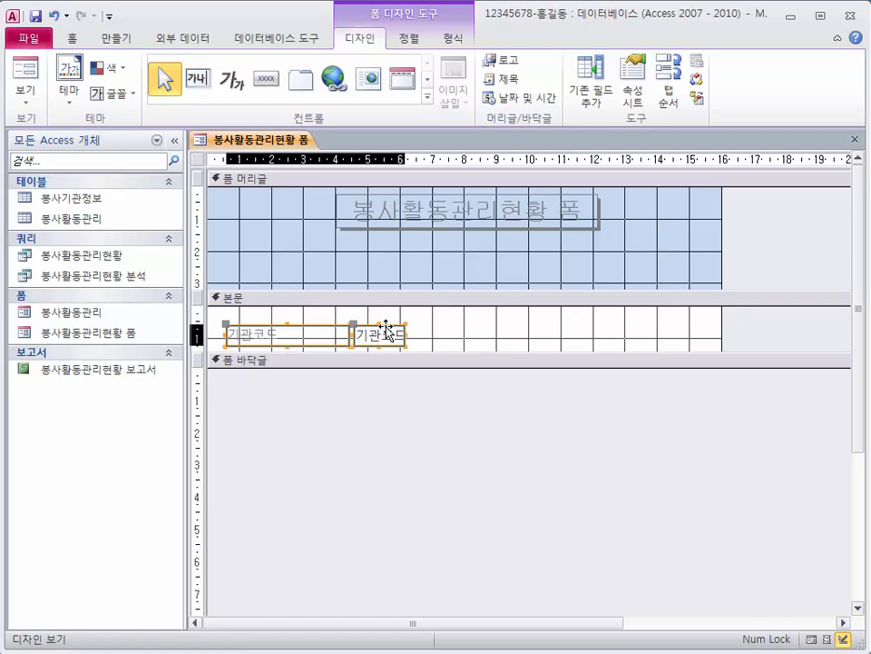
{"action": "left_click_drag", "start_coordinate": [386, 331], "coordinate": [388, 247]}
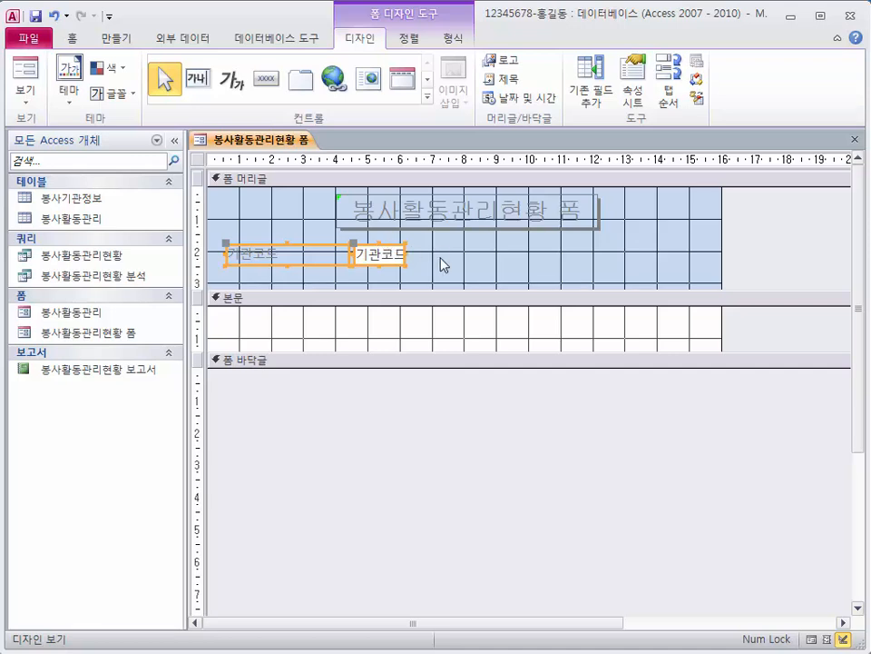
{"action": "left_click", "coordinate": [303, 258]}
{"action": "left_click_drag", "start_coordinate": [348, 254], "coordinate": [315, 254]}
{"action": "left_click", "coordinate": [359, 254]}
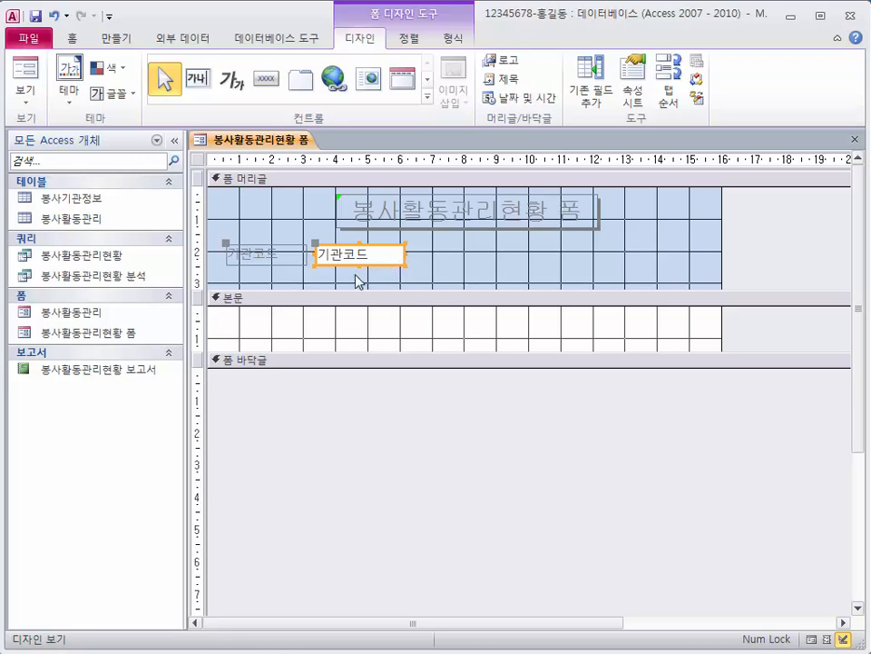
Shift the title label slightly left and down so its left edge lines up with the 기관코드 text box
{"action": "left_click", "coordinate": [382, 231]}
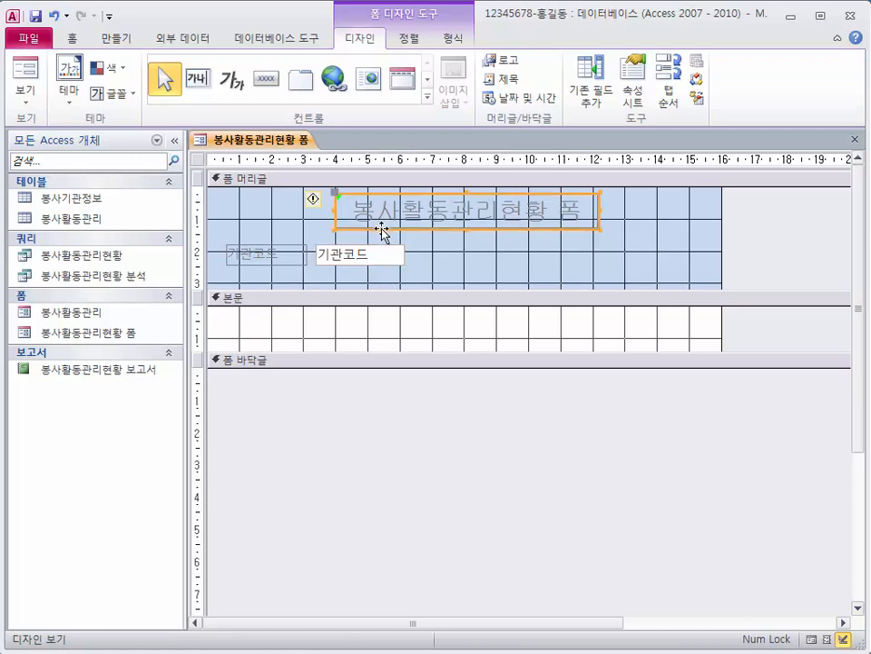
{"action": "left_click_drag", "start_coordinate": [387, 233], "coordinate": [372, 236]}
{"action": "left_click", "coordinate": [429, 270]}
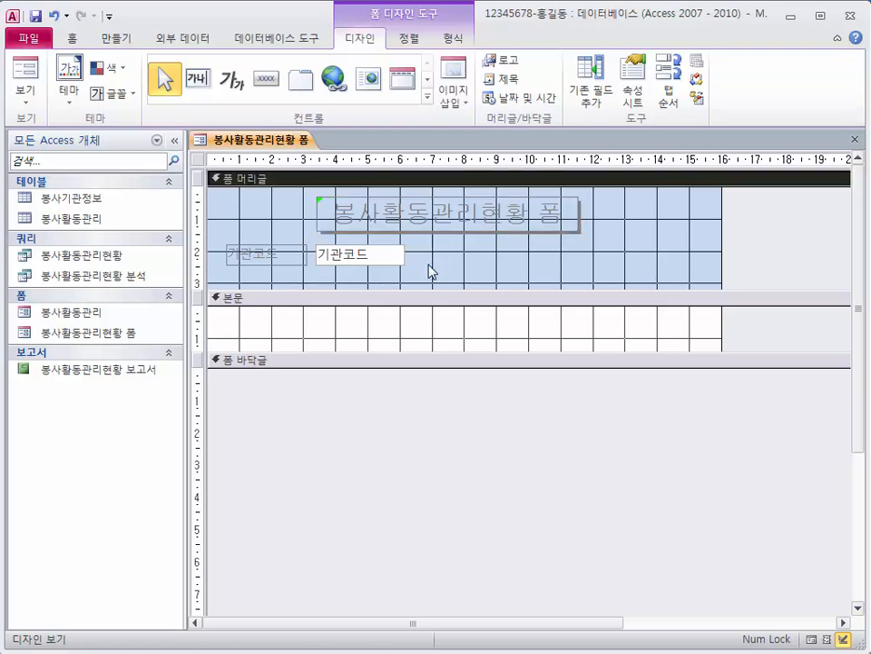
Convert the 기관코드 text box in the form header into a combo box (콤보 상자)
{"action": "left_click", "coordinate": [399, 259]}
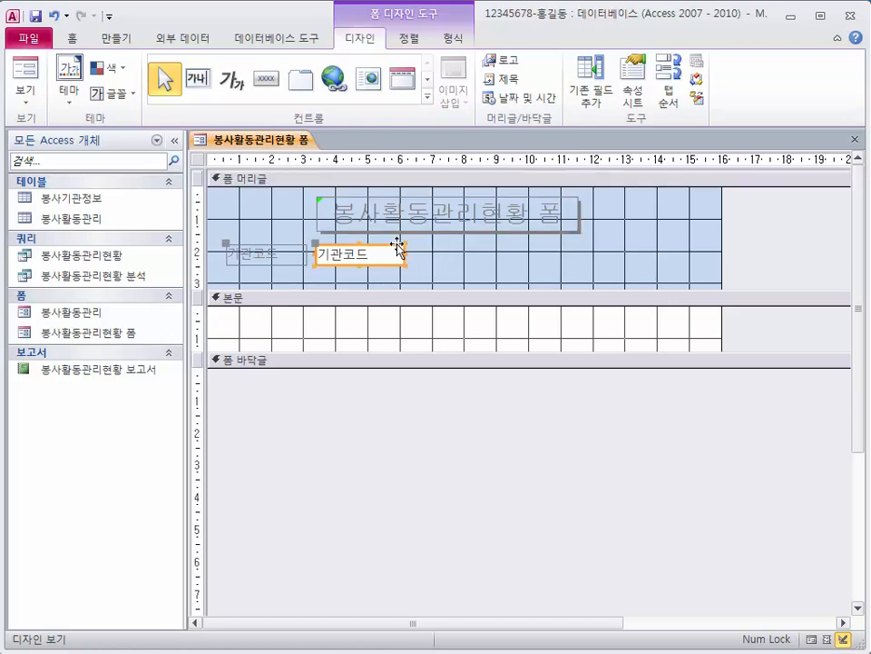
{"action": "right_click", "coordinate": [397, 245]}
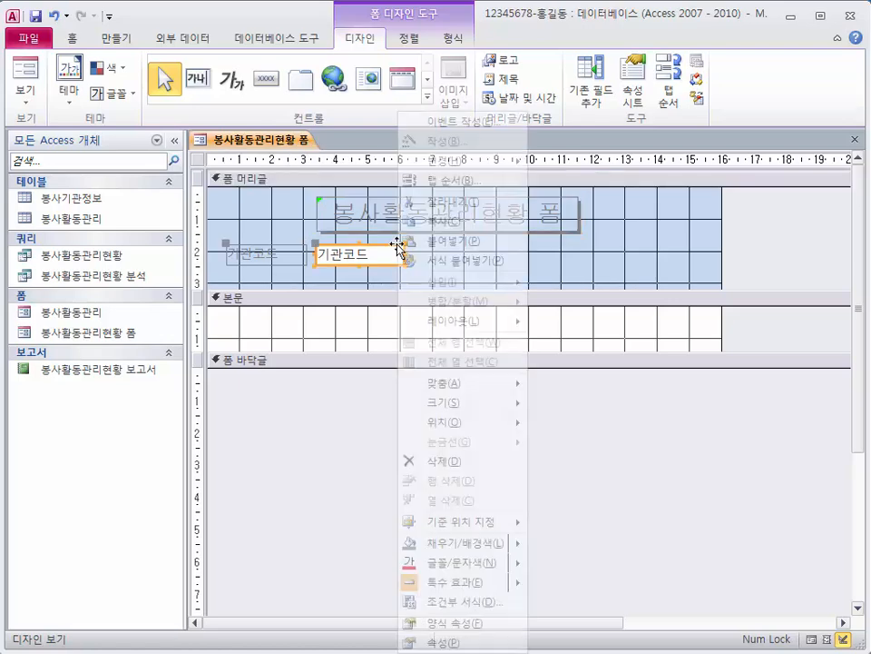
{"action": "mouse_move", "coordinate": [458, 163]}
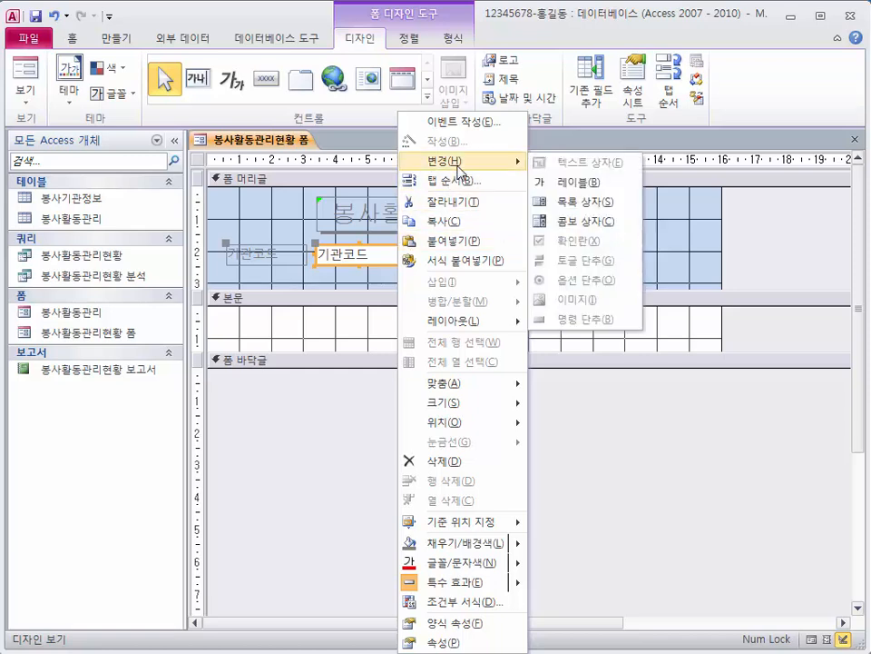
{"action": "left_click", "coordinate": [567, 222]}
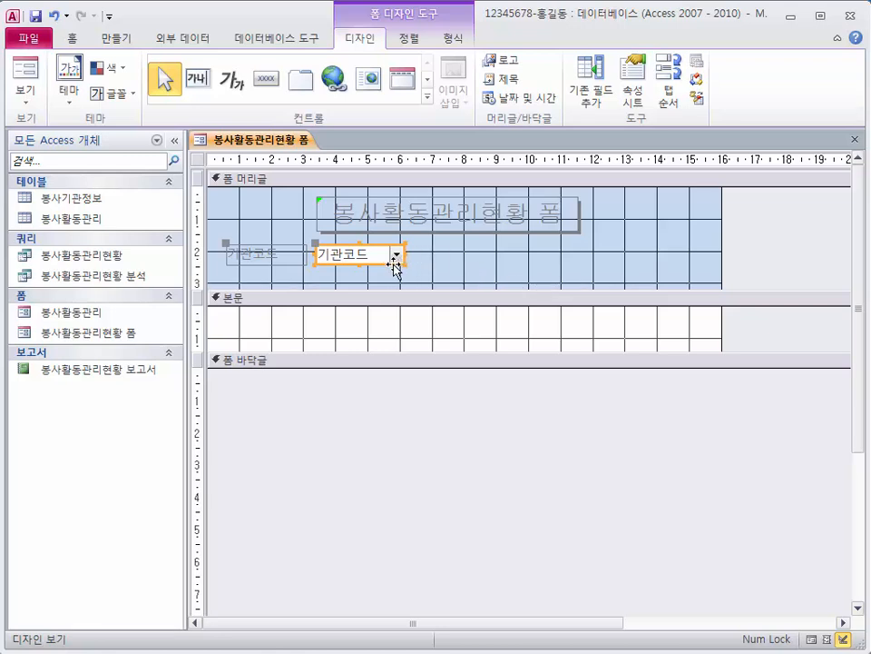
Set the 기관코드 combo box's row source (행 원본) to the 봉사활동관리현황 query and close its properties
{"action": "key", "text": "F4"}
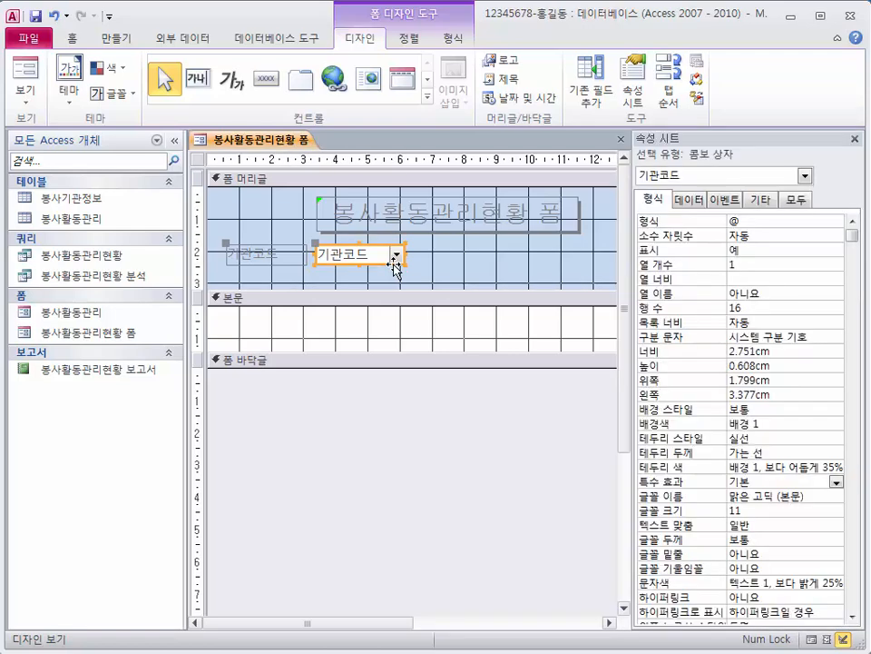
{"action": "left_click", "coordinate": [701, 203]}
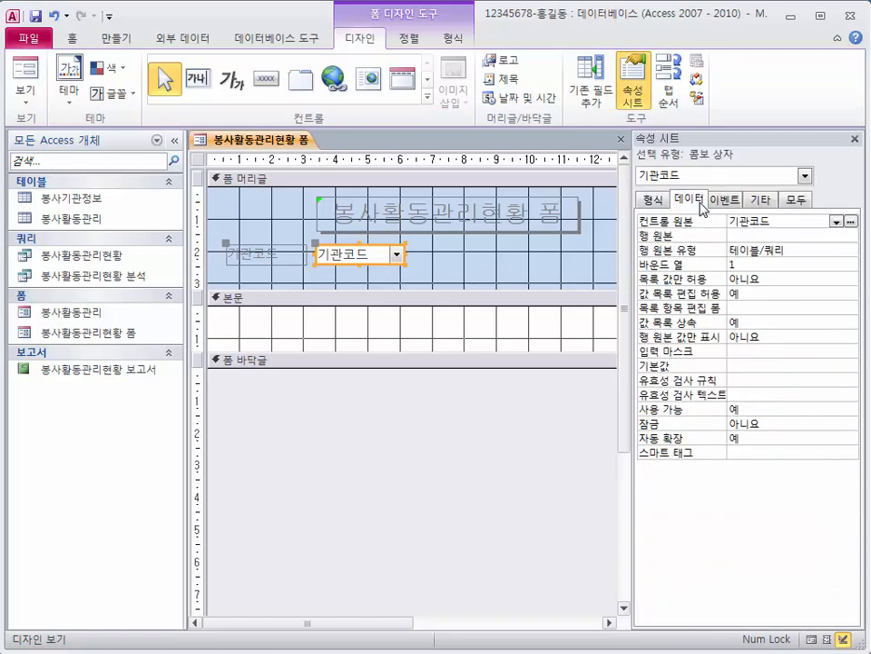
{"action": "left_click", "coordinate": [779, 235]}
{"action": "left_click", "coordinate": [837, 236]}
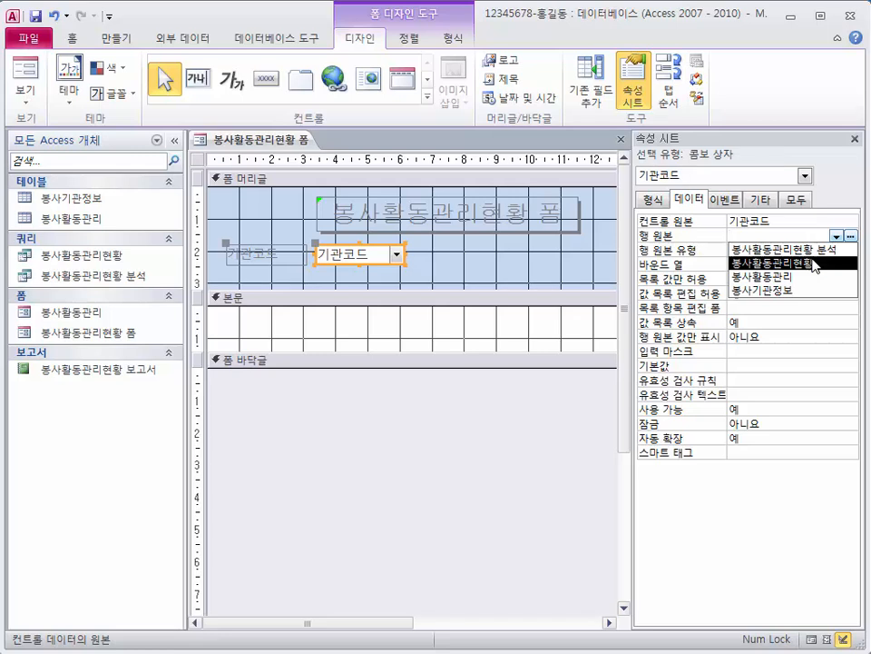
{"action": "left_click", "coordinate": [814, 264]}
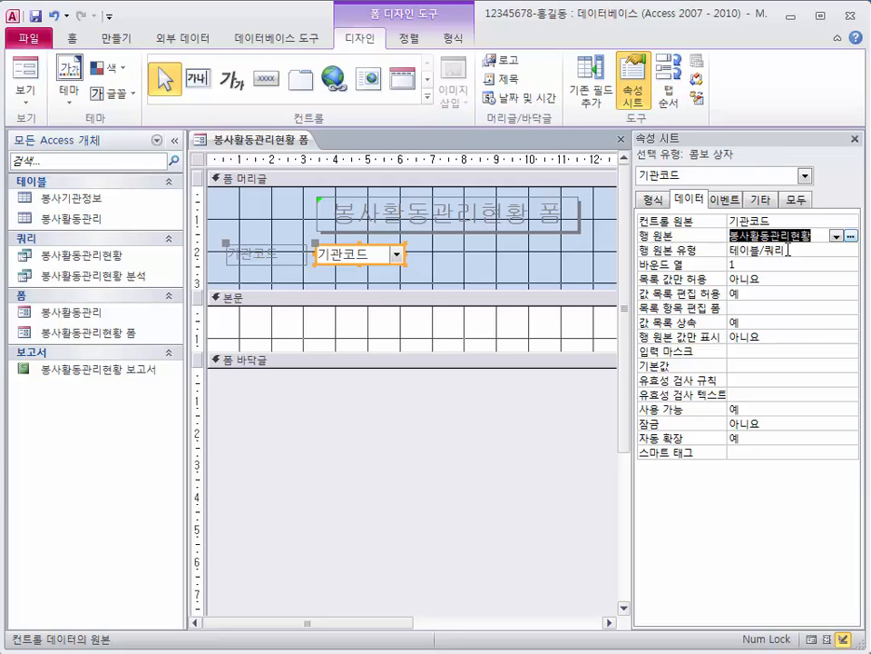
{"action": "left_click", "coordinate": [786, 252]}
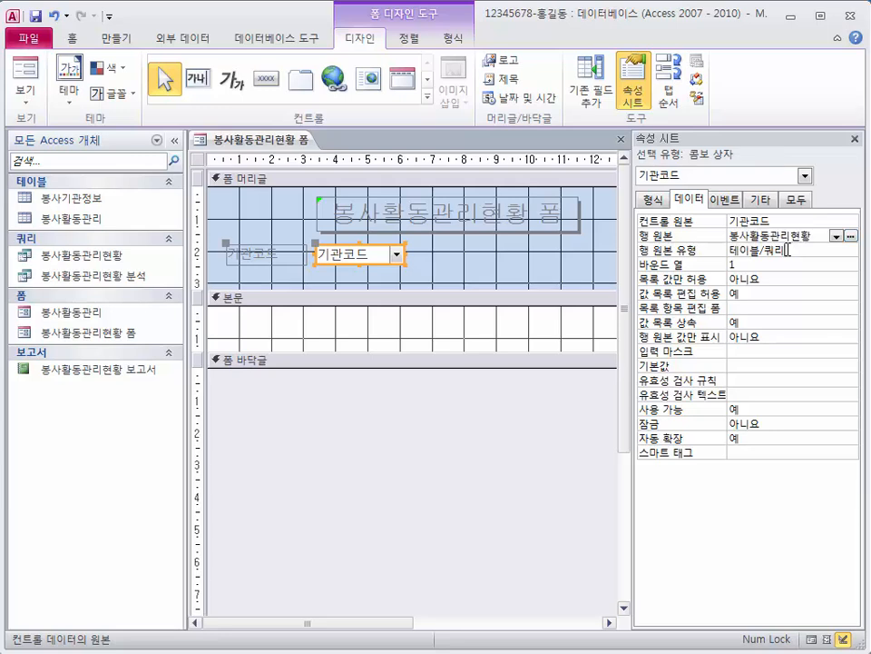
{"action": "left_click", "coordinate": [854, 139]}
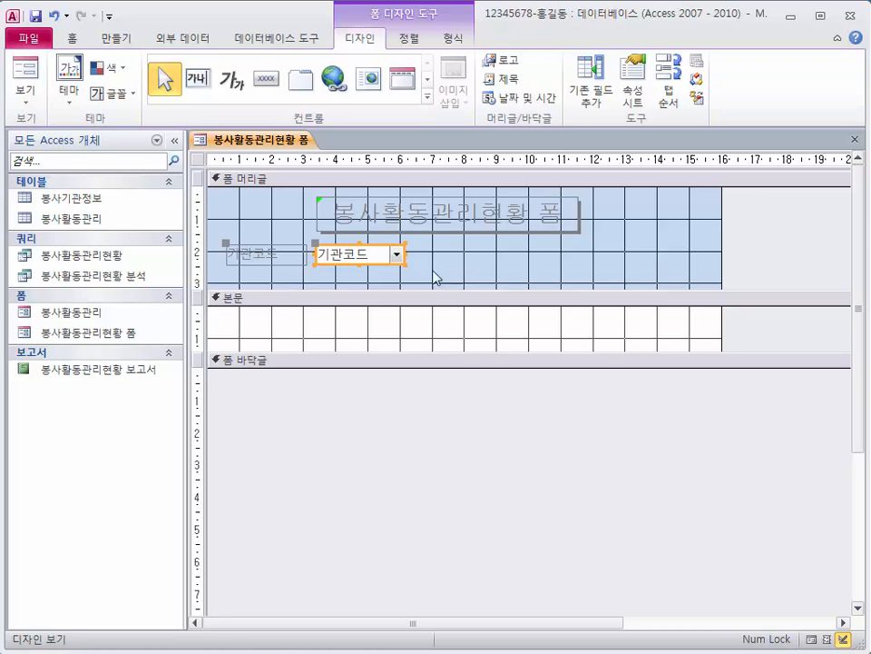
Set the form's record selector (레코드 선택기) property to 아니요 and close the form's properties
{"action": "double_click", "coordinate": [201, 163]}
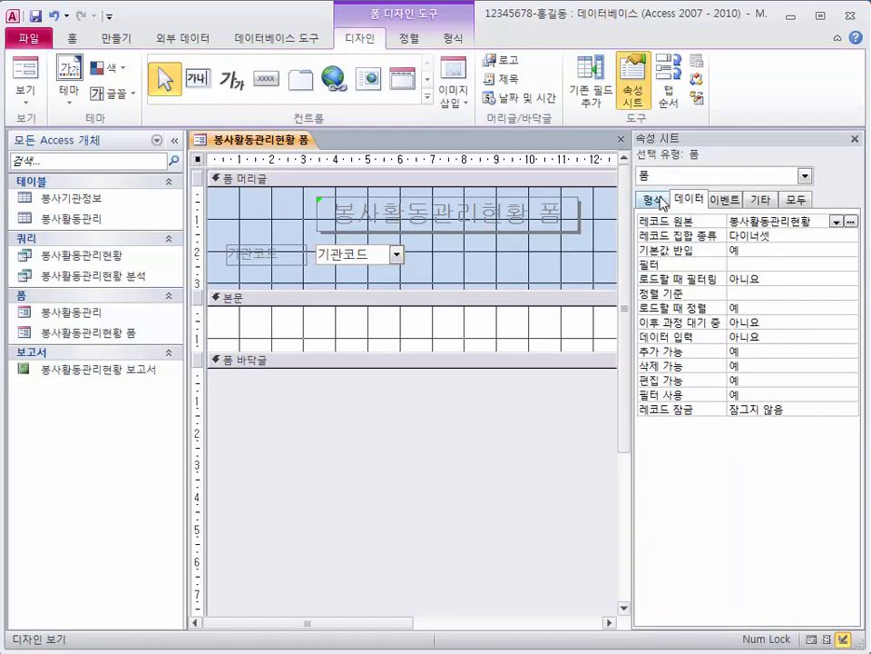
{"action": "left_click", "coordinate": [660, 199]}
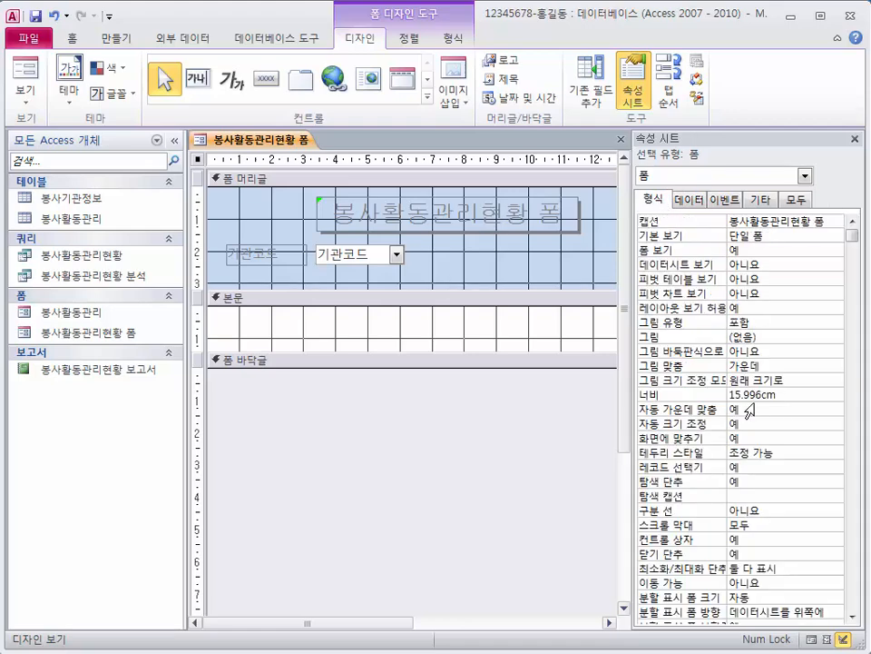
{"action": "left_click", "coordinate": [782, 453]}
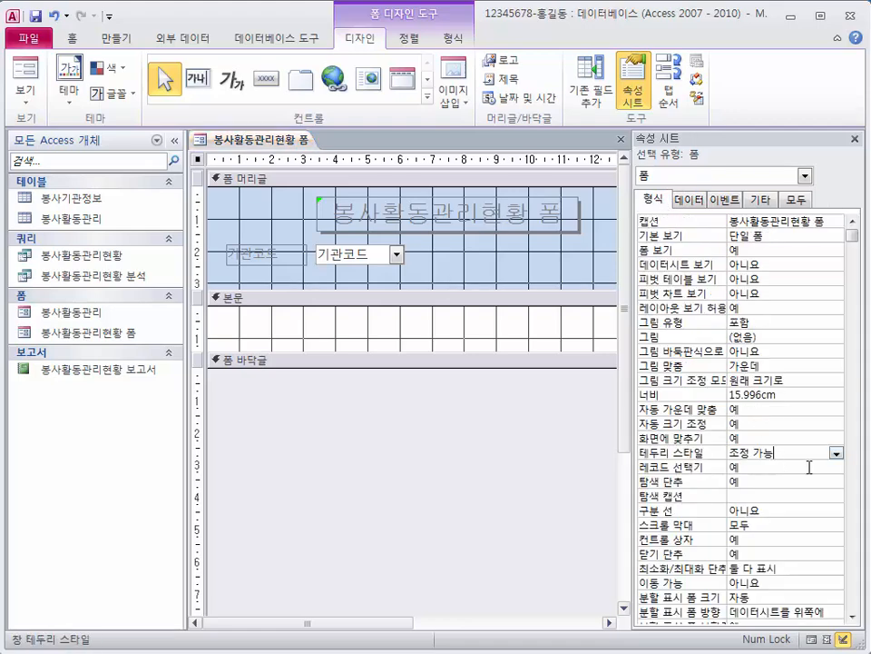
{"action": "left_click", "coordinate": [803, 470]}
{"action": "left_click", "coordinate": [833, 467]}
{"action": "left_click", "coordinate": [817, 495]}
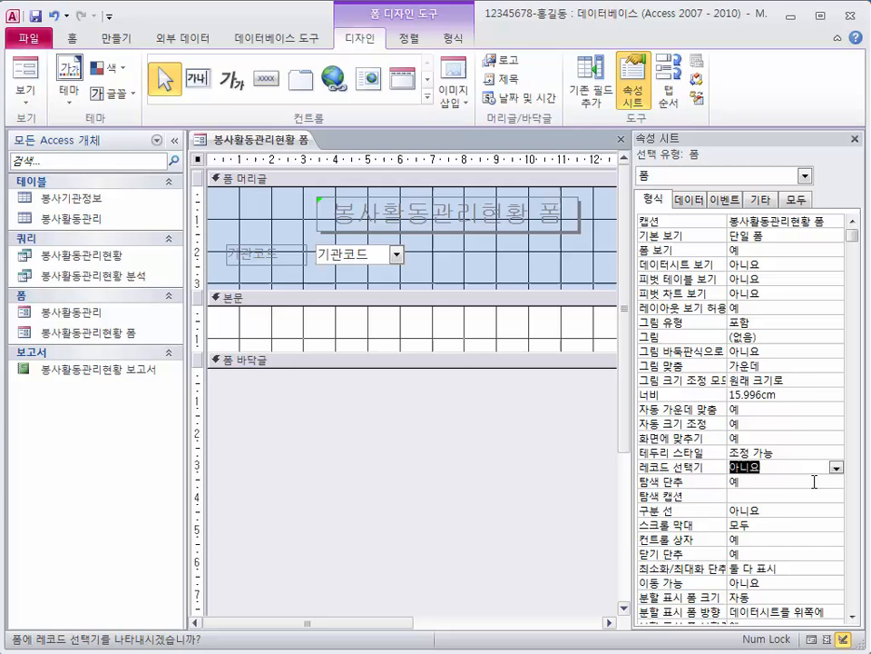
{"action": "left_click", "coordinate": [798, 479]}
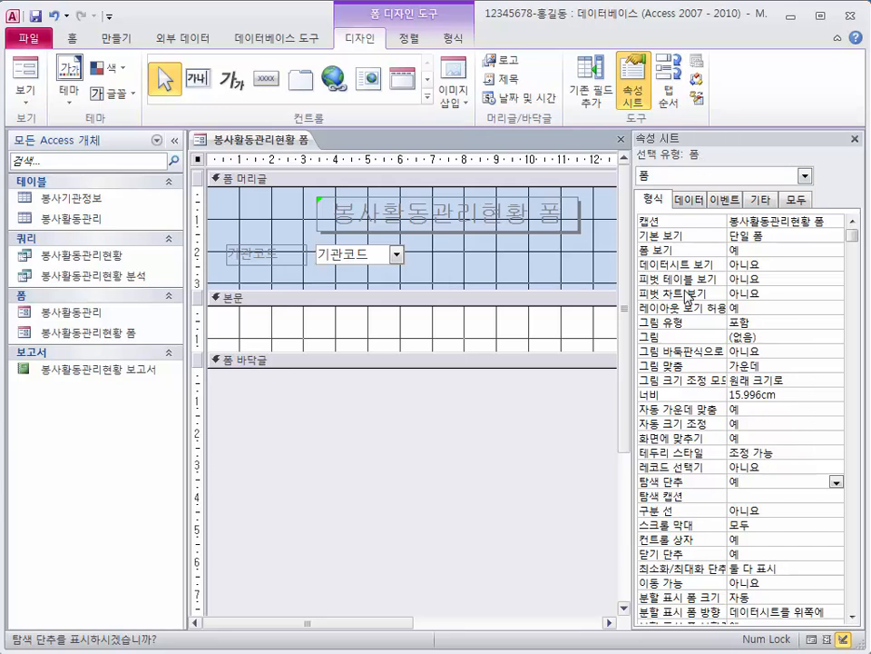
{"action": "left_click", "coordinate": [855, 140]}
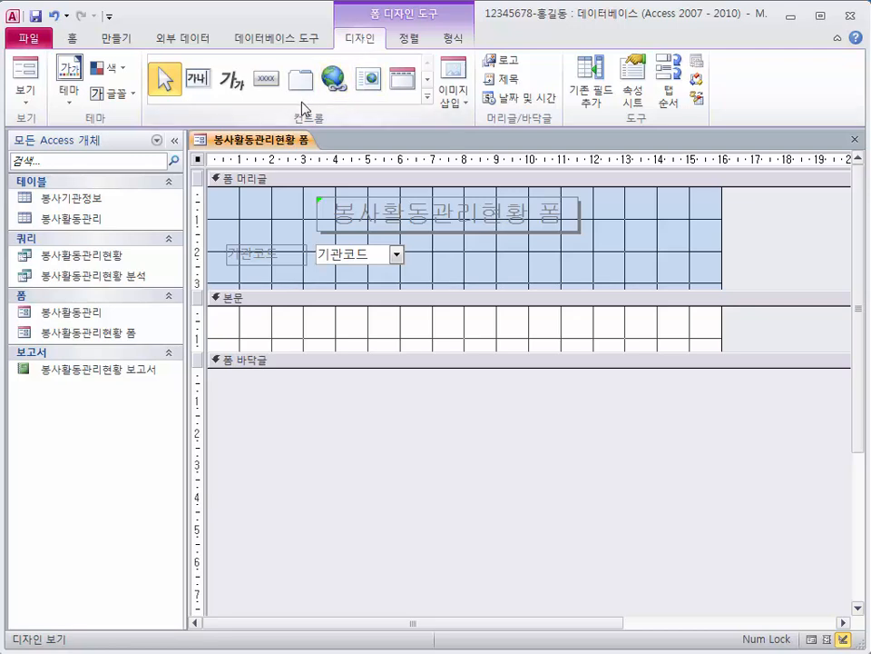
Insert a subform in the 본문 section from the existing 봉사활동관리 form, linked by 기관코드 and named 봉사활동관리
{"action": "left_click", "coordinate": [427, 102]}
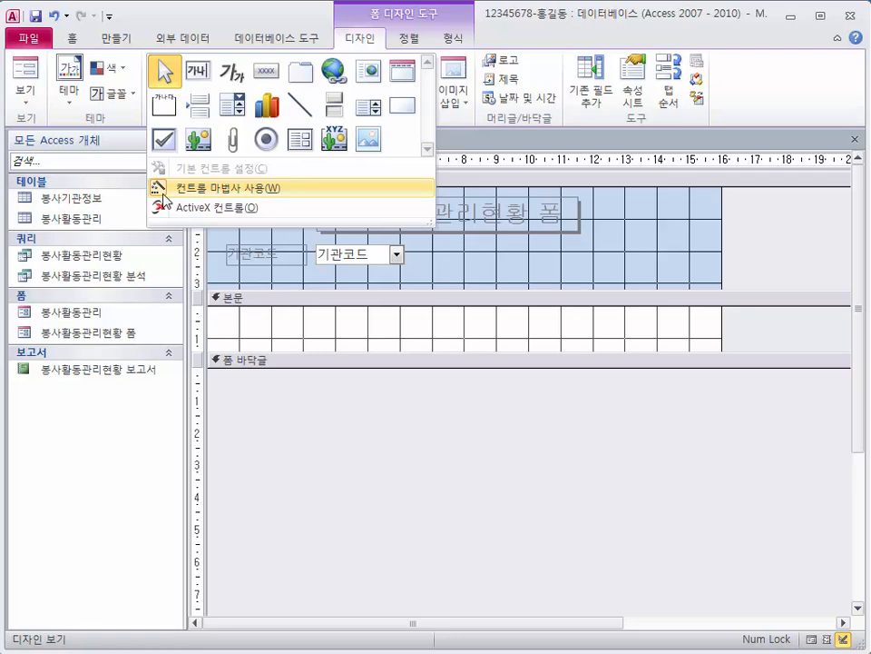
{"action": "left_click", "coordinate": [300, 148]}
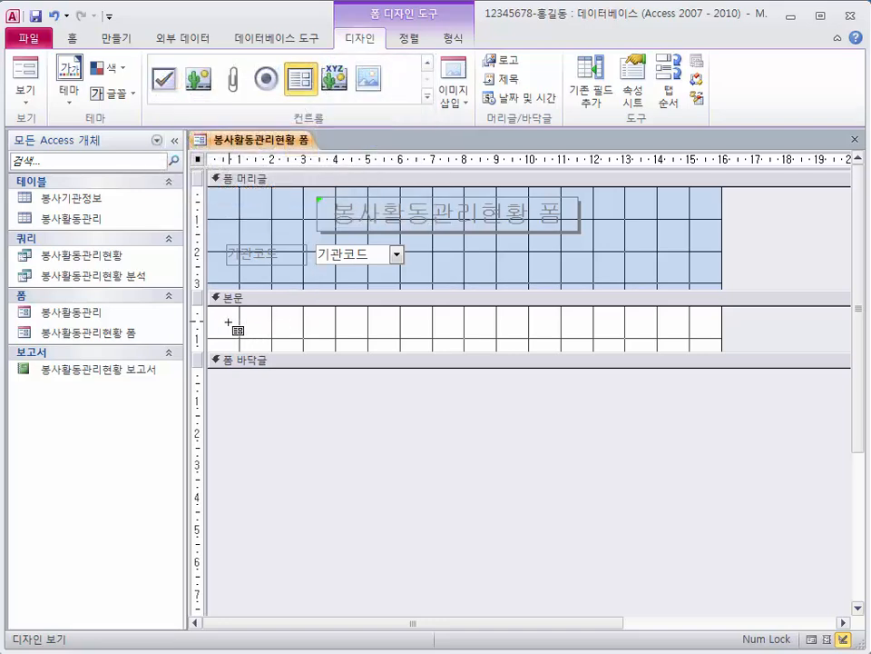
{"action": "left_click_drag", "start_coordinate": [233, 325], "coordinate": [391, 405]}
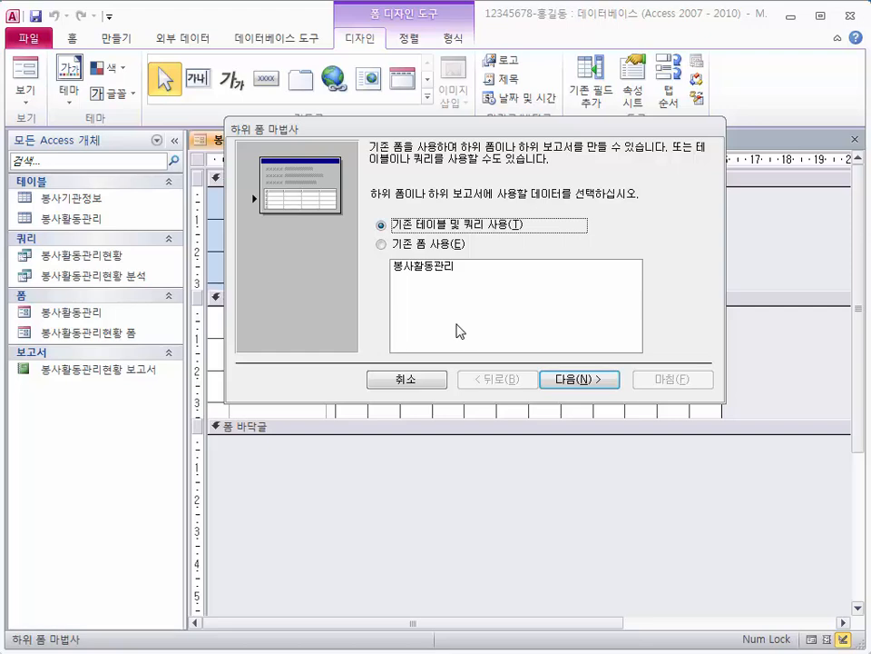
{"action": "left_click", "coordinate": [429, 246]}
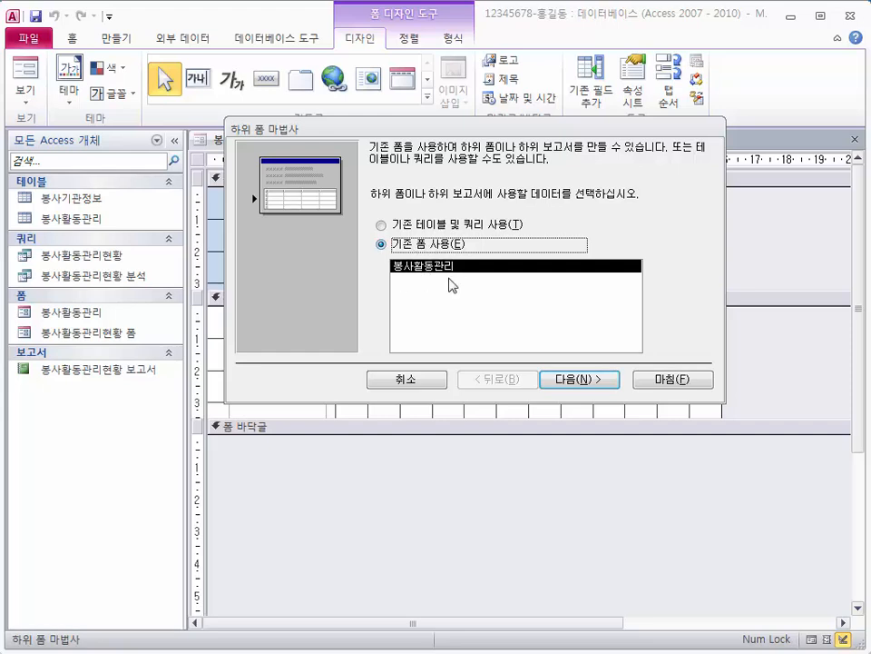
{"action": "left_click", "coordinate": [567, 380]}
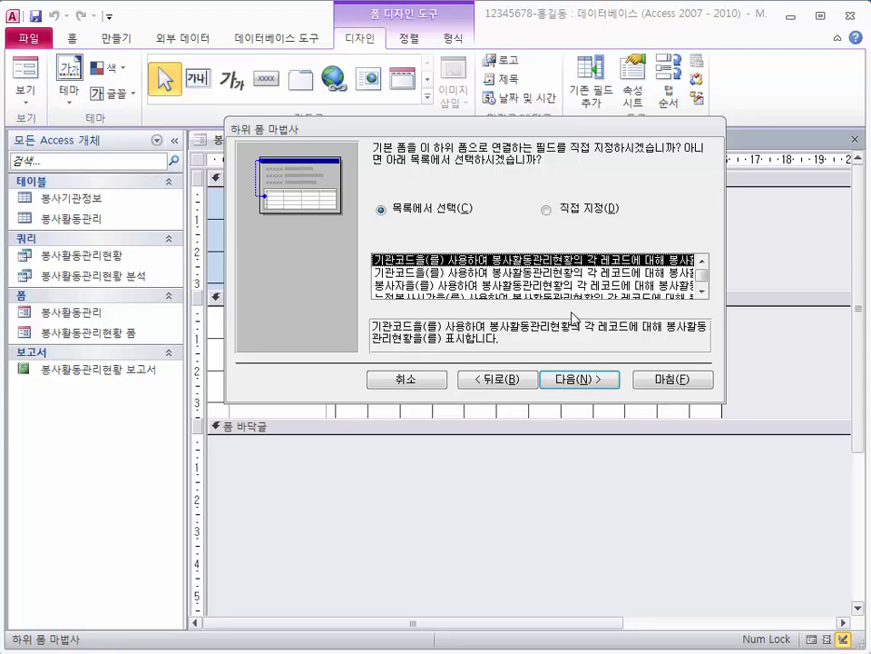
{"action": "left_click", "coordinate": [581, 380]}
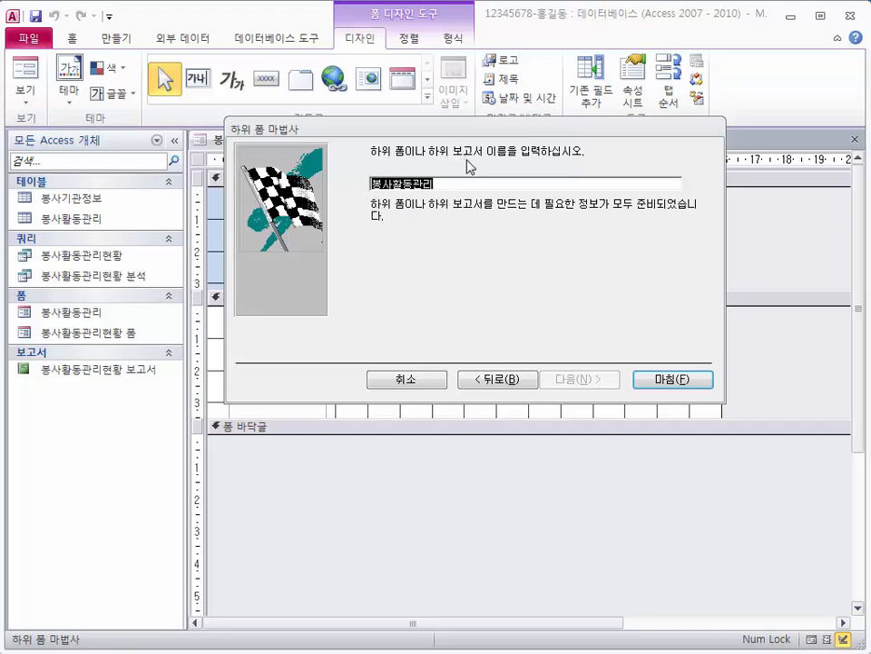
{"action": "left_click", "coordinate": [666, 381]}
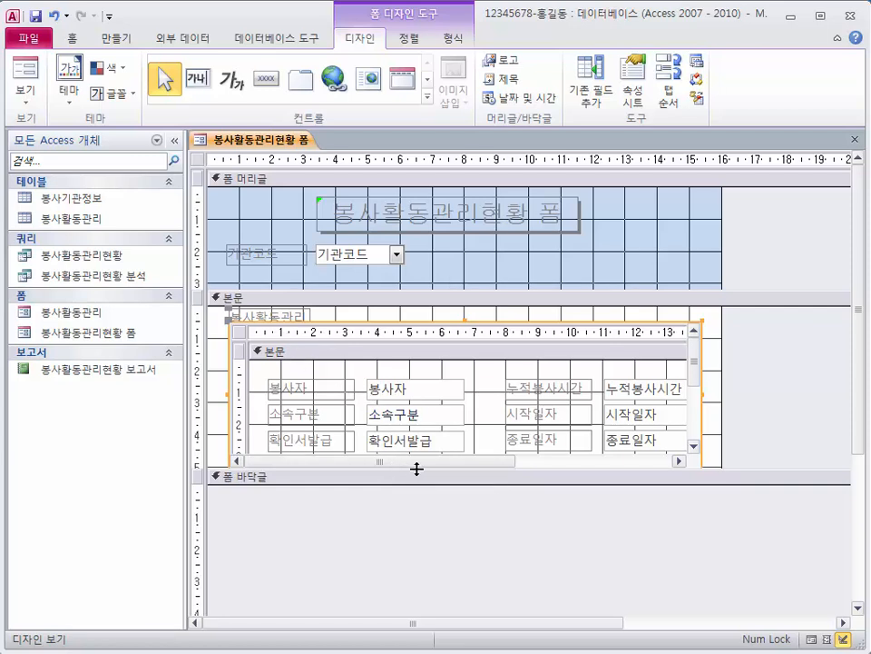
Extend the 본문 section slightly downward and shift the subform slightly down and left to line up with the 기관코드 label
{"action": "left_click_drag", "start_coordinate": [419, 467], "coordinate": [419, 475]}
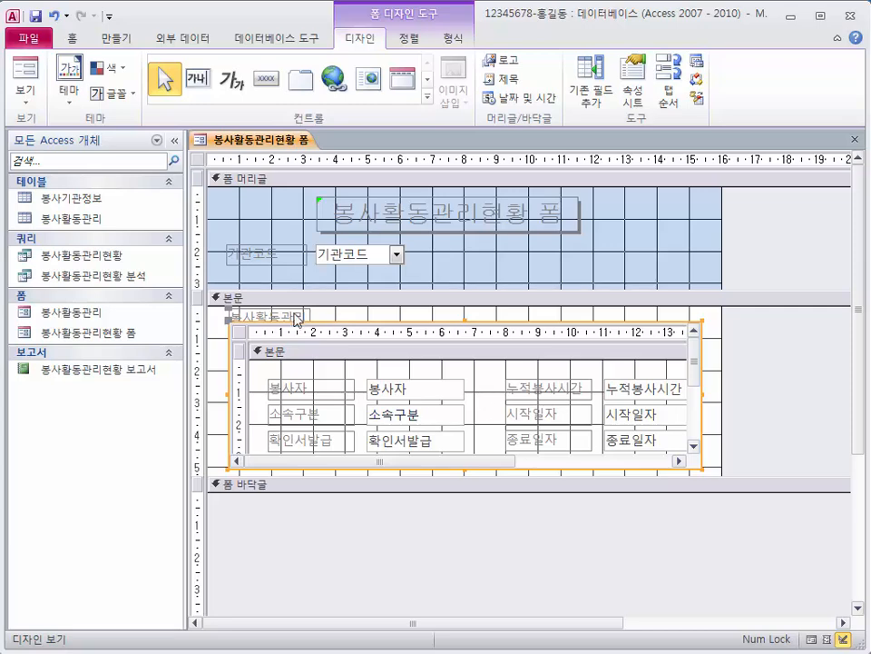
{"action": "left_click", "coordinate": [324, 320]}
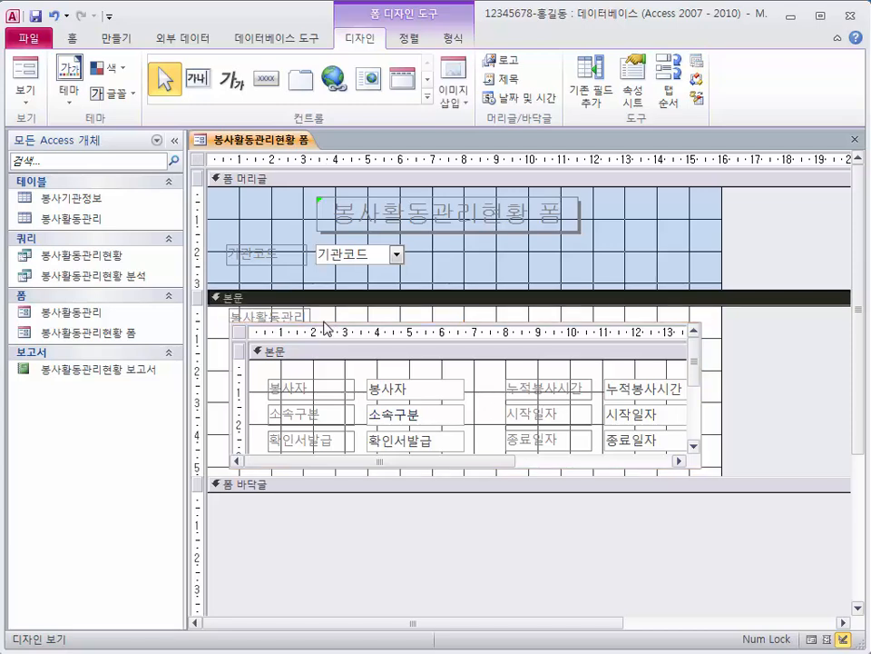
{"action": "left_click", "coordinate": [324, 327]}
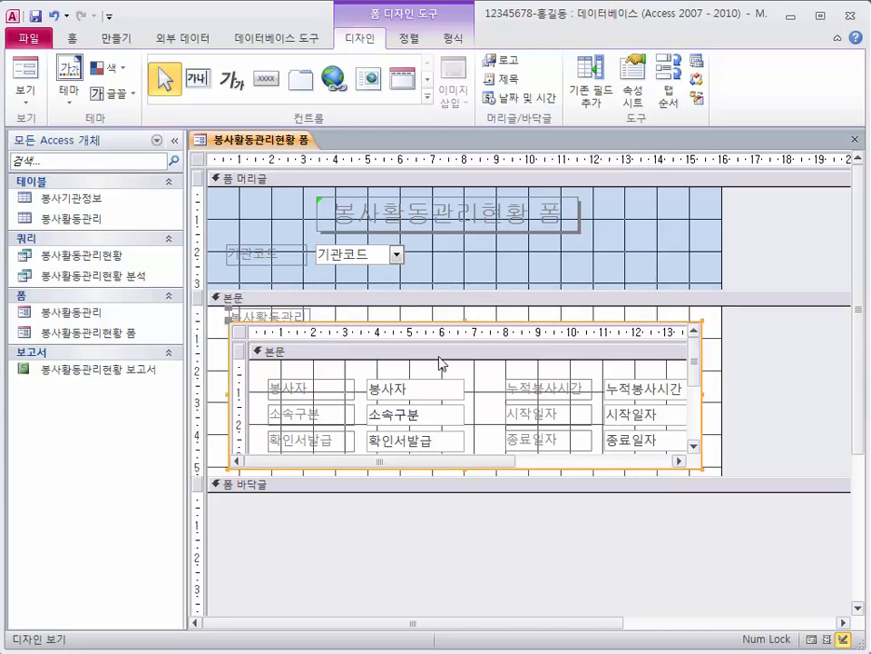
{"action": "key", "text": "Down"}
{"action": "key", "text": "Down"}
{"action": "key", "text": "Down"}
{"action": "key", "text": "Down"}
{"action": "key", "text": "Down"}
{"action": "key", "text": "Left"}
{"action": "key", "text": "Left"}
{"action": "key", "text": "Left"}
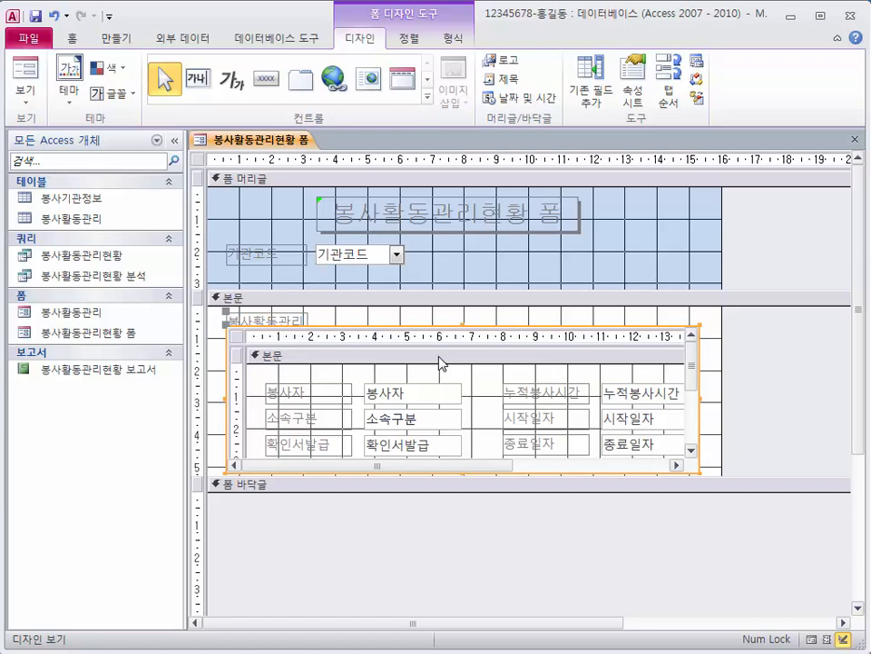
Move only the 봉사활동관리 subform label slightly up so it sits clear of the subform's upper edge
{"action": "left_click", "coordinate": [255, 317], "text": "shift"}
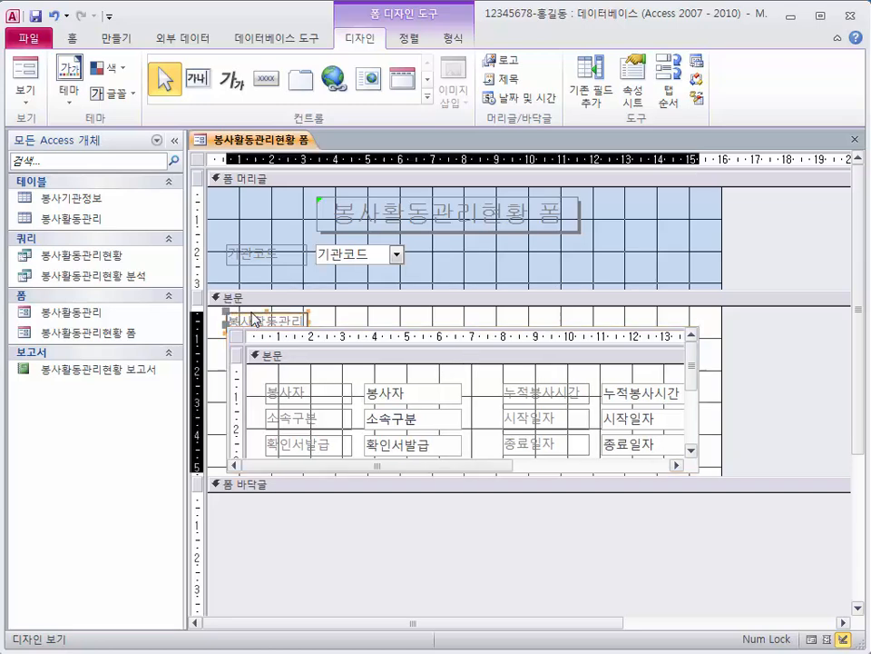
{"action": "left_click", "coordinate": [224, 313]}
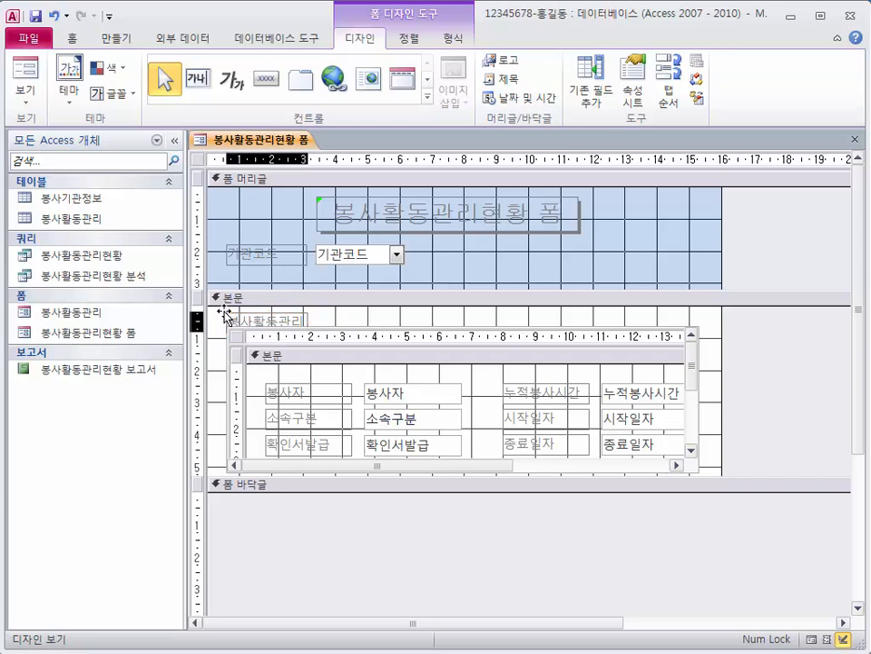
{"action": "left_click_drag", "start_coordinate": [224, 313], "coordinate": [228, 306]}
{"action": "left_click", "coordinate": [381, 323]}
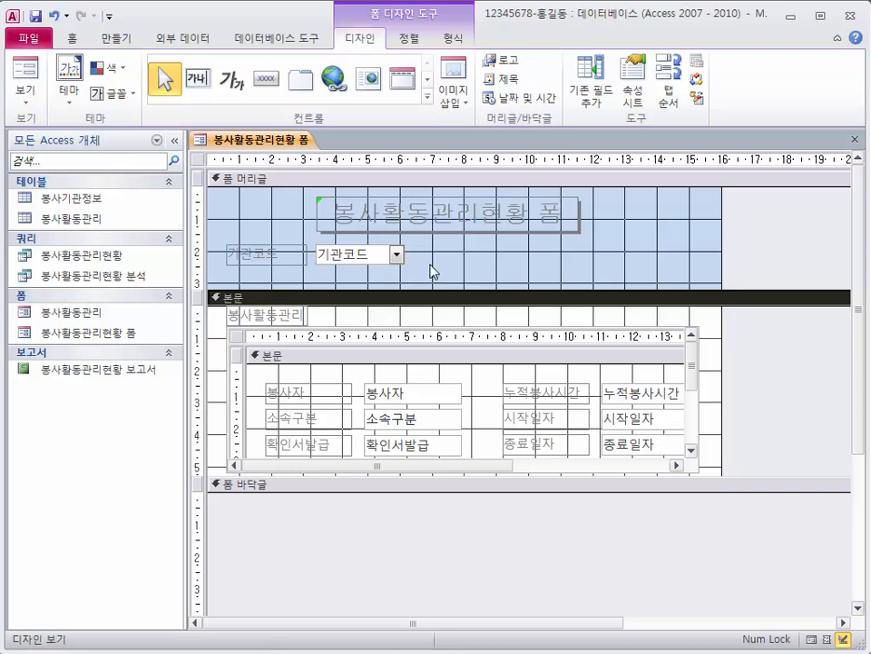
Insert the 로고2 image from the Picture folder into the form header, to the right of the title
{"action": "left_click", "coordinate": [455, 104]}
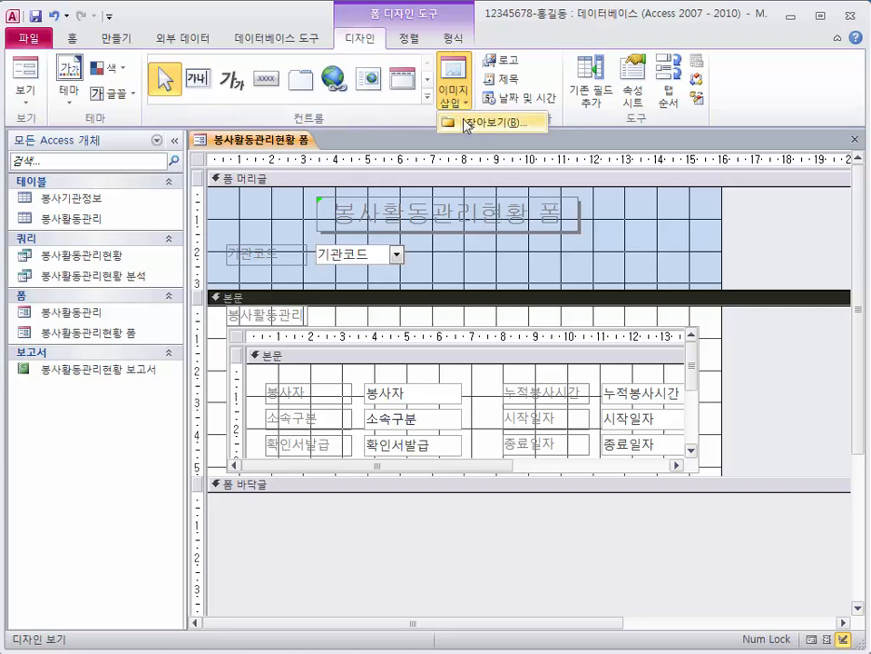
{"action": "left_click", "coordinate": [465, 125]}
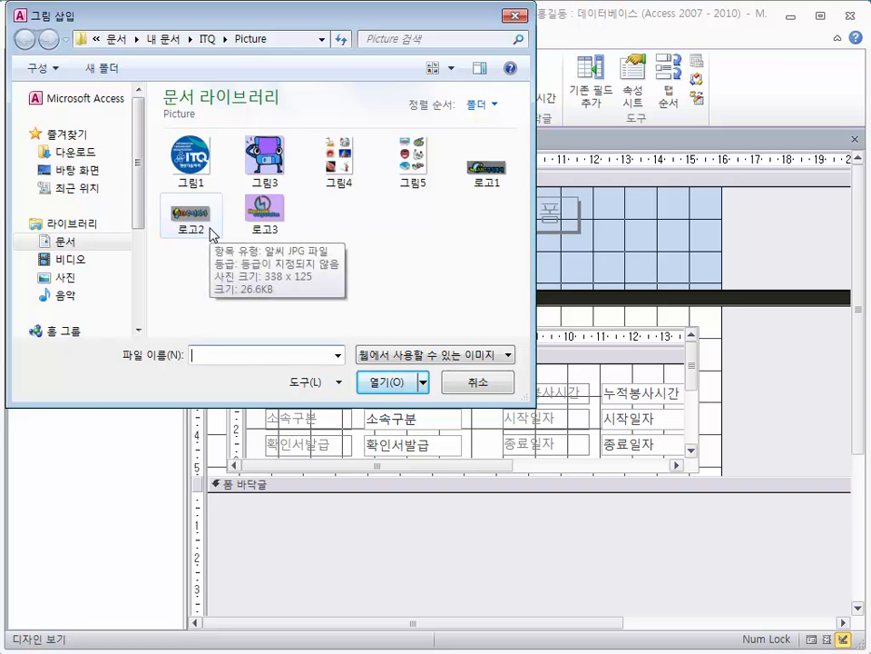
{"action": "left_click", "coordinate": [215, 231]}
{"action": "left_click", "coordinate": [385, 383]}
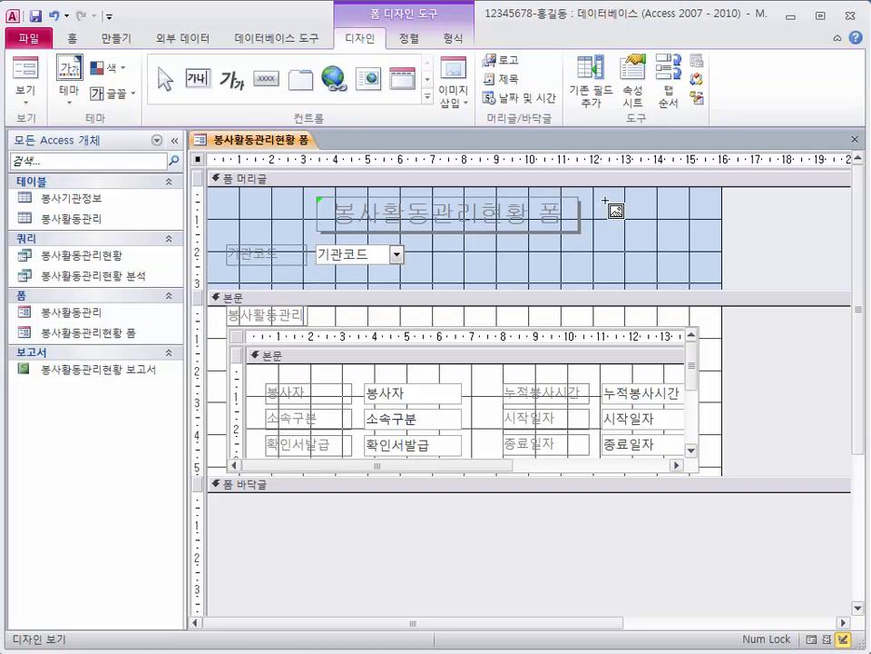
{"action": "left_click", "coordinate": [609, 209]}
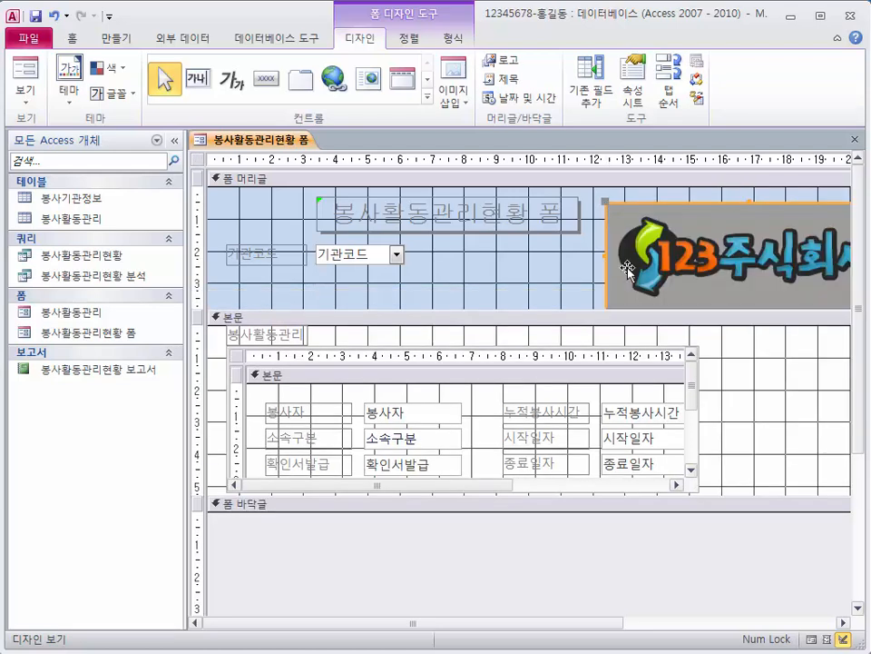
Set the logo image's size mode (크기 조절 모드) to 전체 확대/축소, its width to 2 cm and its height to 1 cm
{"action": "double_click", "coordinate": [662, 231]}
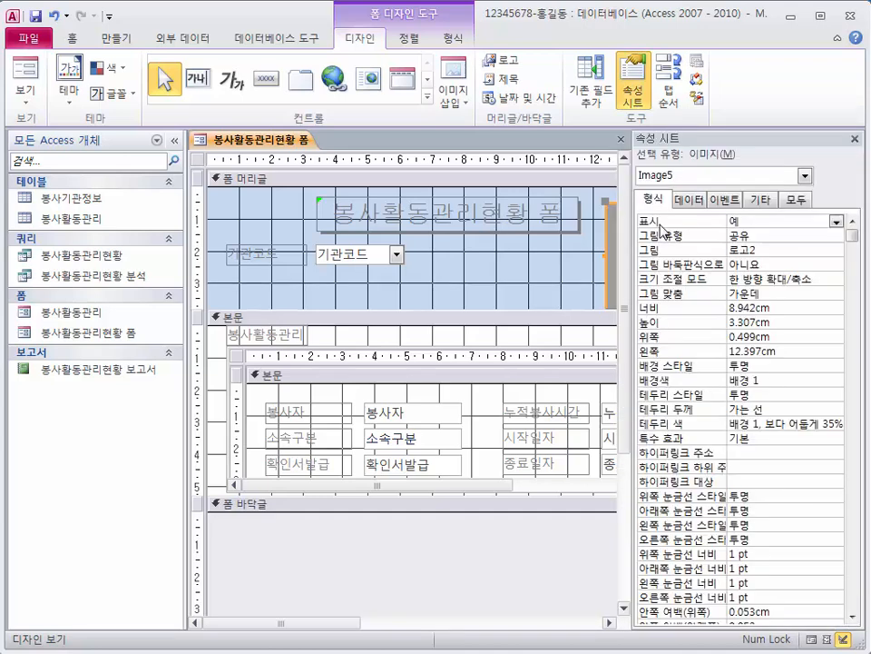
{"action": "left_click", "coordinate": [770, 279]}
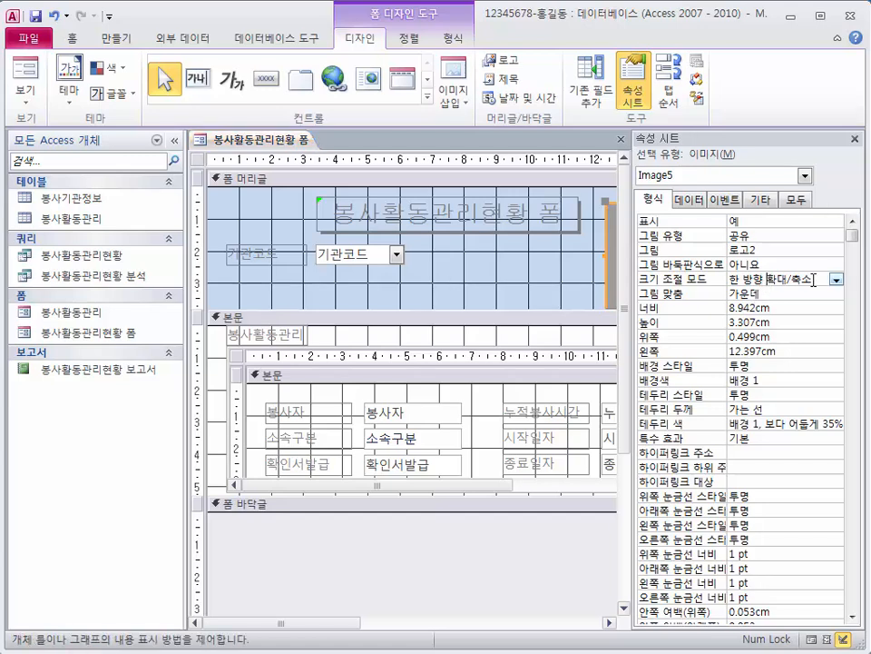
{"action": "left_click", "coordinate": [837, 280]}
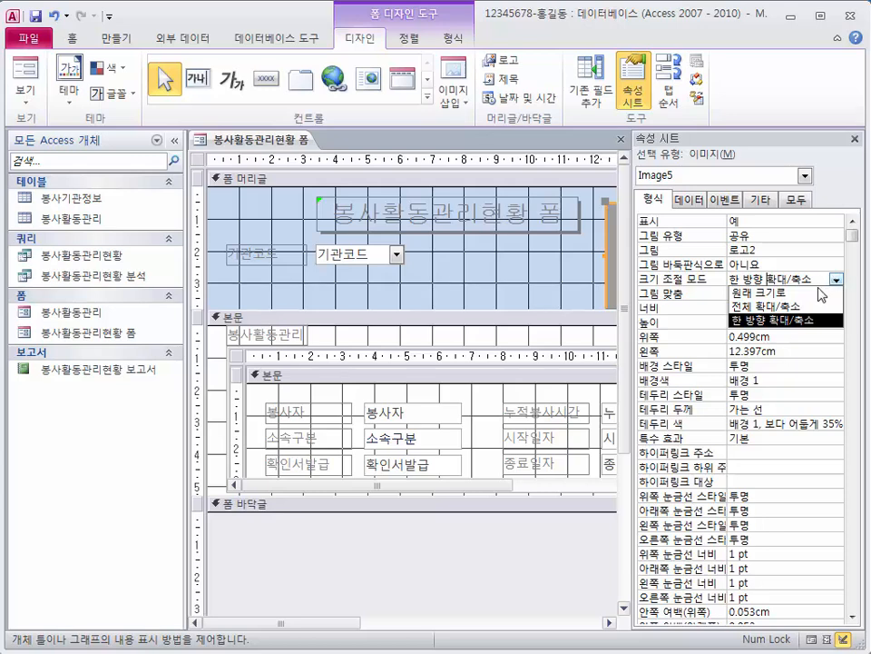
{"action": "left_click", "coordinate": [804, 309]}
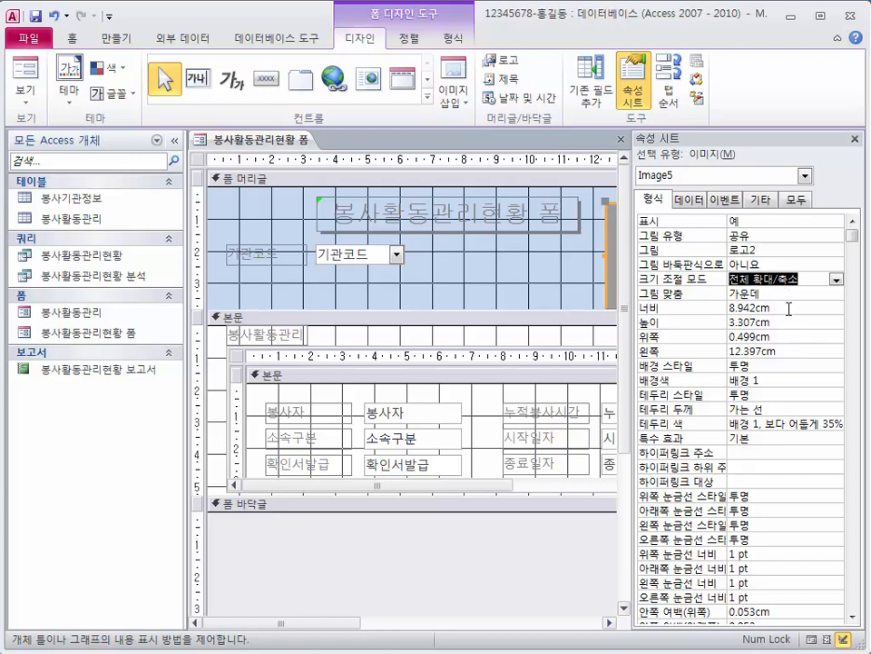
{"action": "left_click", "coordinate": [788, 308]}
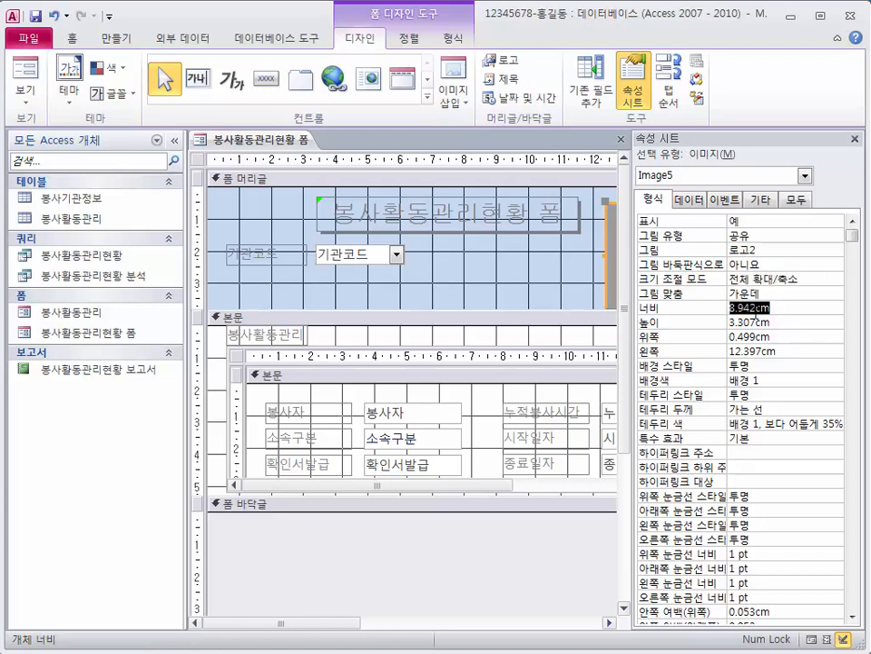
{"action": "type", "text": "2"}
{"action": "key", "text": "Return"}
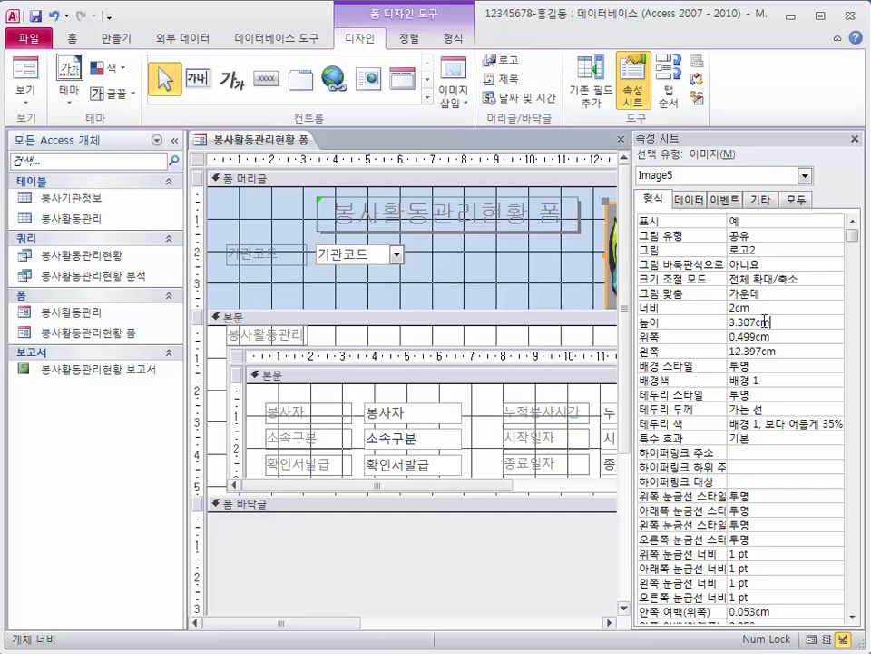
{"action": "type", "text": "1"}
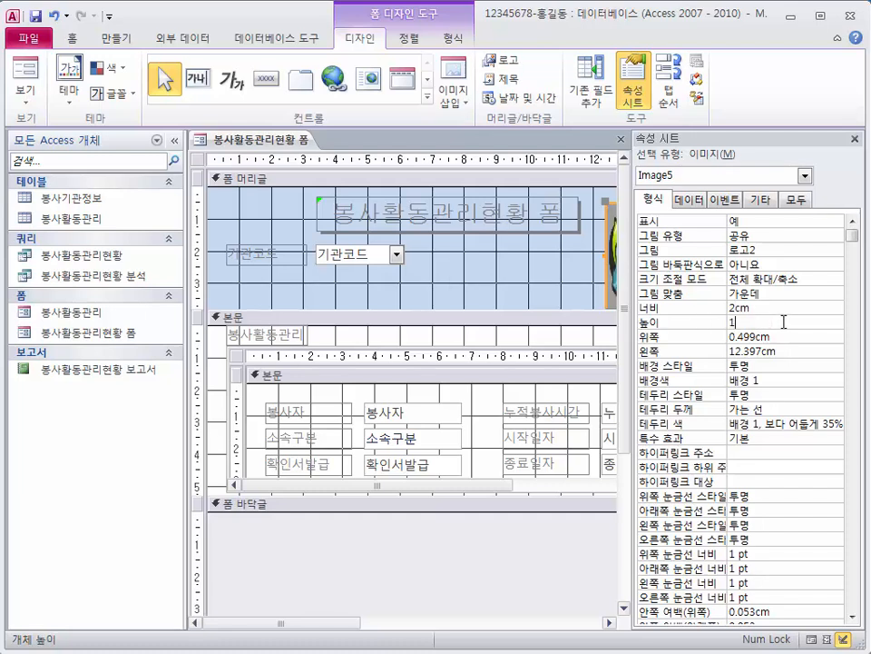
{"action": "left_click", "coordinate": [781, 309]}
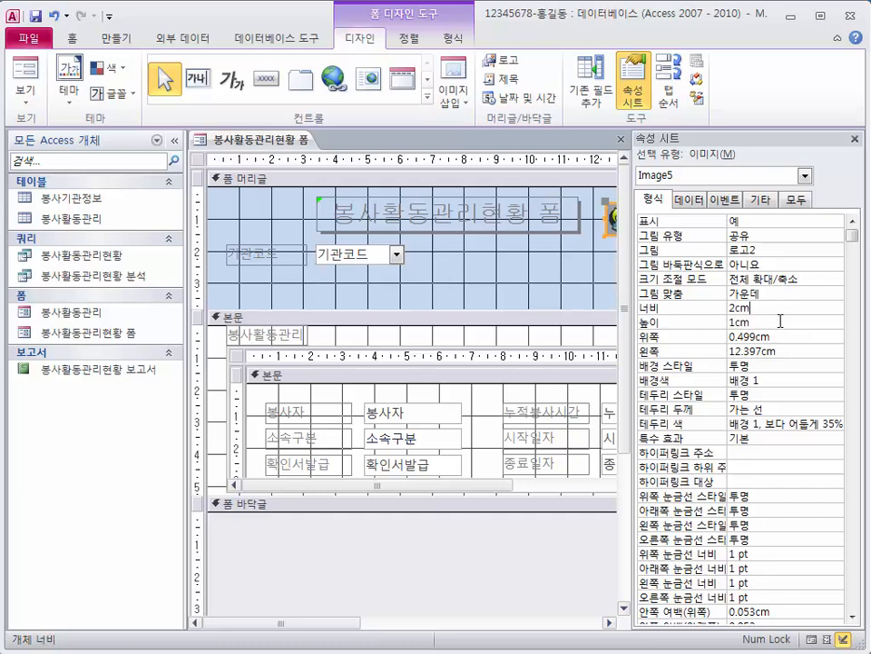
Set the logo image's special effect (특수 효과) to 볼록 and close its properties
{"action": "left_click", "coordinate": [760, 435]}
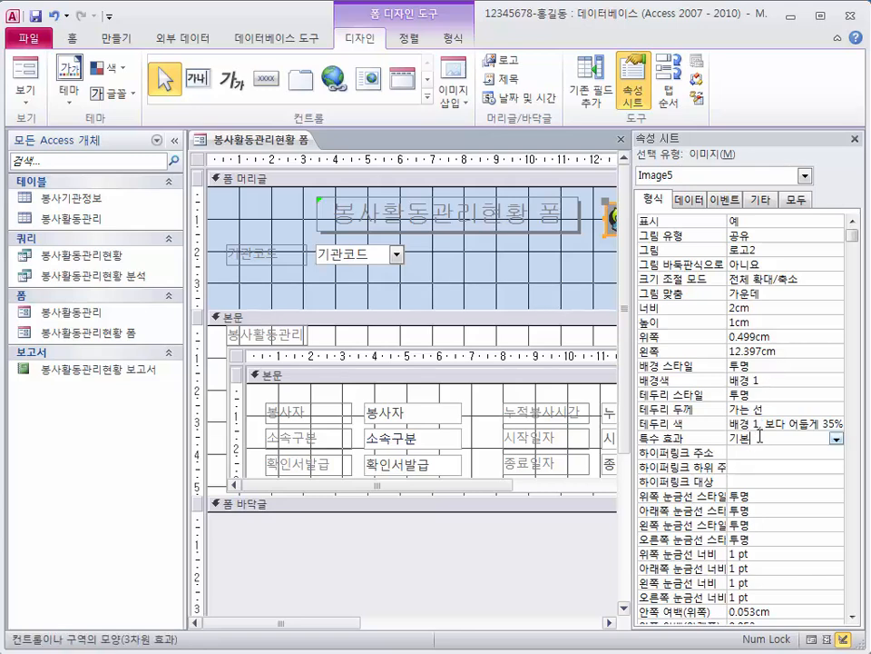
{"action": "left_click", "coordinate": [836, 439]}
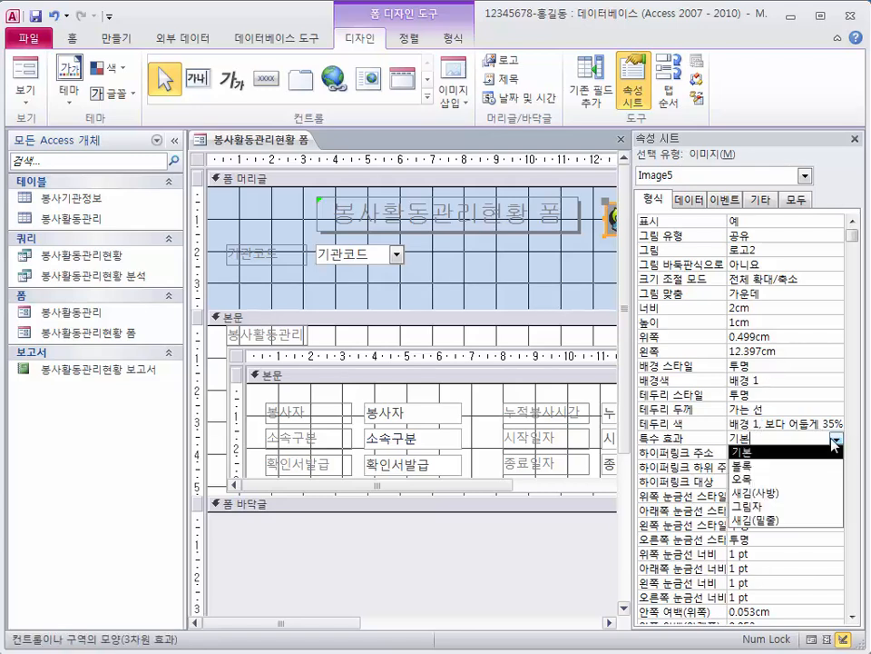
{"action": "left_click", "coordinate": [796, 467]}
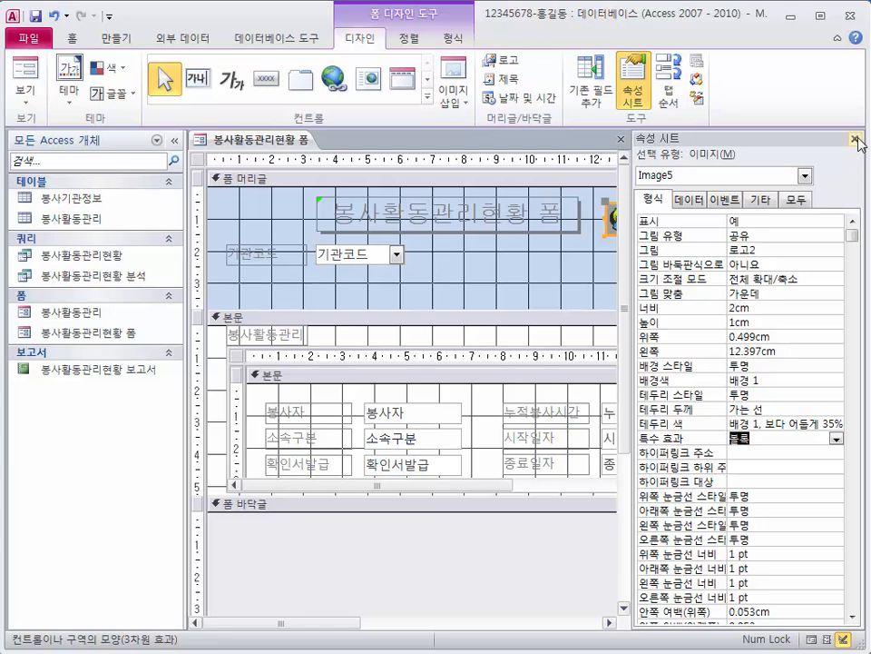
{"action": "left_click", "coordinate": [641, 102]}
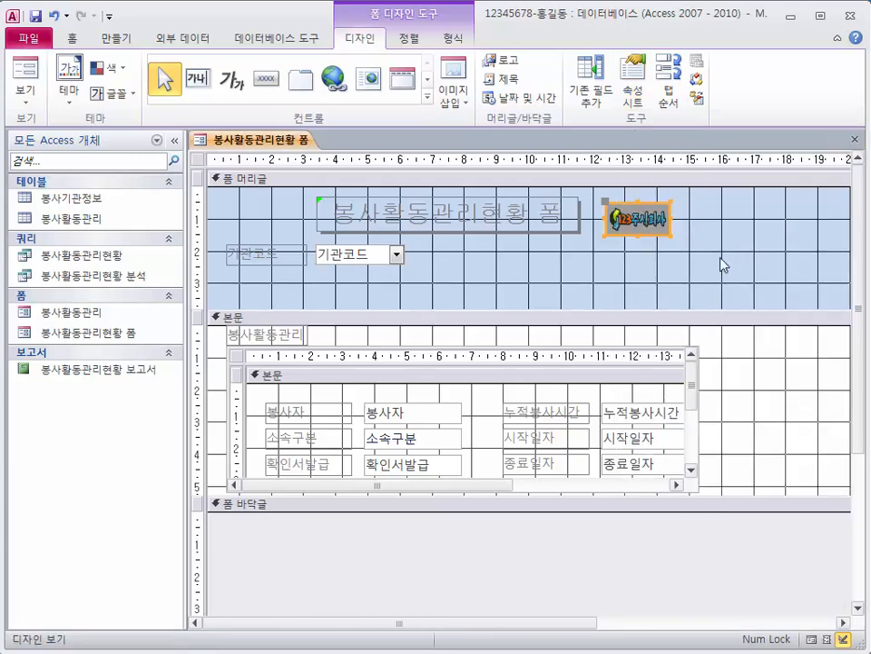
Shift the logo slightly right and up beside the title, and reduce the form header's height to about 3 cm
{"action": "left_click", "coordinate": [659, 232]}
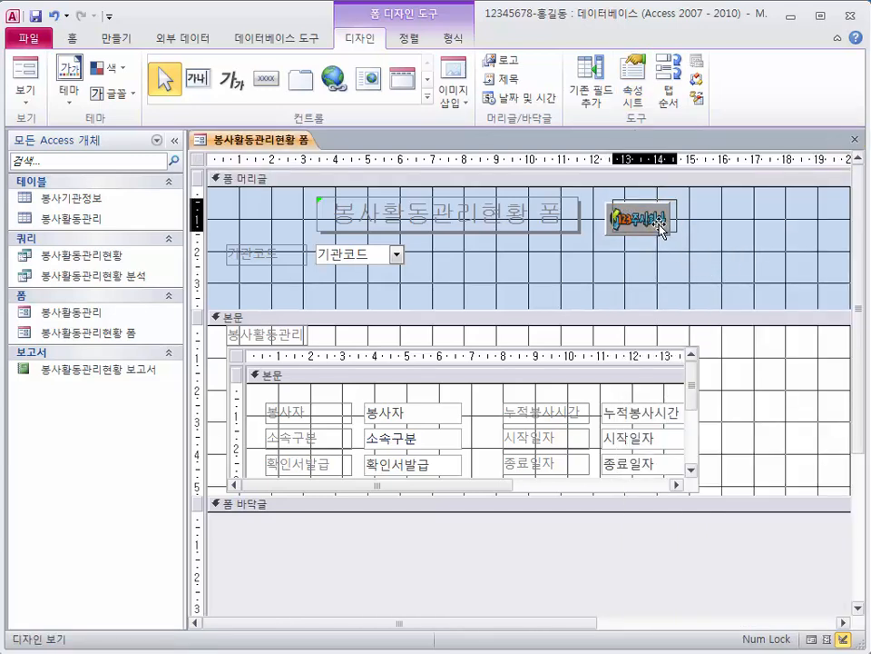
{"action": "left_click", "coordinate": [657, 266]}
{"action": "left_click", "coordinate": [657, 277]}
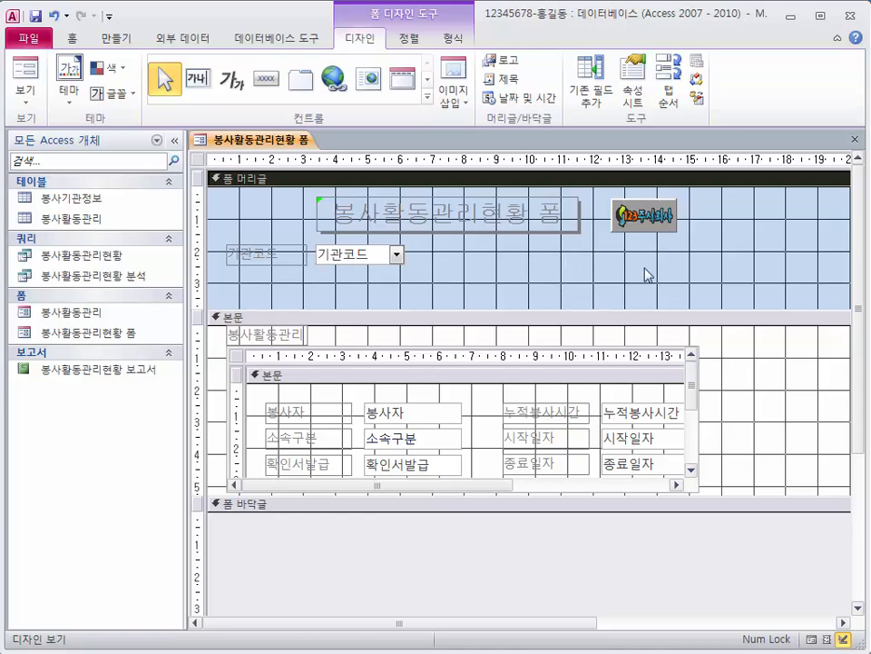
{"action": "left_click_drag", "start_coordinate": [556, 305], "coordinate": [557, 288]}
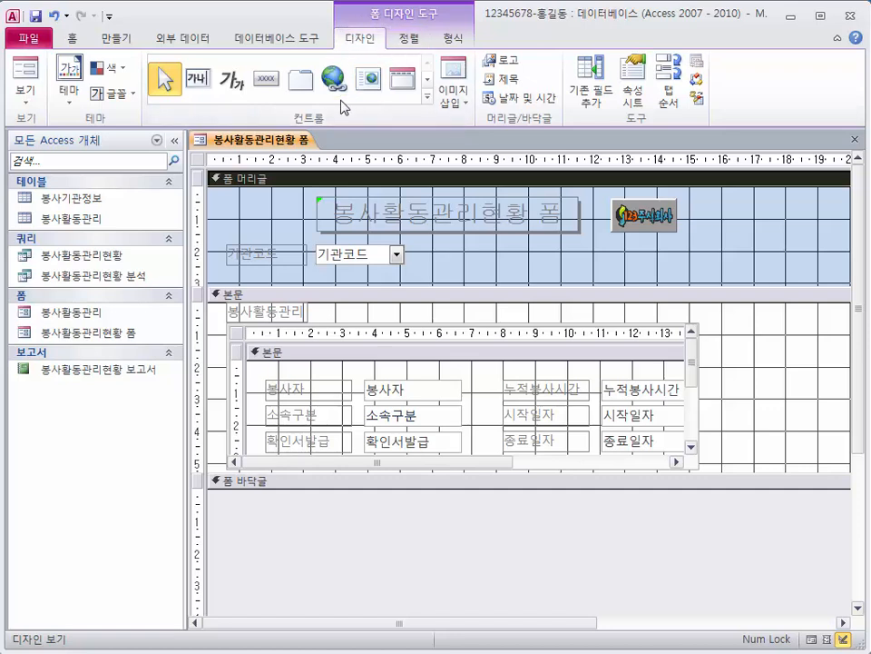
Add a command button below the logo with the 보고서 작업 action 보고서 미리 보기 for 봉사활동관리현황 보고서
{"action": "left_click", "coordinate": [266, 80]}
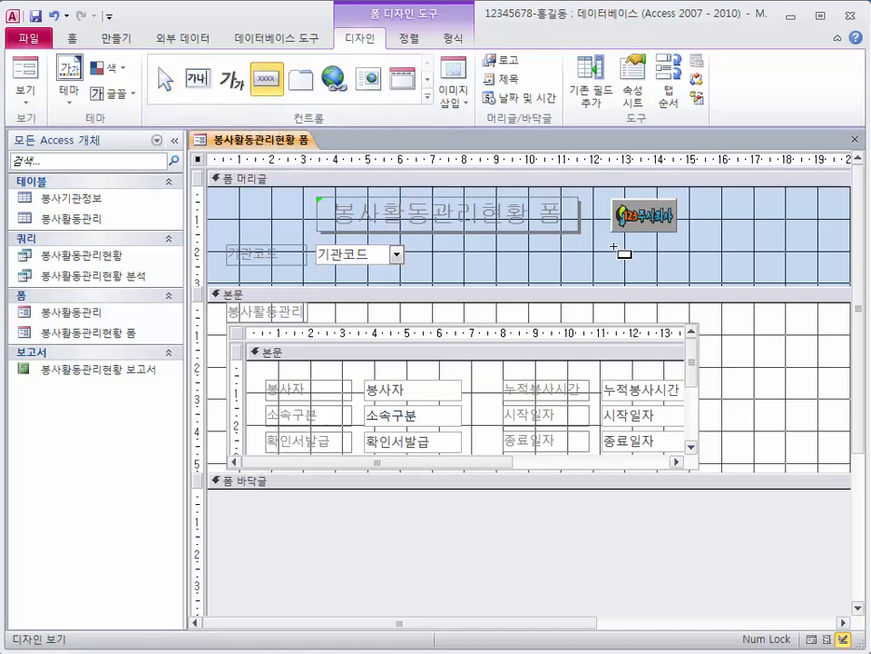
{"action": "left_click", "coordinate": [614, 246]}
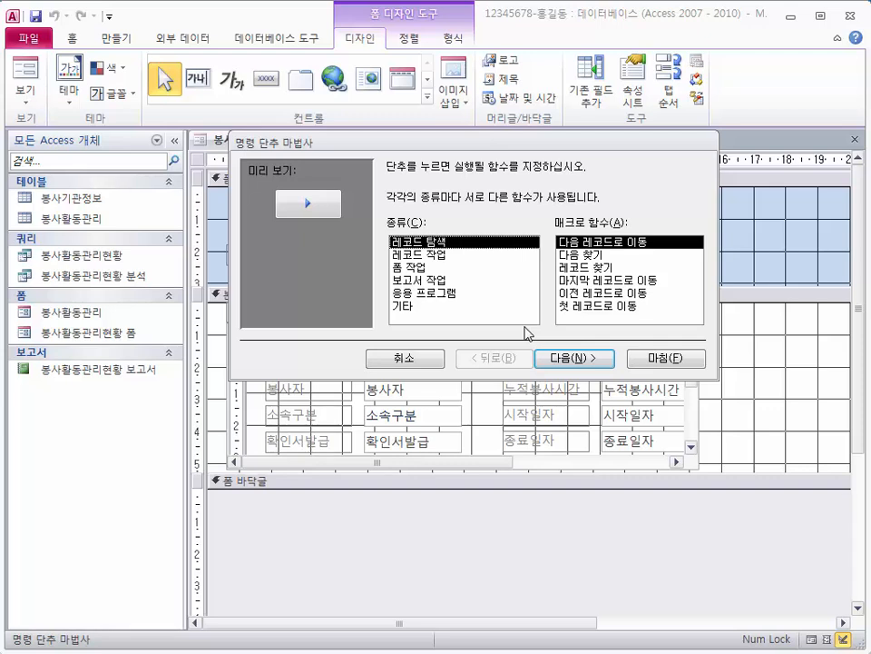
{"action": "left_click", "coordinate": [432, 281]}
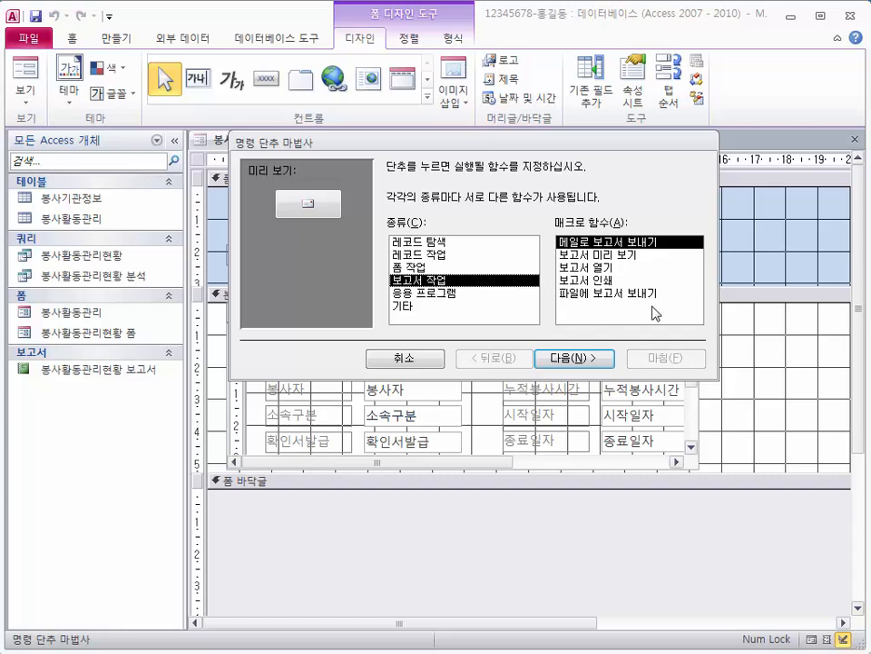
{"action": "left_click", "coordinate": [594, 256]}
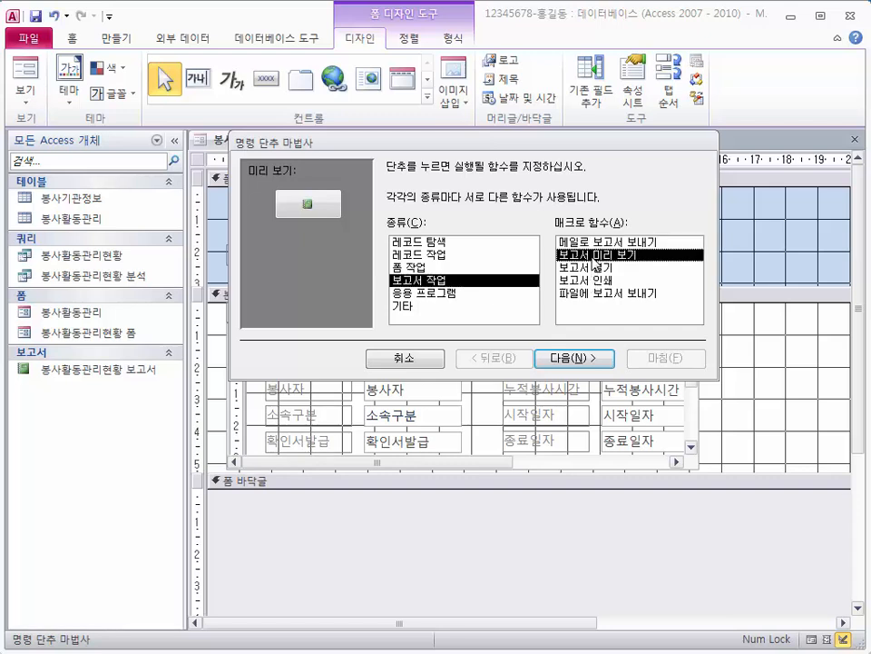
{"action": "left_click", "coordinate": [597, 358]}
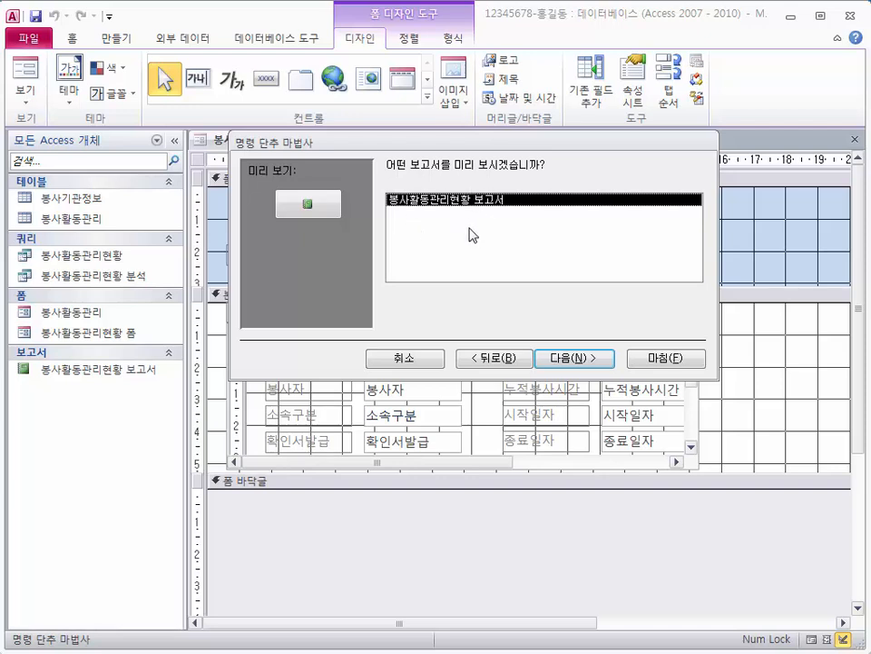
{"action": "left_click", "coordinate": [553, 358]}
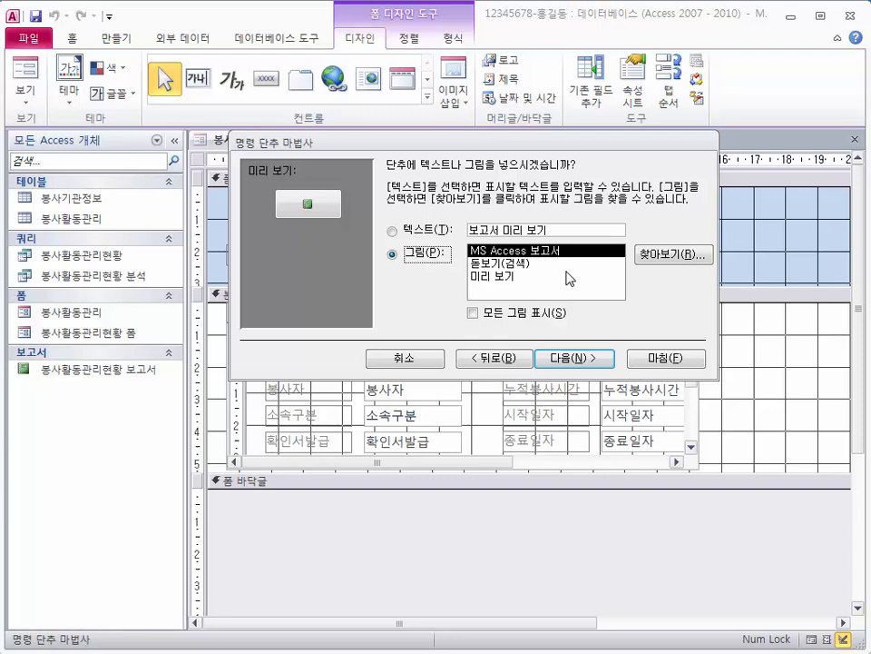
Give the command button the text 보고서 instead of a picture and finish the wizard with its default name
{"action": "left_click", "coordinate": [413, 233]}
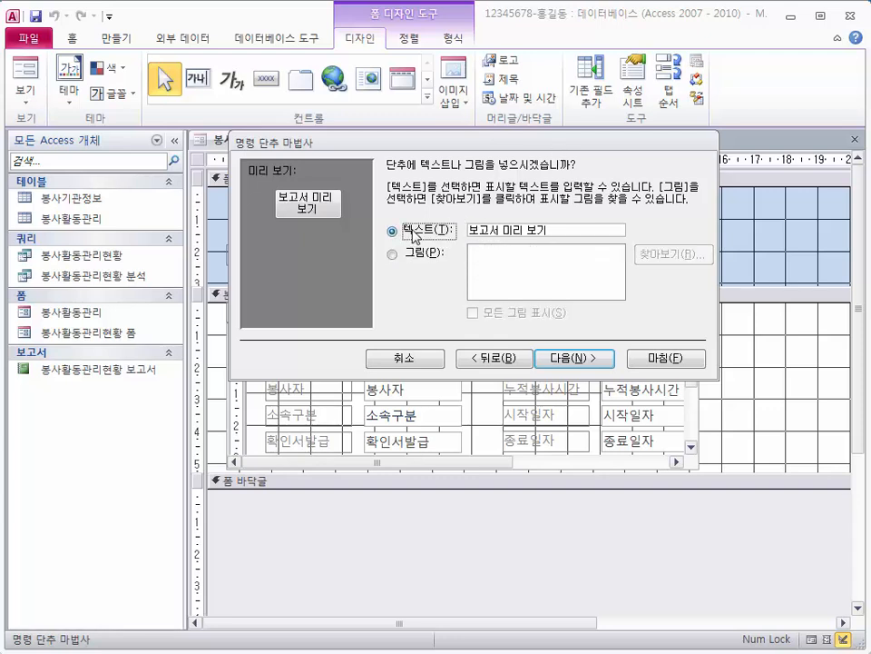
{"action": "left_click", "coordinate": [550, 229]}
{"action": "key", "text": "BackSpace"}
{"action": "key", "text": "BackSpace"}
{"action": "key", "text": "BackSpace"}
{"action": "key", "text": "BackSpace"}
{"action": "key", "text": "BackSpace"}
{"action": "key", "text": "BackSpace"}
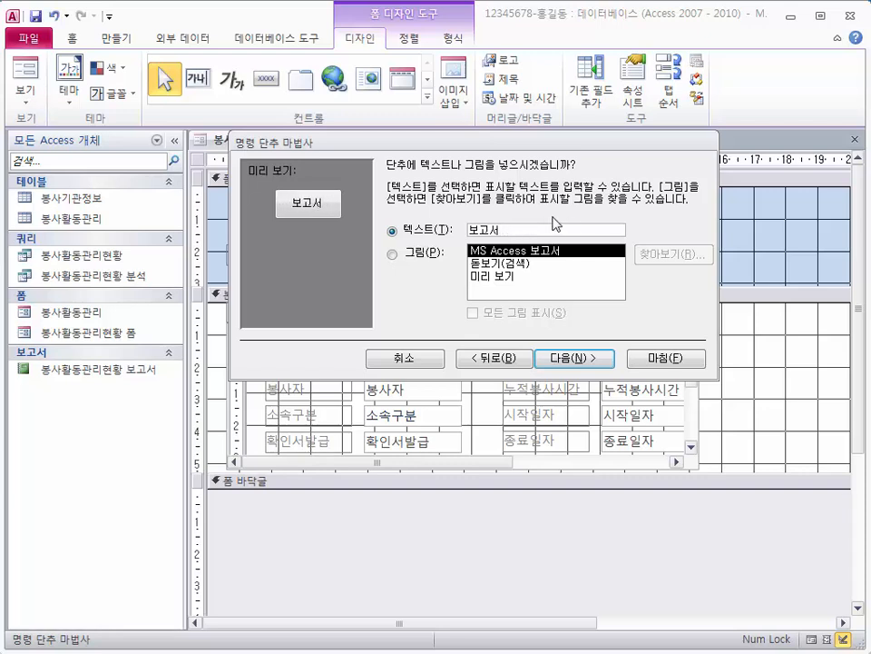
{"action": "left_click", "coordinate": [595, 360]}
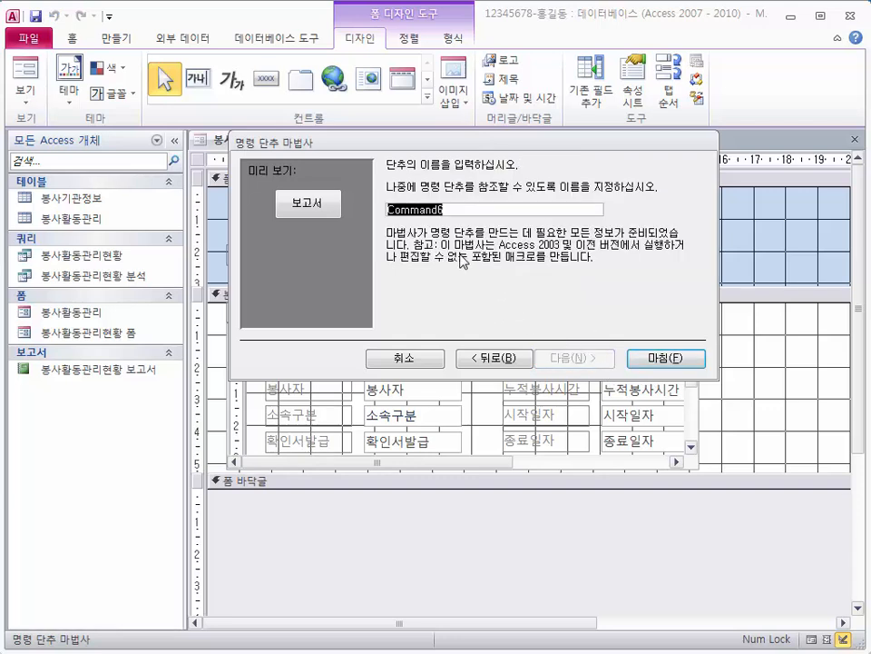
{"action": "left_click", "coordinate": [654, 360]}
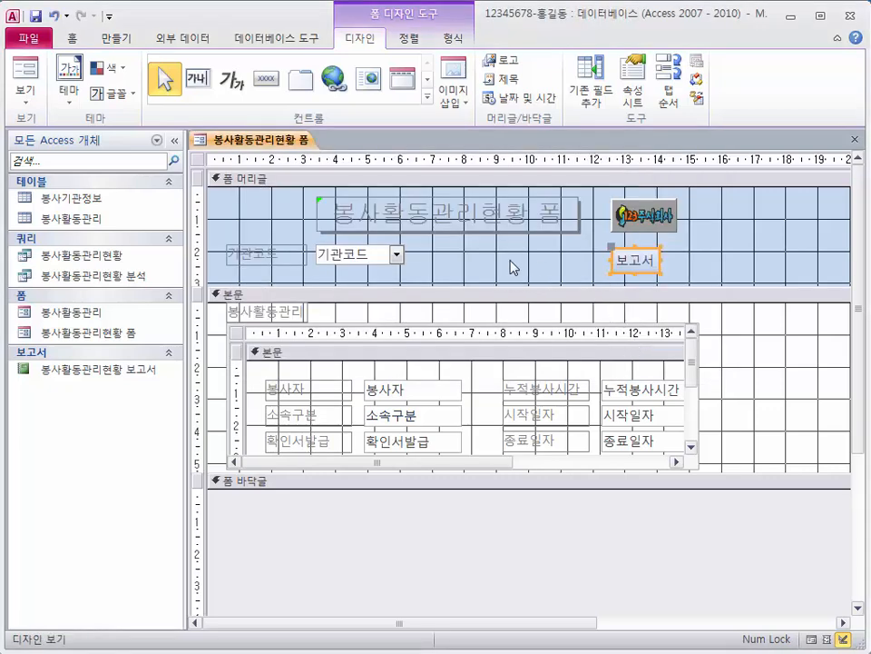
Set the 보고서 button's width to 2 cm and height to 1 cm, and close its properties
{"action": "double_click", "coordinate": [621, 247]}
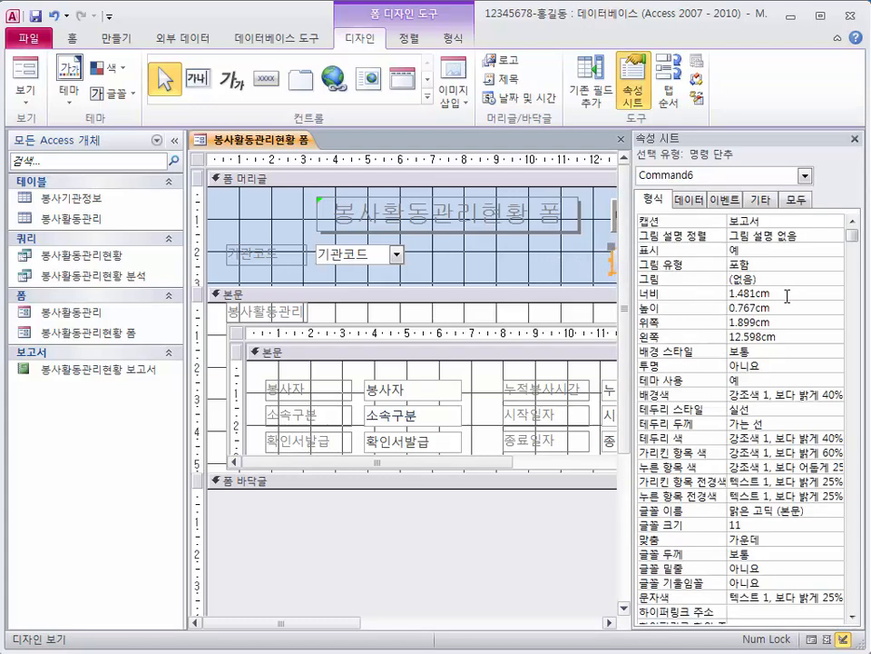
{"action": "left_click_drag", "start_coordinate": [791, 293], "coordinate": [726, 293]}
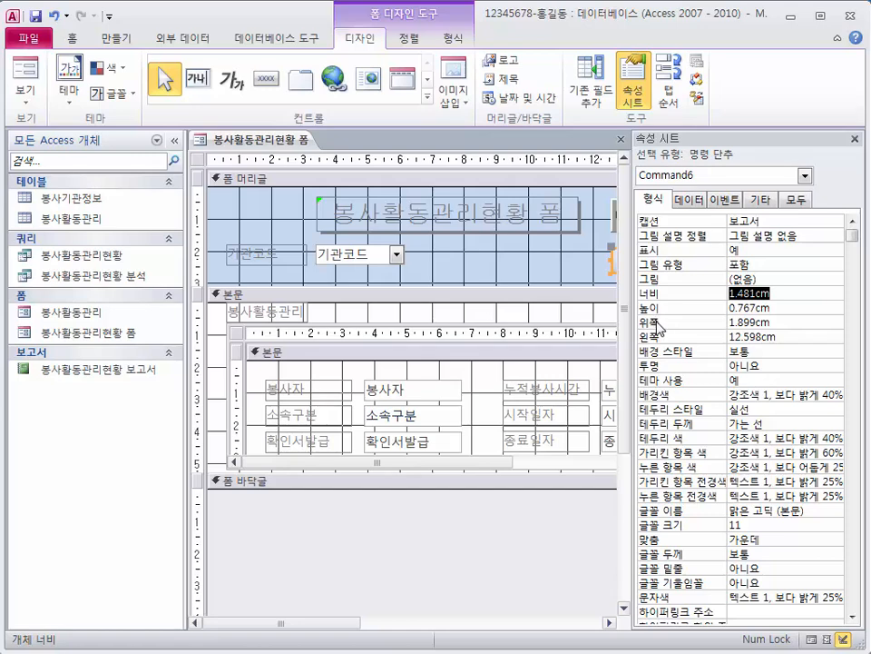
{"action": "type", "text": "2"}
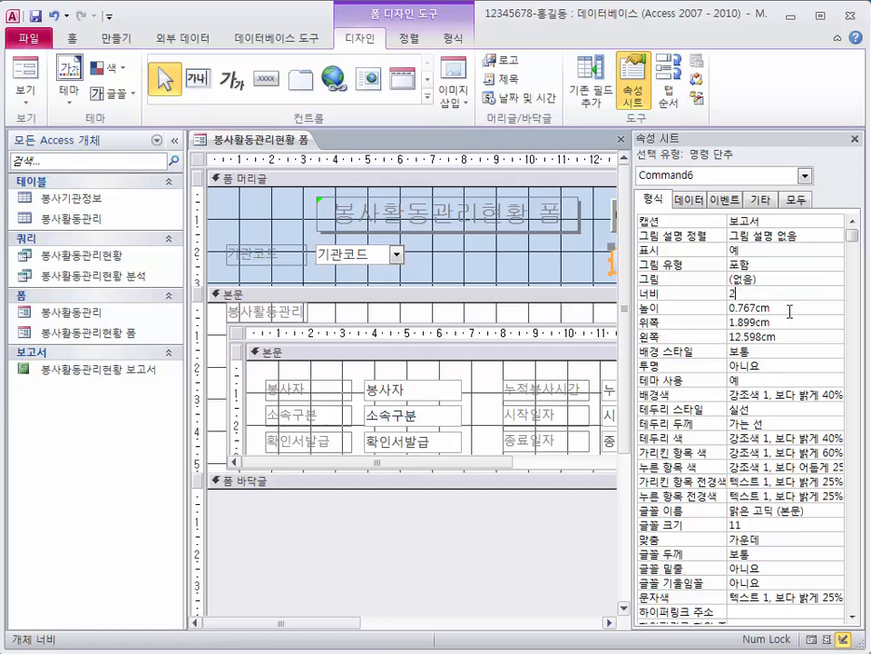
{"action": "left_click", "coordinate": [764, 306]}
{"action": "double_click", "coordinate": [763, 306]}
{"action": "type", "text": "1"}
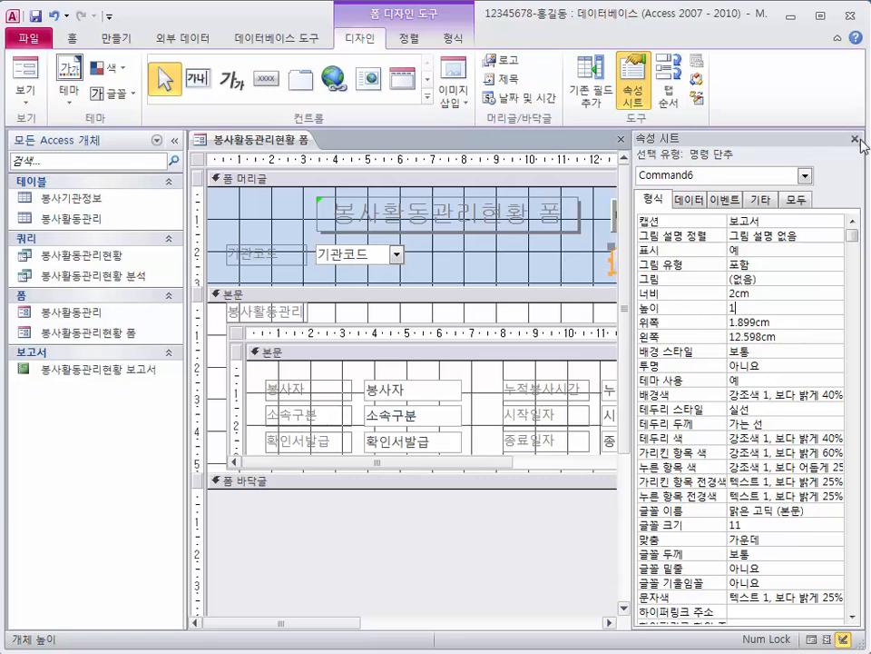
{"action": "left_click", "coordinate": [421, 193]}
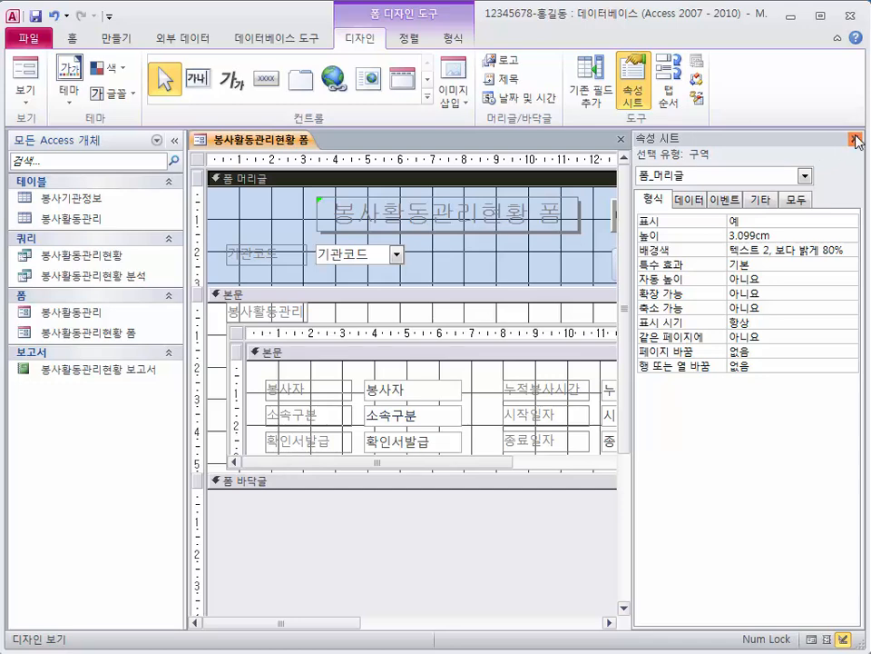
{"action": "left_click", "coordinate": [854, 139]}
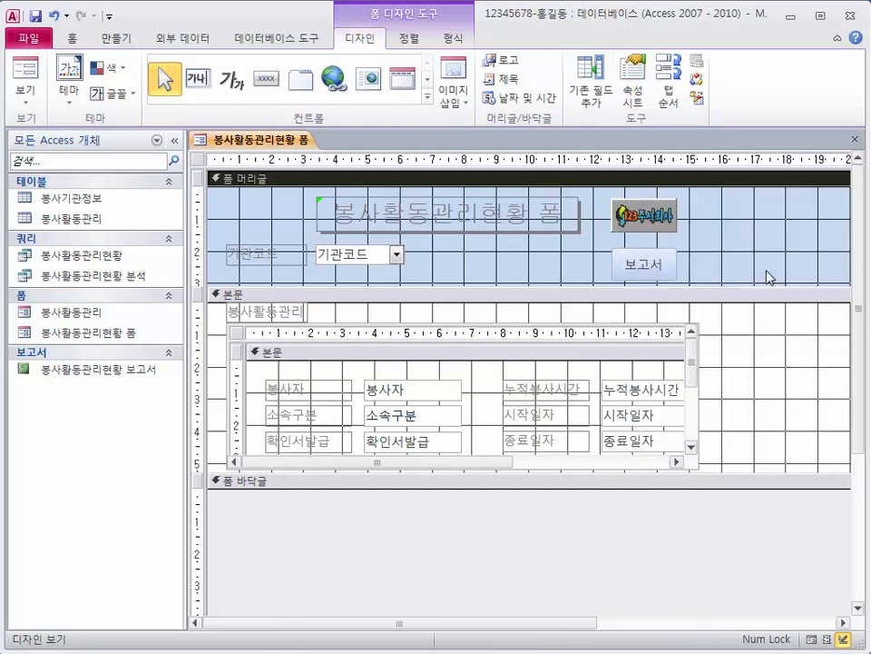
Reduce the form's width to about 16 cm and display it in form view
{"action": "left_click_drag", "start_coordinate": [864, 317], "coordinate": [723, 333]}
{"action": "left_click_drag", "start_coordinate": [870, 360], "coordinate": [780, 358]}
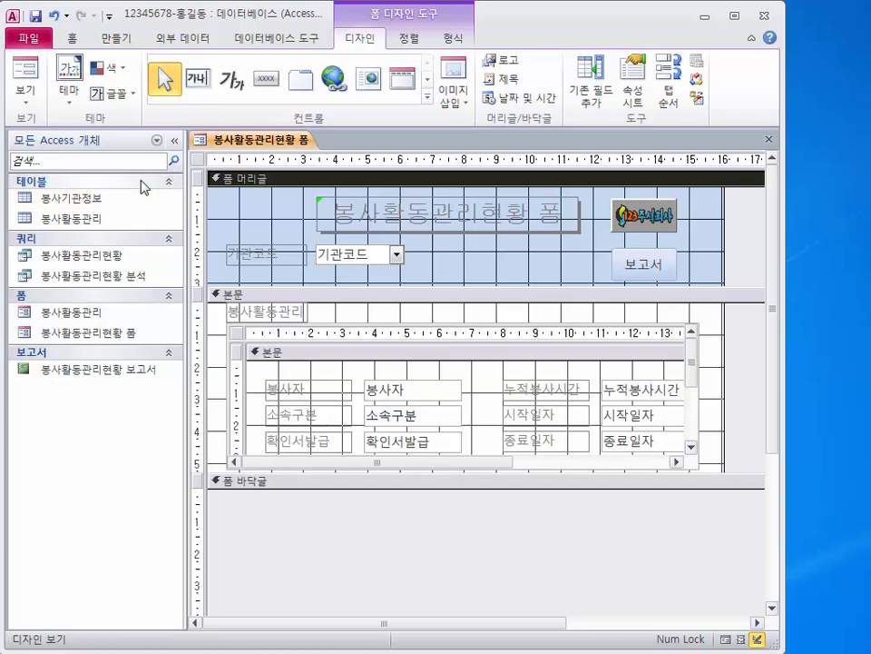
{"action": "left_click", "coordinate": [26, 91]}
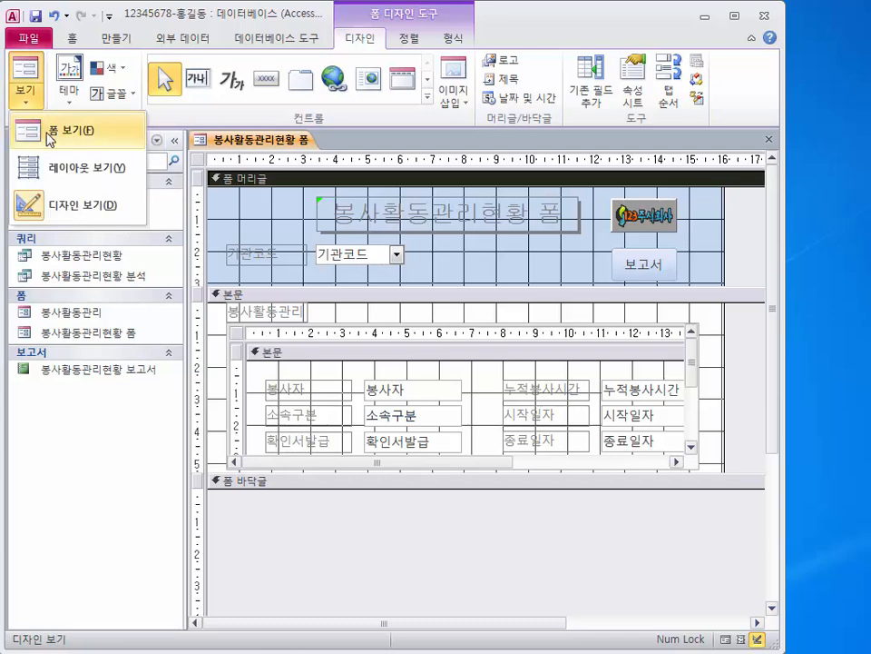
{"action": "left_click", "coordinate": [50, 136]}
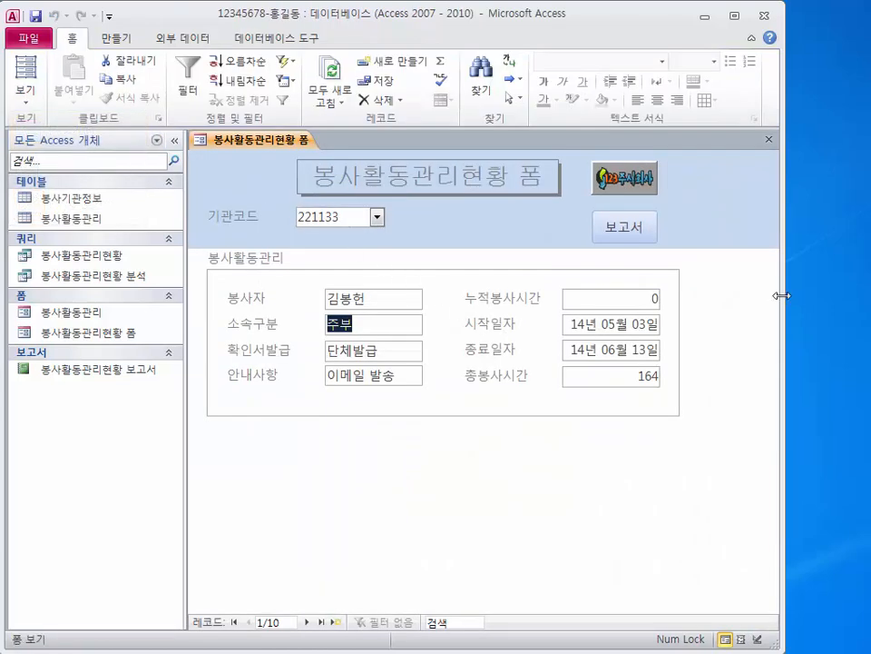
{"action": "left_click_drag", "start_coordinate": [782, 295], "coordinate": [870, 296]}
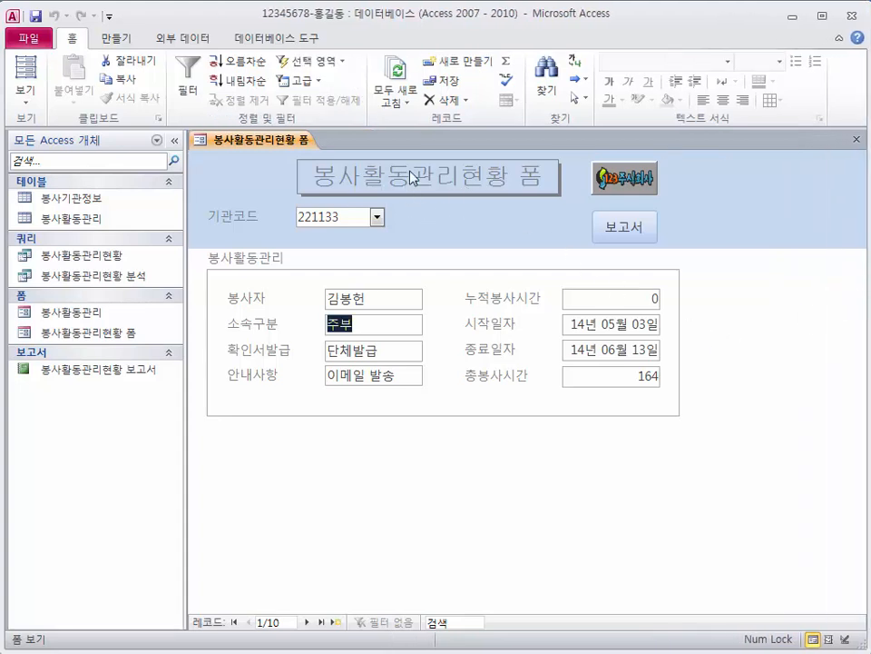
Test the form by choosing 기관코드 236688 and previewing the report with the 보고서 button, and close the preview
{"action": "left_click", "coordinate": [378, 219]}
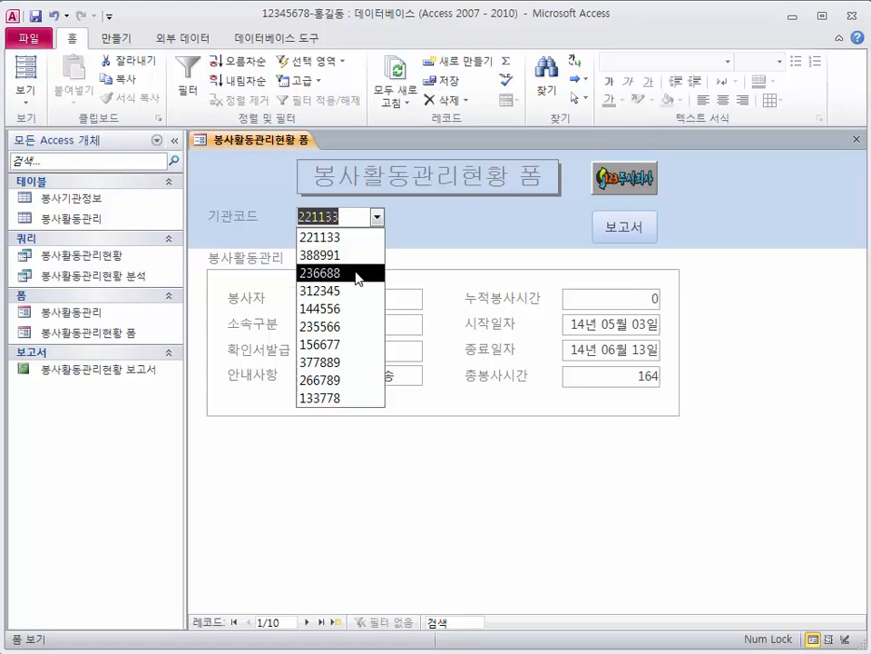
{"action": "left_click", "coordinate": [354, 272]}
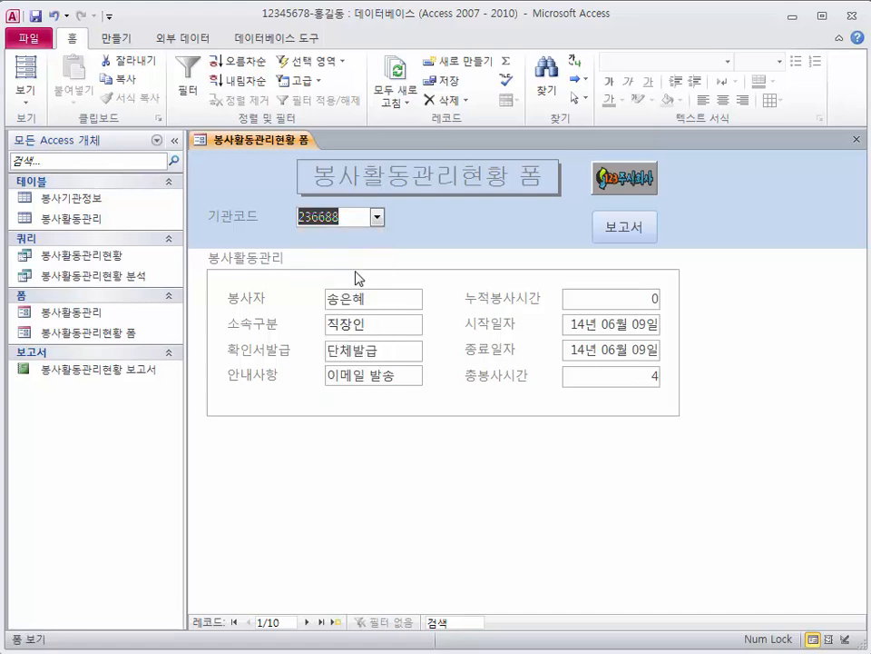
{"action": "left_click", "coordinate": [623, 229]}
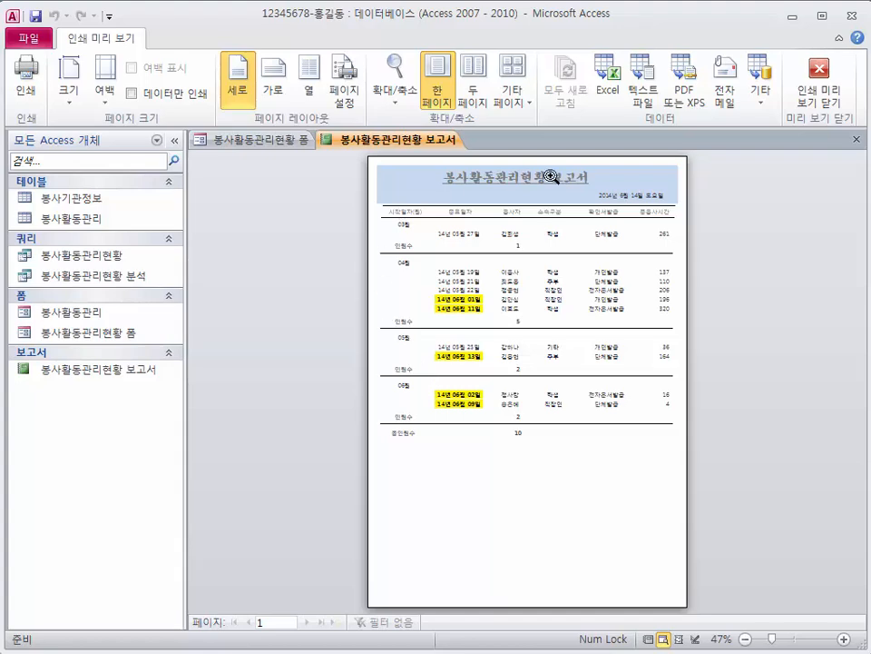
{"action": "left_click", "coordinate": [857, 140]}
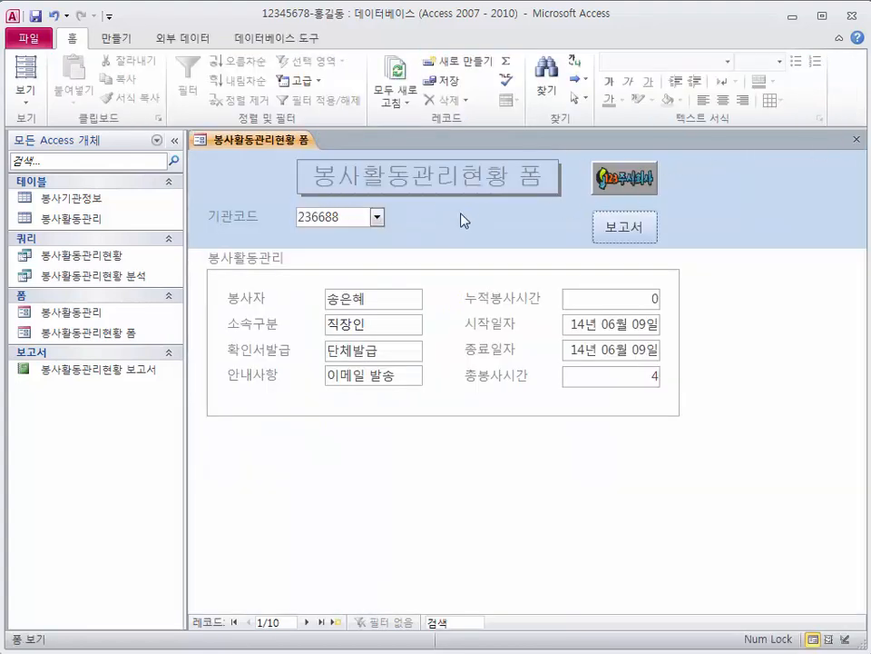
Try to close the form with the changed 기관코드, declining to discard the unsaved record
{"action": "left_click", "coordinate": [857, 140]}
{"action": "left_click", "coordinate": [351, 259]}
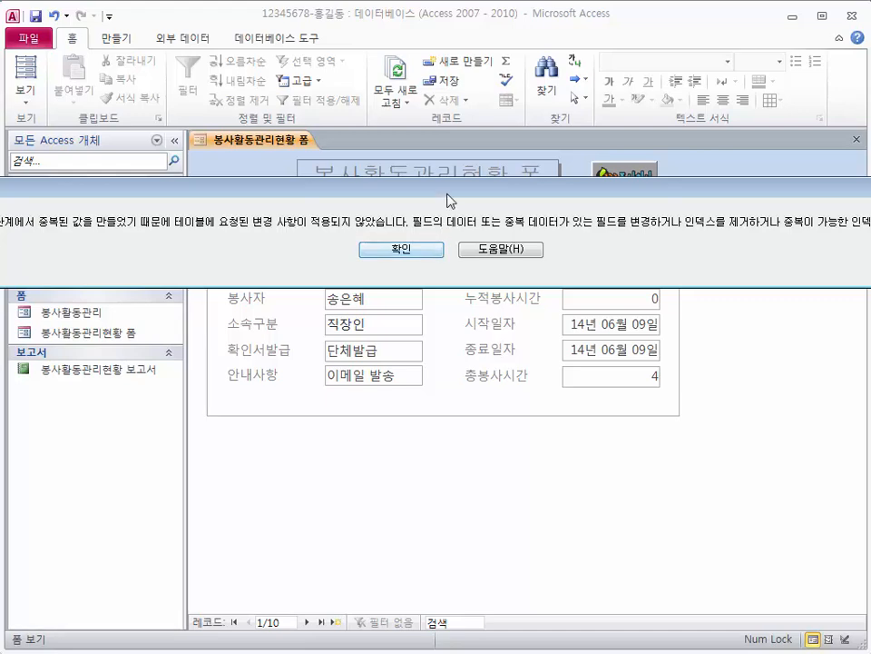
{"action": "left_click_drag", "start_coordinate": [446, 196], "coordinate": [578, 246]}
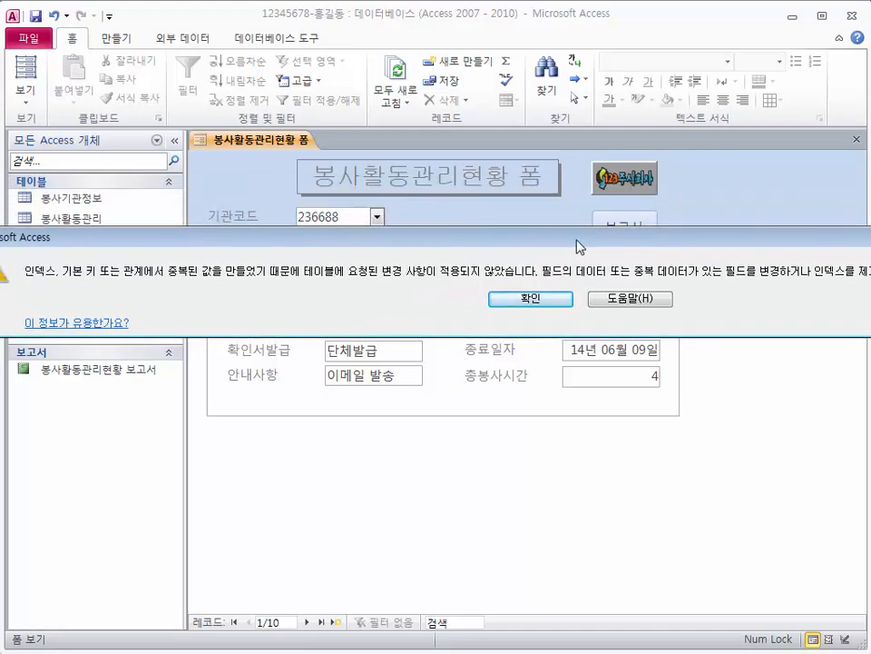
{"action": "left_click", "coordinate": [563, 300]}
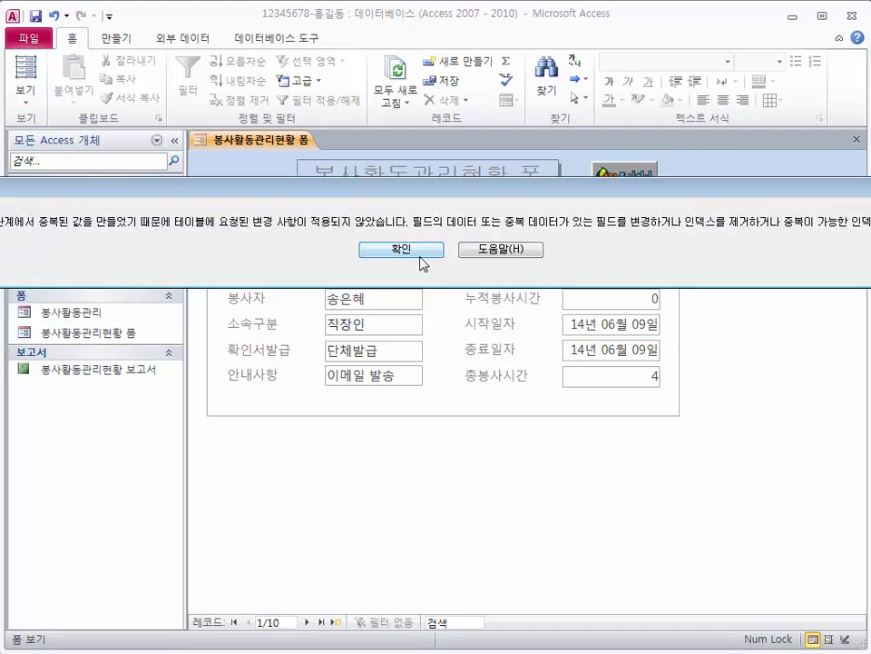
{"action": "left_click", "coordinate": [420, 256]}
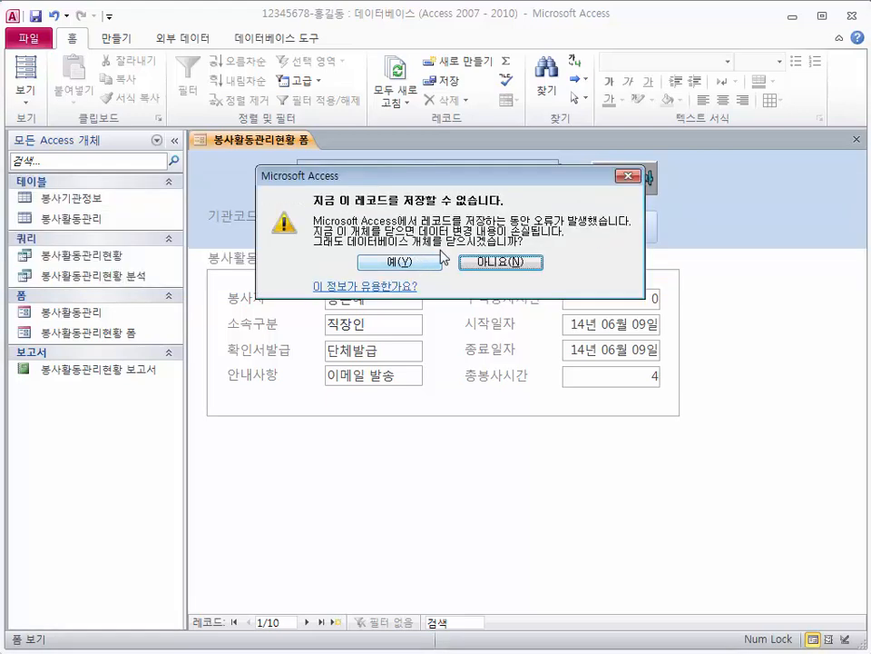
{"action": "left_click", "coordinate": [626, 178]}
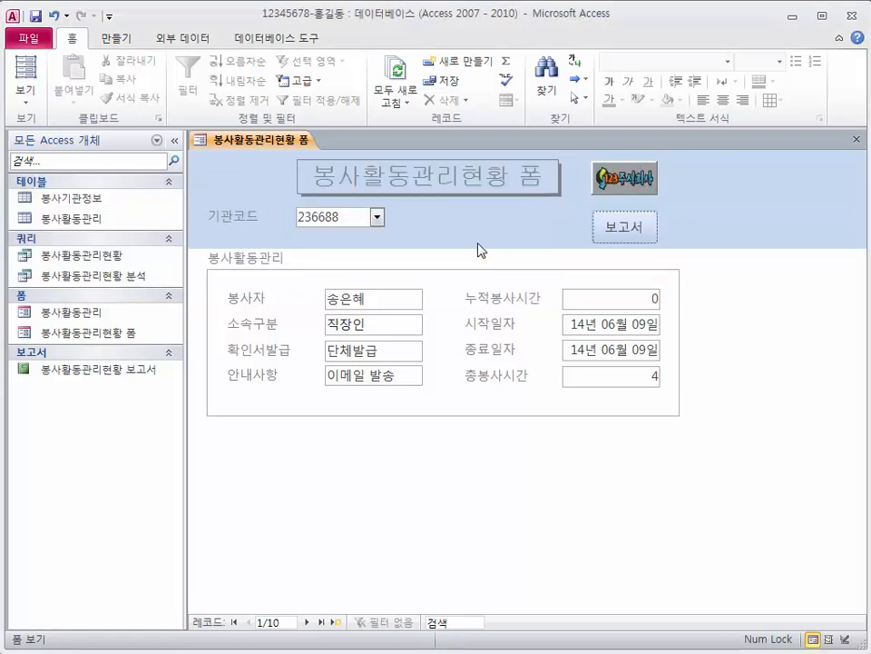
Set the record's 기관코드 back to 221133 and close the form
{"action": "left_click", "coordinate": [377, 217]}
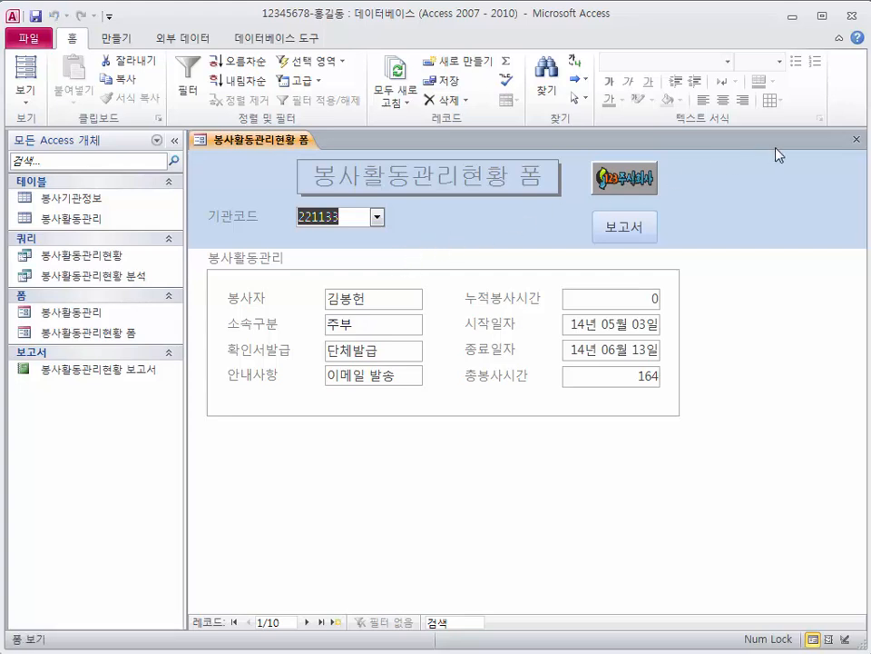
{"action": "left_click", "coordinate": [856, 139]}
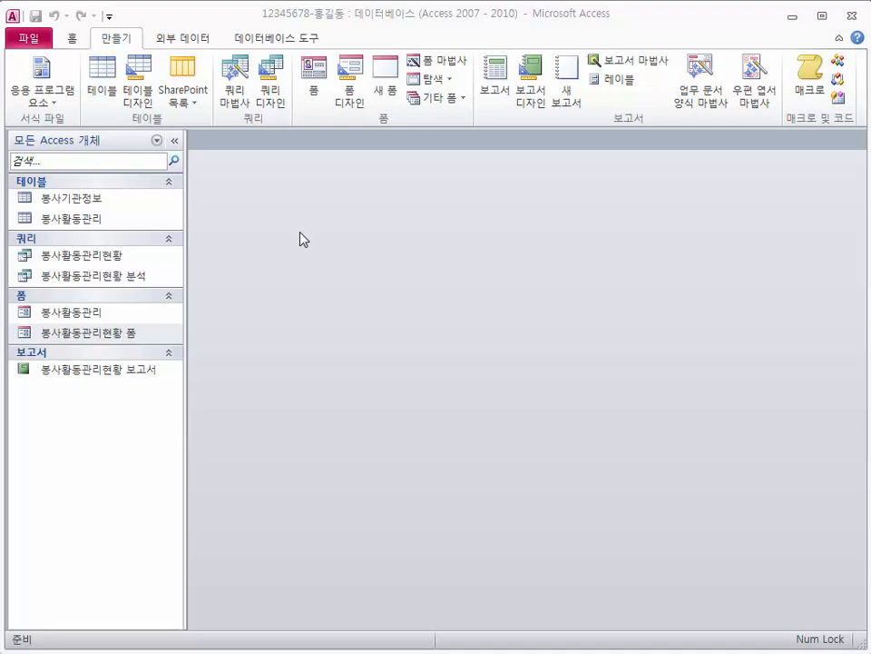
Start a mailing label report from the 봉사기관정보 table with A-ONE label 28315, keeping the 굴림 10-point medium font
{"action": "left_click", "coordinate": [84, 208]}
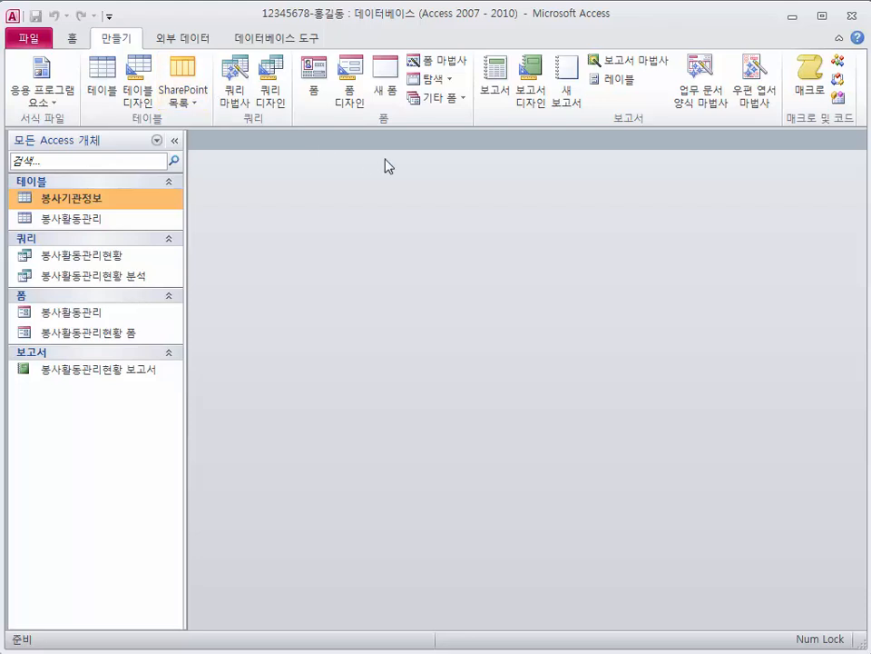
{"action": "left_click", "coordinate": [621, 81]}
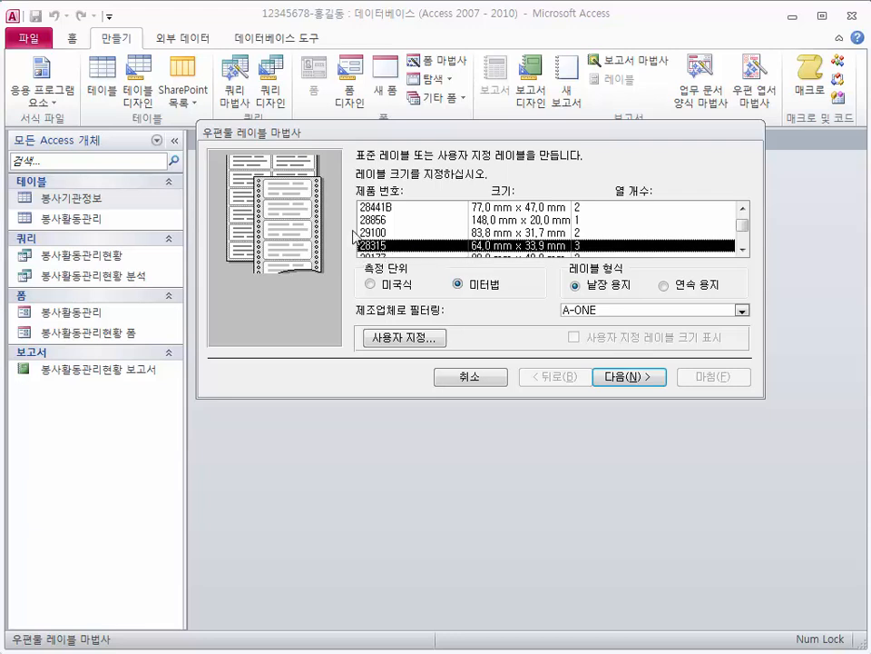
{"action": "left_click", "coordinate": [631, 377]}
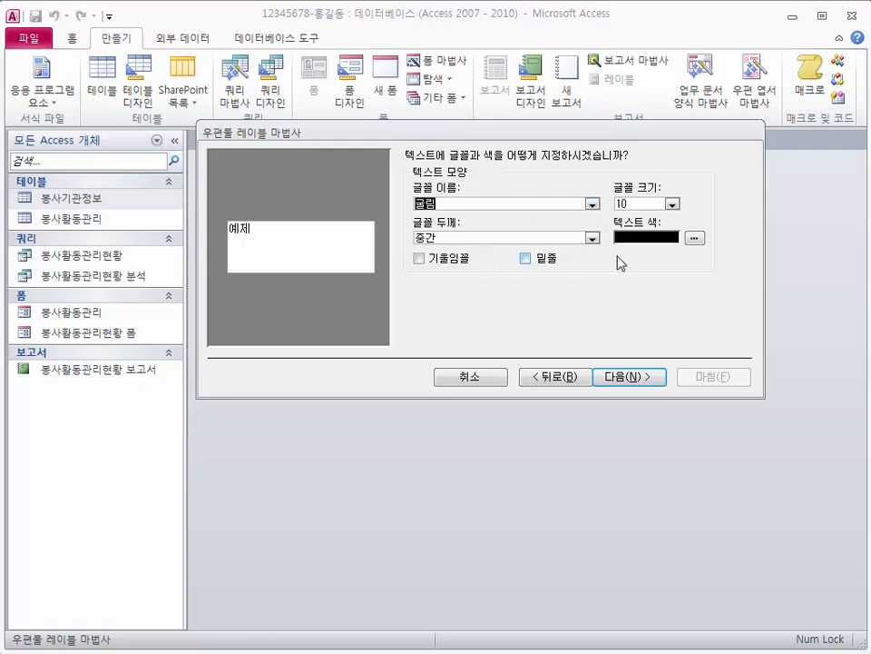
{"action": "left_click", "coordinate": [613, 378]}
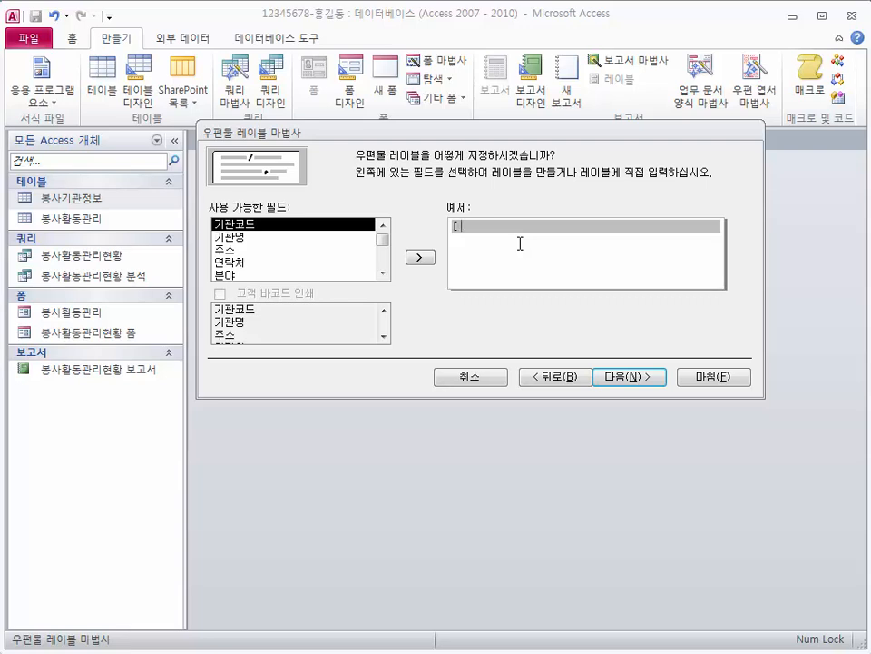
Compose the label's first line as "[ 지역 : {주소}, {기관코드}]"
{"action": "type", "text": "지역 :"}
{"action": "double_click", "coordinate": [238, 251]}
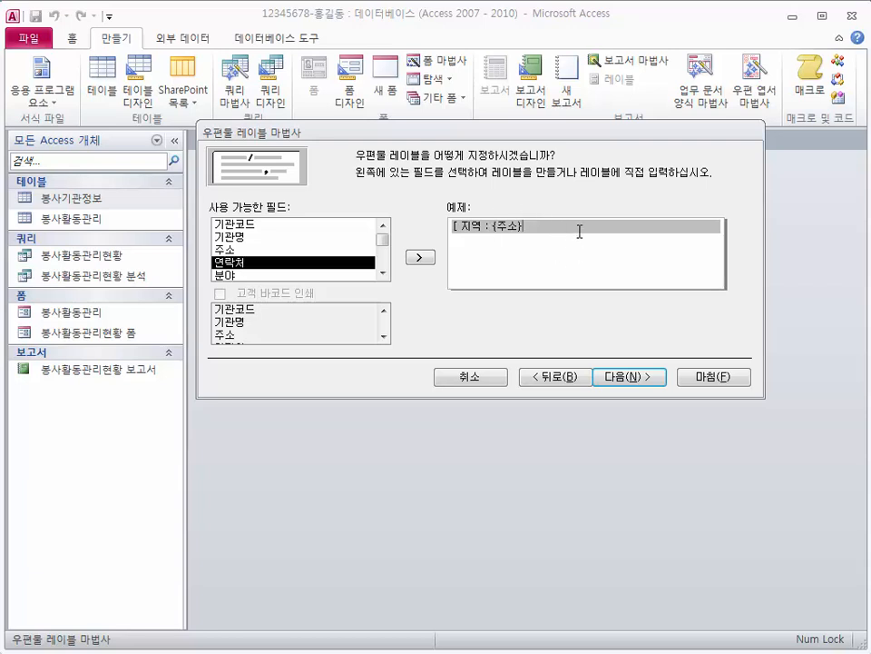
{"action": "type", "text": ","}
{"action": "double_click", "coordinate": [243, 225]}
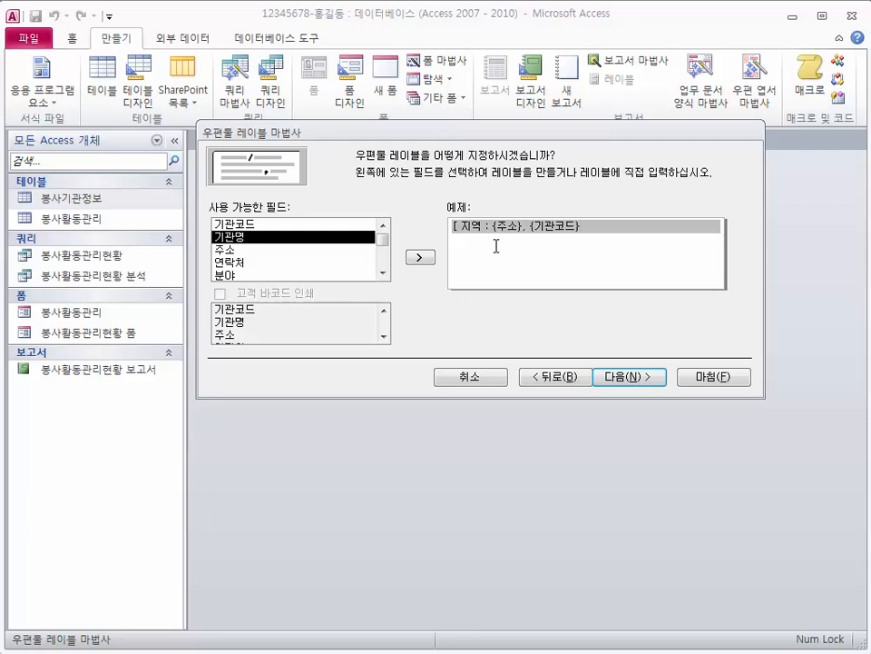
{"action": "type", "text": "]"}
{"action": "key", "text": "Return"}
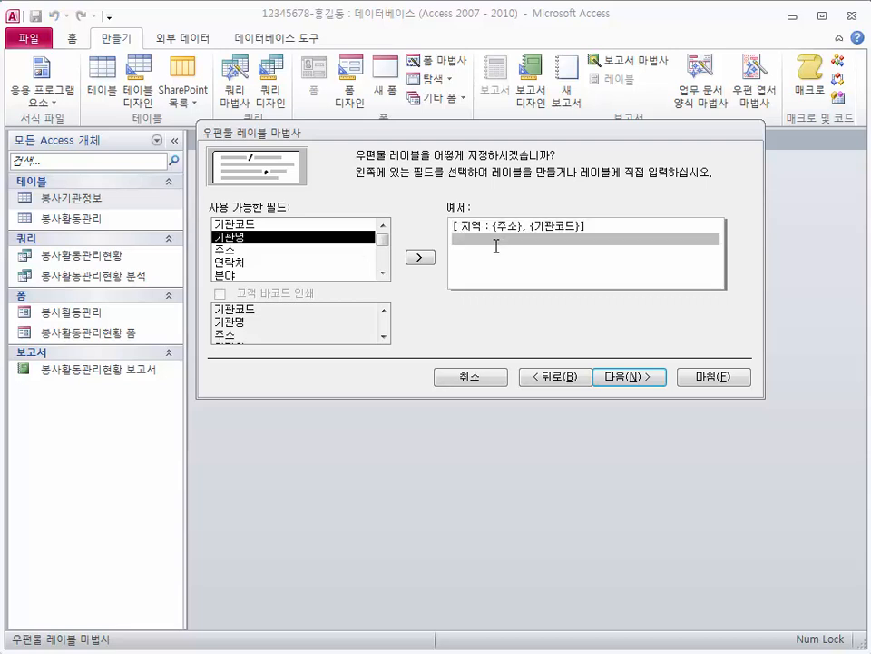
Add the label lines "기관명 : {기관명}" and "연락처 : {연락처}" below the first line
{"action": "type", "text": "기관명 :"}
{"action": "double_click", "coordinate": [259, 238]}
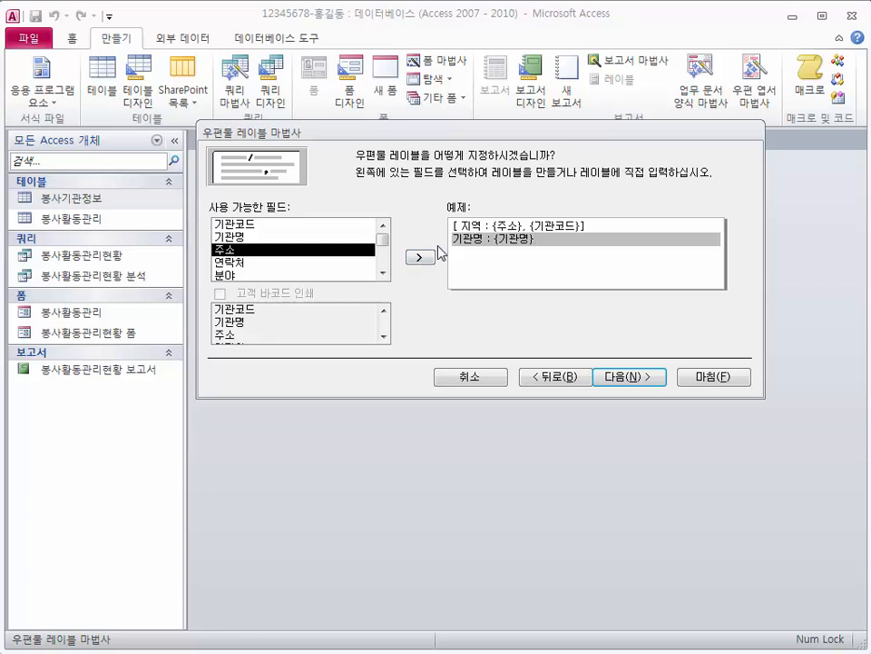
{"action": "key", "text": "Return"}
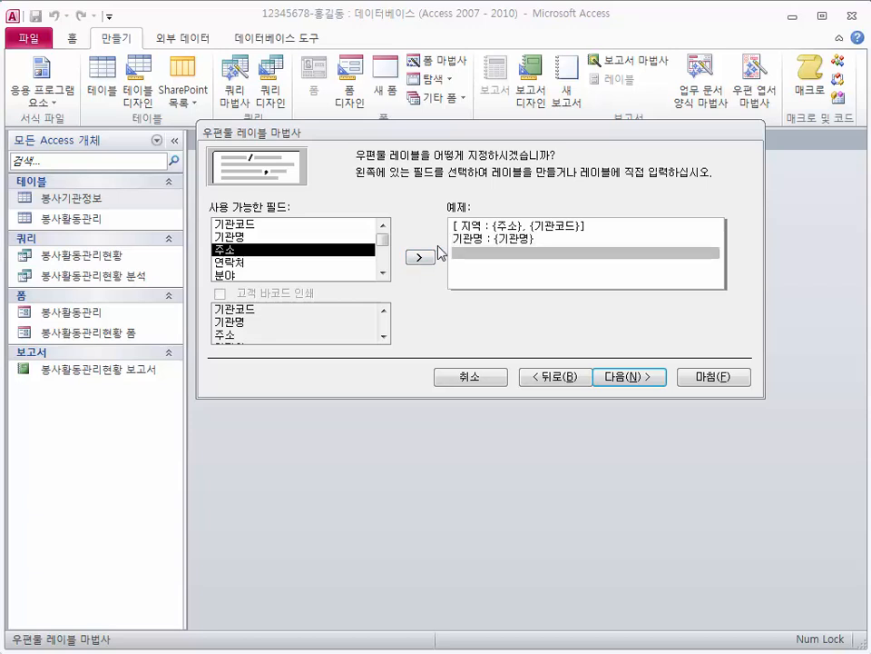
{"action": "type", "text": "연락처"}
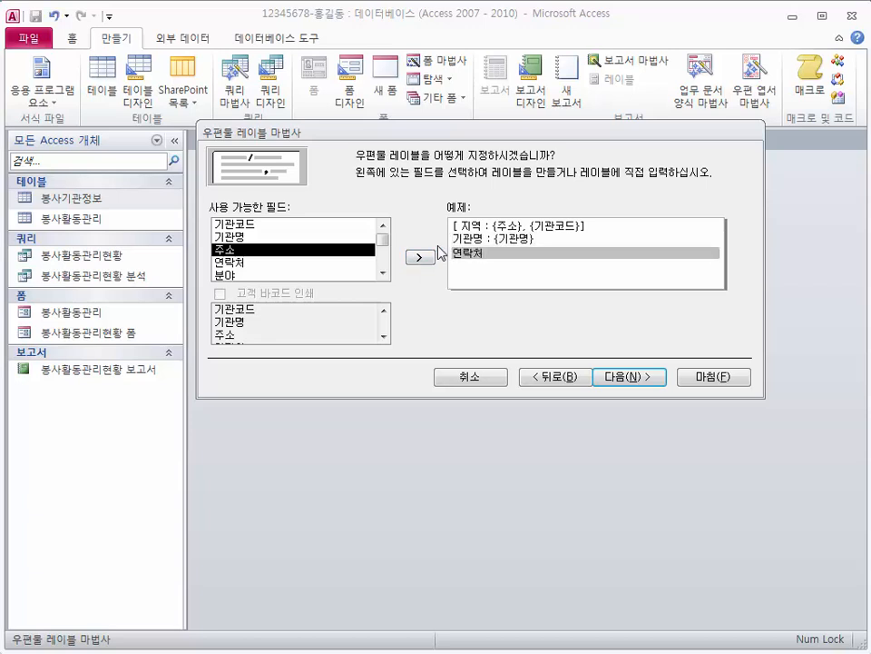
{"action": "type", "text": " :"}
{"action": "double_click", "coordinate": [263, 263]}
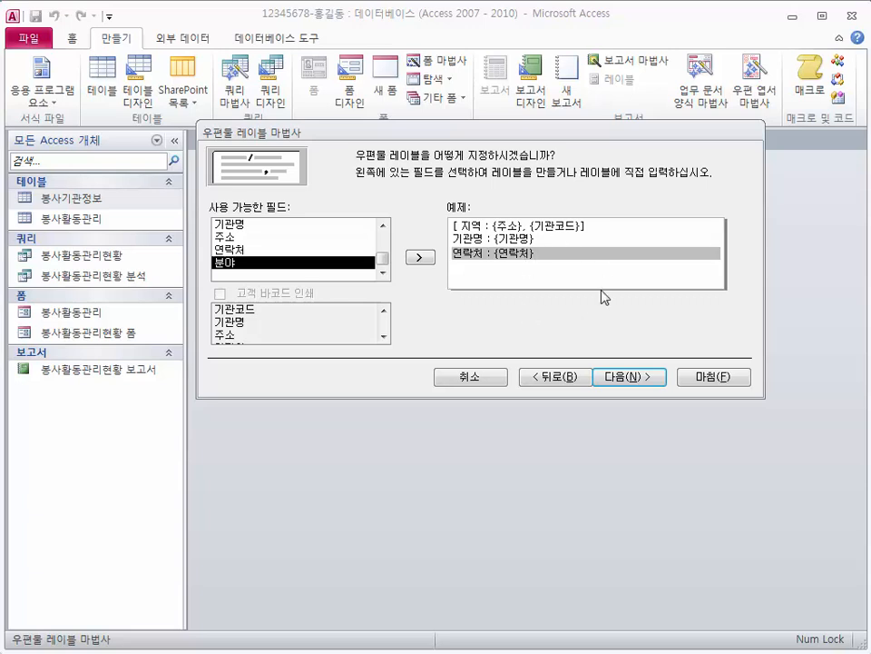
Sort the mailing labels by 기관코드
{"action": "left_click", "coordinate": [619, 376]}
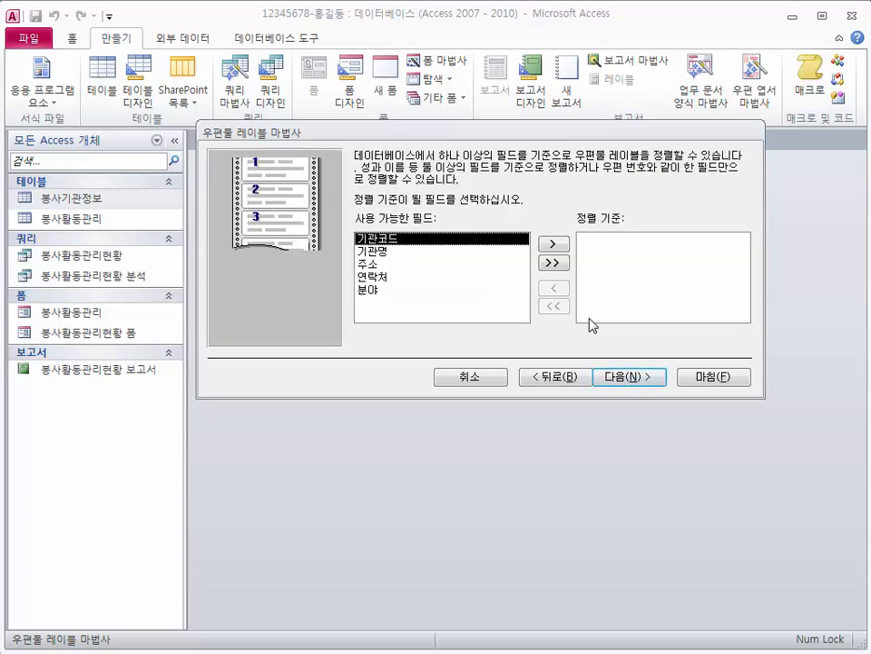
{"action": "double_click", "coordinate": [450, 239]}
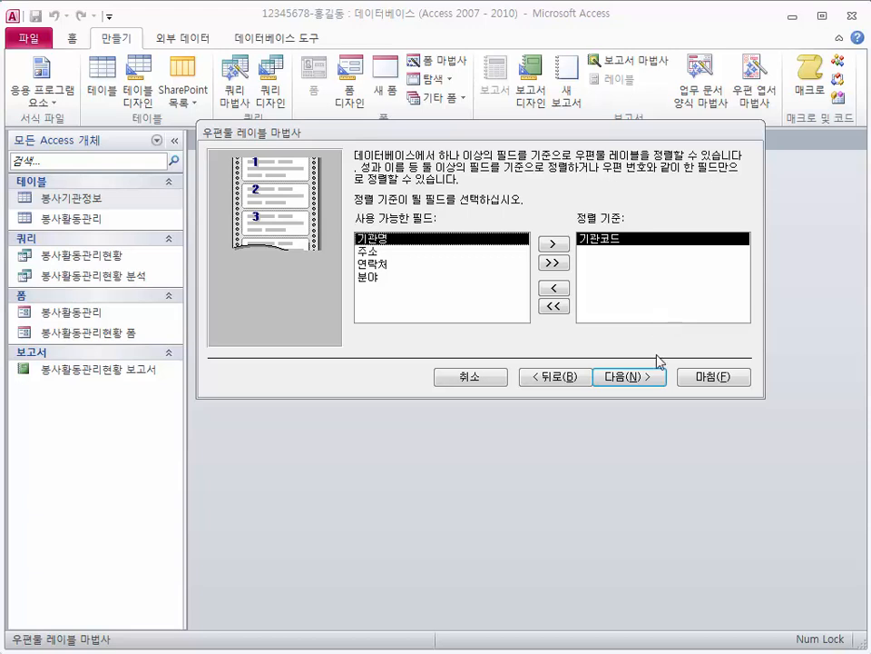
{"action": "left_click", "coordinate": [648, 379]}
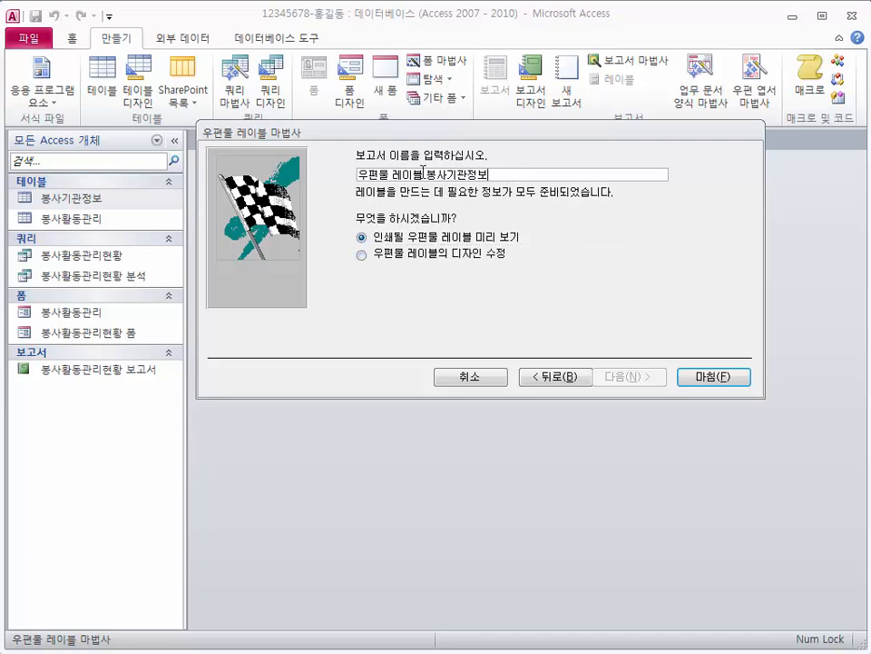
Name the label report 봉사기관정보 레이블 and finish the wizard with the option to modify the label design
{"action": "left_click_drag", "start_coordinate": [359, 174], "coordinate": [426, 174]}
{"action": "key", "text": "BackSpace"}
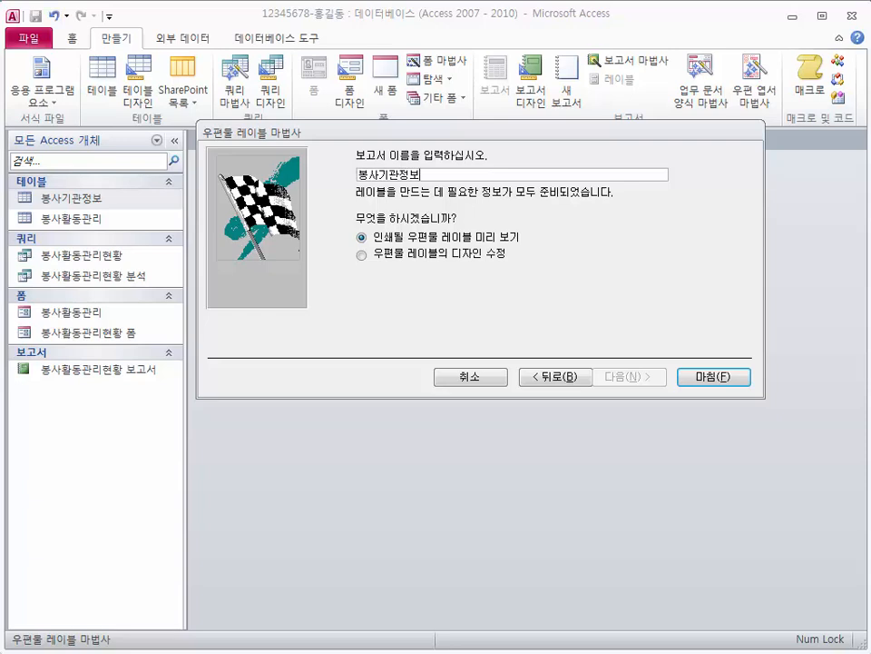
{"action": "key", "text": "End"}
{"action": "type", "text": "레이블"}
{"action": "left_click", "coordinate": [474, 254]}
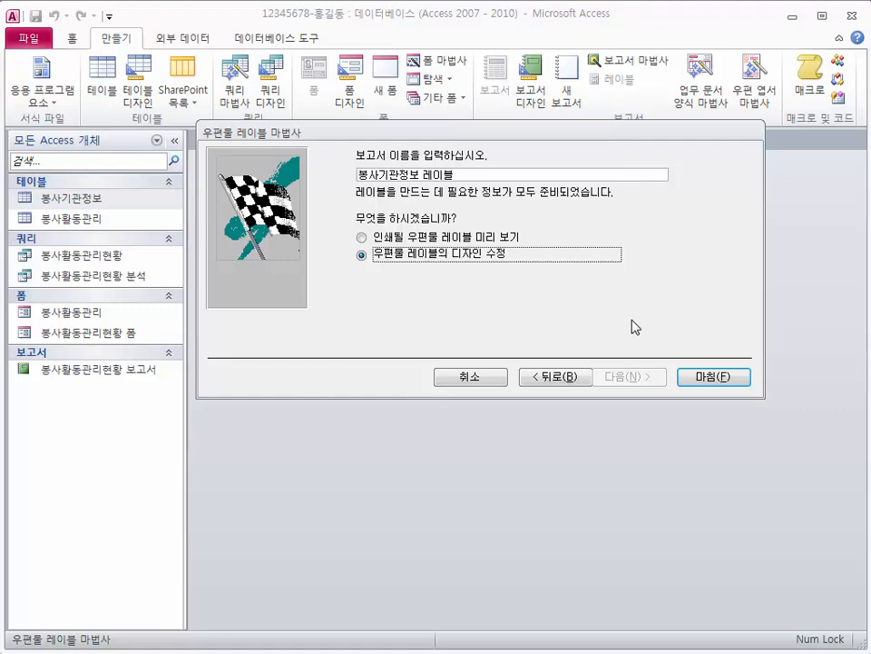
{"action": "left_click", "coordinate": [704, 376]}
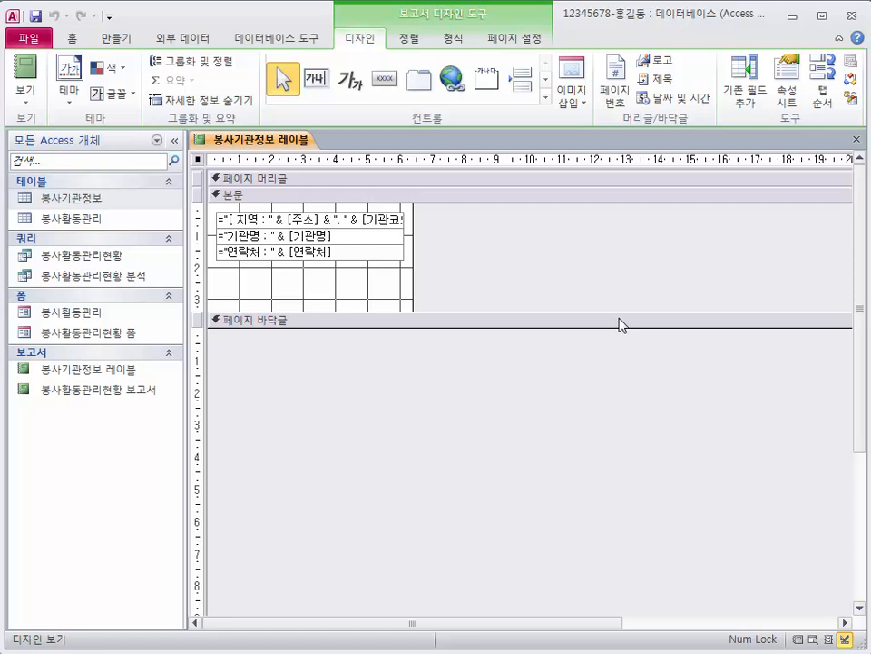
Change [주소] in the label's 지역 expression to Left([주소],2) so only the first two characters print
{"action": "left_click", "coordinate": [309, 223]}
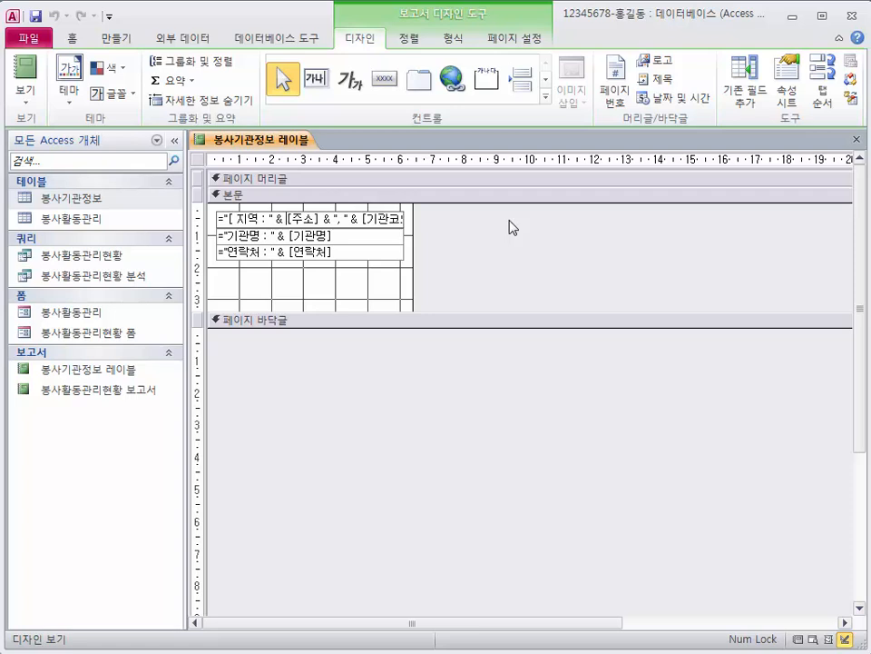
{"action": "type", "text": "left"}
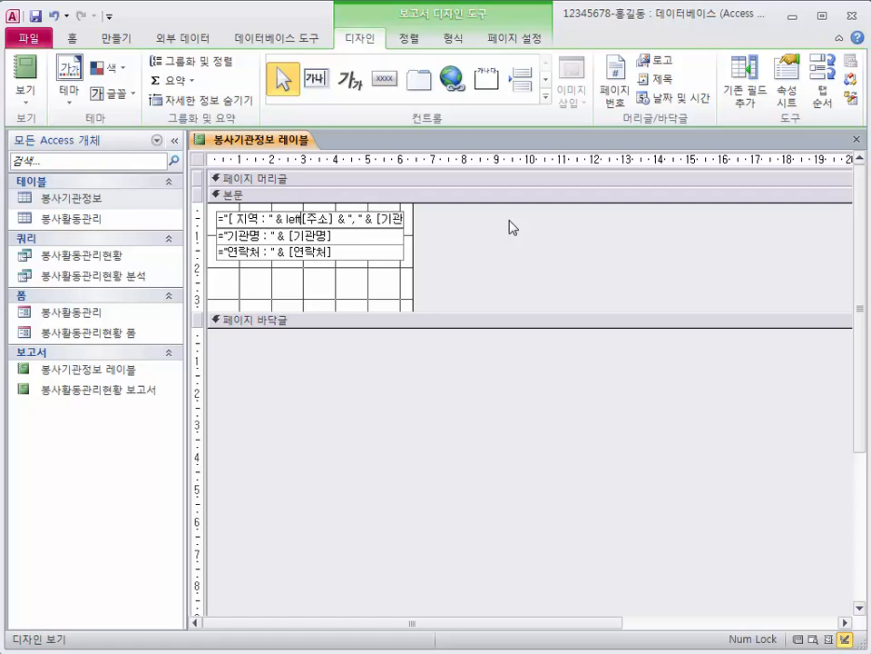
{"action": "type", "text": "("}
{"action": "key", "text": "Right"}
{"action": "key", "text": "Right"}
{"action": "key", "text": "Right"}
{"action": "key", "text": "Right"}
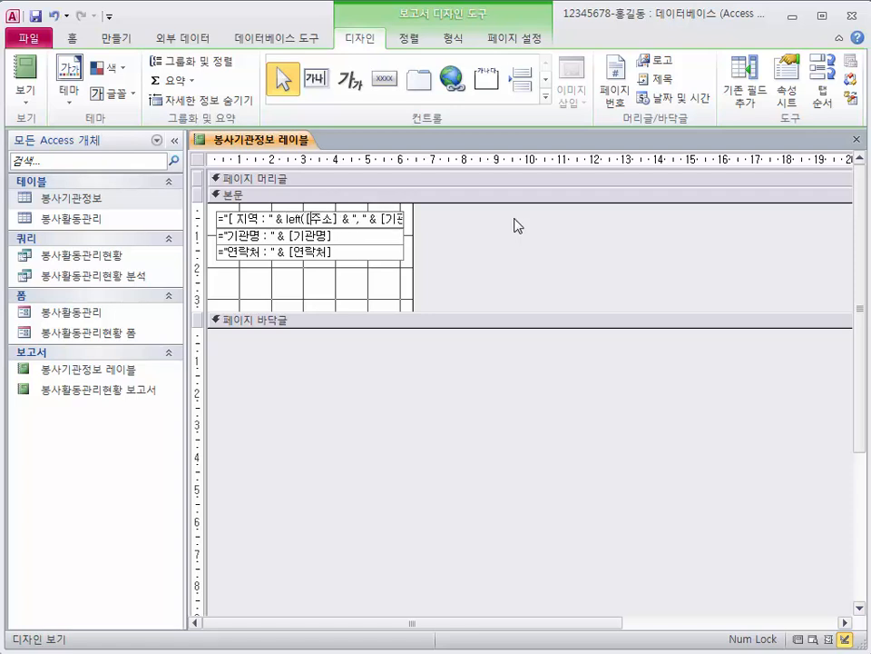
{"action": "type", "text": ",2)"}
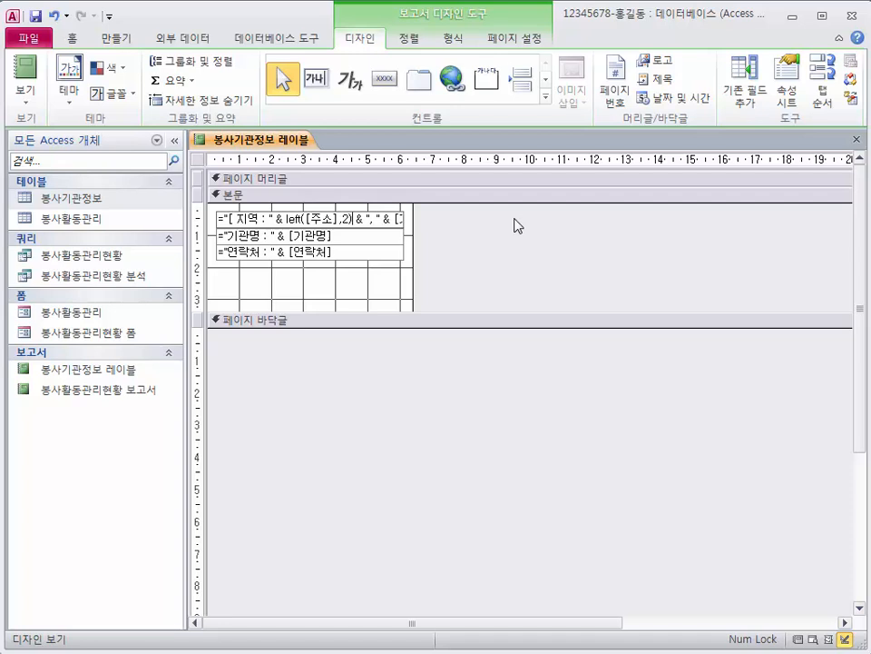
{"action": "key", "text": "Return"}
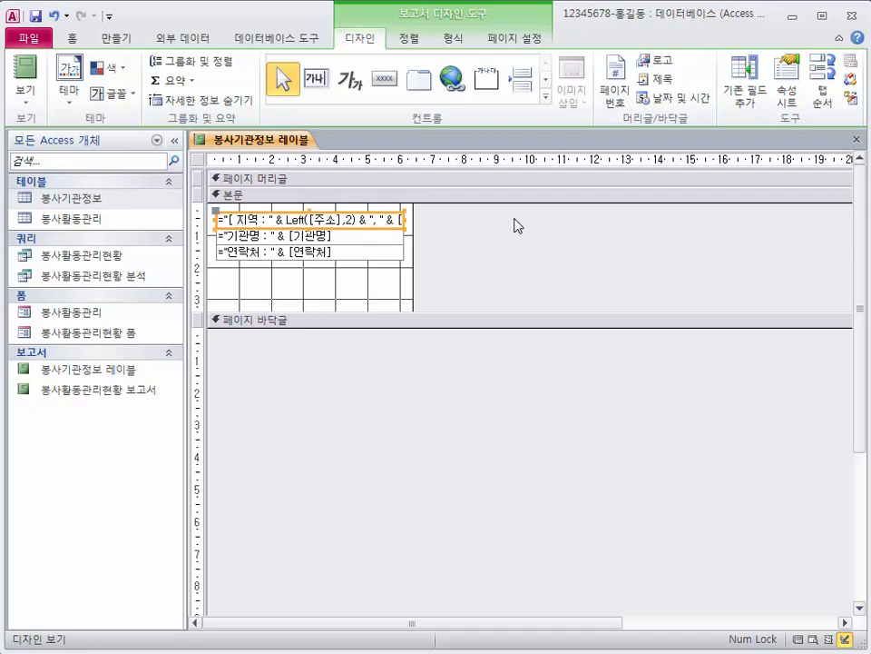
Make the 기관명 line of the label bold
{"action": "left_click", "coordinate": [382, 239]}
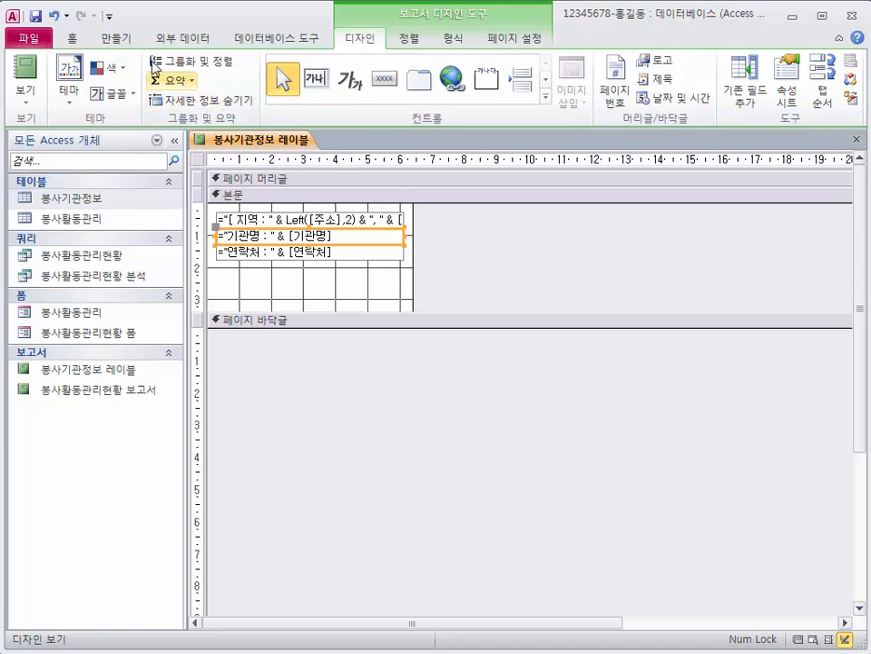
{"action": "left_click", "coordinate": [77, 39]}
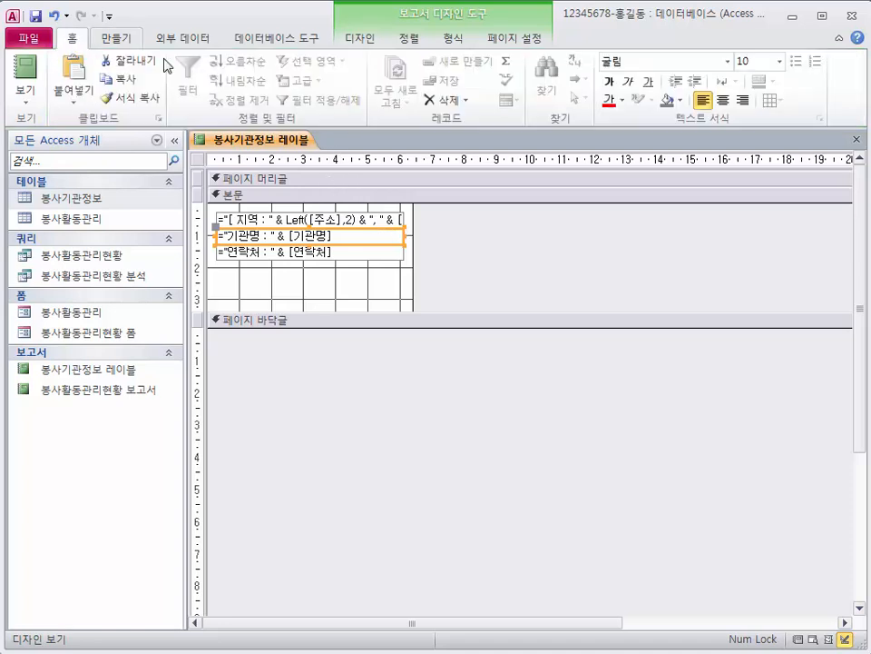
{"action": "left_click", "coordinate": [606, 82]}
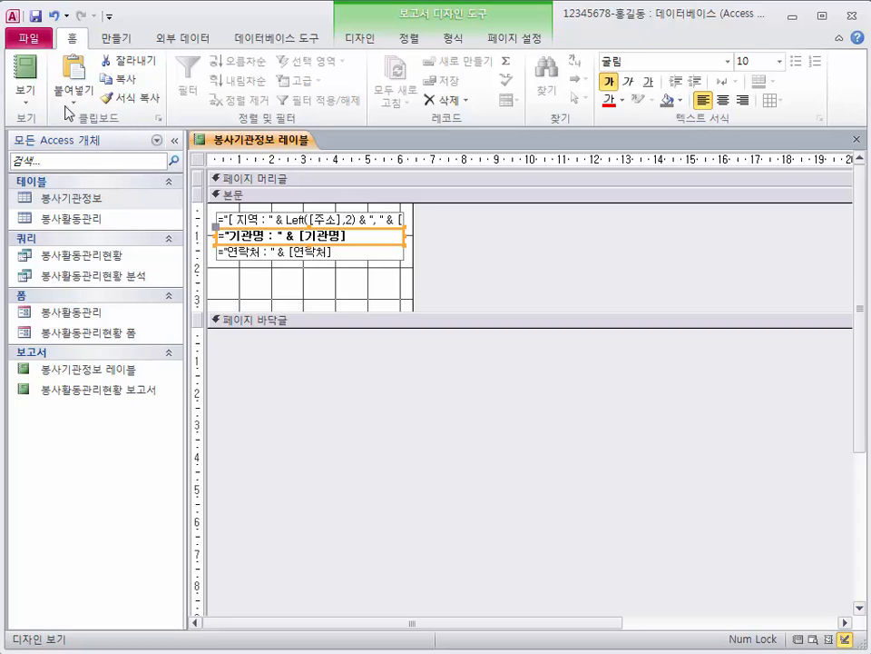
Preview the label report, accepting the page width warning, and return to design view
{"action": "left_click", "coordinate": [29, 103]}
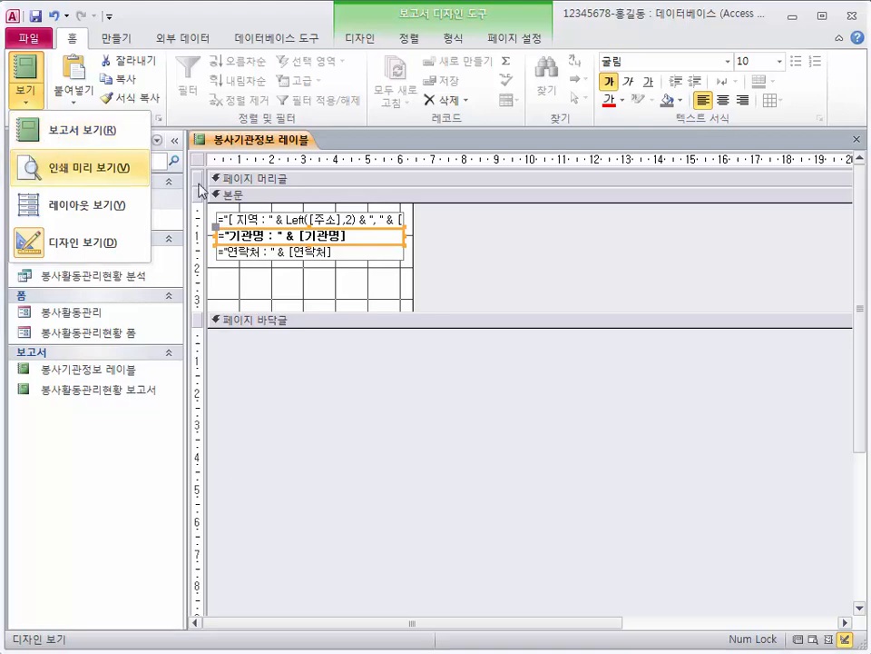
{"action": "left_click", "coordinate": [64, 166]}
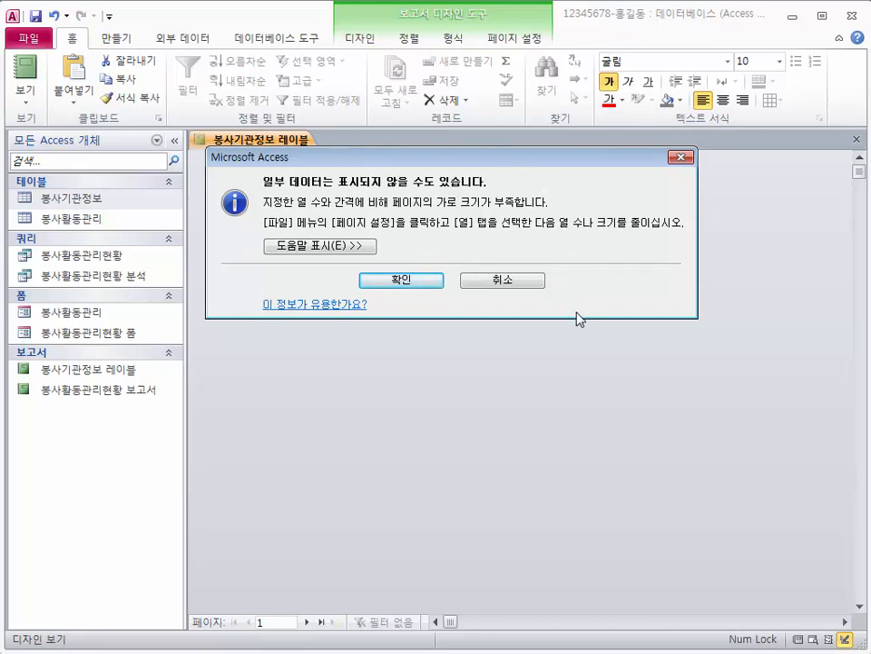
{"action": "left_click", "coordinate": [437, 285]}
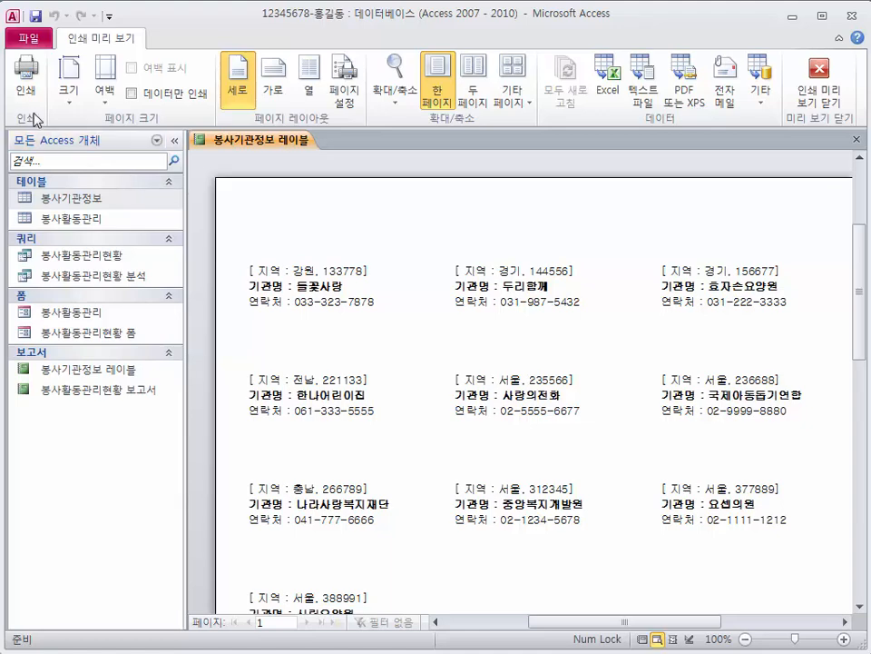
{"action": "left_click", "coordinate": [836, 109]}
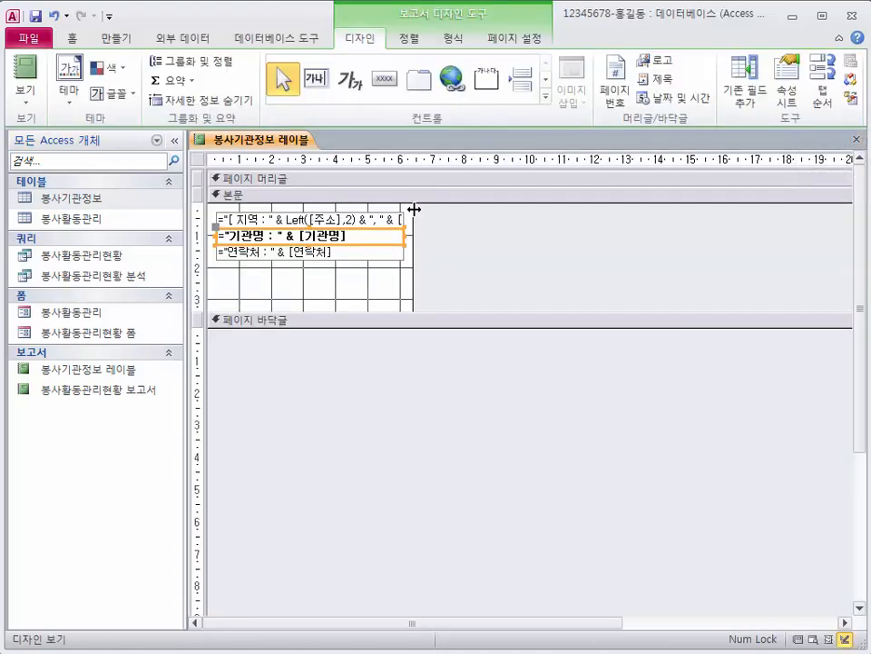
Reduce the label report's width to about 6.2 cm and display it in print preview
{"action": "left_click_drag", "start_coordinate": [412, 208], "coordinate": [405, 208]}
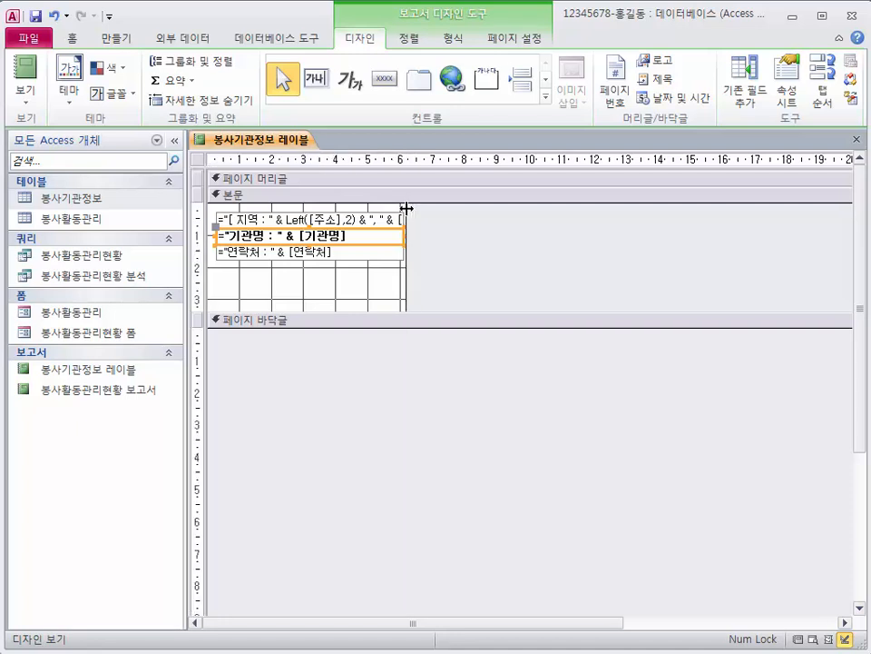
{"action": "left_click", "coordinate": [38, 101]}
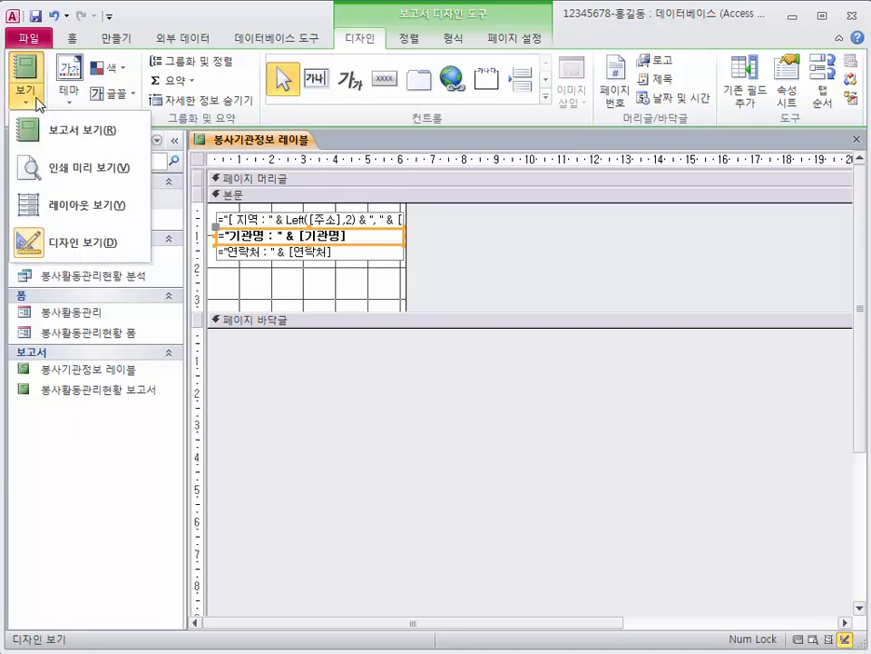
{"action": "left_click", "coordinate": [51, 168]}
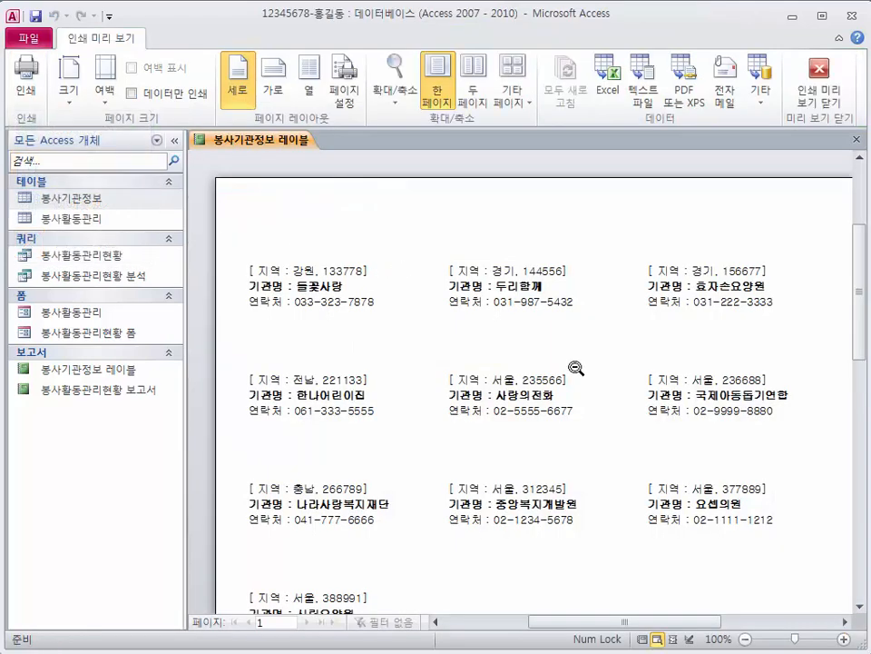